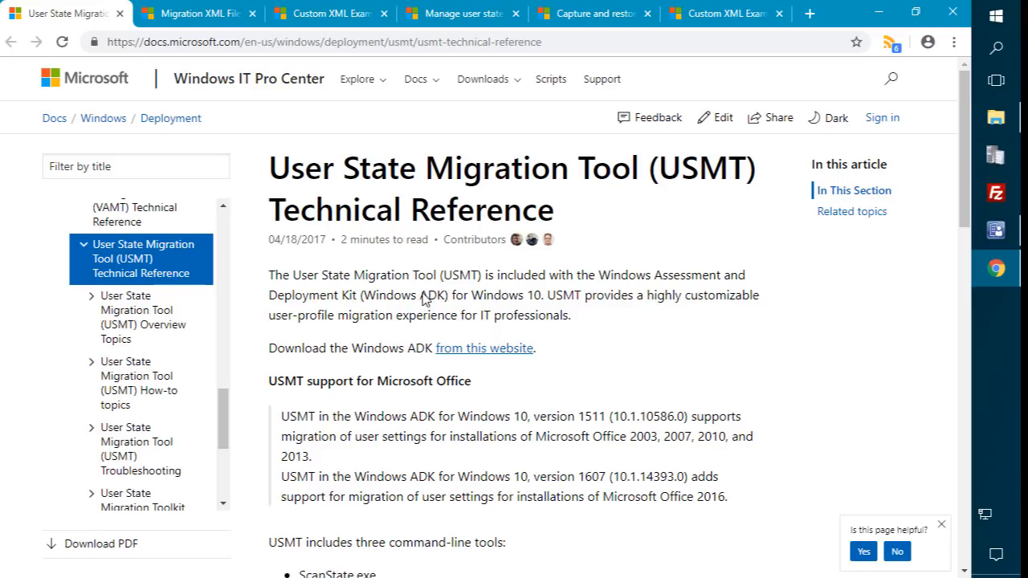
Step: Review the command-line tools and modifiable .xml files listed in the USMT Technical Reference article
{"action": "scroll", "coordinate": [425, 298], "scroll_direction": "down", "scroll_amount": 3}
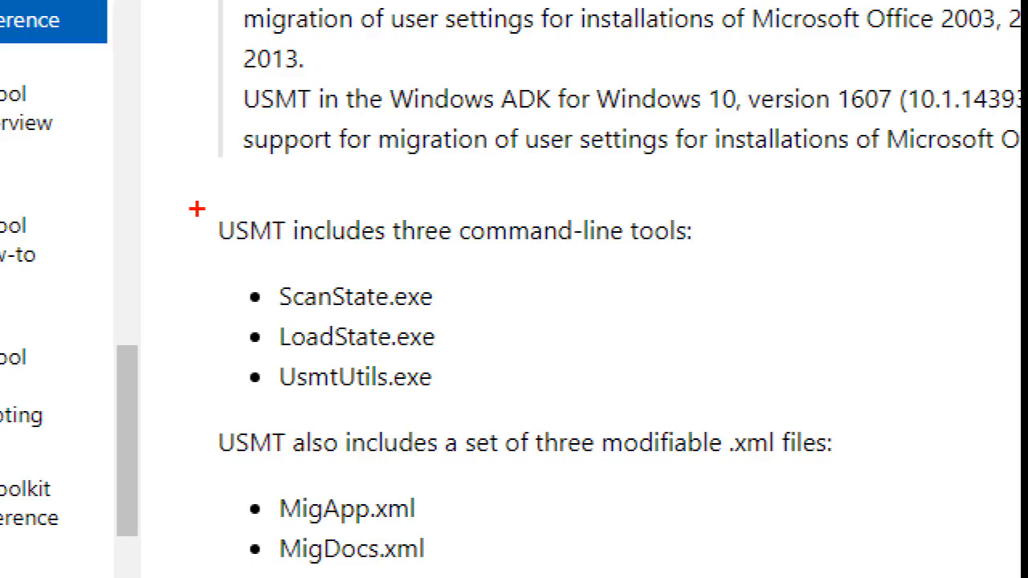
{"action": "mouse_move", "coordinate": [229, 281]}
{"action": "left_mouse_down"}
{"action": "mouse_move", "coordinate": [462, 328]}
{"action": "mouse_move", "coordinate": [491, 360]}
{"action": "left_mouse_up"}
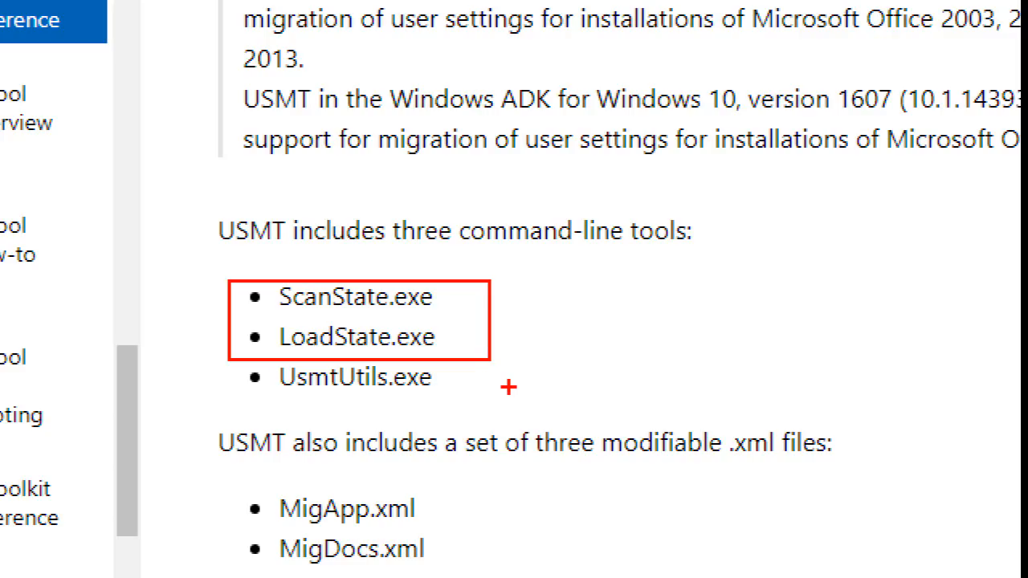
{"action": "scroll", "coordinate": [310, 380], "scroll_direction": "down", "scroll_amount": 1}
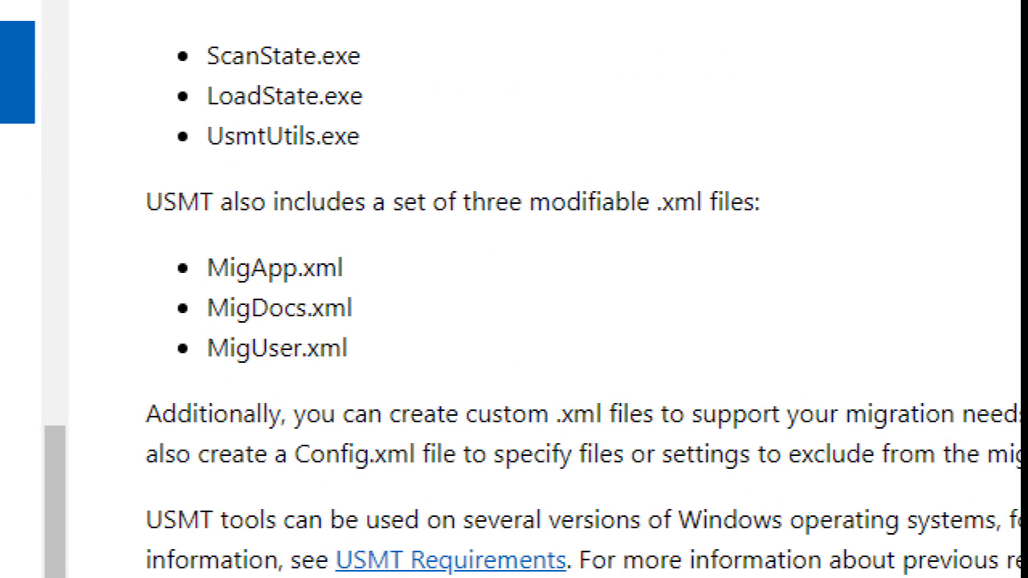
{"action": "mouse_move", "coordinate": [170, 251]}
{"action": "left_mouse_down"}
{"action": "mouse_move", "coordinate": [342, 300]}
{"action": "mouse_move", "coordinate": [413, 397]}
{"action": "mouse_move", "coordinate": [393, 389]}
{"action": "left_mouse_up"}
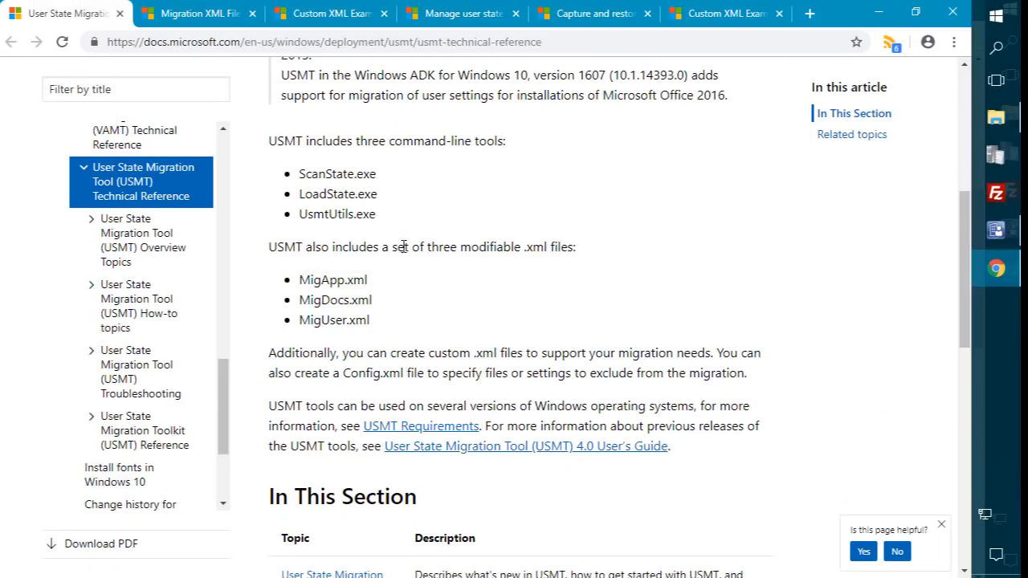
{"action": "scroll", "coordinate": [341, 129], "scroll_direction": "up", "scroll_amount": 1}
{"action": "scroll", "coordinate": [340, 129], "scroll_direction": "up", "scroll_amount": 4}
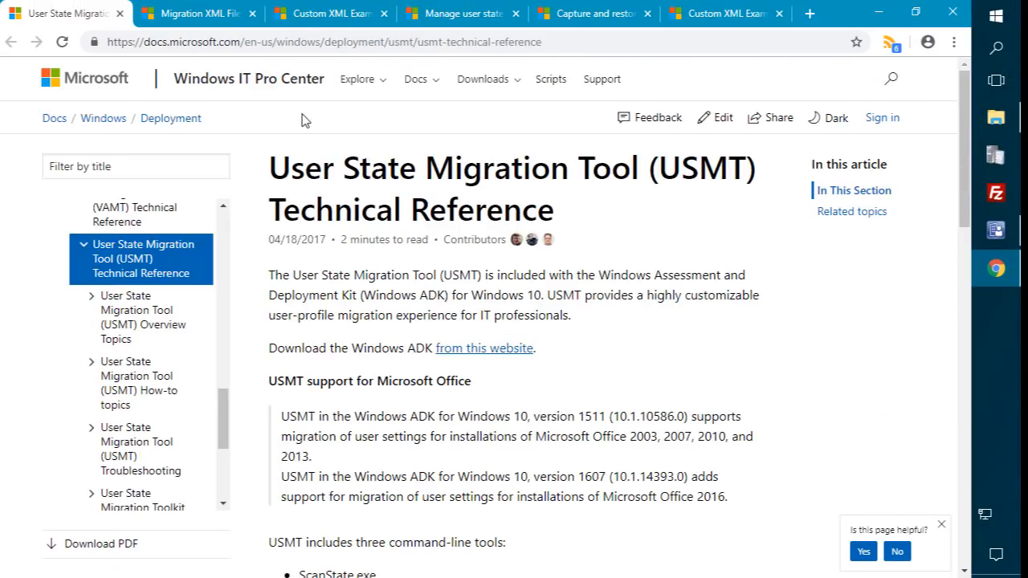
Step: Open the Migration XML Files article and examine its contents list and the overview of the MigApp.xml file
{"action": "left_click", "coordinate": [201, 13]}
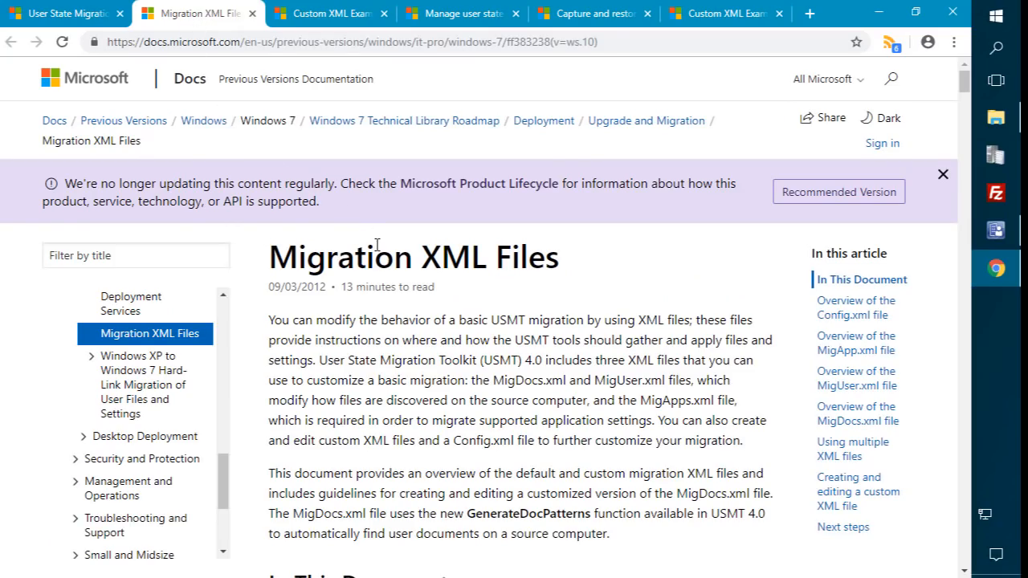
{"action": "scroll", "coordinate": [377, 246], "scroll_direction": "down", "scroll_amount": 2}
{"action": "scroll", "coordinate": [380, 247], "scroll_direction": "down", "scroll_amount": 2}
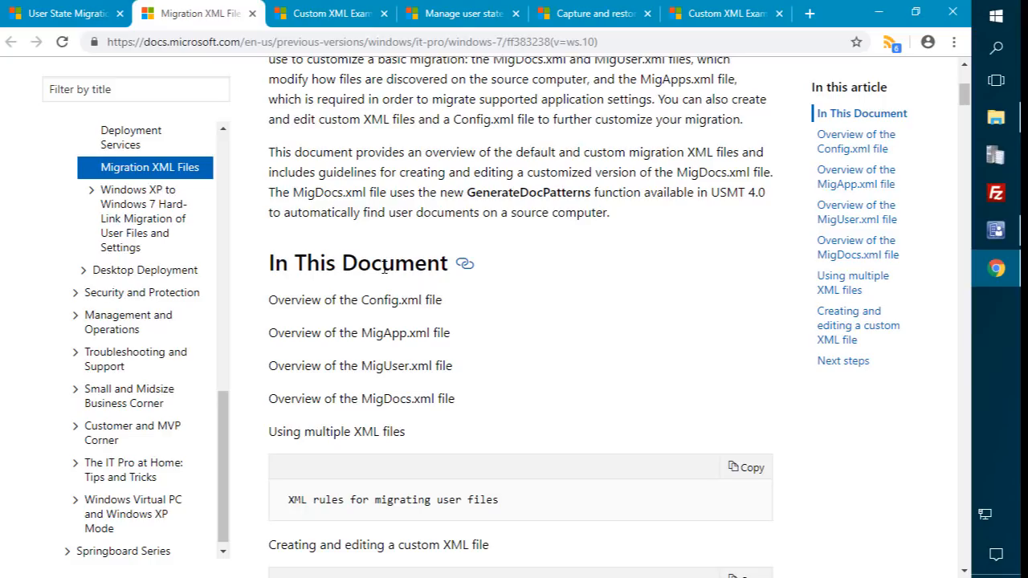
{"action": "scroll", "coordinate": [429, 354], "scroll_direction": "down", "scroll_amount": 1}
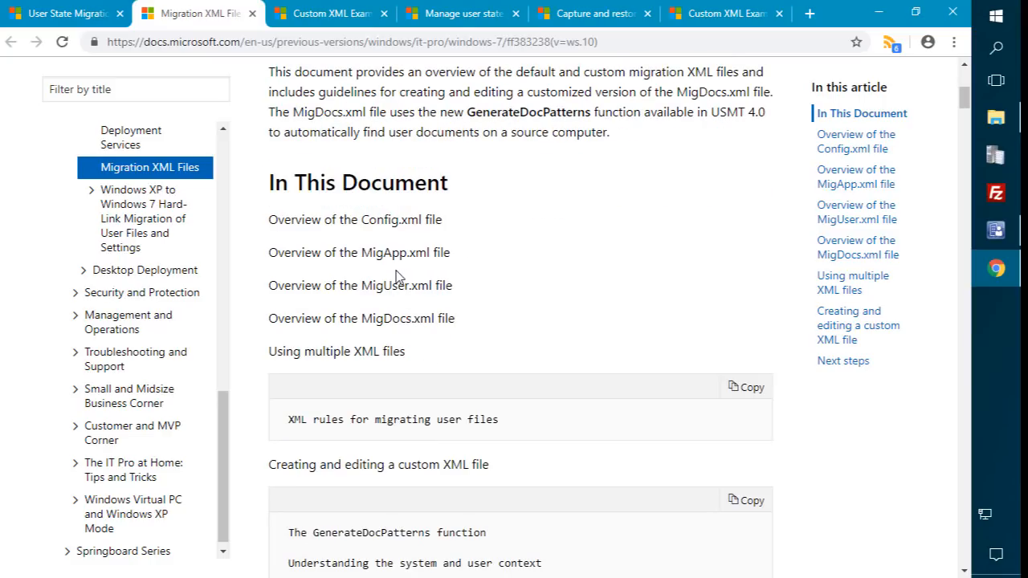
{"action": "scroll", "coordinate": [405, 278], "scroll_direction": "down", "scroll_amount": 2}
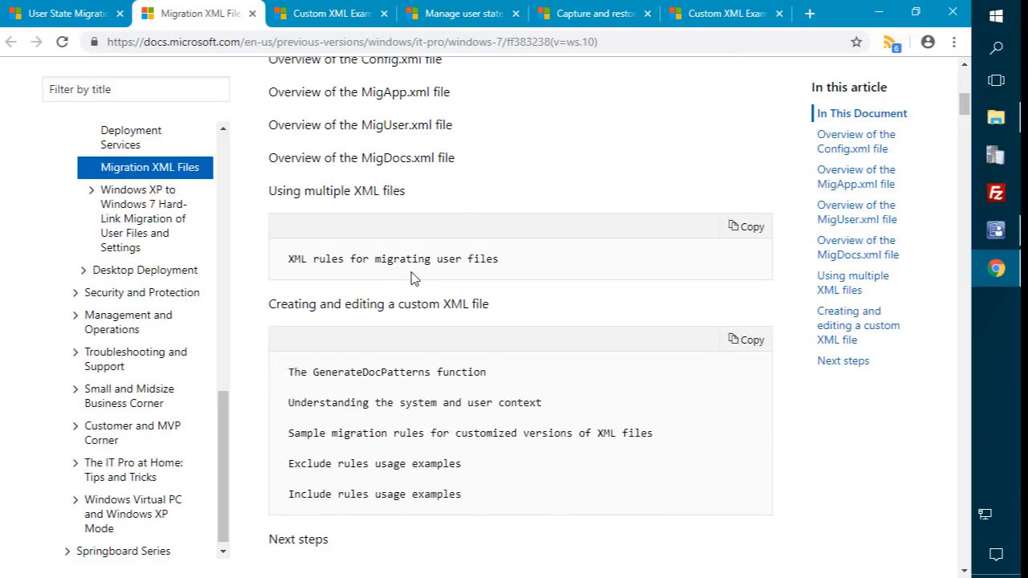
{"action": "scroll", "coordinate": [407, 278], "scroll_direction": "down", "scroll_amount": 6}
{"action": "scroll", "coordinate": [414, 276], "scroll_direction": "up", "scroll_amount": 8}
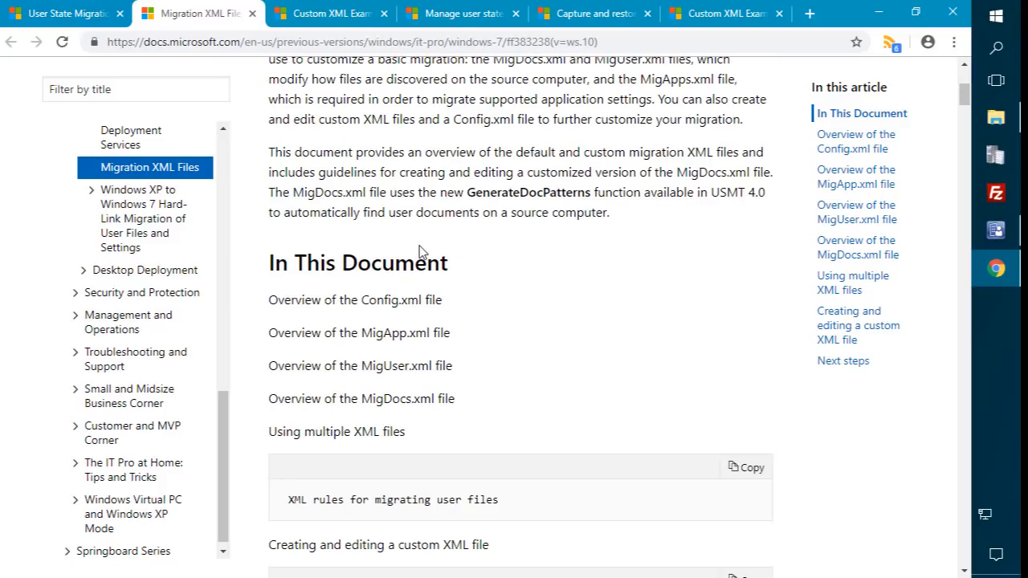
{"action": "scroll", "coordinate": [416, 276], "scroll_direction": "up", "scroll_amount": 3}
{"action": "scroll", "coordinate": [445, 283], "scroll_direction": "down", "scroll_amount": 1}
{"action": "scroll", "coordinate": [445, 282], "scroll_direction": "down", "scroll_amount": 14}
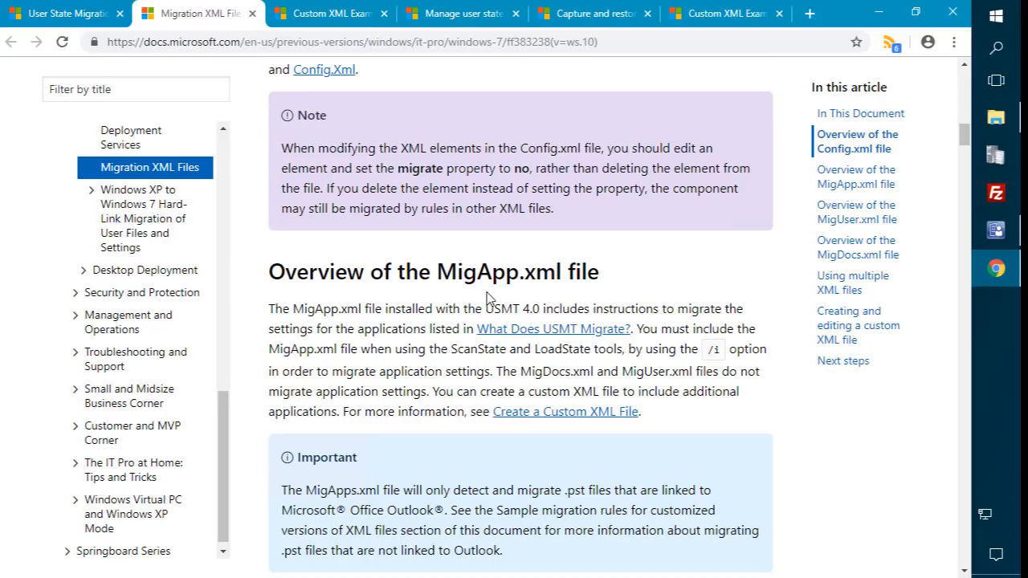
{"action": "scroll", "coordinate": [530, 341], "scroll_direction": "down", "scroll_amount": 1}
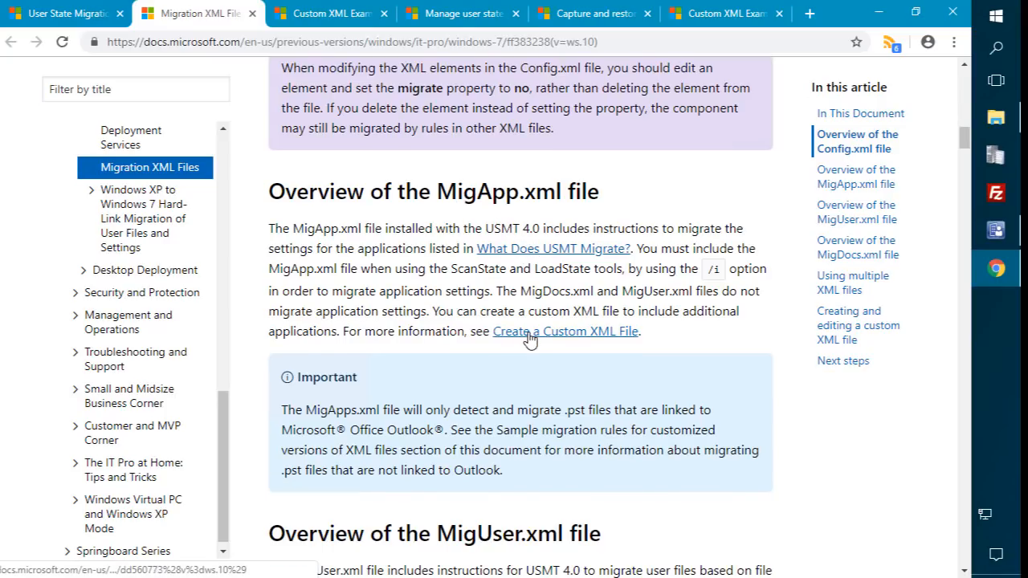
Step: Open the What Does USMT Migrate? link in a new tab and read its User Data section on folders and file types
{"action": "left_click", "coordinate": [543, 255], "text": "ctrl"}
{"action": "left_click", "coordinate": [285, 13]}
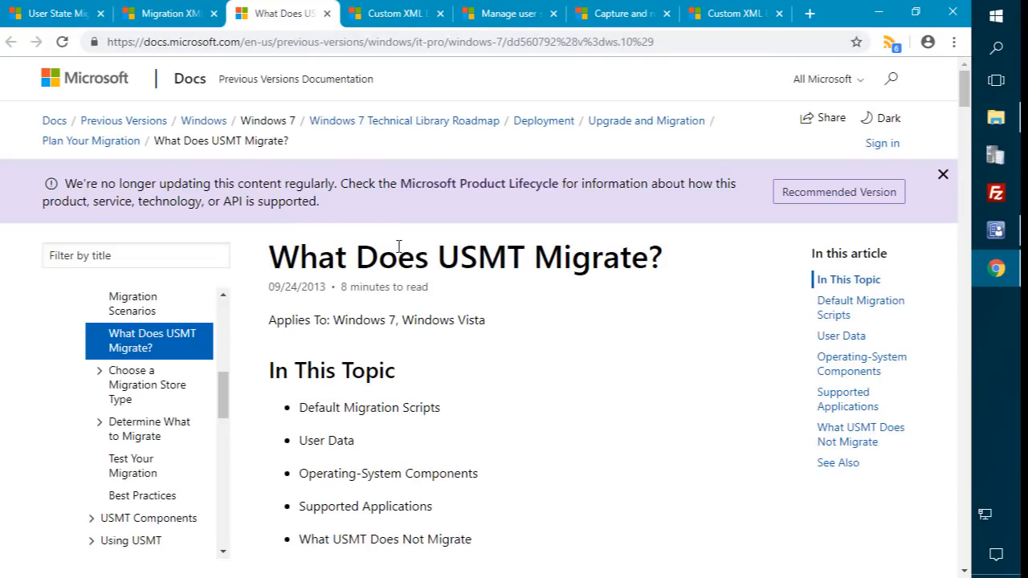
{"action": "scroll", "coordinate": [404, 313], "scroll_direction": "down", "scroll_amount": 2}
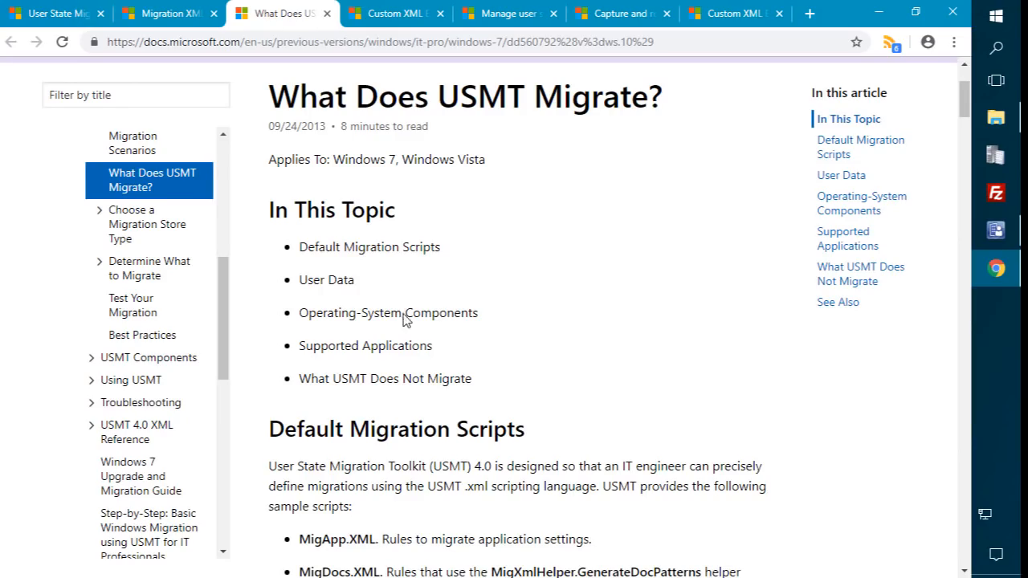
{"action": "scroll", "coordinate": [404, 314], "scroll_direction": "down", "scroll_amount": 4}
{"action": "scroll", "coordinate": [405, 318], "scroll_direction": "down", "scroll_amount": 6}
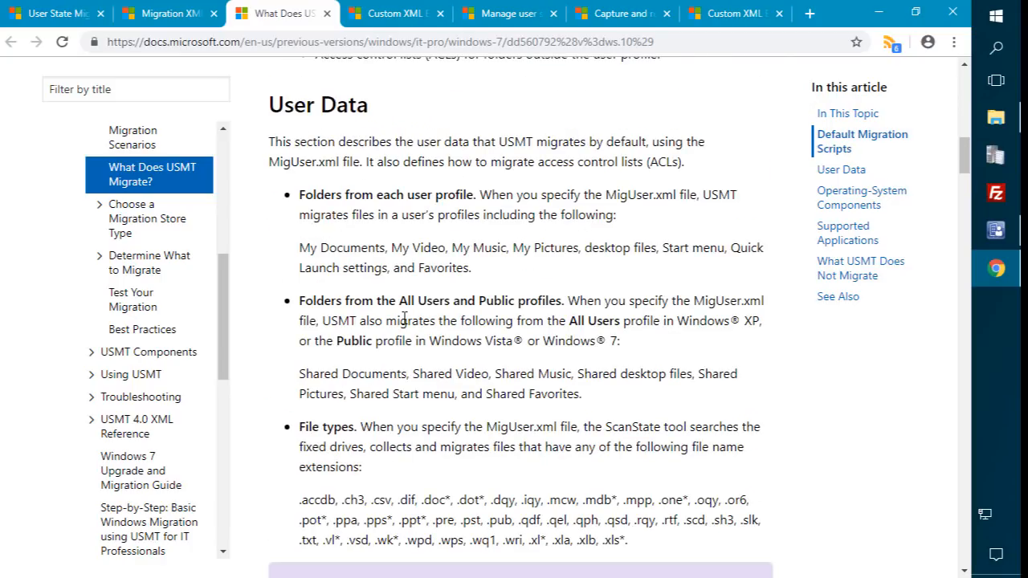
{"action": "scroll", "coordinate": [404, 319], "scroll_direction": "down", "scroll_amount": 2}
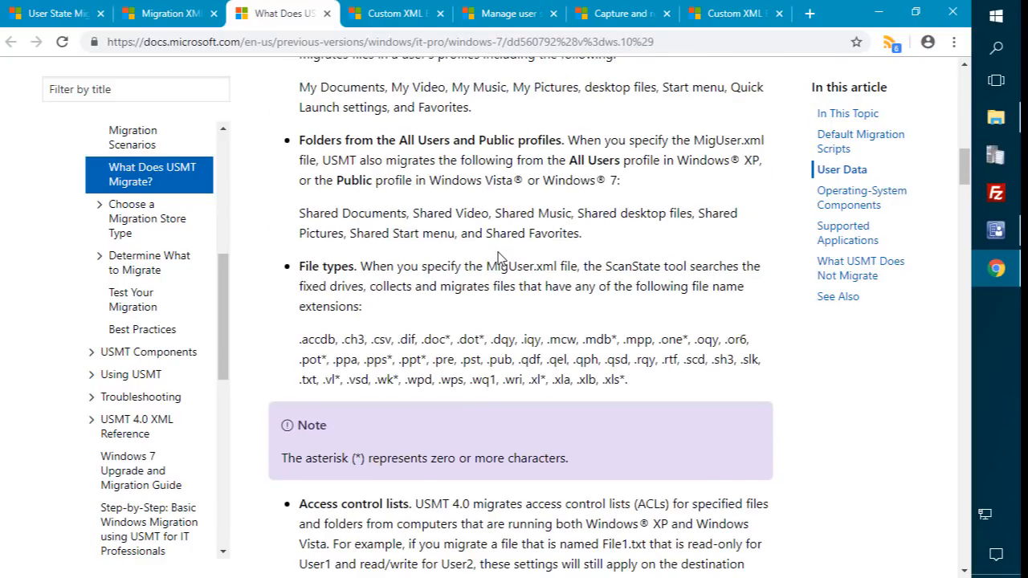
{"action": "scroll", "coordinate": [498, 257], "scroll_direction": "down", "scroll_amount": 1}
{"action": "scroll", "coordinate": [503, 256], "scroll_direction": "up", "scroll_amount": 2}
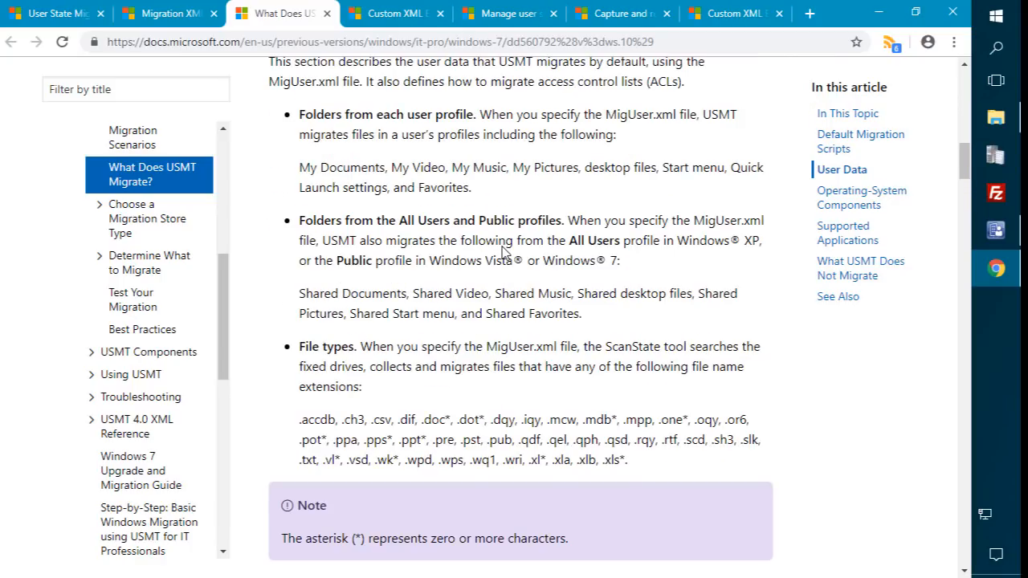
Step: Read through the list of operating-system components that USMT migrates by default
{"action": "scroll", "coordinate": [503, 251], "scroll_direction": "down", "scroll_amount": 9}
{"action": "scroll", "coordinate": [498, 246], "scroll_direction": "down", "scroll_amount": 5}
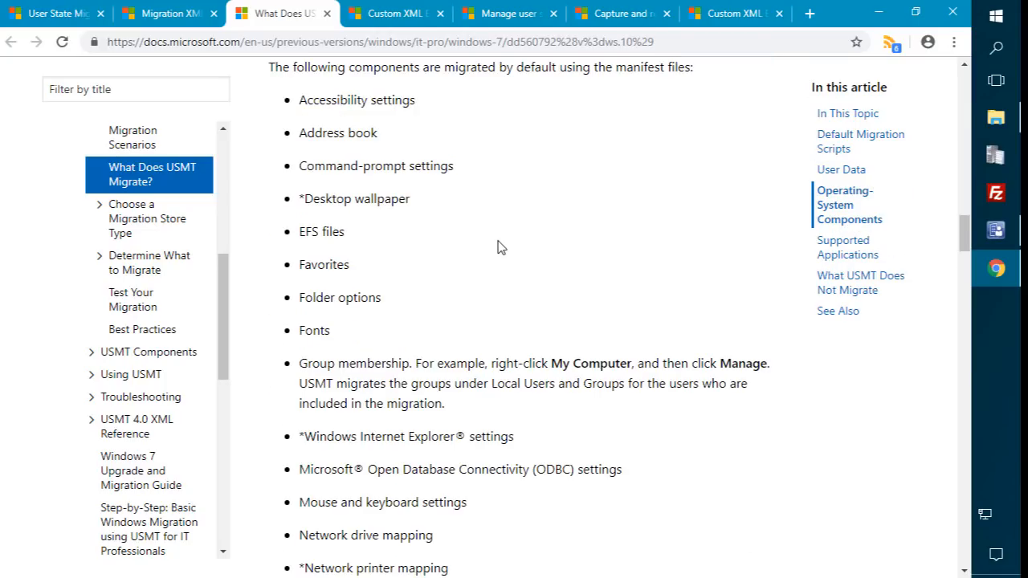
{"action": "scroll", "coordinate": [498, 246], "scroll_direction": "down", "scroll_amount": 7}
{"action": "scroll", "coordinate": [503, 243], "scroll_direction": "up", "scroll_amount": 4}
Step: Examine the Supported Applications table of products and versions migrated with the MigApp.xml file
{"action": "scroll", "coordinate": [503, 247], "scroll_direction": "down", "scroll_amount": 17}
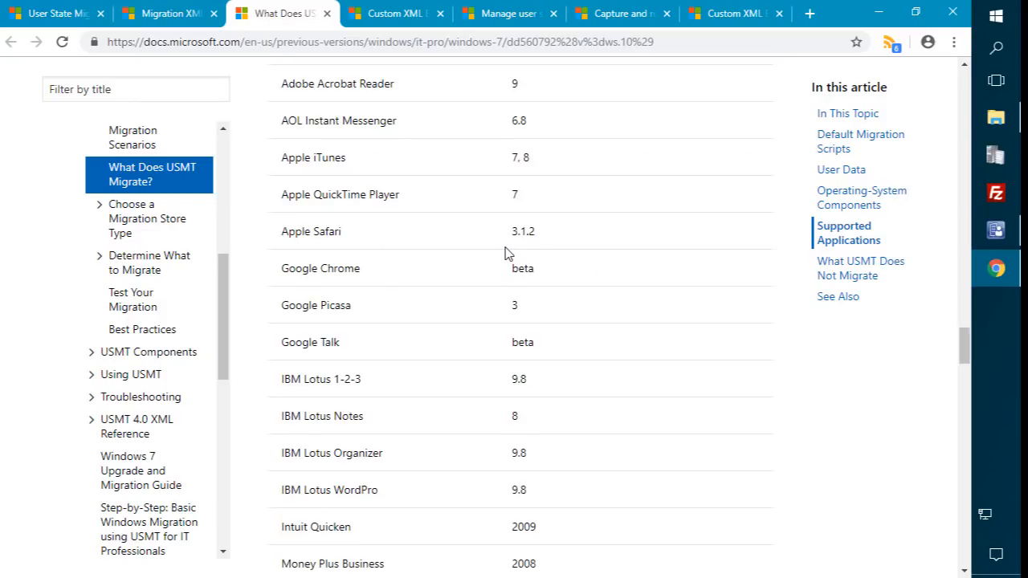
{"action": "scroll", "coordinate": [506, 251], "scroll_direction": "up", "scroll_amount": 3}
{"action": "double_click", "coordinate": [406, 239]}
{"action": "left_click", "coordinate": [406, 275]}
{"action": "scroll", "coordinate": [404, 276], "scroll_direction": "down", "scroll_amount": 2}
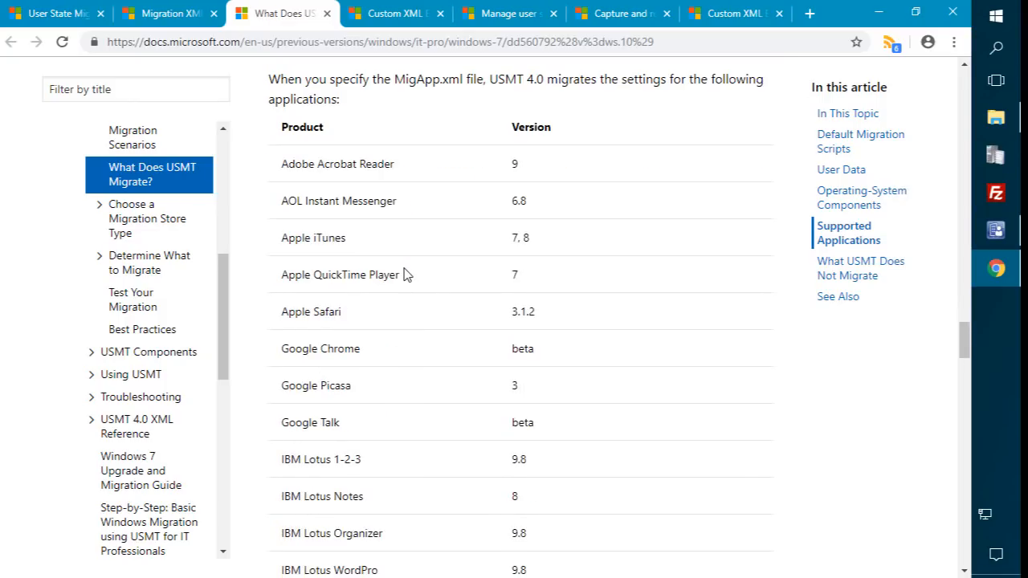
{"action": "scroll", "coordinate": [337, 184], "scroll_direction": "down", "scroll_amount": 1}
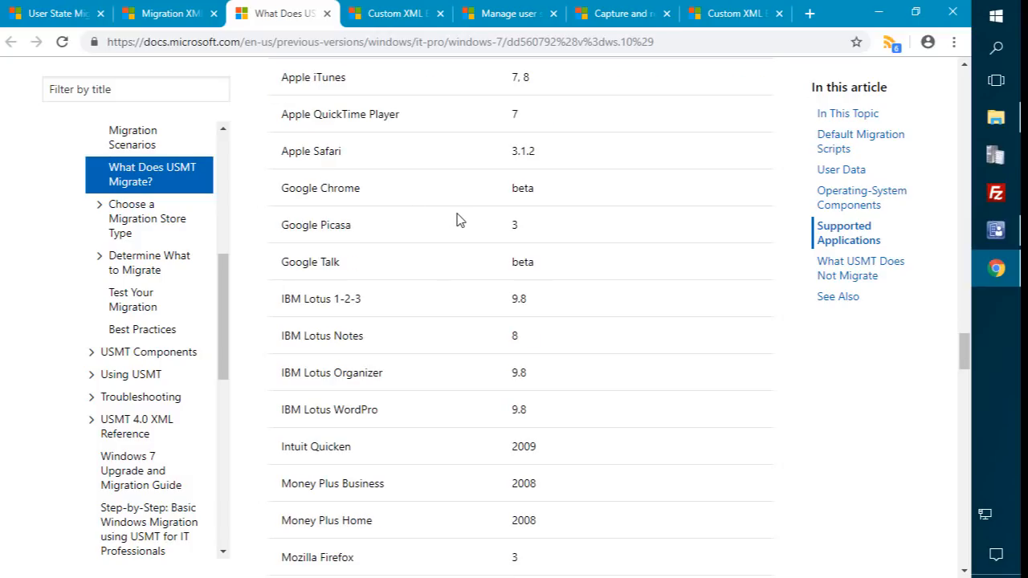
{"action": "scroll", "coordinate": [459, 220], "scroll_direction": "down", "scroll_amount": 6}
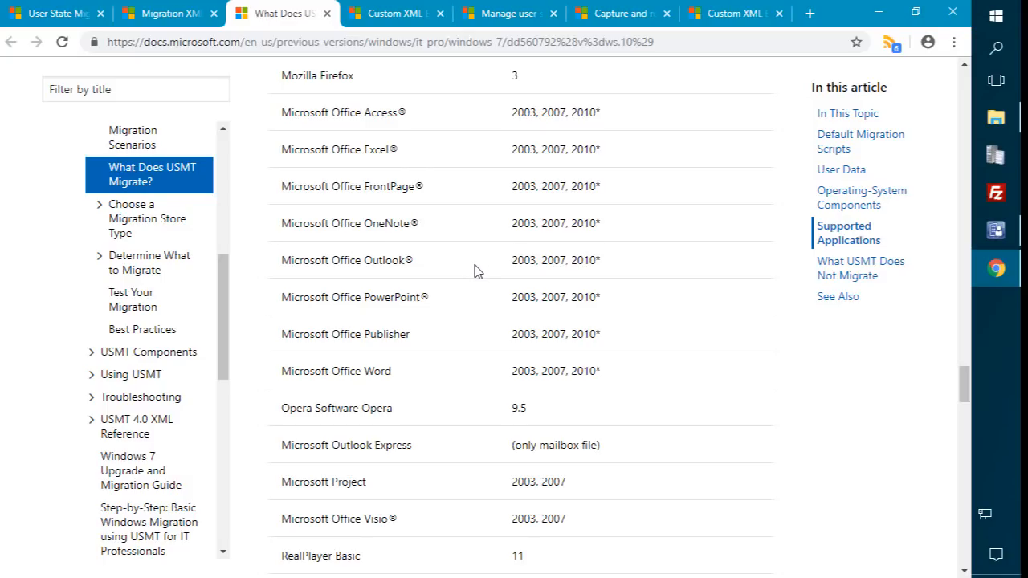
{"action": "scroll", "coordinate": [473, 271], "scroll_direction": "down", "scroll_amount": 2}
{"action": "scroll", "coordinate": [484, 269], "scroll_direction": "down", "scroll_amount": 8}
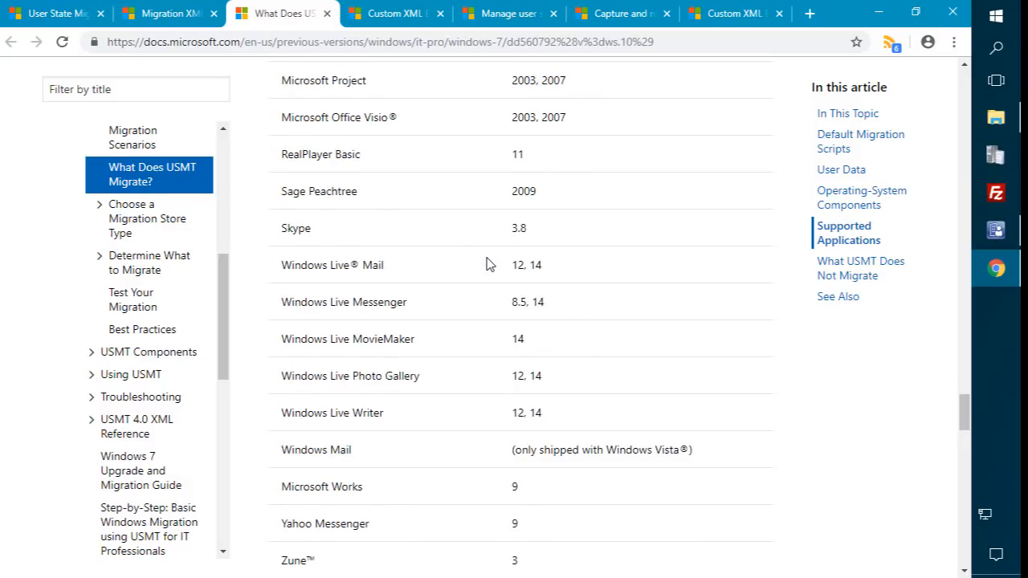
{"action": "scroll", "coordinate": [517, 258], "scroll_direction": "up", "scroll_amount": 13}
{"action": "scroll", "coordinate": [524, 260], "scroll_direction": "up", "scroll_amount": 2}
{"action": "scroll", "coordinate": [546, 259], "scroll_direction": "down", "scroll_amount": 2}
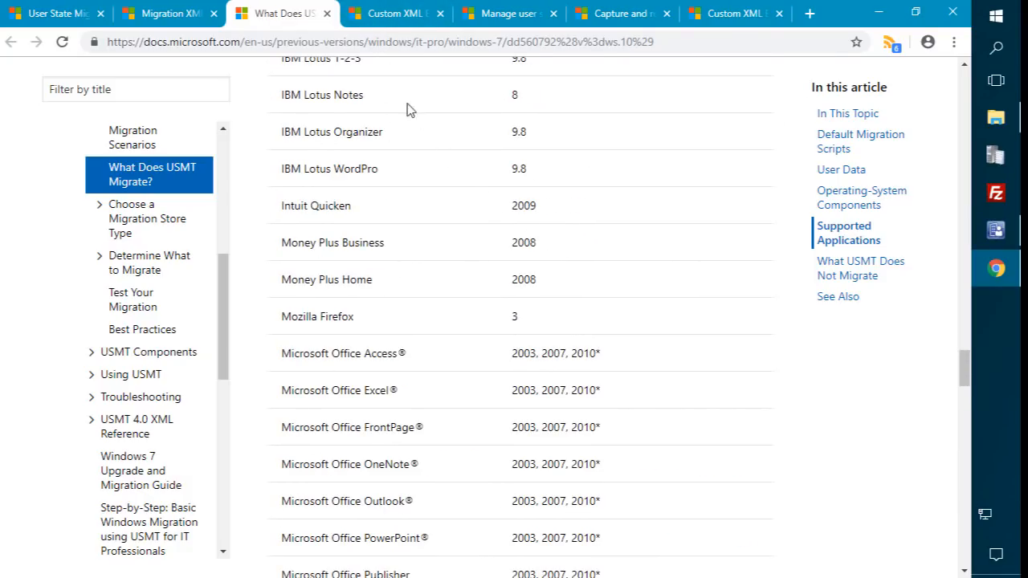
Step: Return to the Migration XML Files article and read the overview of the MigUser.xml file, including what it does not migrate
{"action": "left_click", "coordinate": [184, 25]}
{"action": "scroll", "coordinate": [526, 309], "scroll_direction": "down", "scroll_amount": 6}
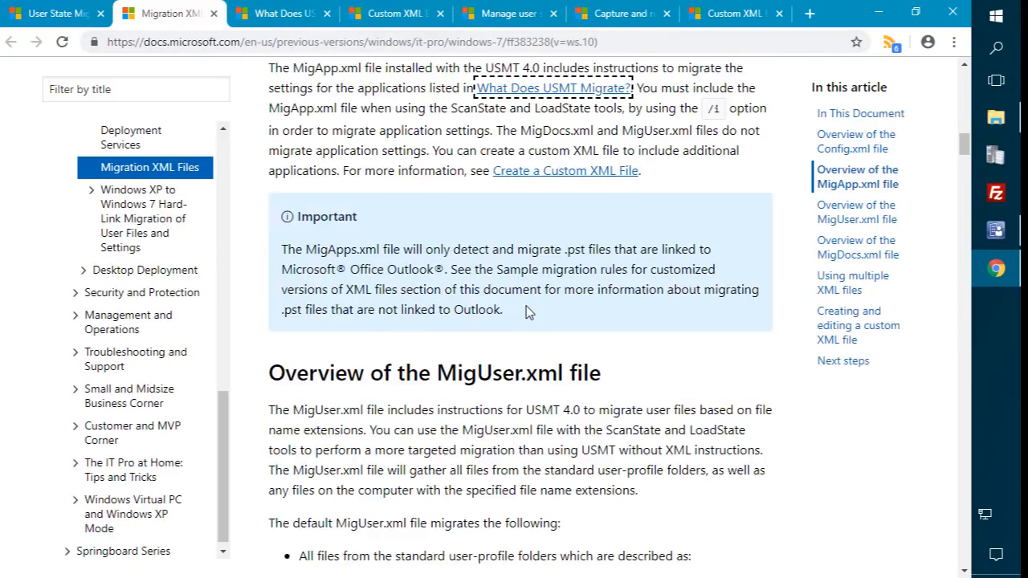
{"action": "scroll", "coordinate": [526, 310], "scroll_direction": "down", "scroll_amount": 10}
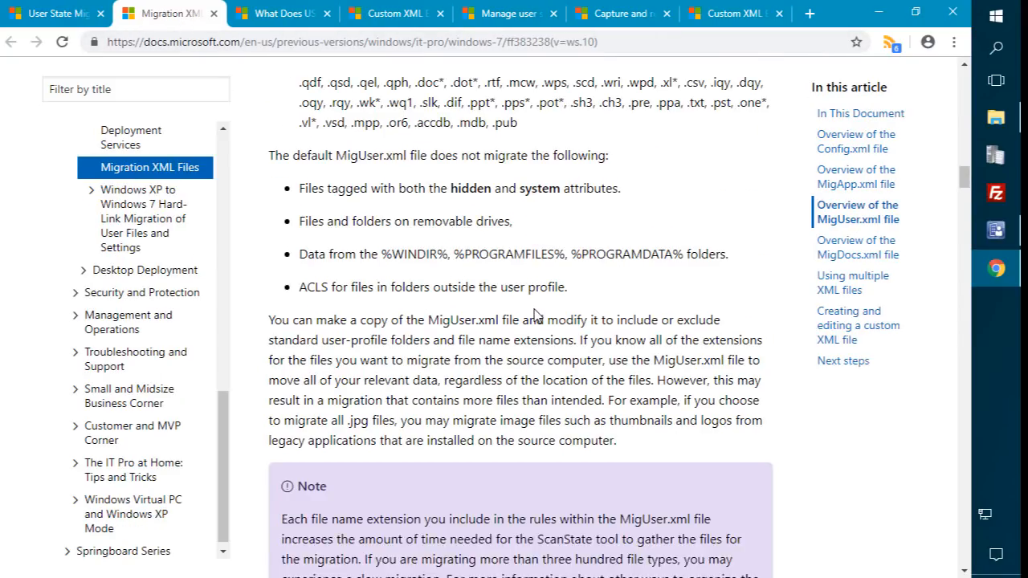
{"action": "scroll", "coordinate": [538, 311], "scroll_direction": "down", "scroll_amount": 3}
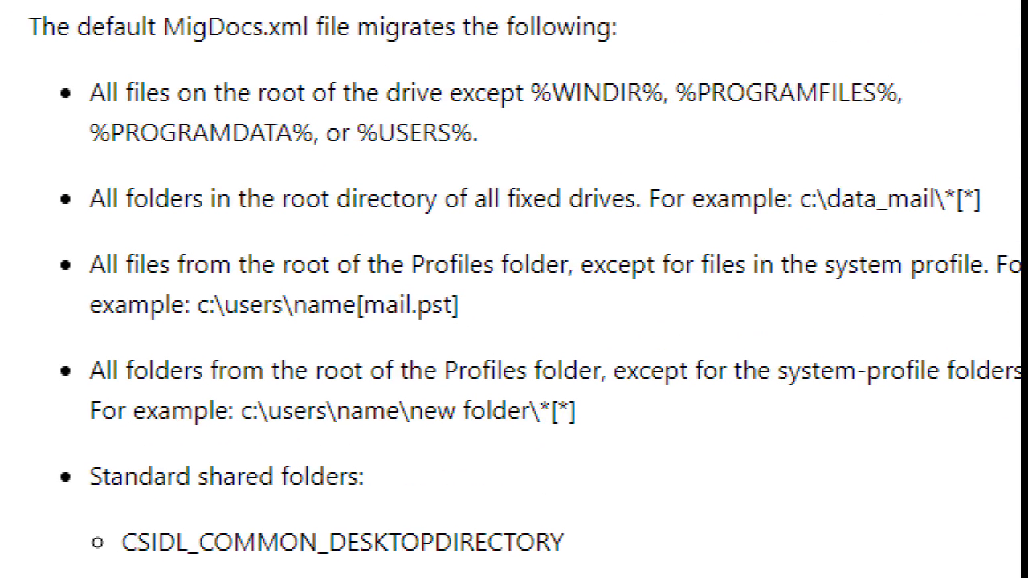
Step: Review which root-drive and Profiles files and folders the default MigDocs.xml file migrates, marking each rule
{"action": "left_click_drag", "start_coordinate": [164, 3], "coordinate": [313, 50]}
{"action": "mouse_move", "coordinate": [58, 66]}
{"action": "left_mouse_down"}
{"action": "mouse_move", "coordinate": [940, 152]}
{"action": "mouse_move", "coordinate": [924, 149]}
{"action": "left_mouse_up"}
{"action": "mouse_move", "coordinate": [520, 77]}
{"action": "left_mouse_down"}
{"action": "mouse_move", "coordinate": [717, 82]}
{"action": "mouse_move", "coordinate": [908, 108]}
{"action": "left_mouse_up"}
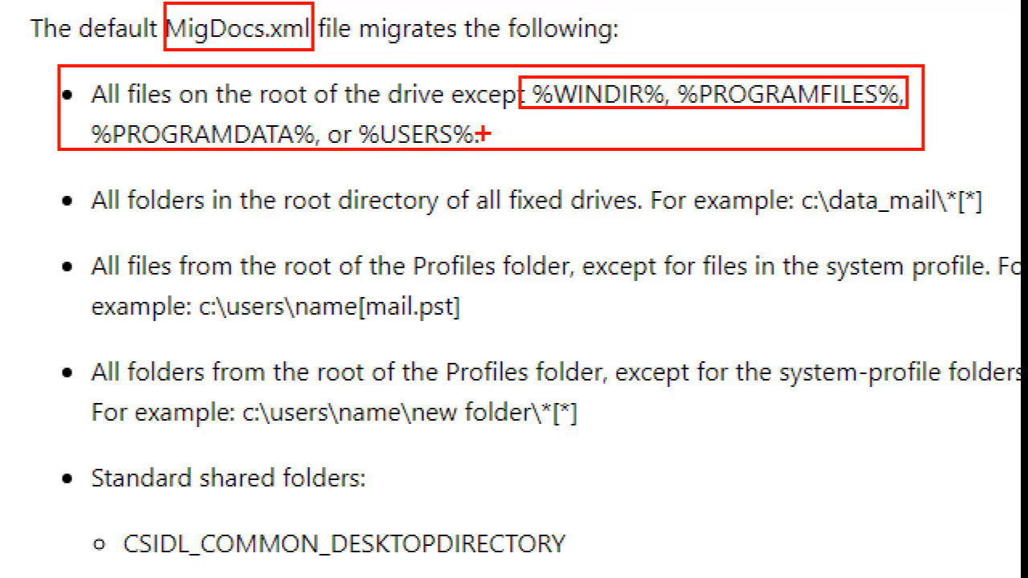
{"action": "mouse_move", "coordinate": [50, 171]}
{"action": "left_mouse_down"}
{"action": "mouse_move", "coordinate": [431, 230]}
{"action": "mouse_move", "coordinate": [1015, 230]}
{"action": "mouse_move", "coordinate": [993, 223]}
{"action": "left_mouse_up"}
{"action": "mouse_move", "coordinate": [48, 237]}
{"action": "left_mouse_down"}
{"action": "mouse_move", "coordinate": [638, 309]}
{"action": "mouse_move", "coordinate": [1018, 323]}
{"action": "left_mouse_up"}
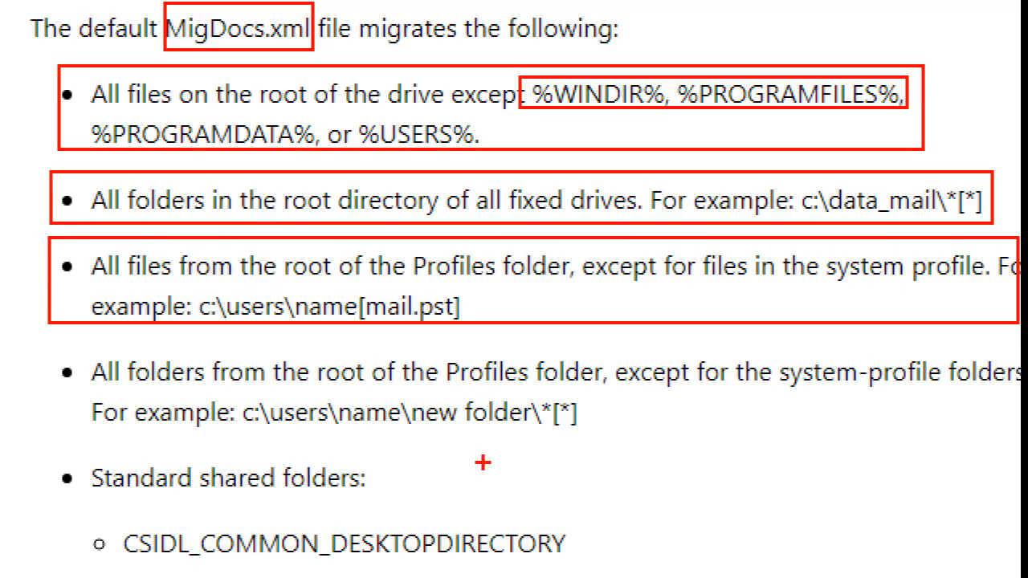
{"action": "mouse_move", "coordinate": [43, 350]}
{"action": "left_mouse_down"}
{"action": "mouse_move", "coordinate": [835, 452]}
{"action": "mouse_move", "coordinate": [1019, 437]}
{"action": "left_mouse_up"}
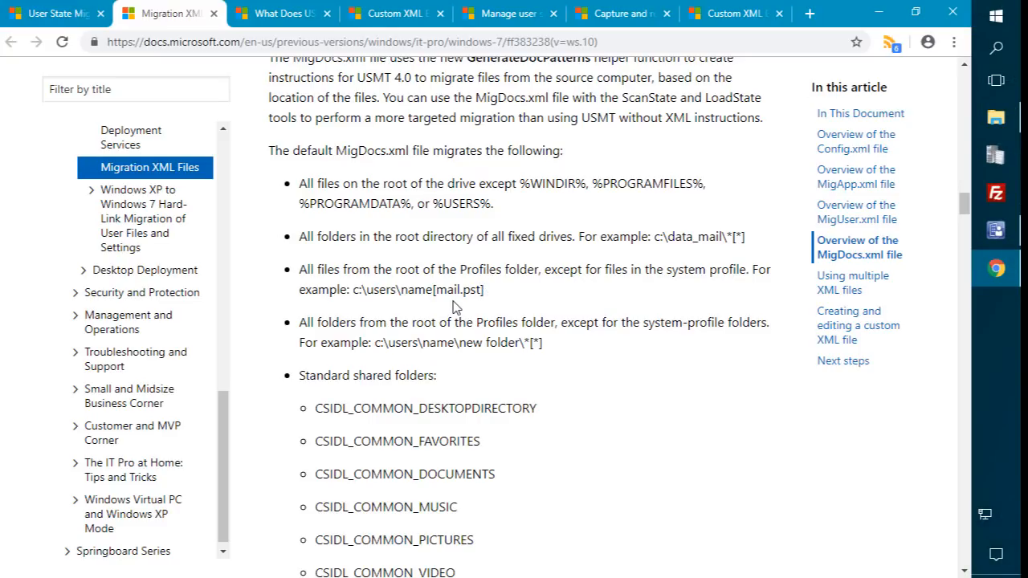
Step: Review the standard shared and user-profile folders covered by MigDocs.xml, continuing to the Using multiple XML files section
{"action": "scroll", "coordinate": [457, 304], "scroll_direction": "down", "scroll_amount": 3}
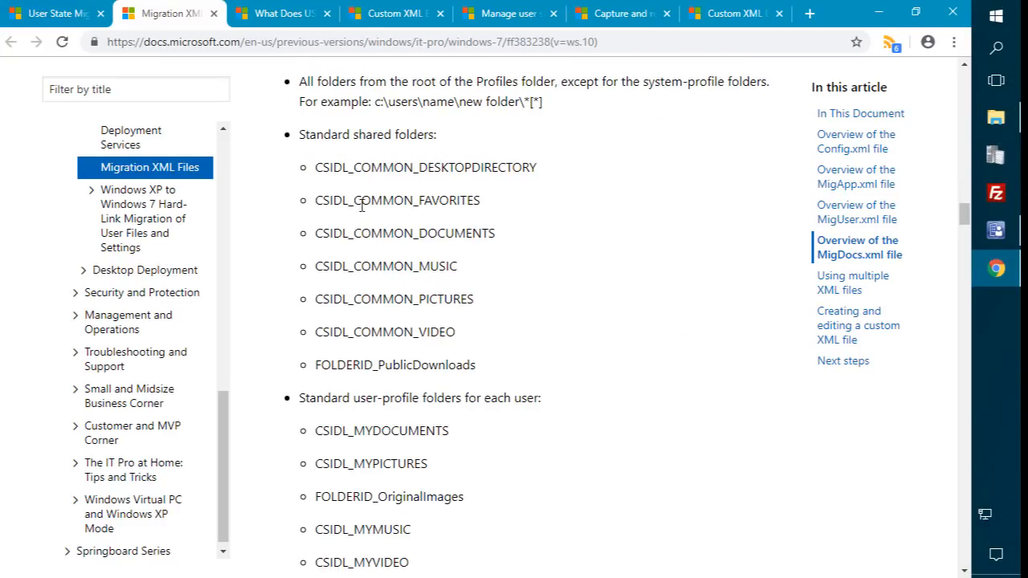
{"action": "left_click_drag", "start_coordinate": [299, 157], "coordinate": [350, 175]}
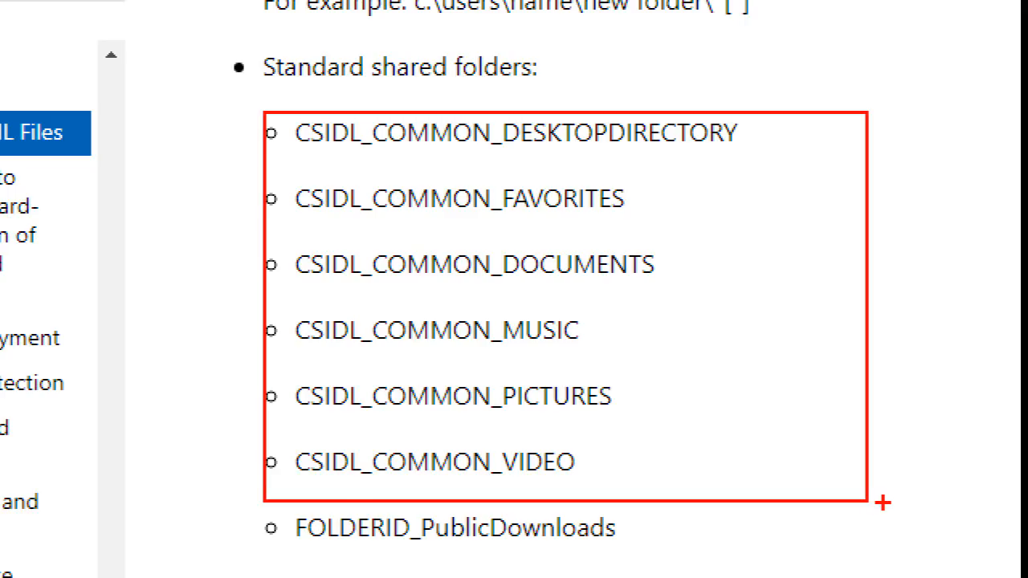
{"action": "scroll", "coordinate": [379, 294], "scroll_direction": "down", "scroll_amount": 4}
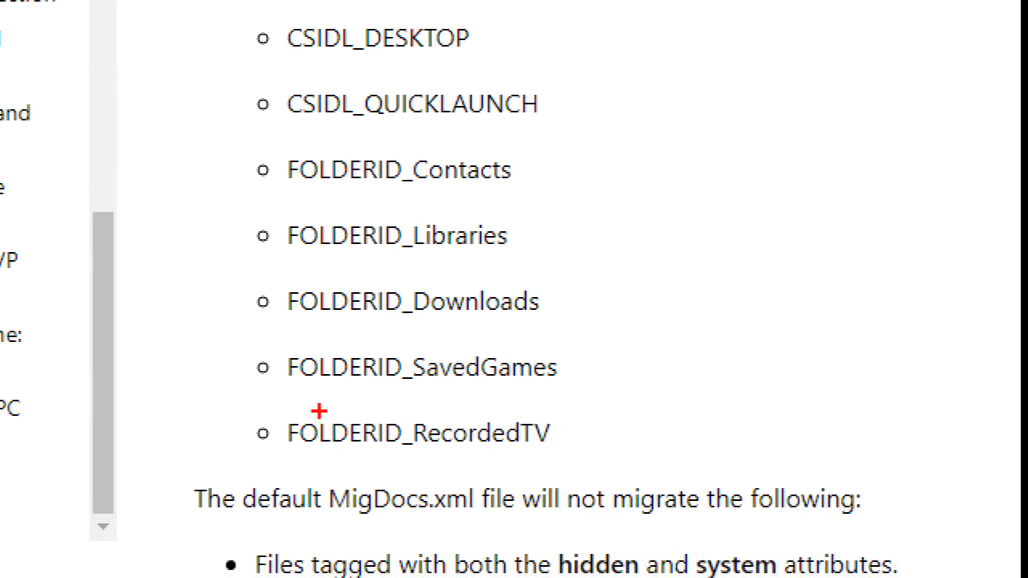
{"action": "left_click_drag", "start_coordinate": [238, 269], "coordinate": [600, 327]}
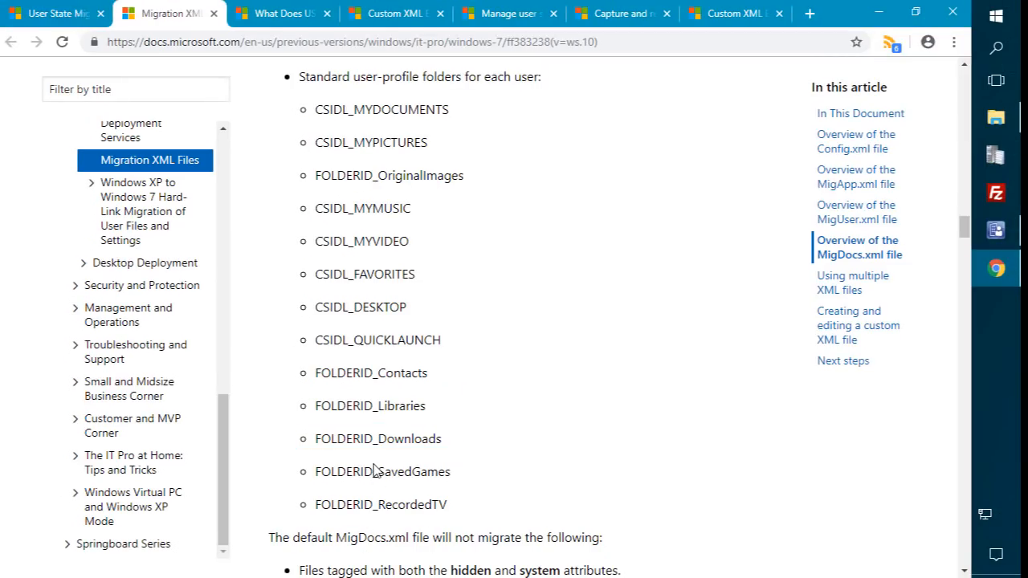
{"action": "scroll", "coordinate": [373, 466], "scroll_direction": "down", "scroll_amount": 7}
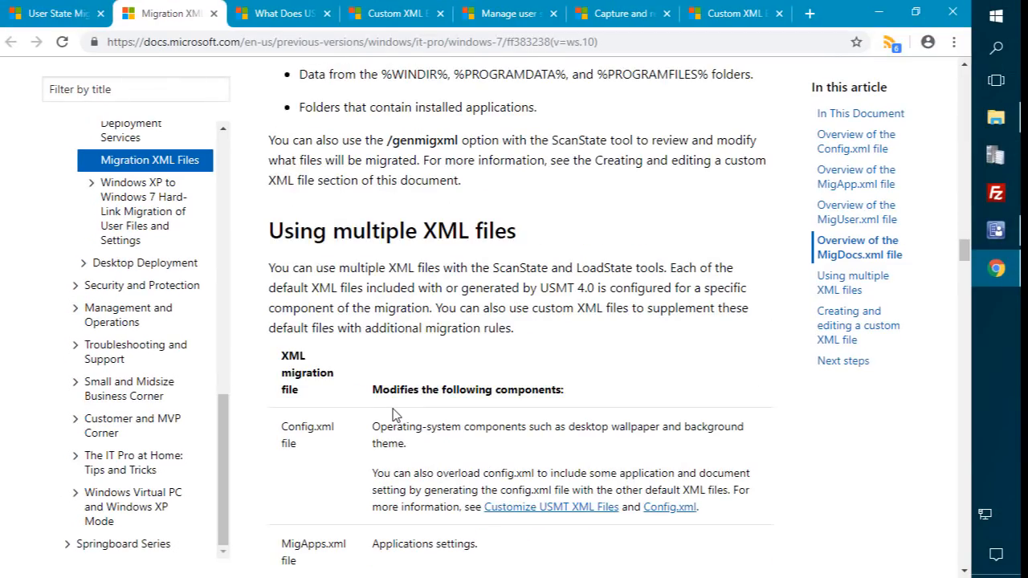
Step: Return to the MigUser.xml overview and review the standard user-profile folders it migrates, marking the CSIDL folder list with a rectangle
{"action": "scroll", "coordinate": [391, 414], "scroll_direction": "down", "scroll_amount": 13}
{"action": "scroll", "coordinate": [394, 414], "scroll_direction": "up", "scroll_amount": 20}
{"action": "scroll", "coordinate": [394, 406], "scroll_direction": "up", "scroll_amount": 12}
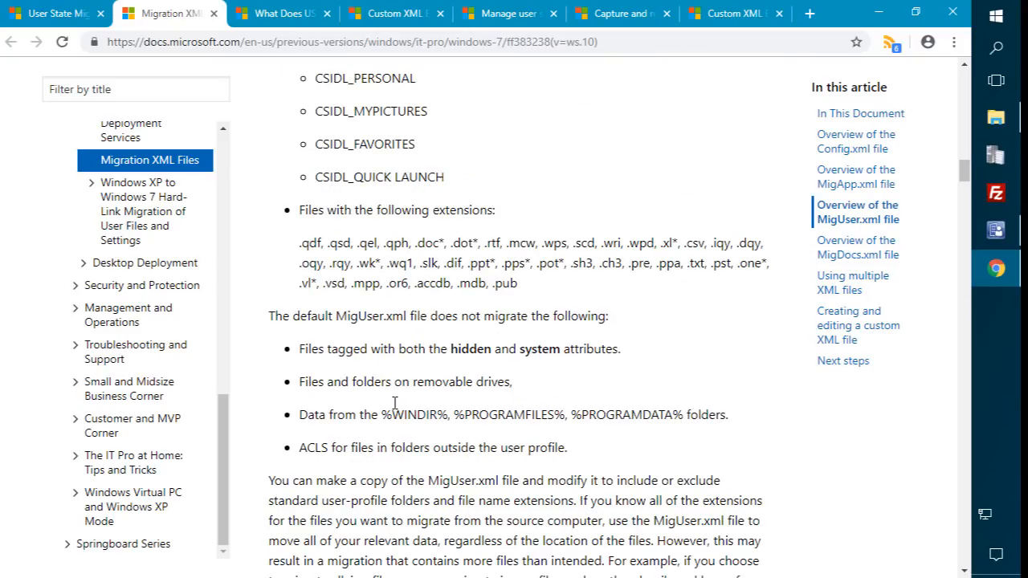
{"action": "scroll", "coordinate": [386, 366], "scroll_direction": "up", "scroll_amount": 2}
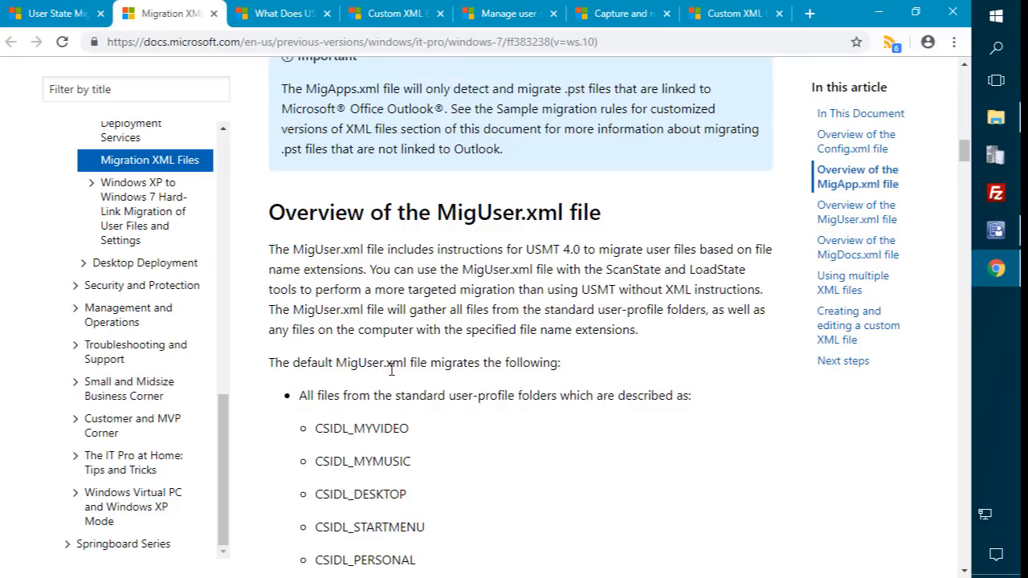
{"action": "scroll", "coordinate": [394, 369], "scroll_direction": "down", "scroll_amount": 2}
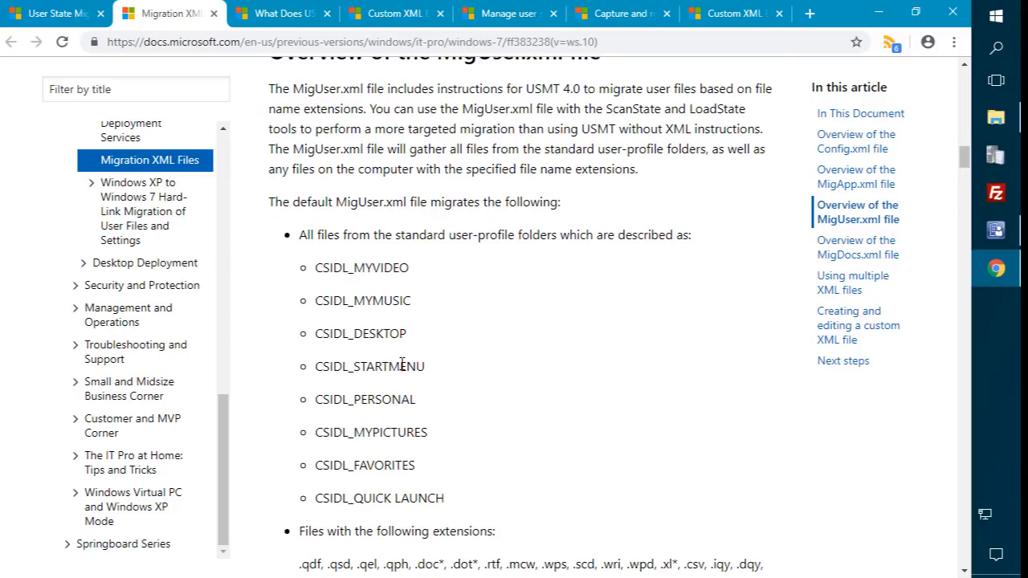
{"action": "scroll", "coordinate": [403, 367], "scroll_direction": "down", "scroll_amount": 1}
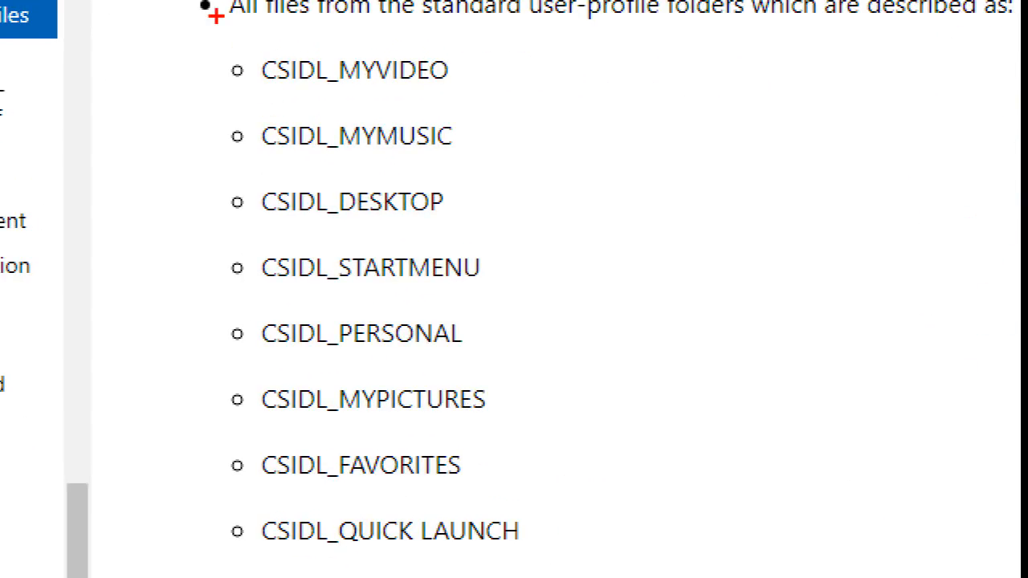
{"action": "mouse_move", "coordinate": [224, 74]}
{"action": "left_mouse_down"}
{"action": "mouse_move", "coordinate": [644, 370]}
{"action": "mouse_move", "coordinate": [666, 554]}
{"action": "mouse_move", "coordinate": [610, 551]}
{"action": "mouse_move", "coordinate": [617, 565]}
{"action": "left_mouse_up"}
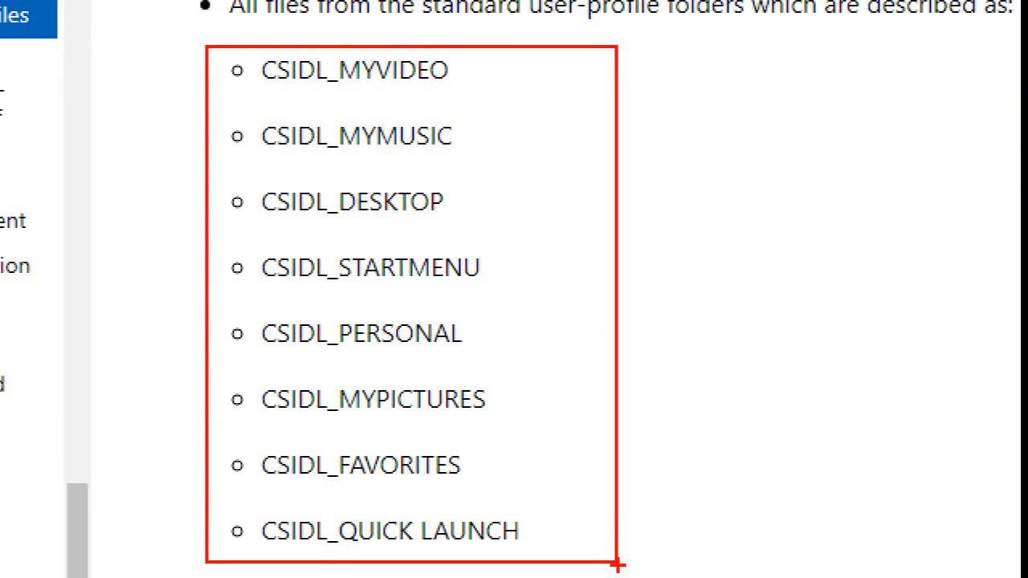
{"action": "key", "text": "Escape"}
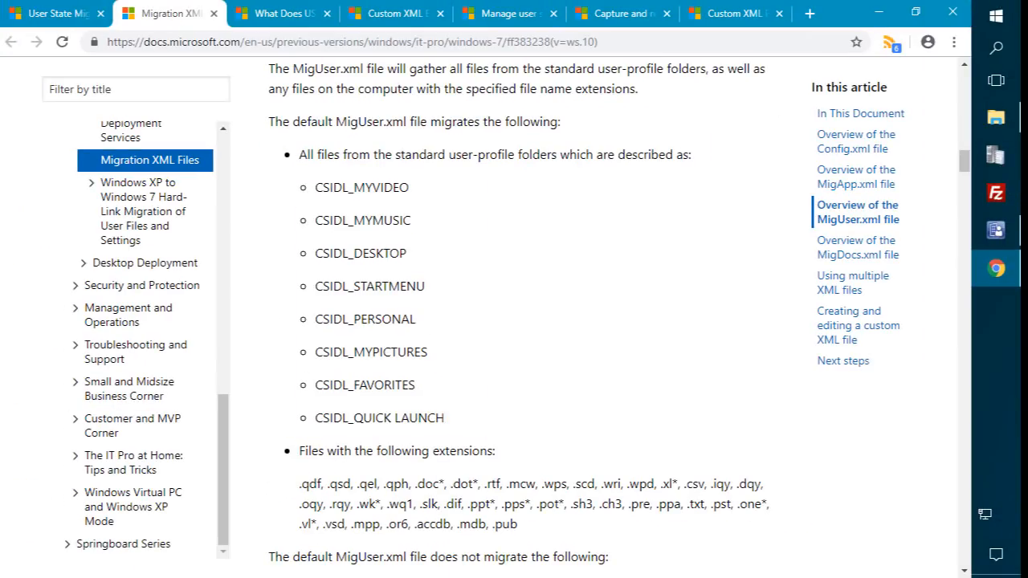
Step: Review the file extensions the default MigUser.xml file migrates, zooming in and marking the extension list with a rectangle
{"action": "scroll", "coordinate": [357, 333], "scroll_direction": "down", "scroll_amount": 3}
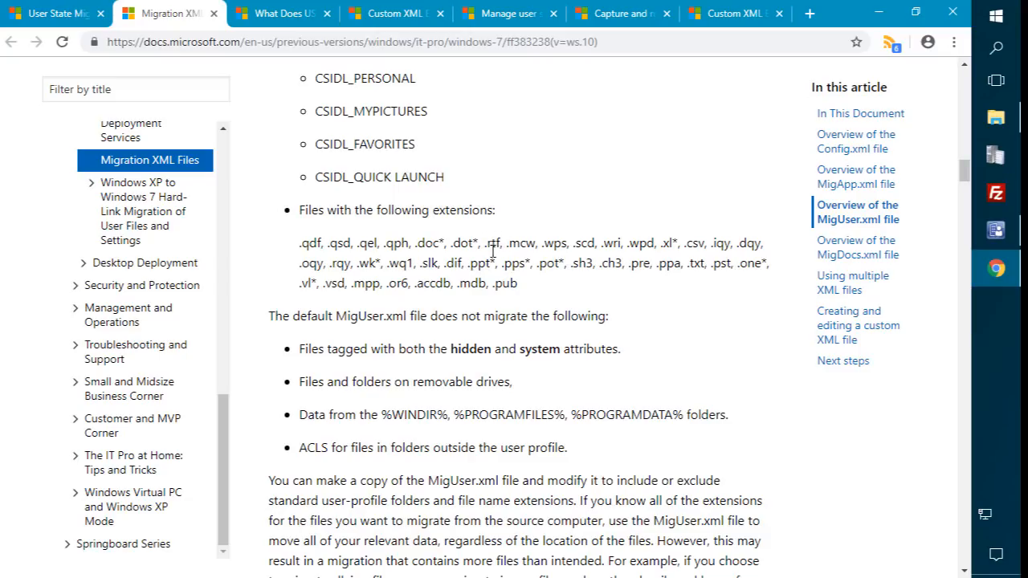
{"action": "key", "text": "ctrl+1"}
{"action": "left_click", "coordinate": [438, 252]}
{"action": "mouse_move", "coordinate": [143, 202]}
{"action": "left_mouse_down"}
{"action": "mouse_move", "coordinate": [1019, 364]}
{"action": "mouse_move", "coordinate": [1019, 355]}
{"action": "left_mouse_up"}
{"action": "key", "text": "Escape"}
Step: Switch to the Configuration Manager console, widen the server Name column, enlarge the Site System Roles area and select the SCCM.CONTOSO.LOCAL server
{"action": "left_click", "coordinate": [997, 233]}
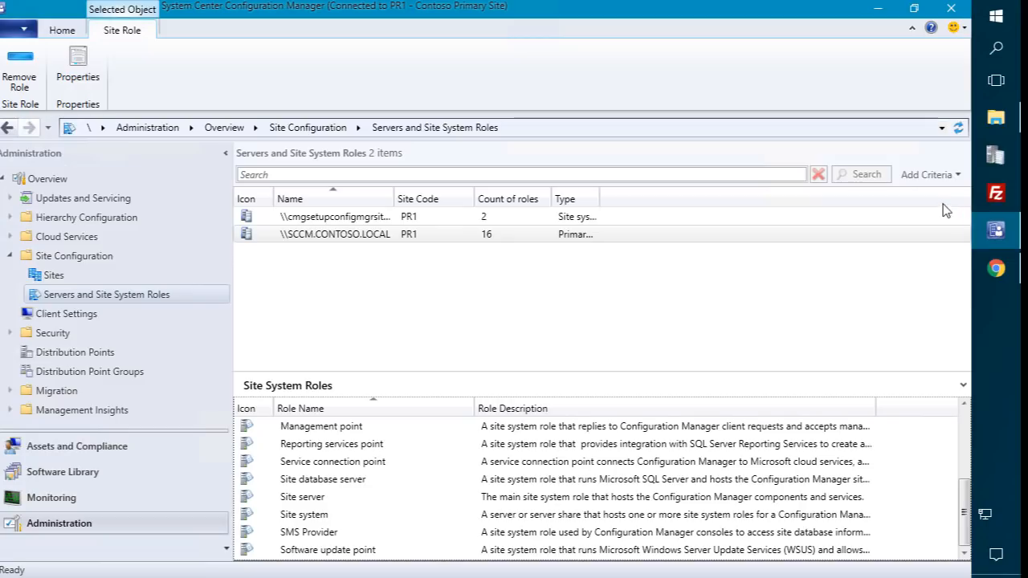
{"action": "left_click_drag", "start_coordinate": [400, 193], "coordinate": [532, 199]}
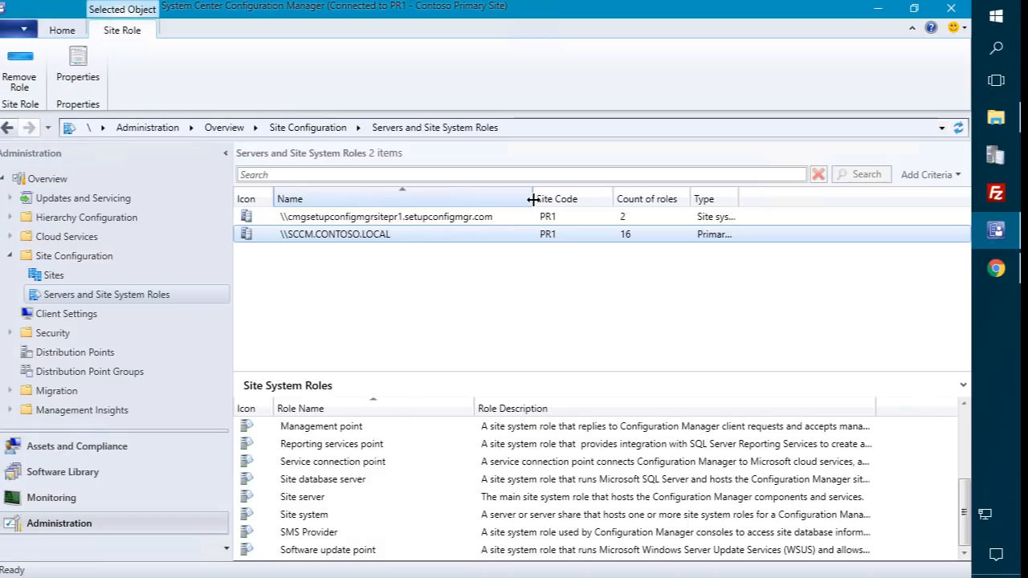
{"action": "left_click_drag", "start_coordinate": [485, 376], "coordinate": [490, 293]}
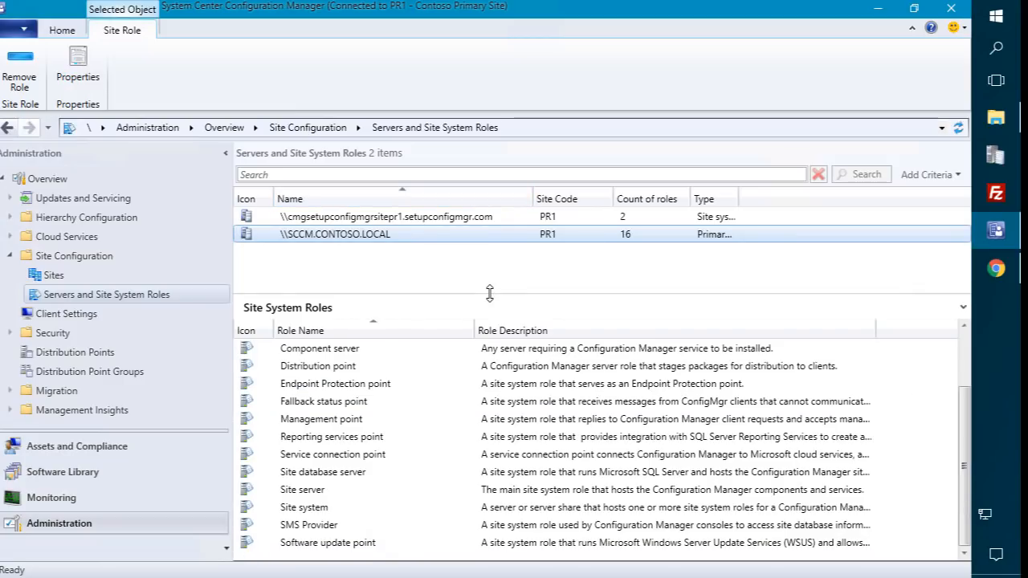
{"action": "left_click", "coordinate": [368, 237]}
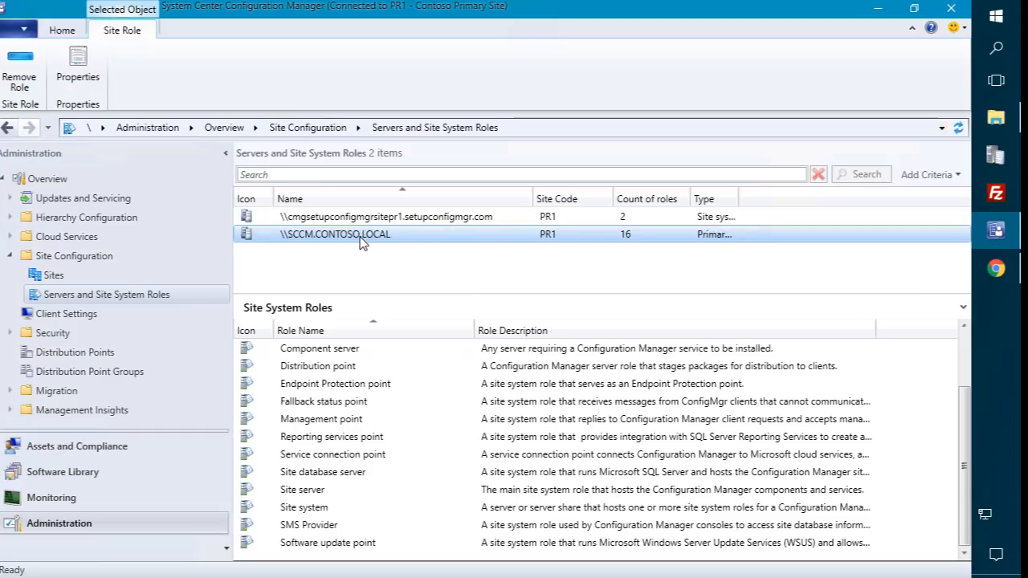
Step: Start adding site system roles to SCCM.CONTOSO.LOCAL, keep the general and proxy defaults, and choose the State migration point role
{"action": "right_click", "coordinate": [362, 240]}
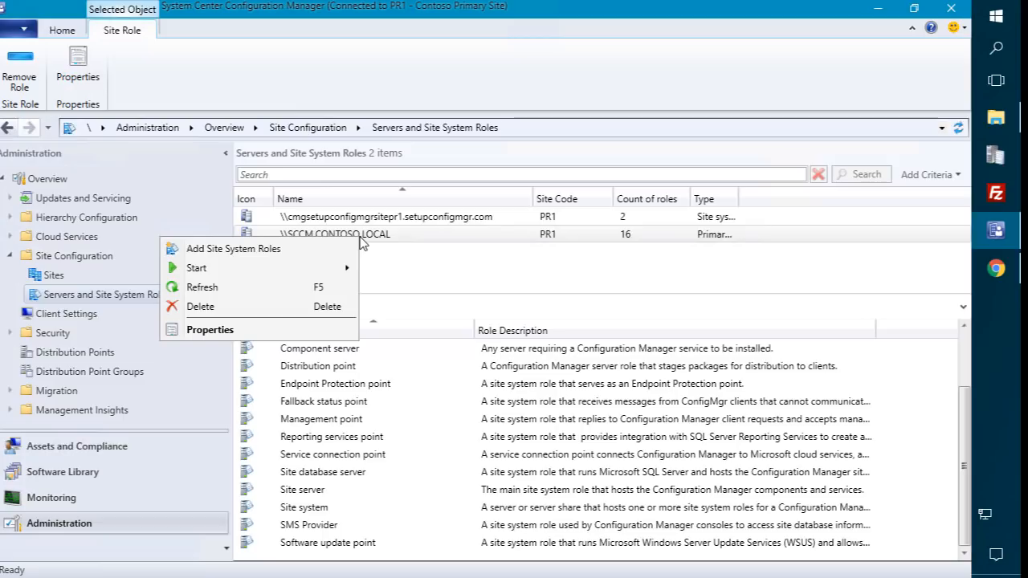
{"action": "left_click", "coordinate": [319, 253]}
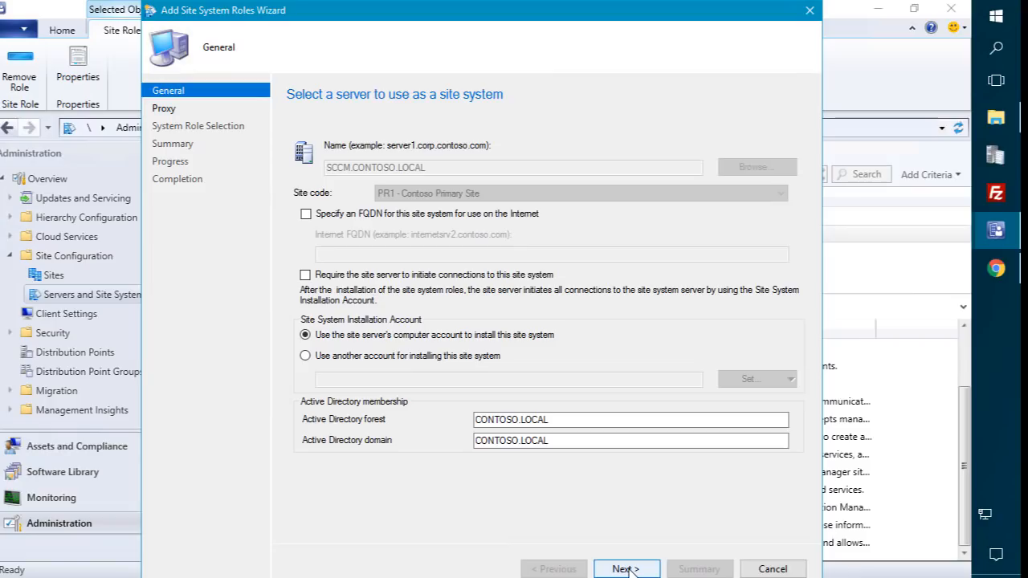
{"action": "left_click", "coordinate": [627, 569]}
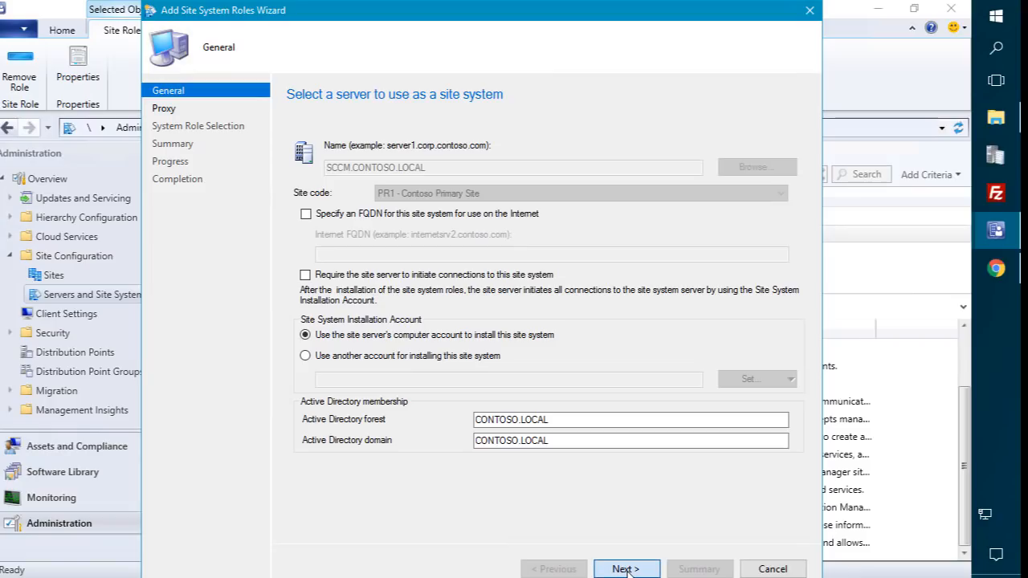
{"action": "left_click", "coordinate": [627, 569]}
{"action": "left_click", "coordinate": [629, 569]}
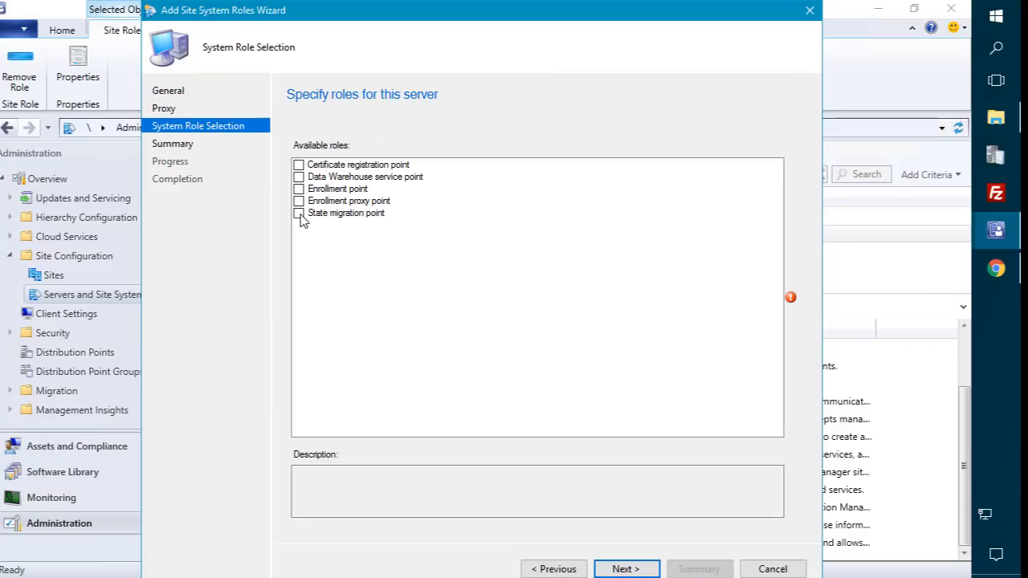
{"action": "left_click", "coordinate": [298, 213]}
{"action": "left_click", "coordinate": [651, 568]}
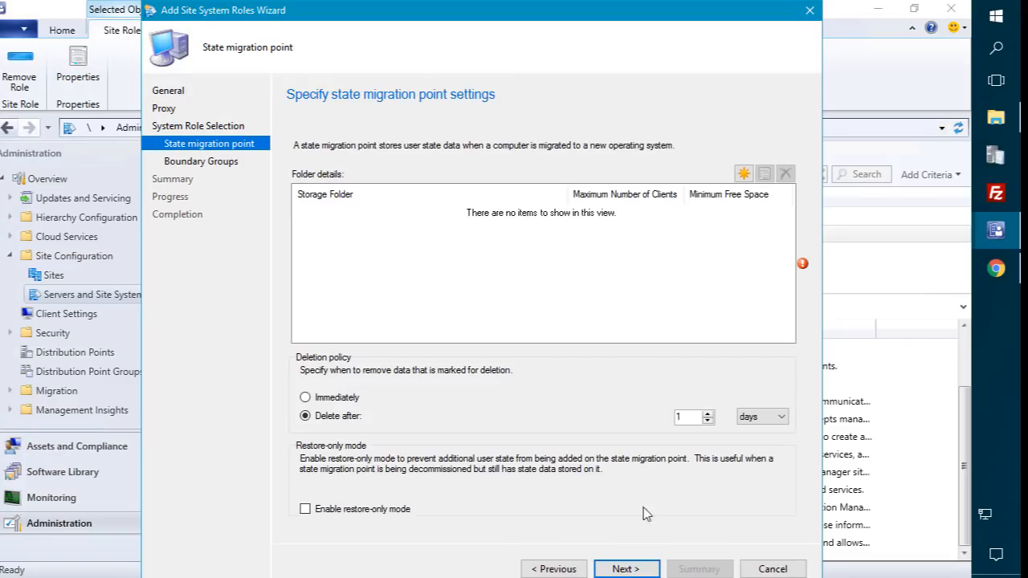
Step: Create a storage folder entry for the state migration point, using the path I:\SMPShare copied from File Explorer
{"action": "left_click", "coordinate": [744, 173]}
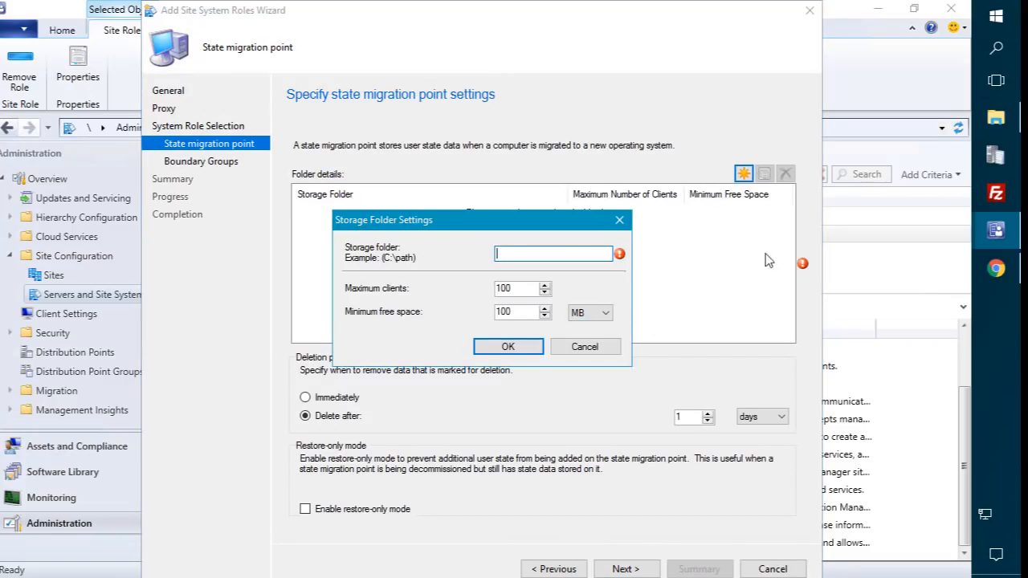
{"action": "left_click", "coordinate": [996, 118]}
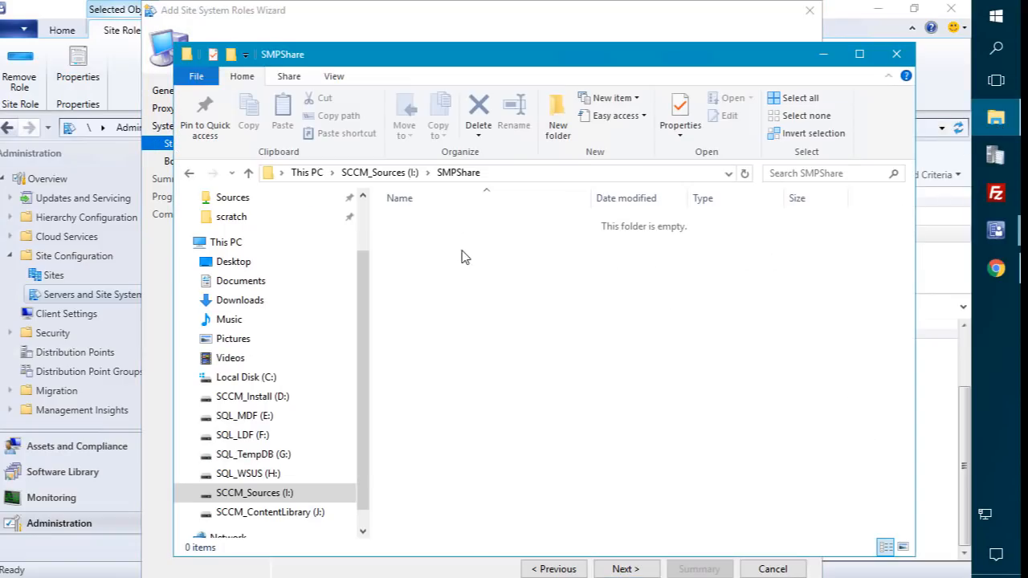
{"action": "left_click", "coordinate": [309, 172]}
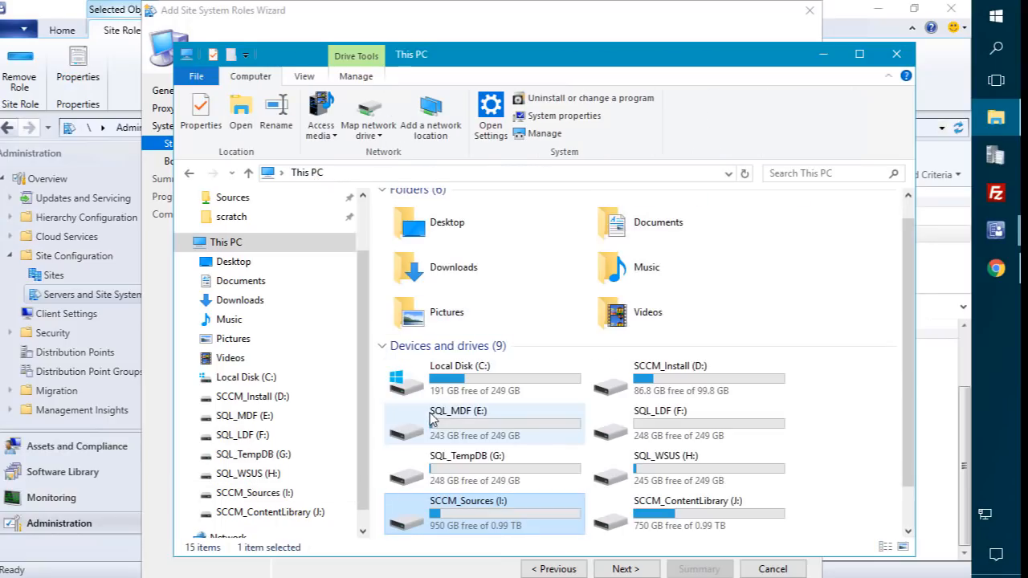
{"action": "double_click", "coordinate": [509, 529]}
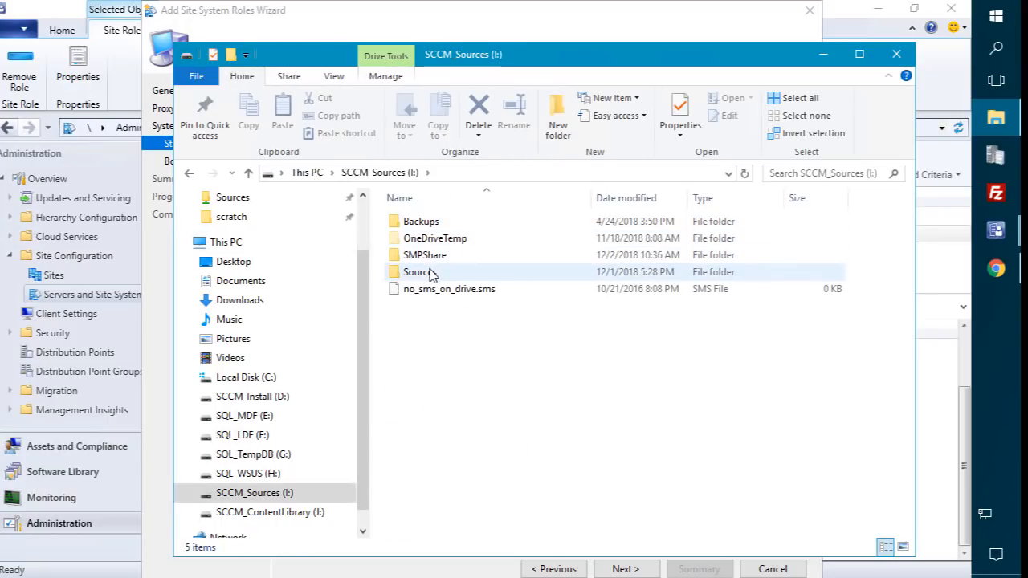
{"action": "double_click", "coordinate": [424, 255]}
{"action": "left_click", "coordinate": [531, 174]}
{"action": "key", "text": "ctrl+c"}
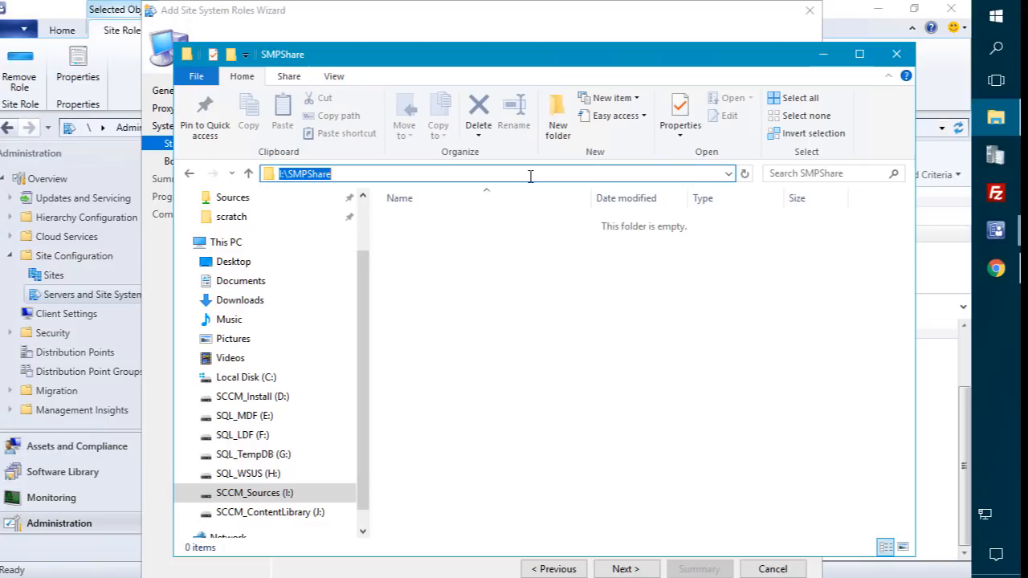
{"action": "left_click", "coordinate": [823, 54]}
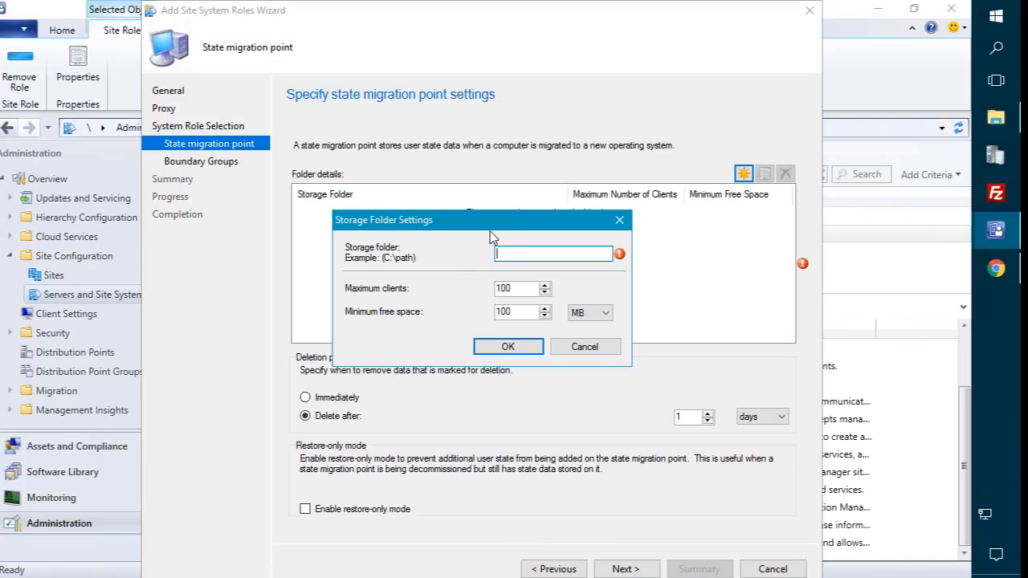
{"action": "key", "text": "ctrl+v"}
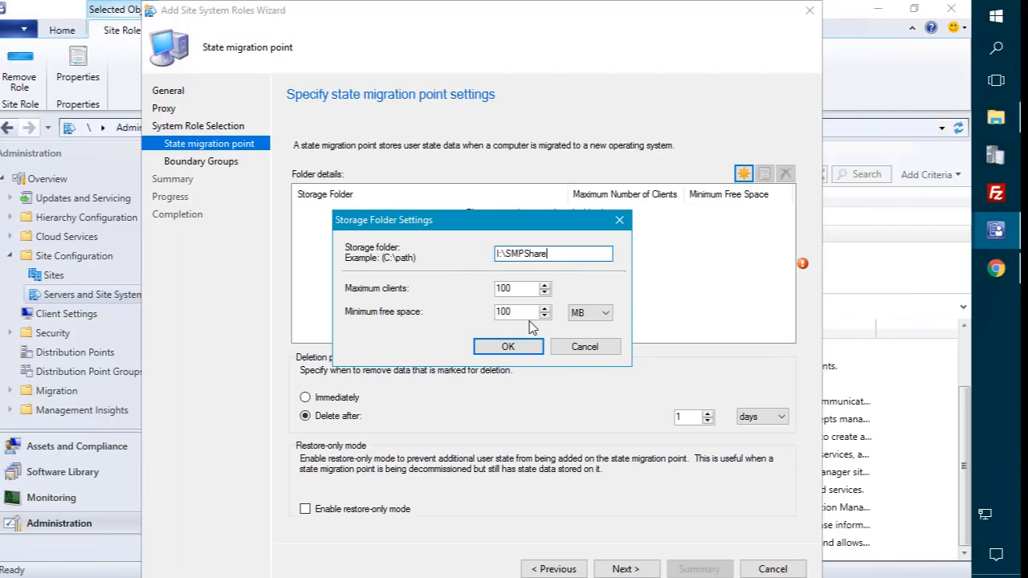
Step: Set the storage folder's minimum free space to 5 GB and confirm its settings
{"action": "left_click", "coordinate": [527, 313]}
{"action": "double_click", "coordinate": [527, 313]}
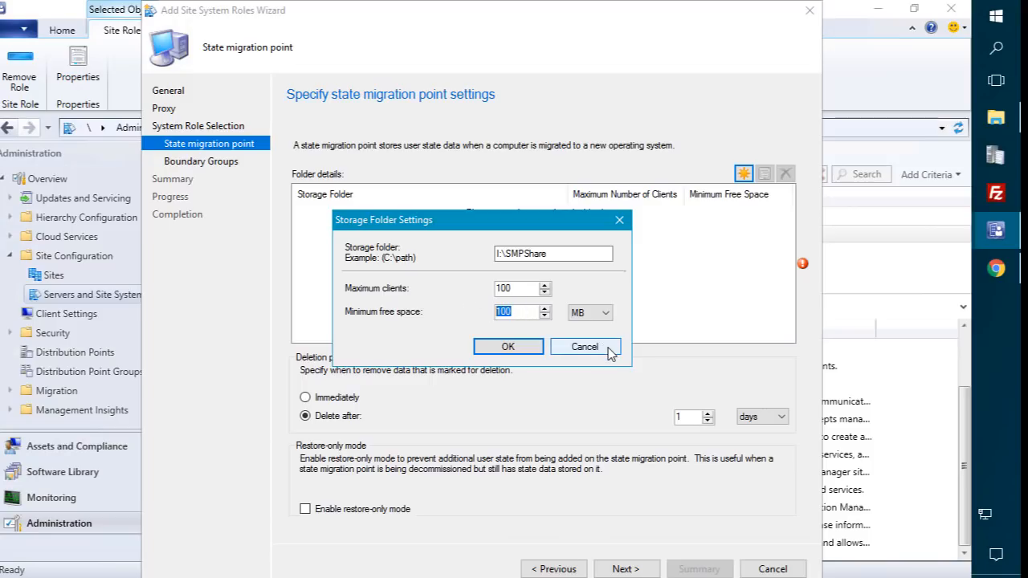
{"action": "type", "text": "5"}
{"action": "left_click", "coordinate": [591, 313]}
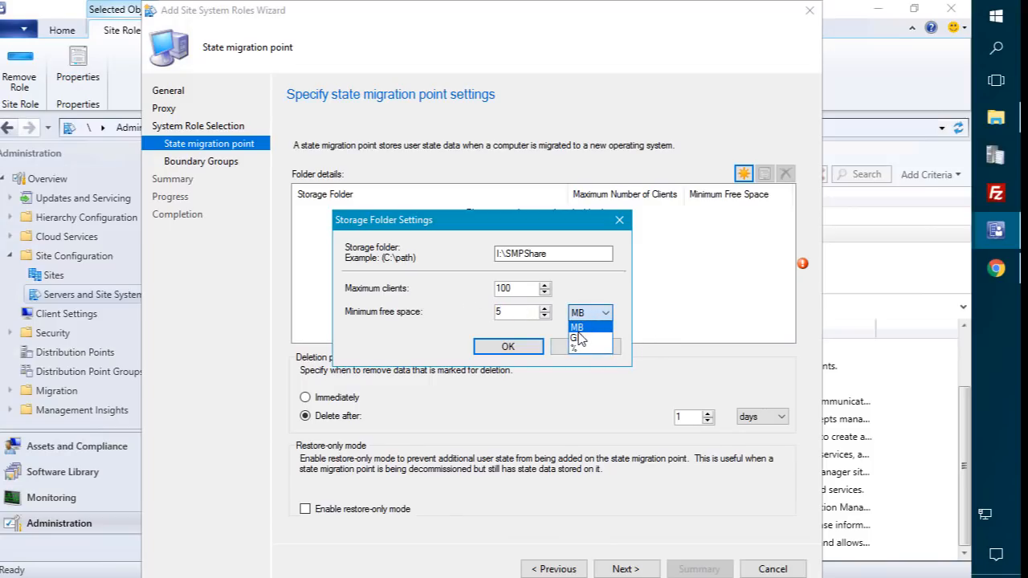
{"action": "left_click", "coordinate": [580, 336]}
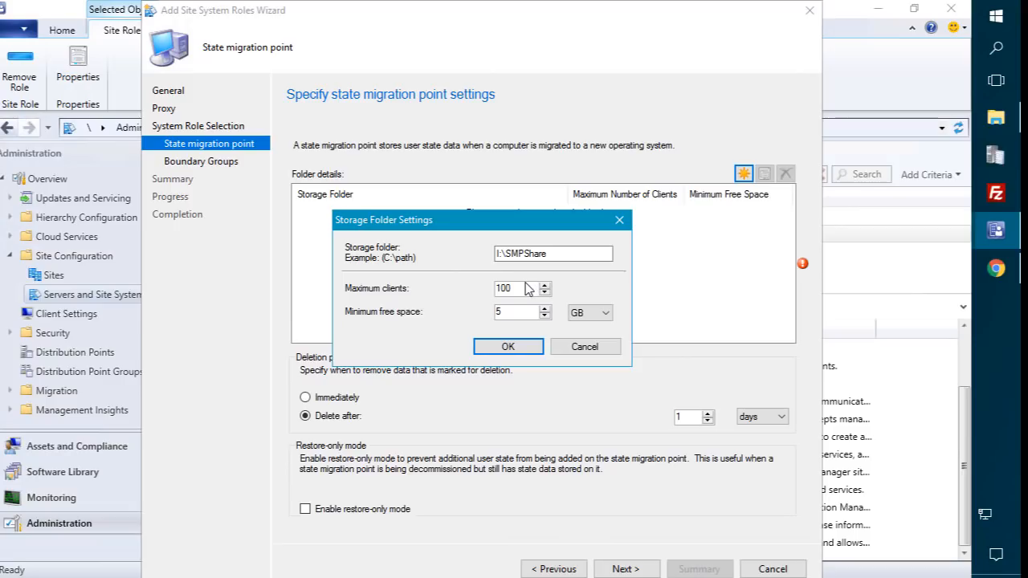
{"action": "left_click", "coordinate": [507, 351]}
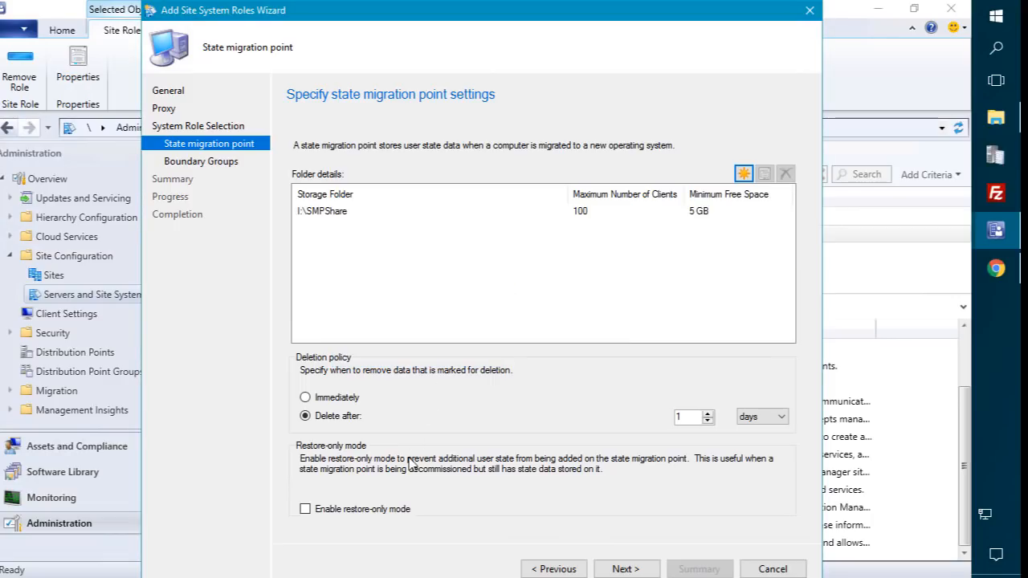
Step: Set the deletion policy to delete marked data after 3 days and continue to the boundary groups
{"action": "left_click", "coordinate": [708, 413]}
{"action": "left_click", "coordinate": [708, 413]}
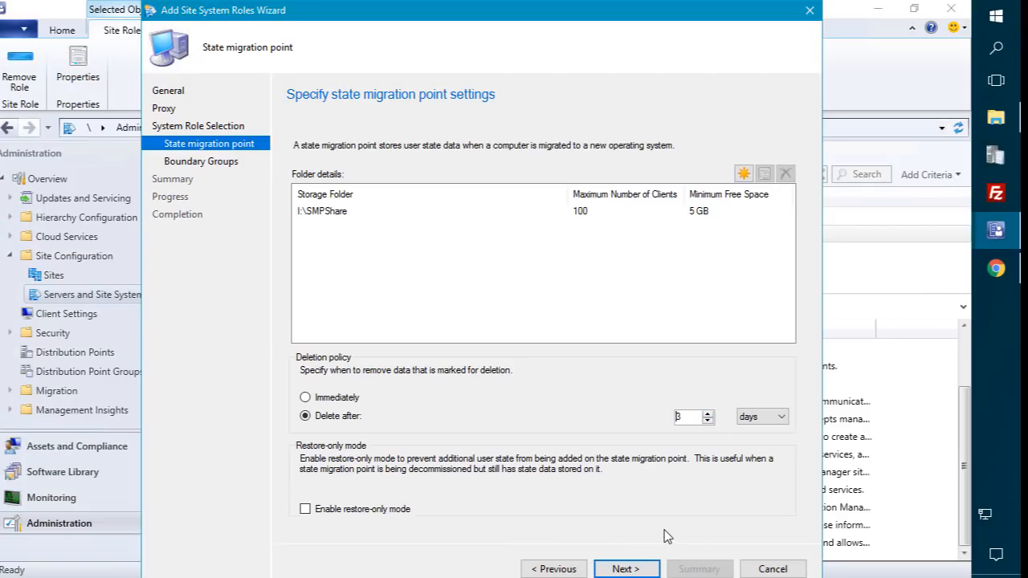
{"action": "left_click", "coordinate": [640, 572]}
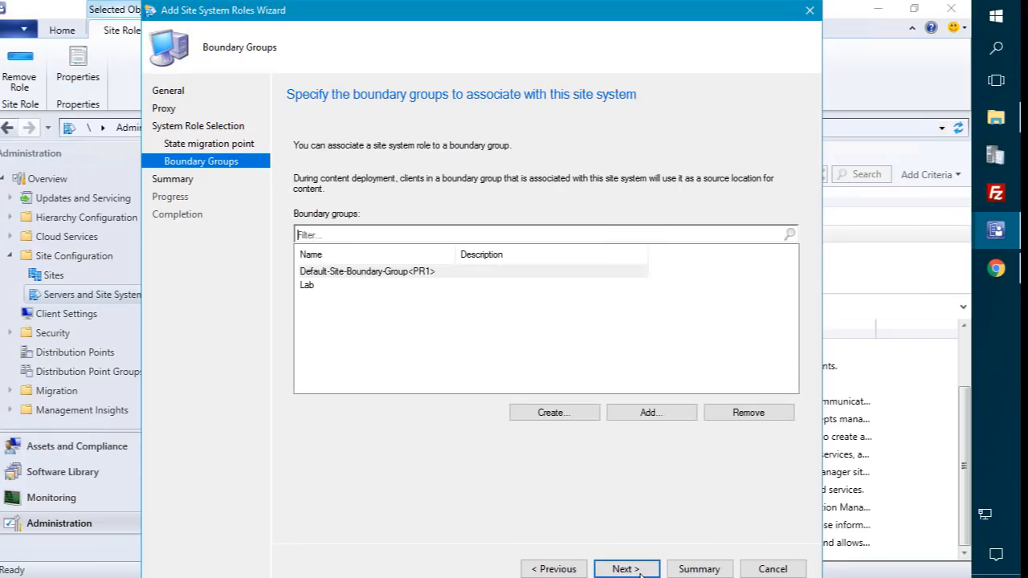
Step: Keep the Default-Site-Boundary-Group<PR1> and Lab boundary groups associated, accept the summary and install the role
{"action": "left_click", "coordinate": [406, 275]}
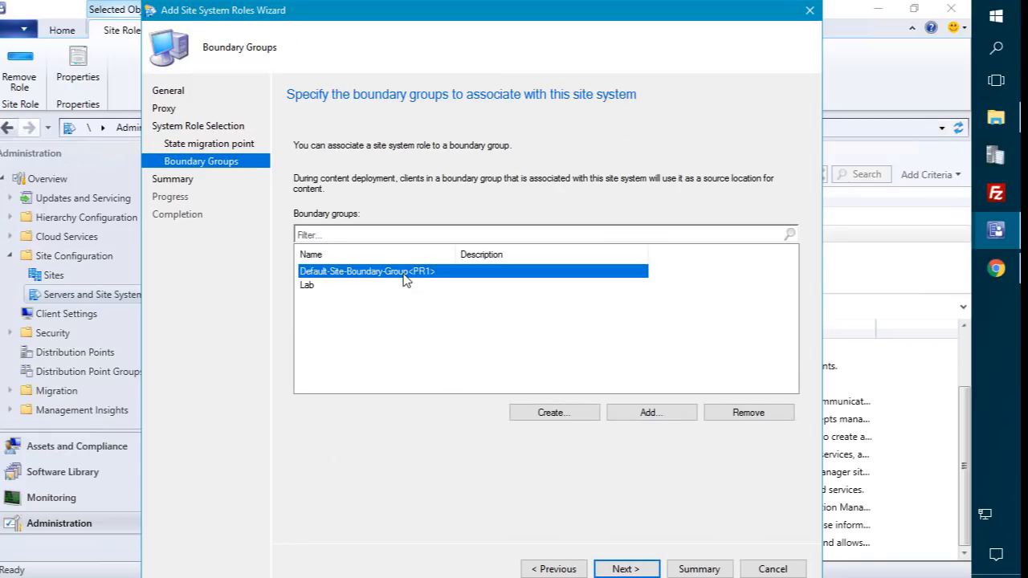
{"action": "left_click", "coordinate": [328, 287]}
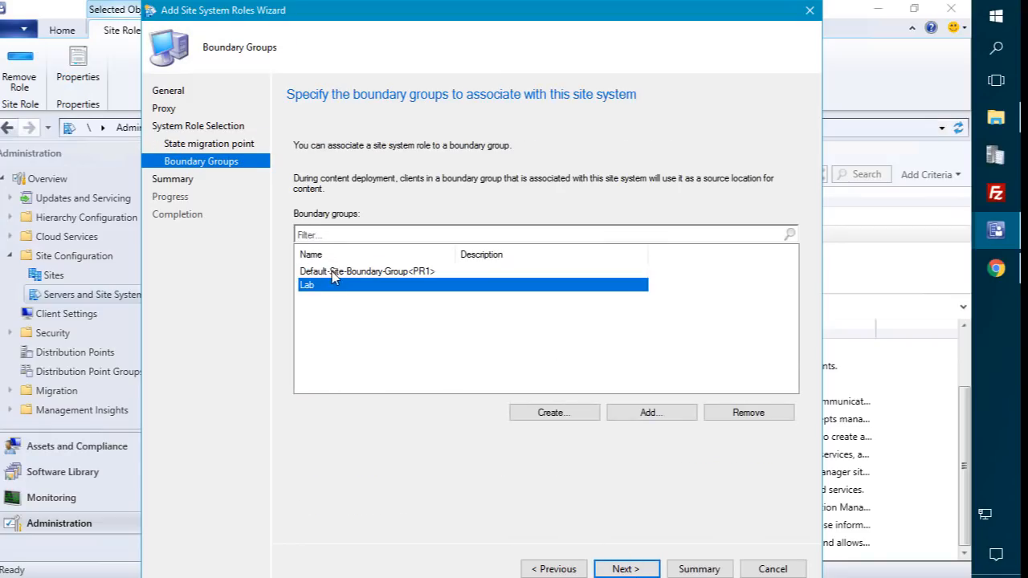
{"action": "left_click", "coordinate": [330, 274]}
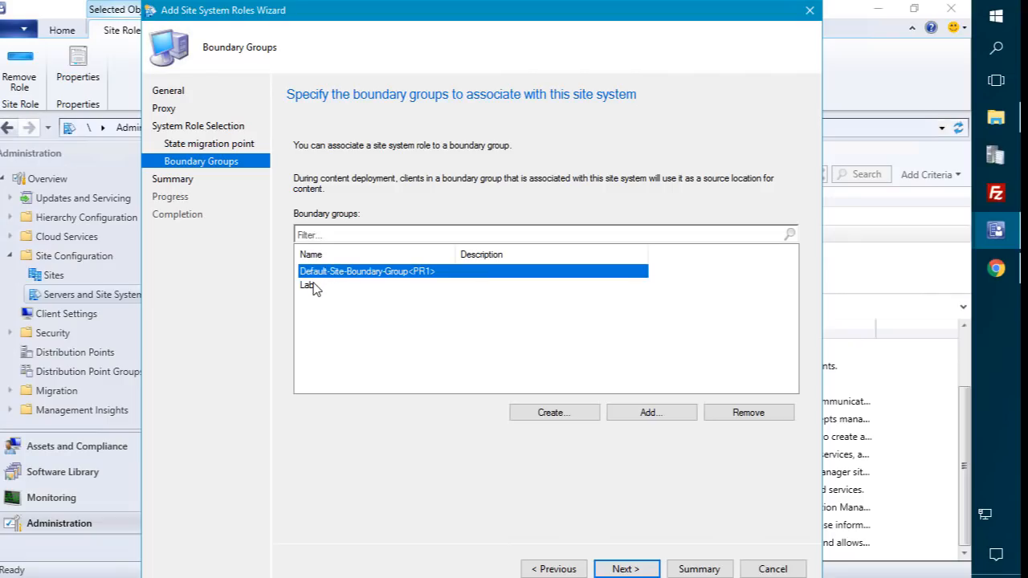
{"action": "left_click", "coordinate": [319, 285]}
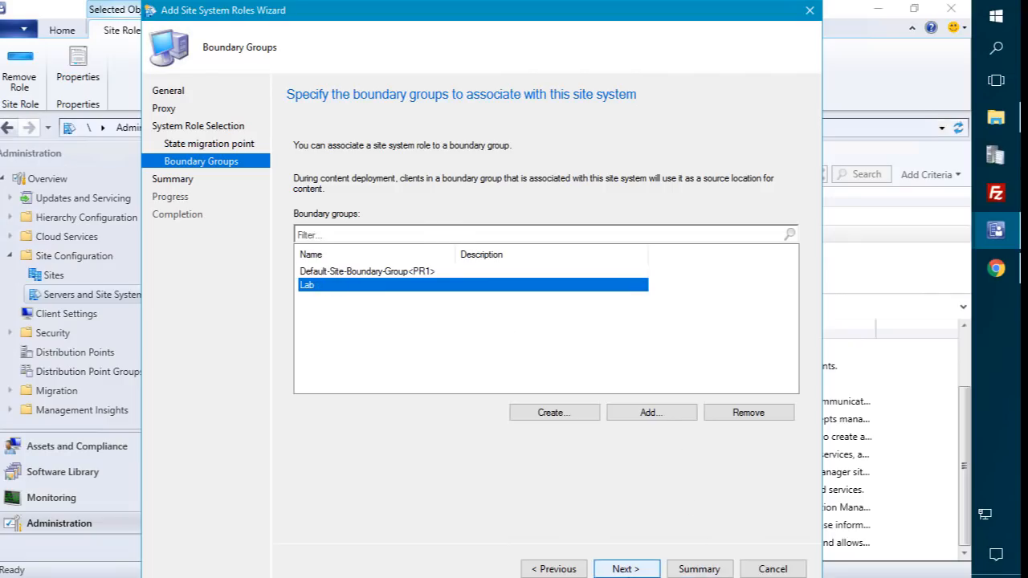
{"action": "left_click", "coordinate": [627, 569]}
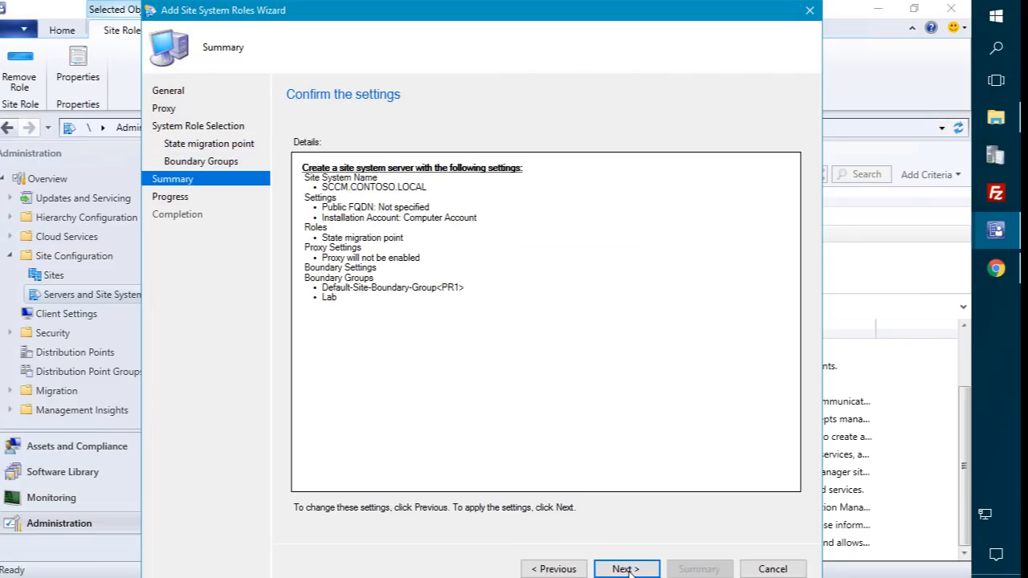
{"action": "left_click", "coordinate": [627, 569]}
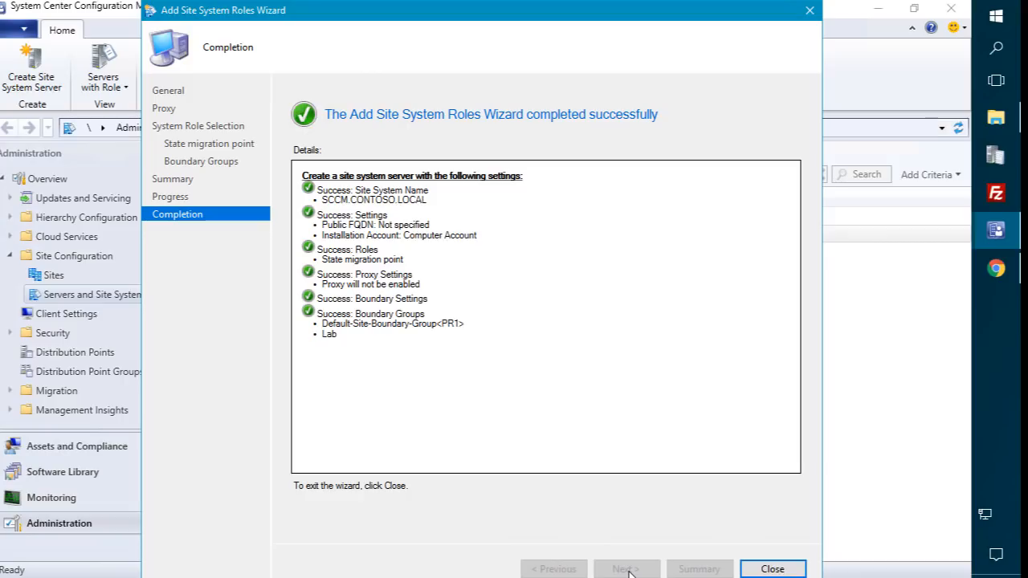
Step: Close the completed Add Site System Roles Wizard, minimize the open windows and open the SCCM Logs folder from the desktop
{"action": "left_click", "coordinate": [772, 568]}
{"action": "left_click", "coordinate": [878, 15]}
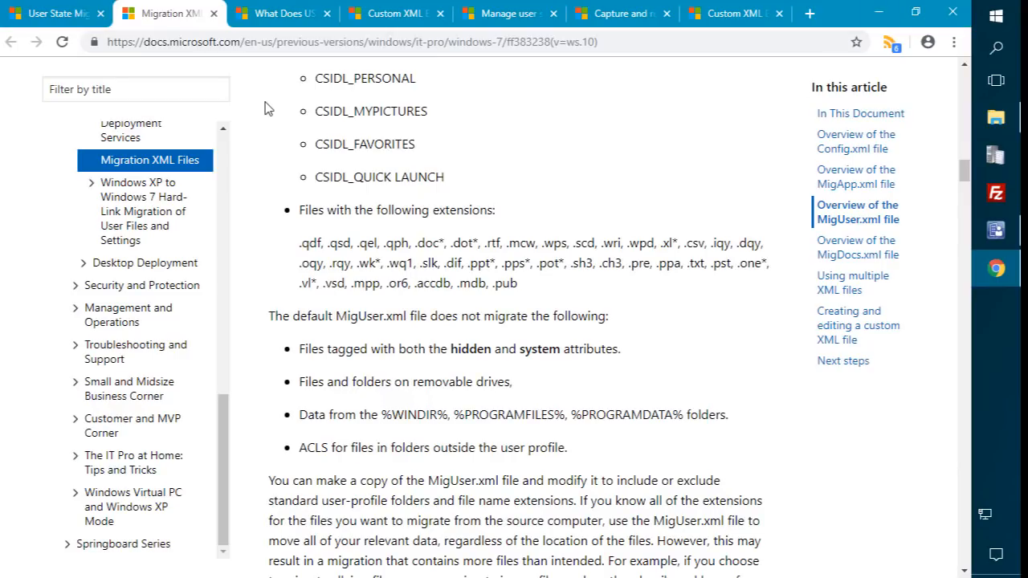
{"action": "left_click", "coordinate": [878, 9]}
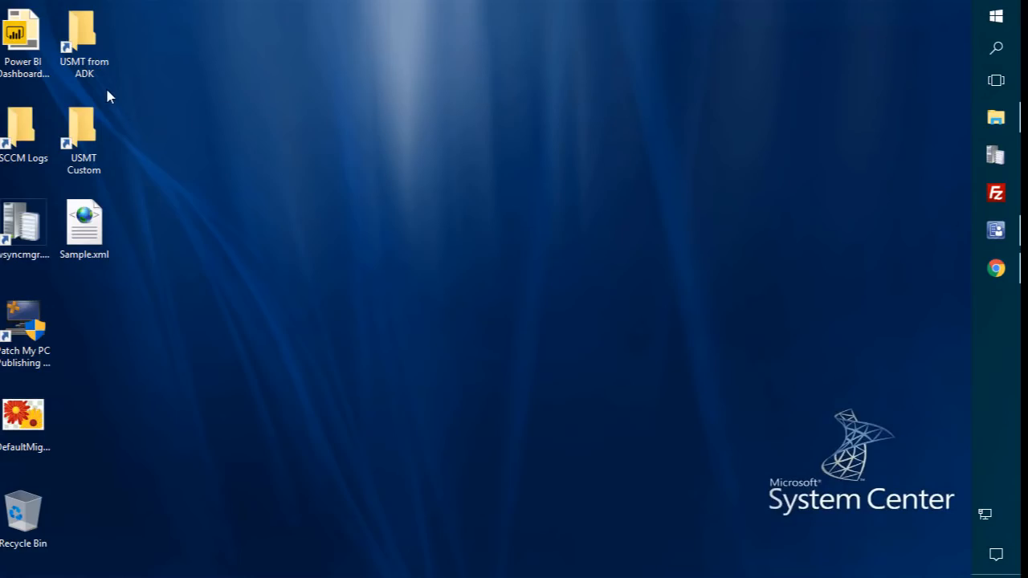
{"action": "double_click", "coordinate": [16, 128]}
Step: Open sitecomp.log, examine the rolesetup.exe SMSSMP install command in its entries, and close the log
{"action": "left_click", "coordinate": [434, 283]}
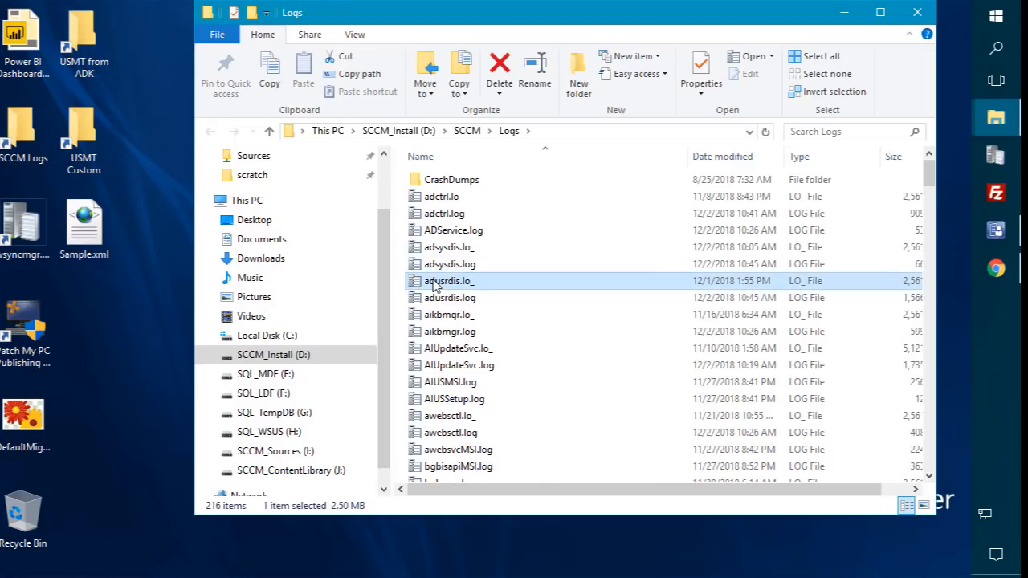
{"action": "type", "text": "sitecomp"}
{"action": "key", "text": "Down"}
{"action": "key", "text": "Return"}
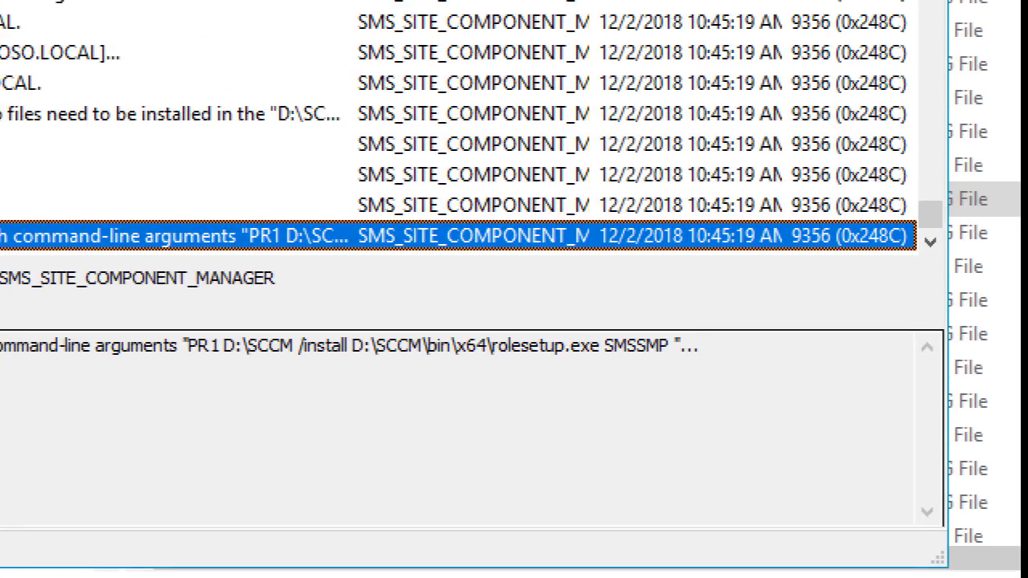
{"action": "left_click_drag", "start_coordinate": [308, 311], "coordinate": [731, 376]}
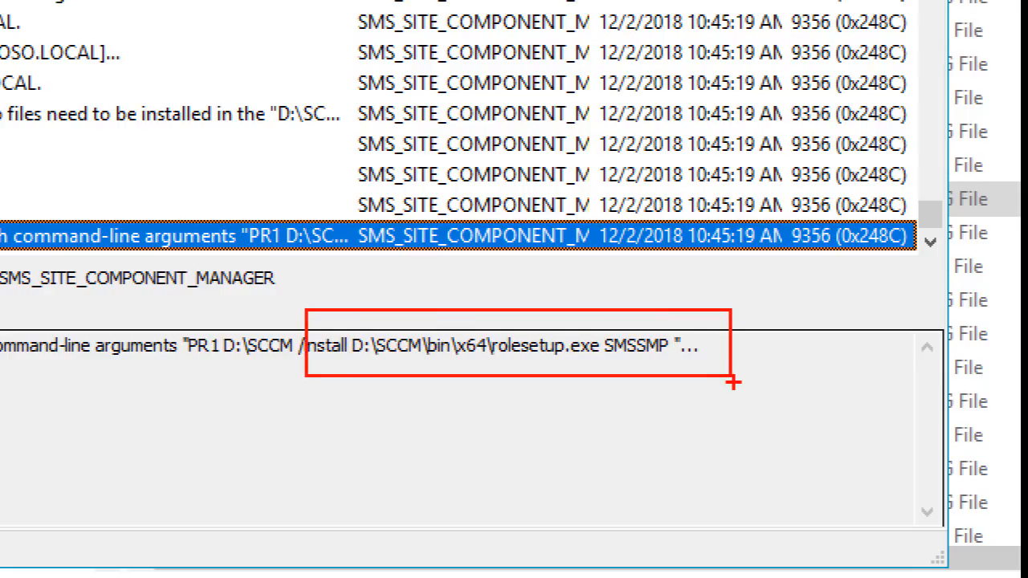
{"action": "key", "text": "Escape"}
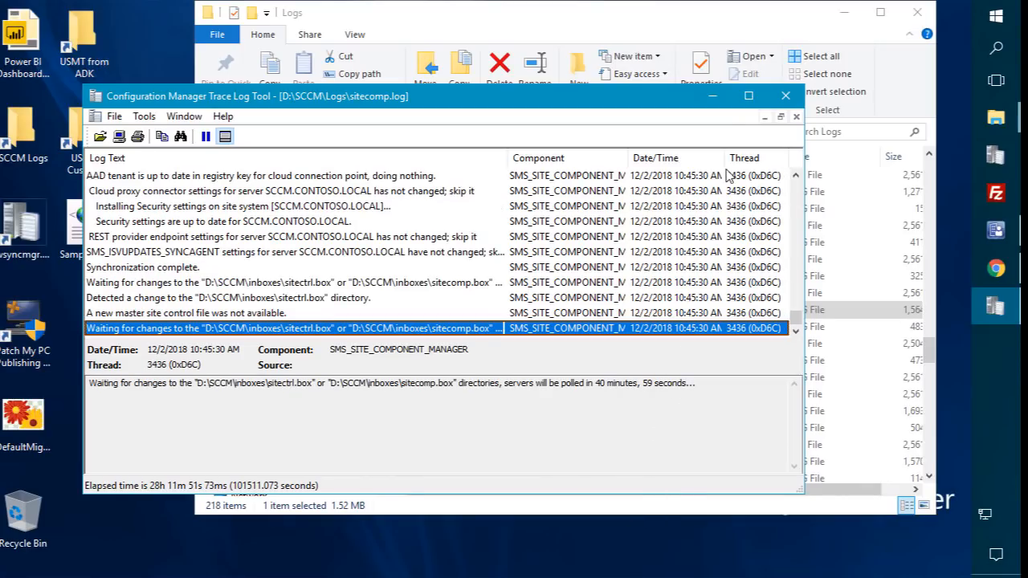
{"action": "left_click", "coordinate": [786, 96]}
Step: Open smpmgr.log in a maximized log viewer and examine the entry about access to the SMPShare store share
{"action": "left_click", "coordinate": [474, 262]}
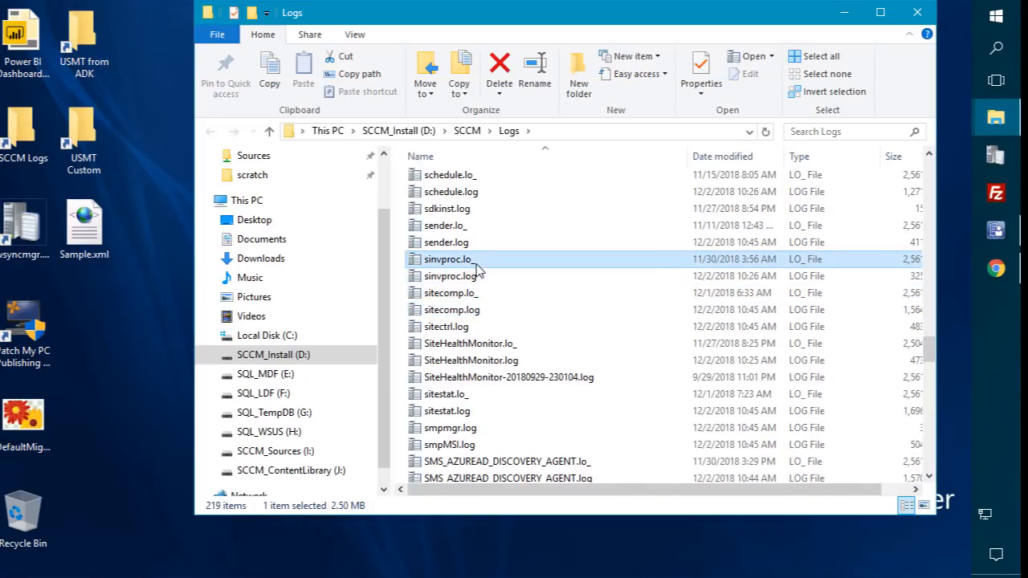
{"action": "type", "text": "sm"}
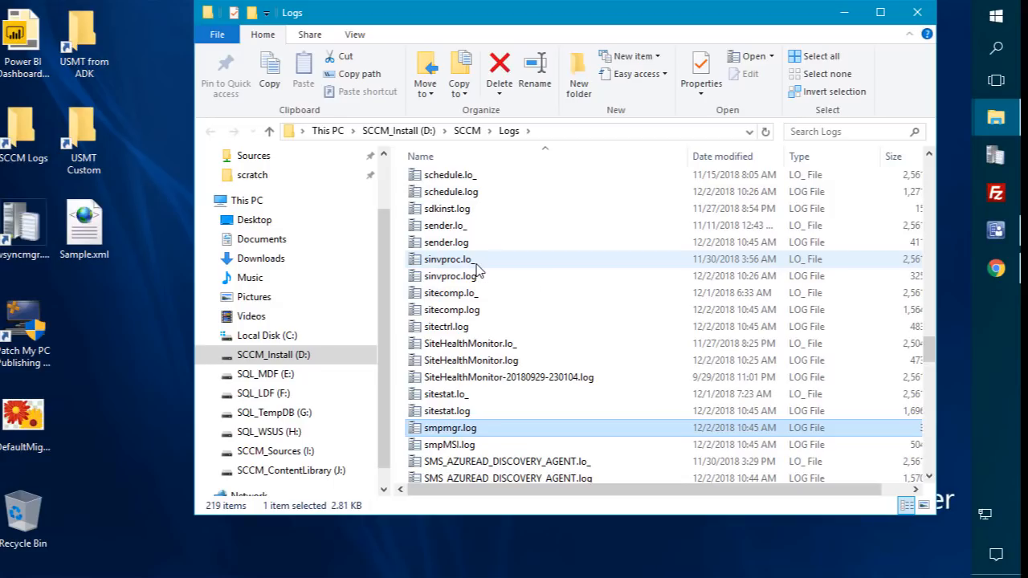
{"action": "key", "text": "Return"}
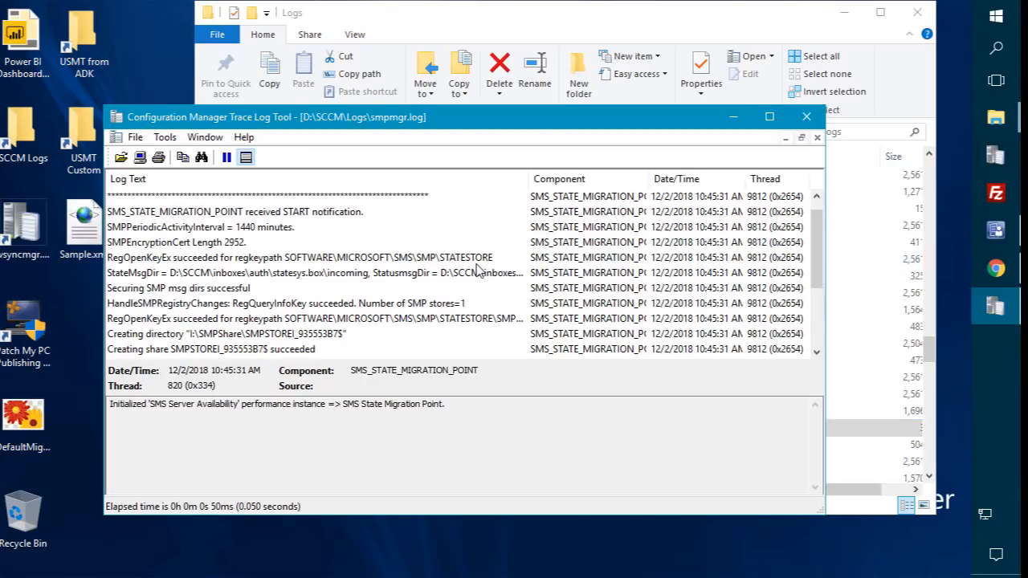
{"action": "double_click", "coordinate": [457, 120]}
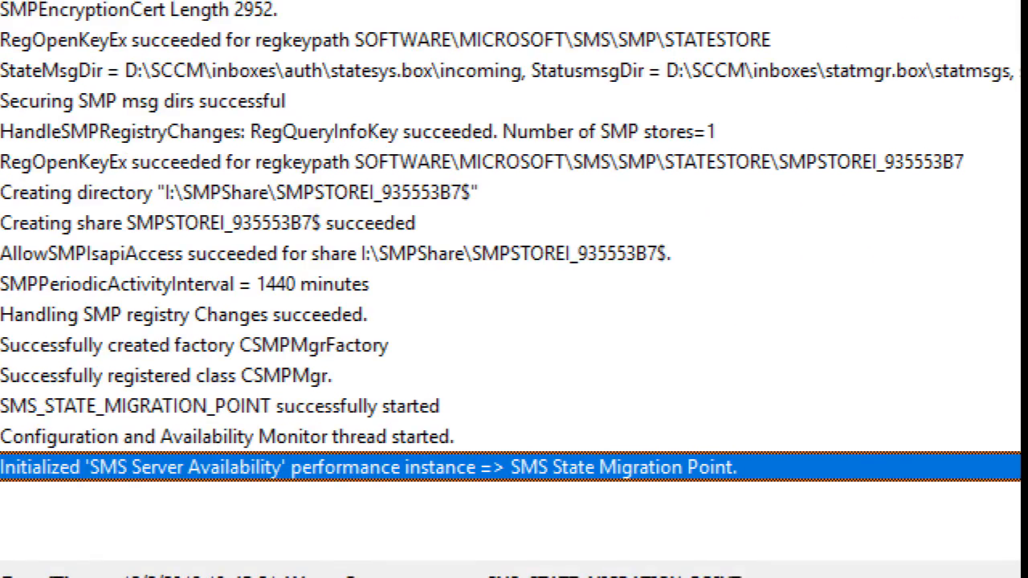
{"action": "mouse_move", "coordinate": [2, 241]}
{"action": "left_mouse_down"}
{"action": "mouse_move", "coordinate": [760, 277]}
{"action": "mouse_move", "coordinate": [752, 269]}
{"action": "left_mouse_up"}
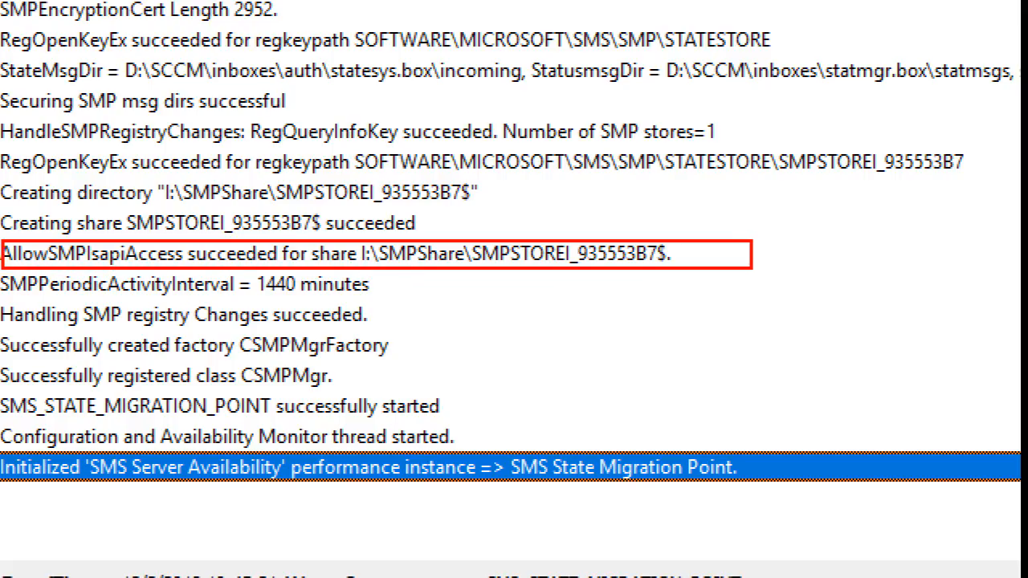
{"action": "key", "text": "Escape"}
Step: Switch to the SMPShare folder in File Explorer and refresh it to check for the created store folder
{"action": "left_click", "coordinate": [996, 118]}
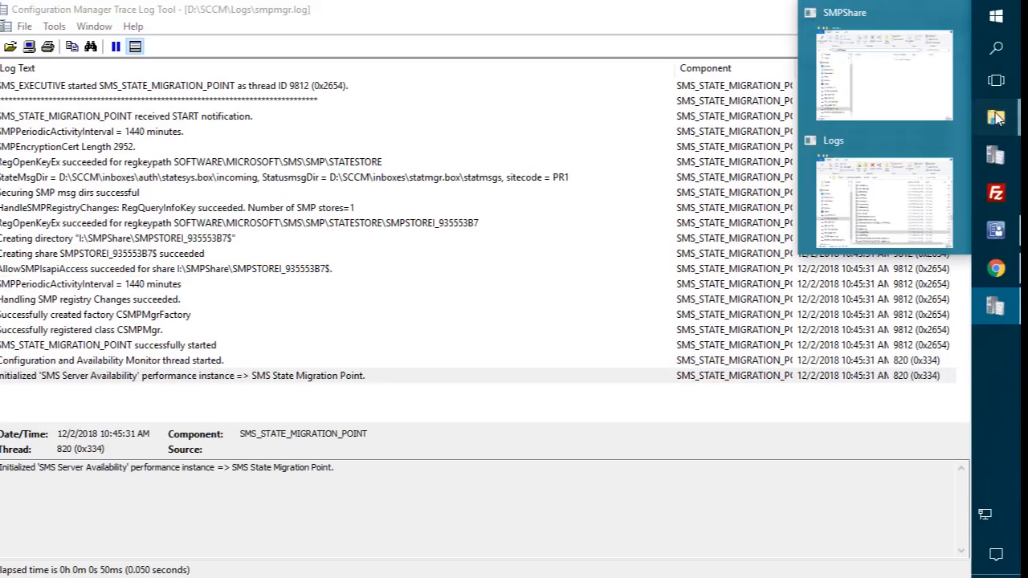
{"action": "left_click", "coordinate": [884, 77]}
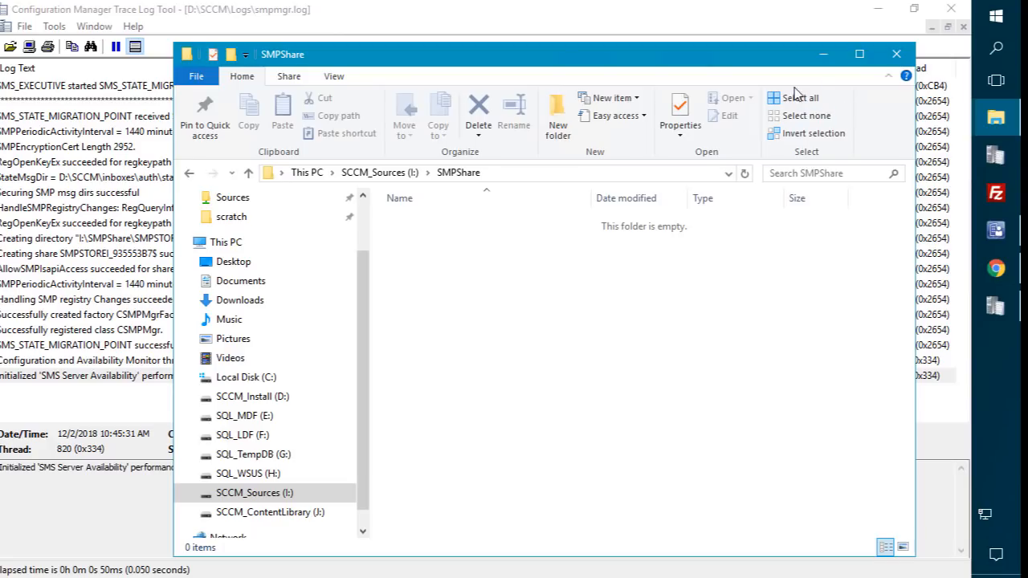
{"action": "left_click", "coordinate": [745, 173]}
{"action": "left_click", "coordinate": [494, 319]}
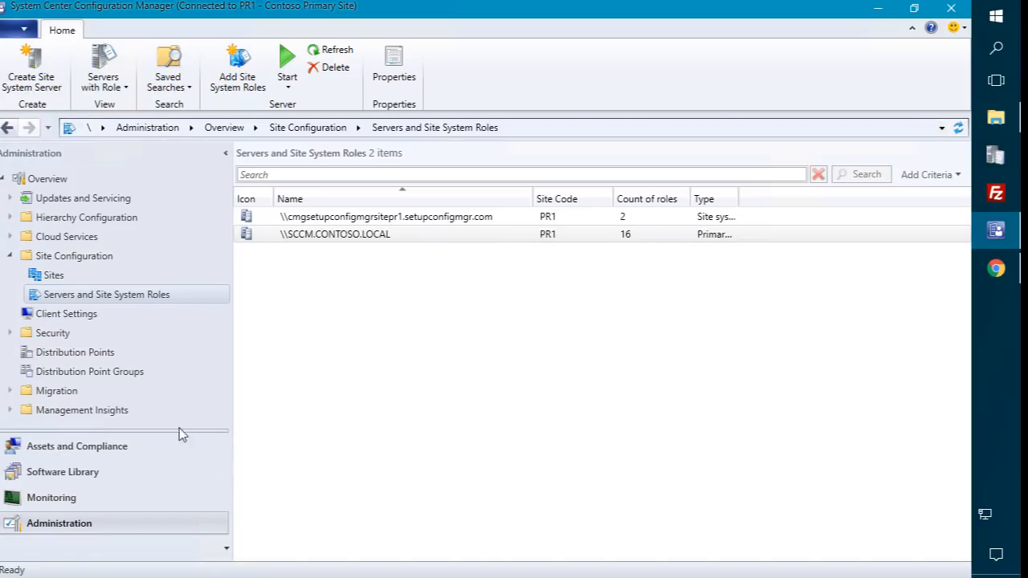
Step: In Configuration Manager's Software Library packages, select User State Migration Tool for Windows and examine its version and content status
{"action": "left_click", "coordinate": [94, 472]}
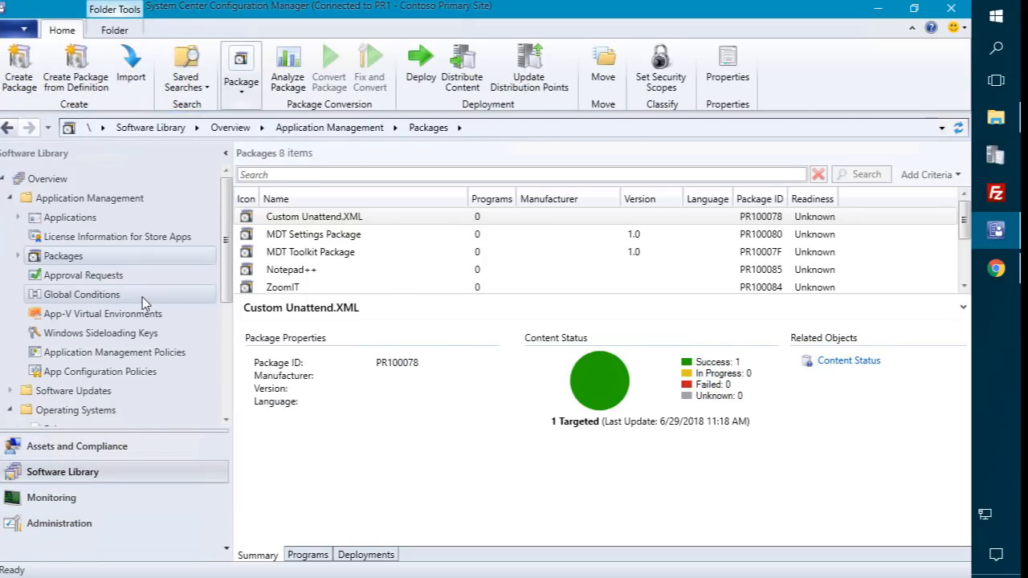
{"action": "left_click", "coordinate": [353, 308]}
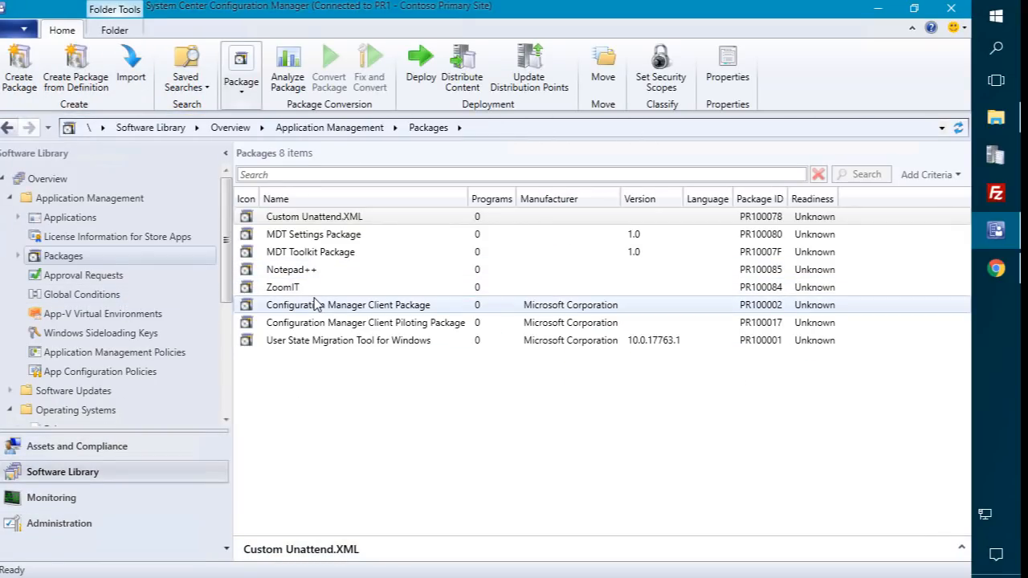
{"action": "left_click", "coordinate": [380, 341]}
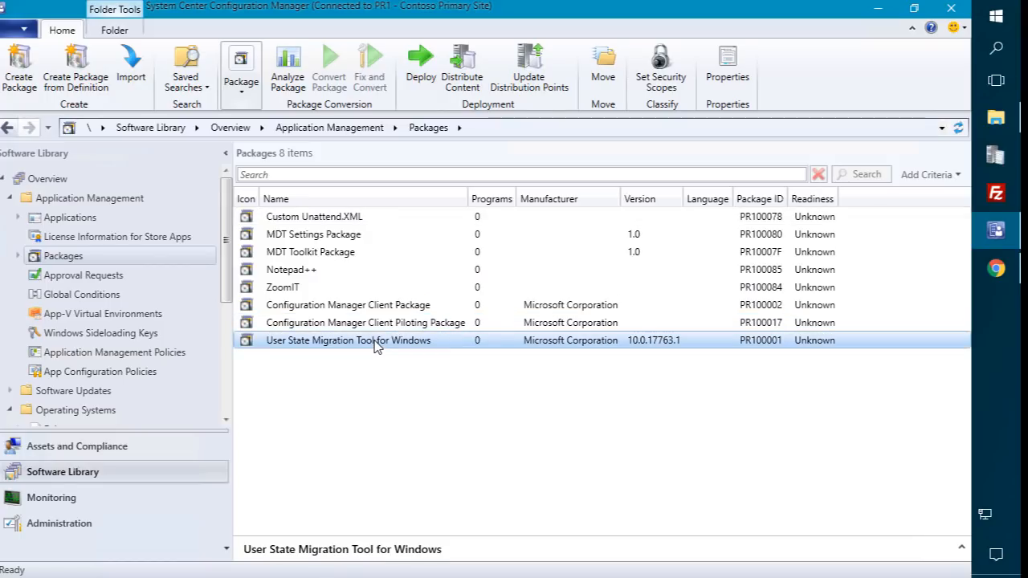
{"action": "left_click", "coordinate": [402, 549]}
{"action": "scroll", "coordinate": [439, 269], "scroll_direction": "down", "scroll_amount": 2}
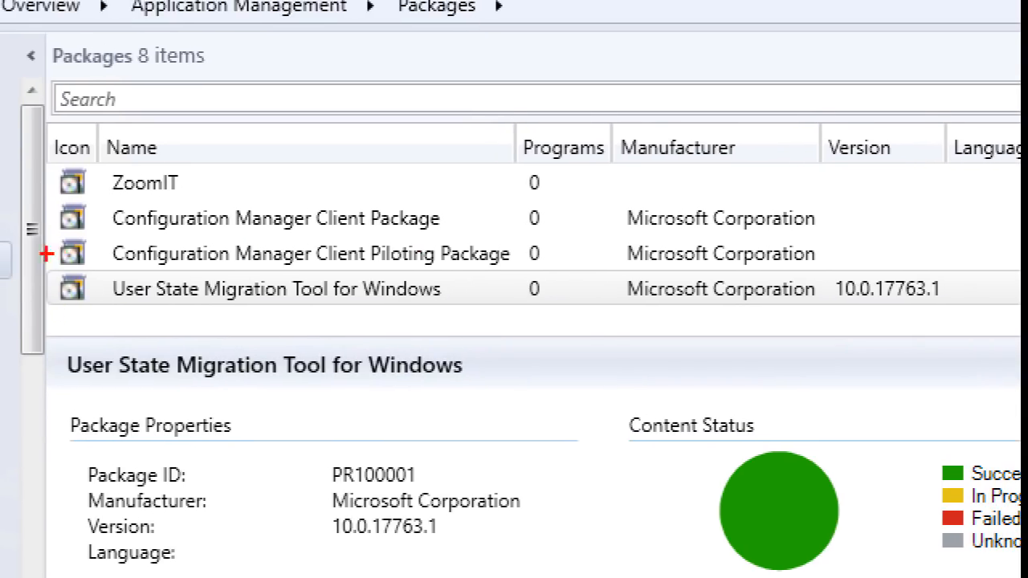
{"action": "mouse_move", "coordinate": [41, 265]}
{"action": "left_mouse_down"}
{"action": "mouse_move", "coordinate": [452, 308]}
{"action": "mouse_move", "coordinate": [979, 307]}
{"action": "left_mouse_up"}
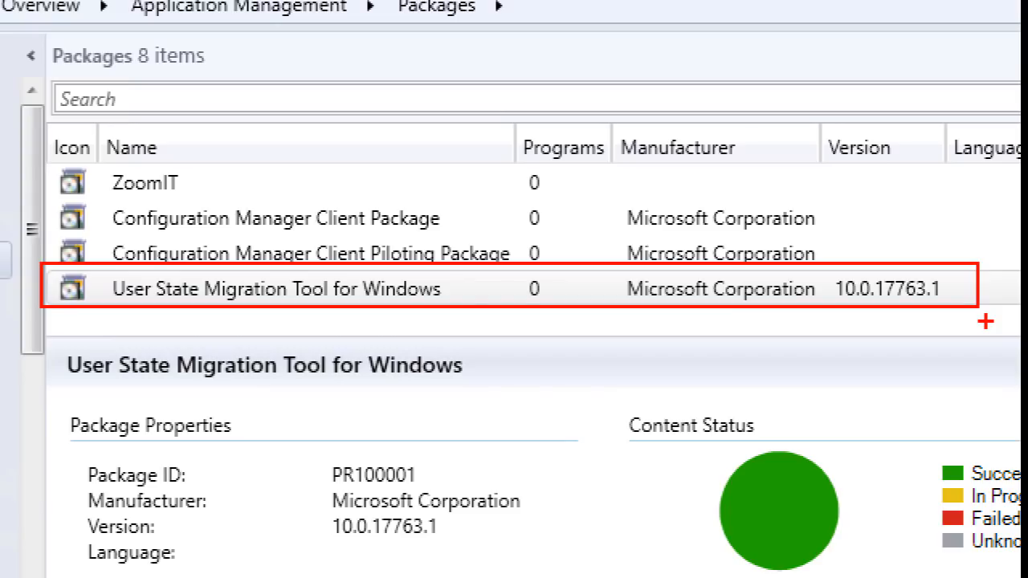
{"action": "key", "text": "Escape"}
Step: Examine the source folder path in the User State Migration Tool for Windows package properties, and close them without changes
{"action": "right_click", "coordinate": [373, 274]}
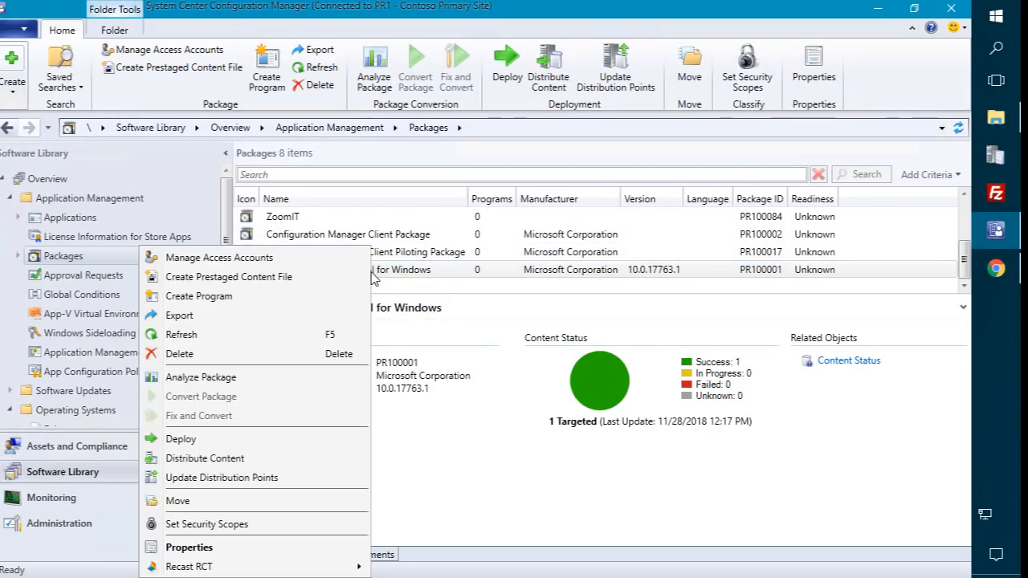
{"action": "left_click", "coordinate": [217, 548]}
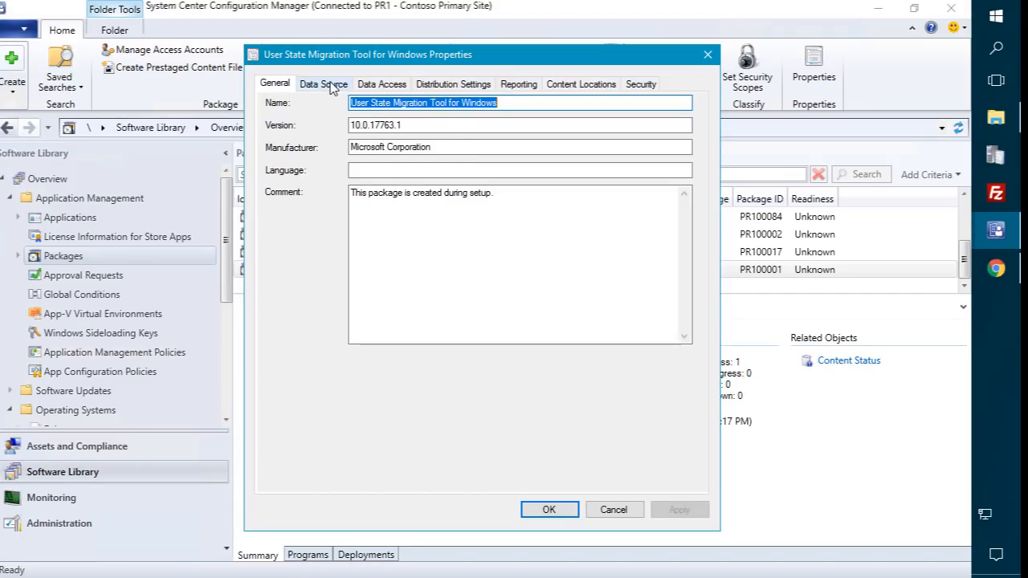
{"action": "left_click", "coordinate": [331, 85]}
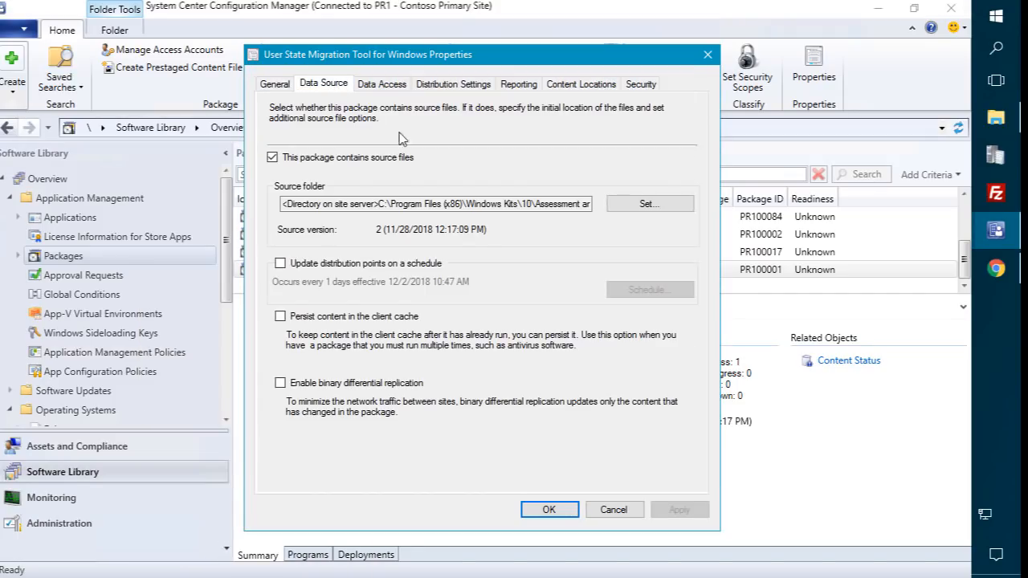
{"action": "left_click_drag", "start_coordinate": [381, 204], "coordinate": [609, 209]}
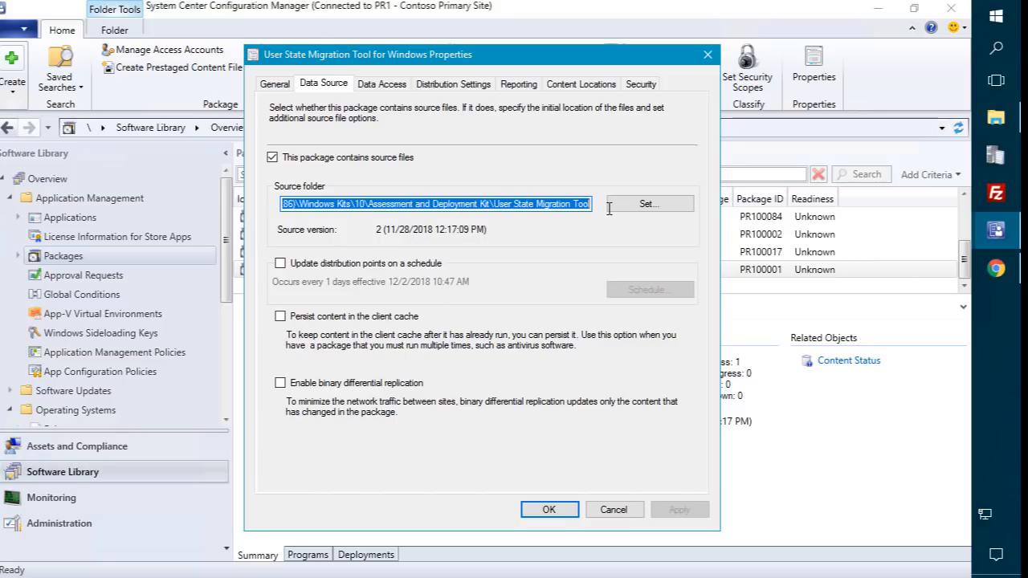
{"action": "left_click_drag", "start_coordinate": [487, 206], "coordinate": [228, 184]}
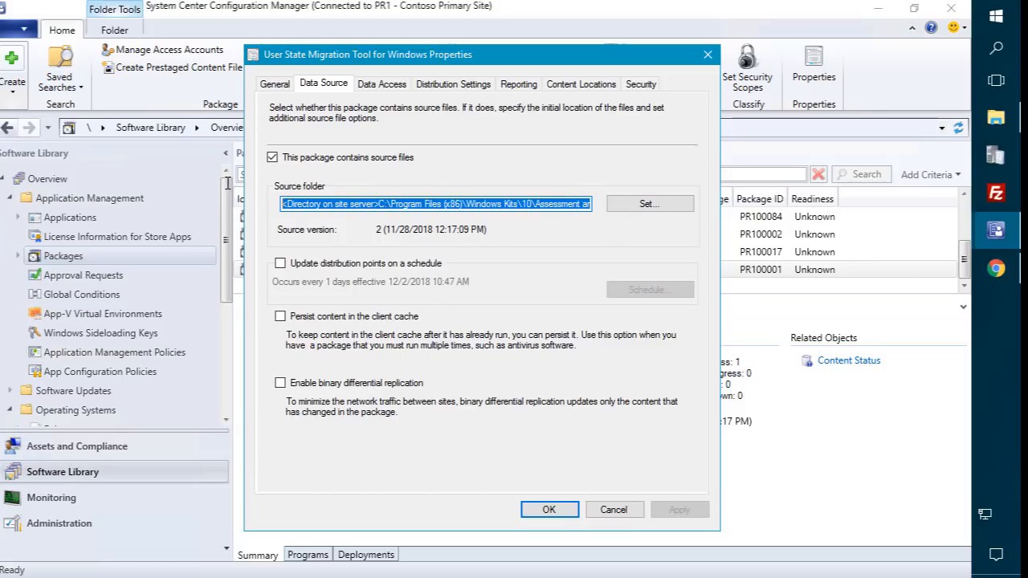
{"action": "left_click", "coordinate": [617, 514]}
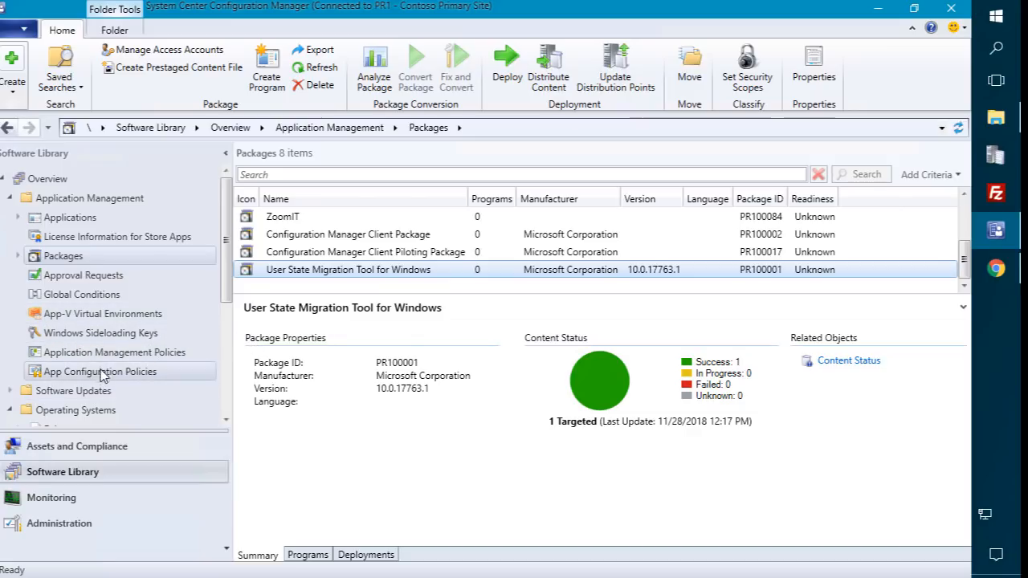
Step: Delete the existing LAB1-W7-X64 computer association from User State Migration under Assets and Compliance
{"action": "scroll", "coordinate": [94, 294], "scroll_direction": "down", "scroll_amount": 2}
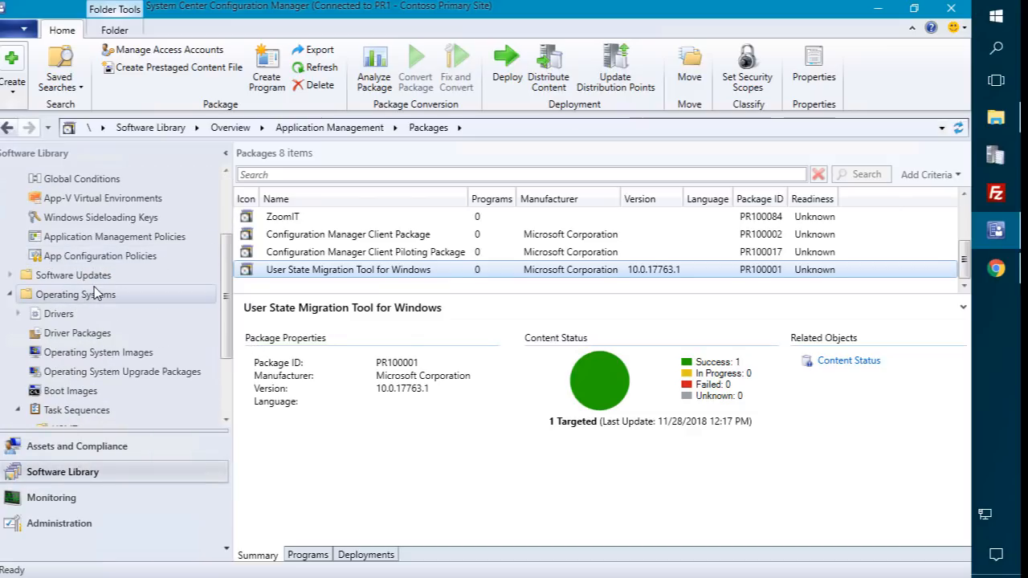
{"action": "left_click", "coordinate": [80, 448]}
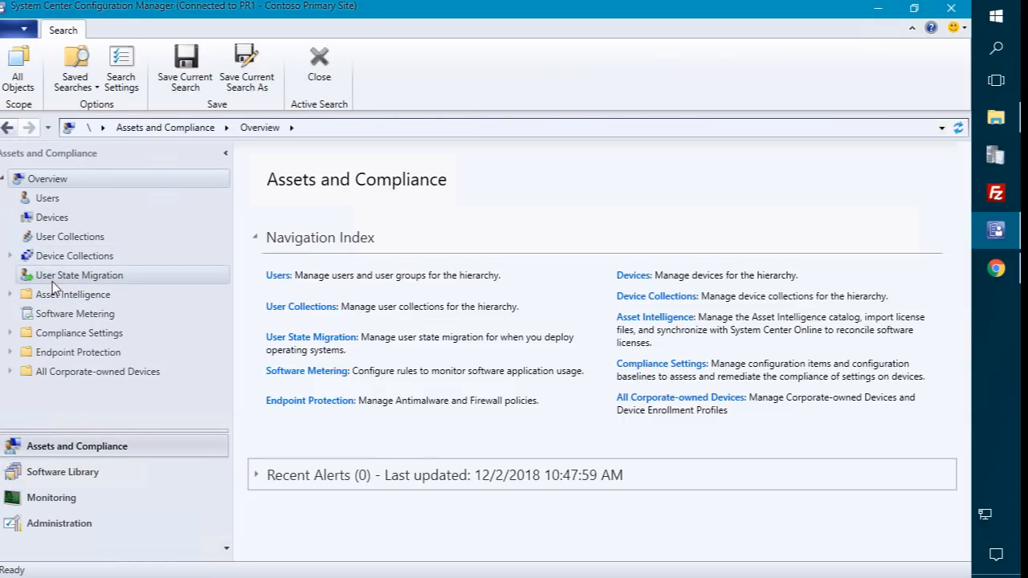
{"action": "left_click", "coordinate": [56, 277]}
{"action": "left_click", "coordinate": [297, 218]}
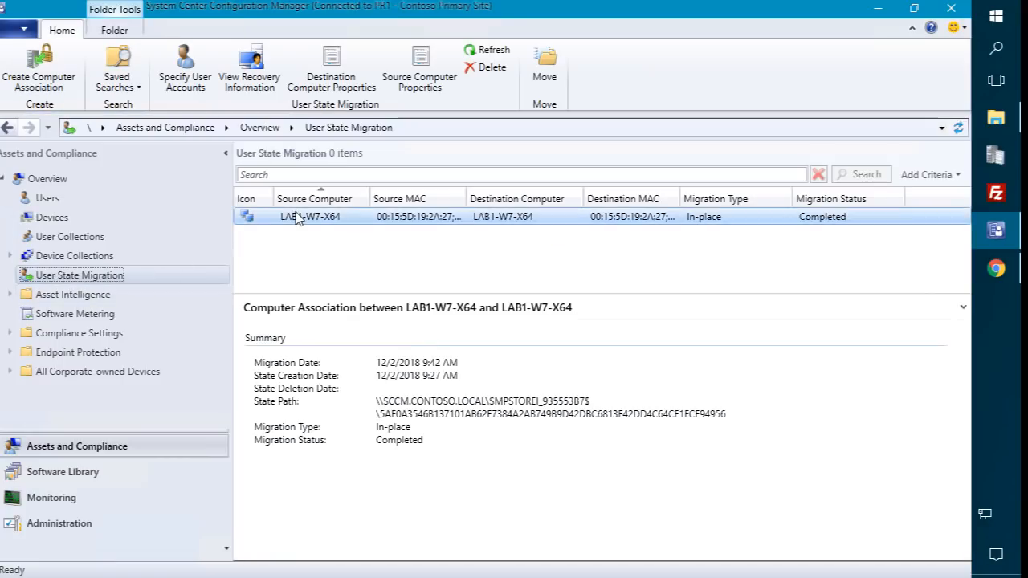
{"action": "right_click", "coordinate": [297, 219]}
{"action": "left_click", "coordinate": [130, 323]}
{"action": "left_click", "coordinate": [507, 353]}
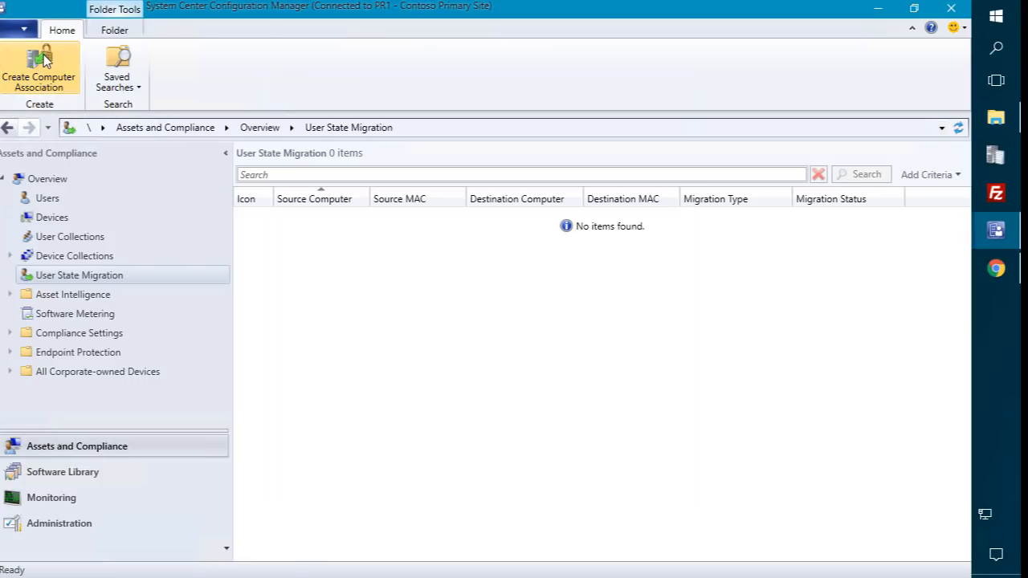
Step: Switch to Chrome and read the Manage user state article's sections on storing user state data and using a state migration point
{"action": "left_click", "coordinate": [996, 268]}
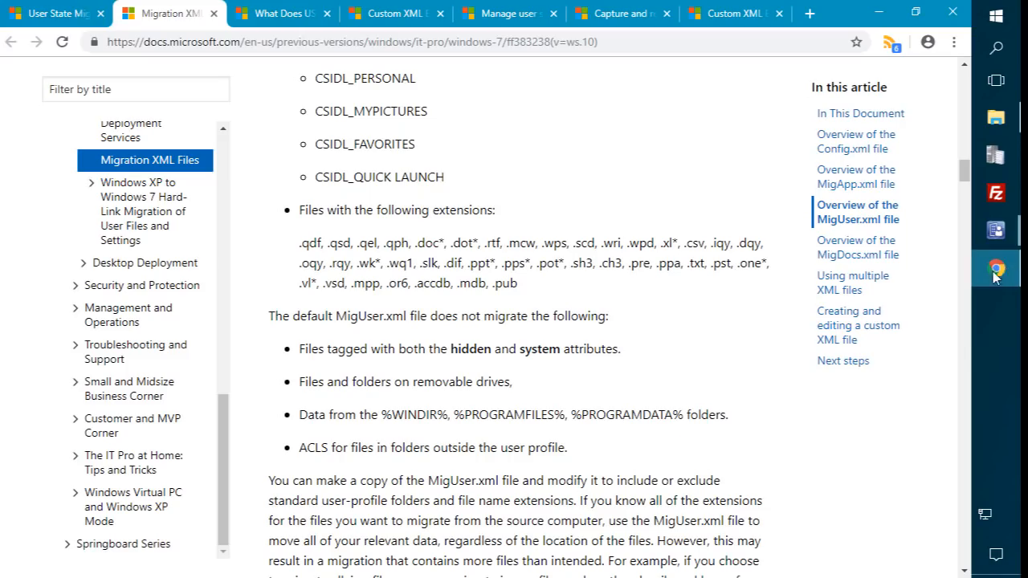
{"action": "left_click", "coordinate": [624, 16]}
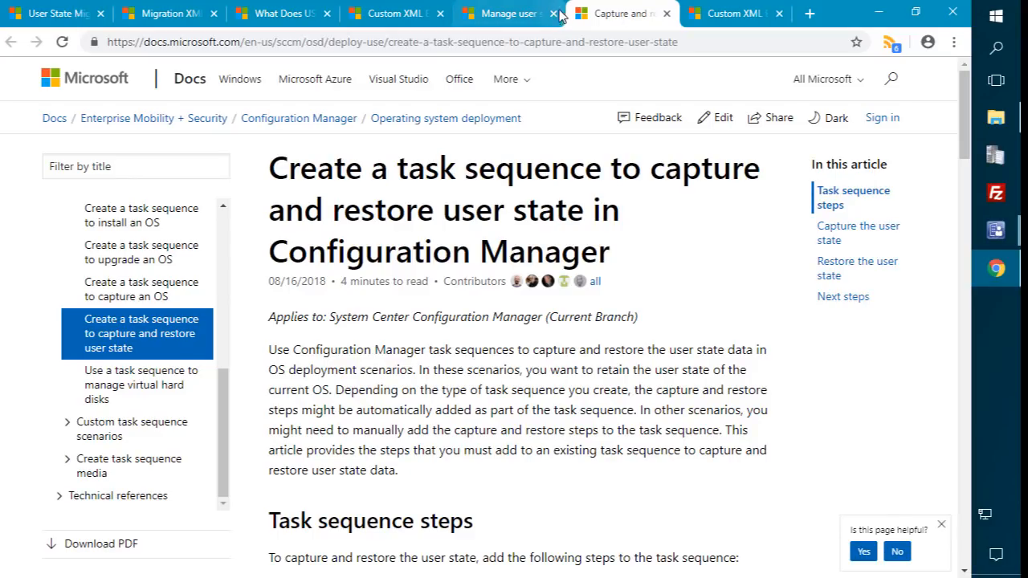
{"action": "left_click", "coordinate": [518, 16]}
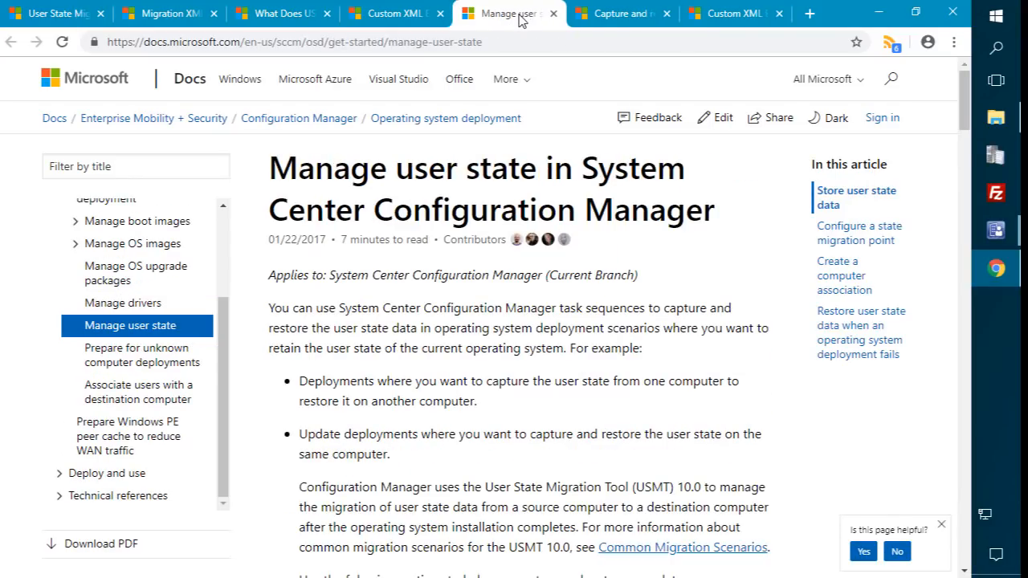
{"action": "scroll", "coordinate": [499, 265], "scroll_direction": "down", "scroll_amount": 3}
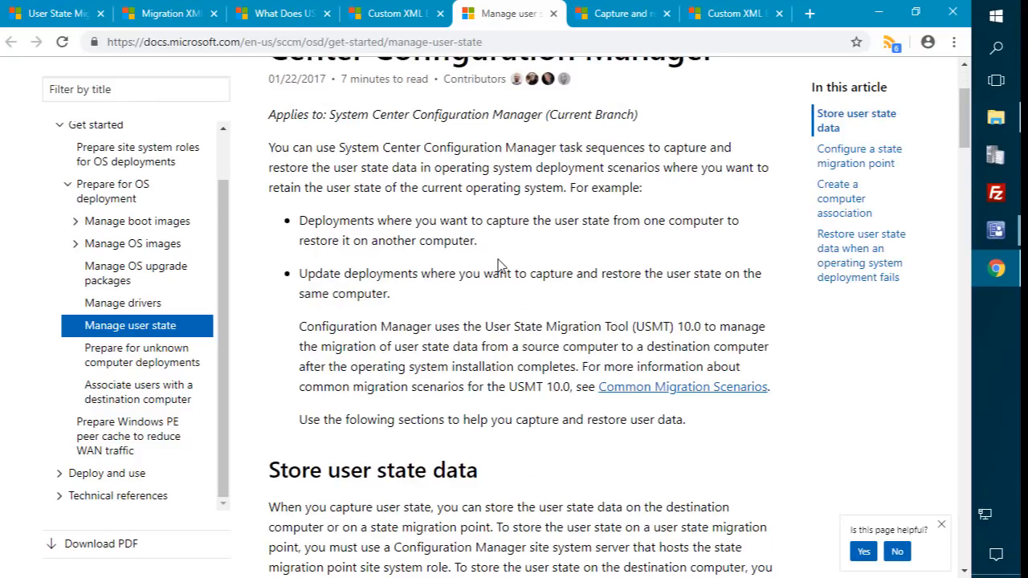
{"action": "scroll", "coordinate": [498, 259], "scroll_direction": "down", "scroll_amount": 8}
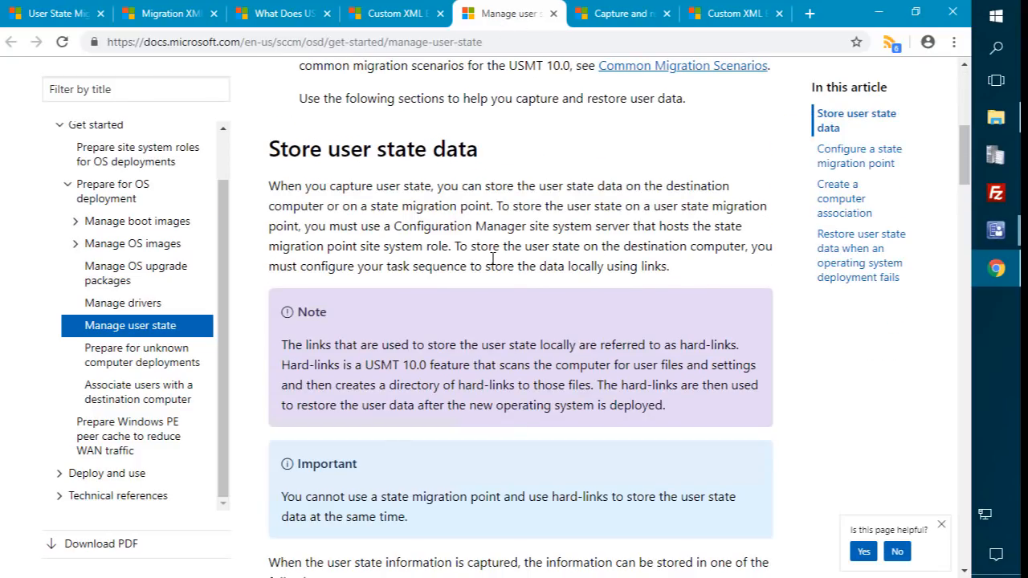
{"action": "scroll", "coordinate": [483, 269], "scroll_direction": "down", "scroll_amount": 3}
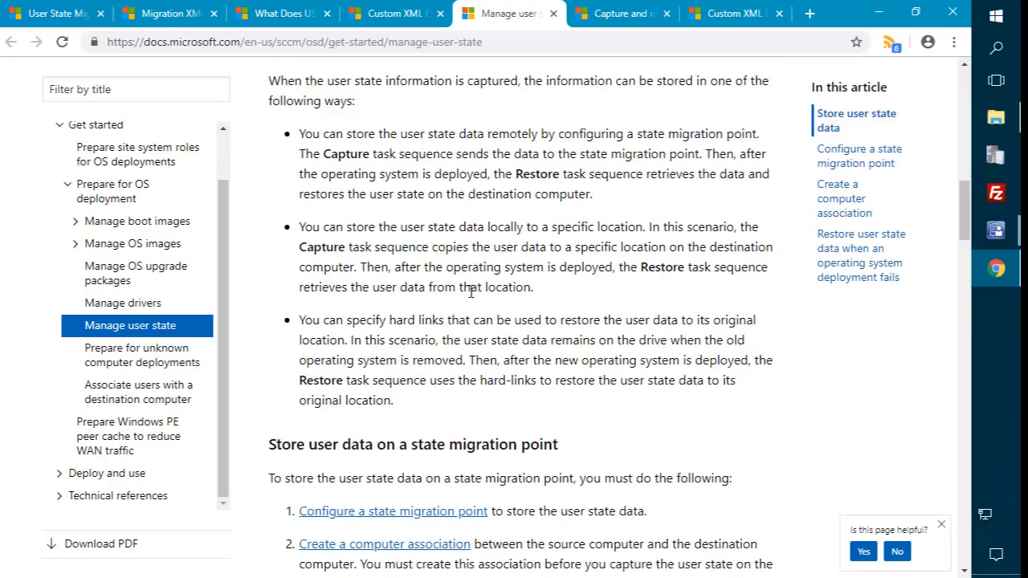
{"action": "scroll", "coordinate": [474, 291], "scroll_direction": "down", "scroll_amount": 1}
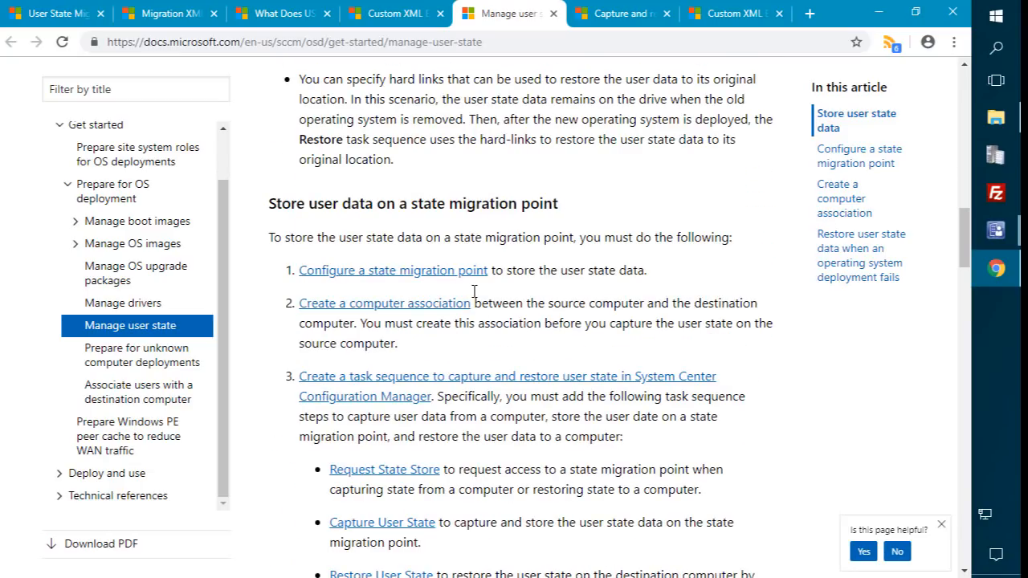
Step: Open the article's Create a computer association section in a separate tab and read how source and destination computers are related
{"action": "left_click", "coordinate": [368, 305], "text": "ctrl"}
{"action": "left_click", "coordinate": [537, 16]}
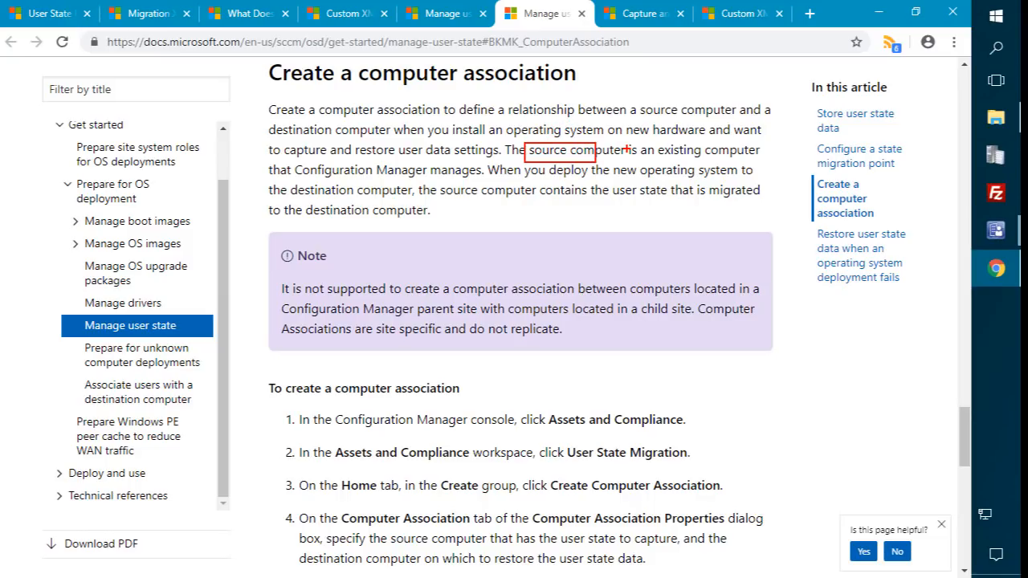
{"action": "key", "text": "Escape"}
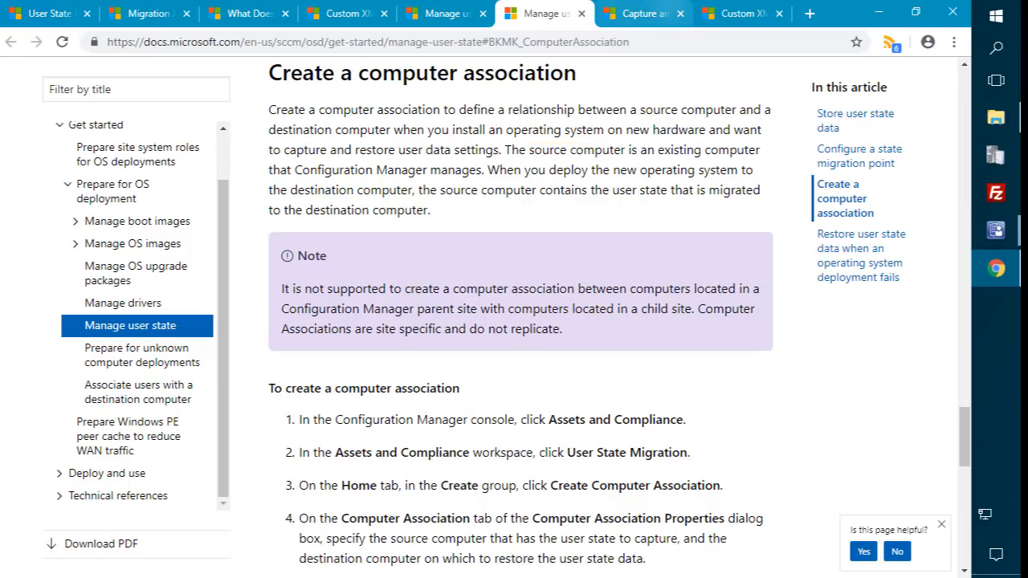
Step: Return to Configuration Manager and start a new computer association with LAB1-W7-X64 as the source computer
{"action": "left_click", "coordinate": [881, 14]}
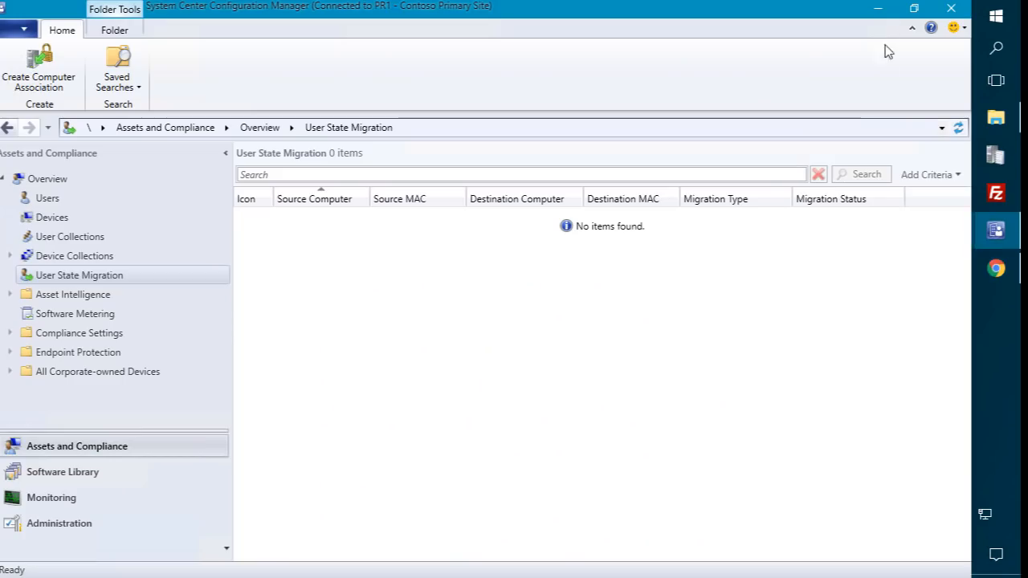
{"action": "left_click", "coordinate": [36, 68]}
{"action": "left_click", "coordinate": [624, 201]}
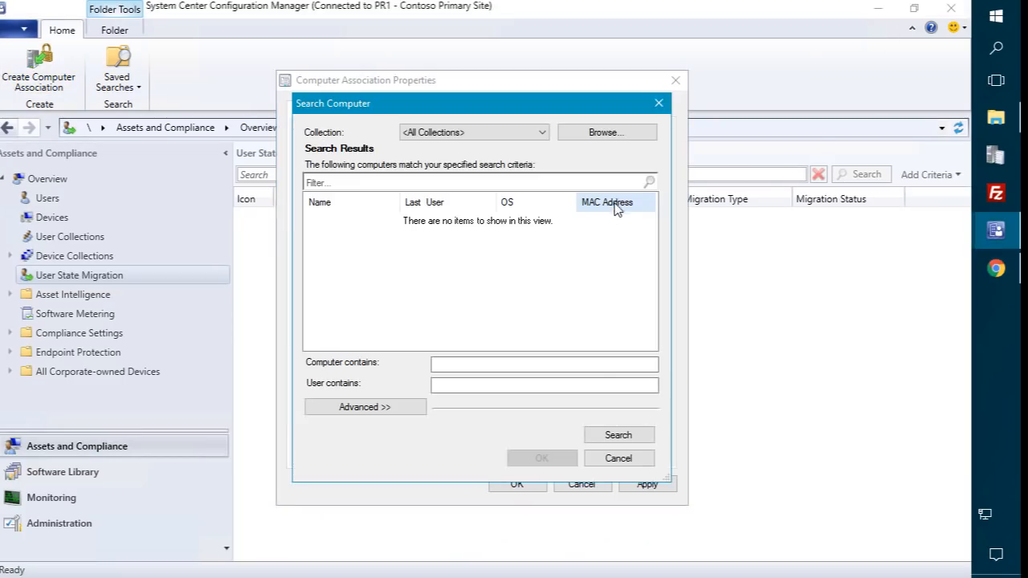
{"action": "left_click", "coordinate": [615, 437]}
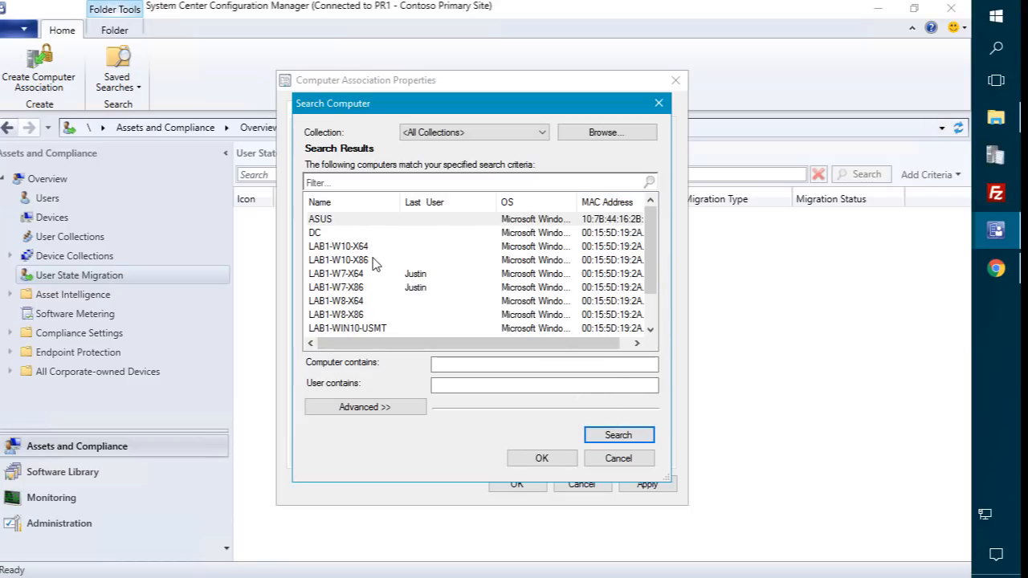
{"action": "left_click", "coordinate": [353, 274]}
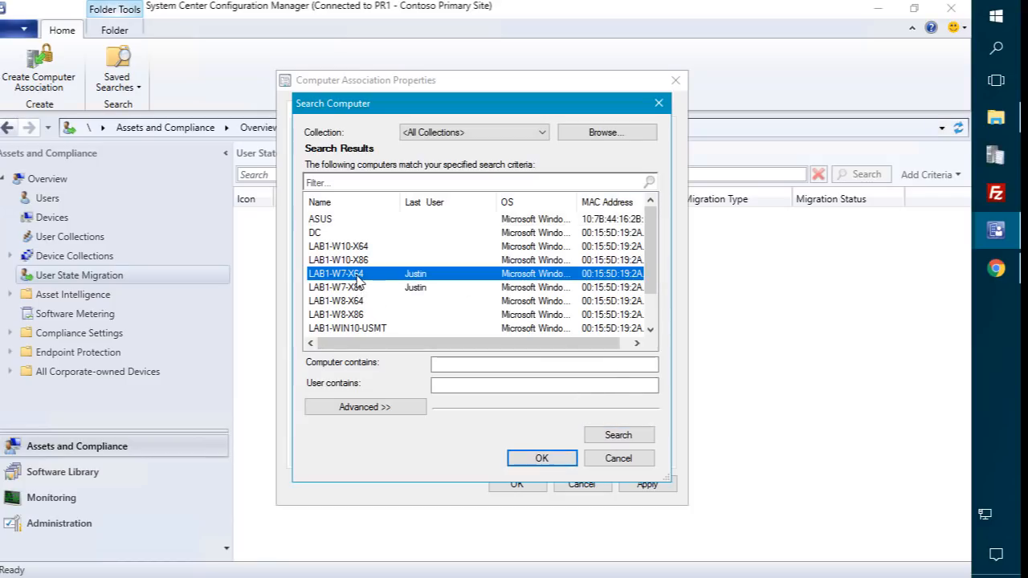
{"action": "left_click", "coordinate": [545, 458]}
Step: Search all collections and set LAB1-WIN10-USMT as the association's destination computer
{"action": "left_click", "coordinate": [632, 234]}
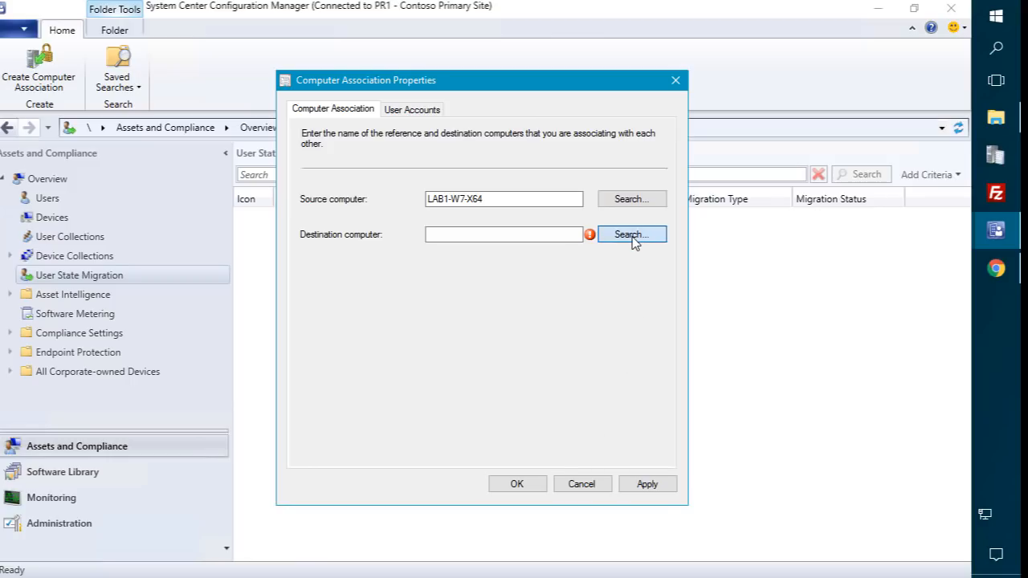
{"action": "left_click", "coordinate": [618, 442]}
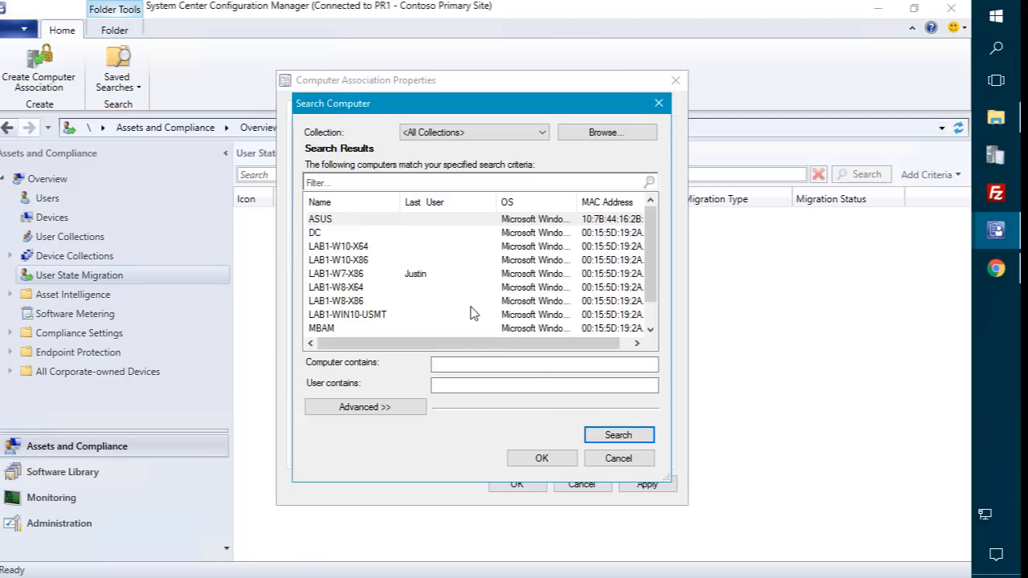
{"action": "left_click", "coordinate": [376, 315]}
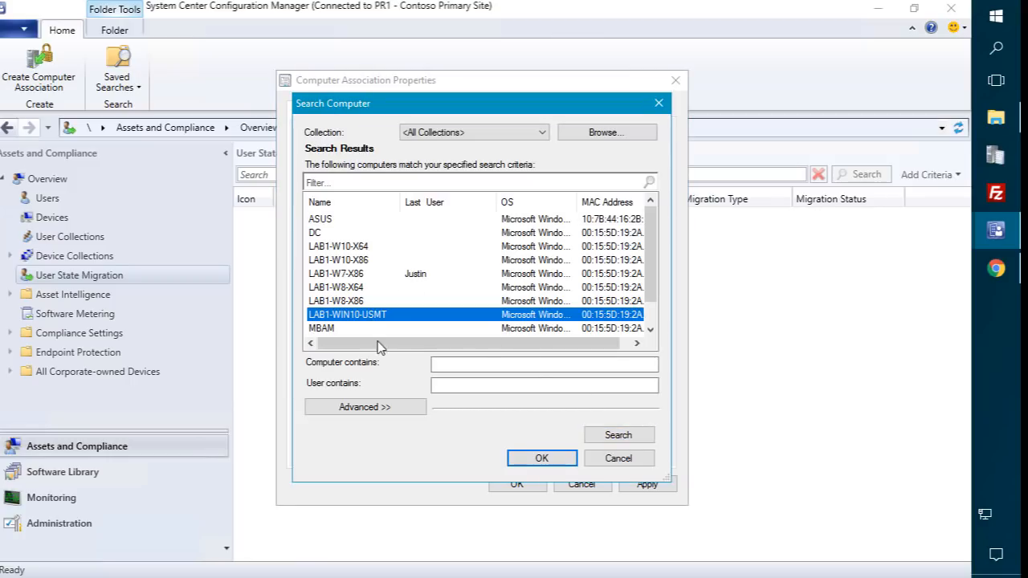
{"action": "left_click", "coordinate": [541, 458]}
Step: Save the computer association with migration behavior "Capture and restore all user accounts", and widen the Source MAC column in the list
{"action": "left_click", "coordinate": [412, 111]}
{"action": "left_click", "coordinate": [451, 187]}
{"action": "left_click", "coordinate": [431, 203]}
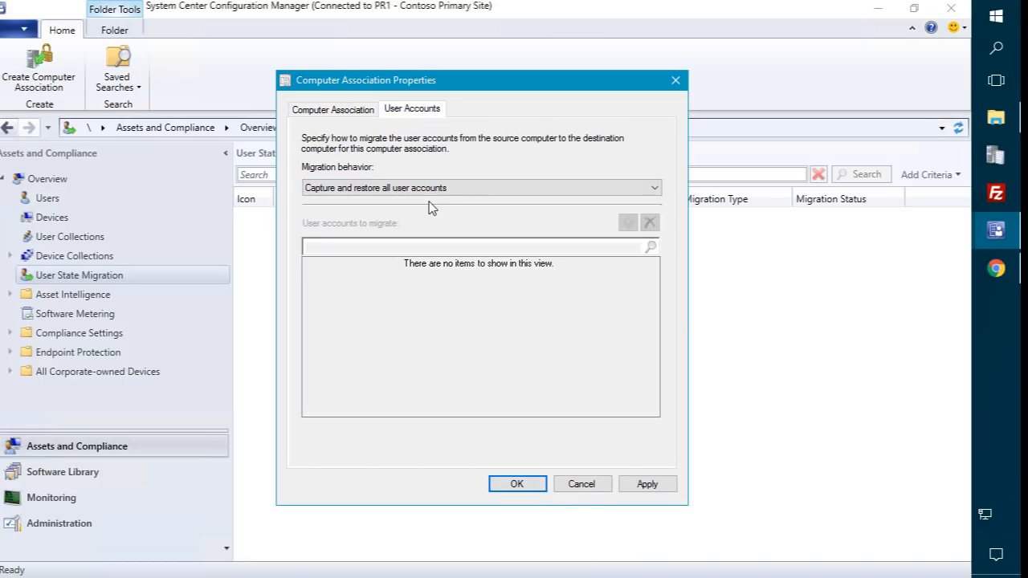
{"action": "left_click", "coordinate": [647, 485]}
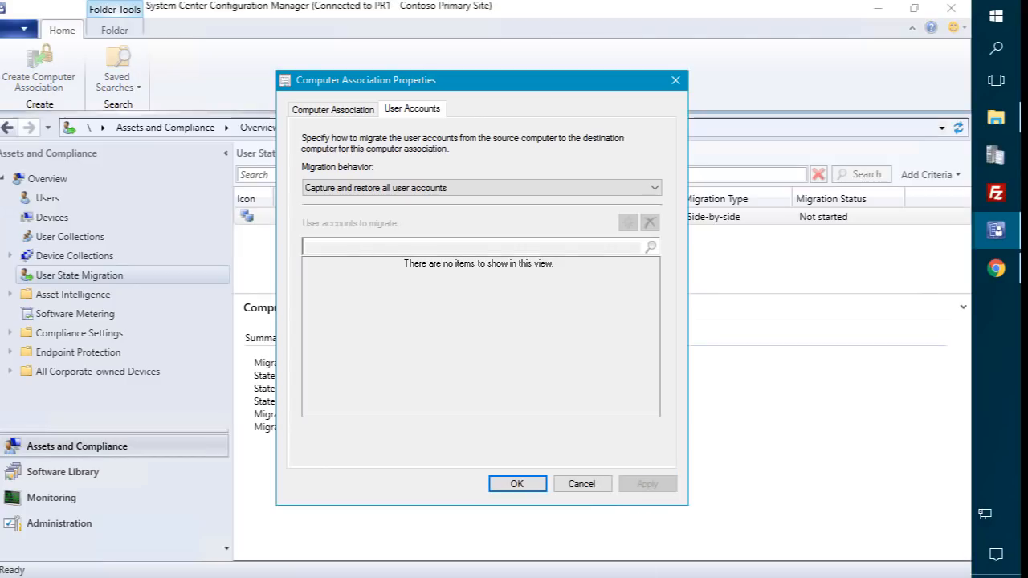
{"action": "left_click", "coordinate": [535, 485]}
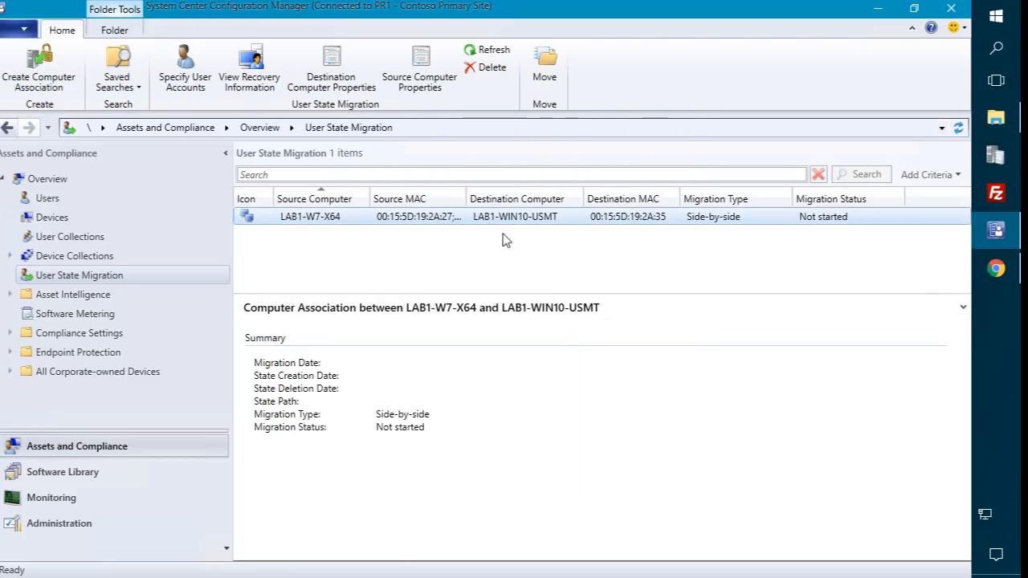
{"action": "left_click_drag", "start_coordinate": [468, 201], "coordinate": [491, 210]}
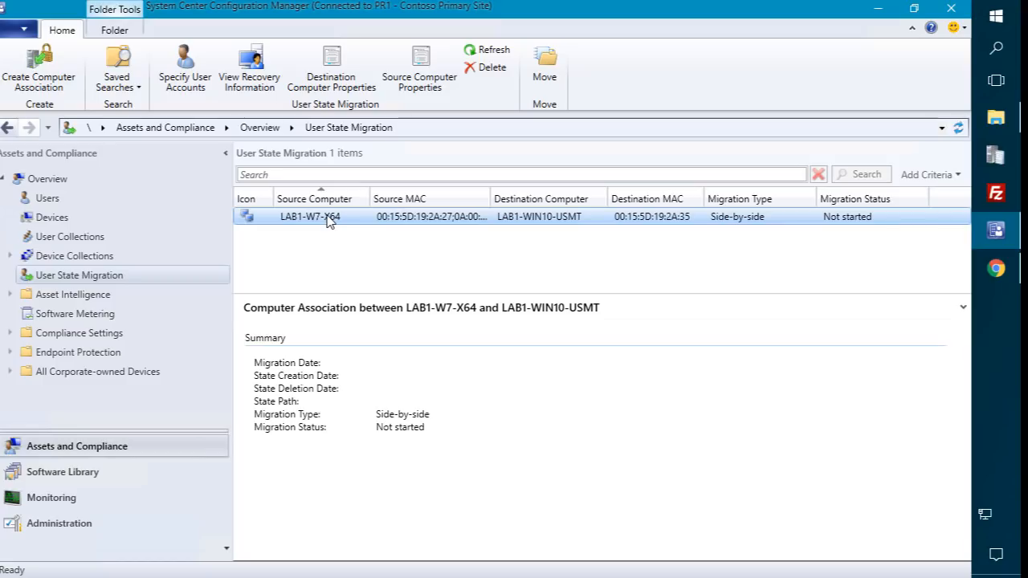
Step: Create a new custom task sequence named "USMT - Capture" in the Software Library's USMT task sequence folder, without a boot image
{"action": "left_click", "coordinate": [101, 480]}
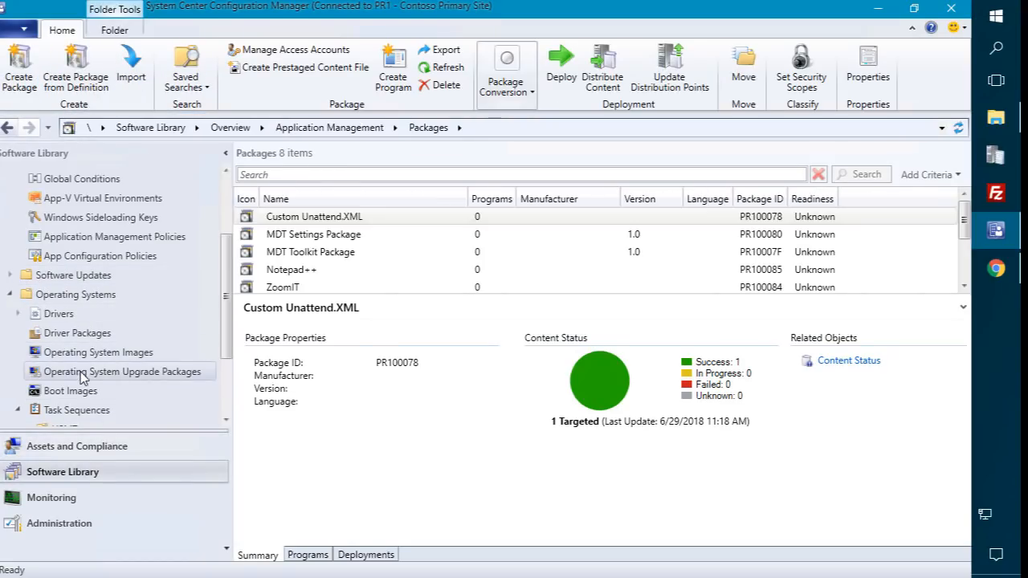
{"action": "scroll", "coordinate": [73, 402], "scroll_direction": "down", "scroll_amount": 2}
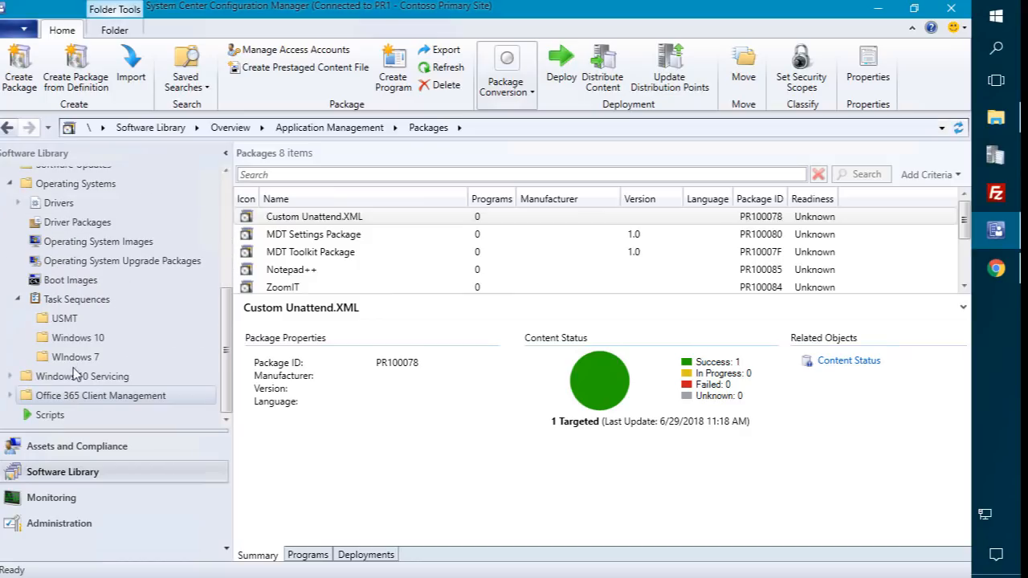
{"action": "left_click", "coordinate": [64, 318]}
{"action": "right_click", "coordinate": [390, 257]}
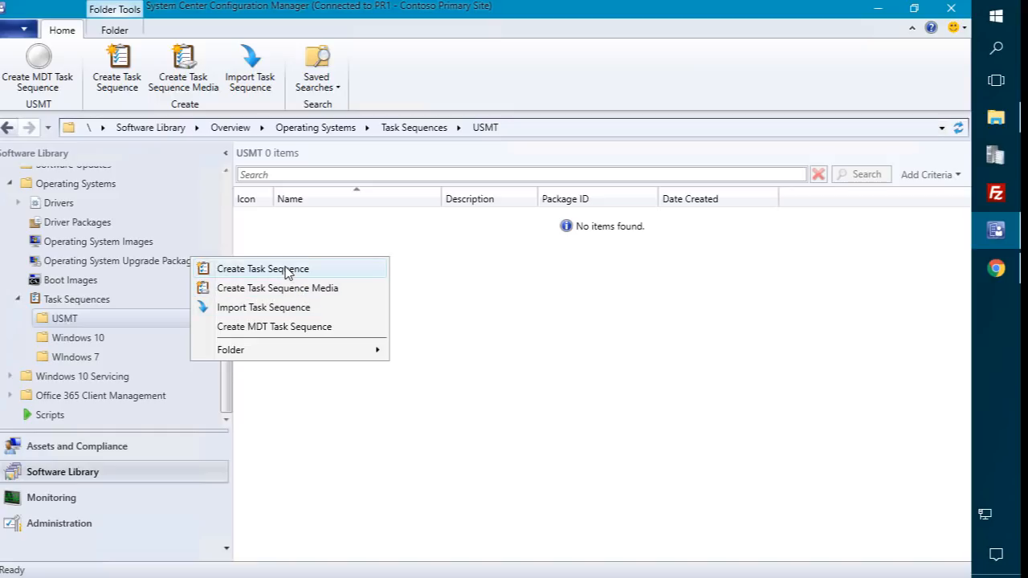
{"action": "left_click", "coordinate": [299, 270]}
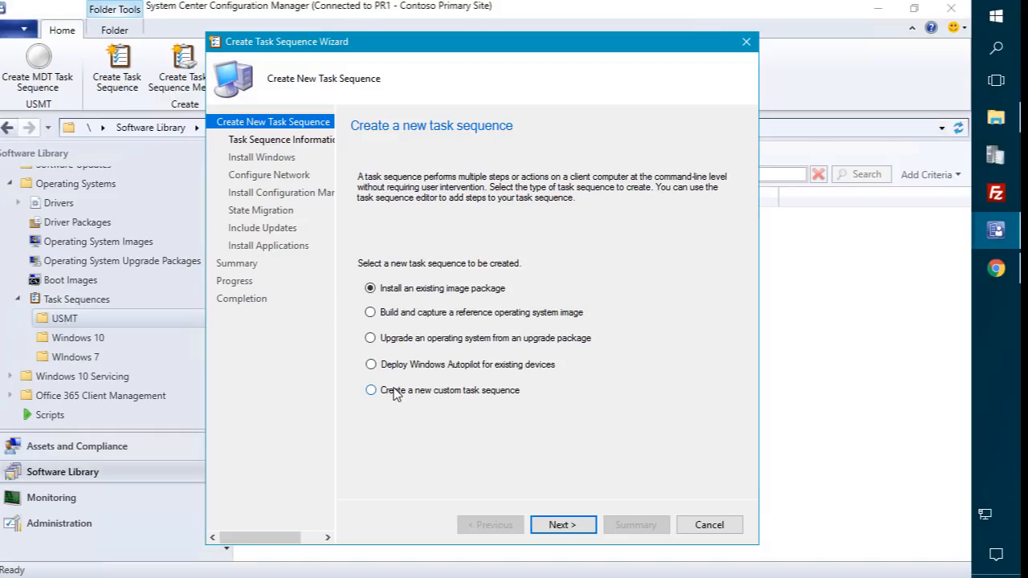
{"action": "left_click", "coordinate": [396, 392]}
{"action": "left_click", "coordinate": [561, 525]}
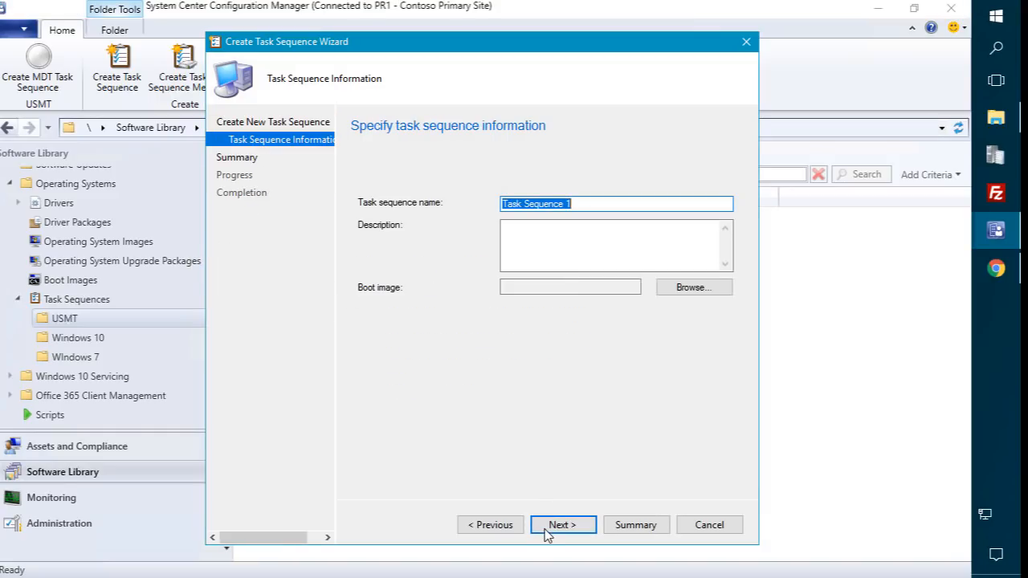
{"action": "type", "text": "USMT - Capture"}
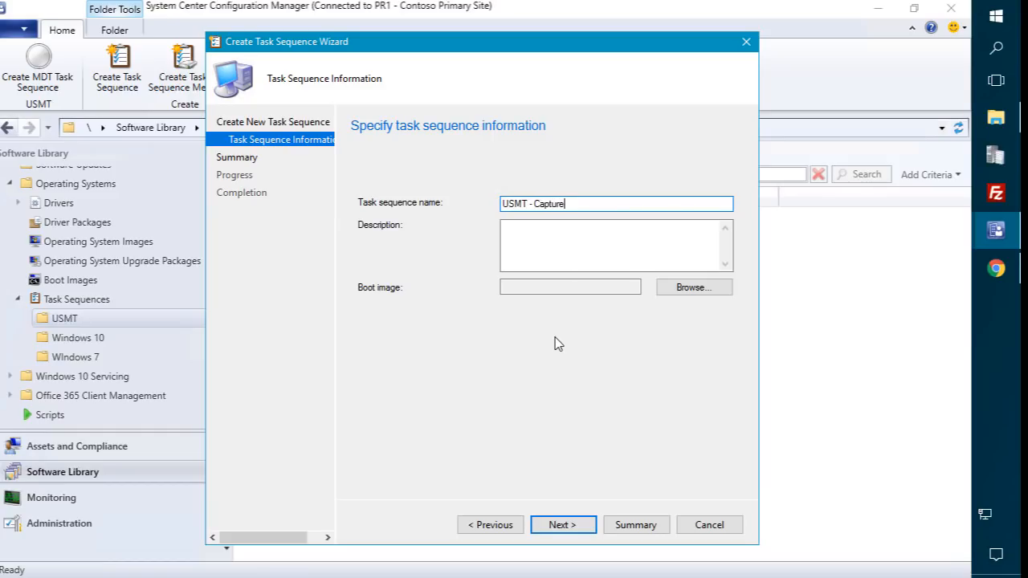
{"action": "key", "text": "Return"}
{"action": "key", "text": "Return"}
{"action": "key", "text": "Return"}
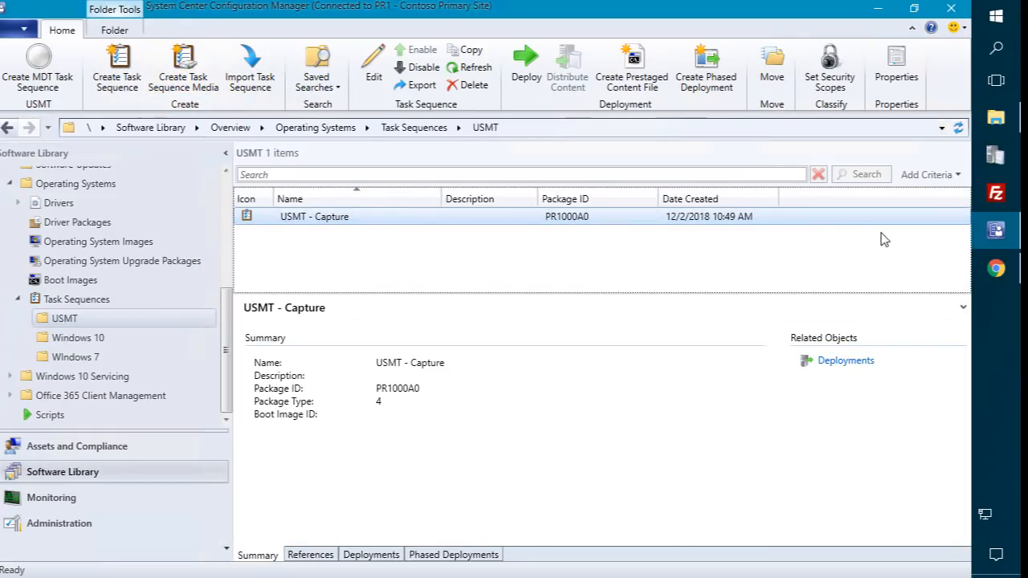
Step: Switch to Chrome's capture and restore user state article and examine the required task sequence steps, temporarily outlining them on screen
{"action": "left_click", "coordinate": [997, 268]}
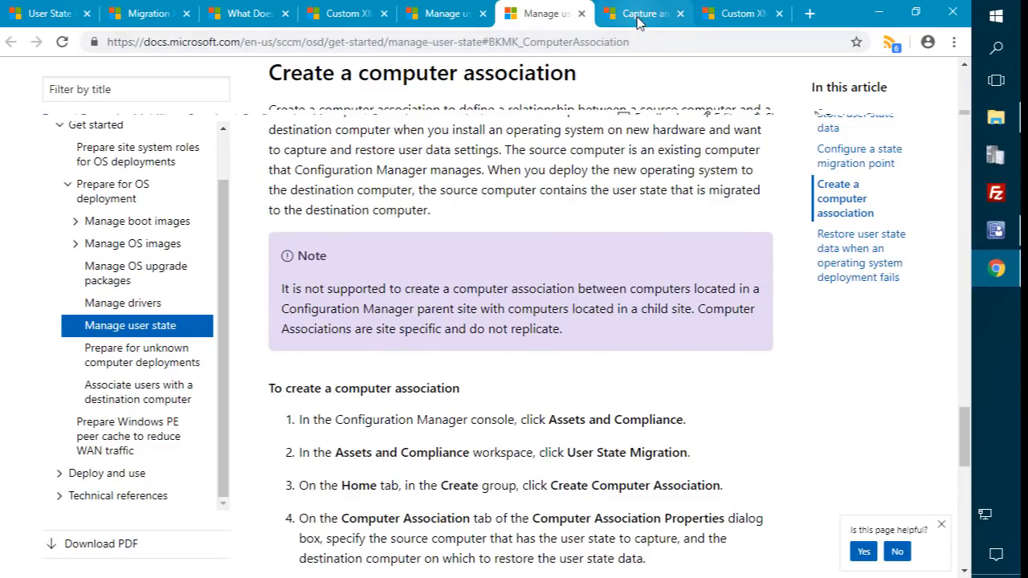
{"action": "left_click", "coordinate": [643, 14]}
{"action": "scroll", "coordinate": [584, 251], "scroll_direction": "down", "scroll_amount": 3}
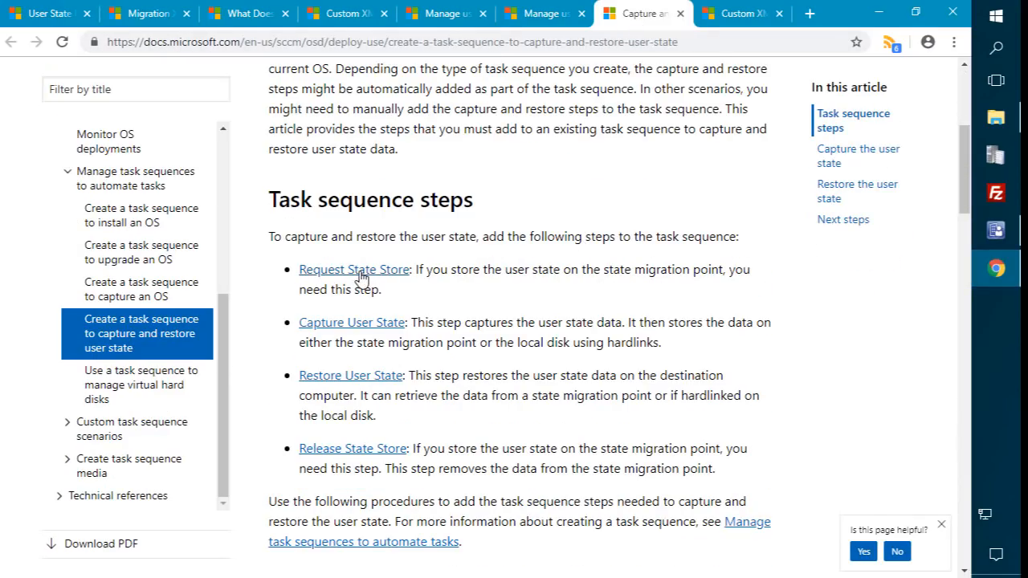
{"action": "left_click_drag", "start_coordinate": [270, 252], "coordinate": [763, 298]}
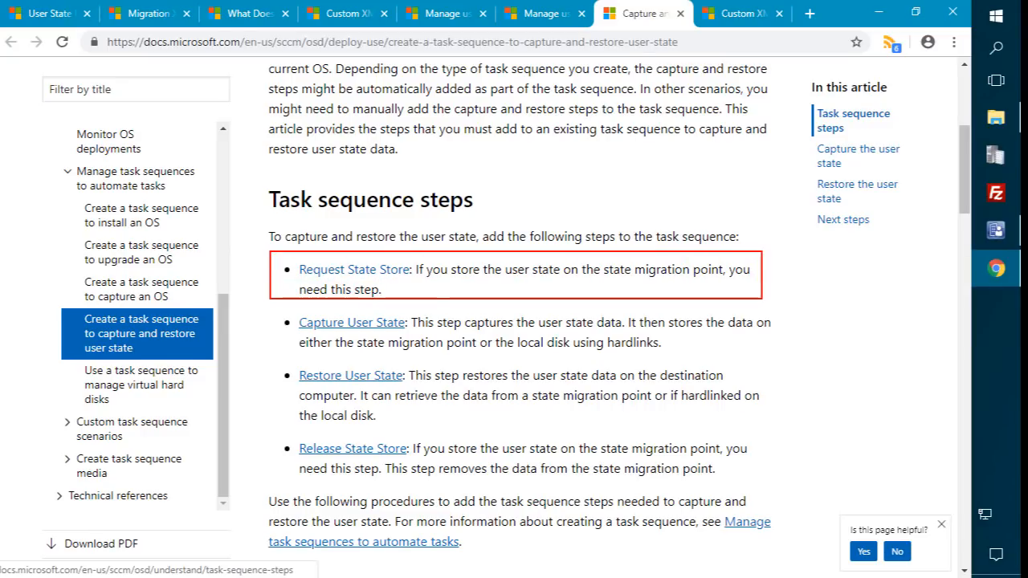
{"action": "left_click_drag", "start_coordinate": [266, 306], "coordinate": [794, 425]}
{"action": "mouse_move", "coordinate": [263, 436]}
{"action": "left_mouse_down"}
{"action": "mouse_move", "coordinate": [607, 479]}
{"action": "mouse_move", "coordinate": [764, 485]}
{"action": "left_mouse_up"}
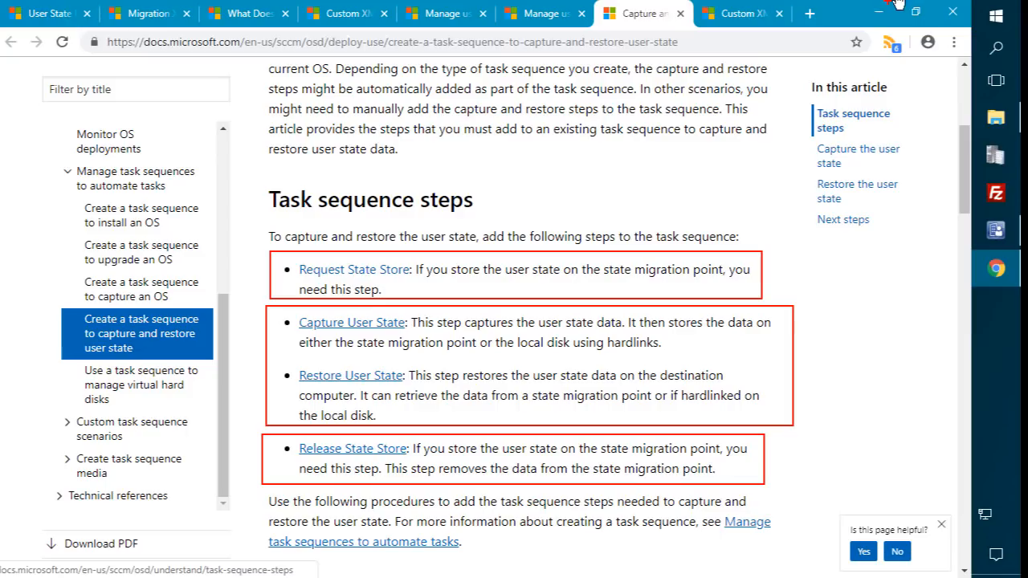
{"action": "key", "text": "Escape"}
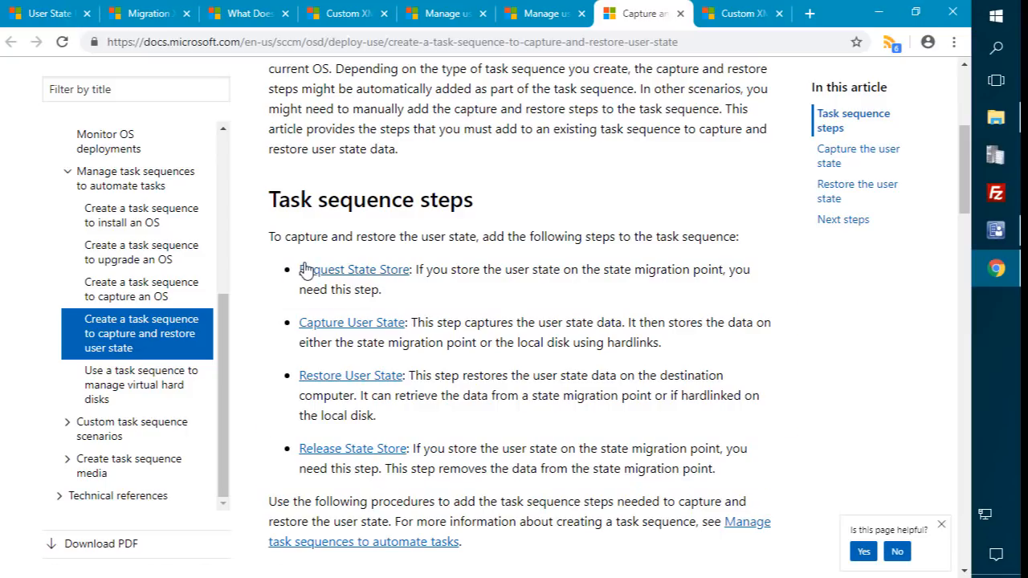
Step: Return to Configuration Manager, edit the "USMT - Capture" task sequence, and add a Request State Store step
{"action": "left_click", "coordinate": [878, 12]}
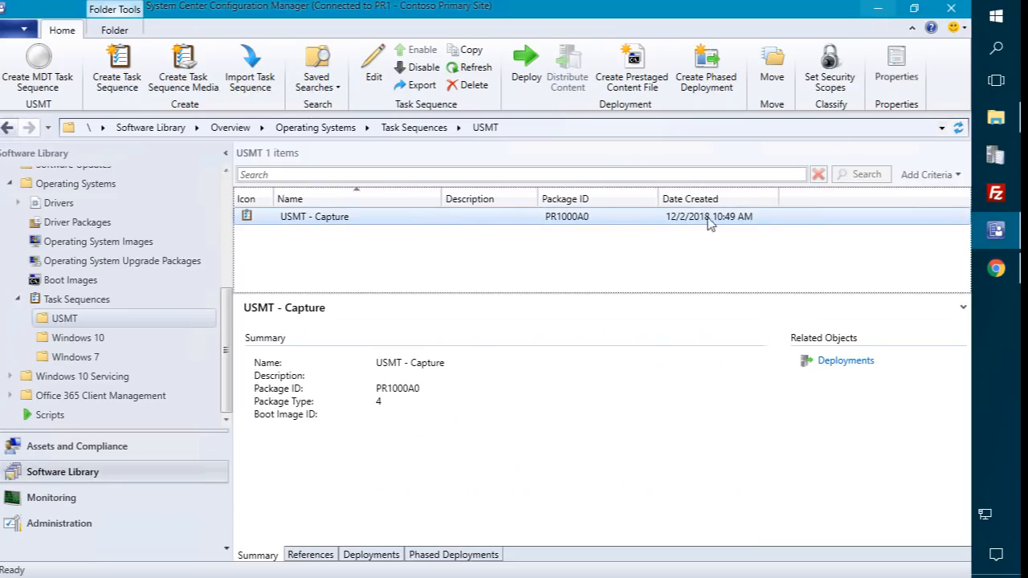
{"action": "right_click", "coordinate": [275, 217]}
{"action": "left_click", "coordinate": [251, 227]}
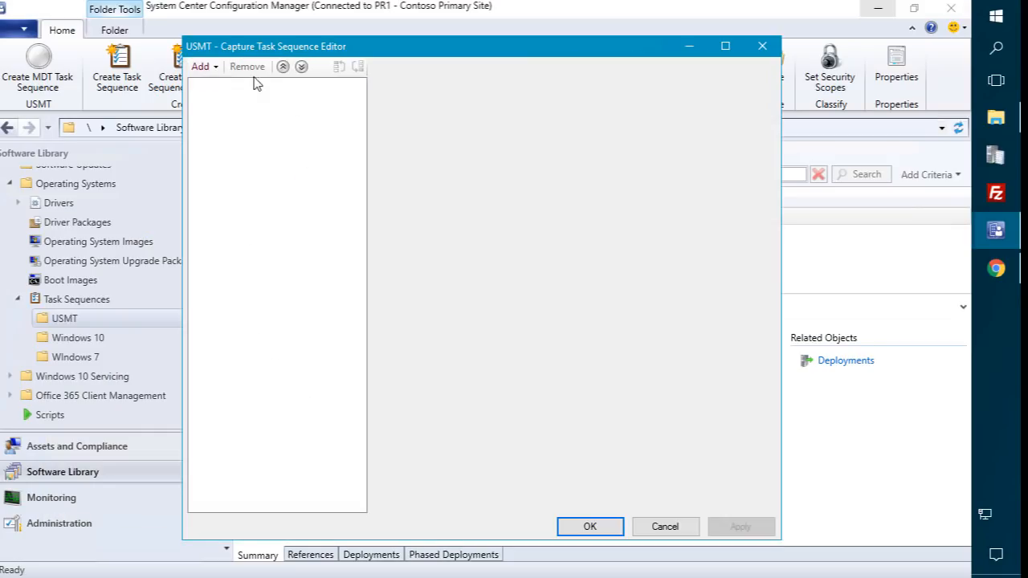
{"action": "left_click", "coordinate": [201, 67]}
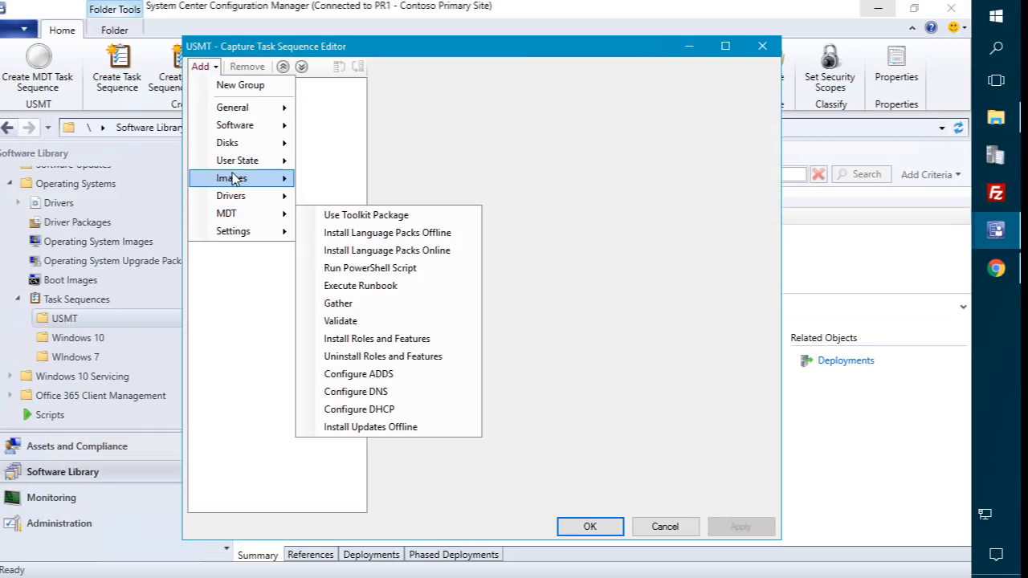
{"action": "mouse_move", "coordinate": [233, 154]}
{"action": "left_click", "coordinate": [361, 164]}
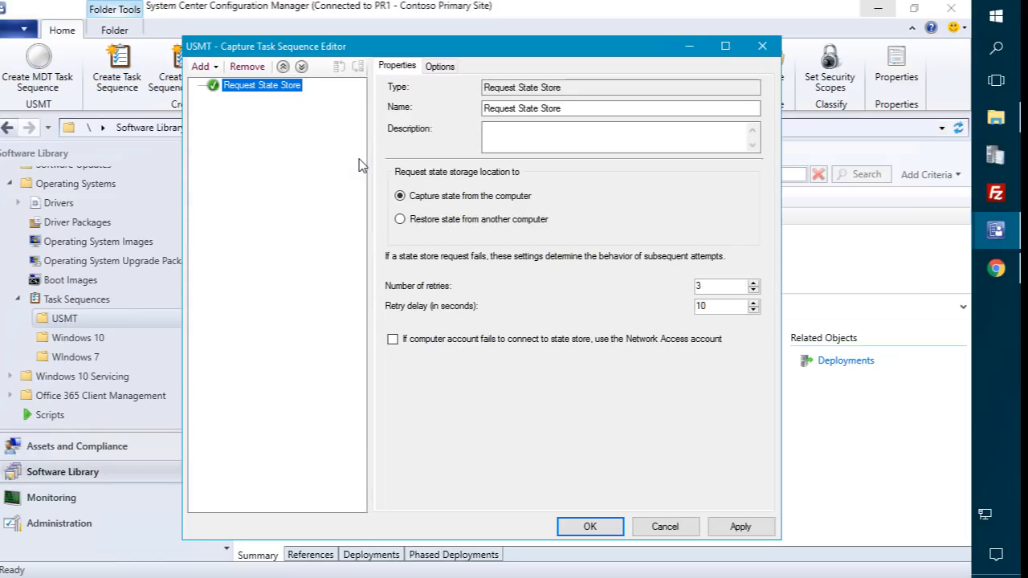
Step: Let the Request State Store step use the Network Access account if the computer account fails to connect, temporarily outlining the setting on screen
{"action": "left_click", "coordinate": [458, 345]}
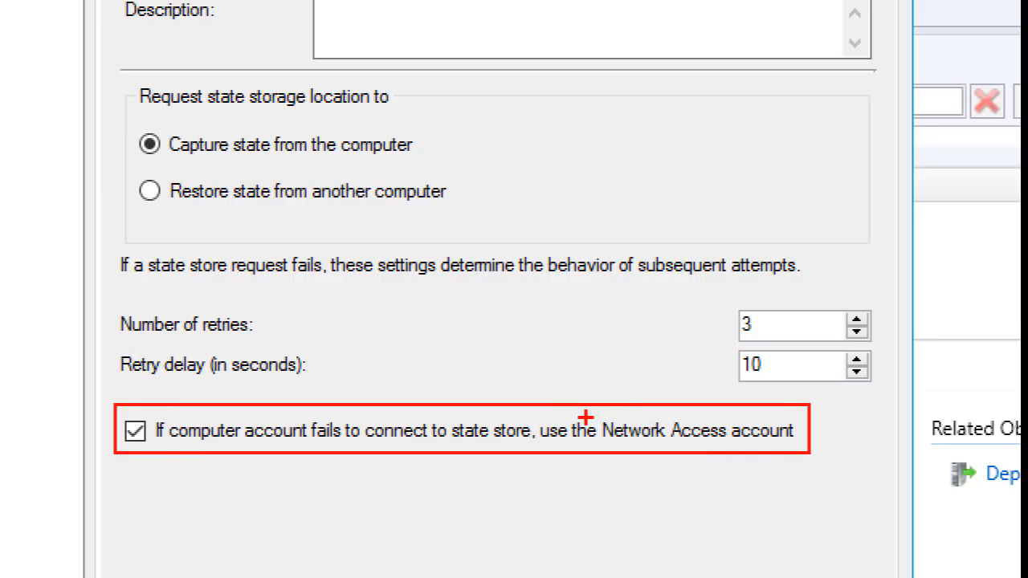
{"action": "mouse_move", "coordinate": [597, 418]}
{"action": "left_mouse_down"}
{"action": "mouse_move", "coordinate": [800, 452]}
{"action": "mouse_move", "coordinate": [801, 440]}
{"action": "left_mouse_up"}
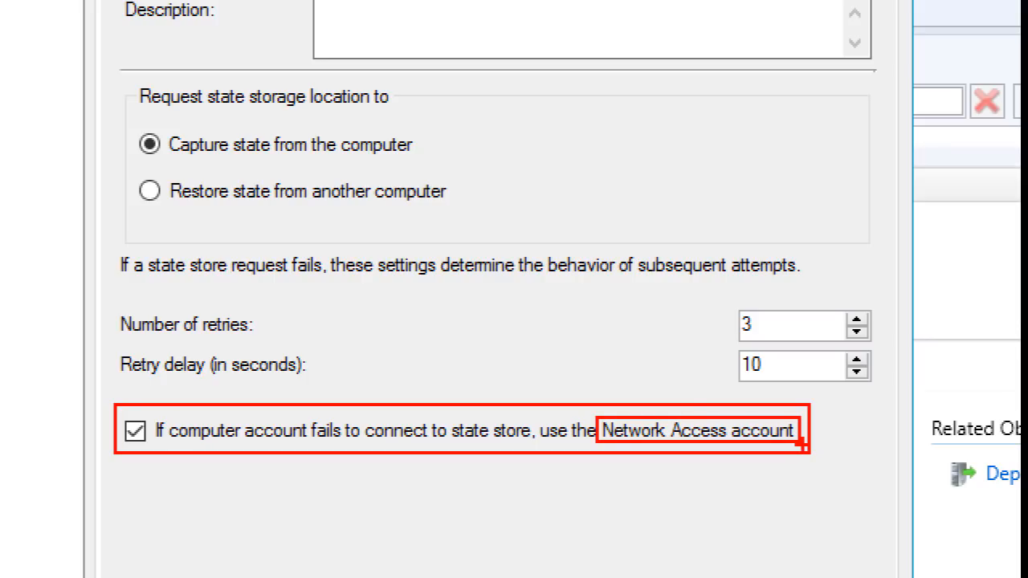
{"action": "left_click_drag", "start_coordinate": [117, 82], "coordinate": [495, 162]}
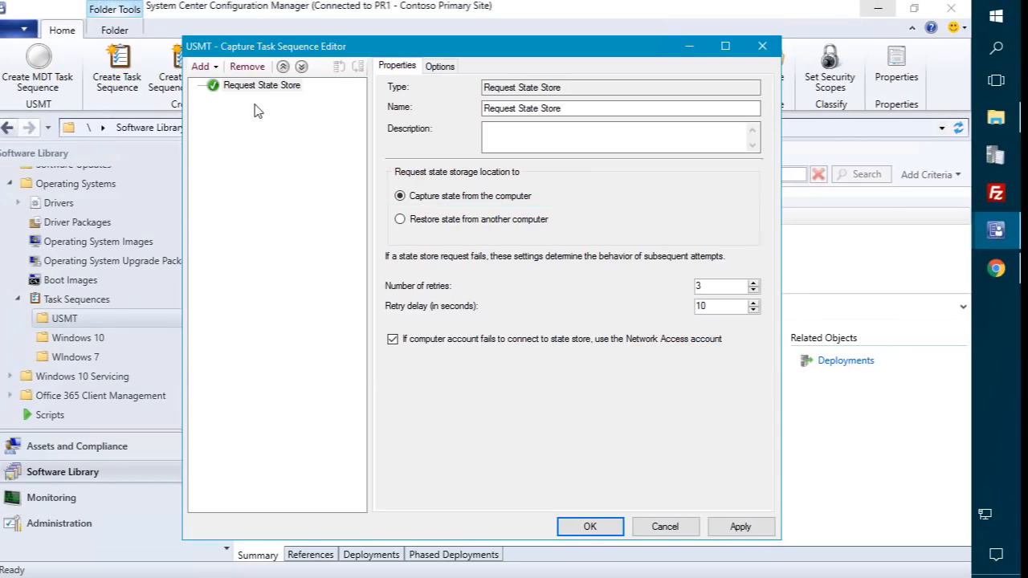
Step: Add a Capture User State step using the Microsoft Corporation User State Migration Tool for Windows 10.0.17763.1 package, and apply the changes
{"action": "left_click", "coordinate": [211, 68]}
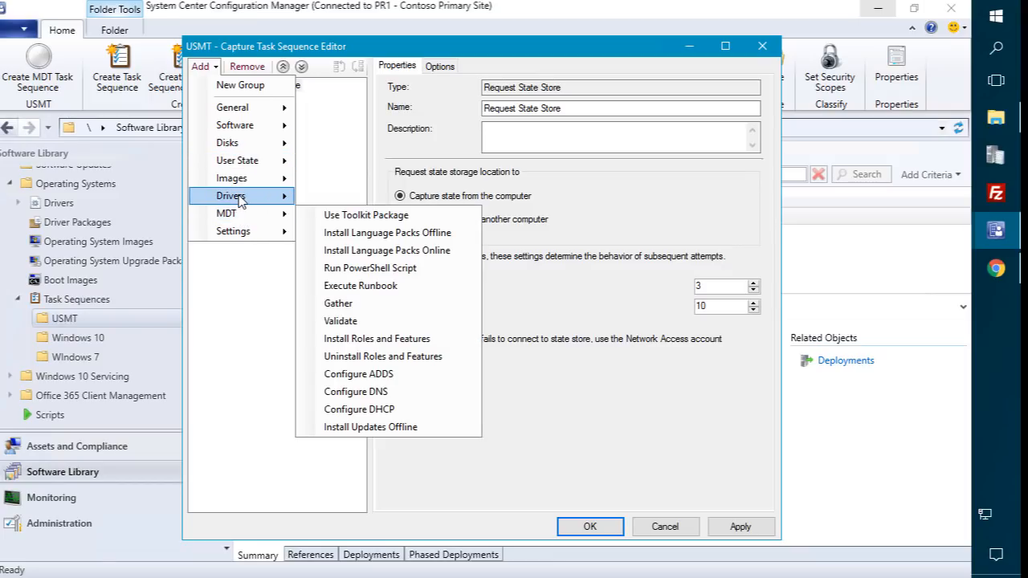
{"action": "mouse_move", "coordinate": [243, 171]}
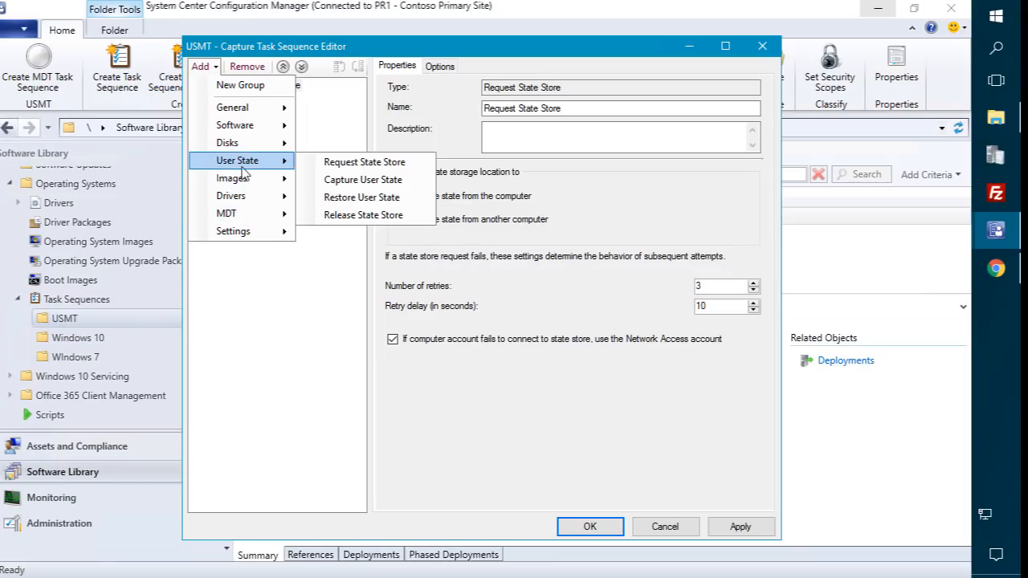
{"action": "left_click", "coordinate": [363, 180]}
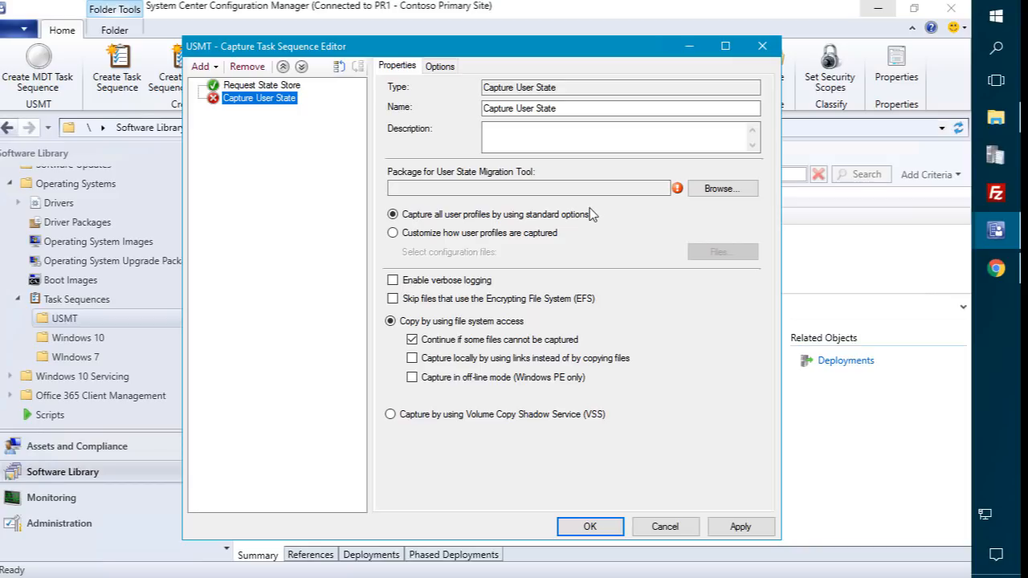
{"action": "left_click", "coordinate": [734, 189]}
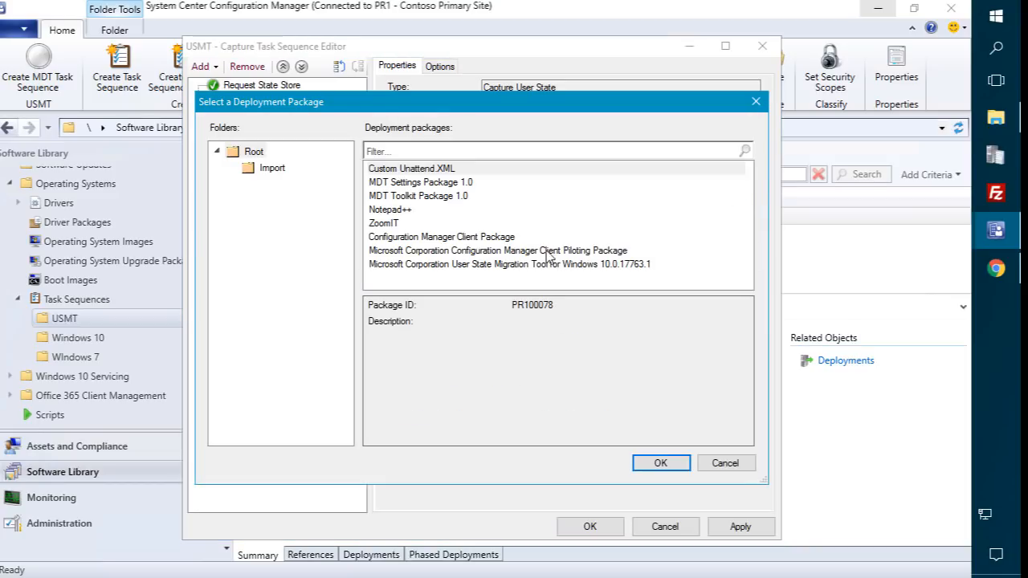
{"action": "left_click", "coordinate": [519, 266]}
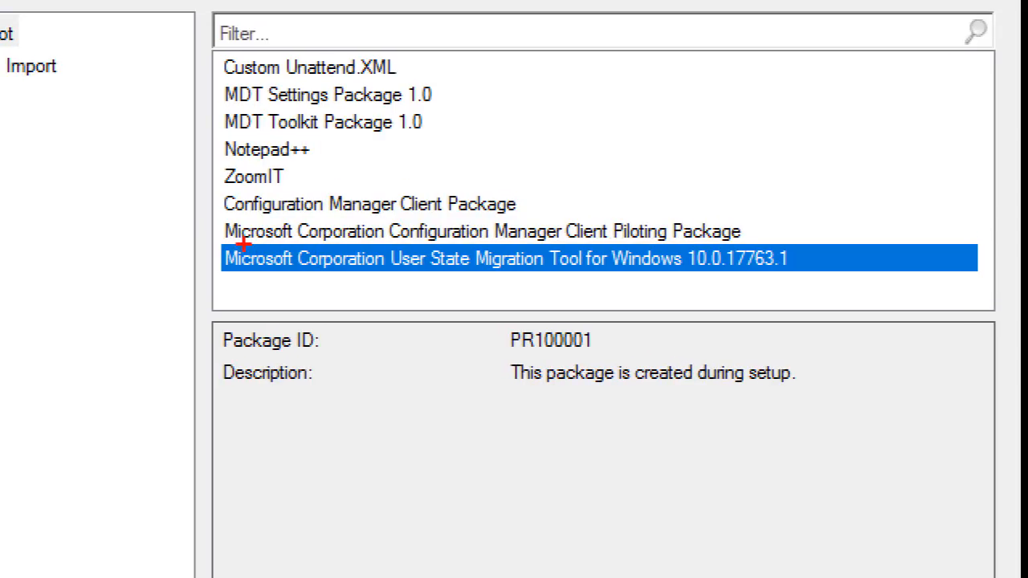
{"action": "mouse_move", "coordinate": [223, 239]}
{"action": "left_mouse_down"}
{"action": "mouse_move", "coordinate": [871, 273]}
{"action": "mouse_move", "coordinate": [853, 275]}
{"action": "left_mouse_up"}
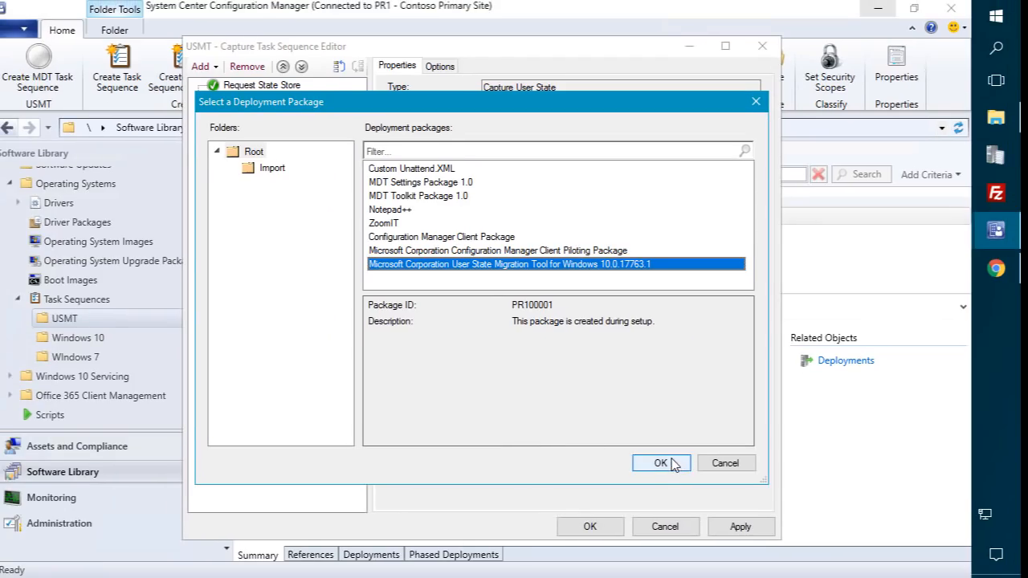
{"action": "left_click", "coordinate": [661, 464]}
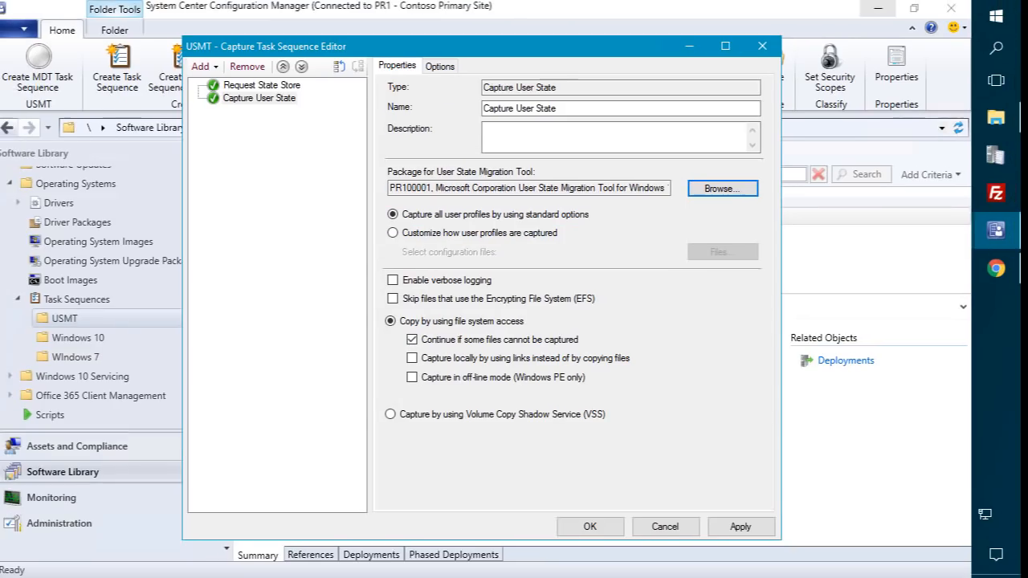
{"action": "left_click", "coordinate": [735, 528]}
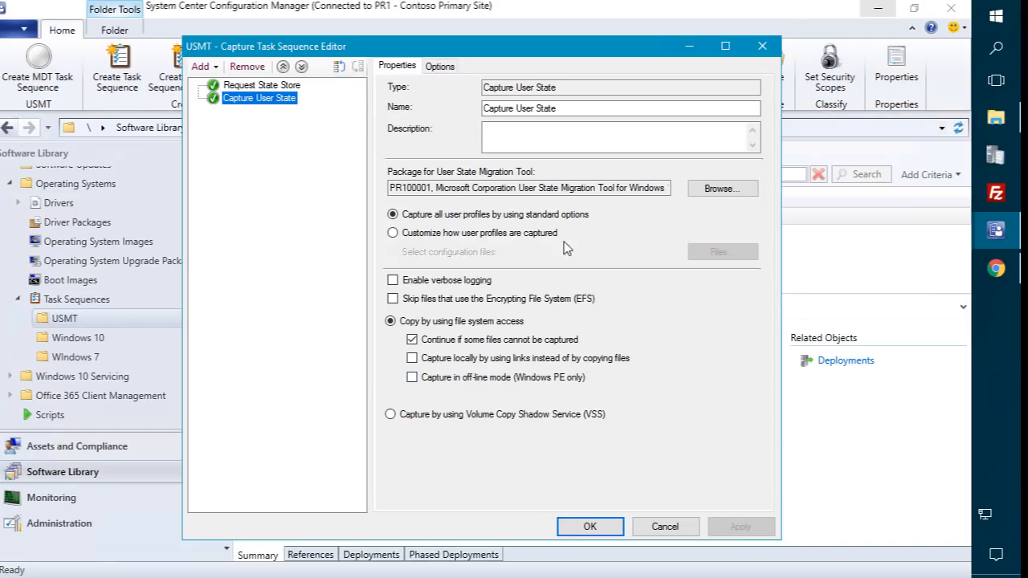
Step: Add a Release State Store step after Capture User State, then save and close the task sequence
{"action": "left_click", "coordinate": [203, 66]}
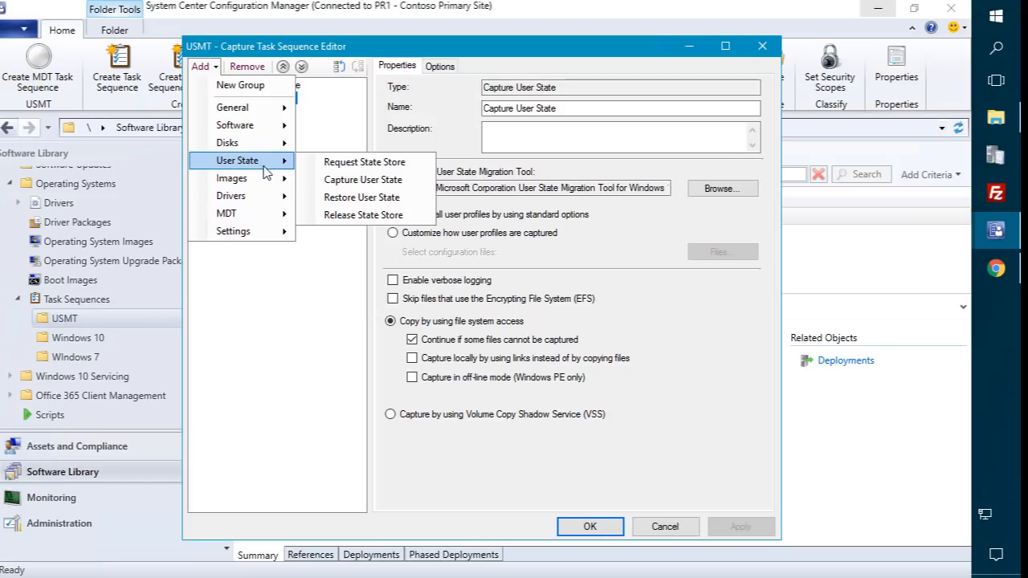
{"action": "mouse_move", "coordinate": [283, 164]}
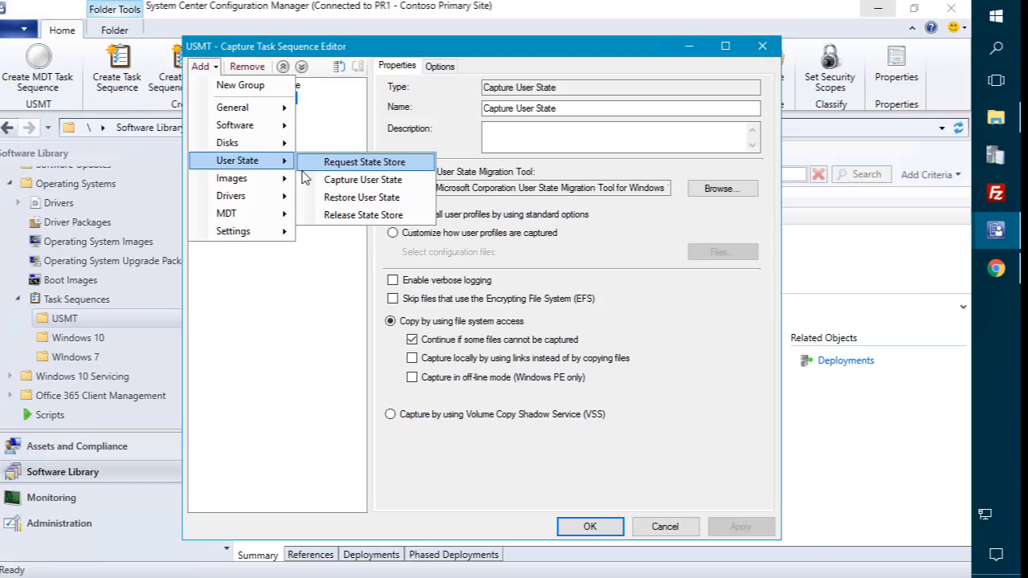
{"action": "left_click", "coordinate": [359, 215]}
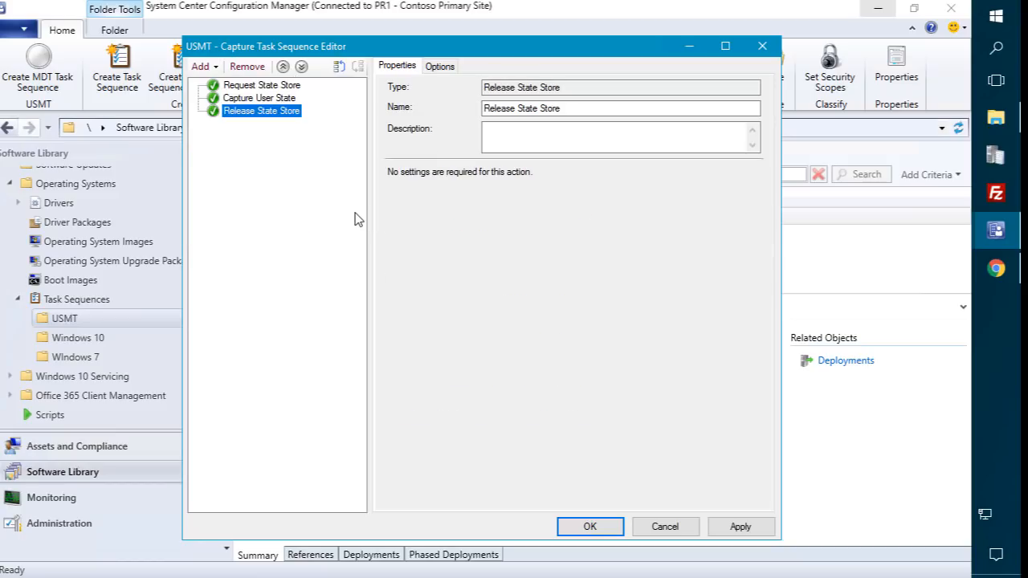
{"action": "left_click", "coordinate": [258, 98]}
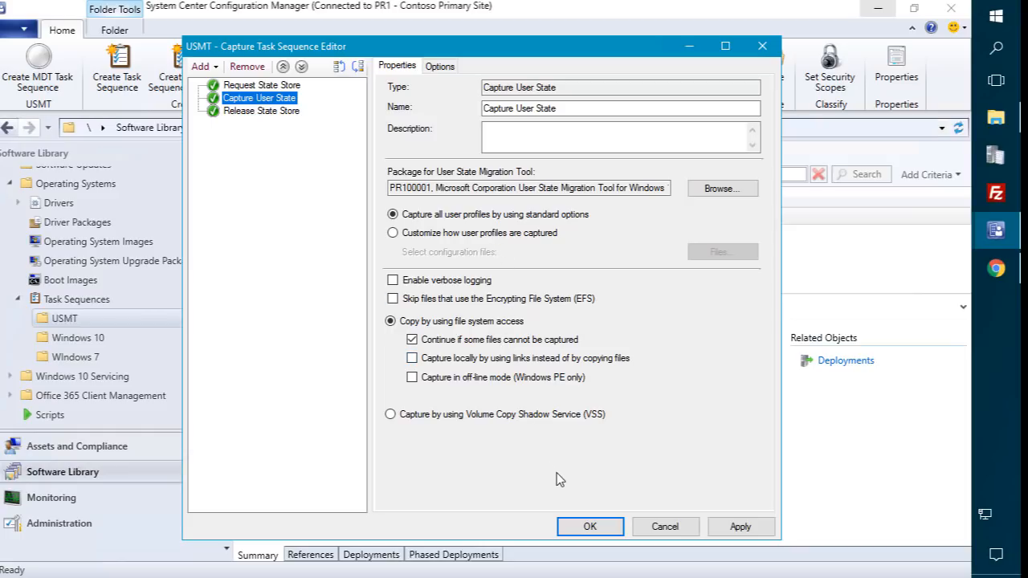
{"action": "left_click", "coordinate": [760, 534]}
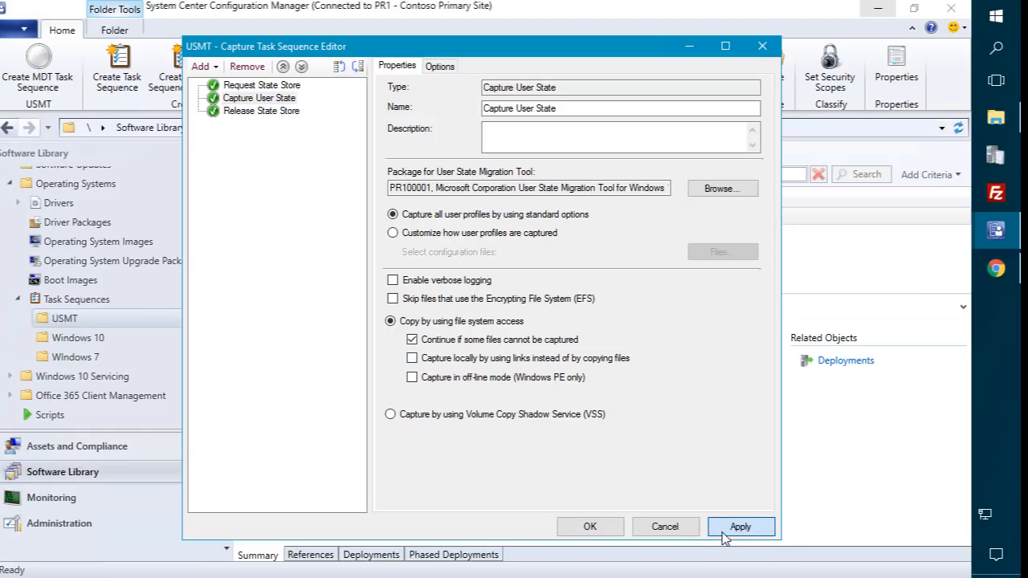
{"action": "left_click", "coordinate": [601, 526]}
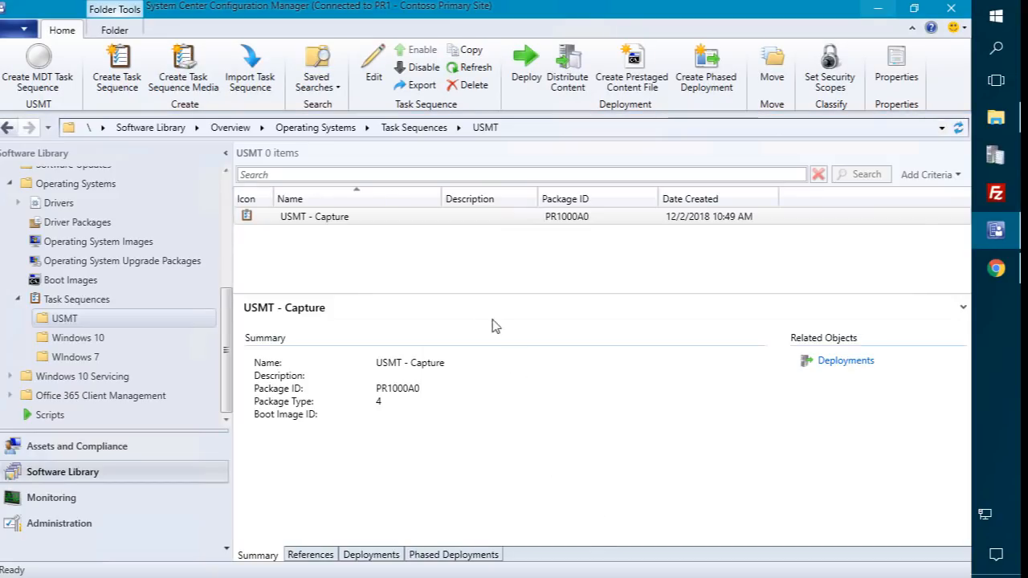
Step: Start deploying the "USMT - Capture" task sequence and target the "USMT - Capture" device collection in the OSD folder
{"action": "left_click", "coordinate": [414, 219]}
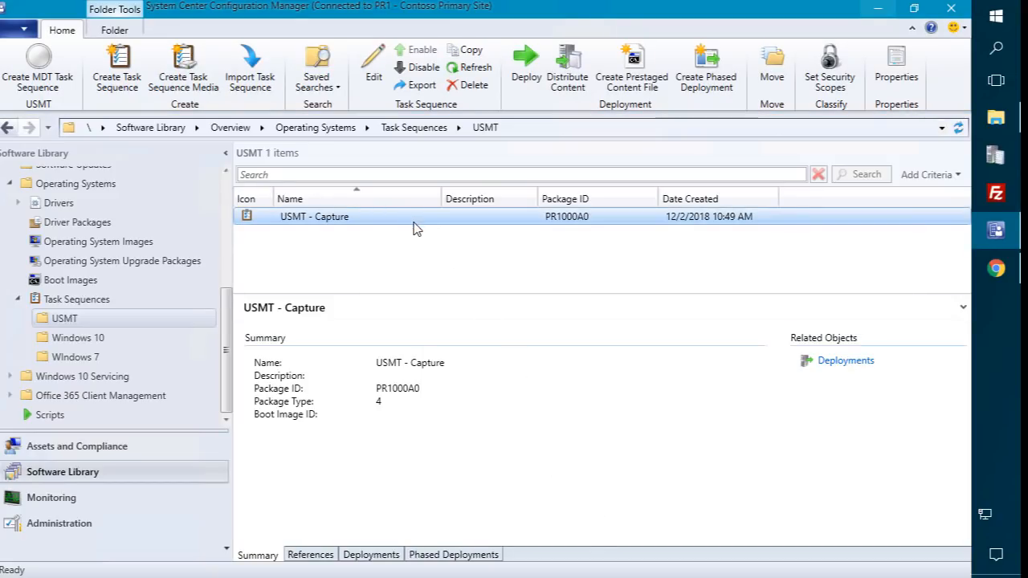
{"action": "left_click", "coordinate": [521, 58]}
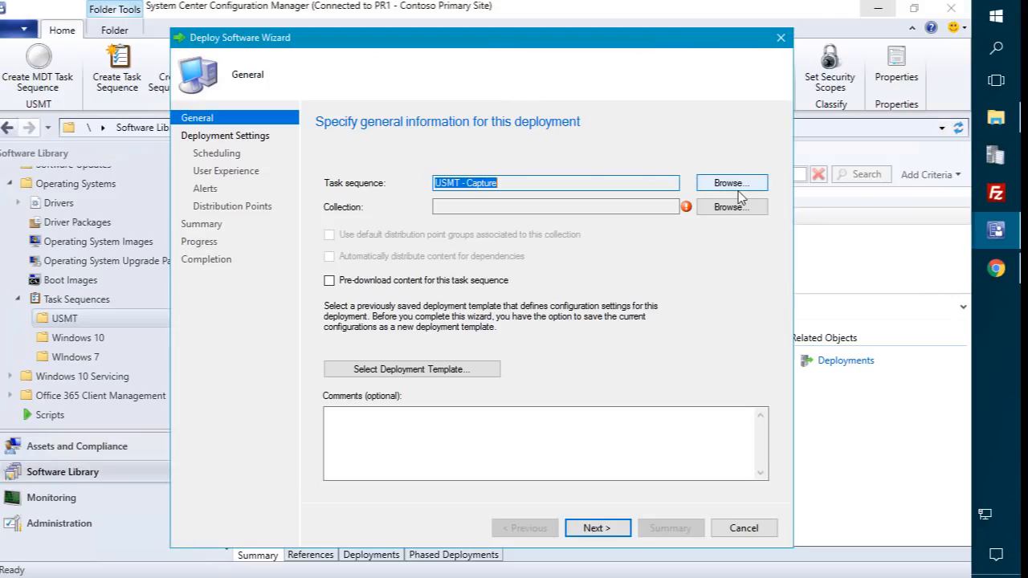
{"action": "left_click", "coordinate": [732, 207]}
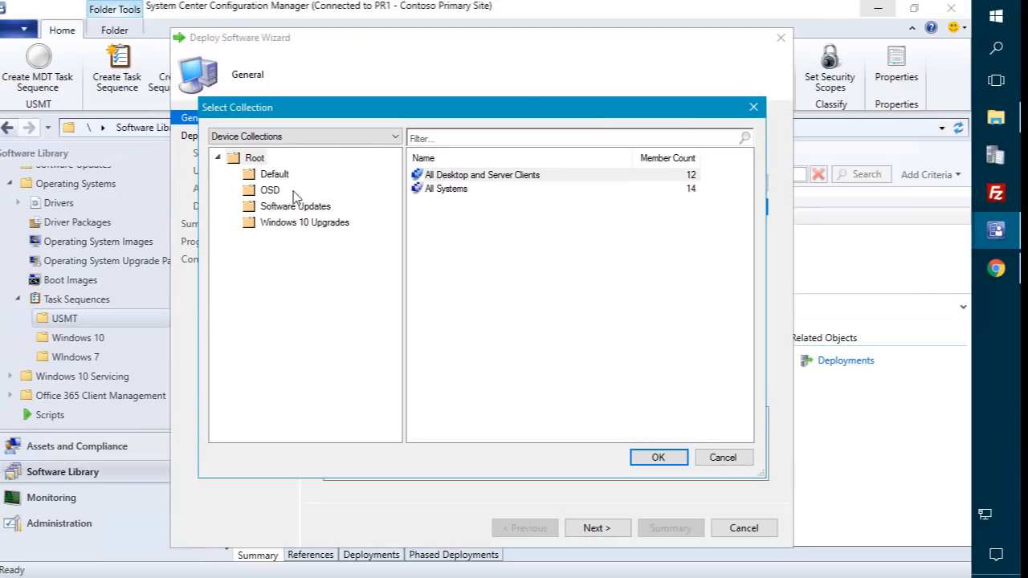
{"action": "left_click", "coordinate": [270, 193]}
{"action": "left_click", "coordinate": [470, 190]}
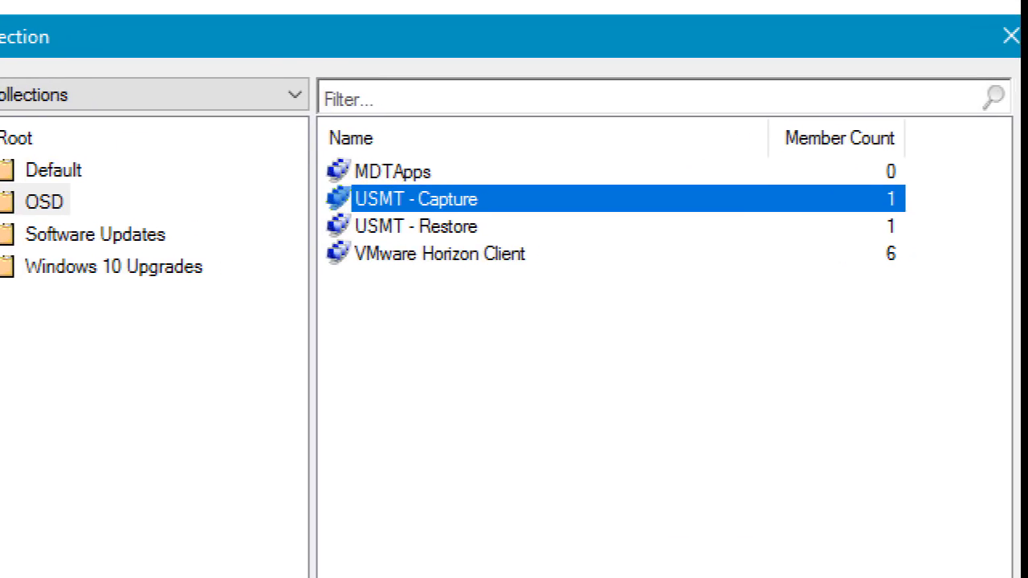
{"action": "left_click_drag", "start_coordinate": [316, 183], "coordinate": [937, 215]}
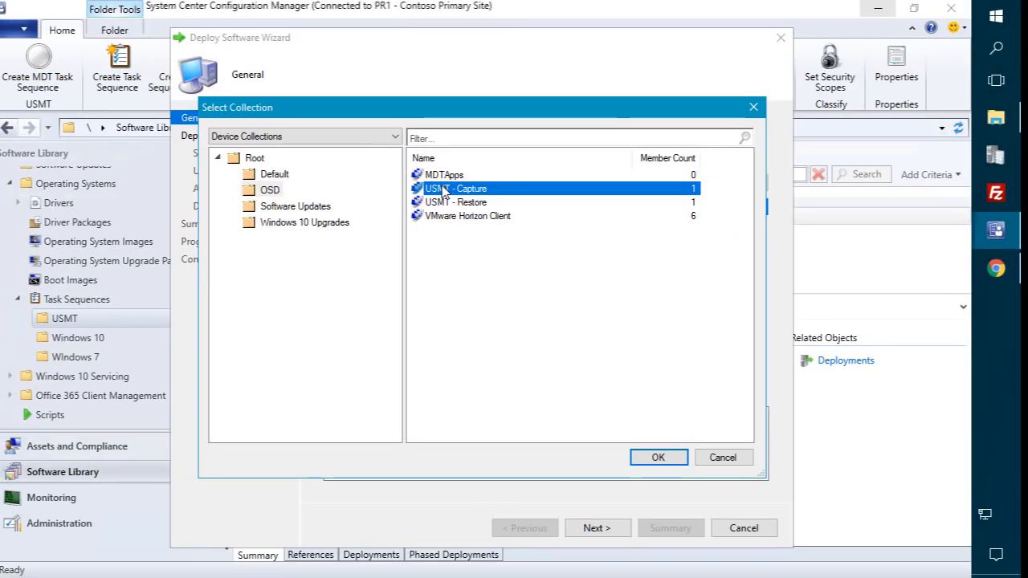
{"action": "double_click", "coordinate": [443, 193]}
{"action": "left_click", "coordinate": [600, 530]}
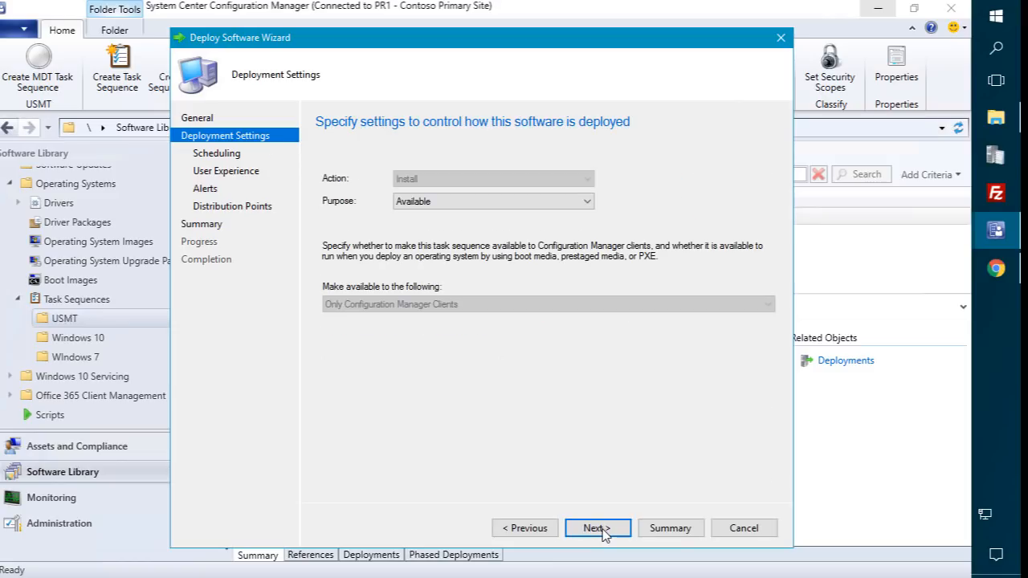
Step: Keep the deployment purpose as Available, accept the default scheduling, user experience, alert and distribution point settings, and complete the deployment
{"action": "left_click", "coordinate": [457, 203]}
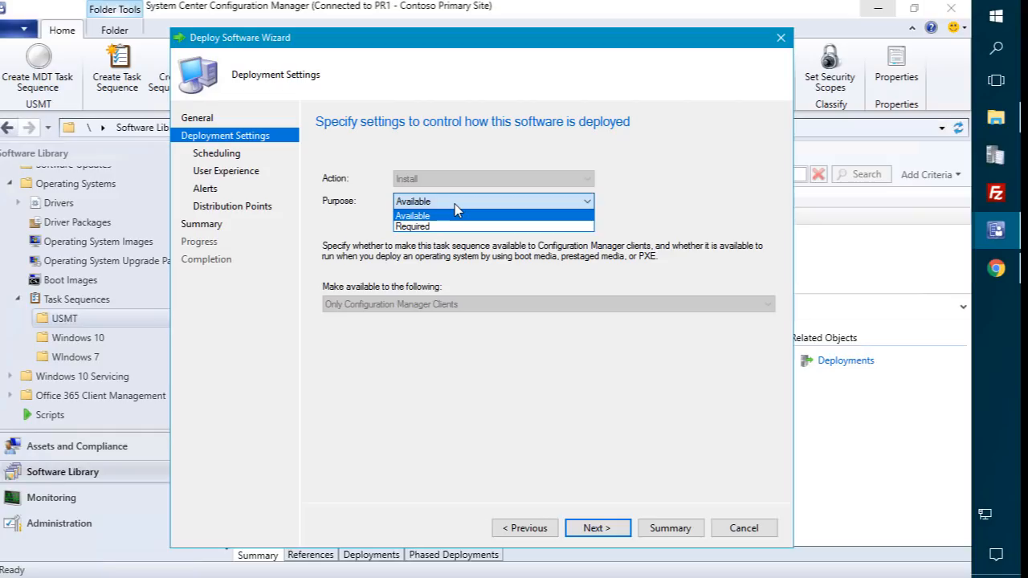
{"action": "left_click", "coordinate": [427, 215]}
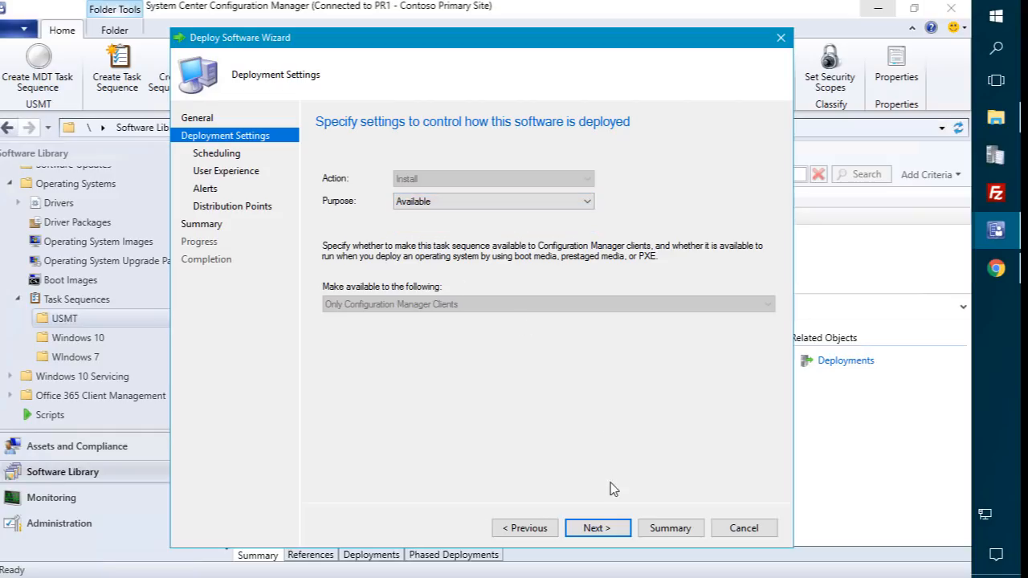
{"action": "left_click", "coordinate": [598, 530]}
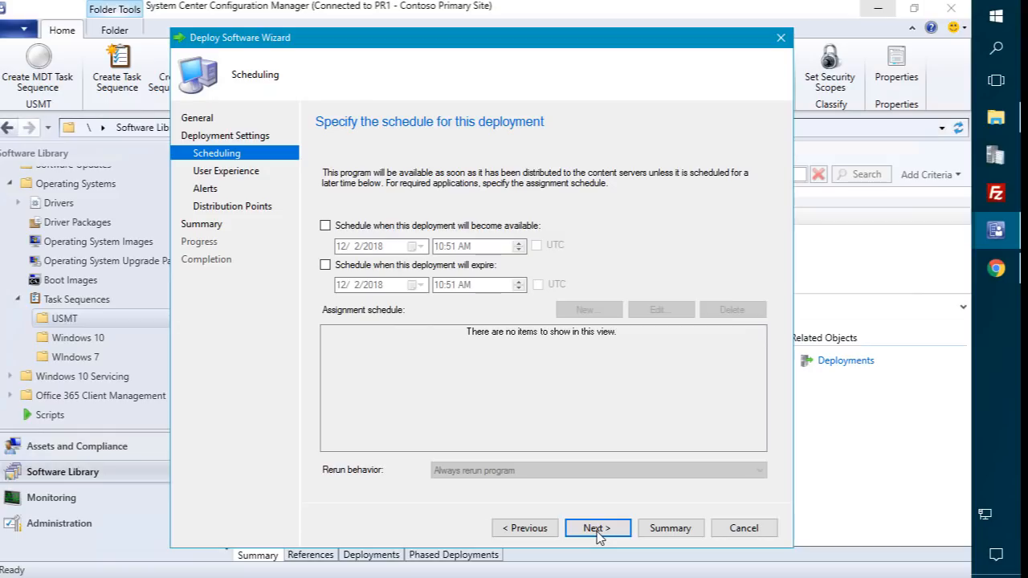
{"action": "left_click", "coordinate": [598, 530]}
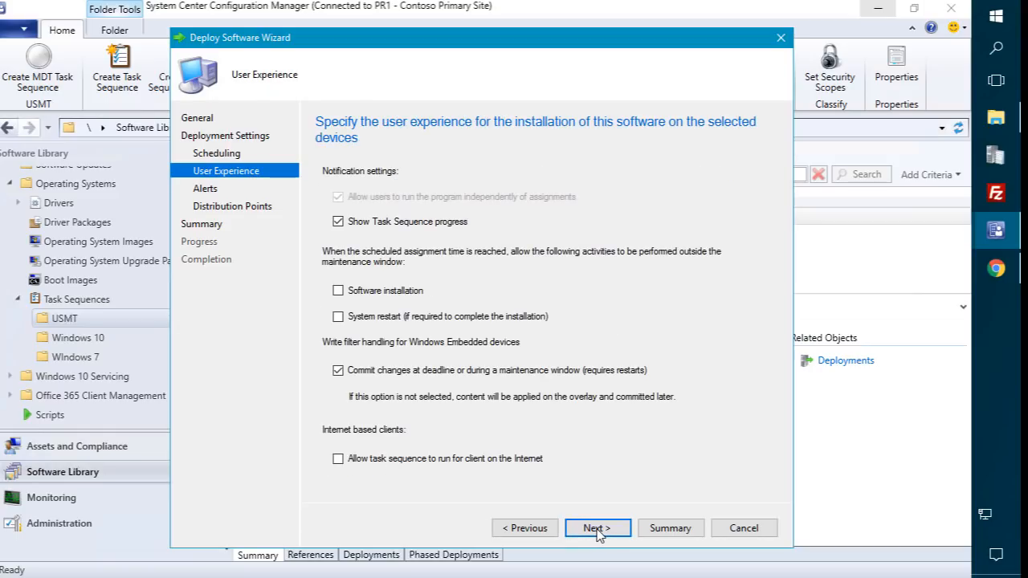
{"action": "left_click", "coordinate": [597, 529]}
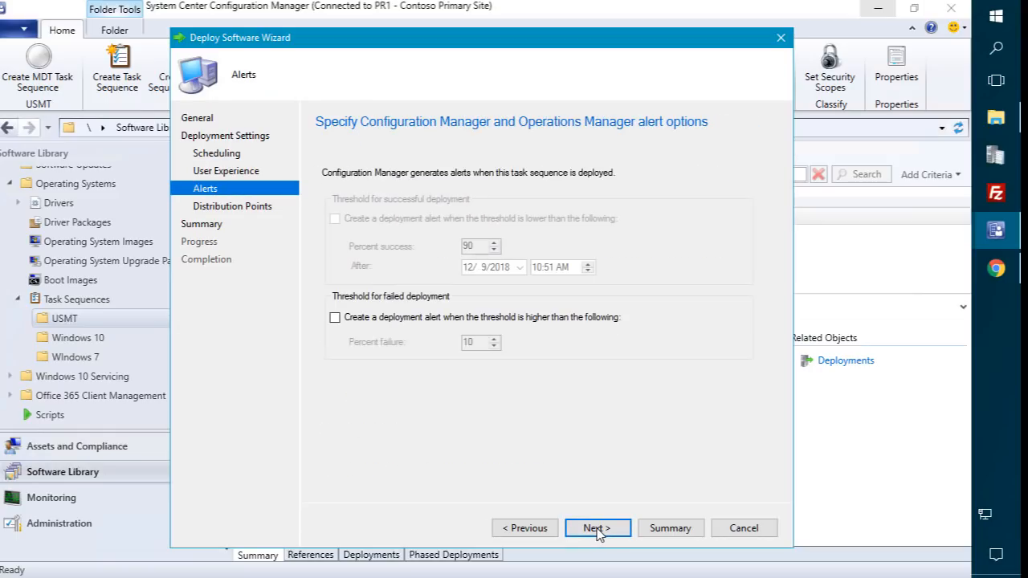
{"action": "left_click", "coordinate": [598, 529]}
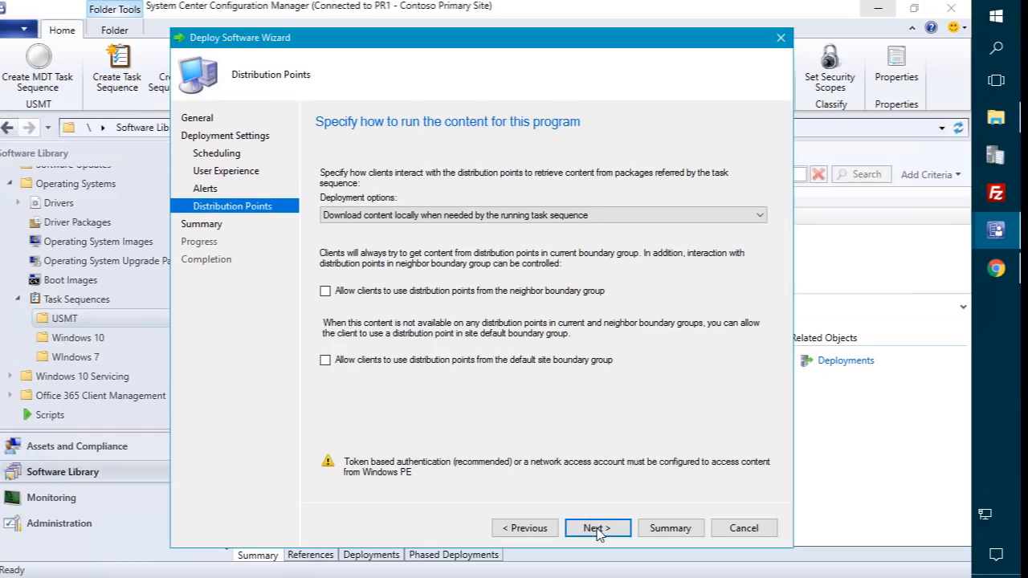
{"action": "left_click", "coordinate": [597, 530]}
{"action": "left_click", "coordinate": [598, 530]}
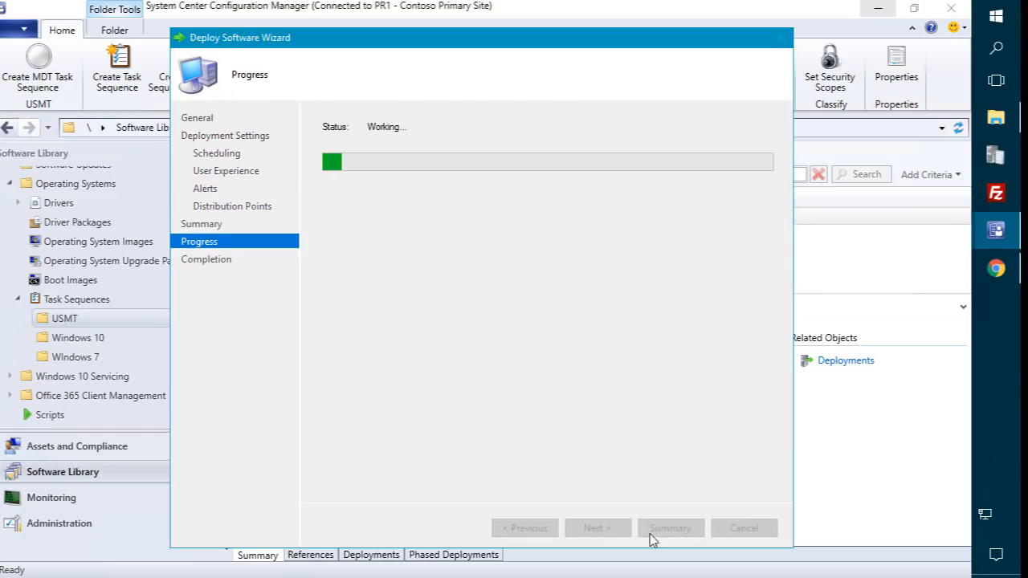
{"action": "left_click", "coordinate": [742, 529]}
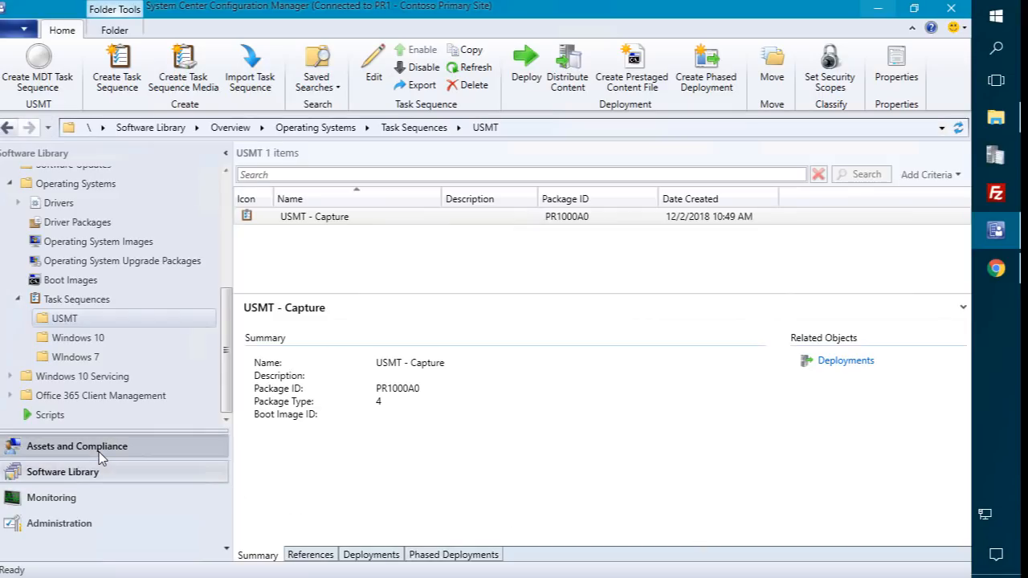
Step: Review the membership rules of the "USMT - Capture" device collection in the OSD folder
{"action": "left_click", "coordinate": [99, 450]}
{"action": "left_click", "coordinate": [74, 256]}
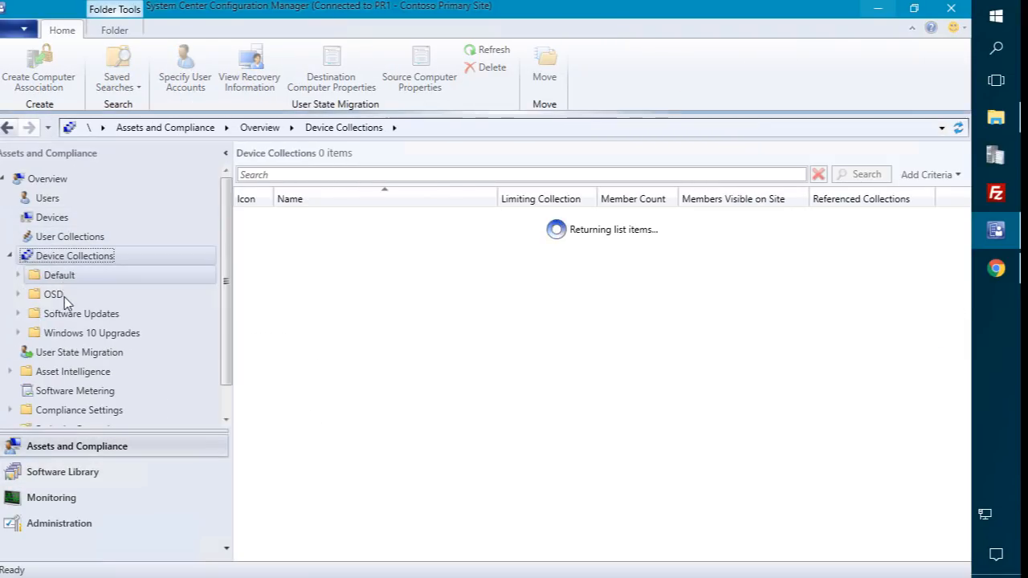
{"action": "left_click", "coordinate": [49, 298]}
{"action": "left_click", "coordinate": [312, 234]}
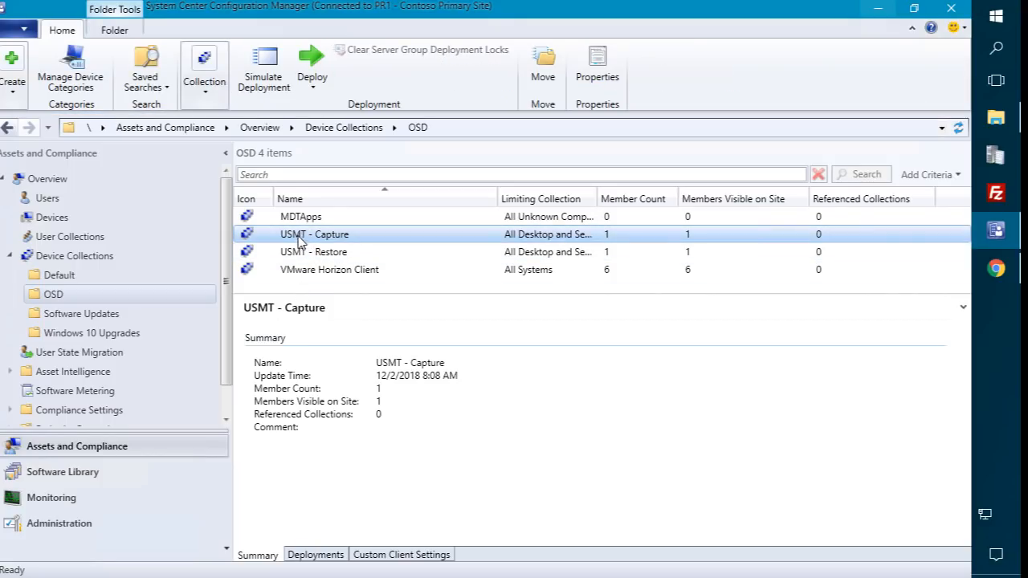
{"action": "right_click", "coordinate": [295, 234]}
{"action": "left_click", "coordinate": [122, 547]}
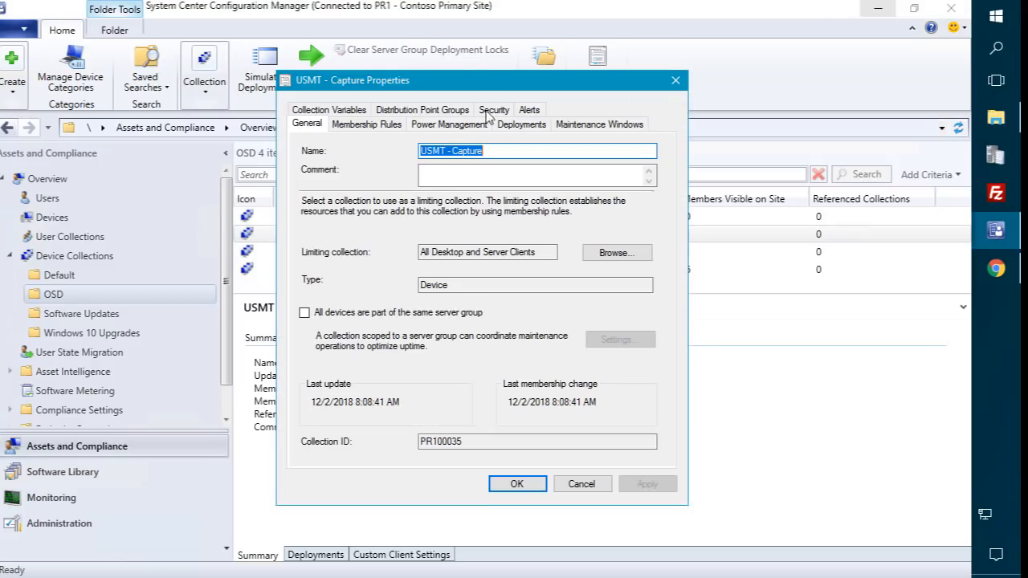
{"action": "left_click", "coordinate": [368, 124]}
{"action": "left_click", "coordinate": [406, 266]}
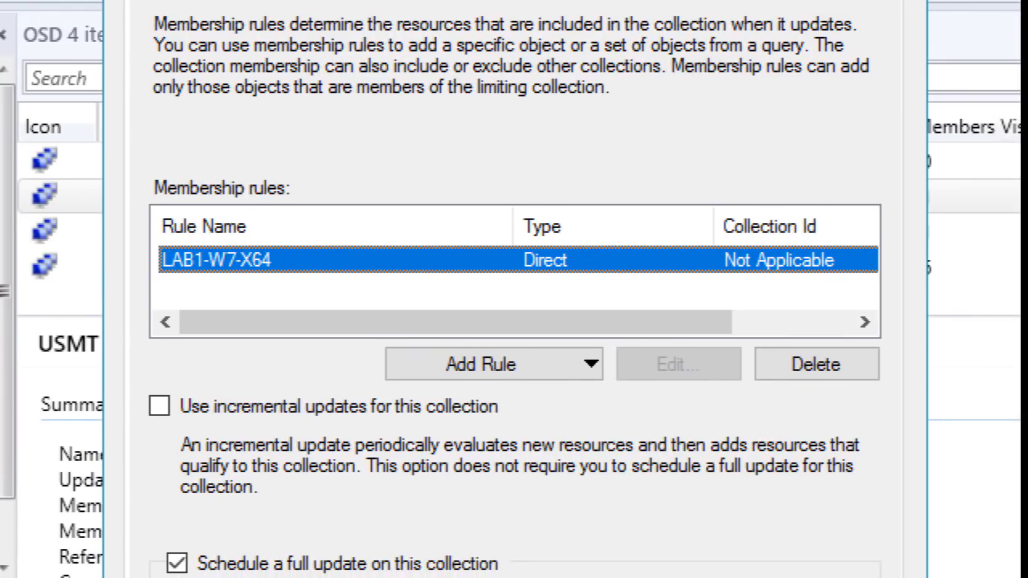
{"action": "mouse_move", "coordinate": [107, 205]}
{"action": "left_mouse_down"}
{"action": "mouse_move", "coordinate": [333, 241]}
{"action": "mouse_move", "coordinate": [882, 271]}
{"action": "mouse_move", "coordinate": [884, 281]}
{"action": "left_mouse_up"}
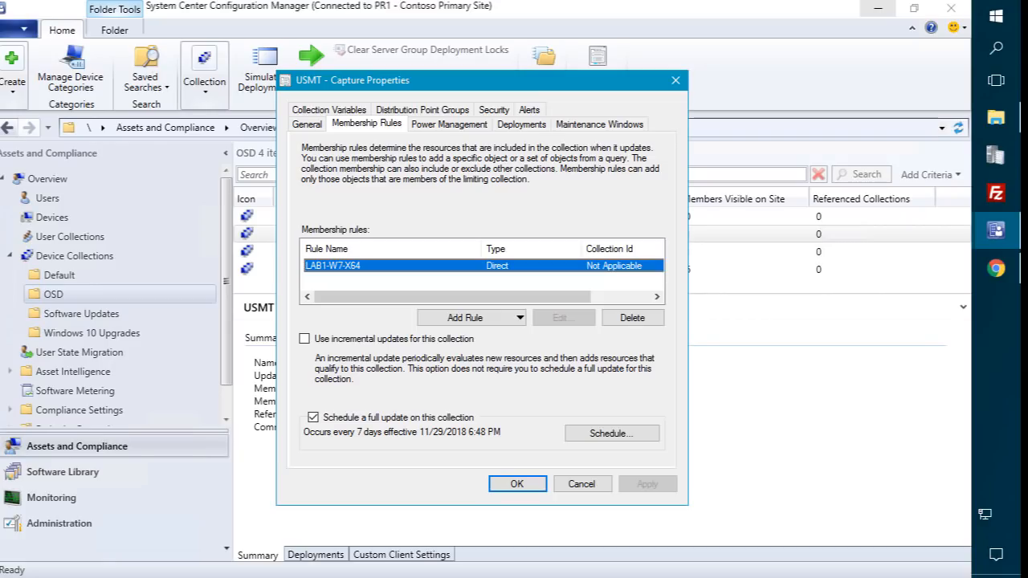
{"action": "left_click", "coordinate": [515, 487]}
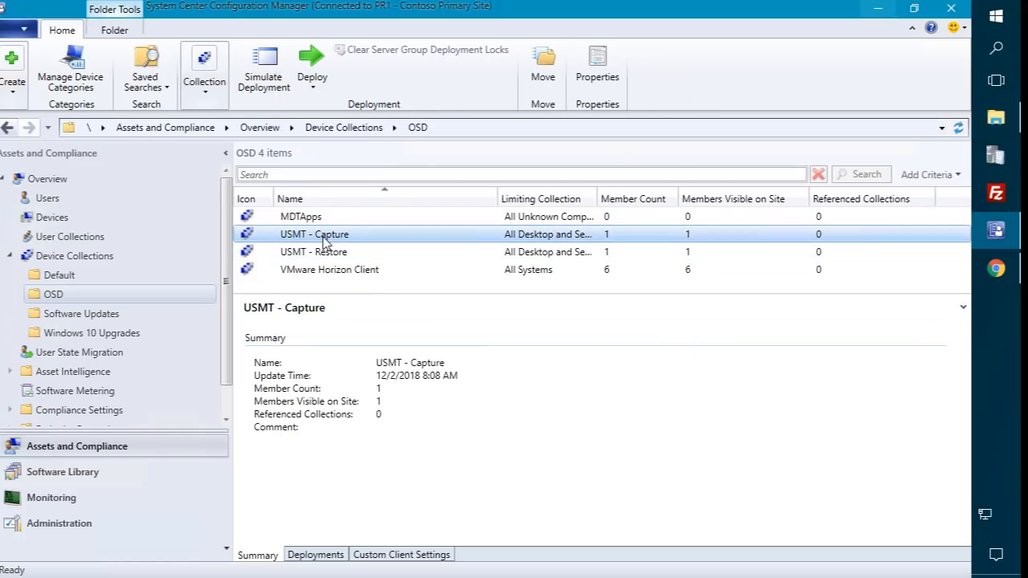
Step: Show the members of the "USMT - Capture" collection and notify LAB1-W7-X64 to download its computer policy
{"action": "double_click", "coordinate": [359, 235]}
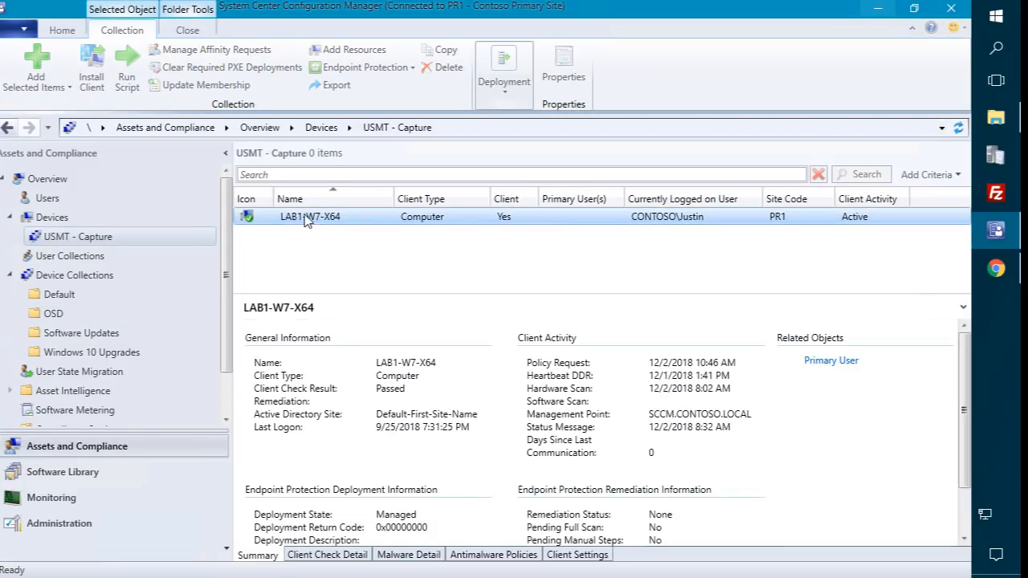
{"action": "right_click", "coordinate": [306, 221]}
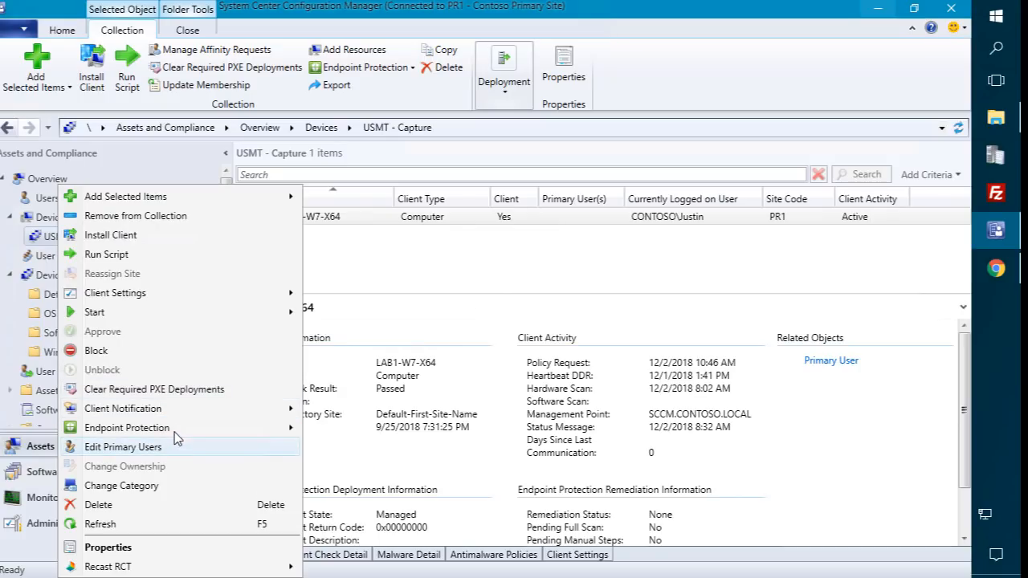
{"action": "mouse_move", "coordinate": [177, 414]}
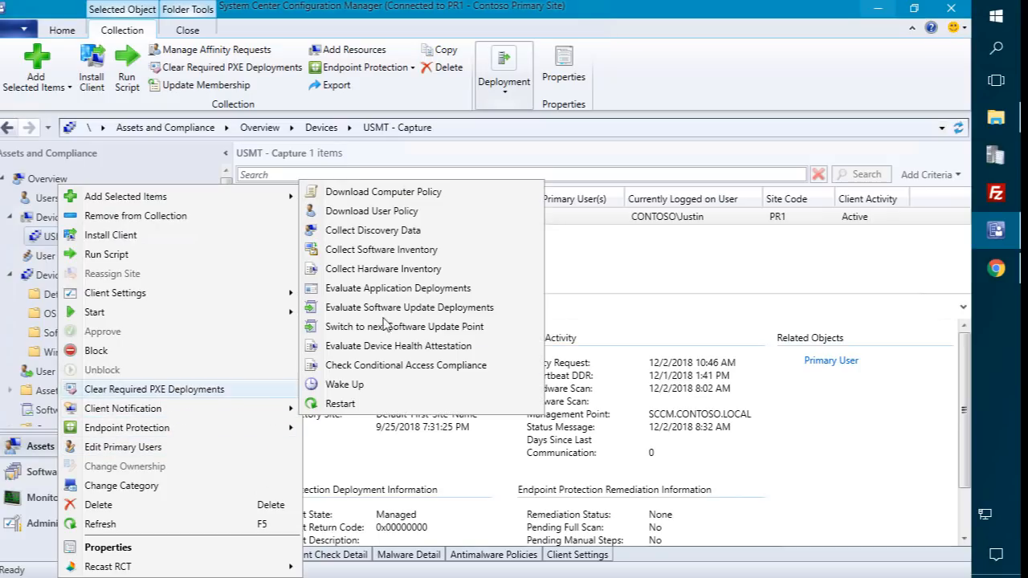
{"action": "left_click", "coordinate": [375, 193]}
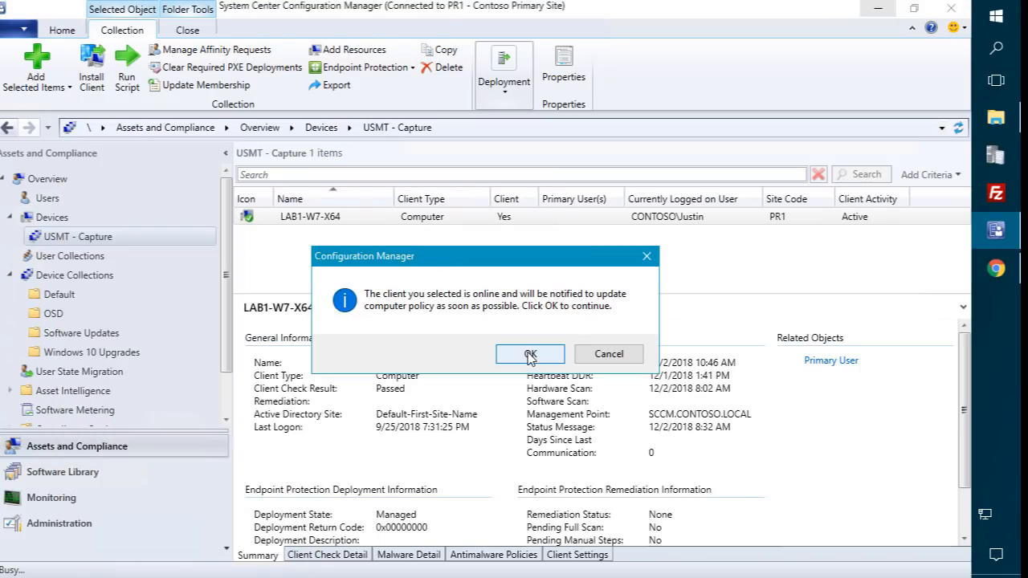
{"action": "left_click", "coordinate": [531, 355]}
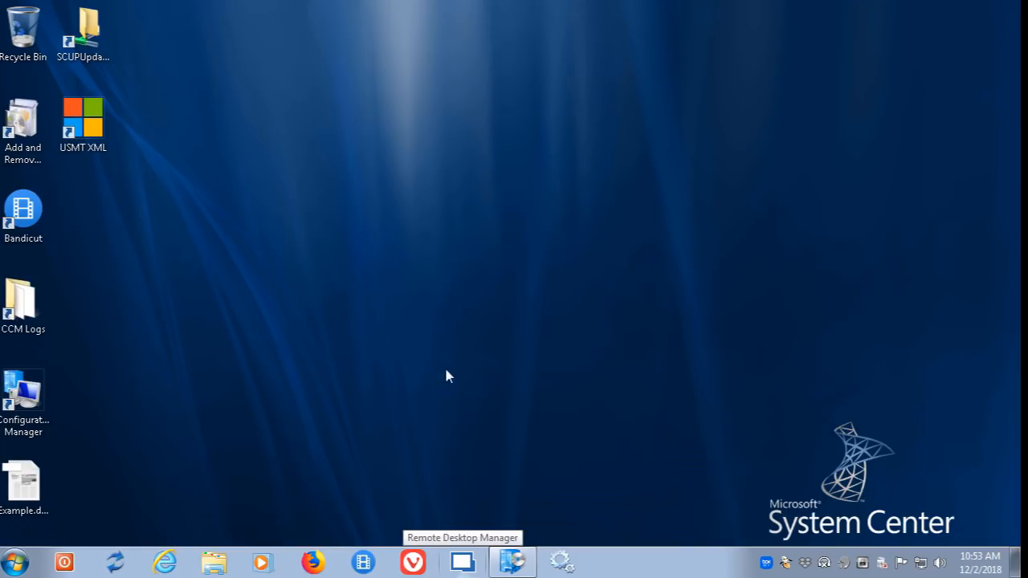
Step: In Software Center on the Windows 7 client, start installing "USMT - Capture" and clear its windows out of the way
{"action": "left_click", "coordinate": [515, 561]}
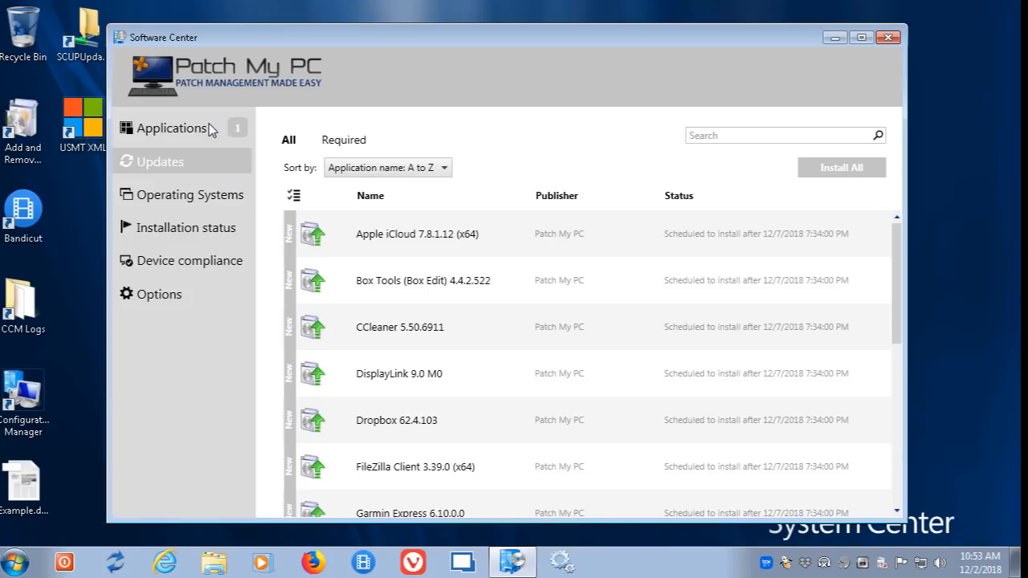
{"action": "left_click", "coordinate": [183, 132]}
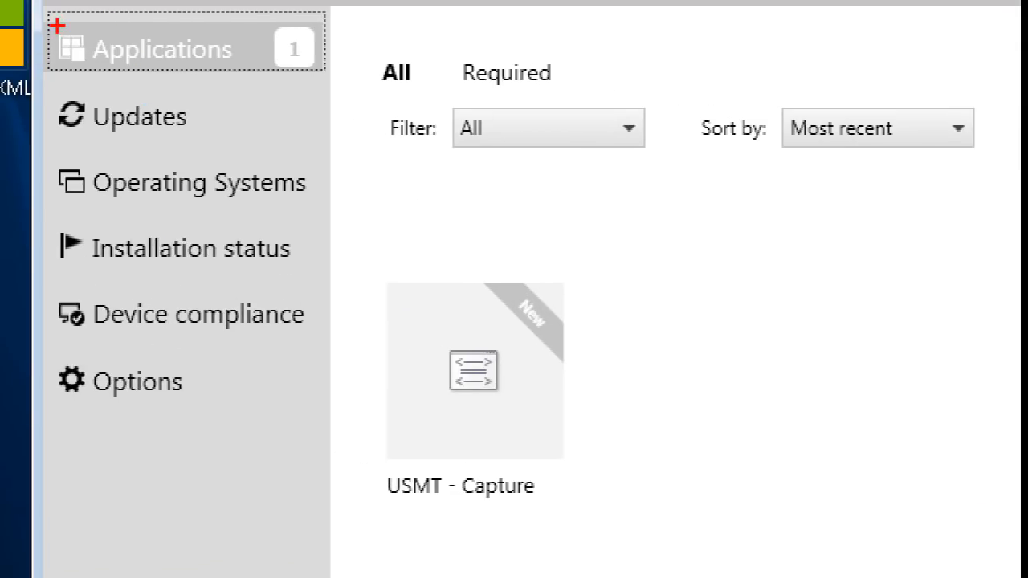
{"action": "mouse_move", "coordinate": [369, 259]}
{"action": "left_mouse_down"}
{"action": "mouse_move", "coordinate": [663, 550]}
{"action": "mouse_move", "coordinate": [628, 520]}
{"action": "mouse_move", "coordinate": [596, 512]}
{"action": "left_mouse_up"}
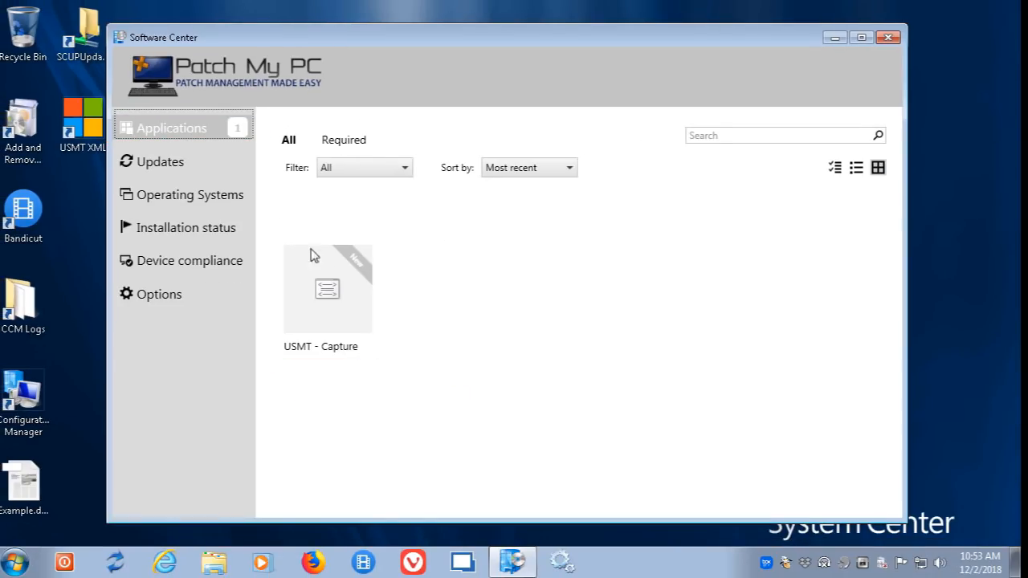
{"action": "left_click", "coordinate": [485, 371]}
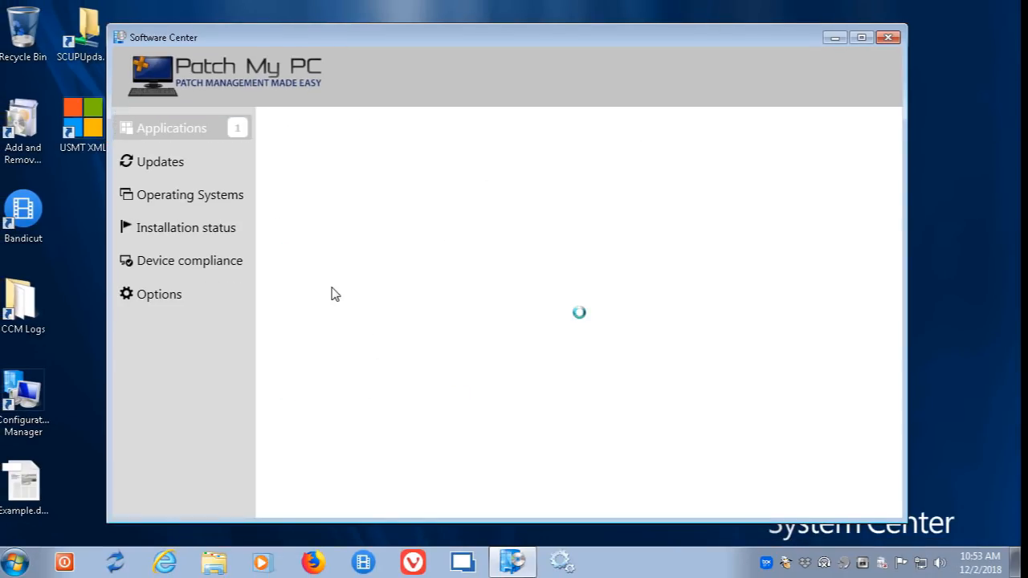
{"action": "left_click", "coordinate": [410, 228]}
{"action": "left_click_drag", "start_coordinate": [398, 36], "coordinate": [446, 36]}
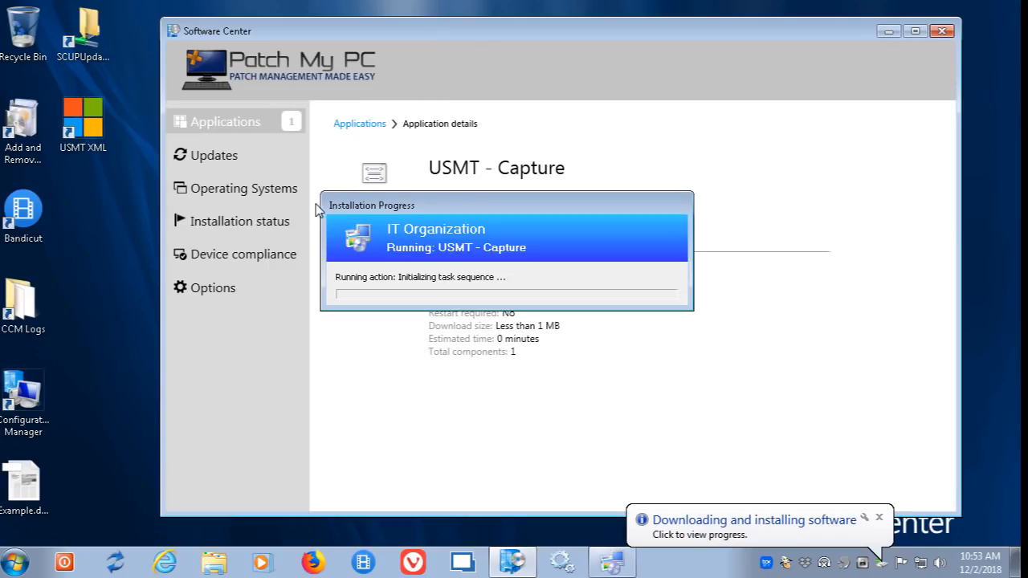
{"action": "left_click_drag", "start_coordinate": [412, 205], "coordinate": [165, 50]}
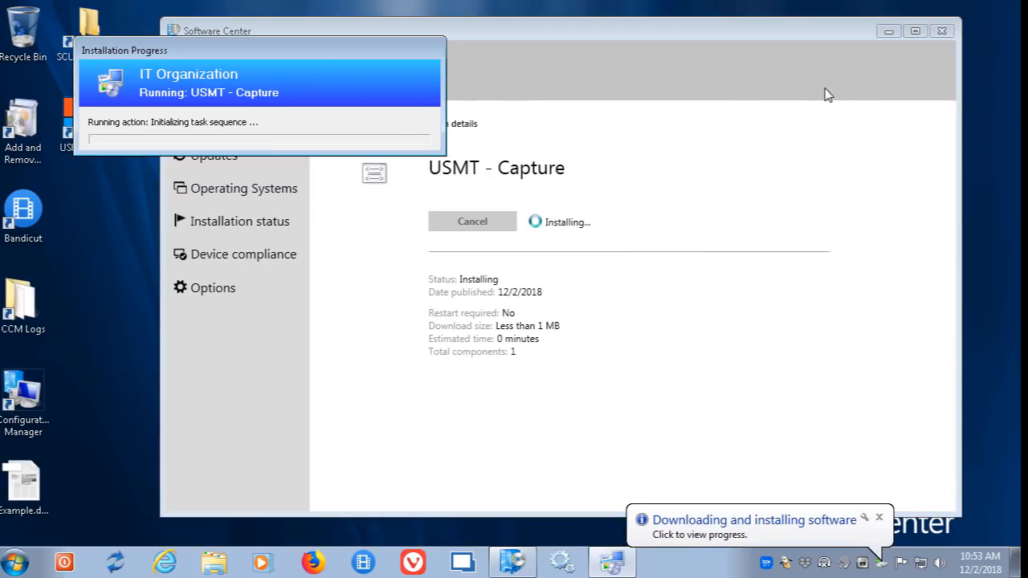
{"action": "left_click", "coordinate": [888, 32]}
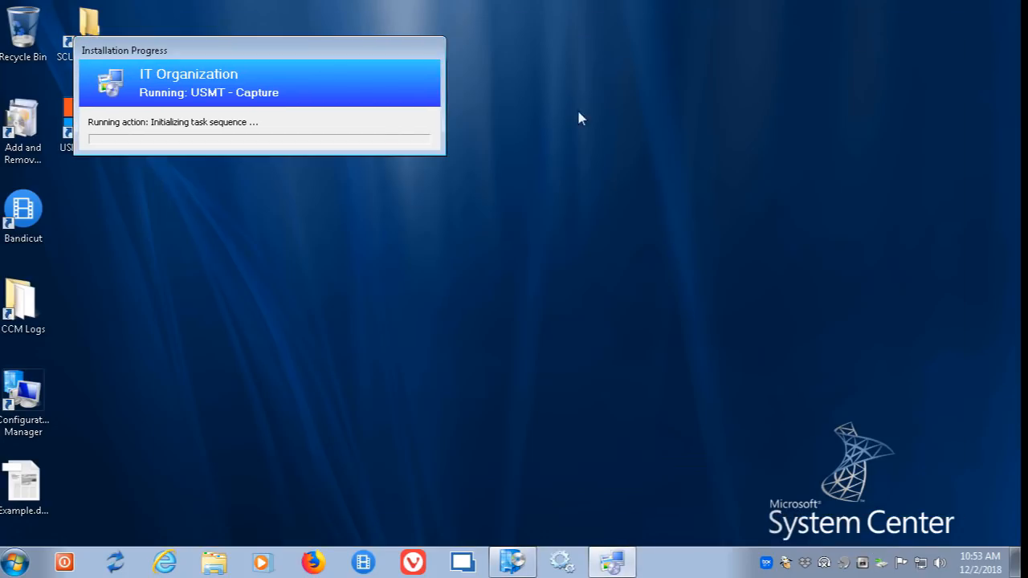
Step: Open smsts.log from the SMSTSLog folder inside the CCM logs and arrange the windows to follow the task sequence
{"action": "double_click", "coordinate": [27, 312]}
{"action": "key", "text": "super+Right"}
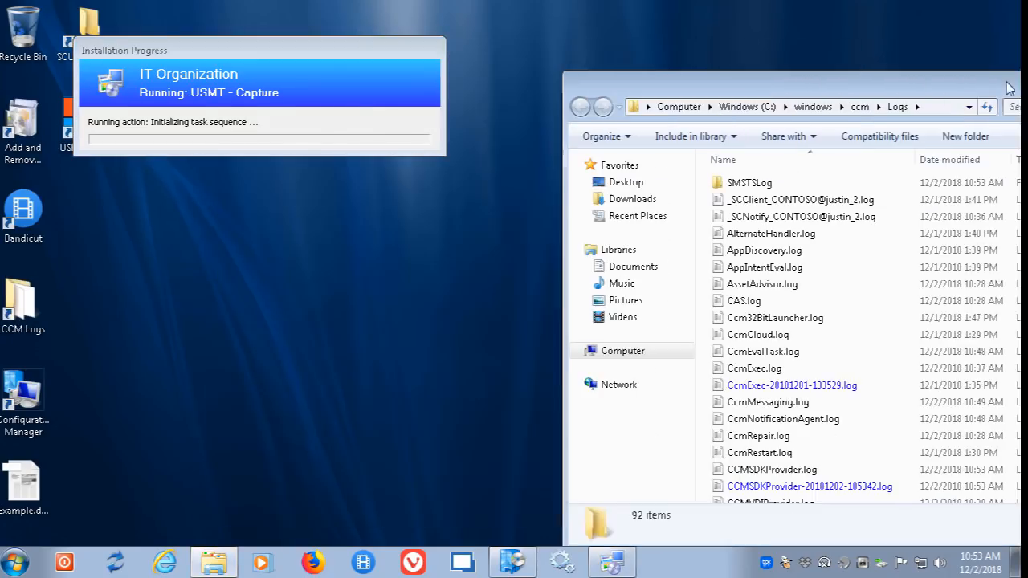
{"action": "left_click", "coordinate": [705, 115]}
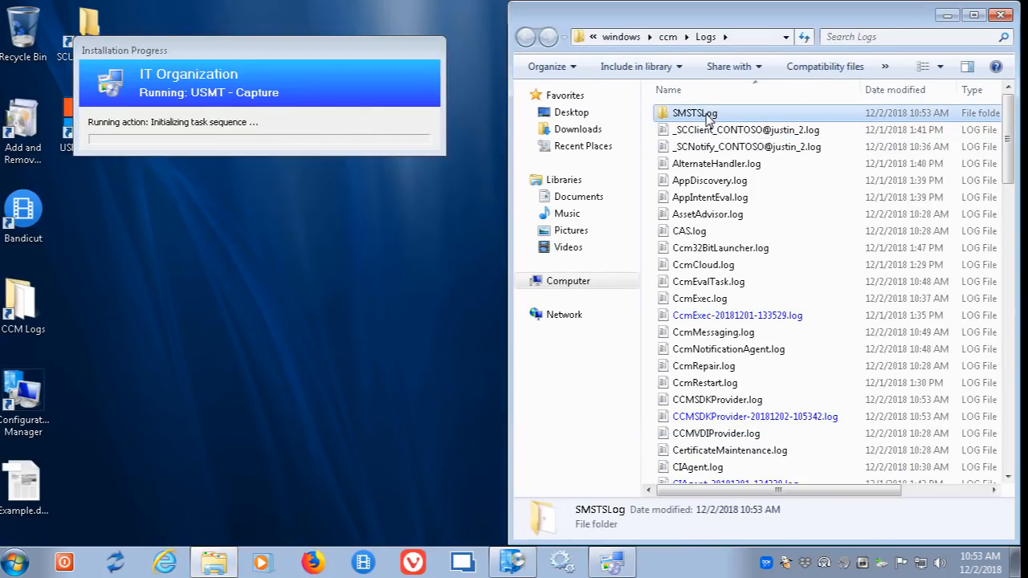
{"action": "double_click", "coordinate": [707, 115]}
{"action": "left_click_drag", "start_coordinate": [511, 208], "coordinate": [421, 216]}
{"action": "left_click_drag", "start_coordinate": [775, 95], "coordinate": [684, 93]}
{"action": "double_click", "coordinate": [604, 113]}
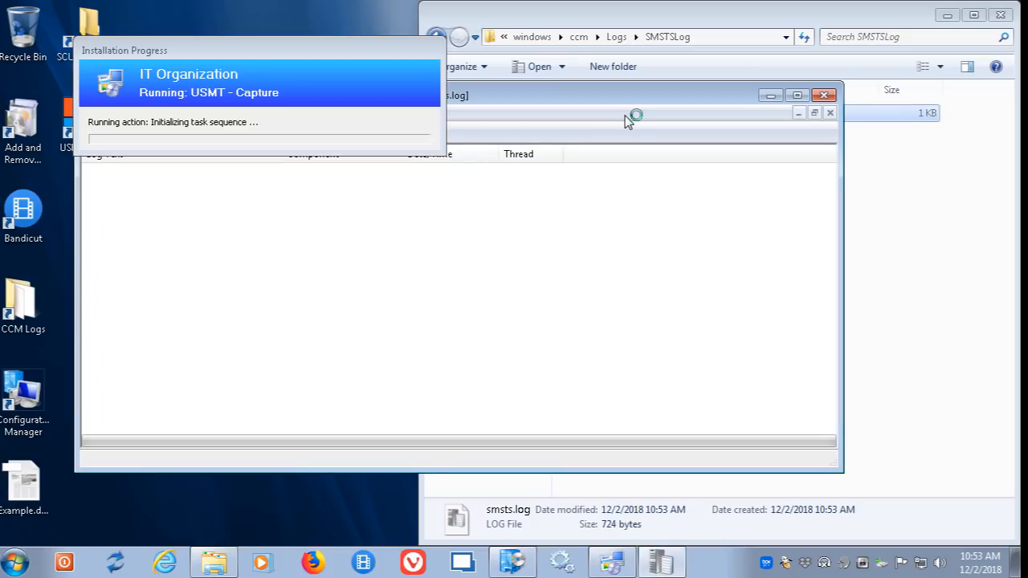
{"action": "mouse_move", "coordinate": [608, 104]}
{"action": "left_mouse_down"}
{"action": "mouse_move", "coordinate": [631, 144]}
{"action": "mouse_move", "coordinate": [615, 149]}
{"action": "left_mouse_up"}
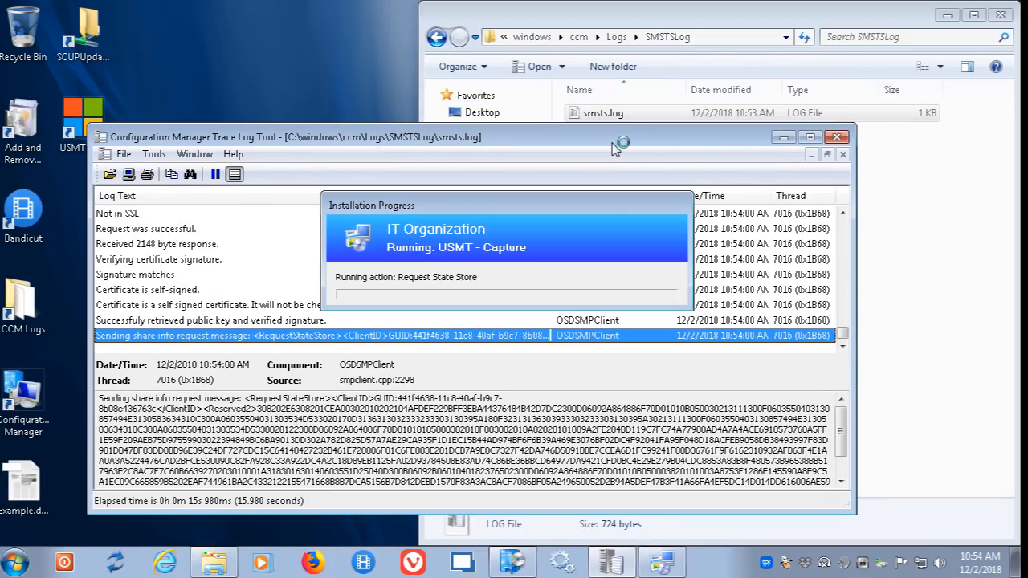
{"action": "left_click_drag", "start_coordinate": [582, 212], "coordinate": [341, 52]}
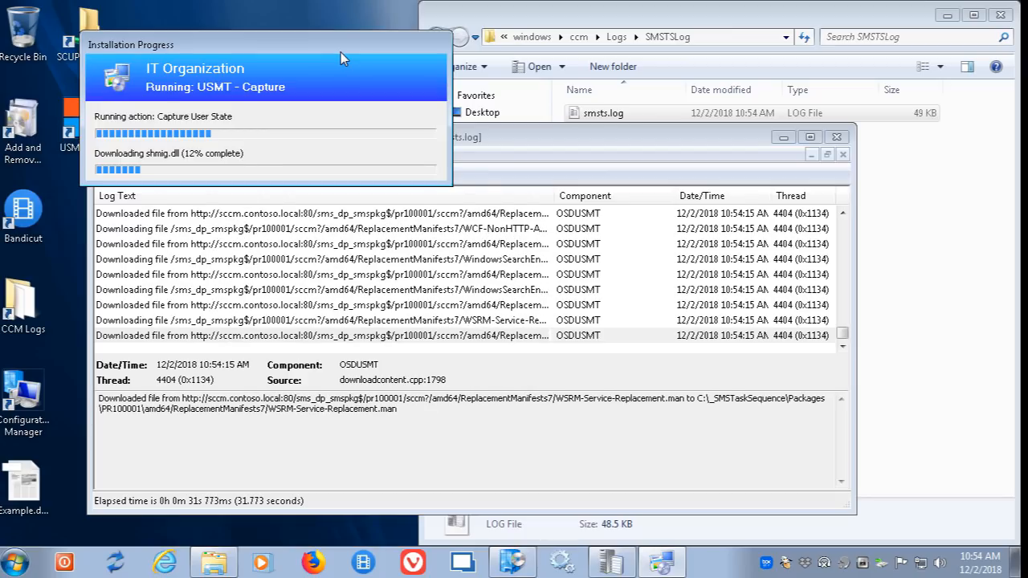
Step: Examine the scanstate.exe command line in smsts.log, including the state store path and the migdocs.xml and migapp.xml arguments
{"action": "left_click", "coordinate": [407, 417]}
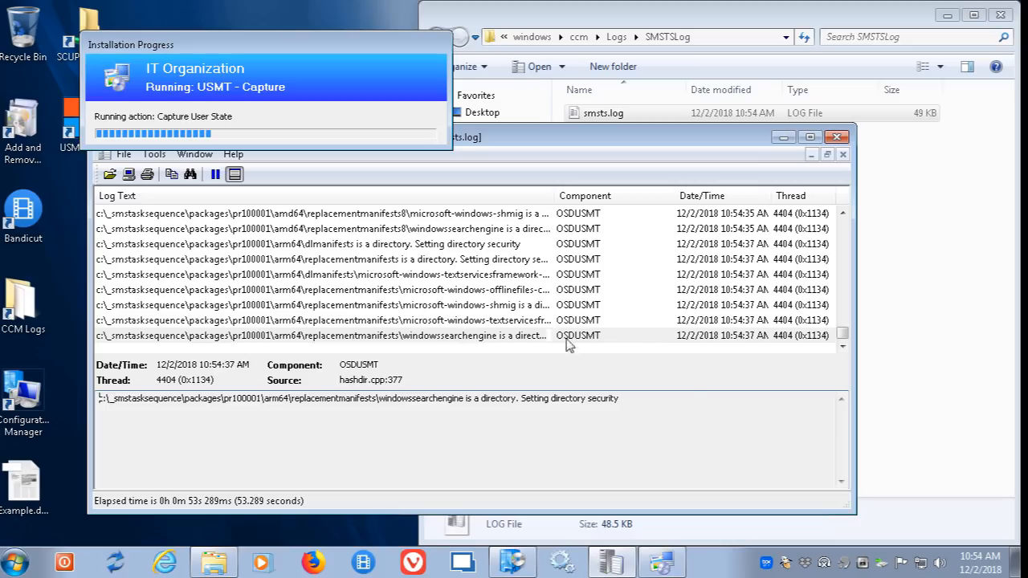
{"action": "left_click_drag", "start_coordinate": [857, 303], "coordinate": [773, 303]}
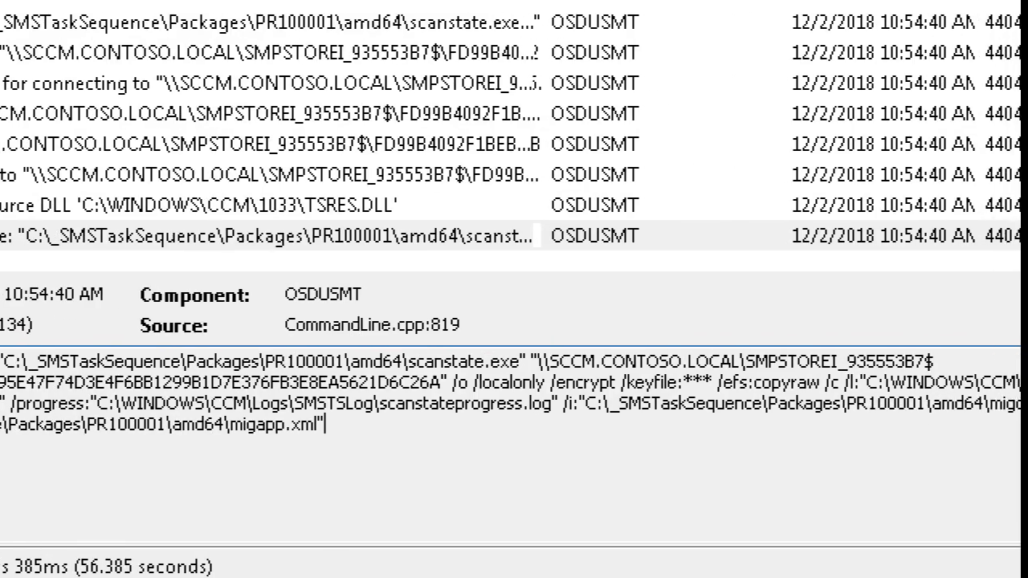
{"action": "mouse_move", "coordinate": [322, 350]}
{"action": "left_mouse_down"}
{"action": "mouse_move", "coordinate": [603, 363]}
{"action": "mouse_move", "coordinate": [877, 353]}
{"action": "mouse_move", "coordinate": [877, 368]}
{"action": "left_mouse_up"}
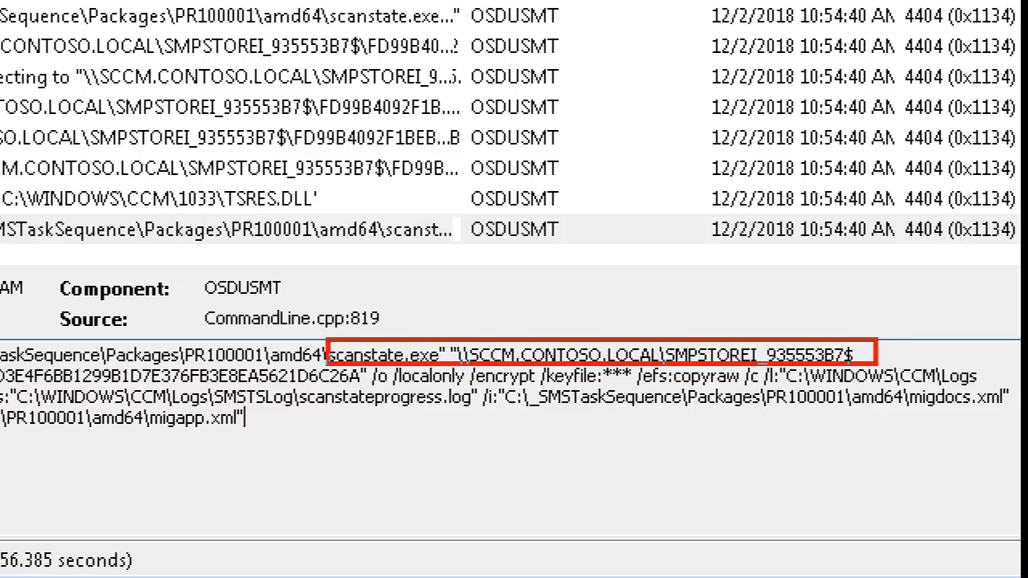
{"action": "mouse_move", "coordinate": [360, 387]}
{"action": "left_mouse_down"}
{"action": "mouse_move", "coordinate": [202, 361]}
{"action": "mouse_move", "coordinate": [1, 347]}
{"action": "mouse_move", "coordinate": [2, 364]}
{"action": "mouse_move", "coordinate": [1, 354]}
{"action": "left_mouse_up"}
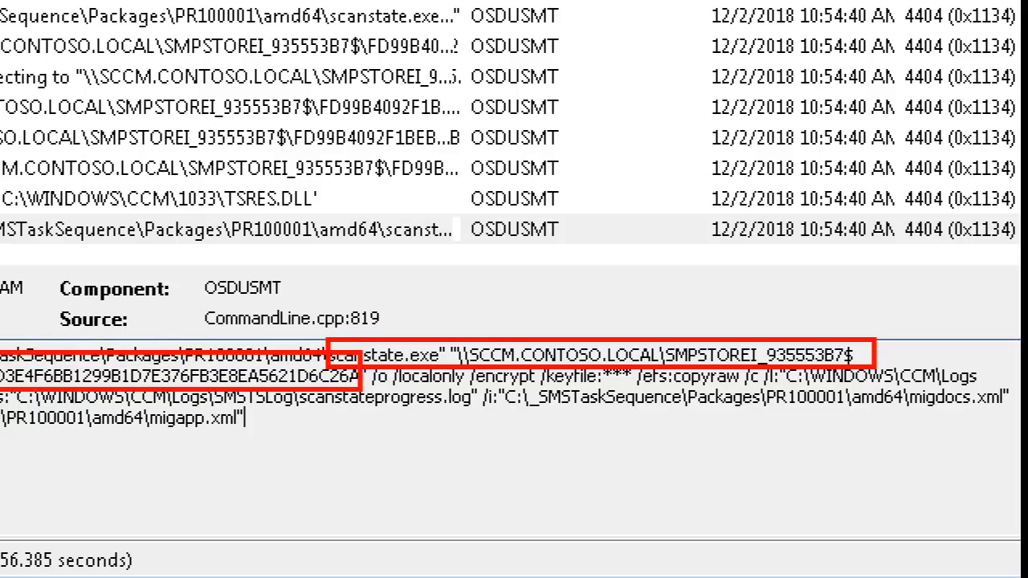
{"action": "left_click_drag", "start_coordinate": [261, 434], "coordinate": [127, 407]}
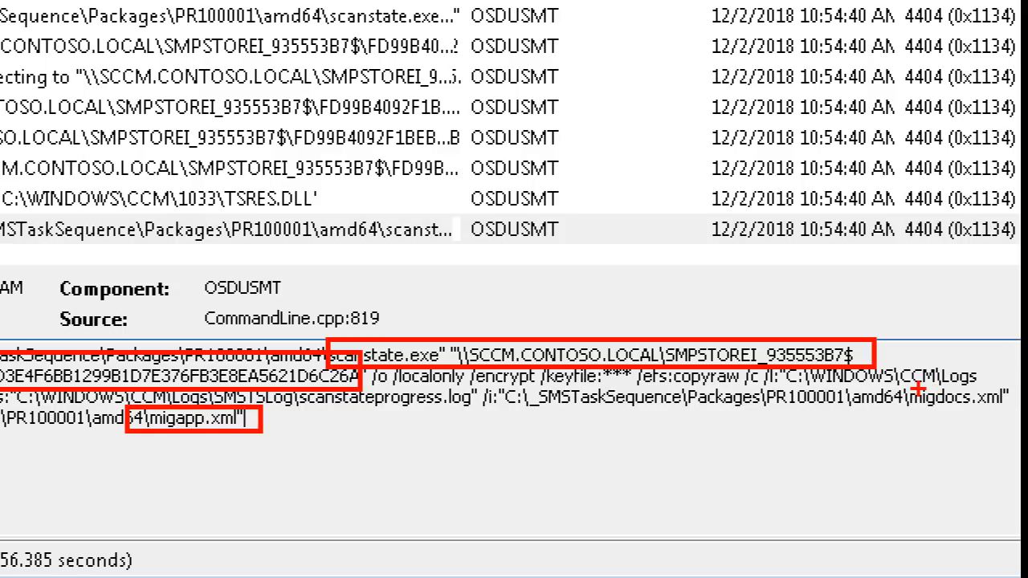
{"action": "left_click_drag", "start_coordinate": [899, 383], "coordinate": [977, 410]}
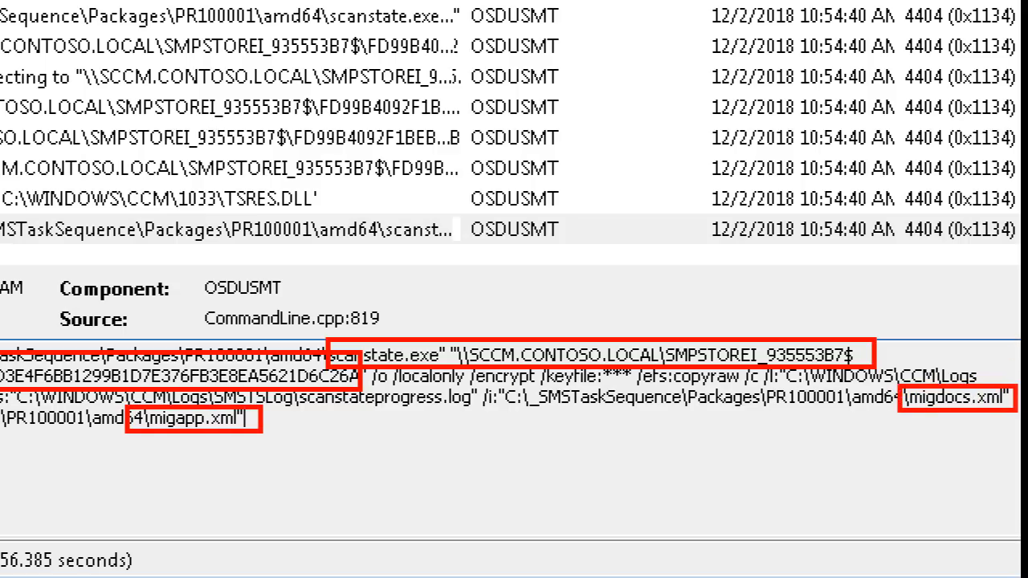
{"action": "key", "text": "Escape"}
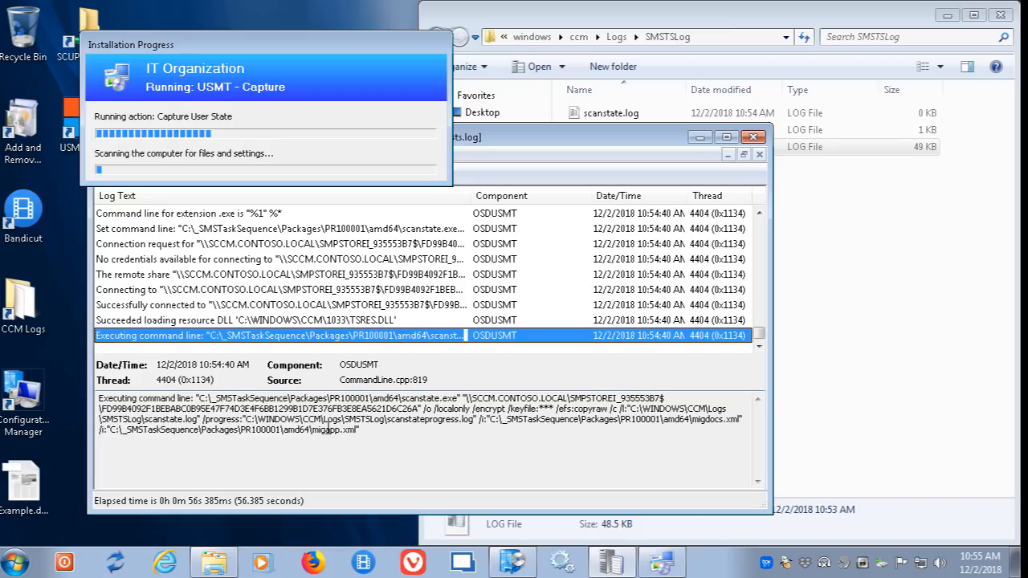
Step: Copy the state store network path from the scanstate command line and open that folder in a separate Explorer window
{"action": "left_click", "coordinate": [415, 410]}
{"action": "double_click", "coordinate": [415, 410]}
{"action": "left_click", "coordinate": [416, 410]}
{"action": "left_click_drag", "start_coordinate": [415, 410], "coordinate": [474, 399]}
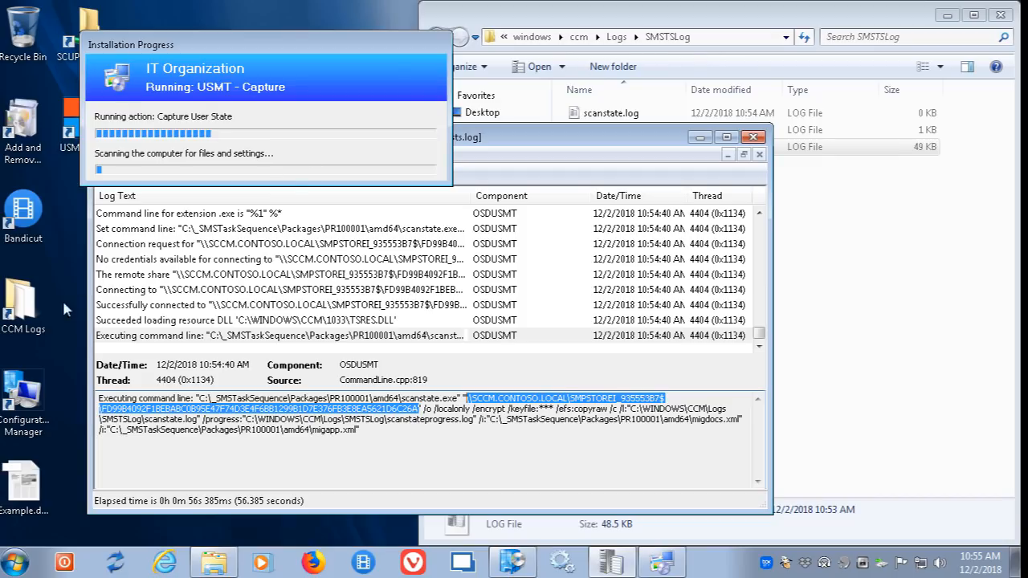
{"action": "double_click", "coordinate": [24, 309]}
{"action": "left_click", "coordinate": [607, 100]}
{"action": "key", "text": "ctrl+v"}
{"action": "key", "text": "Return"}
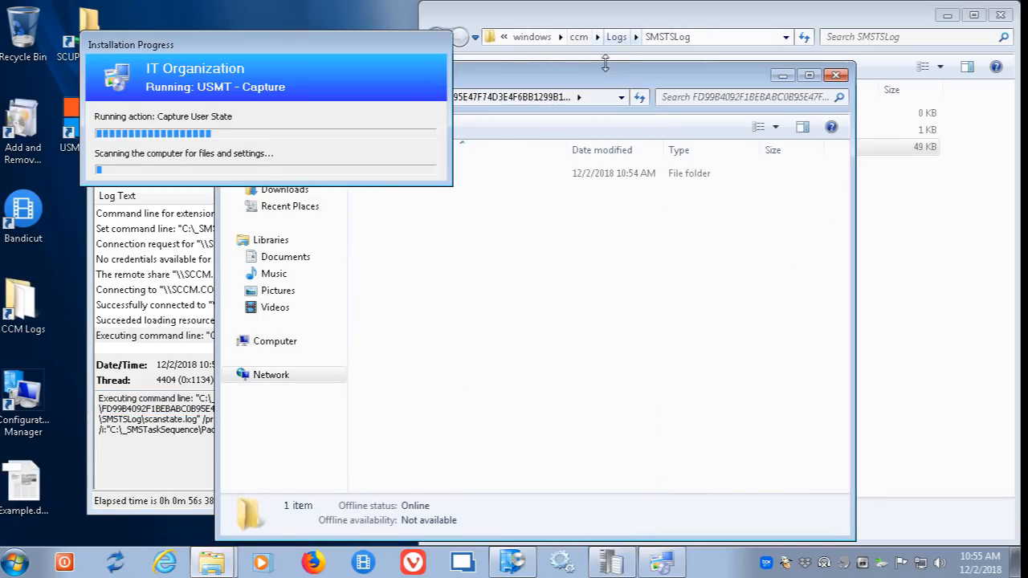
{"action": "left_click_drag", "start_coordinate": [586, 80], "coordinate": [437, 234]}
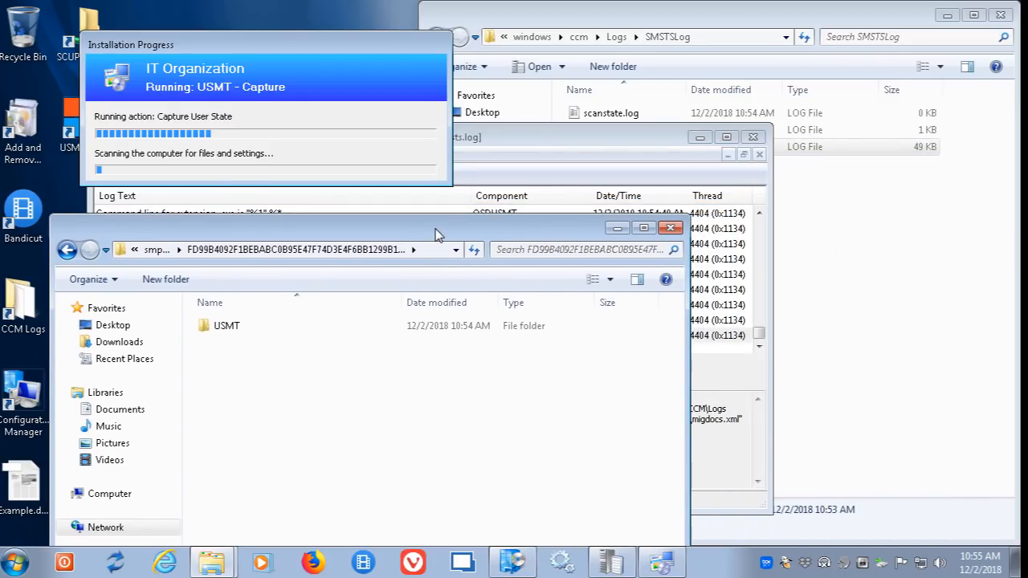
Step: Open scanstate.log from the SMSTSLog folder in the trace log viewer
{"action": "left_click", "coordinate": [821, 302]}
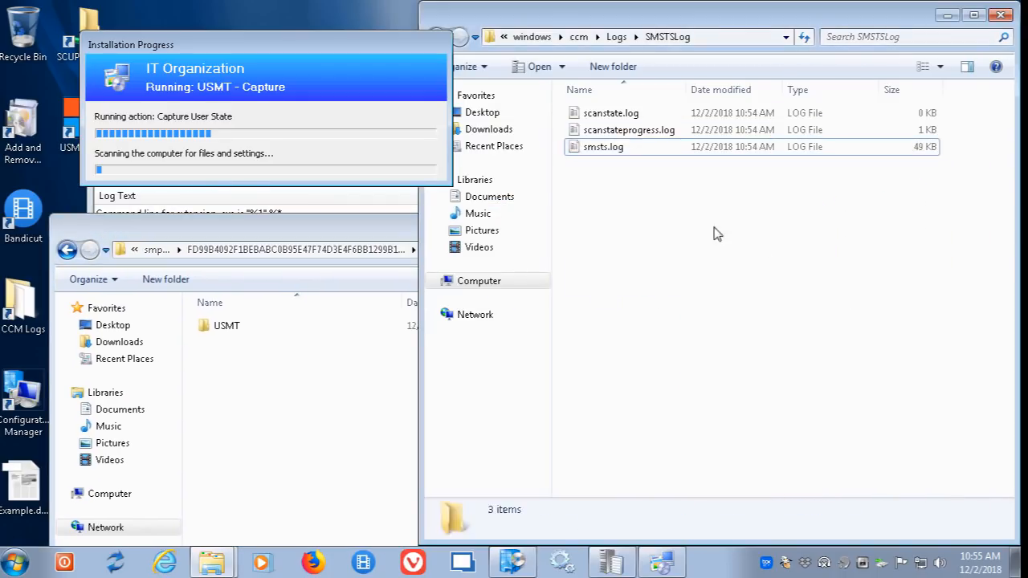
{"action": "double_click", "coordinate": [612, 115]}
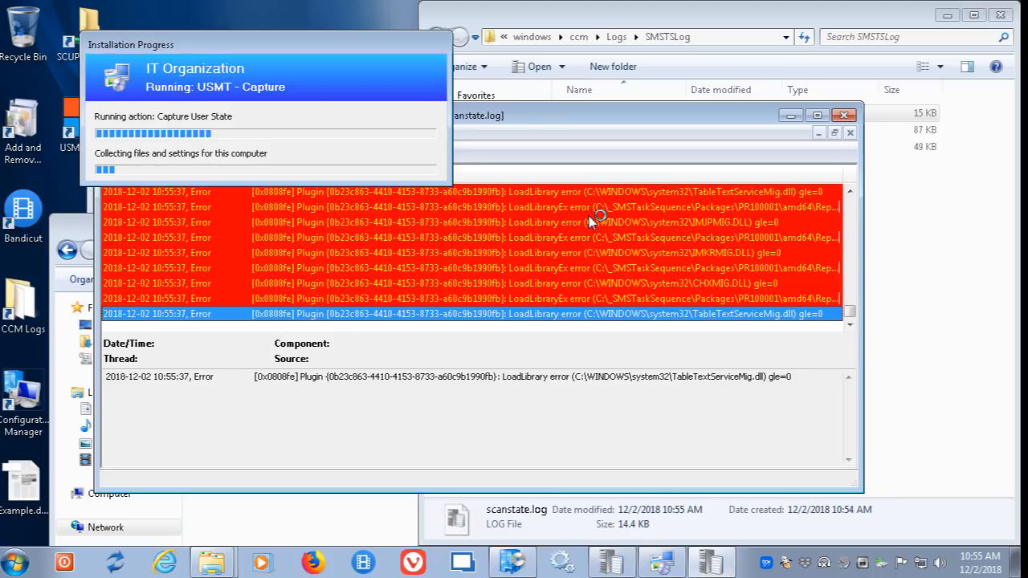
Step: Enlarge the scanstate.log viewer to examine the live entries, and minimize it with the installation progress dialog moved aside
{"action": "left_click_drag", "start_coordinate": [396, 52], "coordinate": [705, 40]}
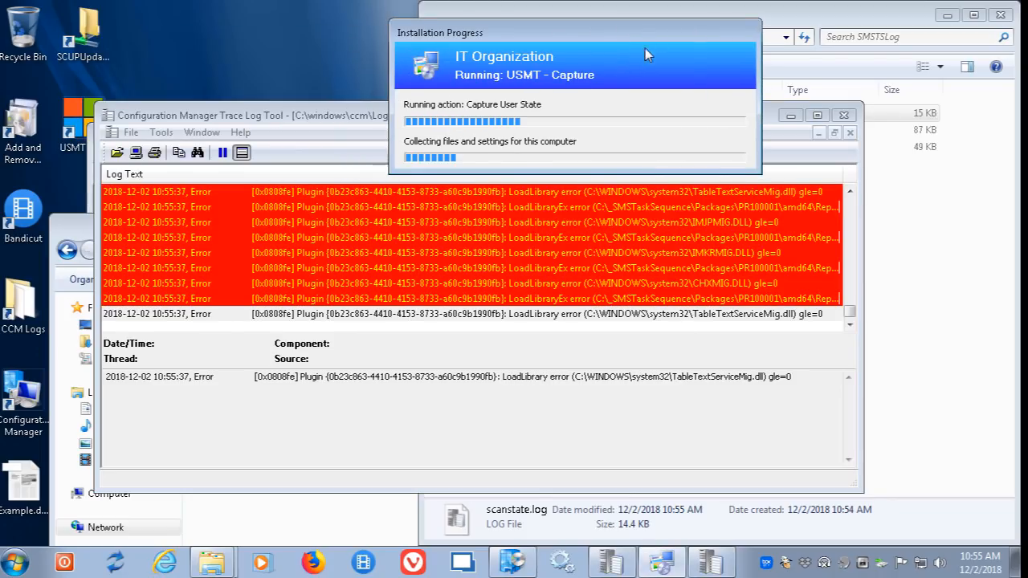
{"action": "left_click", "coordinate": [817, 115]}
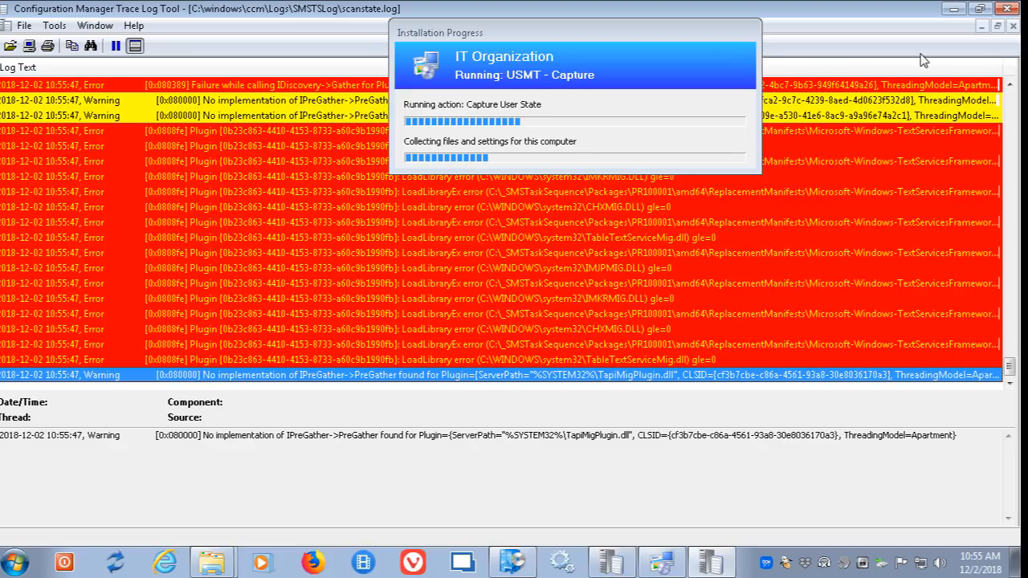
{"action": "left_click", "coordinate": [954, 8]}
{"action": "mouse_move", "coordinate": [665, 28]}
{"action": "left_mouse_down"}
{"action": "mouse_move", "coordinate": [481, 36]}
{"action": "mouse_move", "coordinate": [311, 26]}
{"action": "left_mouse_up"}
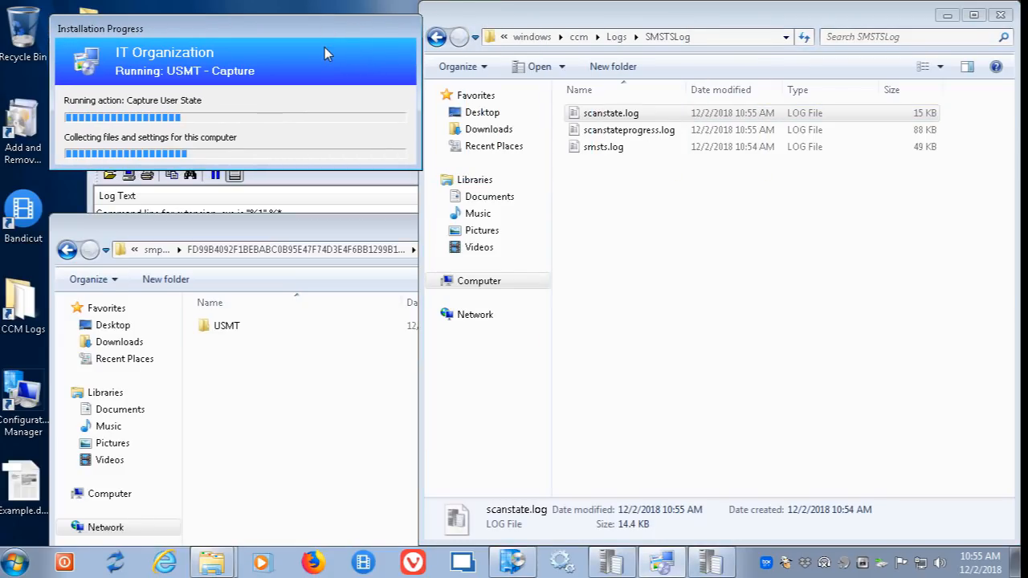
{"action": "left_click", "coordinate": [623, 114]}
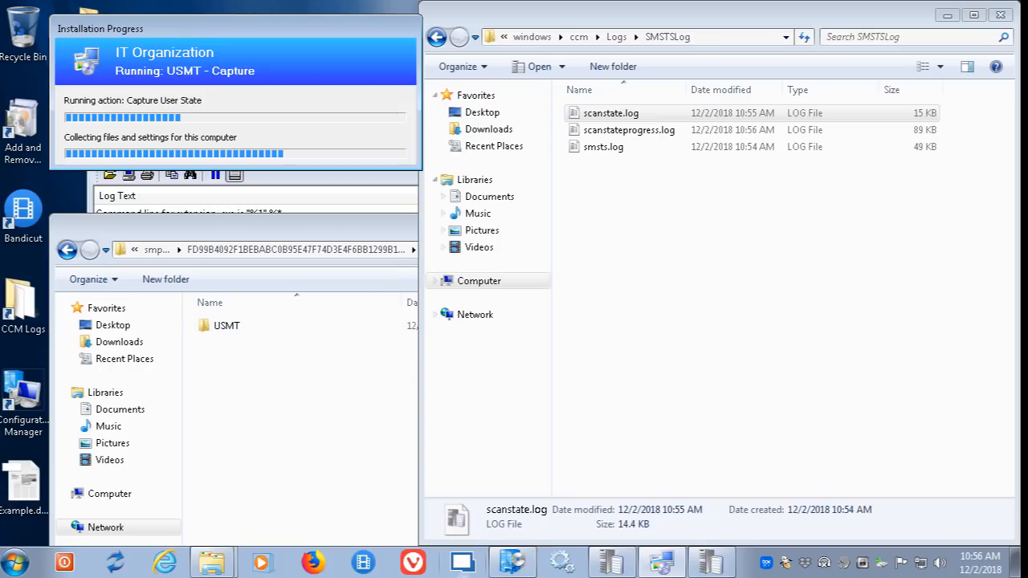
Step: Open the Documents library and select all of its files to review the user data being captured
{"action": "left_click", "coordinate": [680, 275]}
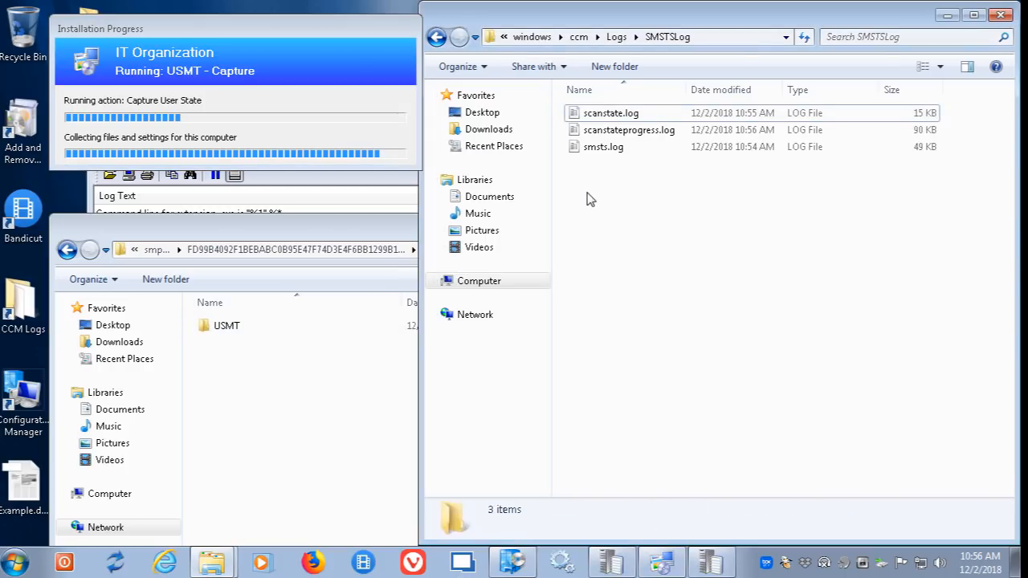
{"action": "left_click", "coordinate": [490, 197]}
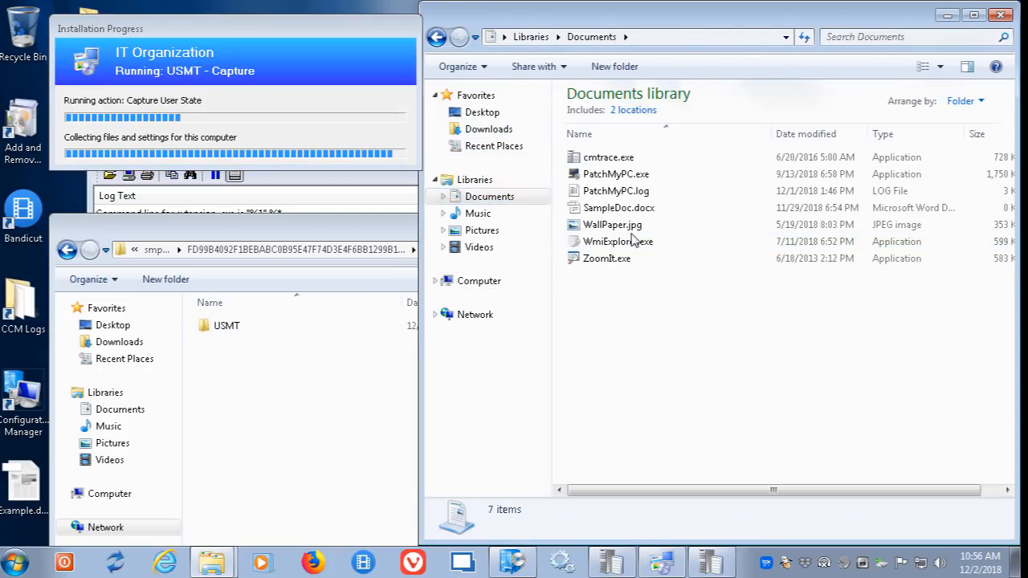
{"action": "left_click_drag", "start_coordinate": [685, 313], "coordinate": [567, 127]}
Step: Bring the state store folder window forward, and clear the desktop by minimizing it and the Documents window
{"action": "left_click", "coordinate": [384, 418]}
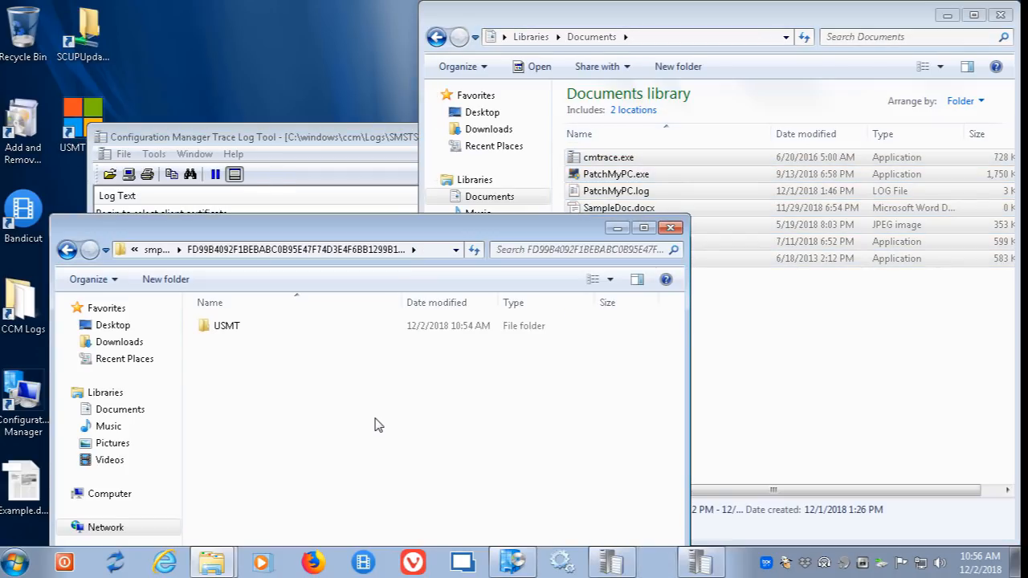
{"action": "left_click_drag", "start_coordinate": [127, 228], "coordinate": [264, 110]}
{"action": "left_click_drag", "start_coordinate": [67, 522], "coordinate": [3, 13]}
{"action": "left_click", "coordinate": [153, 95]}
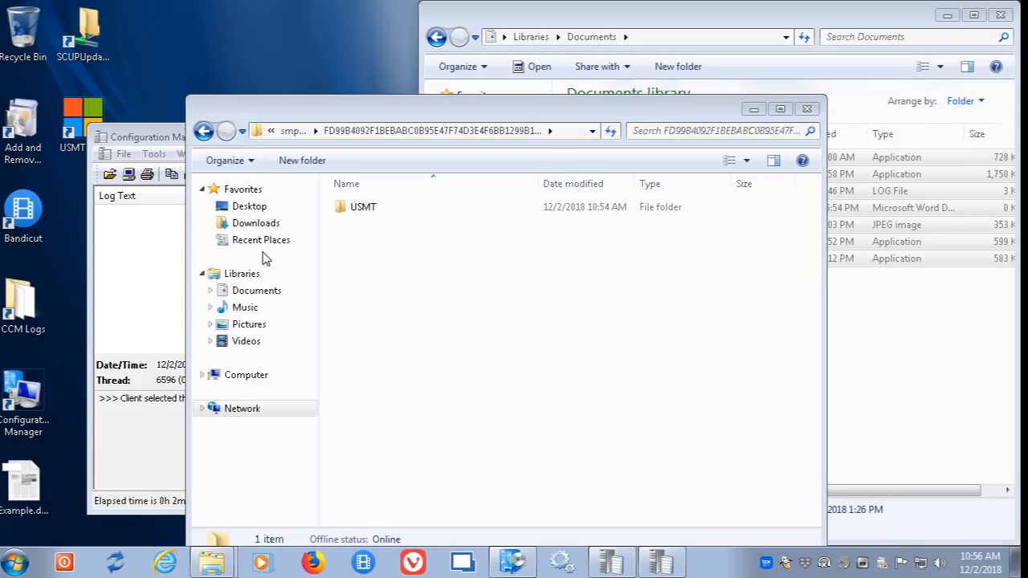
{"action": "left_click", "coordinate": [947, 15]}
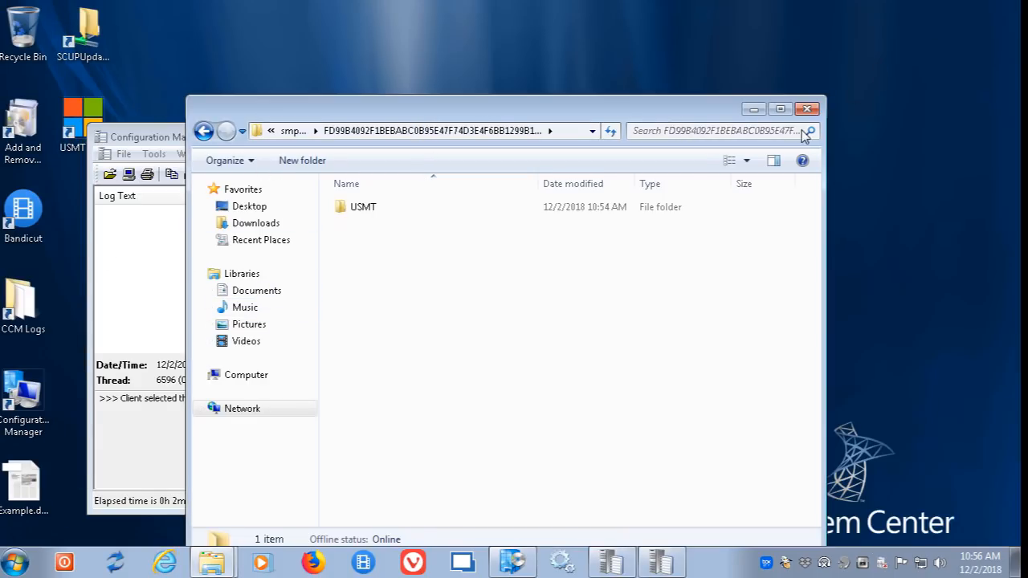
{"action": "left_click", "coordinate": [753, 108]}
{"action": "left_click", "coordinate": [747, 137]}
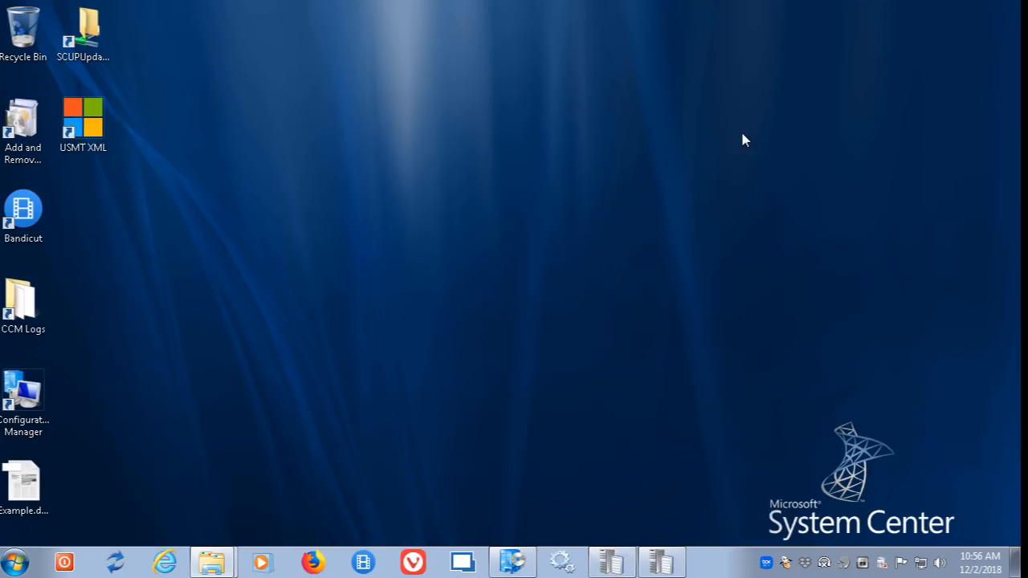
Step: Review the Internet Explorer favorites by opening the Custom XML Examples page from the favorites bar, and close the browser
{"action": "left_click", "coordinate": [165, 563]}
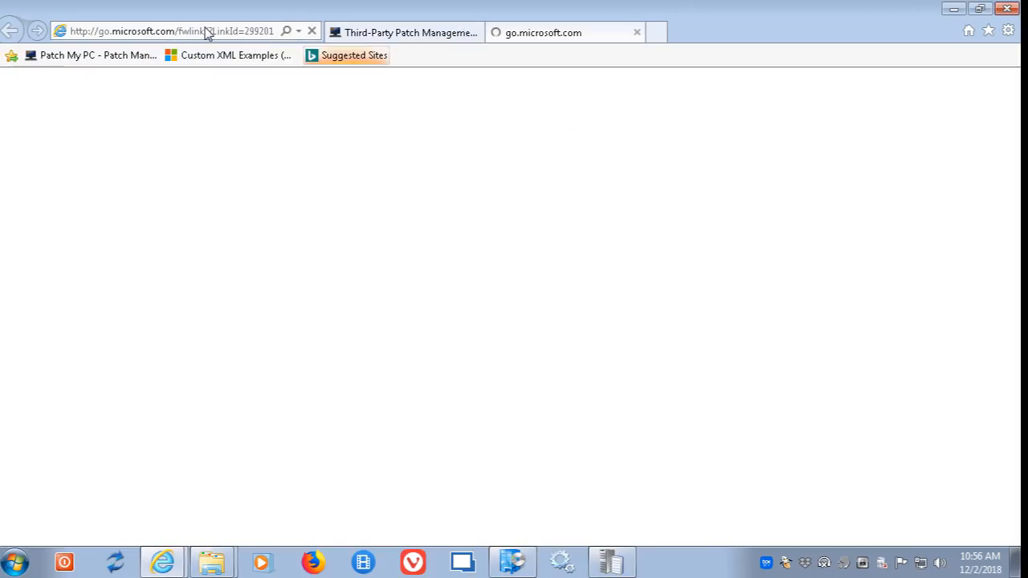
{"action": "middle_click", "coordinate": [509, 36]}
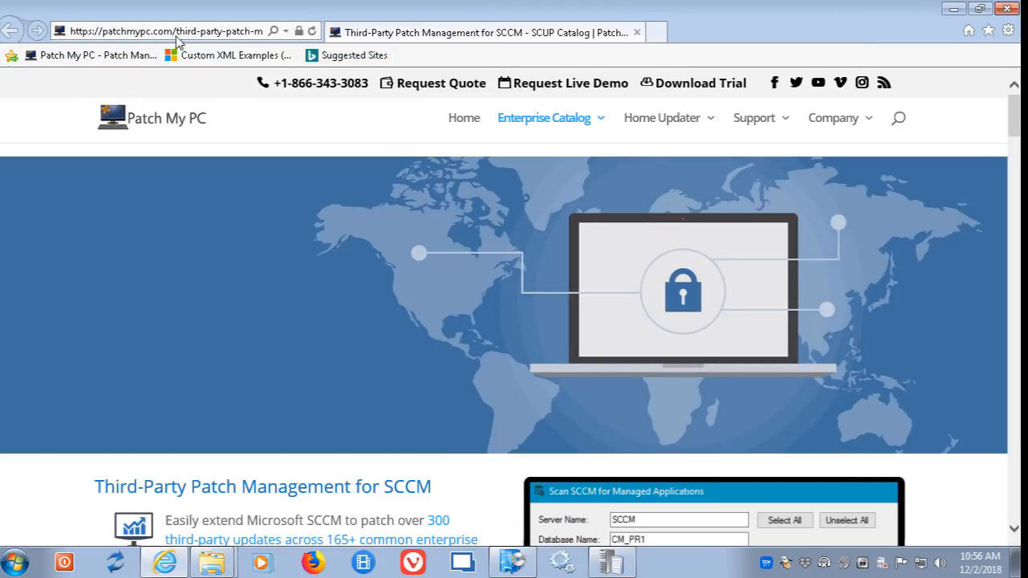
{"action": "left_click", "coordinate": [209, 57]}
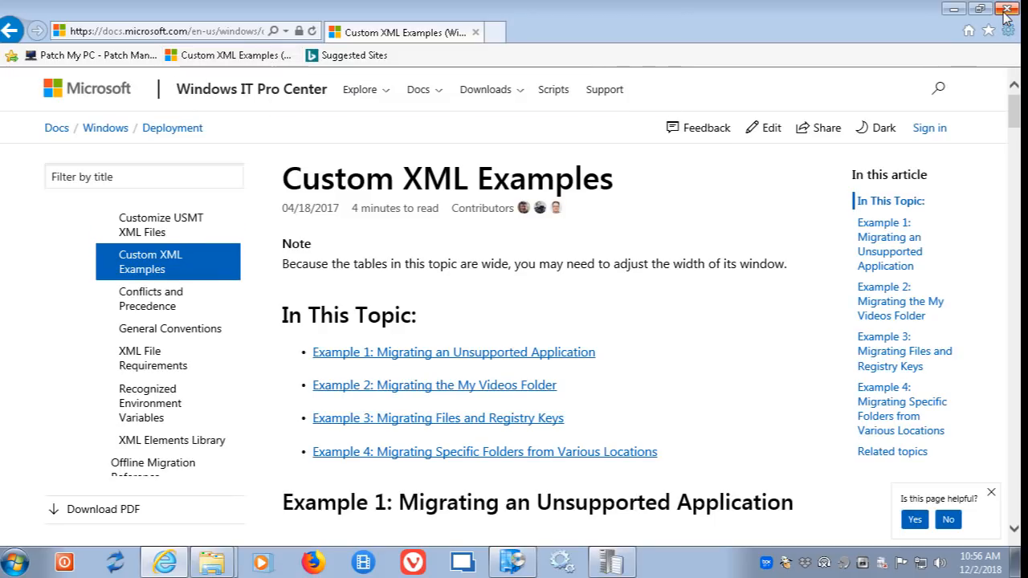
{"action": "left_click", "coordinate": [1006, 8]}
Step: Check the USMT - Capture status in Software Center and inspect the state store's USMT folder for the captured migration file
{"action": "left_click", "coordinate": [522, 565]}
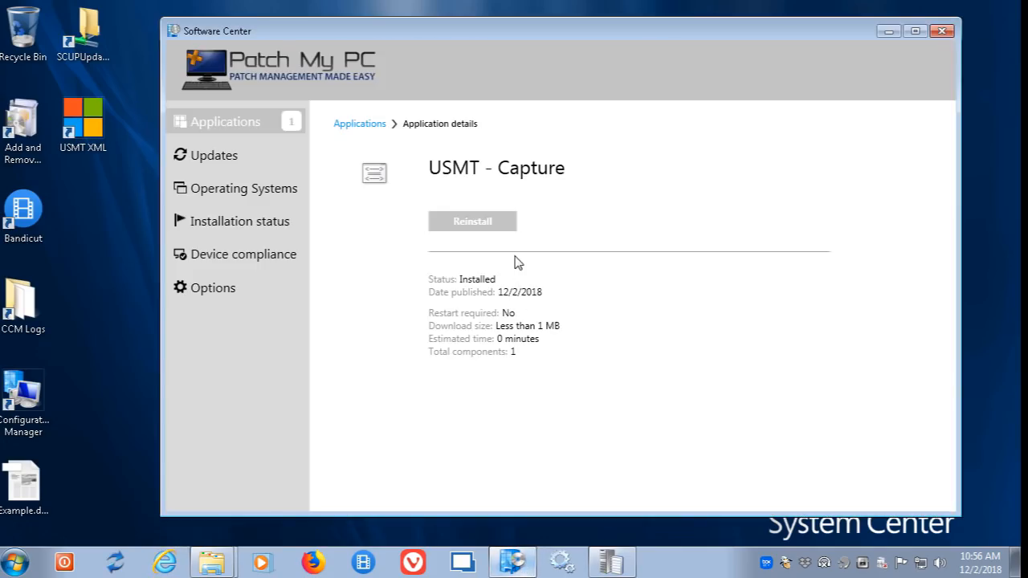
{"action": "mouse_move", "coordinate": [233, 566]}
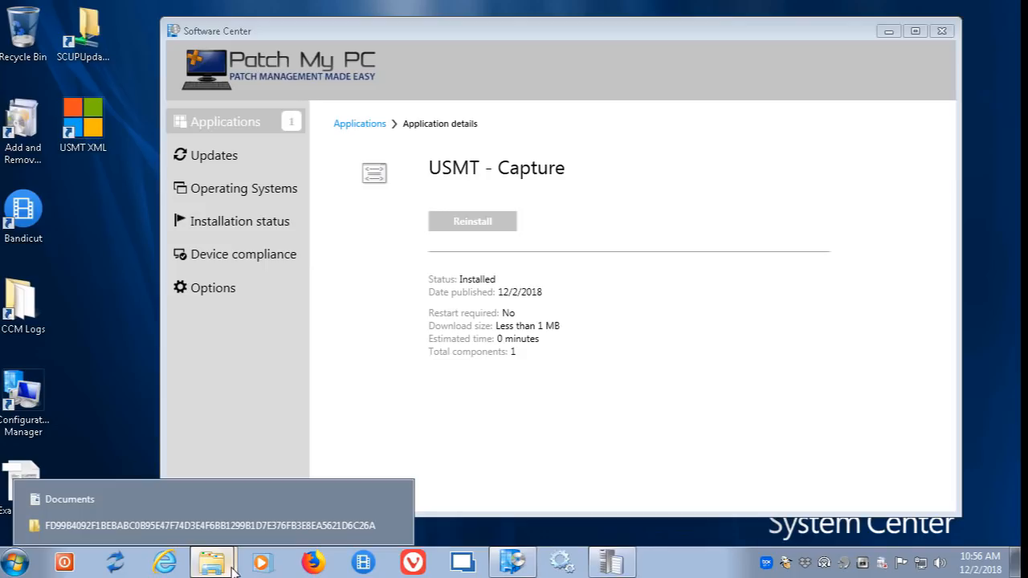
{"action": "left_click", "coordinate": [286, 526]}
{"action": "double_click", "coordinate": [401, 209]}
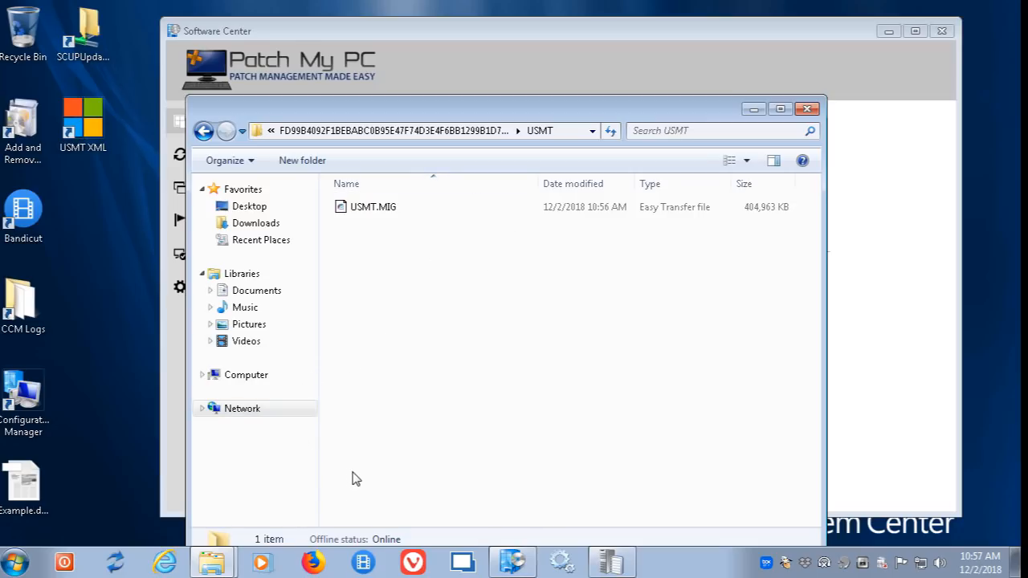
{"action": "left_click", "coordinate": [810, 110]}
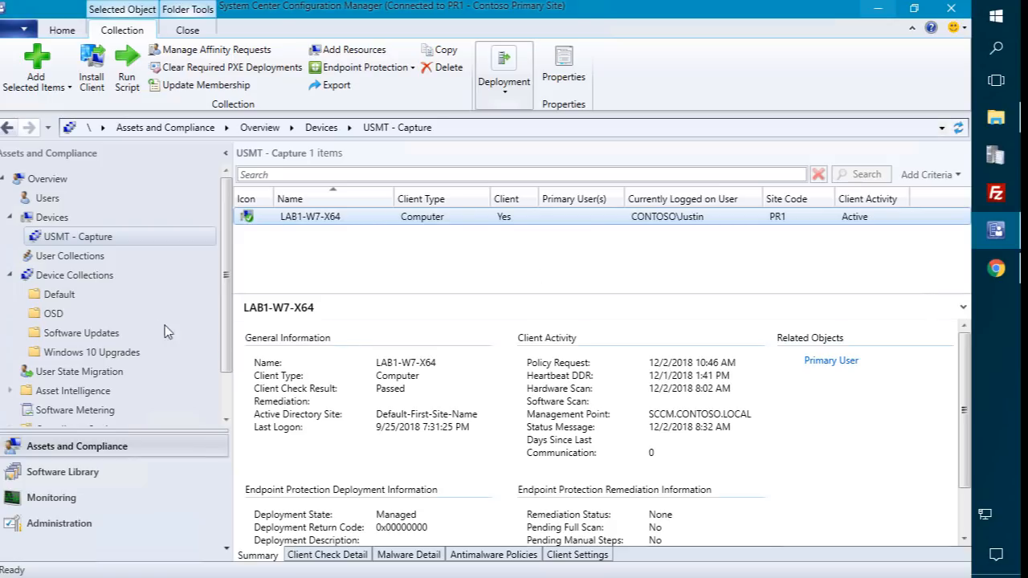
Step: Create a new custom task sequence named USMT - Restore in the Configuration Manager console's USMT task sequence folder
{"action": "left_click", "coordinate": [70, 480]}
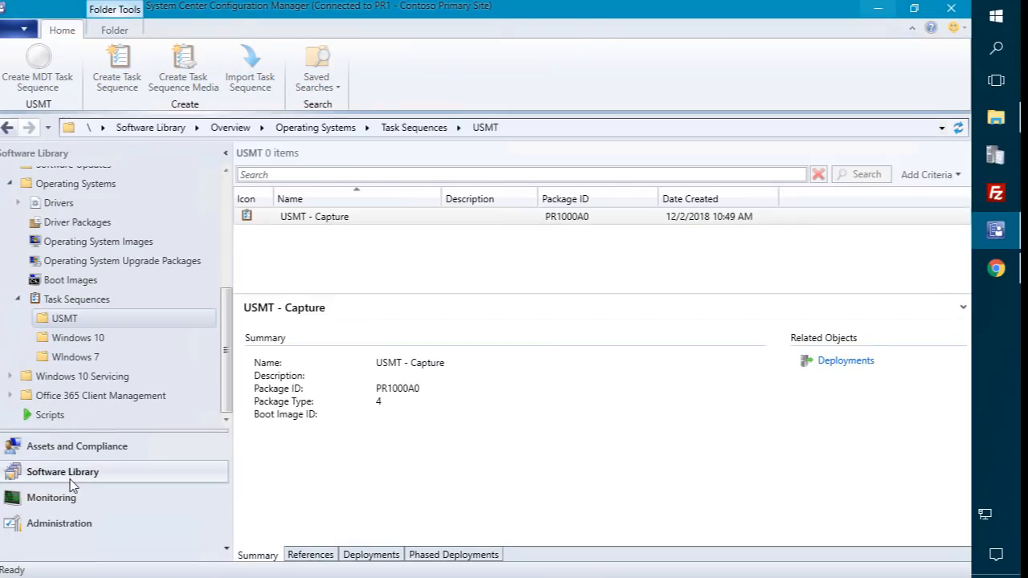
{"action": "right_click", "coordinate": [283, 278]}
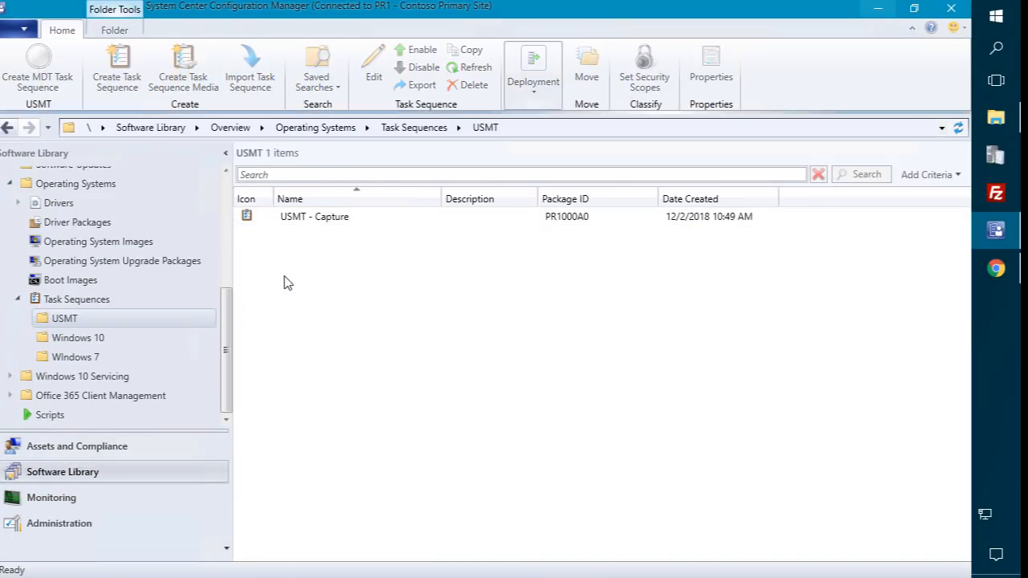
{"action": "left_click", "coordinate": [261, 290]}
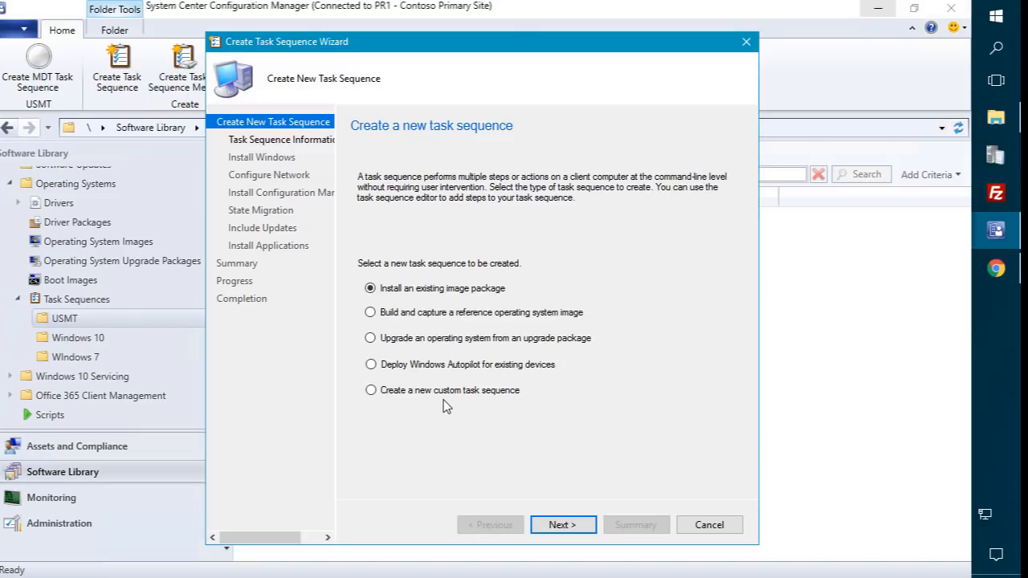
{"action": "left_click", "coordinate": [446, 397]}
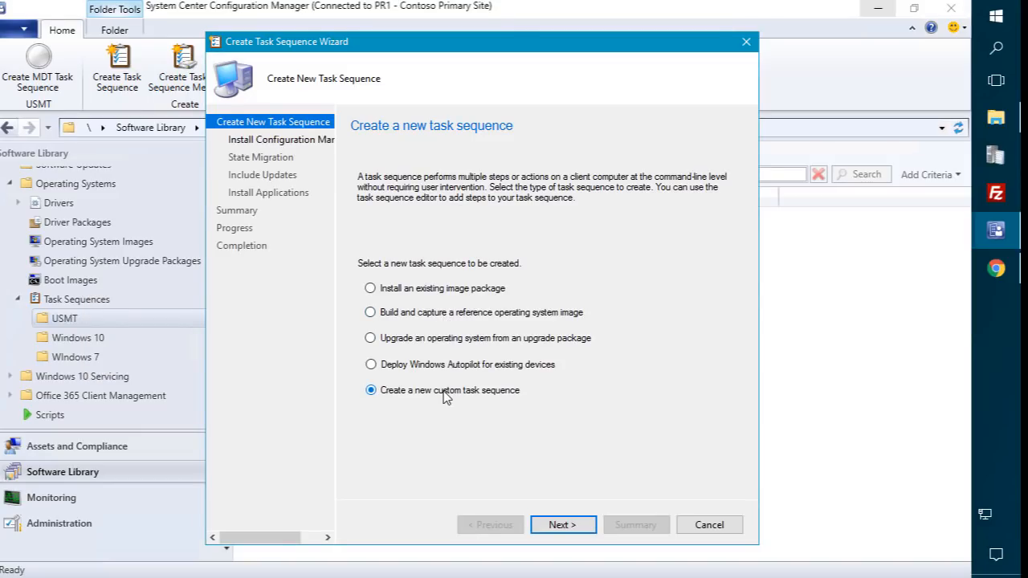
{"action": "key", "text": "Return"}
{"action": "type", "text": "USMT - Restore"}
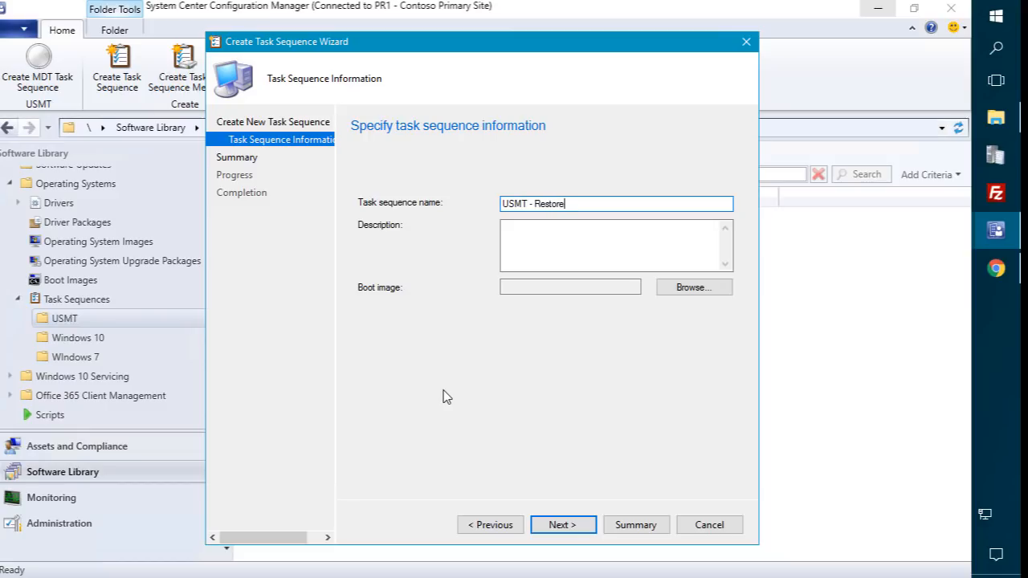
{"action": "key", "text": "Return"}
{"action": "key", "text": "Return"}
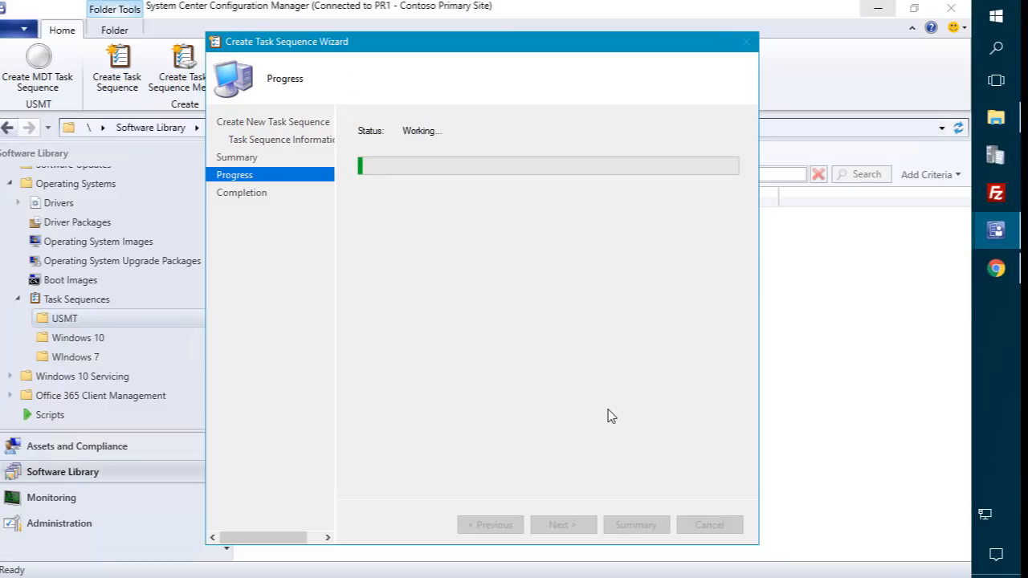
{"action": "left_click", "coordinate": [709, 525]}
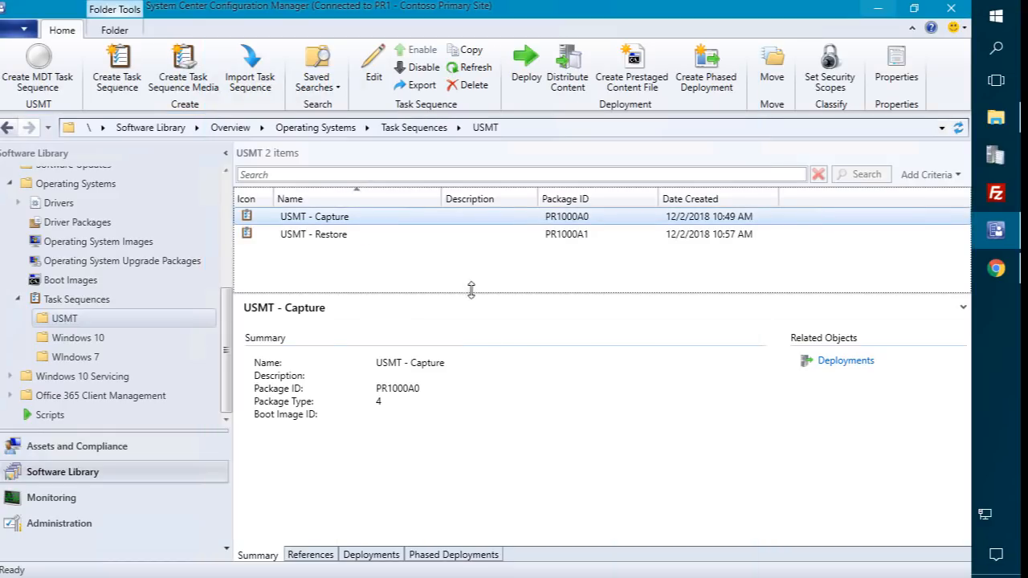
Step: Edit USMT - Restore and add a Request State Store step that restores state from another computer, with Network Access account fallback enabled
{"action": "left_click", "coordinate": [327, 239]}
{"action": "right_click", "coordinate": [254, 239]}
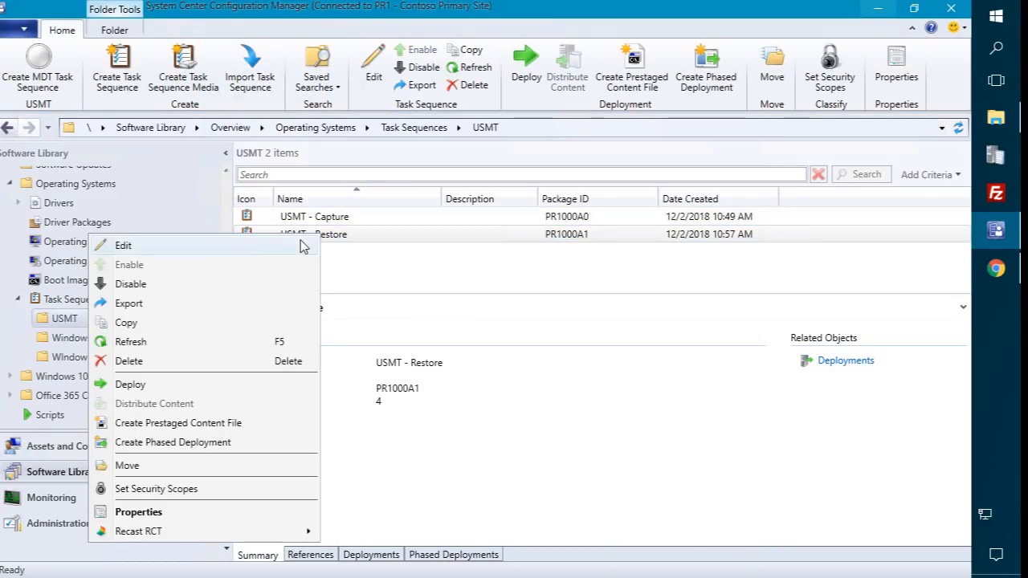
{"action": "left_click", "coordinate": [256, 248]}
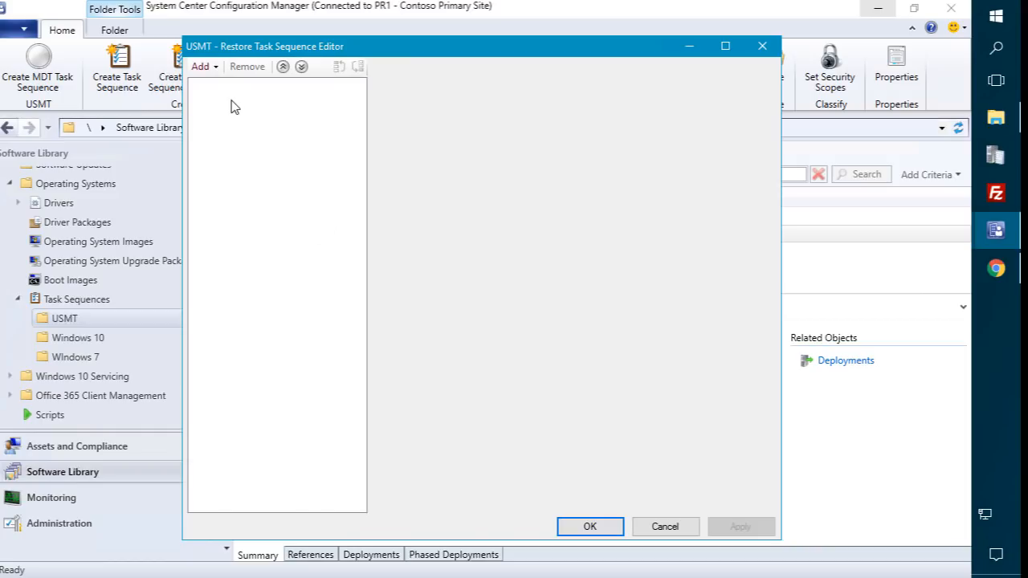
{"action": "left_click", "coordinate": [201, 66]}
{"action": "mouse_move", "coordinate": [242, 117]}
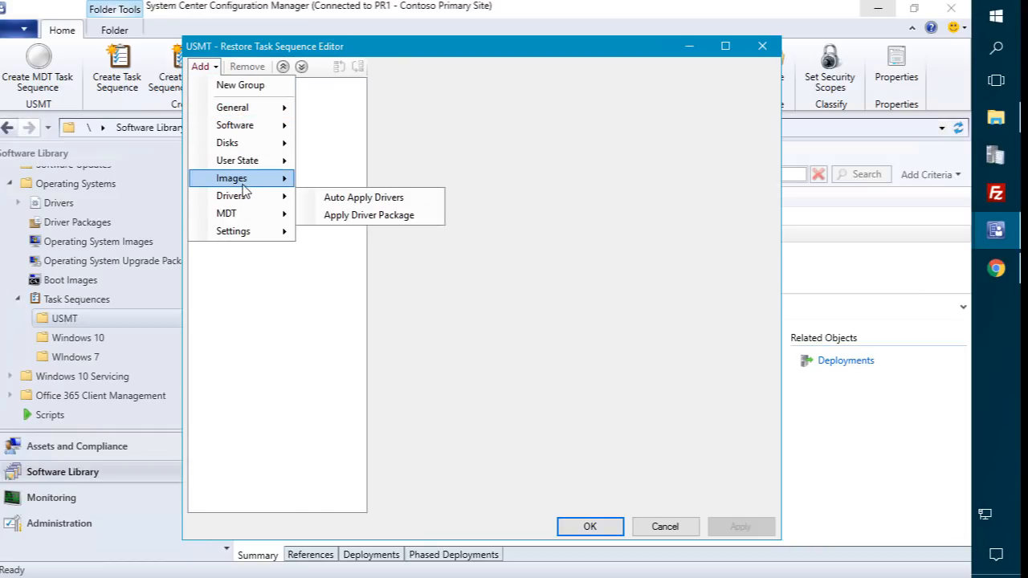
{"action": "mouse_move", "coordinate": [245, 165]}
{"action": "left_click", "coordinate": [337, 167]}
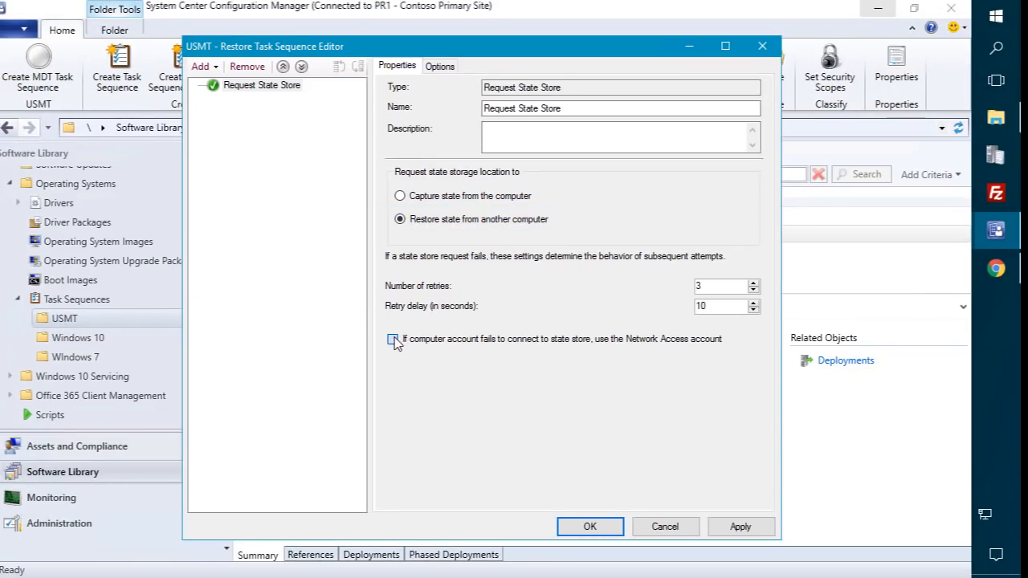
{"action": "left_click", "coordinate": [393, 340]}
Step: Add a Restore User State step using the PR100001 Microsoft Corporation User State Migration Tool for Windows package
{"action": "left_click", "coordinate": [200, 66]}
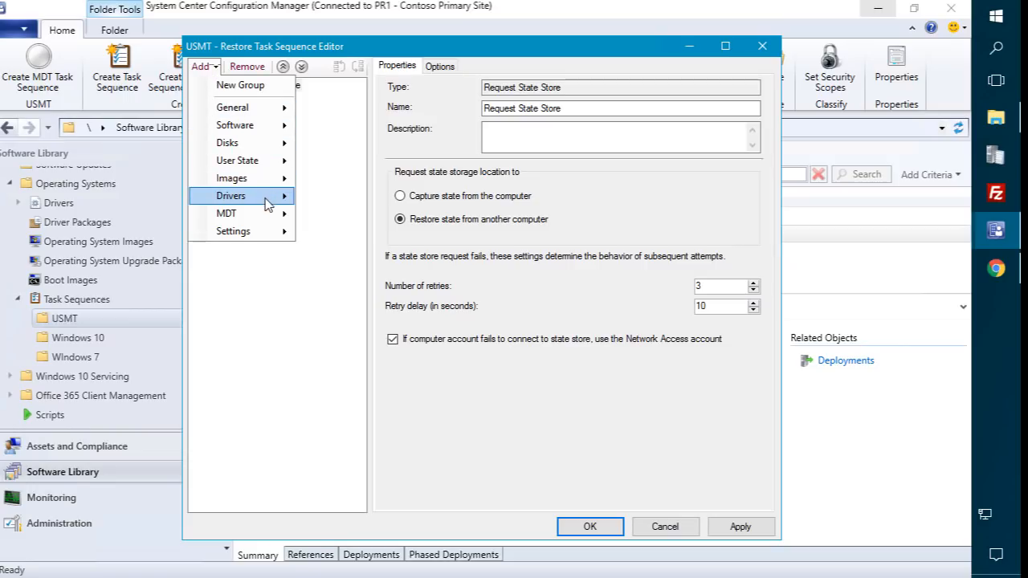
{"action": "mouse_move", "coordinate": [249, 161]}
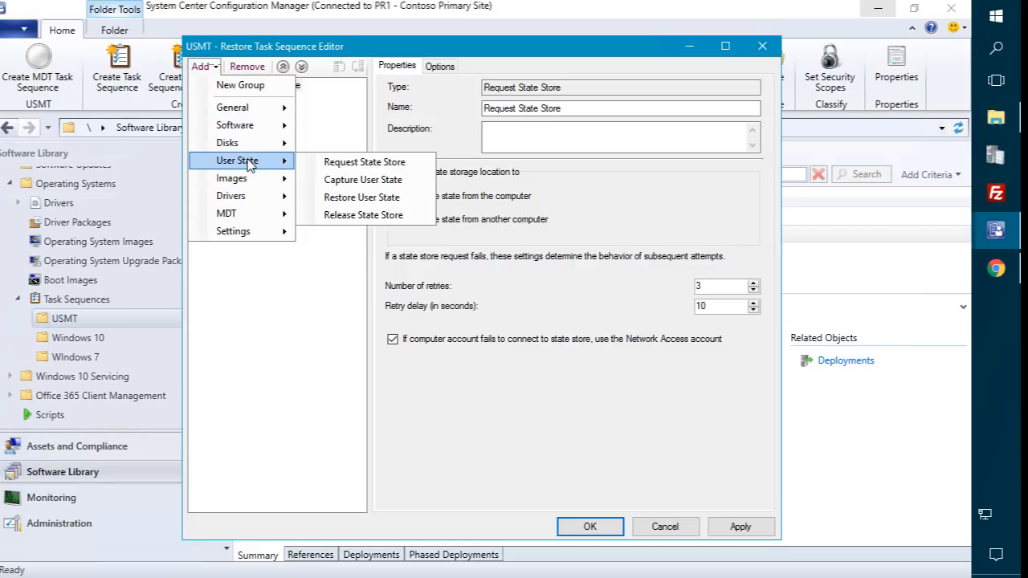
{"action": "left_click", "coordinate": [360, 198]}
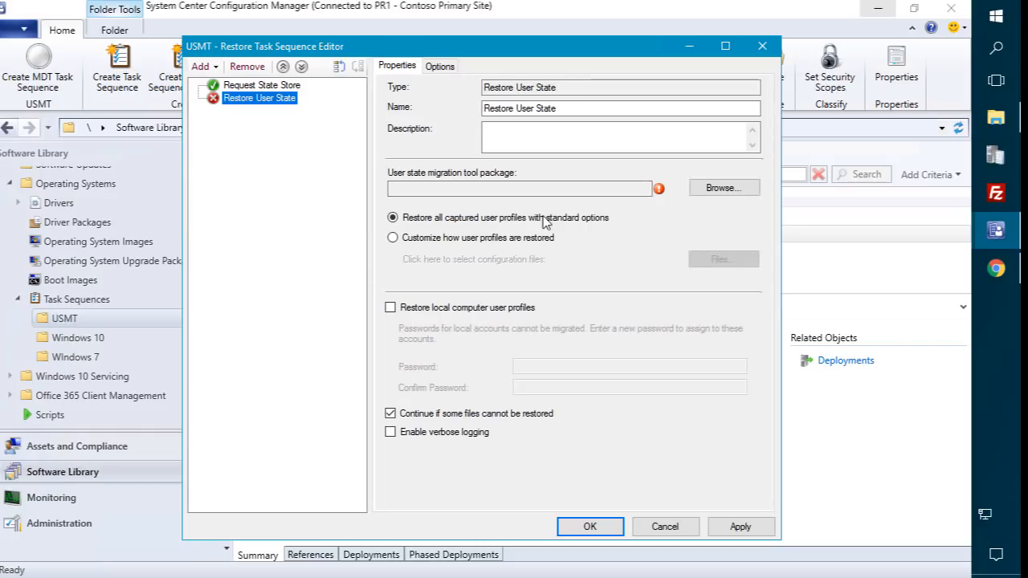
{"action": "left_click", "coordinate": [714, 190]}
{"action": "double_click", "coordinate": [494, 265]}
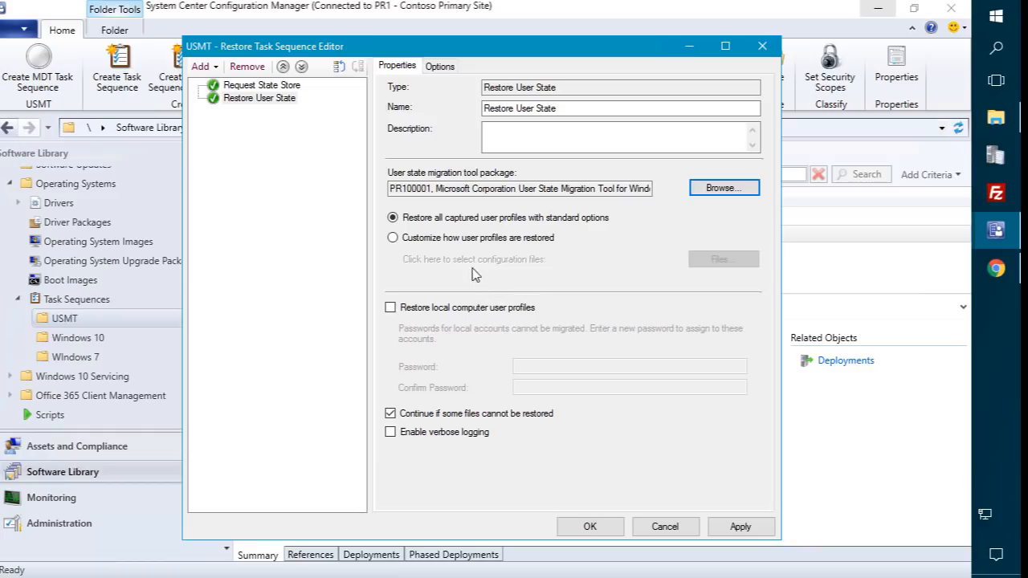
Step: Add a Release State Store step after Restore User State and apply the changes to the task sequence
{"action": "left_click", "coordinate": [201, 66]}
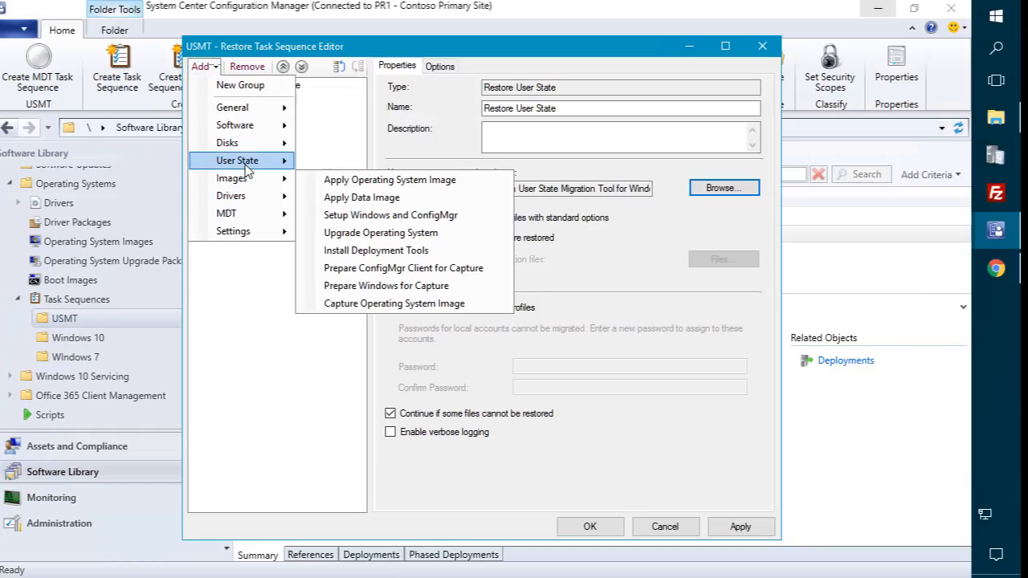
{"action": "mouse_move", "coordinate": [246, 162]}
{"action": "left_click", "coordinate": [380, 215]}
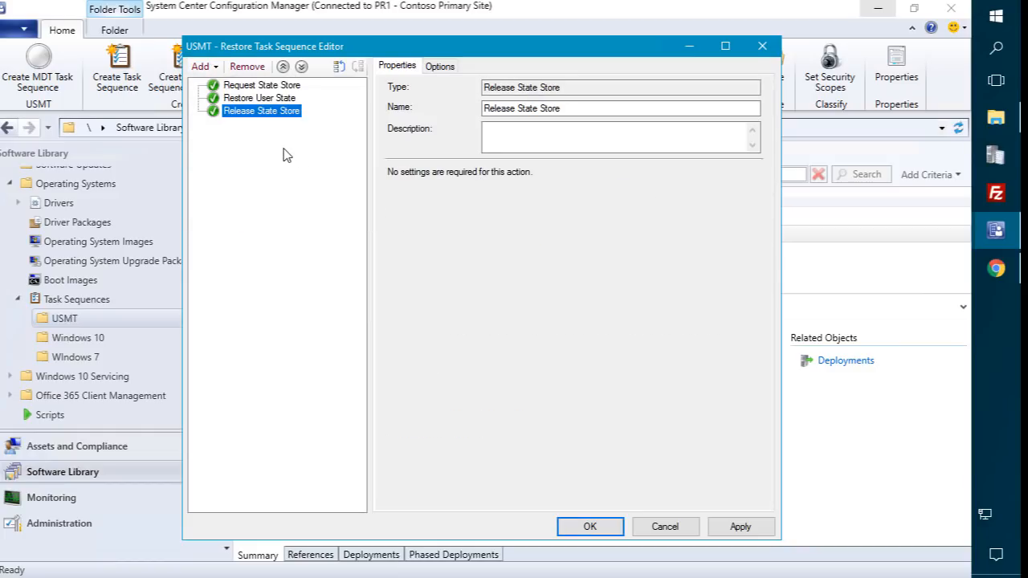
{"action": "left_click", "coordinate": [754, 528]}
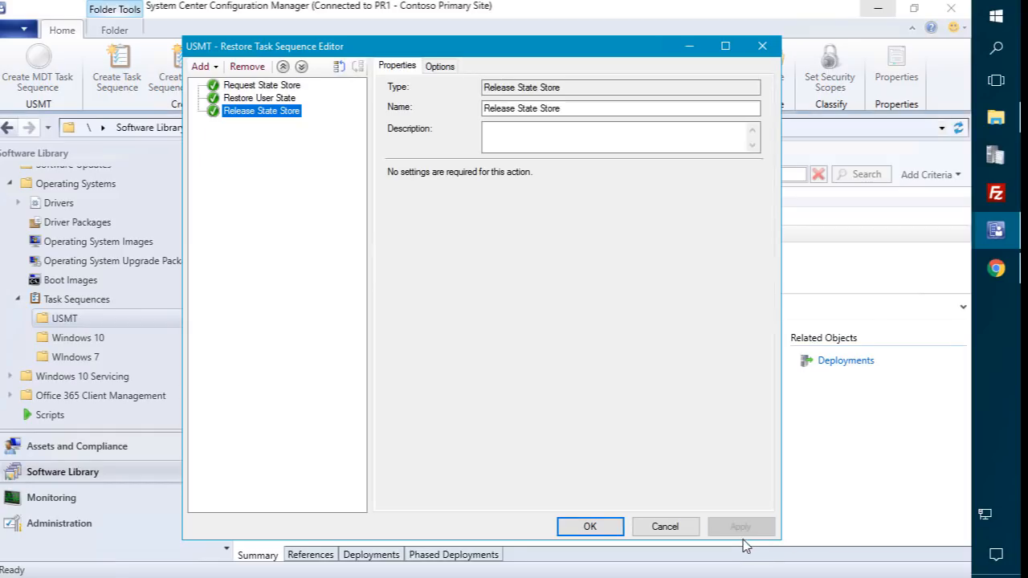
Step: Close the task sequence editor and start deploying USMT - Restore to the USMT - Restore device collection in the OSD folder
{"action": "left_click", "coordinate": [592, 527]}
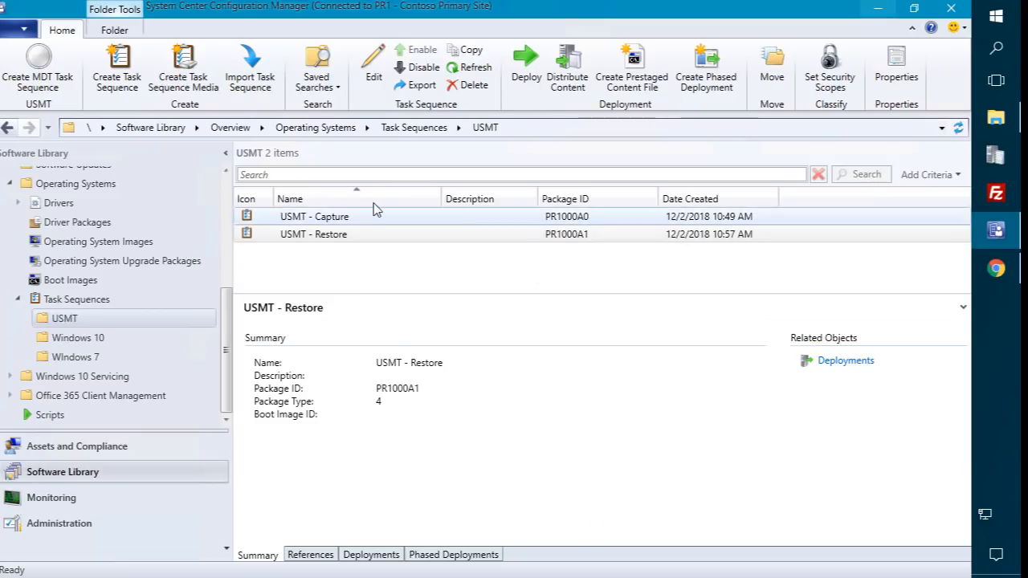
{"action": "left_click", "coordinate": [529, 68]}
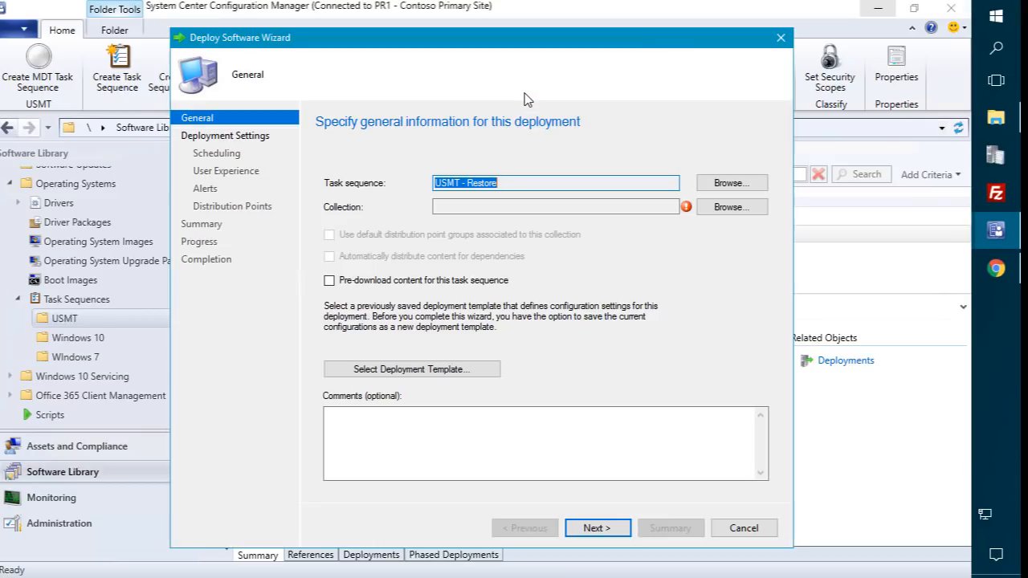
{"action": "left_click", "coordinate": [738, 210]}
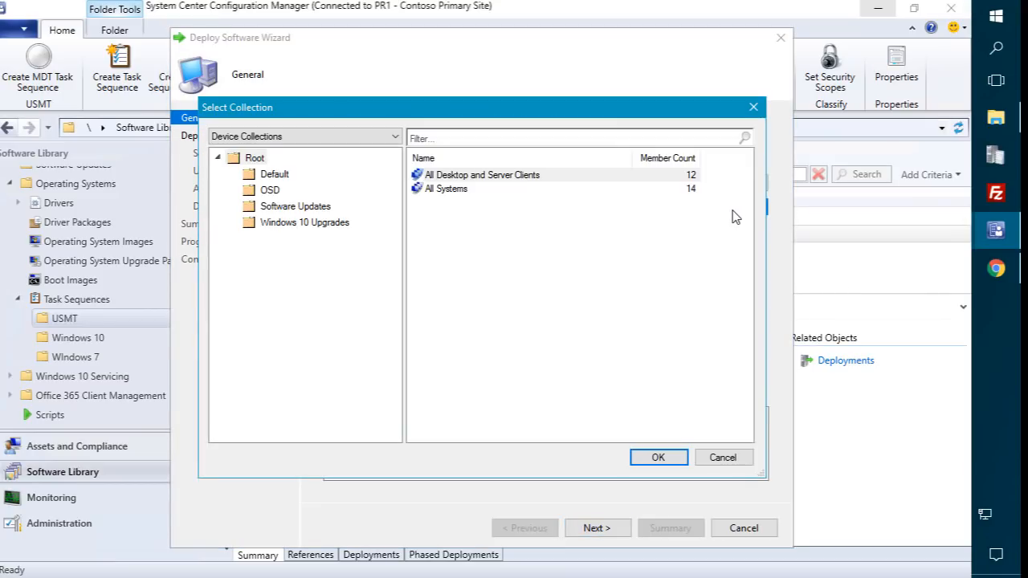
{"action": "left_click", "coordinate": [271, 190]}
{"action": "left_click", "coordinate": [477, 205]}
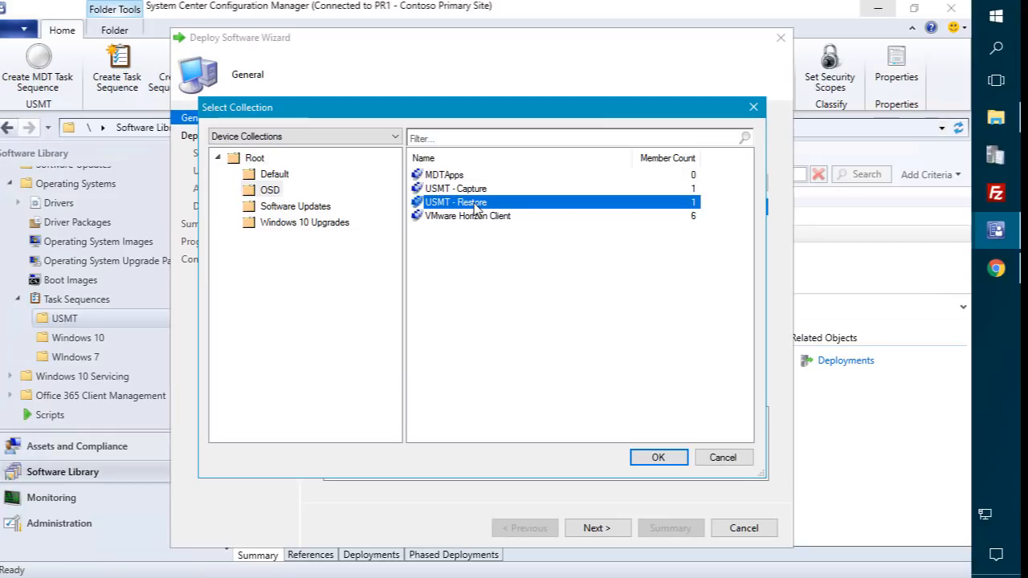
{"action": "double_click", "coordinate": [477, 206]}
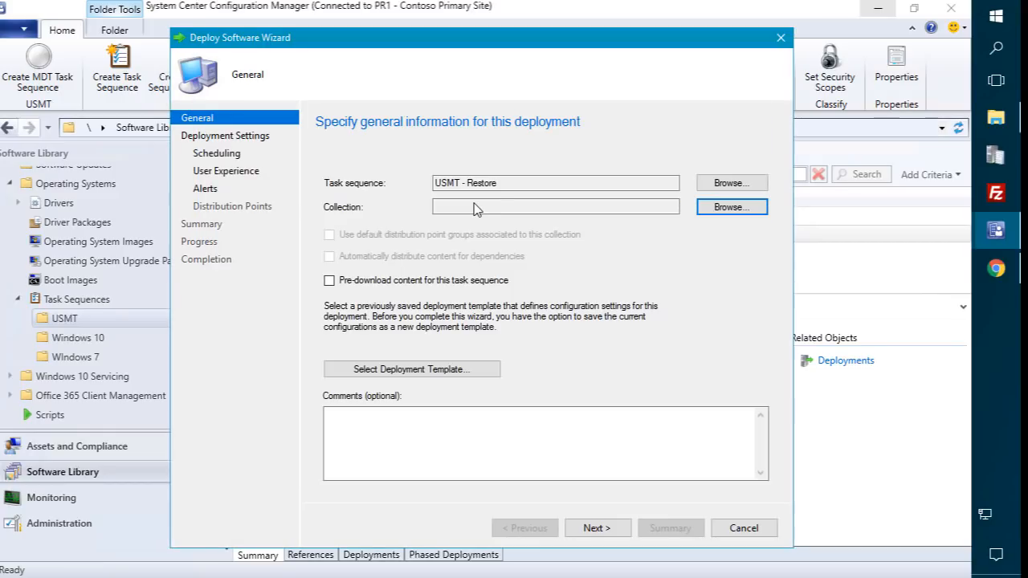
Step: Keep the deployment purpose as Available in the deployment settings for USMT - Restore
{"action": "left_click", "coordinate": [597, 529]}
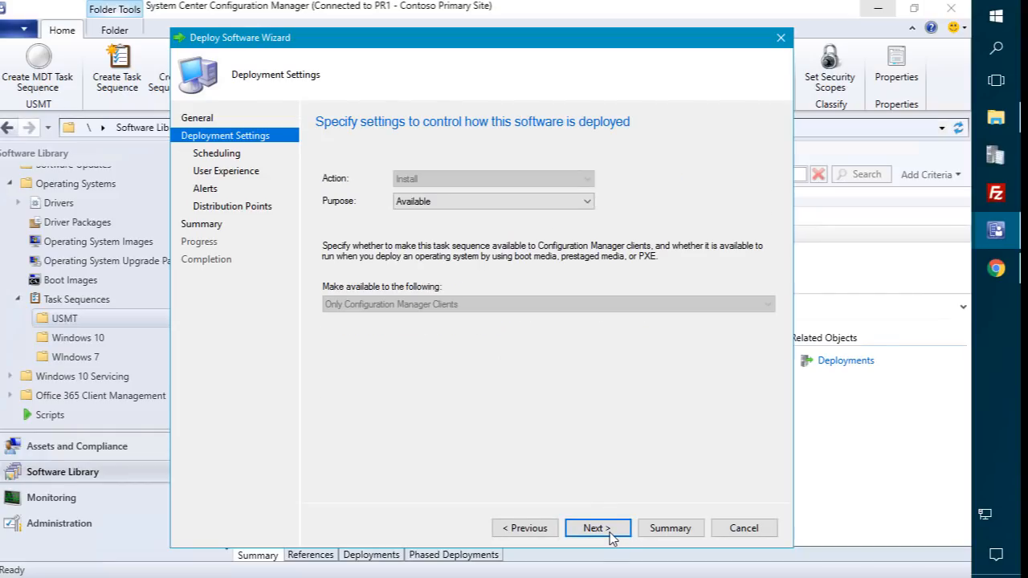
{"action": "left_click", "coordinate": [450, 203]}
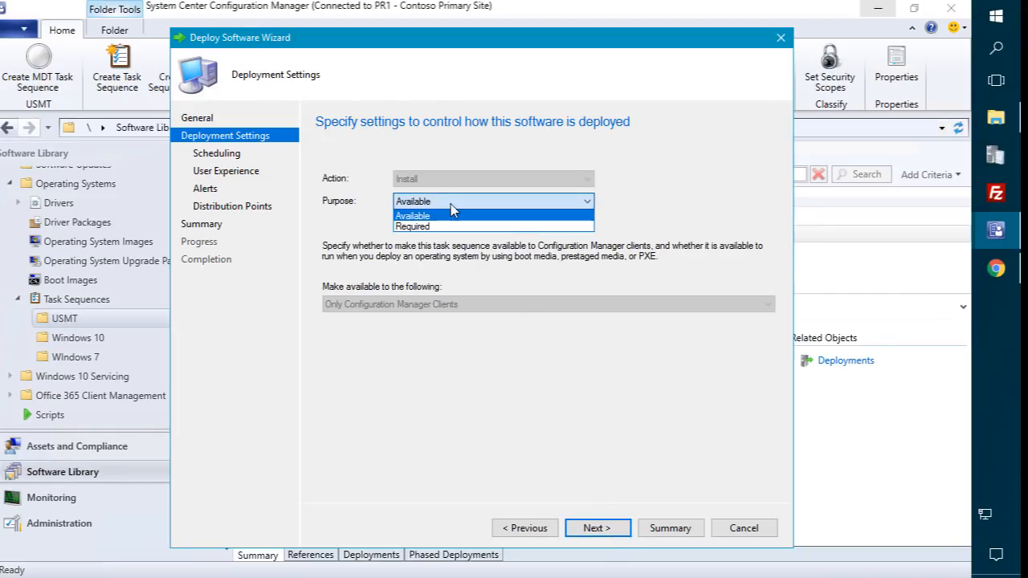
{"action": "left_click", "coordinate": [528, 267]}
{"action": "left_click", "coordinate": [497, 202]}
{"action": "left_click", "coordinate": [407, 256]}
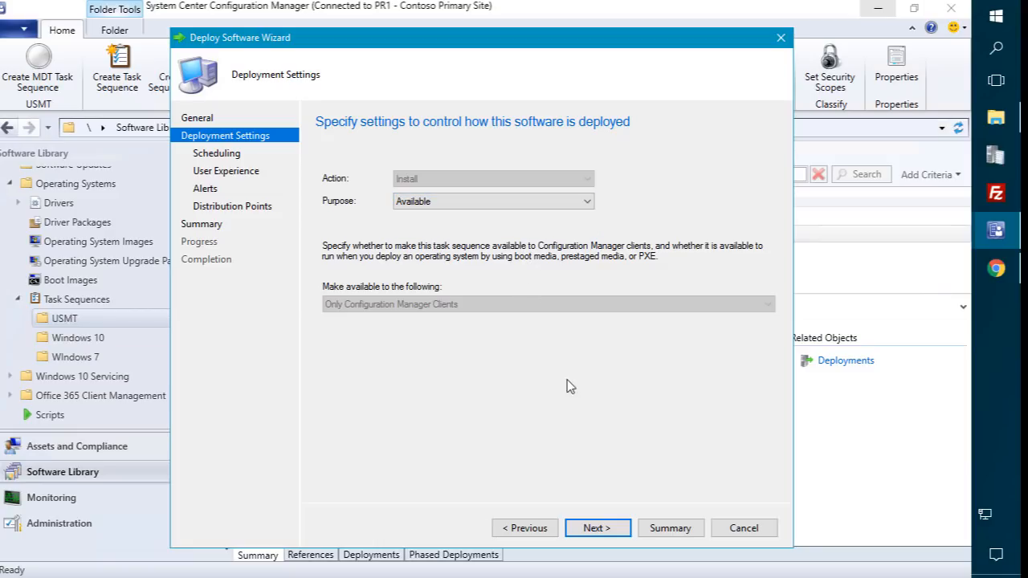
{"action": "left_click", "coordinate": [596, 529]}
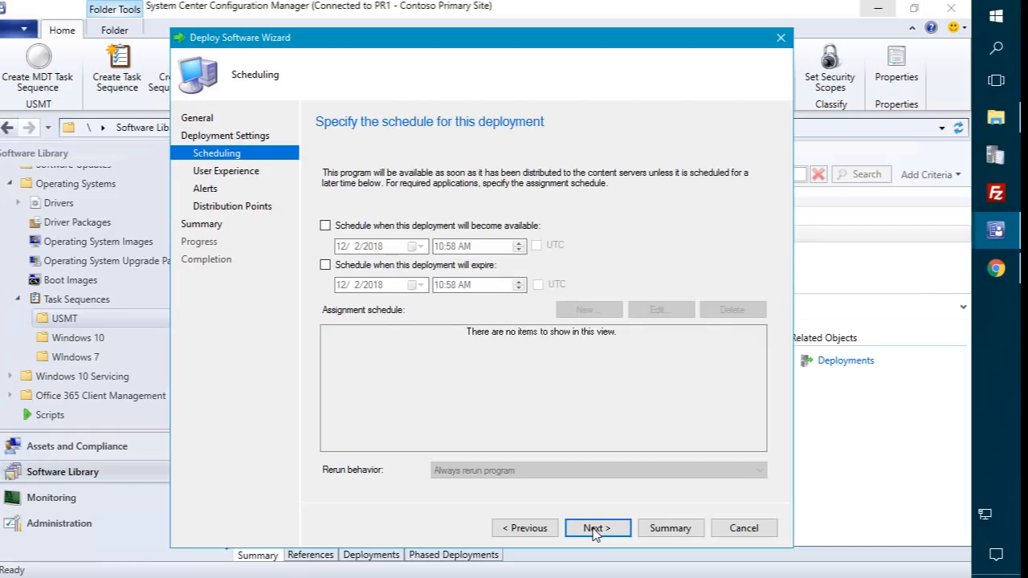
Step: Accept the default scheduling, user experience, alerts and distribution point settings and complete the deployment wizard
{"action": "left_click", "coordinate": [596, 530]}
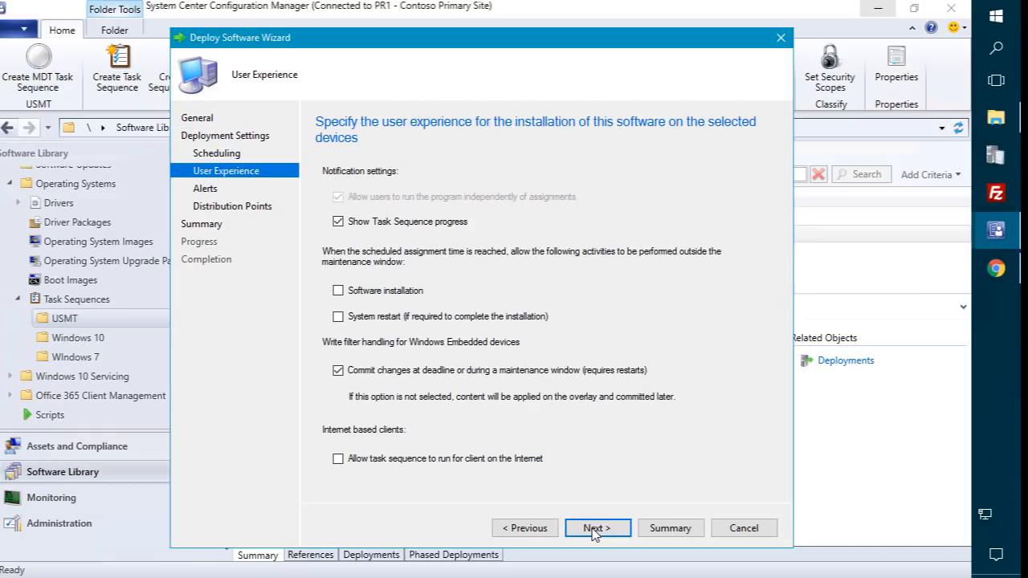
{"action": "left_click", "coordinate": [596, 530]}
{"action": "left_click", "coordinate": [597, 529]}
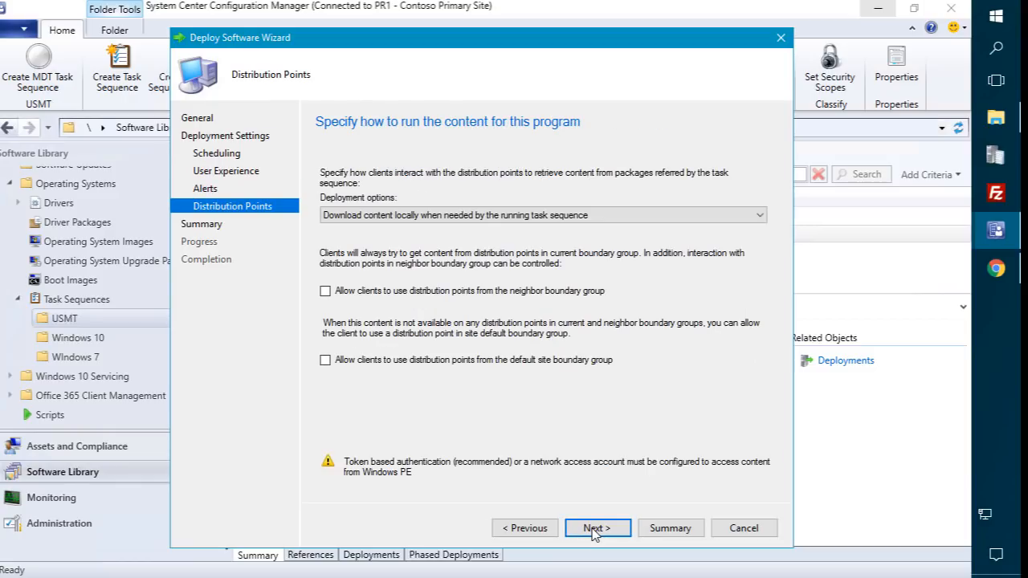
{"action": "left_click", "coordinate": [596, 529]}
{"action": "left_click", "coordinate": [594, 531]}
{"action": "left_click", "coordinate": [741, 530]}
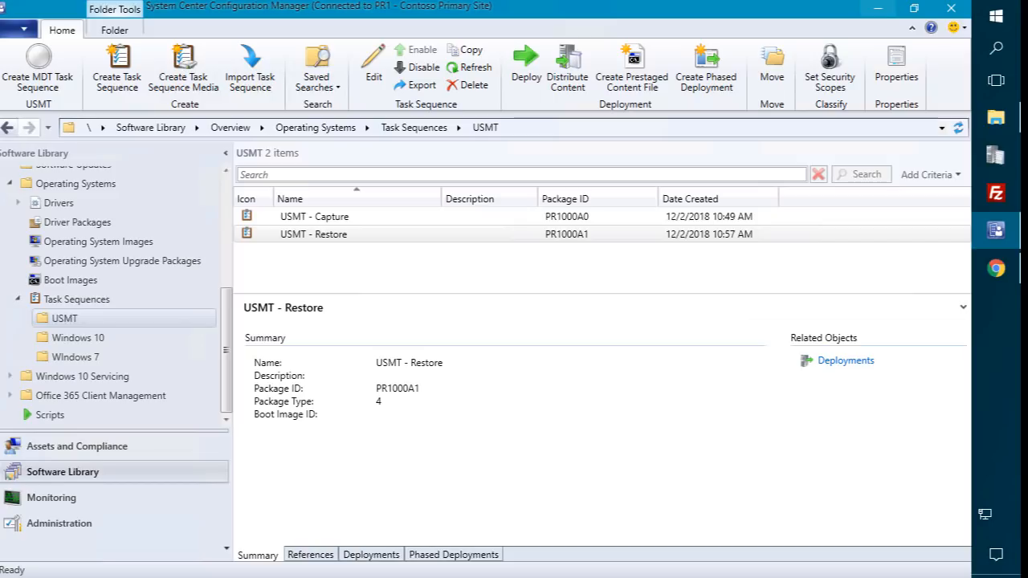
Step: Send a Download Computer Policy notification to the USMT - Restore collection in the OSD device collections folder and confirm it
{"action": "left_click", "coordinate": [159, 448]}
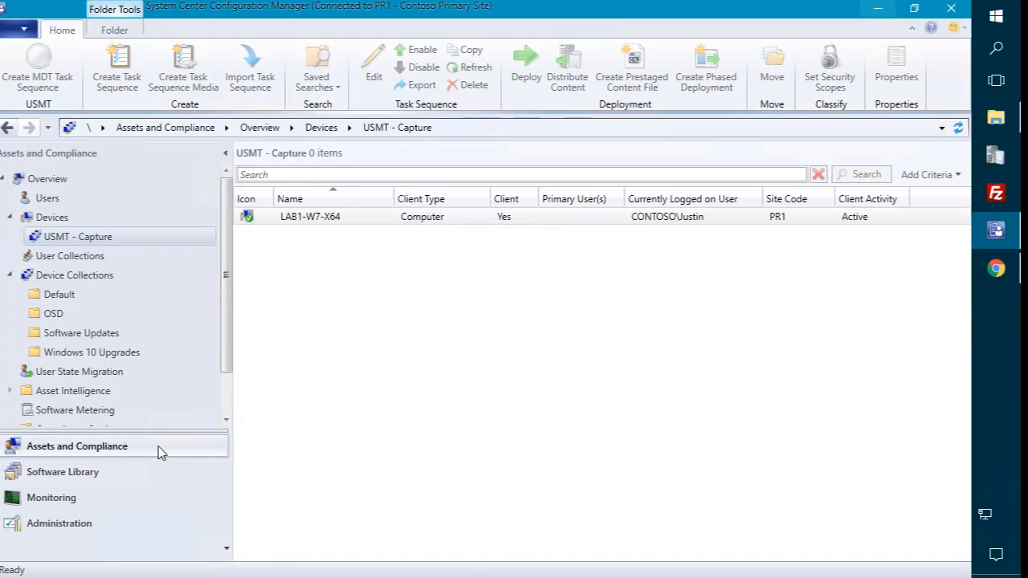
{"action": "left_click", "coordinate": [55, 314]}
{"action": "left_click", "coordinate": [322, 254]}
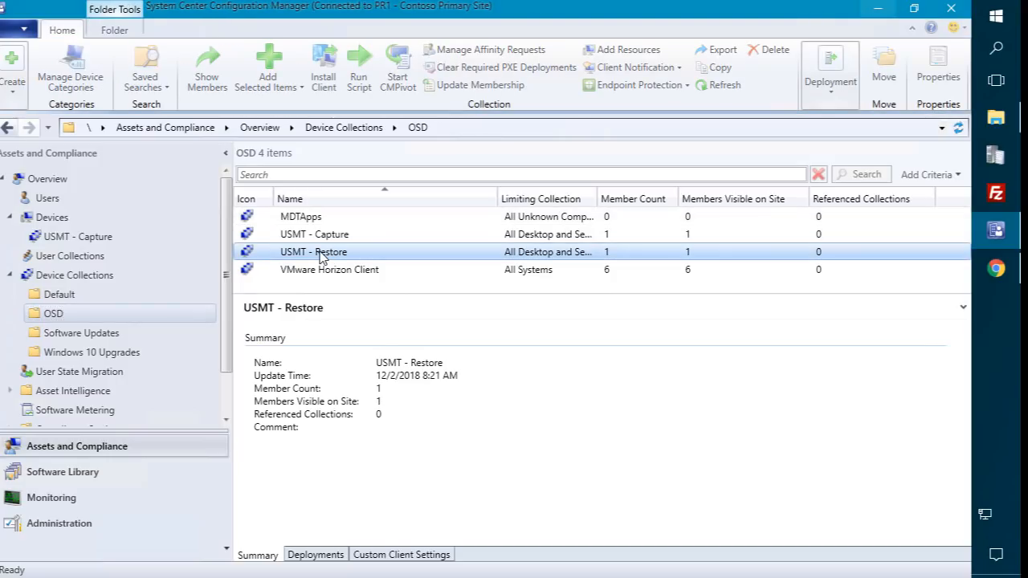
{"action": "right_click", "coordinate": [320, 254]}
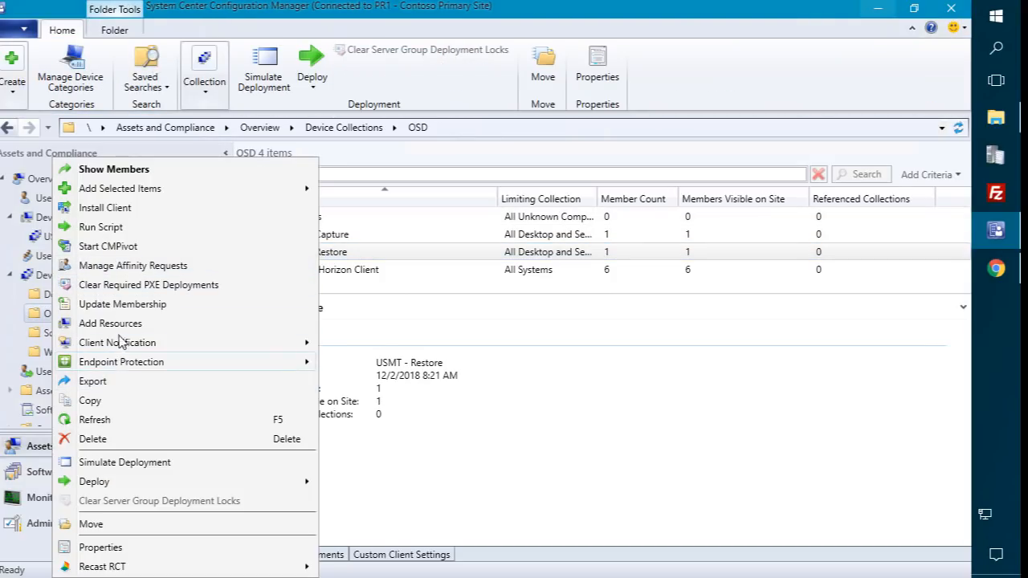
{"action": "mouse_move", "coordinate": [120, 343]}
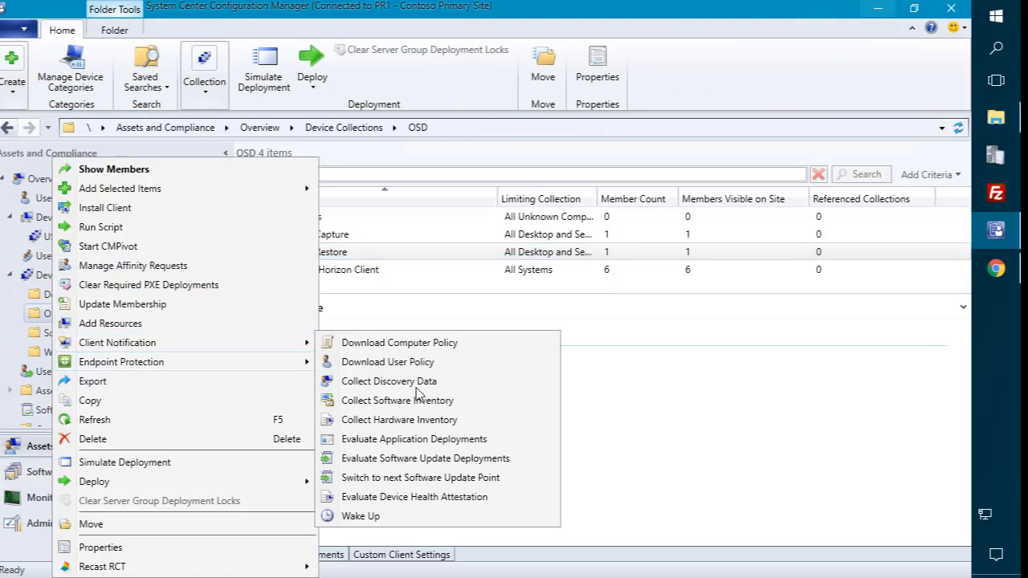
{"action": "left_click", "coordinate": [393, 346]}
{"action": "left_click", "coordinate": [542, 359]}
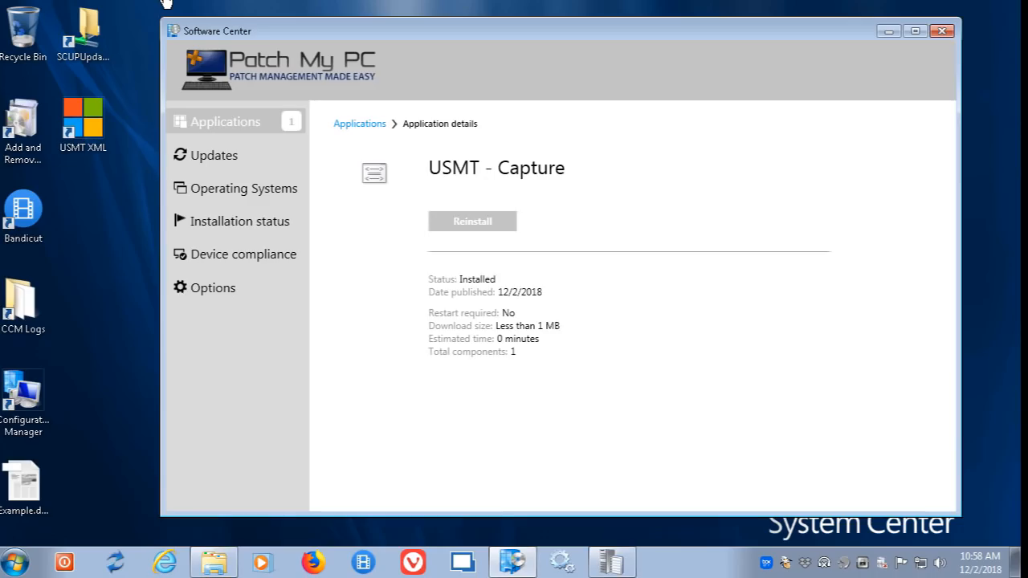
Step: On the Windows 7 client, browse the C: drive and examine the Client folder and jre-8u191-windows-i586.exe in its root
{"action": "left_click", "coordinate": [214, 562]}
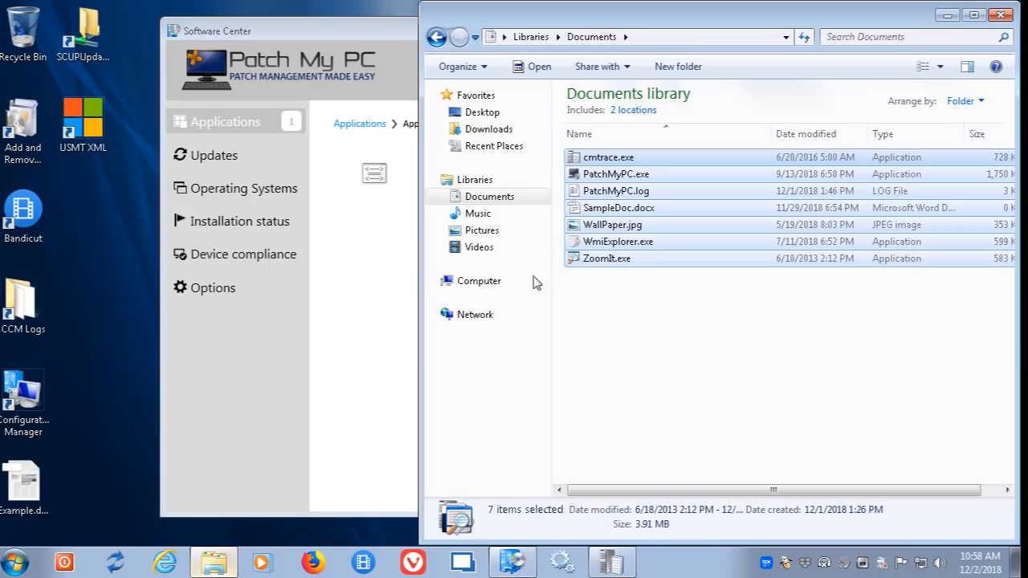
{"action": "left_click", "coordinate": [482, 283]}
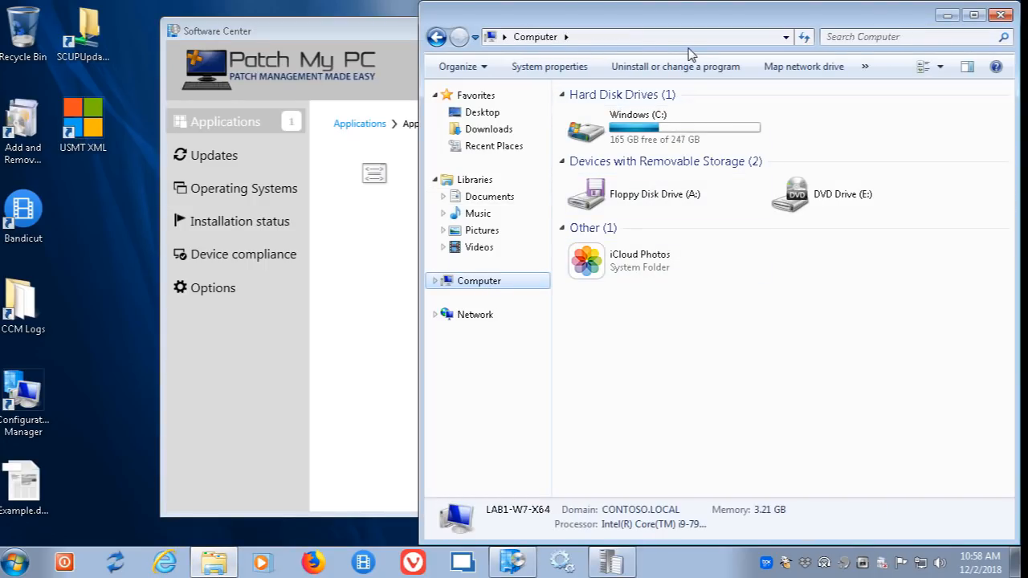
{"action": "double_click", "coordinate": [638, 117]}
{"action": "double_click", "coordinate": [595, 112]}
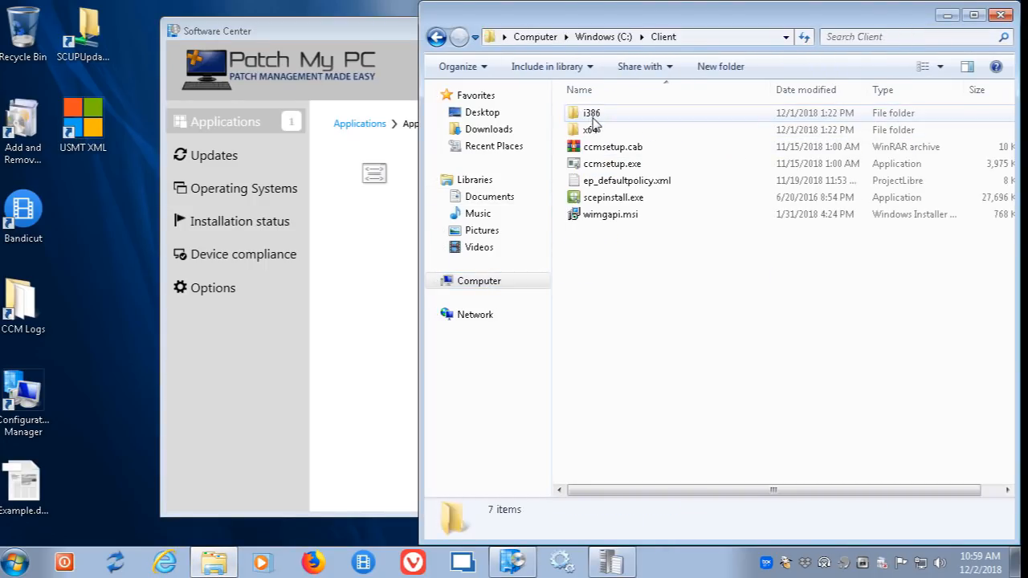
{"action": "left_click", "coordinate": [608, 37]}
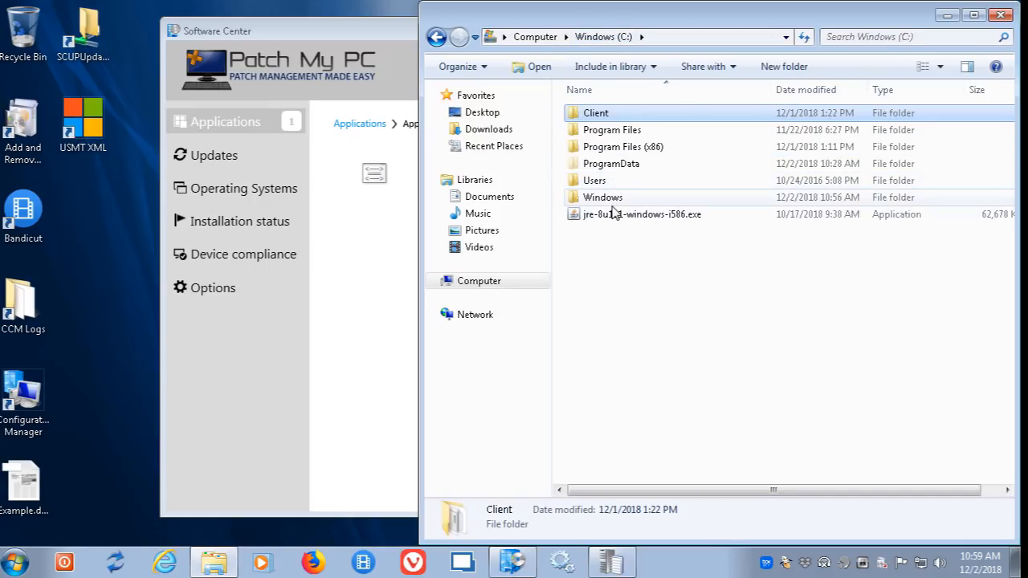
{"action": "left_click", "coordinate": [614, 214]}
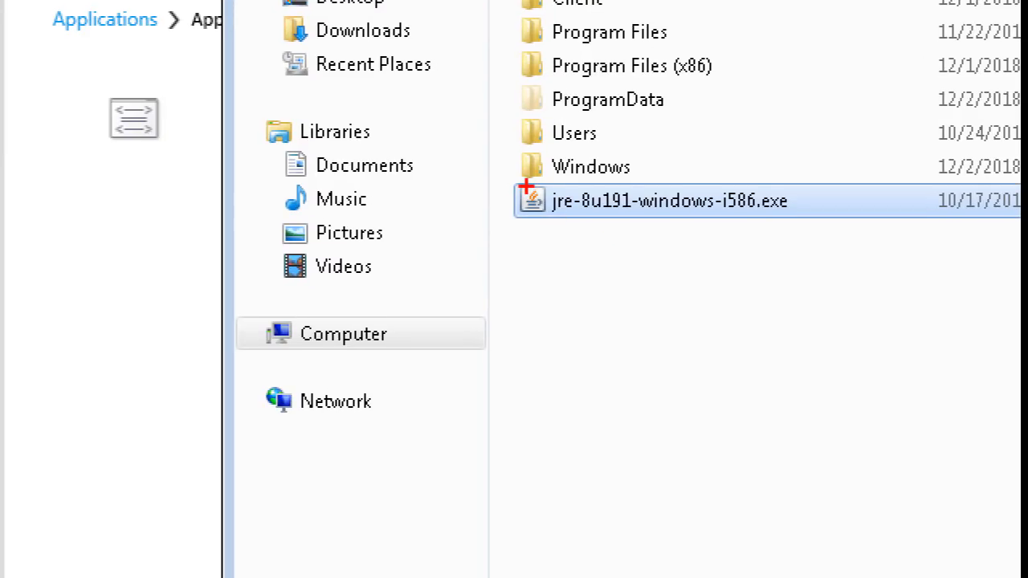
{"action": "mouse_move", "coordinate": [499, 177]}
{"action": "left_mouse_down"}
{"action": "mouse_move", "coordinate": [571, 176]}
{"action": "mouse_move", "coordinate": [830, 232]}
{"action": "left_mouse_up"}
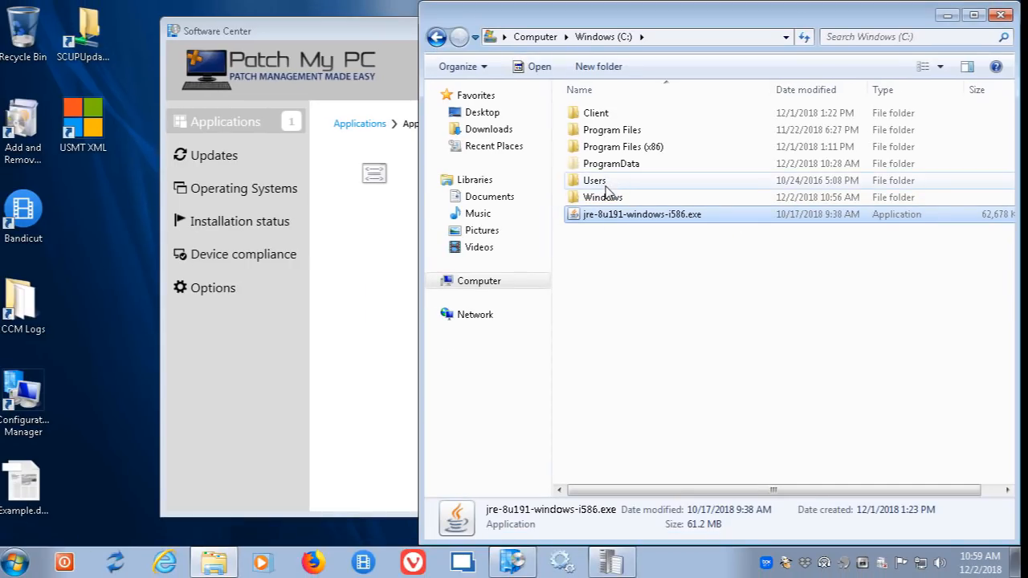
Step: Open the signed-in user's profile folder under C:\Users and examine p4vinst64.exe in its root
{"action": "left_click", "coordinate": [601, 184]}
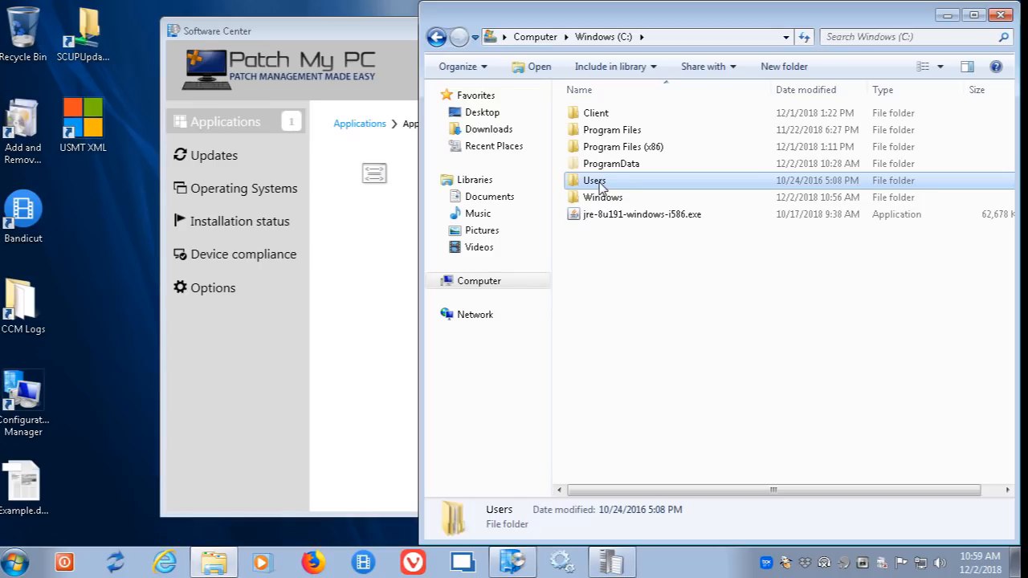
{"action": "double_click", "coordinate": [598, 183]}
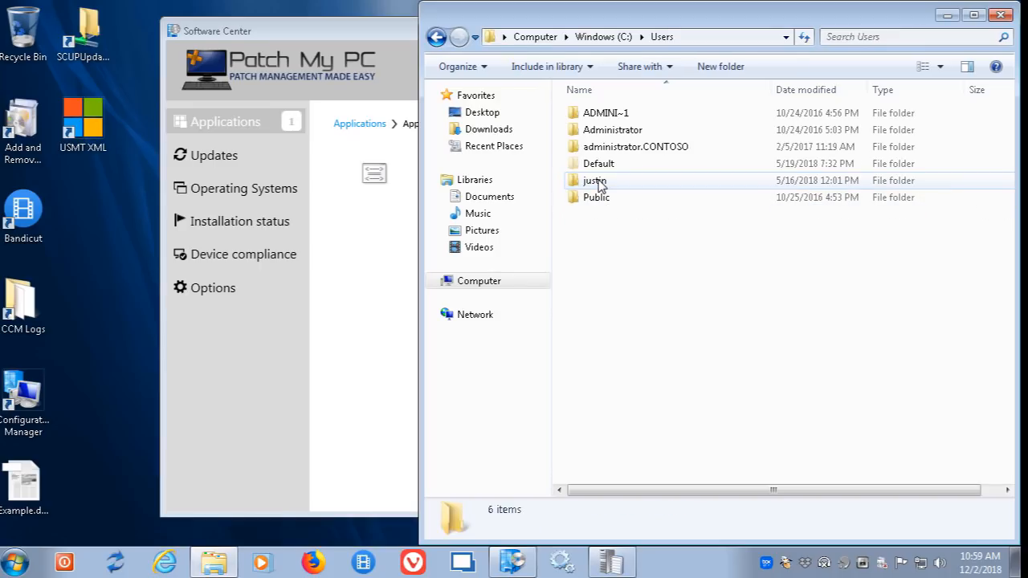
{"action": "double_click", "coordinate": [607, 183]}
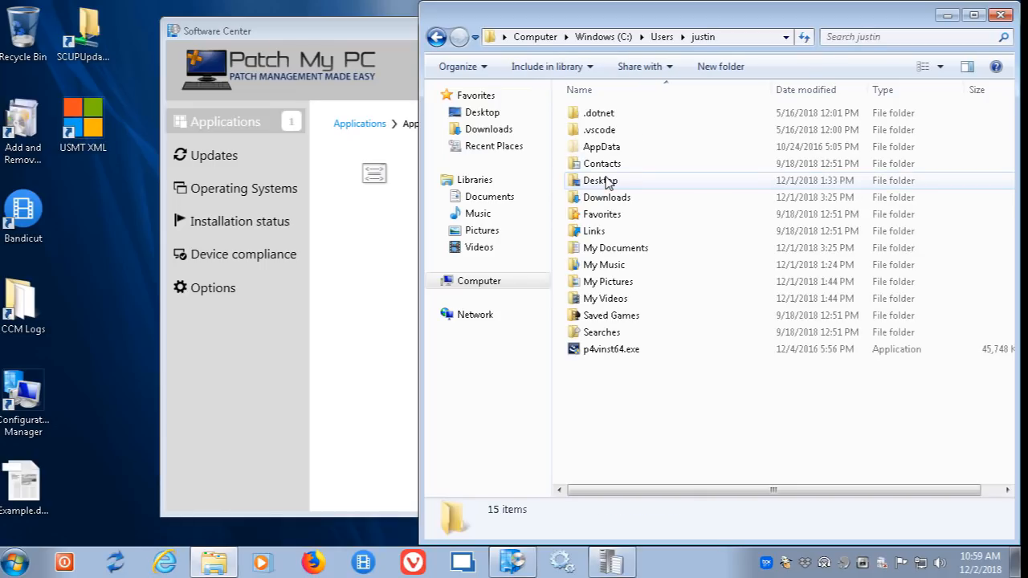
{"action": "left_click", "coordinate": [615, 351]}
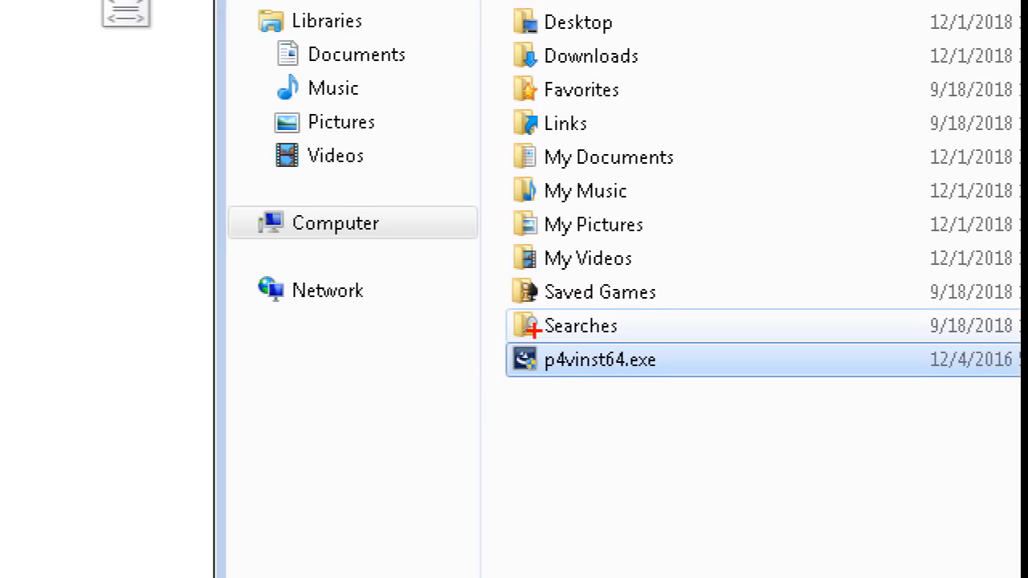
{"action": "left_click_drag", "start_coordinate": [481, 337], "coordinate": [677, 384]}
{"action": "key", "text": "Escape"}
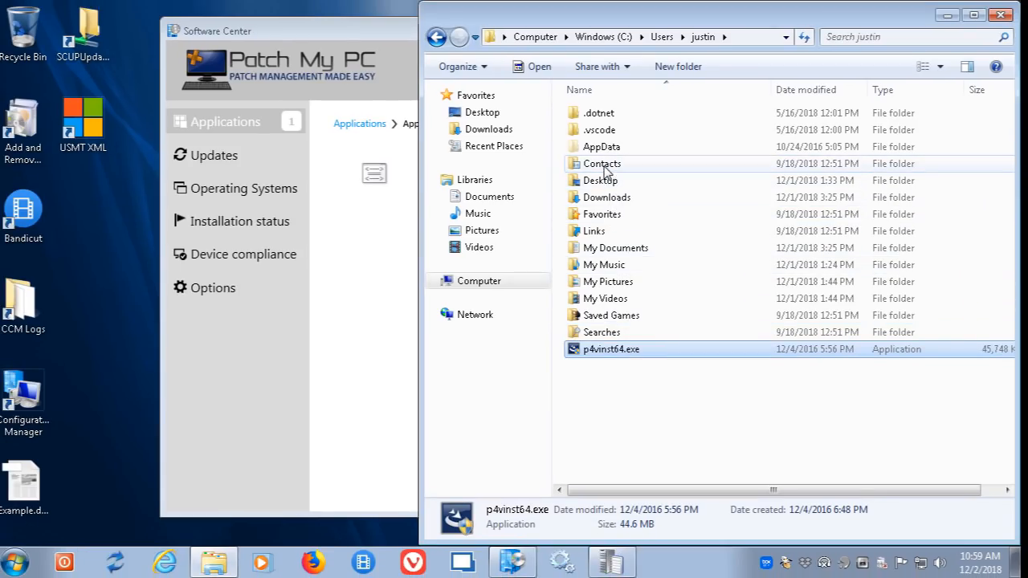
Step: Check the profile's Downloads folder and review the files and folders in the C: root again, closing the file window when done
{"action": "left_click", "coordinate": [619, 201]}
{"action": "double_click", "coordinate": [619, 200]}
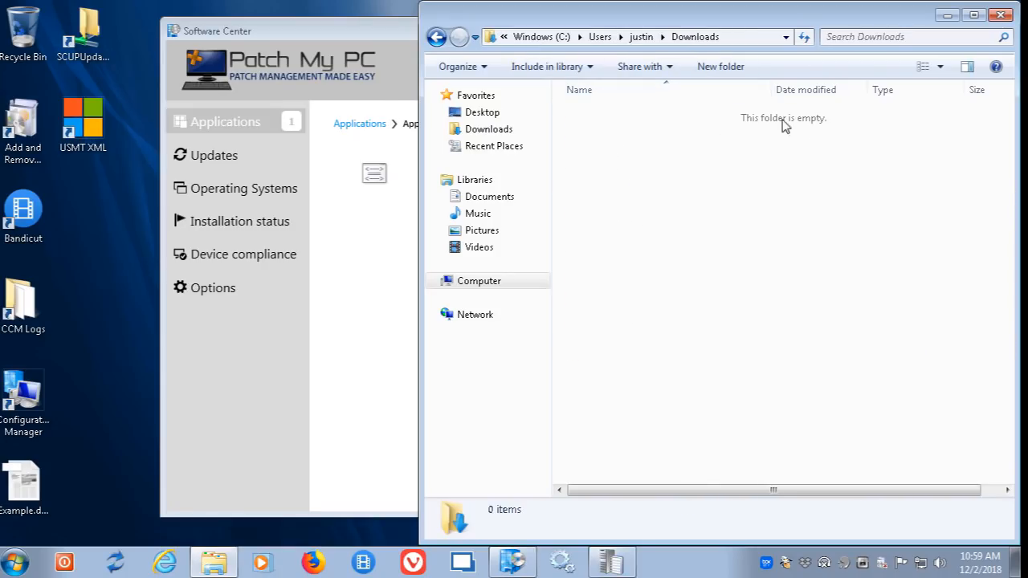
{"action": "left_click", "coordinate": [641, 37]}
{"action": "left_click", "coordinate": [619, 351]}
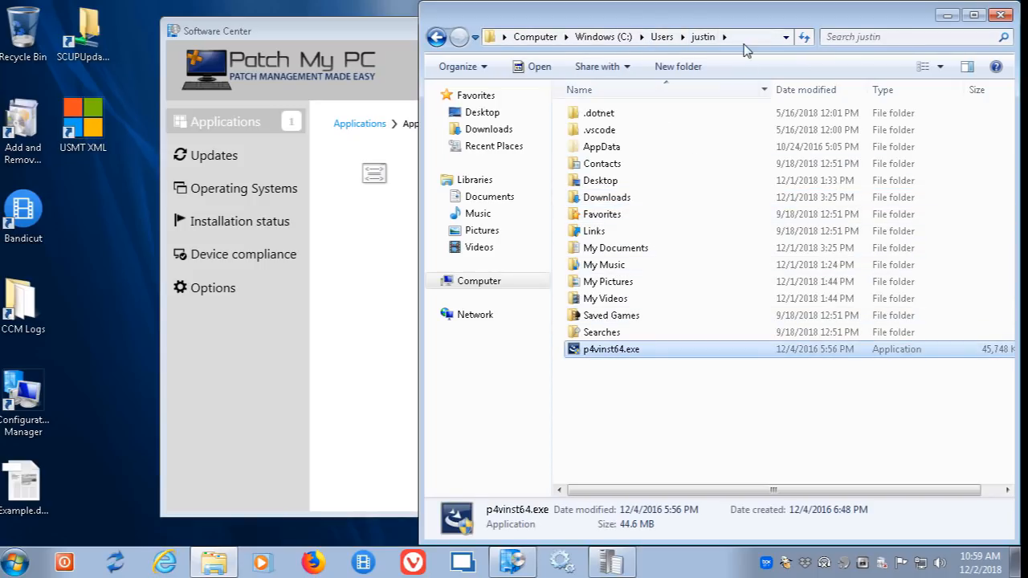
{"action": "left_click", "coordinate": [747, 37]}
{"action": "left_click", "coordinate": [647, 111]}
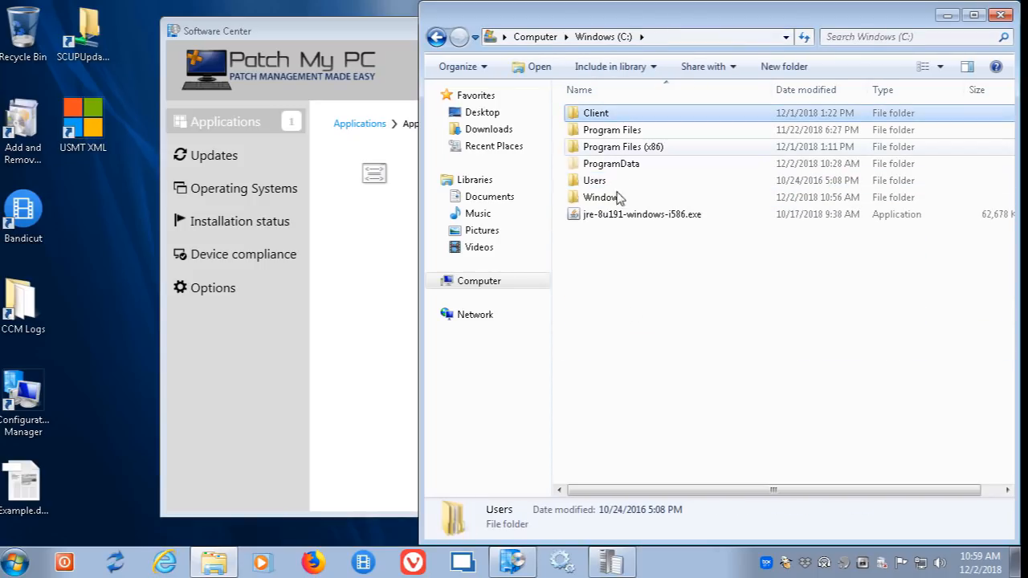
{"action": "left_click", "coordinate": [635, 214]}
{"action": "left_click", "coordinate": [604, 113]}
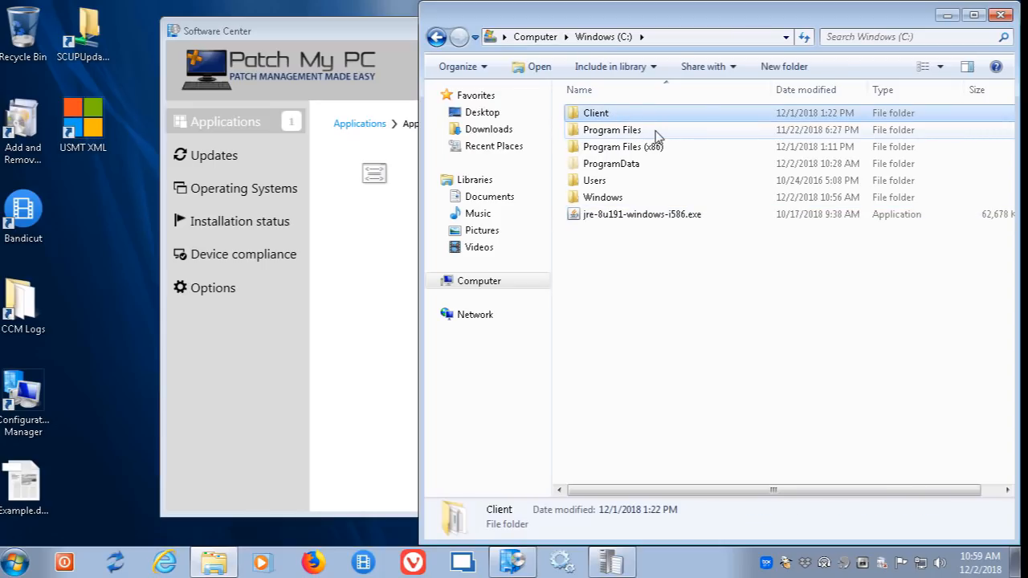
{"action": "left_click", "coordinate": [1002, 16]}
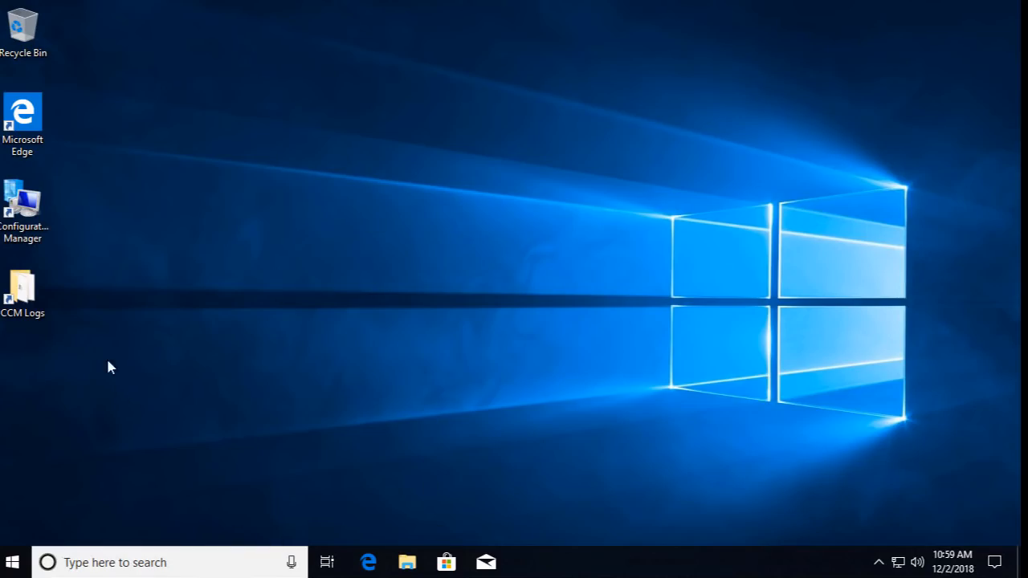
Step: Switch to the Windows 10 client, search for "soft" and open Software Center
{"action": "left_click", "coordinate": [13, 562]}
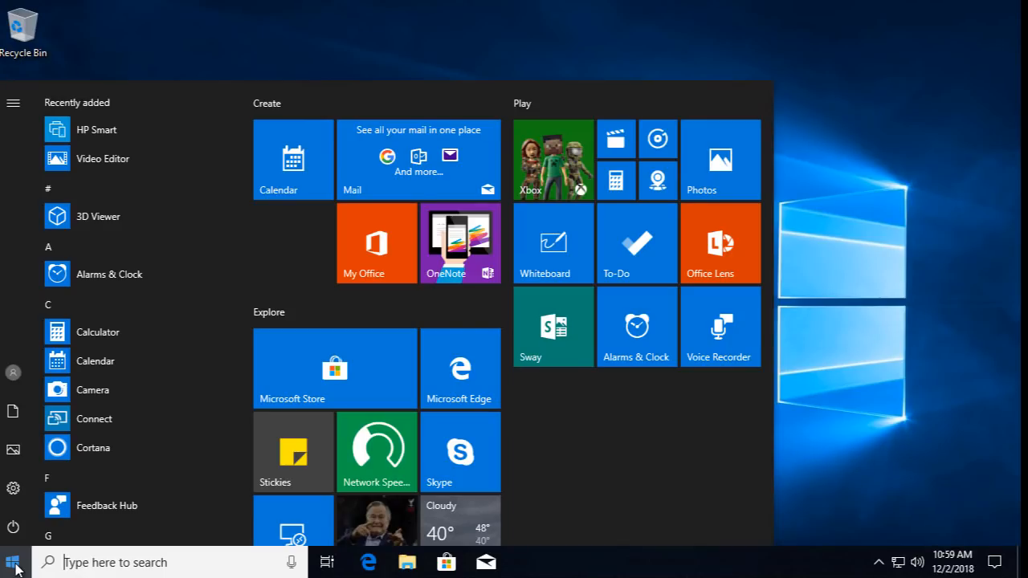
{"action": "type", "text": "soft"}
{"action": "key", "text": "Return"}
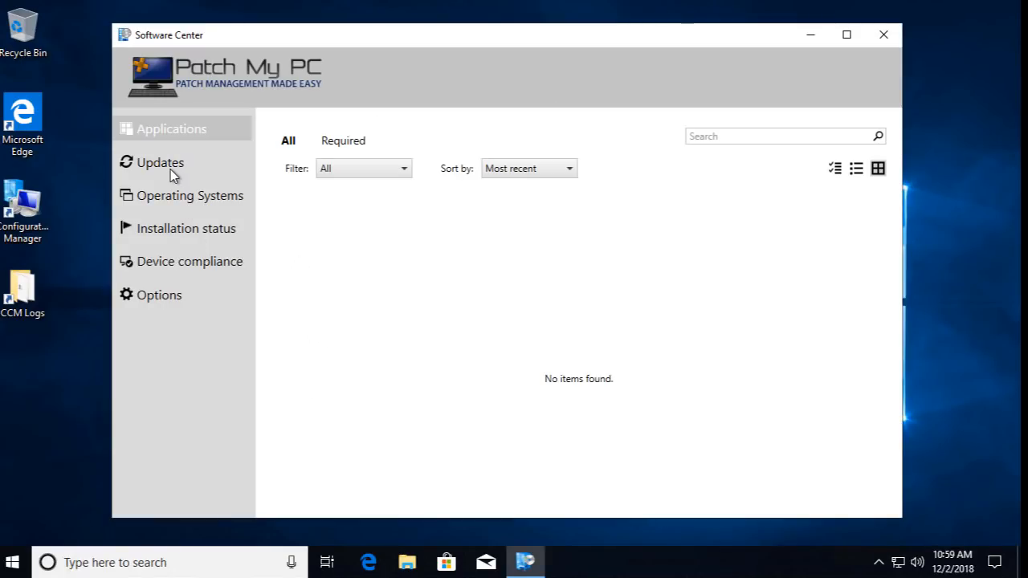
Step: Run the Machine Policy Retrieval & Evaluation Cycle from the Configuration Manager client properties on the Windows 10 client
{"action": "double_click", "coordinate": [23, 207]}
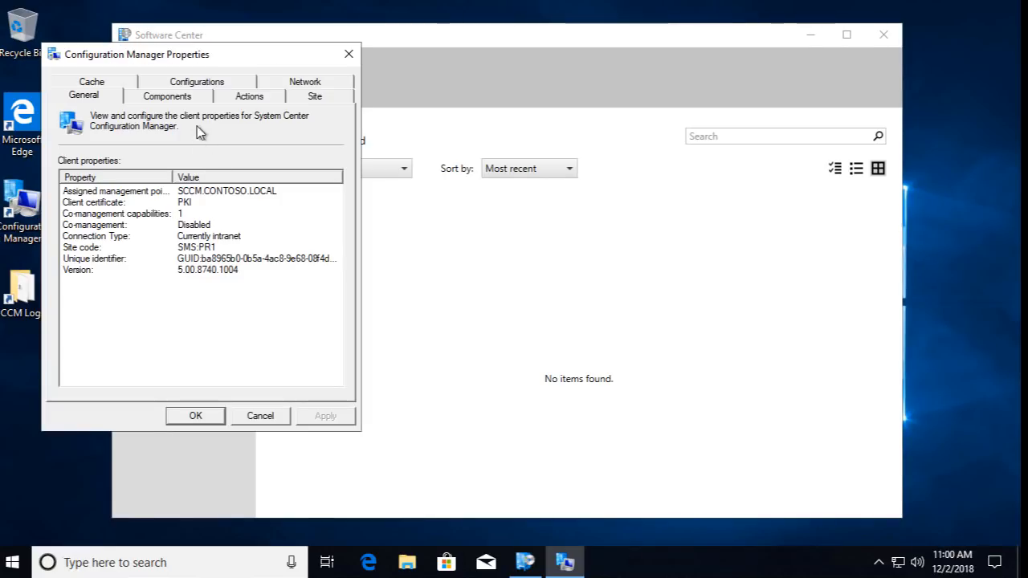
{"action": "left_click", "coordinate": [232, 99]}
{"action": "left_click", "coordinate": [187, 232]}
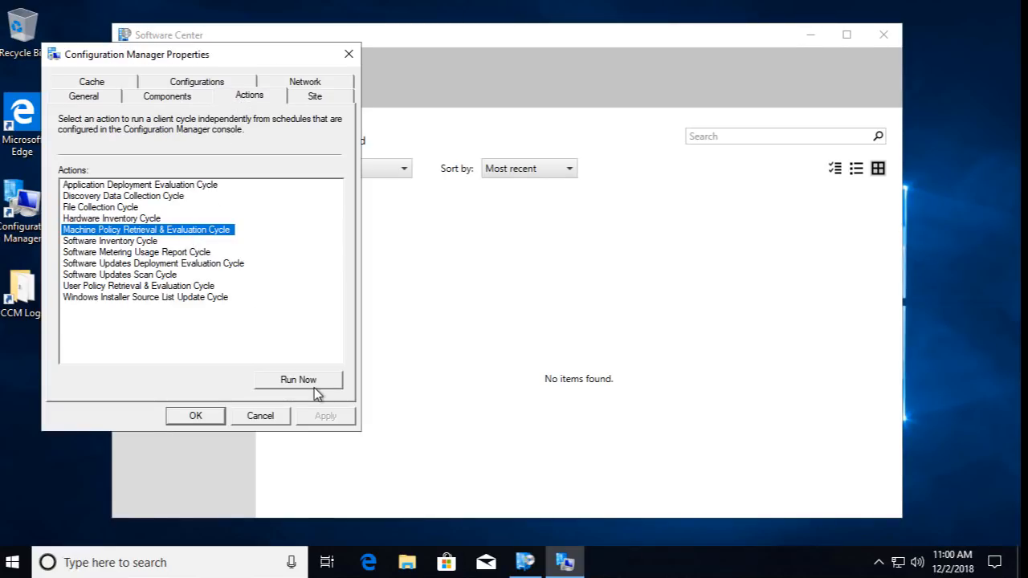
{"action": "left_click", "coordinate": [310, 383]}
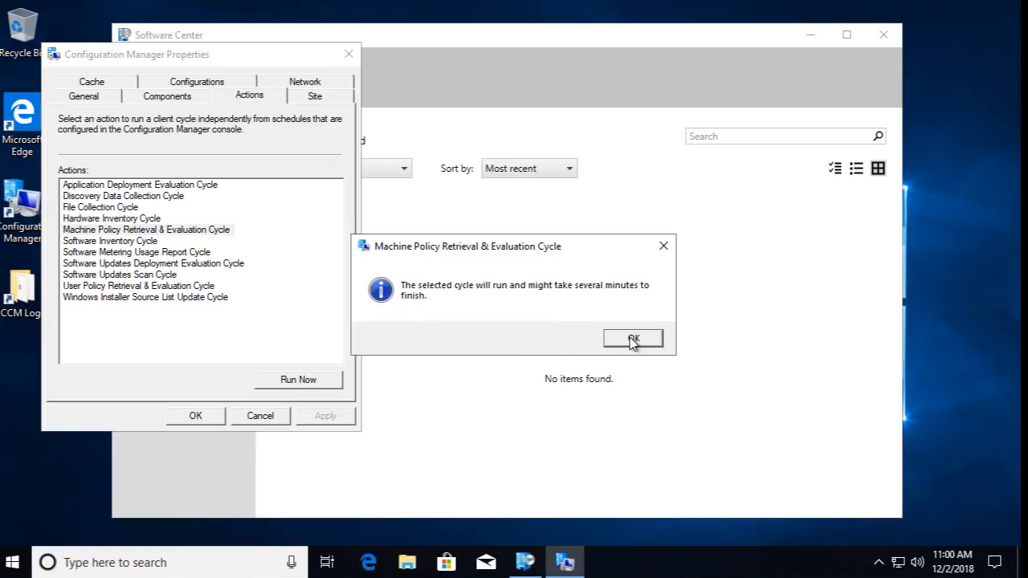
{"action": "key", "text": "Return"}
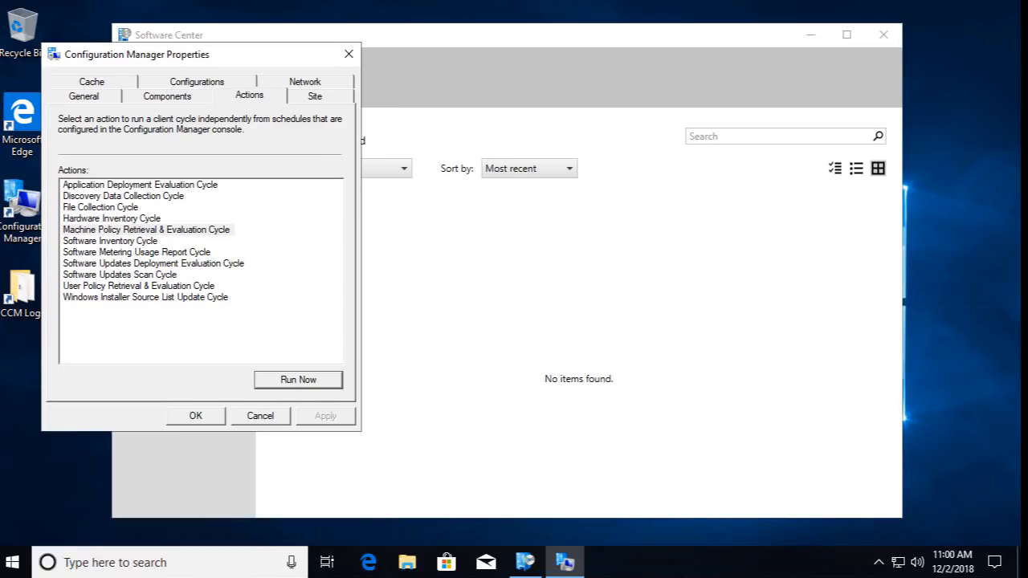
Step: Return to Software Center and start installing USMT - Restore
{"action": "left_click", "coordinate": [478, 330]}
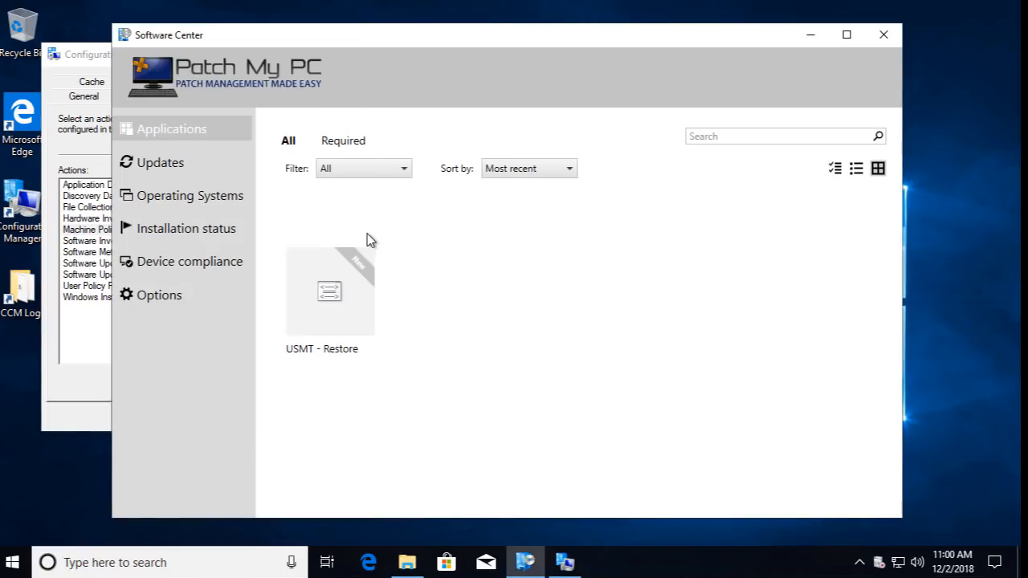
{"action": "left_click", "coordinate": [328, 292]}
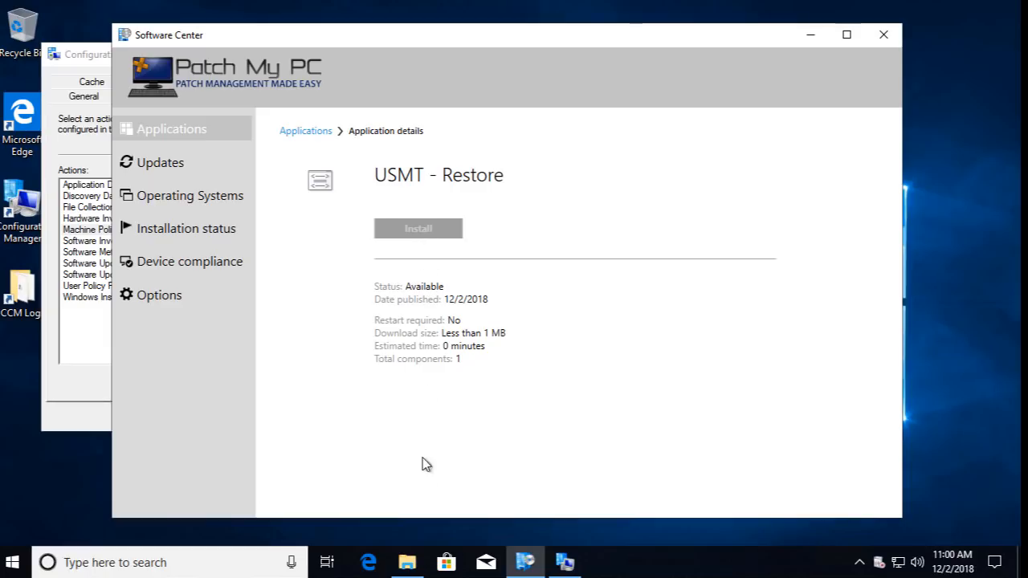
{"action": "left_click", "coordinate": [417, 230]}
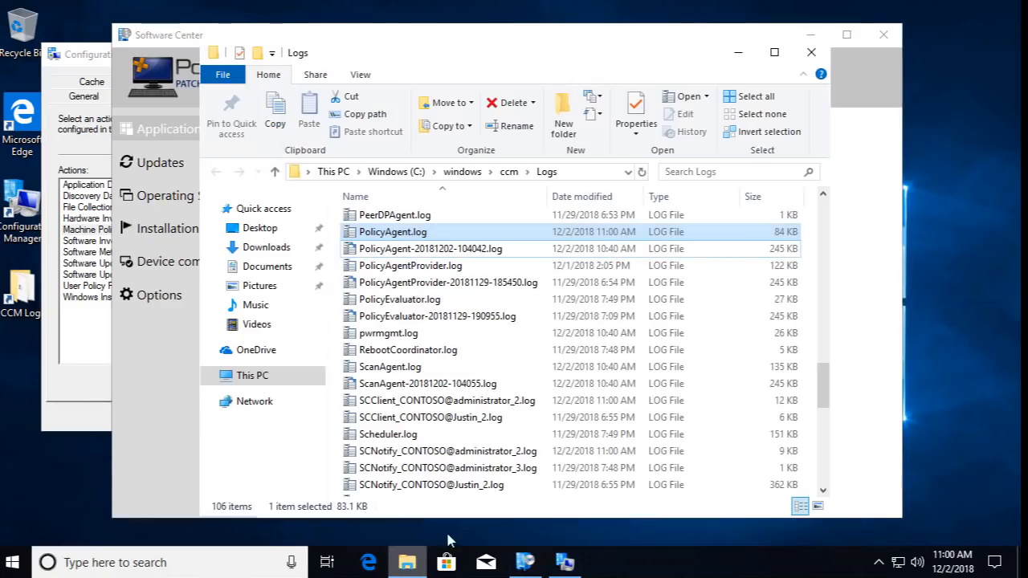
Step: Browse to C:\Users in a file window snapped to half the desktop, move Installation Progress clear of it, and examine the existing profile folders
{"action": "left_click", "coordinate": [408, 562]}
{"action": "left_click", "coordinate": [414, 174]}
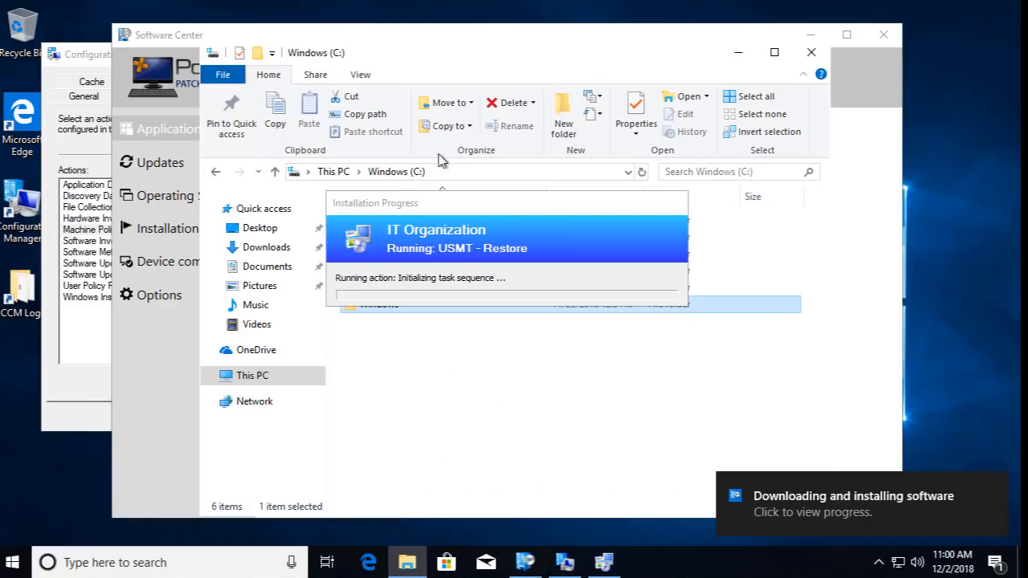
{"action": "left_click_drag", "start_coordinate": [474, 57], "coordinate": [475, 94]}
{"action": "left_click_drag", "start_coordinate": [996, 75], "coordinate": [852, 63]}
{"action": "left_click_drag", "start_coordinate": [697, 78], "coordinate": [1020, 75]}
{"action": "left_click", "coordinate": [904, 304]}
{"action": "left_click_drag", "start_coordinate": [546, 209], "coordinate": [321, 63]}
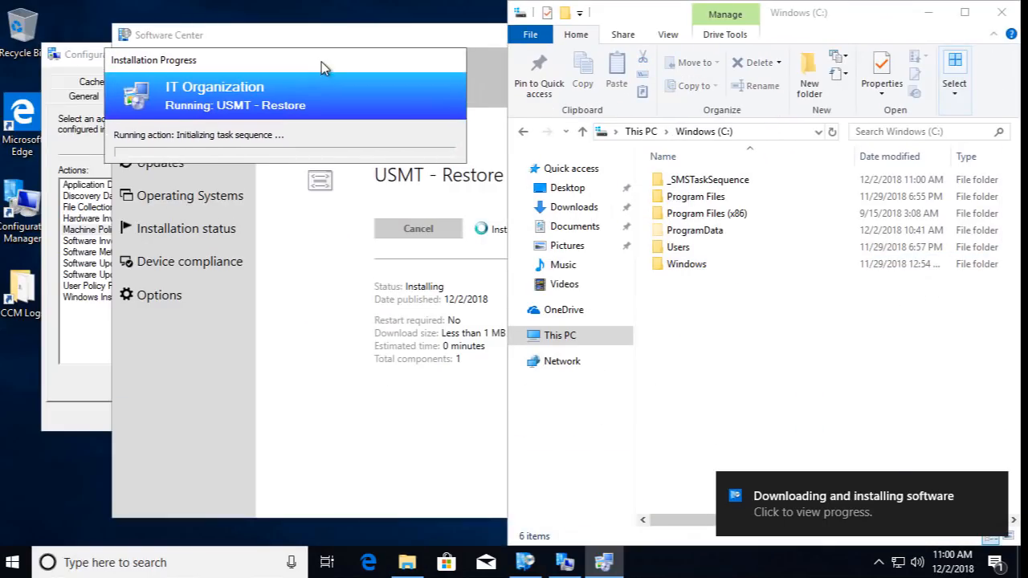
{"action": "double_click", "coordinate": [696, 247]}
{"action": "left_click_drag", "start_coordinate": [716, 236], "coordinate": [644, 149]}
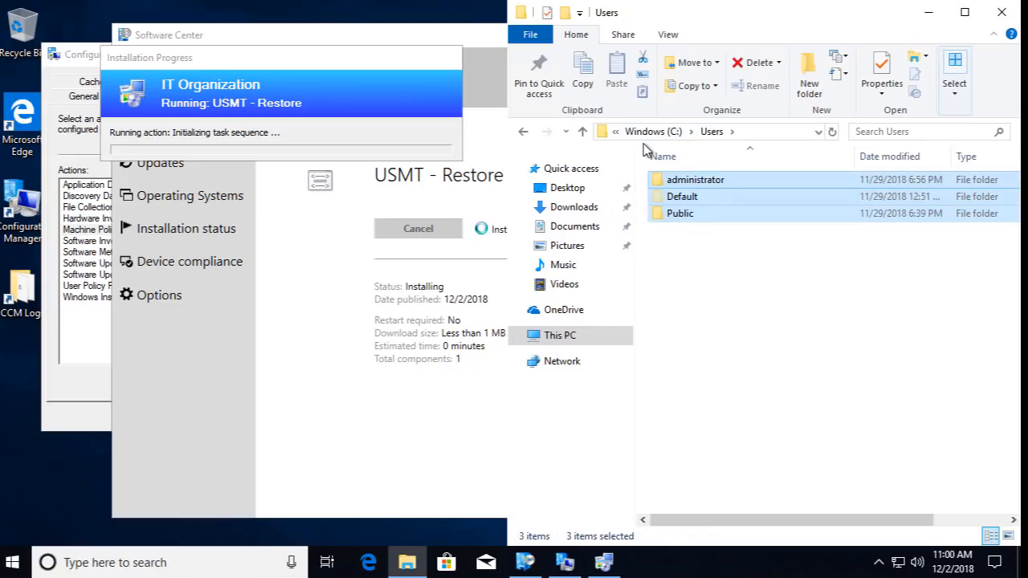
Step: Open smsts.log from the SMSTSLog folder in CCM Logs and snap the log viewer beside the Users folder window to follow the restore
{"action": "double_click", "coordinate": [21, 293]}
{"action": "double_click", "coordinate": [394, 268]}
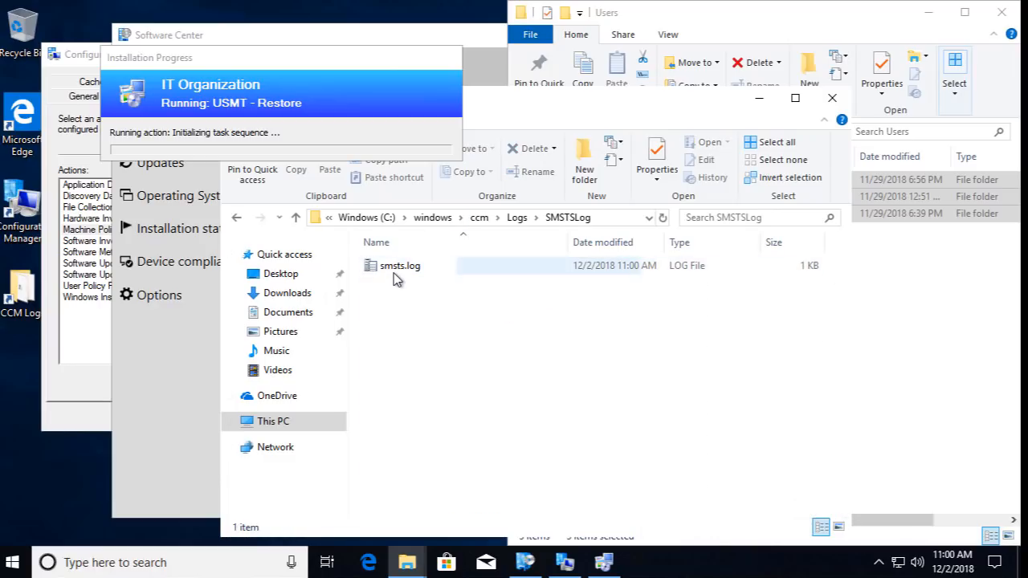
{"action": "double_click", "coordinate": [394, 269]}
{"action": "key", "text": "super+Left"}
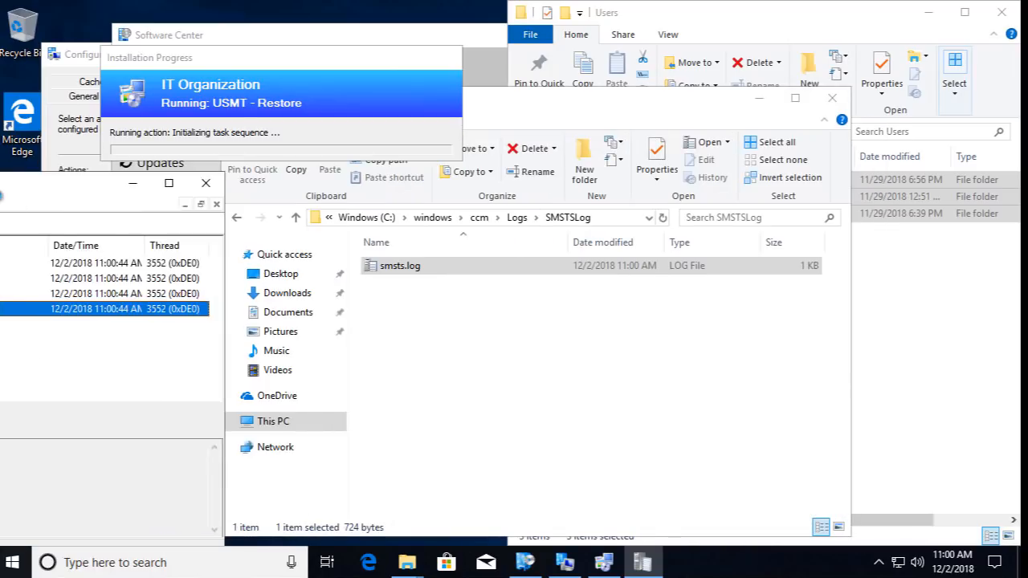
{"action": "left_click", "coordinate": [303, 491]}
{"action": "left_click", "coordinate": [145, 244]}
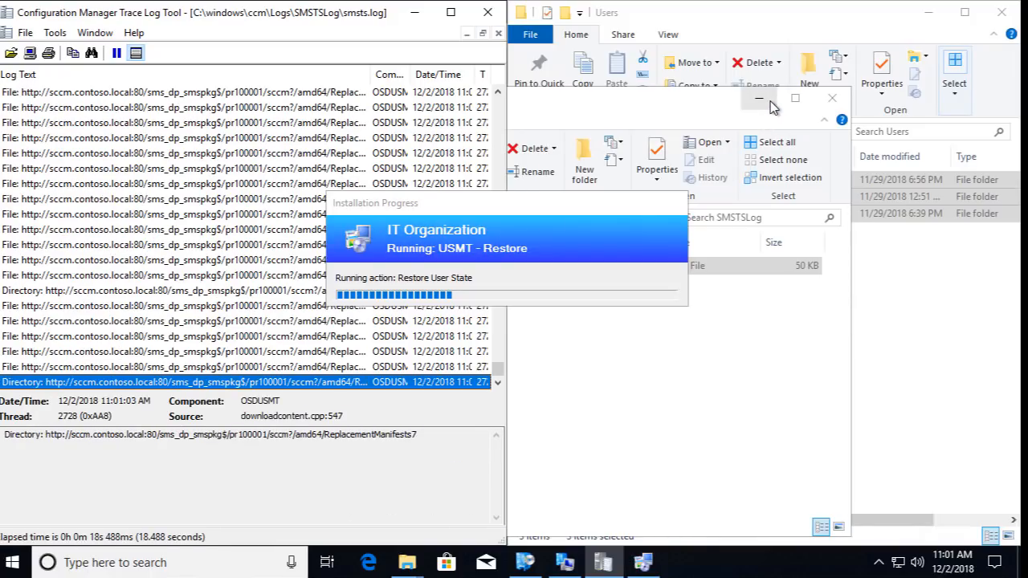
Step: Uncover the Users folder and examine the loadstate.exe command line in smsts.log, including its log paths, migdocs.xml and migapp.xml
{"action": "left_click", "coordinate": [761, 98]}
{"action": "mouse_move", "coordinate": [522, 209]}
{"action": "left_mouse_down"}
{"action": "mouse_move", "coordinate": [715, 151]}
{"action": "mouse_move", "coordinate": [686, 27]}
{"action": "mouse_move", "coordinate": [715, 12]}
{"action": "mouse_move", "coordinate": [725, 22]}
{"action": "left_mouse_up"}
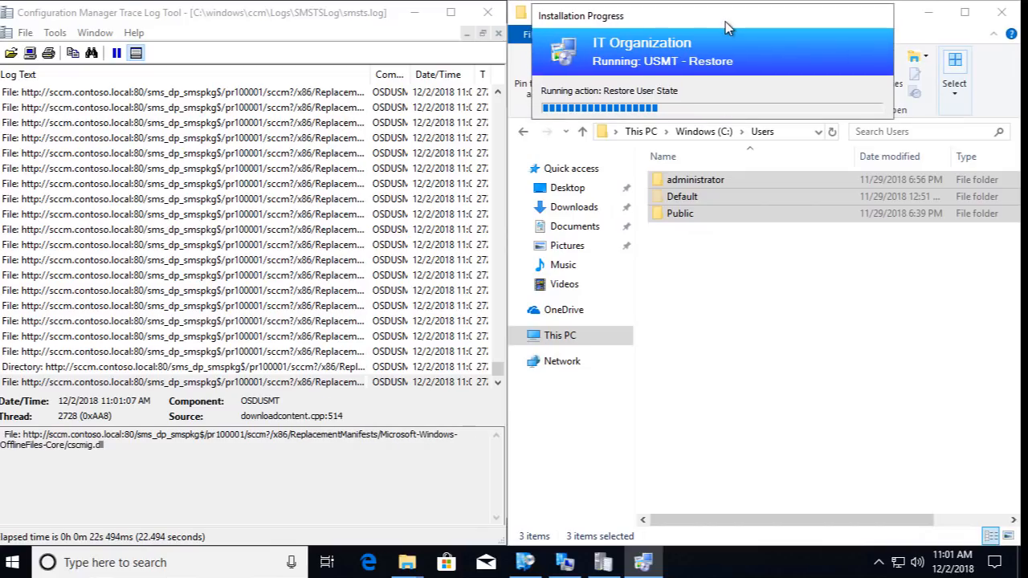
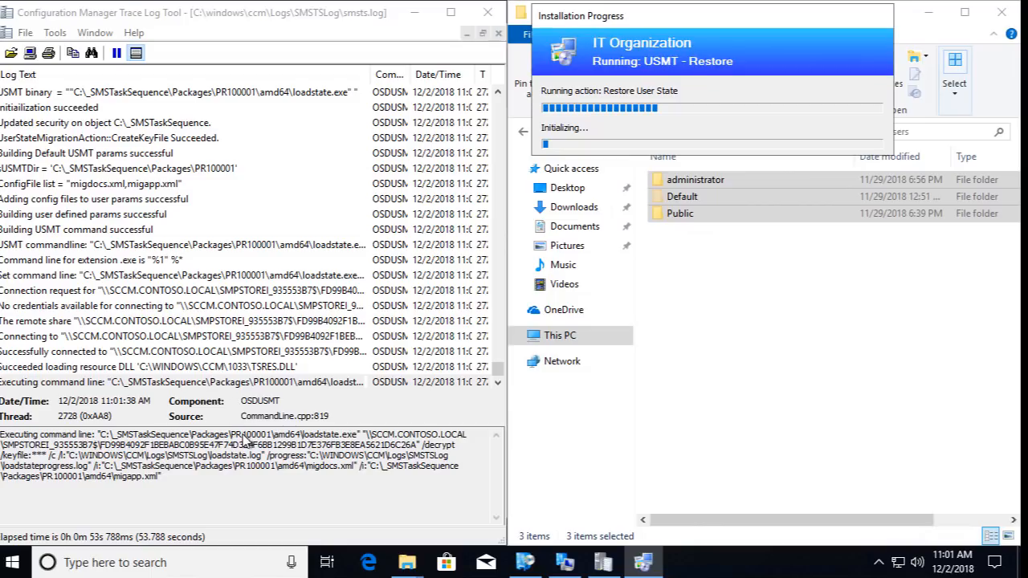
{"action": "left_click", "coordinate": [191, 484]}
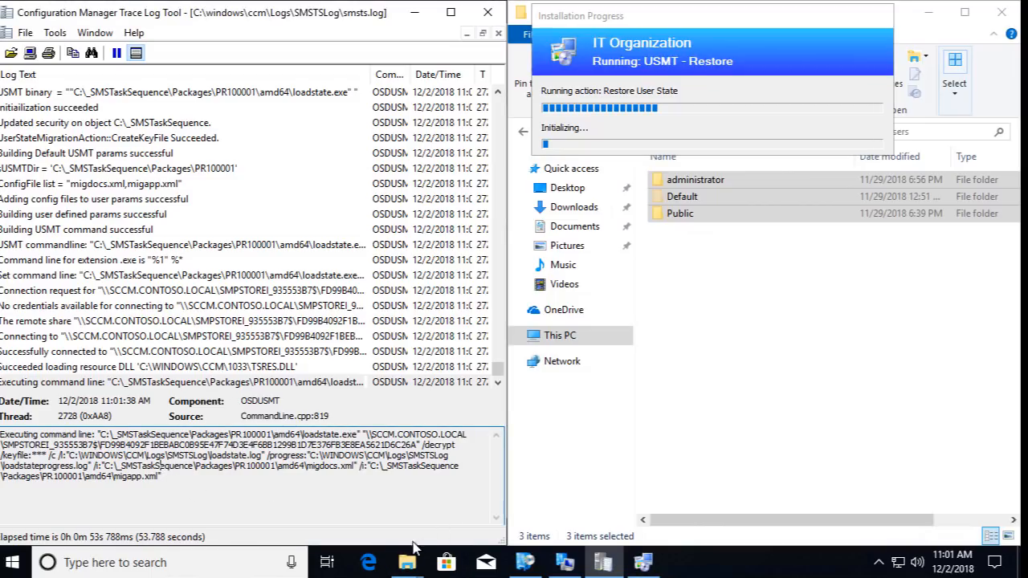
{"action": "left_click", "coordinate": [149, 468], "text": "shift"}
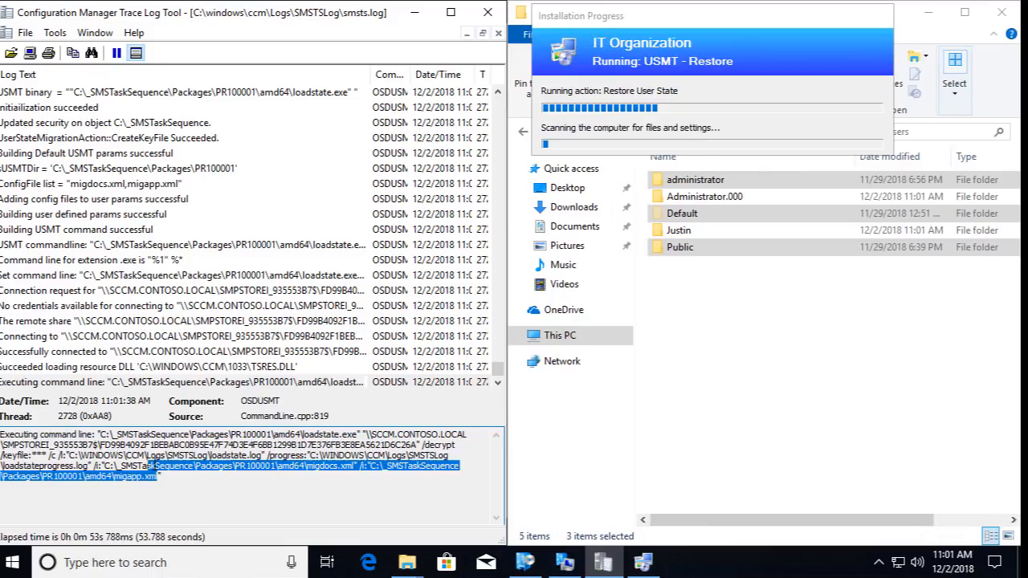
{"action": "left_click", "coordinate": [286, 434]}
{"action": "left_click_drag", "start_coordinate": [303, 434], "coordinate": [345, 426]}
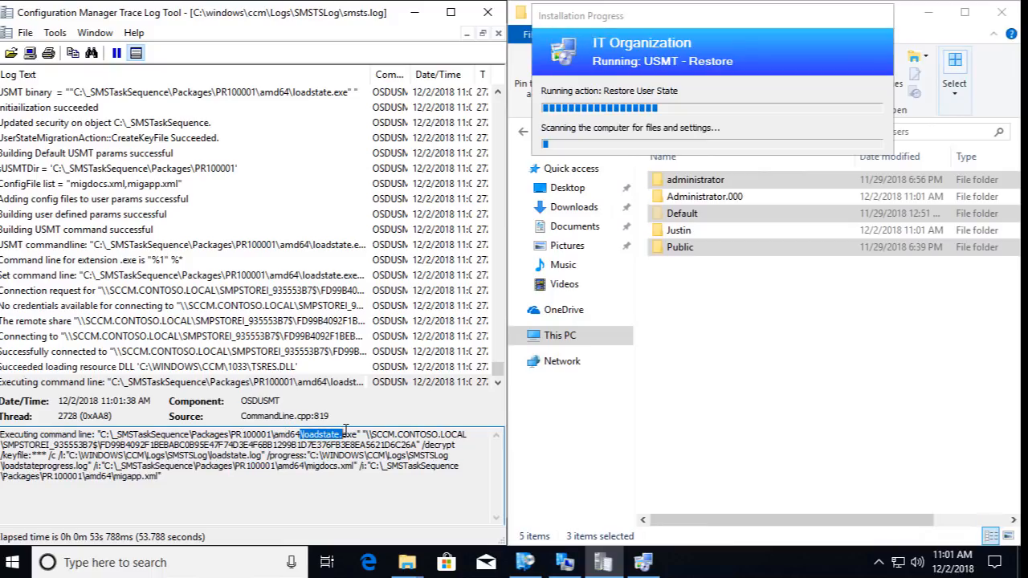
{"action": "left_click_drag", "start_coordinate": [366, 434], "coordinate": [259, 455]}
{"action": "left_click", "coordinate": [244, 455]}
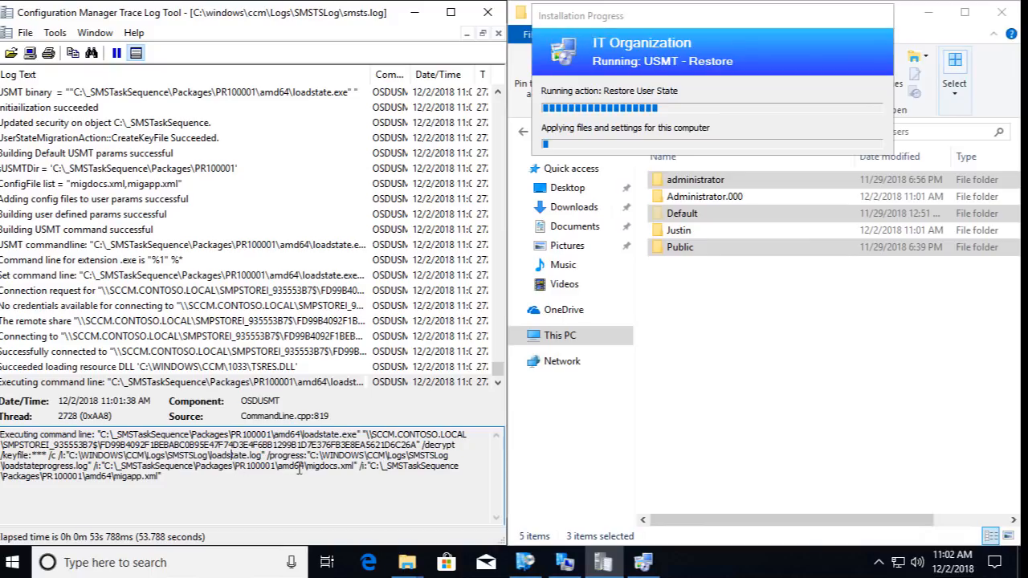
{"action": "left_click_drag", "start_coordinate": [352, 465], "coordinate": [310, 467]}
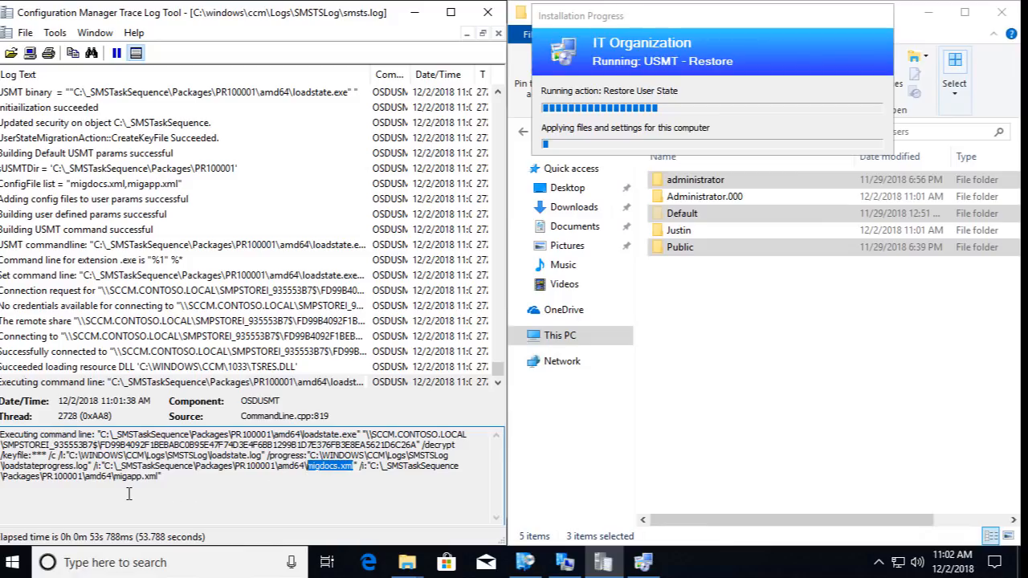
{"action": "left_click_drag", "start_coordinate": [152, 477], "coordinate": [115, 480]}
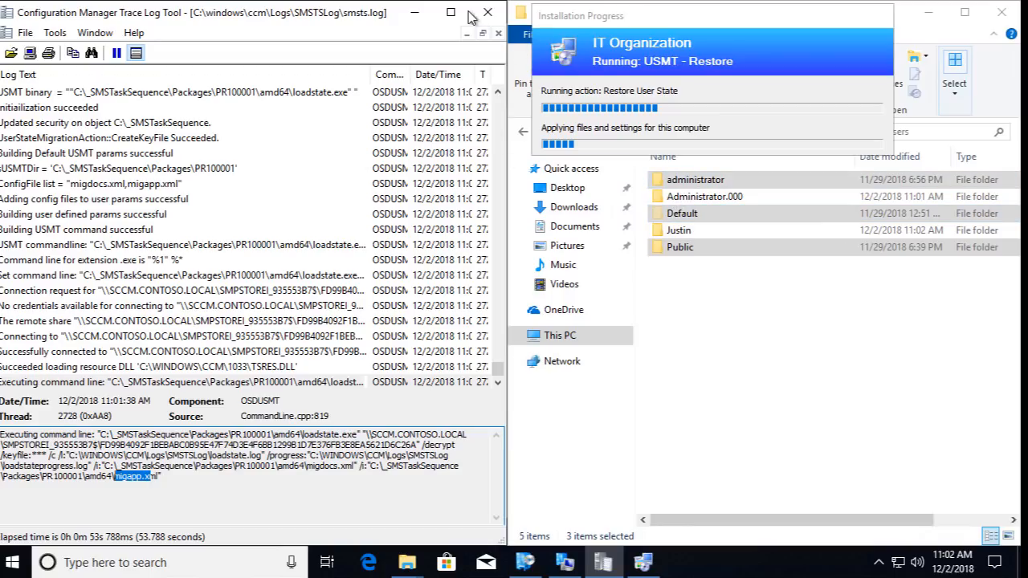
Step: Minimize the smsts.log window, open loadstate.log from the SMSTSLog folder and dock it beside the Users folder
{"action": "left_click", "coordinate": [413, 12]}
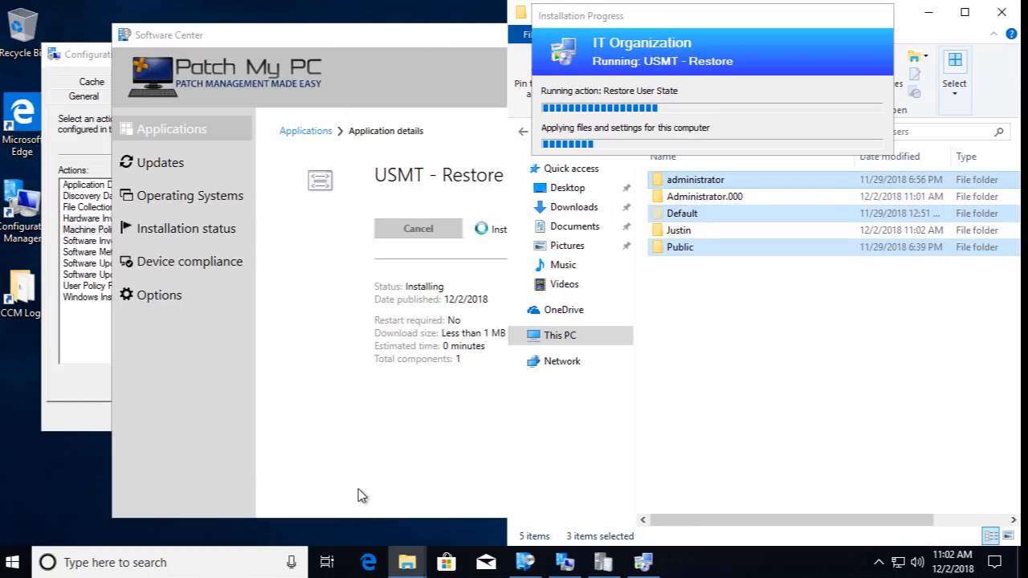
{"action": "mouse_move", "coordinate": [408, 562]}
{"action": "left_click", "coordinate": [490, 444]}
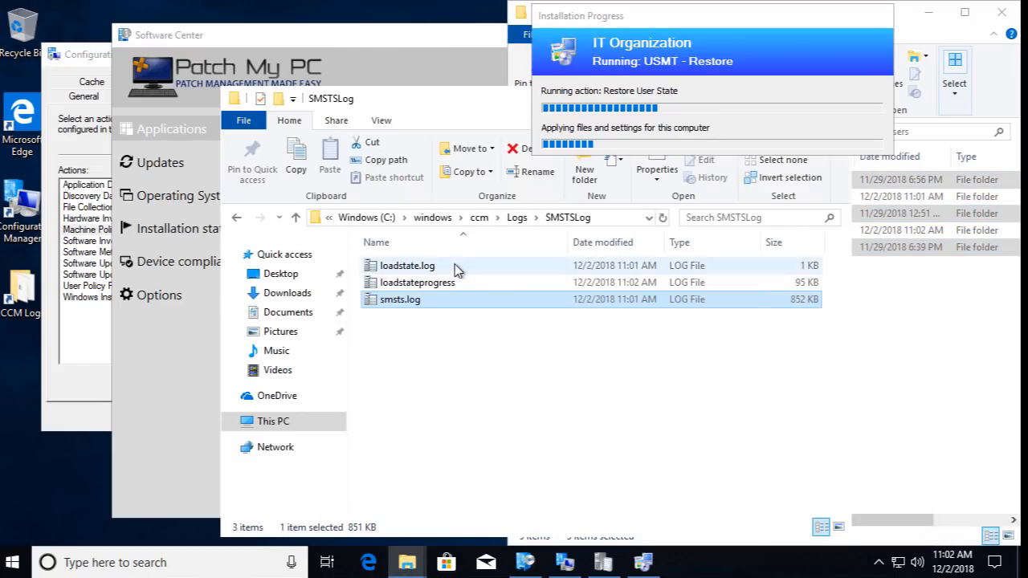
{"action": "double_click", "coordinate": [422, 267]}
{"action": "key", "text": "super+Left"}
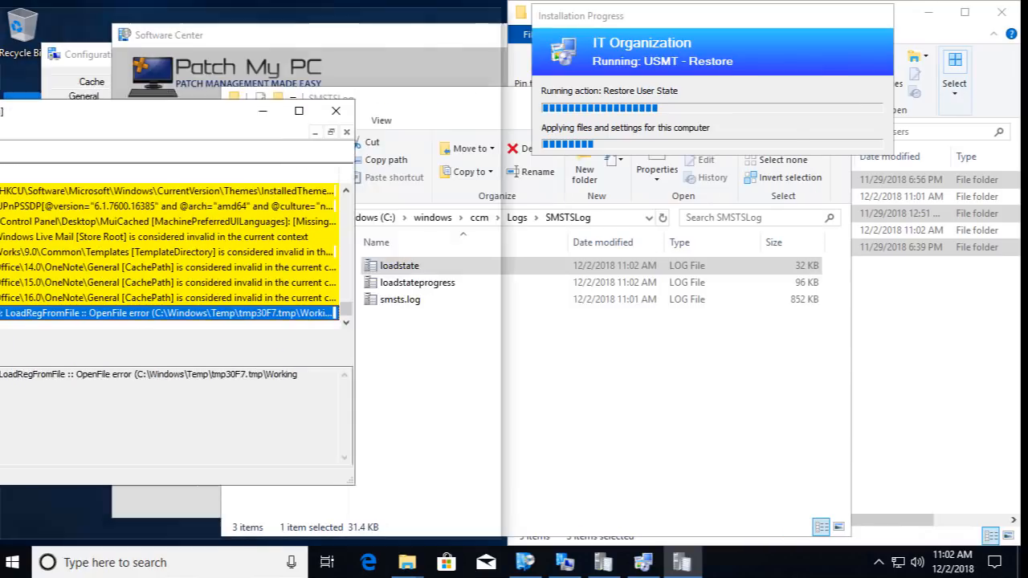
{"action": "left_click", "coordinate": [455, 480]}
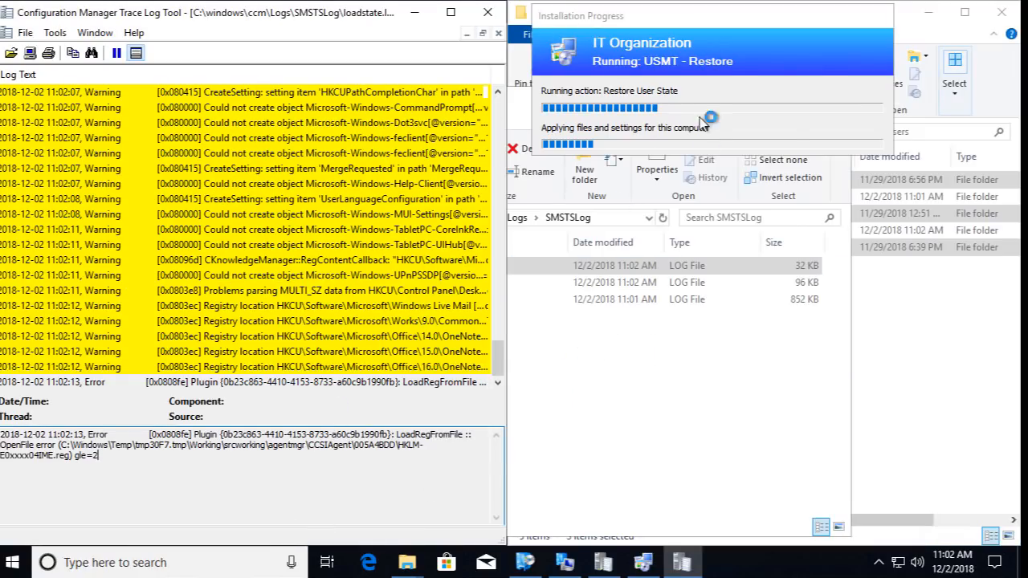
Step: Minimize the SMSTSLog folder and move the Installation Progress dialog off the Users folder window
{"action": "left_click", "coordinate": [722, 398]}
{"action": "left_click_drag", "start_coordinate": [459, 99], "coordinate": [658, 281]}
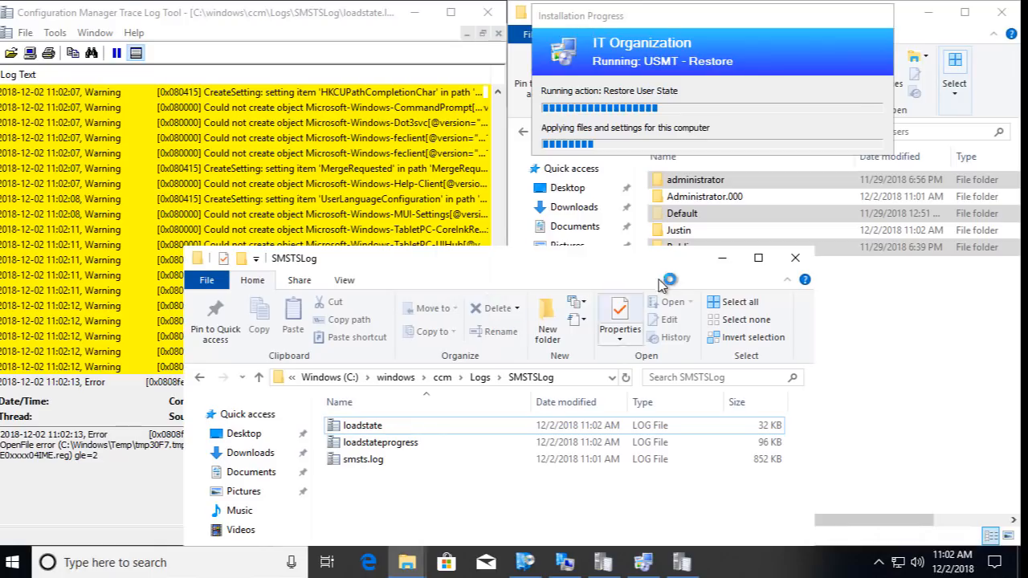
{"action": "left_click", "coordinate": [722, 258]}
{"action": "left_click_drag", "start_coordinate": [661, 26], "coordinate": [313, 15]}
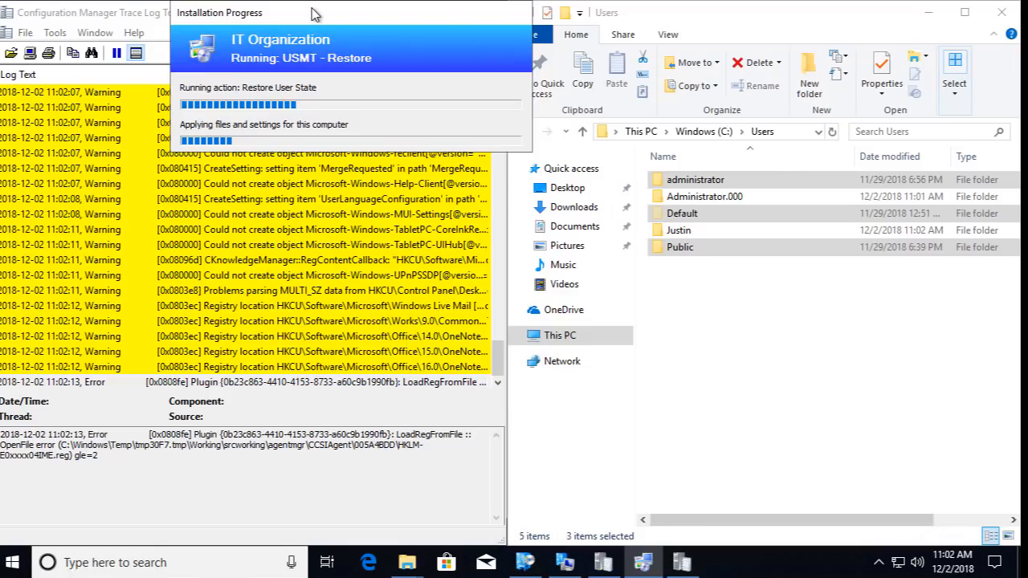
Step: Check the restored user's Documents folder and the jre-8u191-windows-i586 file in the root of C:
{"action": "double_click", "coordinate": [675, 233]}
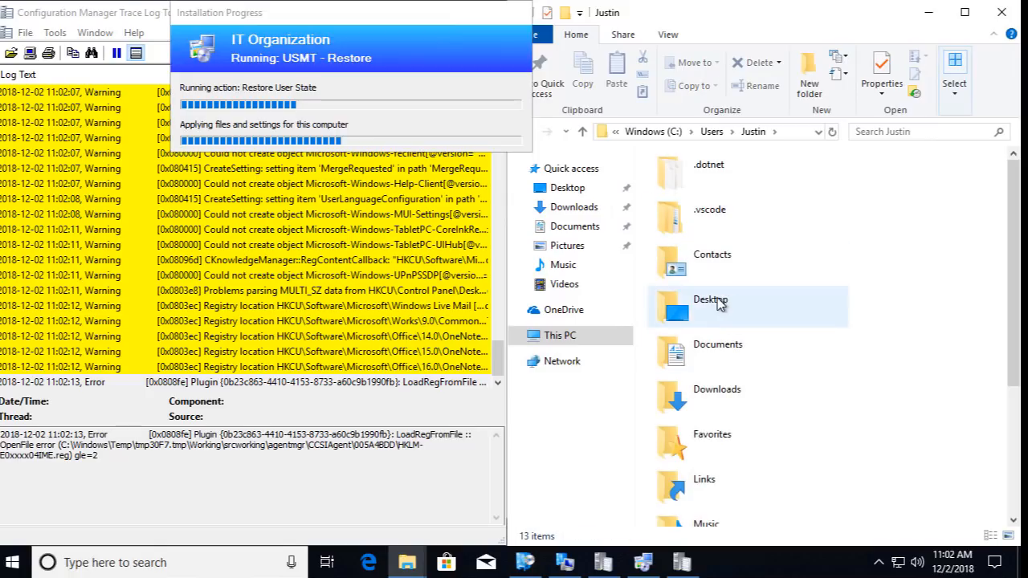
{"action": "double_click", "coordinate": [720, 348]}
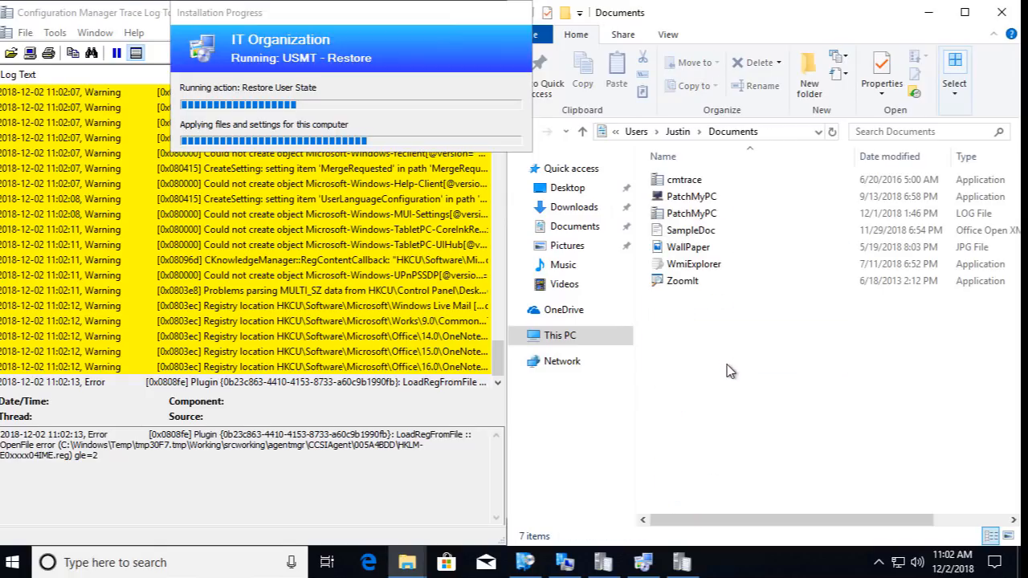
{"action": "left_click", "coordinate": [771, 132]}
{"action": "type", "text": "c:"}
{"action": "key", "text": "Return"}
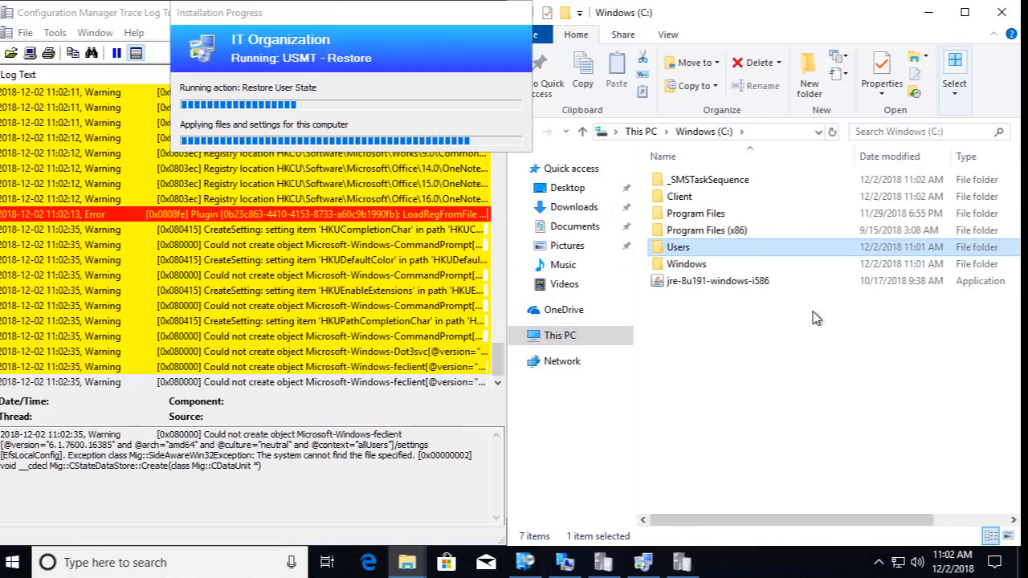
{"action": "left_click", "coordinate": [727, 282]}
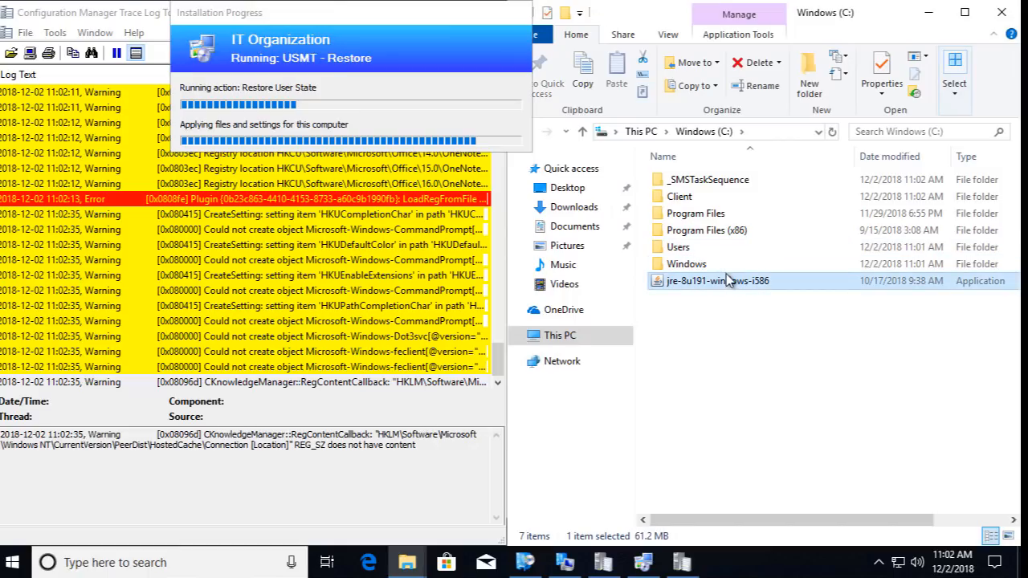
Step: Inspect the contents of the Client folder on C:, return to the drive root and dismiss the installation notification
{"action": "left_click", "coordinate": [684, 196]}
{"action": "double_click", "coordinate": [684, 197]}
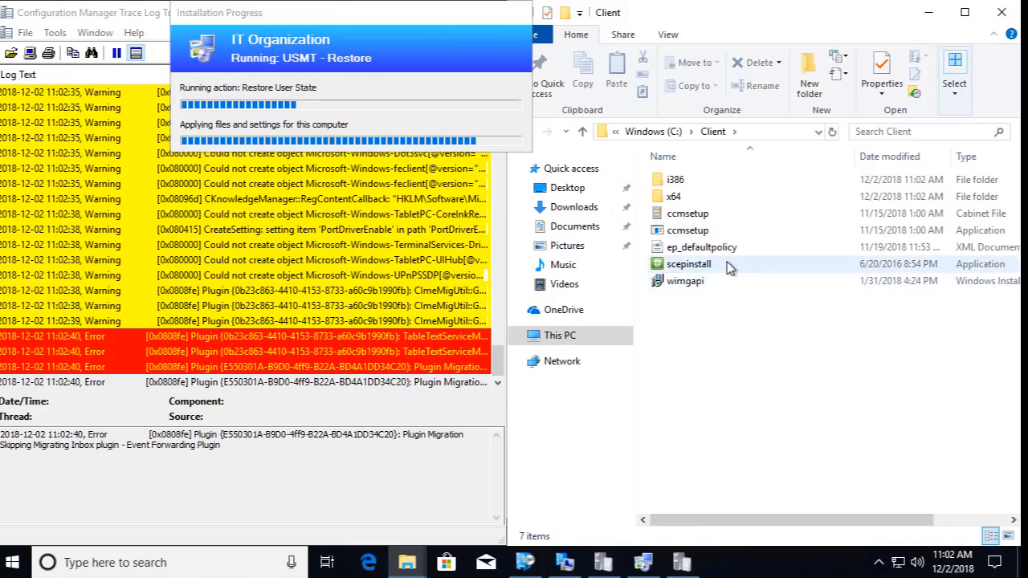
{"action": "left_click", "coordinate": [654, 131]}
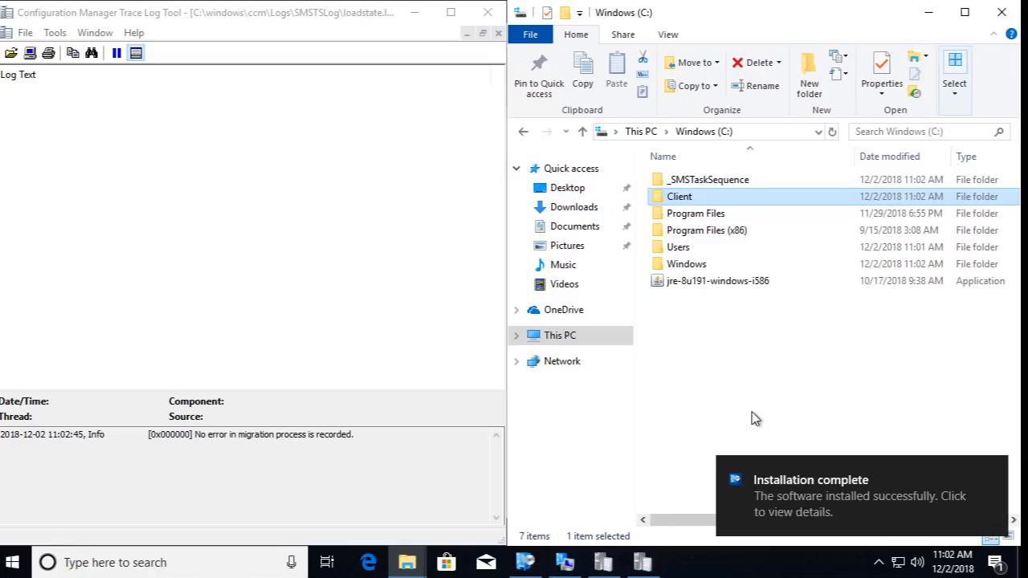
{"action": "mouse_move", "coordinate": [894, 500]}
{"action": "left_mouse_down"}
{"action": "mouse_move", "coordinate": [910, 492]}
{"action": "mouse_move", "coordinate": [876, 496]}
{"action": "left_mouse_up"}
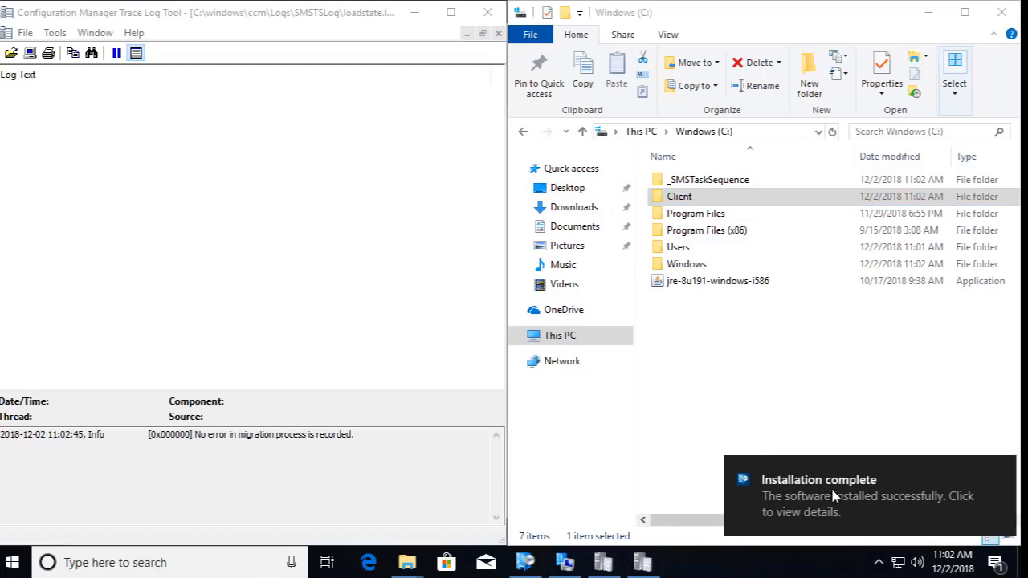
Step: Sign out of the current Windows 10 account
{"action": "left_click", "coordinate": [12, 563]}
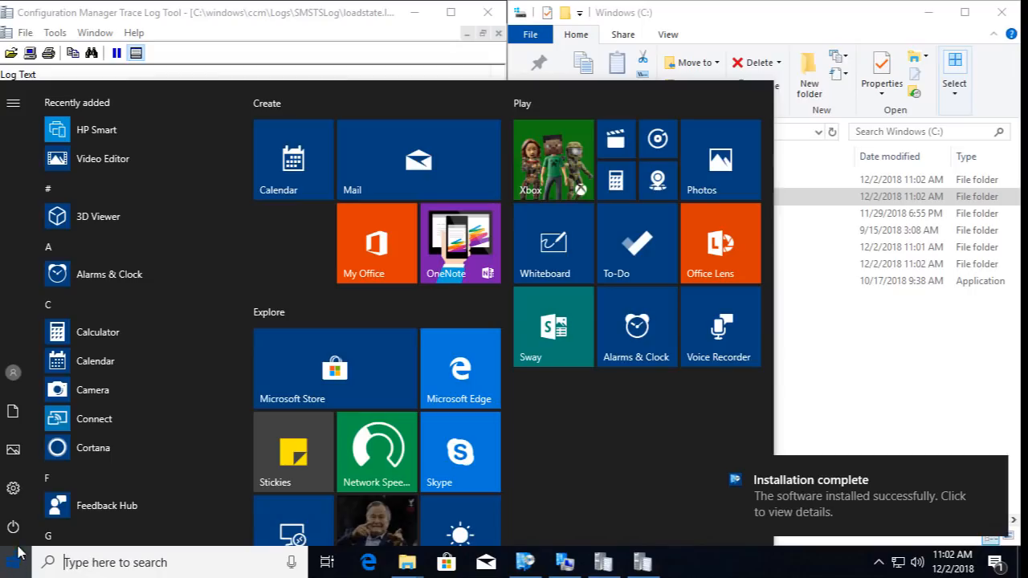
{"action": "left_click", "coordinate": [13, 372]}
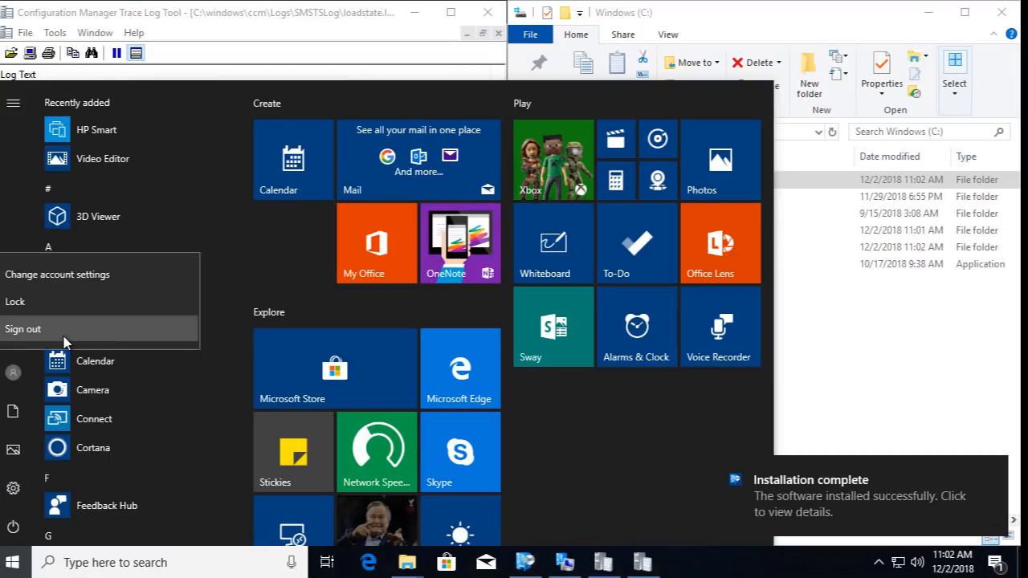
{"action": "left_click", "coordinate": [65, 334]}
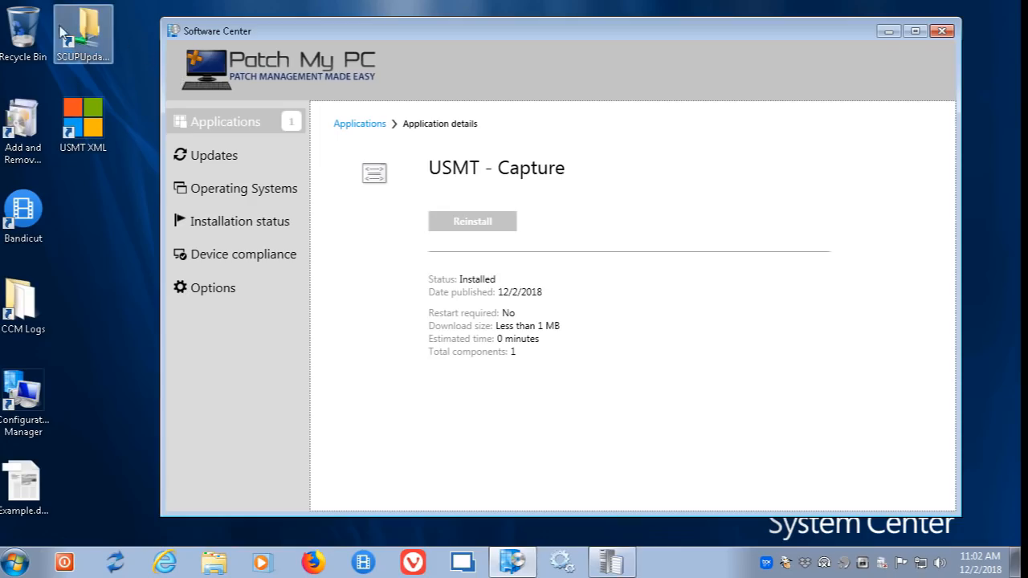
Step: Connect to the LAB1-WIN10-USMT machine as the migrated user and check the restored desktop icons
{"action": "mouse_move", "coordinate": [1, 24]}
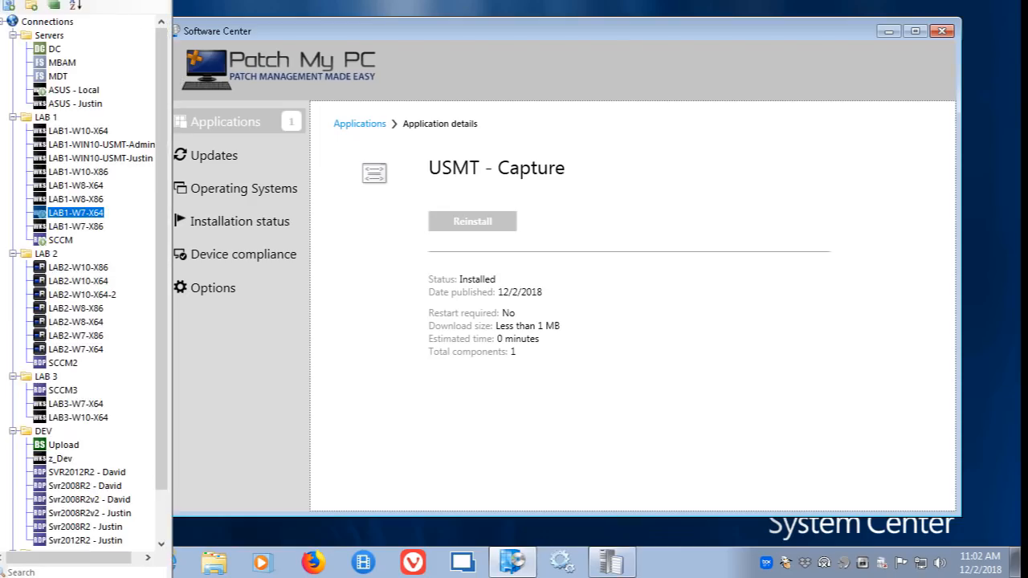
{"action": "right_click", "coordinate": [86, 159]}
{"action": "left_click", "coordinate": [193, 166]}
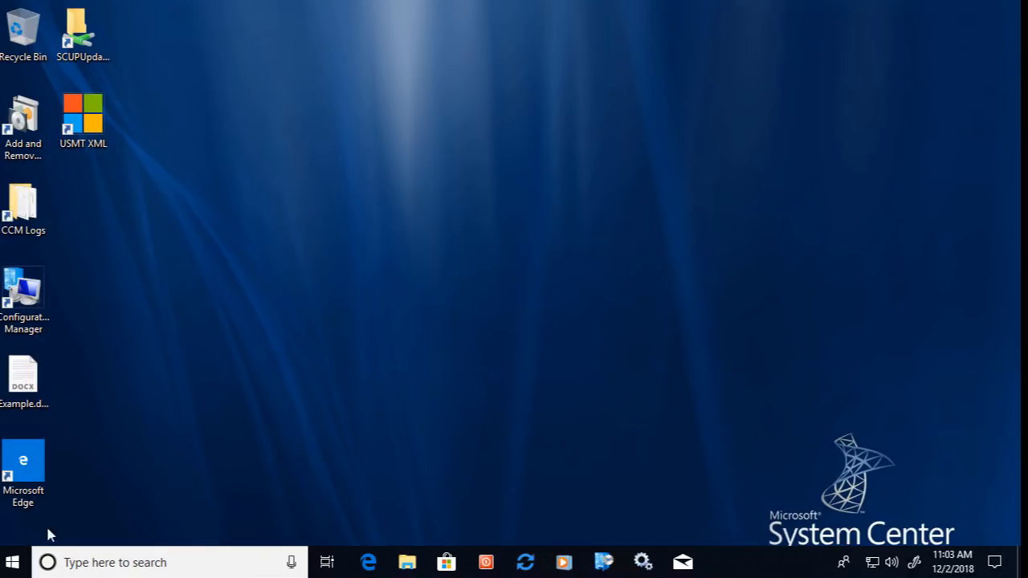
{"action": "left_click_drag", "start_coordinate": [177, 532], "coordinate": [2, 46]}
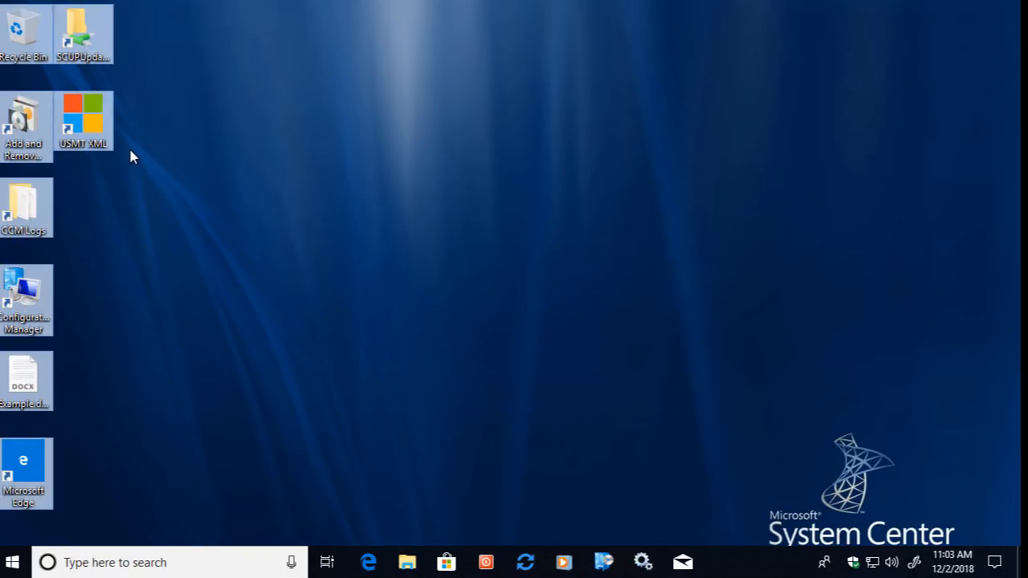
{"action": "left_click", "coordinate": [124, 136]}
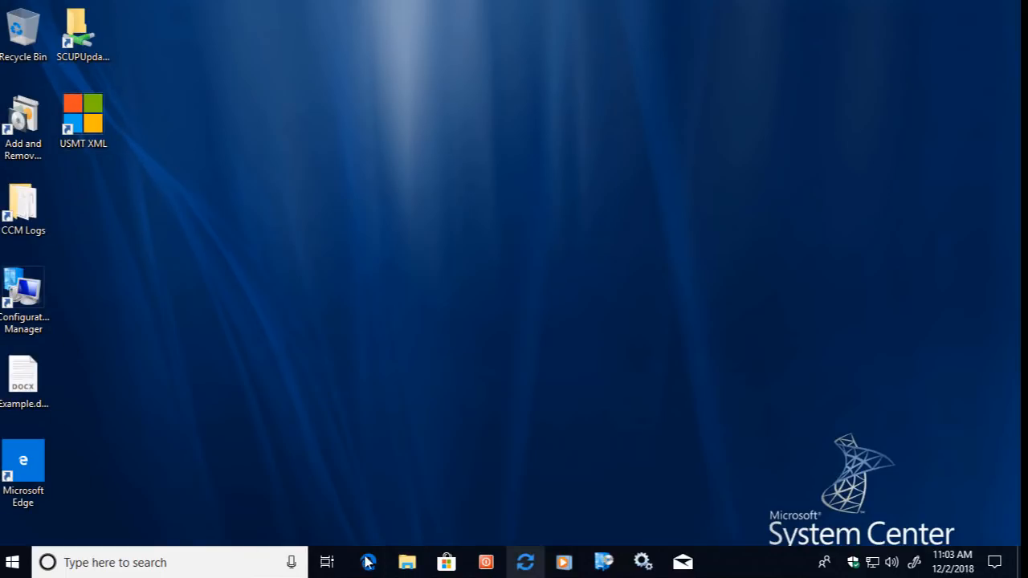
Step: Check the migrated home page and favorites in Internet Explorer, dismissing its setup prompt and welcome tab, and close the browser
{"action": "left_click", "coordinate": [12, 566]}
{"action": "type", "text": "inter"}
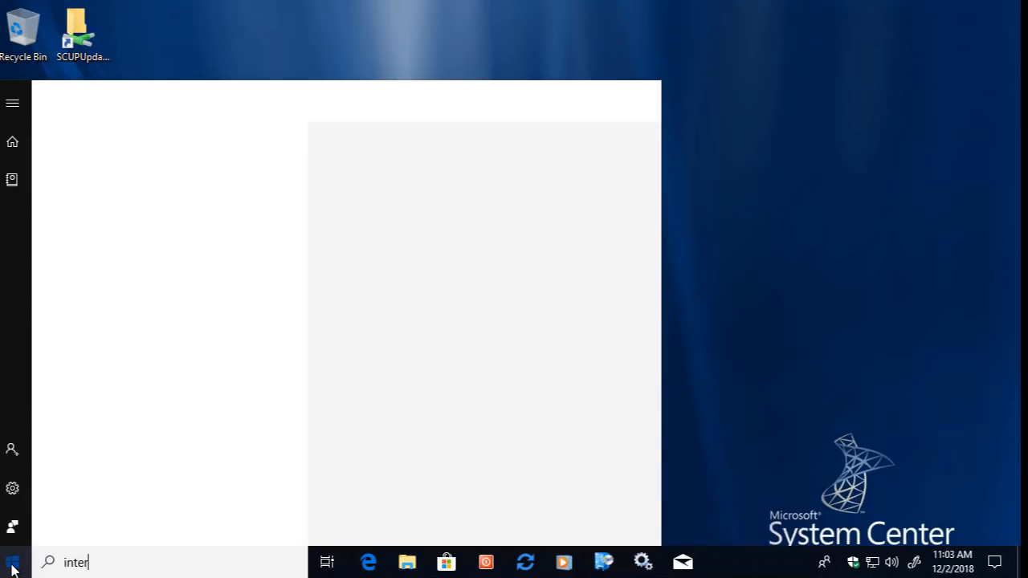
{"action": "key", "text": "Return"}
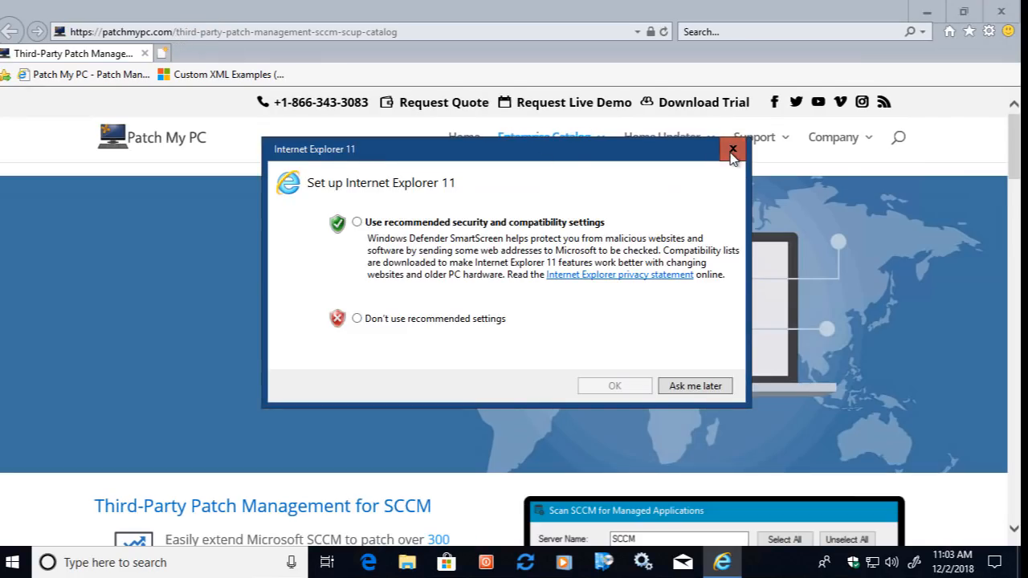
{"action": "left_click", "coordinate": [733, 148]}
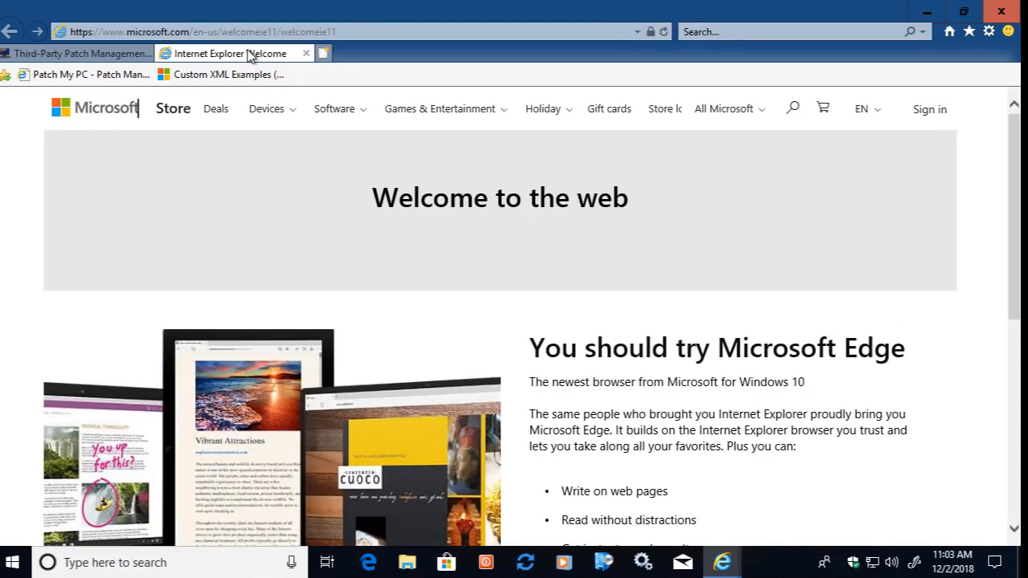
{"action": "left_click", "coordinate": [306, 53]}
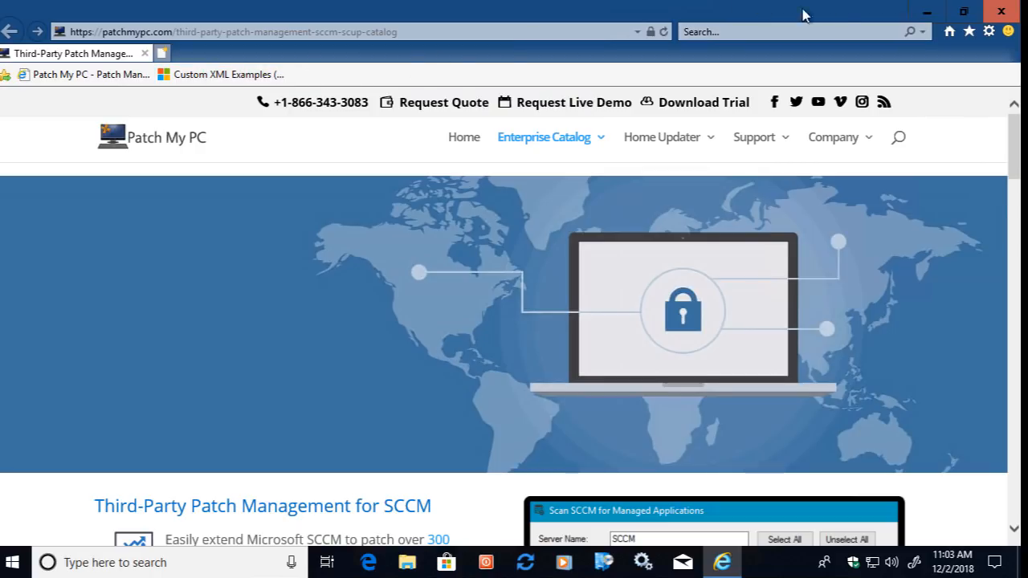
{"action": "left_click", "coordinate": [1000, 15]}
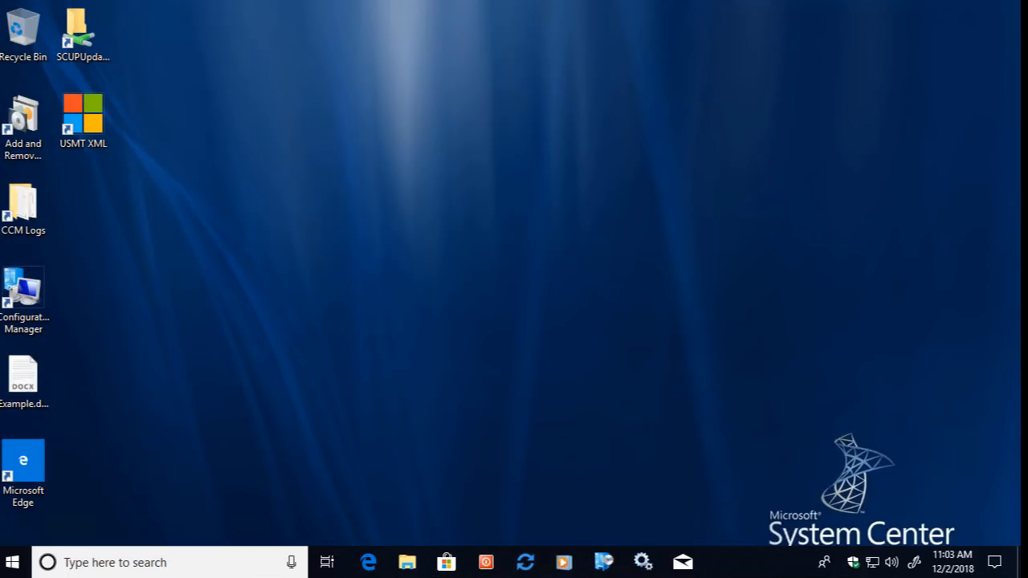
Step: Browse to the root of C: in File Explorer and select the migrated jre-8u191-windows-i586.exe file
{"action": "left_click", "coordinate": [407, 562]}
{"action": "left_click", "coordinate": [448, 121]}
{"action": "type", "text": "c:\\"}
{"action": "key", "text": "Return"}
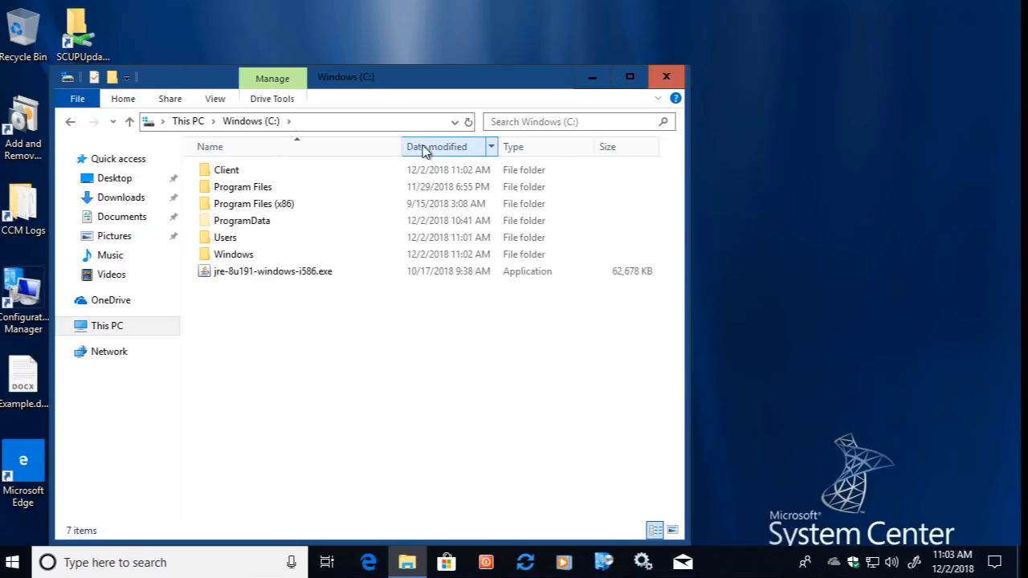
{"action": "left_click", "coordinate": [265, 271]}
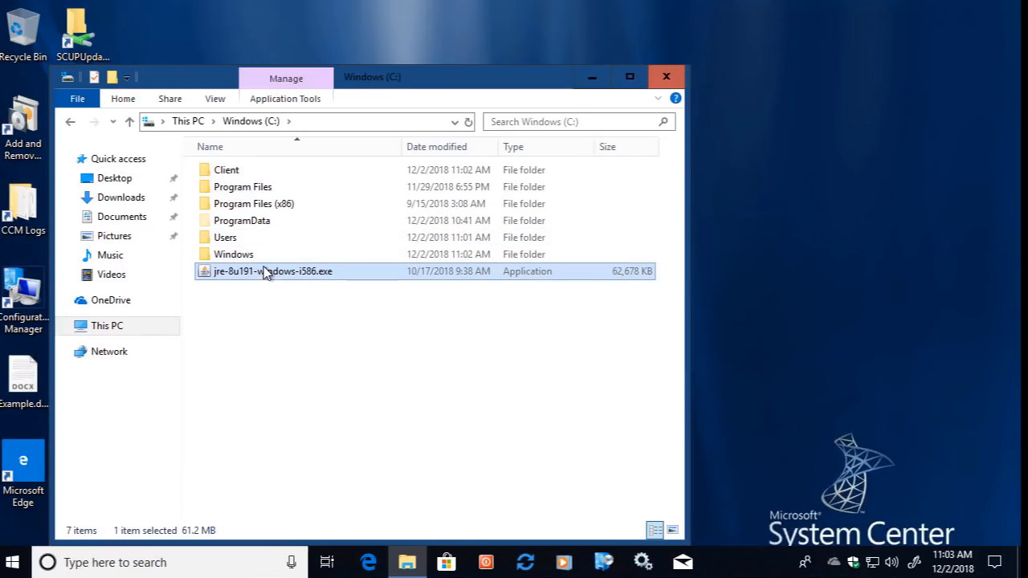
Step: Check the migrated files in Documents and p4vinst64.exe in the user's profile folder under C:\Users, and close File Explorer
{"action": "left_click", "coordinate": [128, 217]}
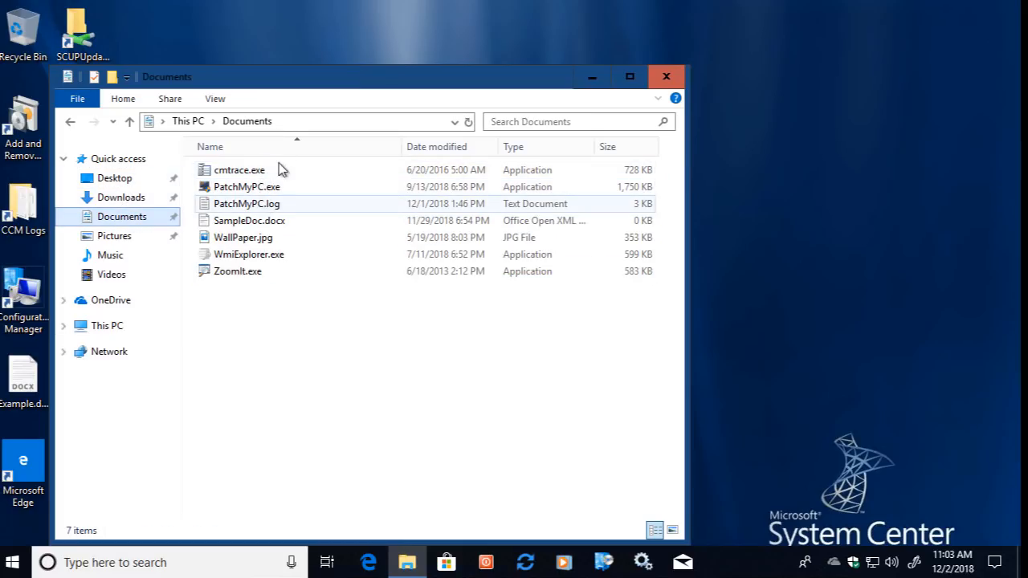
{"action": "left_click", "coordinate": [659, 99]}
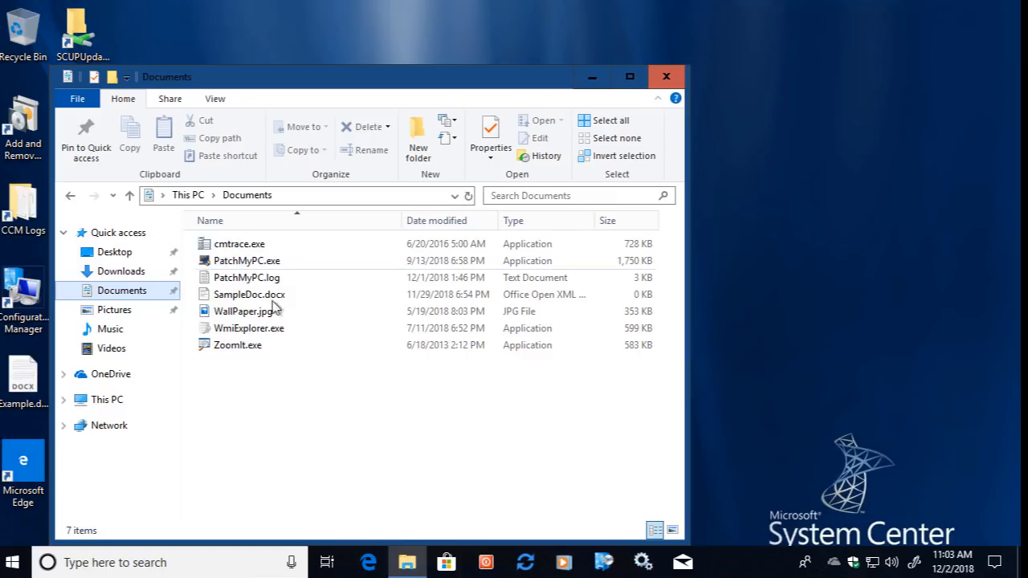
{"action": "left_click", "coordinate": [142, 400]}
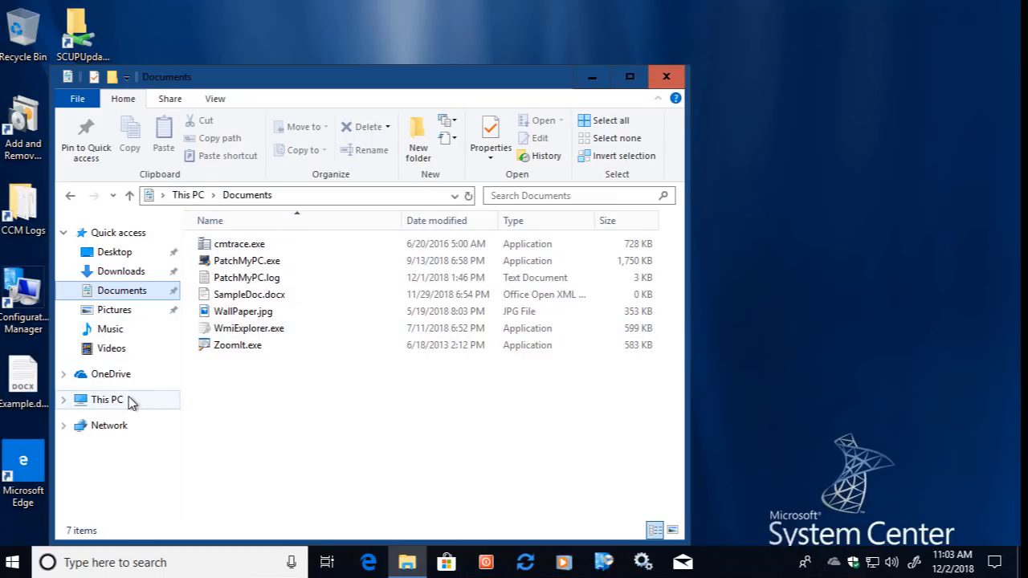
{"action": "double_click", "coordinate": [302, 452]}
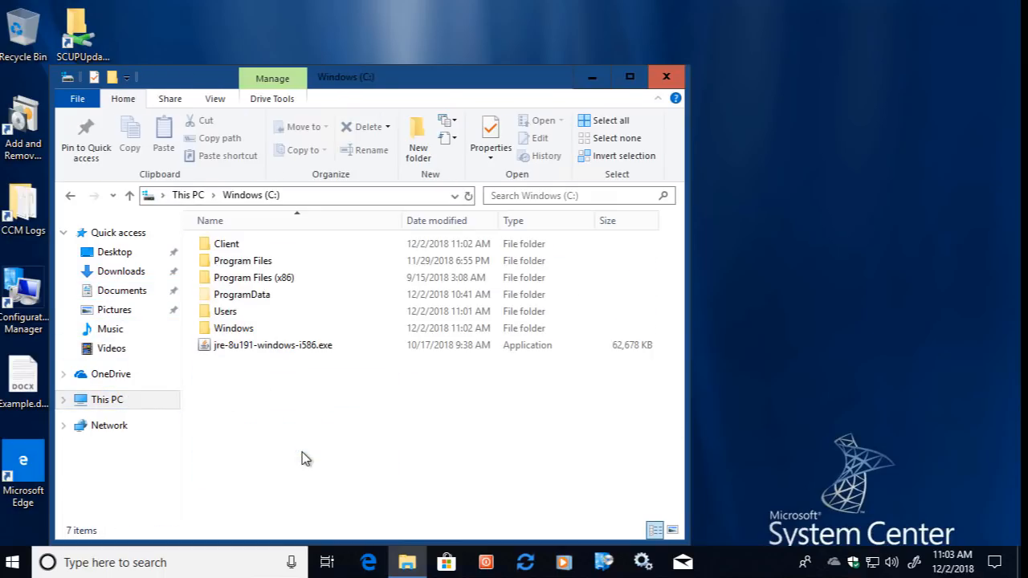
{"action": "double_click", "coordinate": [249, 313]}
{"action": "double_click", "coordinate": [248, 294]}
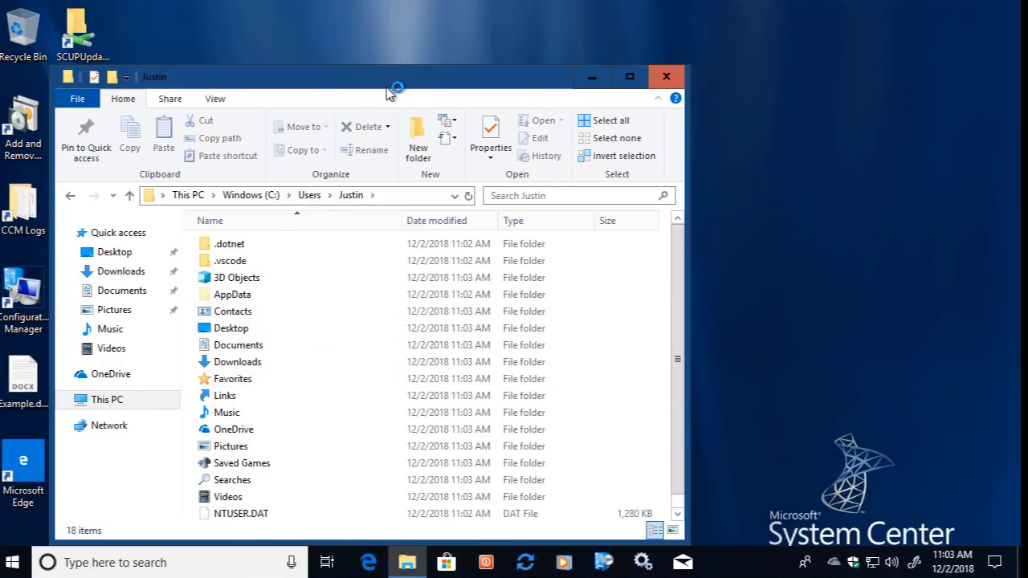
{"action": "left_click_drag", "start_coordinate": [396, 87], "coordinate": [477, 37]}
{"action": "scroll", "coordinate": [455, 287], "scroll_direction": "down", "scroll_amount": 1}
{"action": "left_click", "coordinate": [320, 461]}
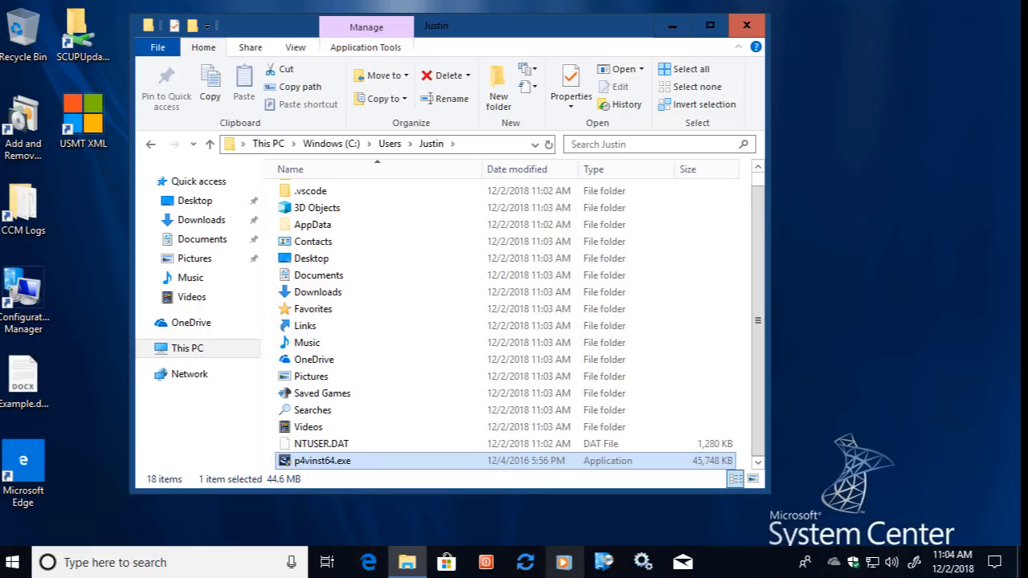
{"action": "left_click", "coordinate": [747, 26]}
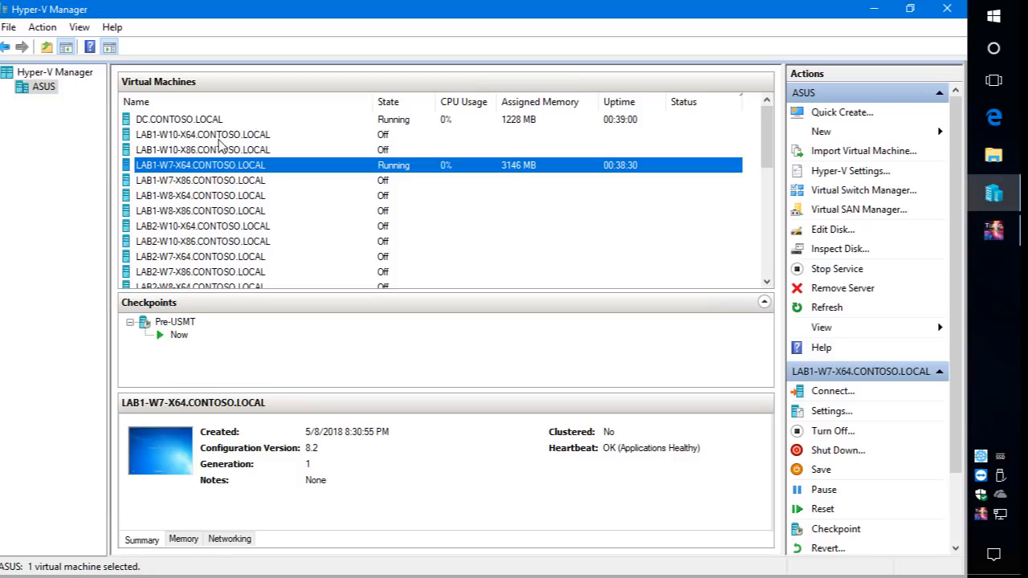
Step: In Hyper-V Manager, apply the Pre-USMT checkpoint to the z_OSD virtual machine and start it
{"action": "scroll", "coordinate": [217, 231], "scroll_direction": "down", "scroll_amount": 5}
{"action": "left_click", "coordinate": [170, 259]}
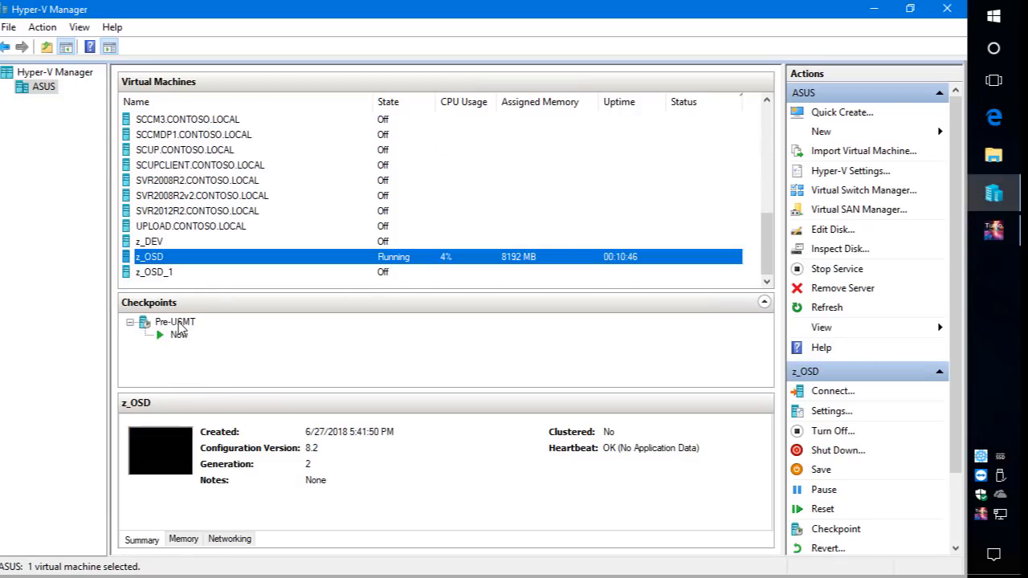
{"action": "right_click", "coordinate": [178, 325]}
{"action": "left_click", "coordinate": [220, 356]}
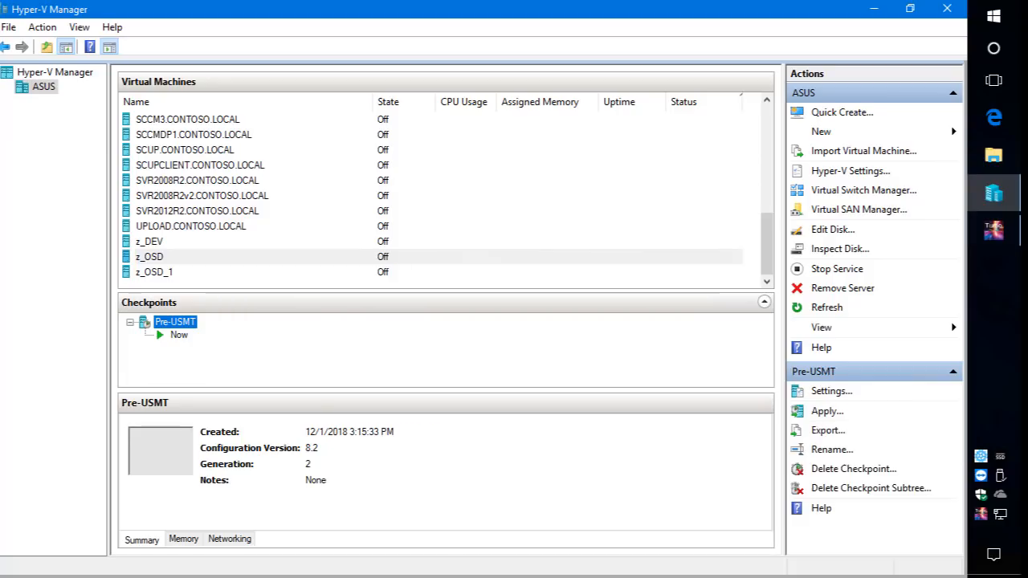
{"action": "right_click", "coordinate": [169, 262]}
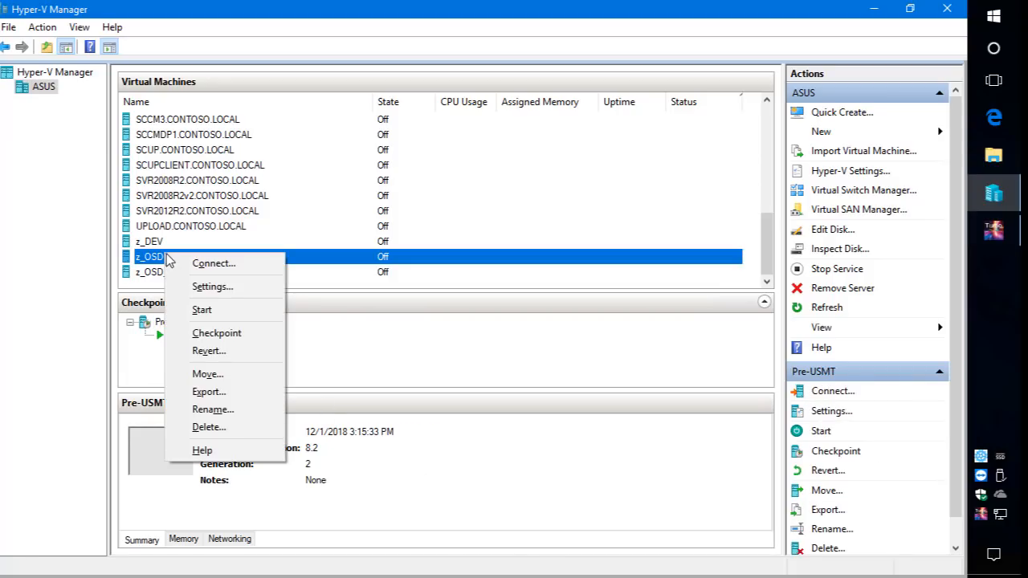
{"action": "left_click", "coordinate": [241, 312]}
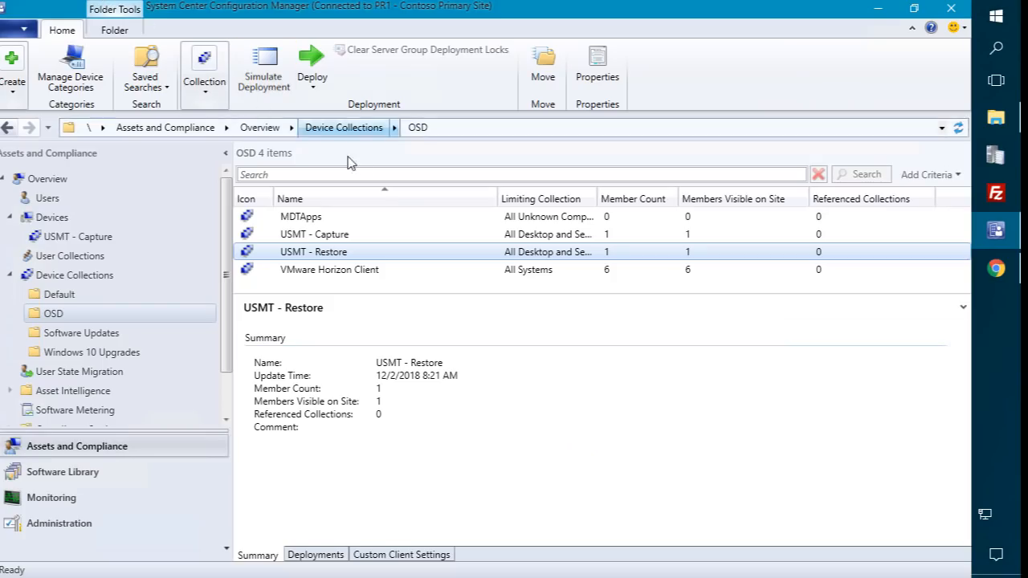
Step: Switch to File Explorer on the Configuration Manager server and open the amd64 folder through the Desktop's USMT from ADK shortcut
{"action": "left_click", "coordinate": [997, 118]}
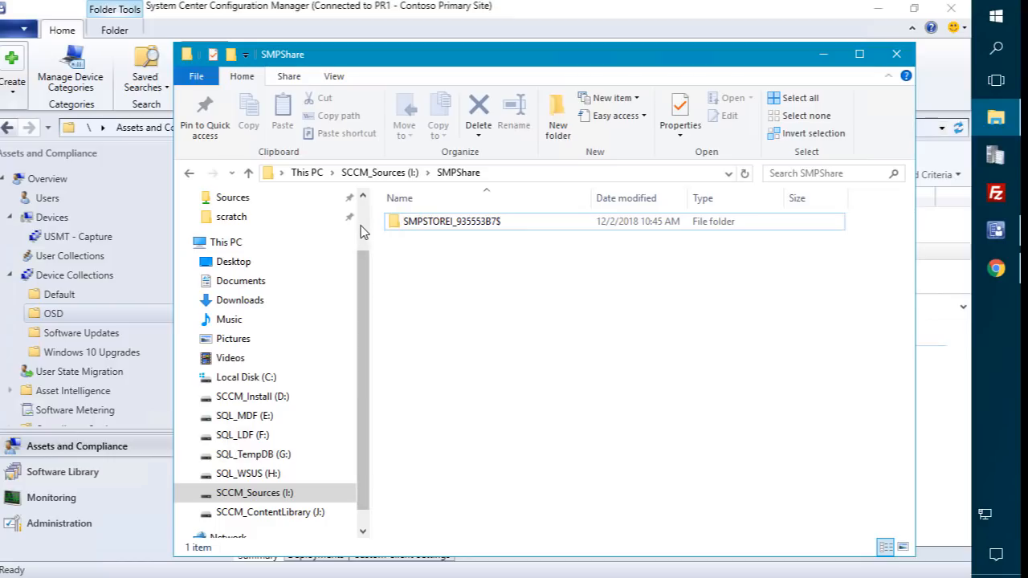
{"action": "scroll", "coordinate": [322, 273], "scroll_direction": "up", "scroll_amount": 3}
{"action": "left_click", "coordinate": [235, 249]}
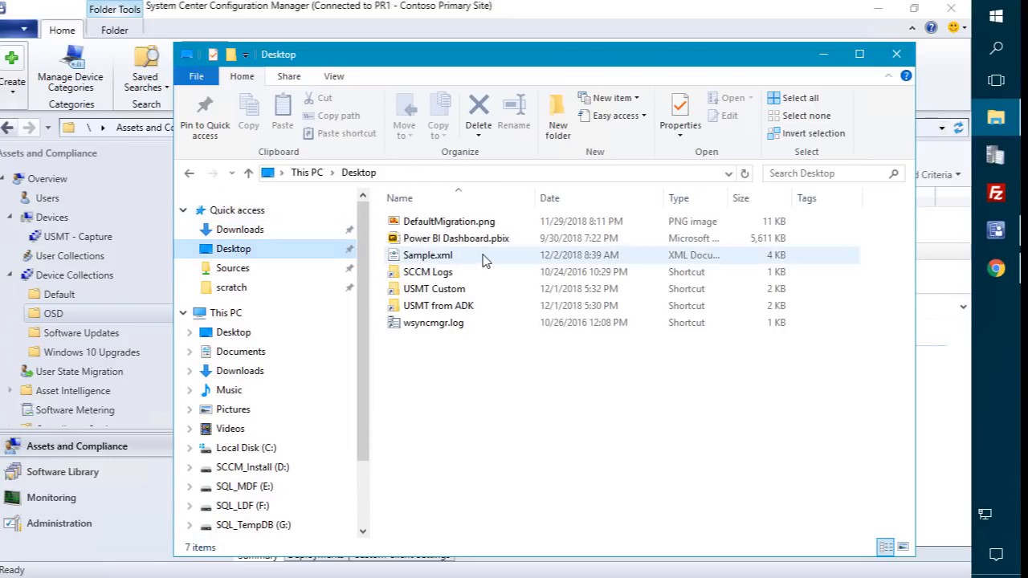
{"action": "double_click", "coordinate": [450, 306]}
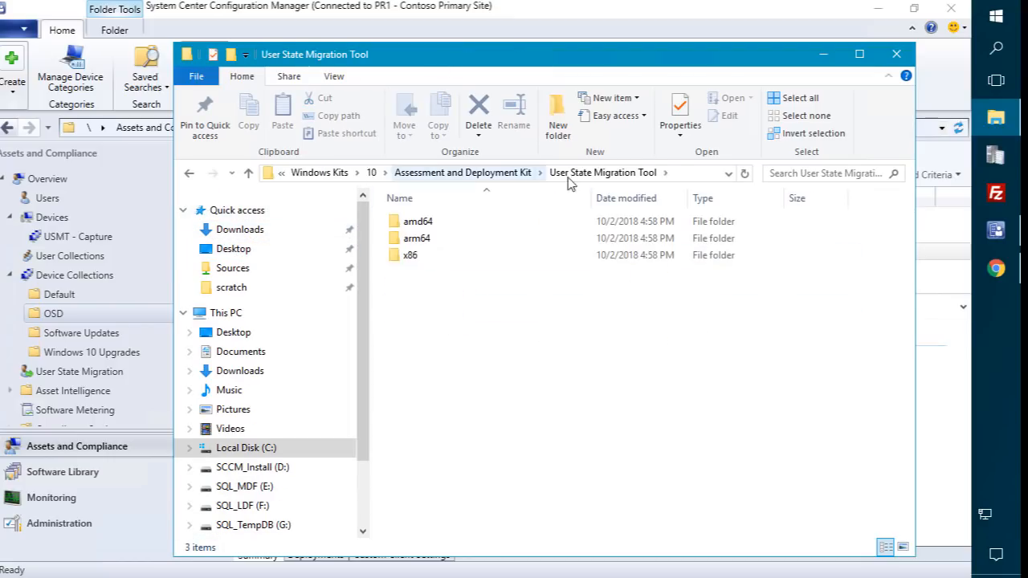
{"action": "left_click", "coordinate": [696, 175]}
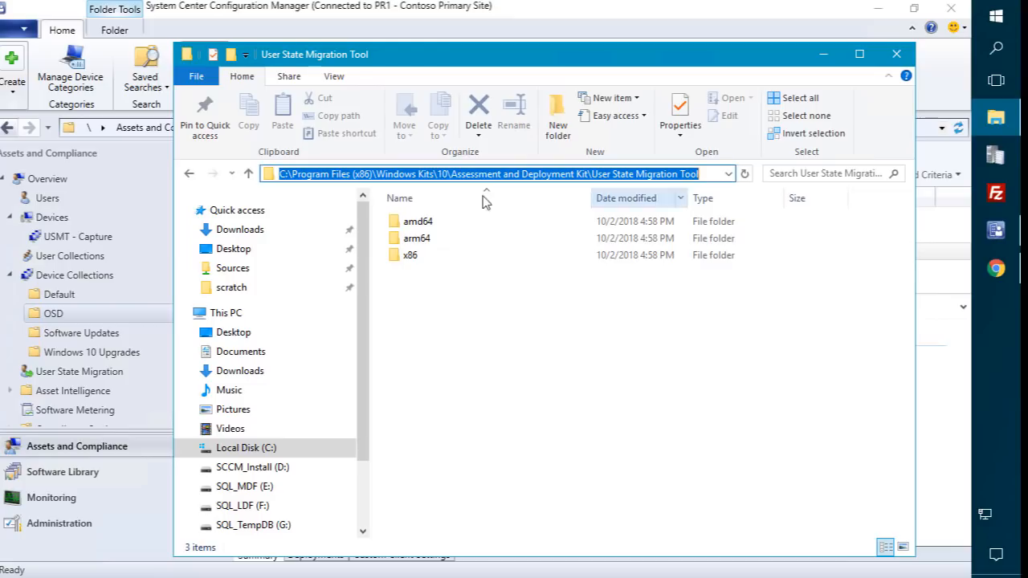
{"action": "double_click", "coordinate": [424, 228]}
Step: Search the amd64 folder for .xml files
{"action": "left_click", "coordinate": [787, 174]}
{"action": "type", "text": ".c"}
{"action": "type", "text": "xml"}
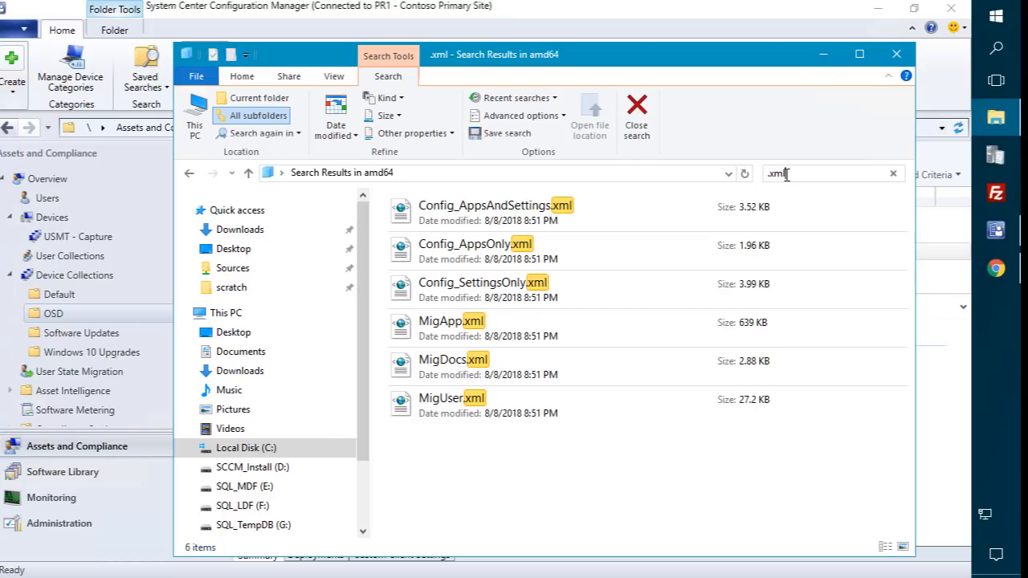
Step: Point out MigApp.xml, MigDocs.xml and MigUser.xml with red rectangles on the zoomed view, and minimize File Explorer
{"action": "left_click", "coordinate": [511, 320]}
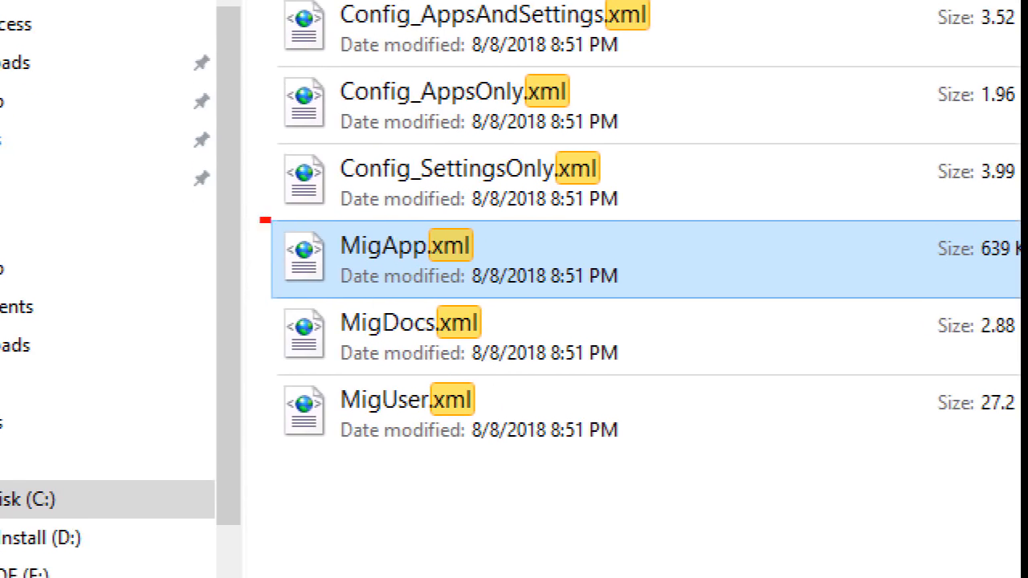
{"action": "left_click_drag", "start_coordinate": [260, 218], "coordinate": [571, 296]}
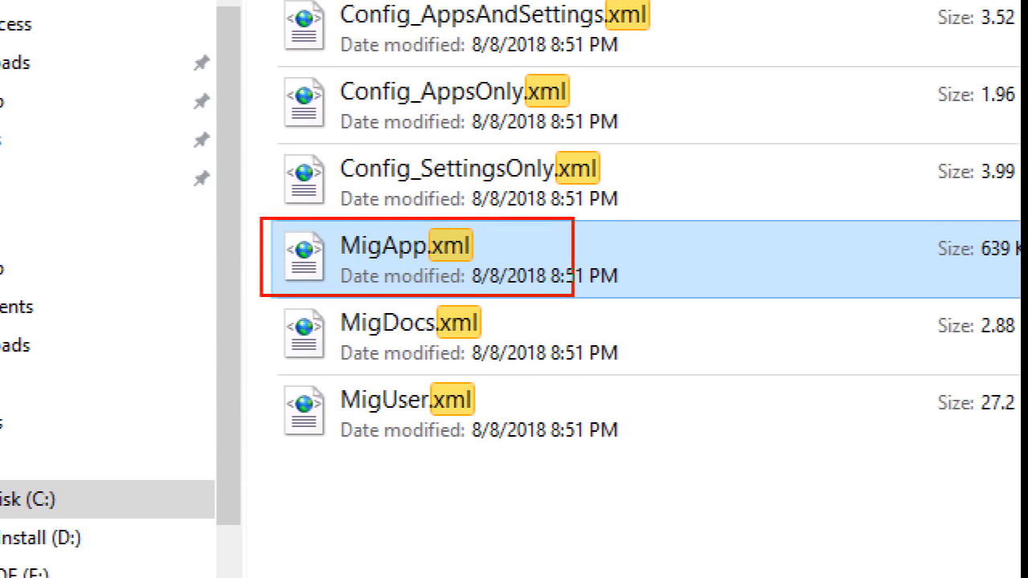
{"action": "left_click_drag", "start_coordinate": [253, 306], "coordinate": [635, 376]}
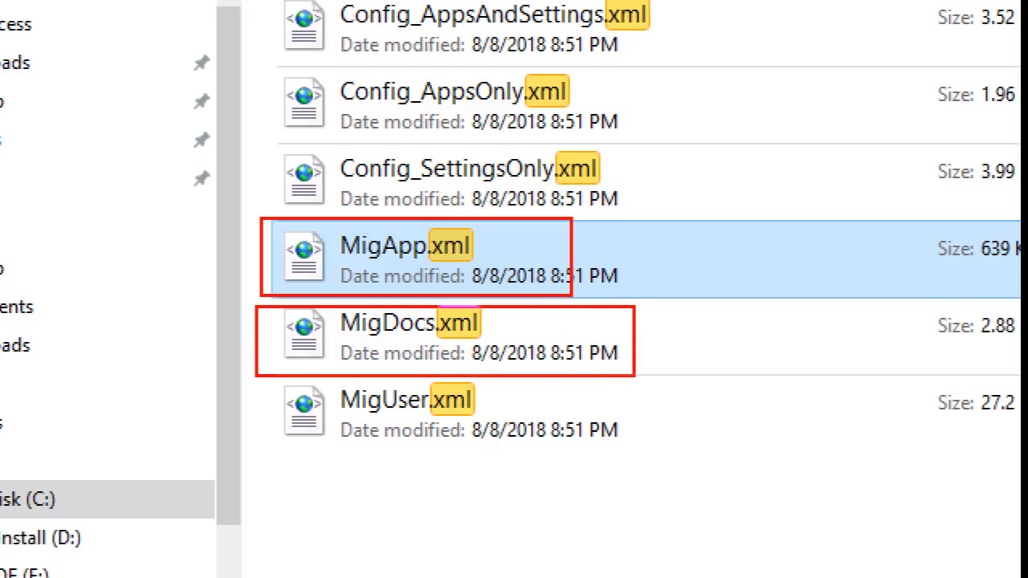
{"action": "left_click_drag", "start_coordinate": [644, 468], "coordinate": [257, 381]}
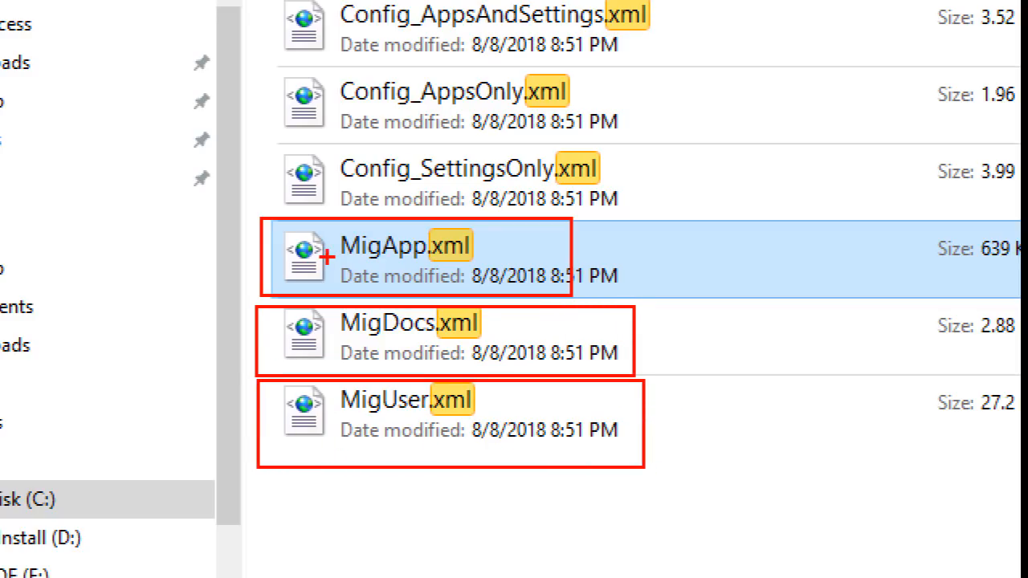
{"action": "key", "text": "Escape"}
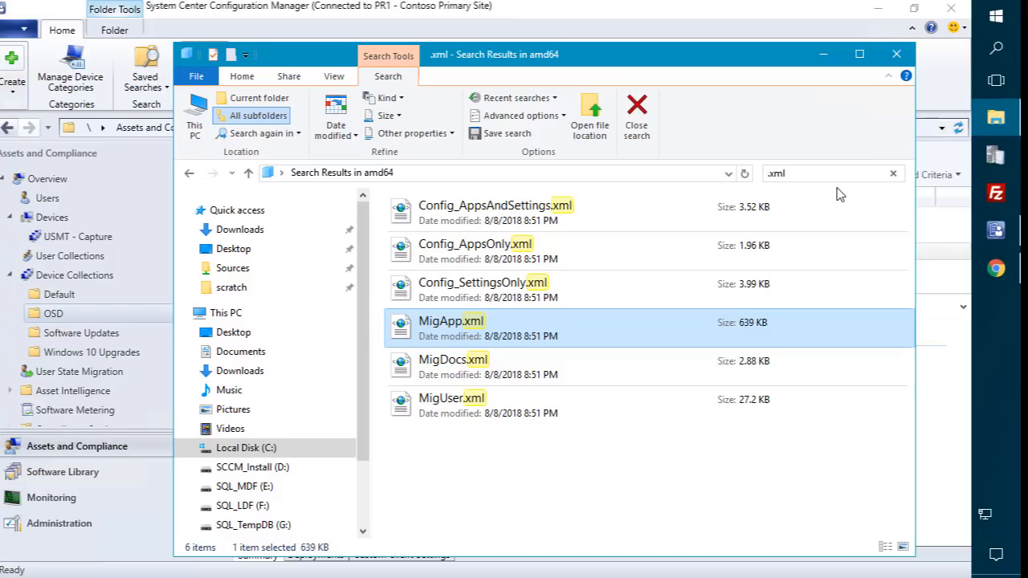
{"action": "left_click", "coordinate": [822, 54]}
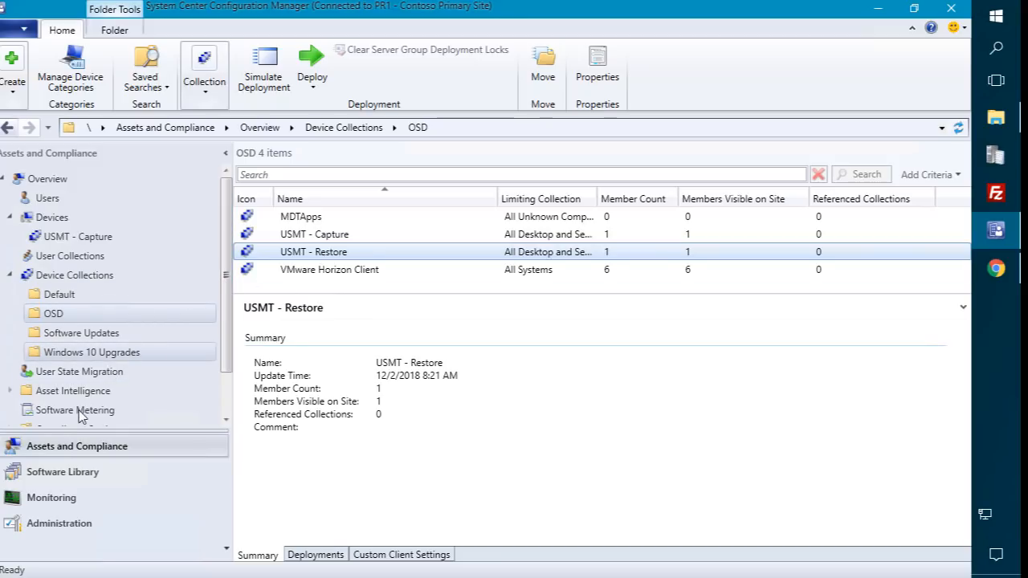
Step: Edit the USMT - Capture task sequence, customize how Capture User State captures user profiles, and open its configuration file selection
{"action": "left_click", "coordinate": [71, 474]}
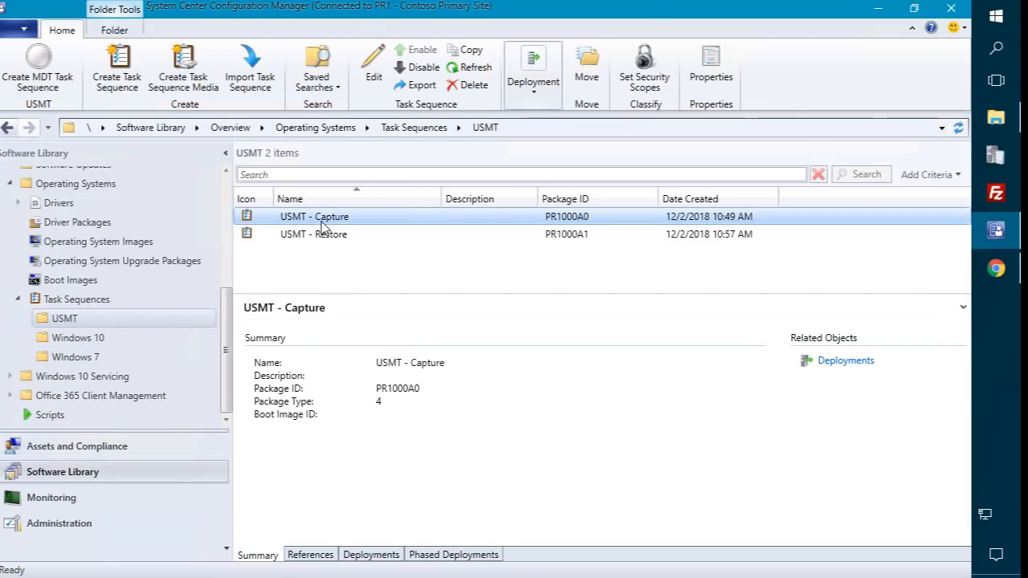
{"action": "right_click", "coordinate": [320, 225]}
{"action": "left_click", "coordinate": [213, 238]}
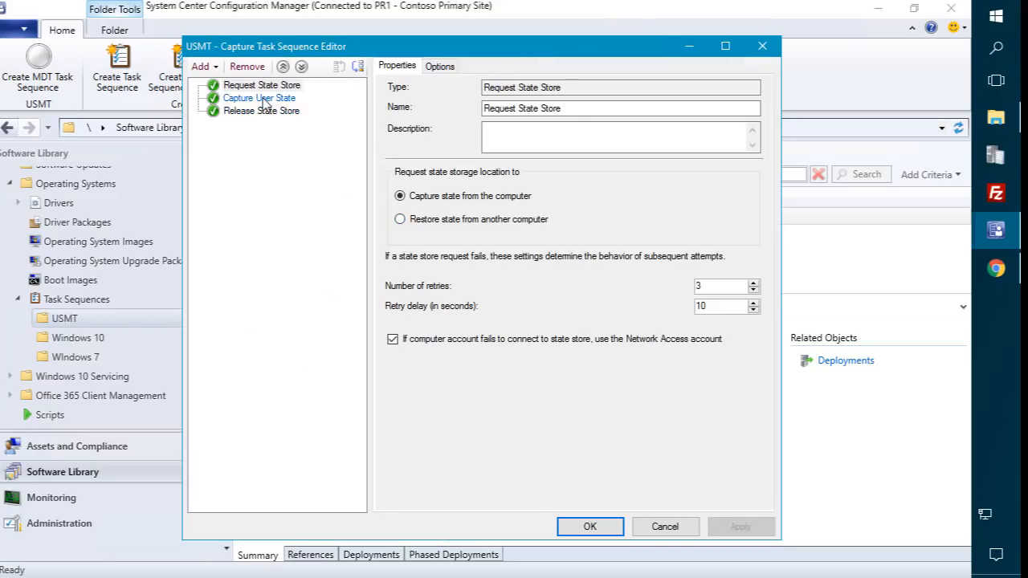
{"action": "left_click", "coordinate": [261, 99]}
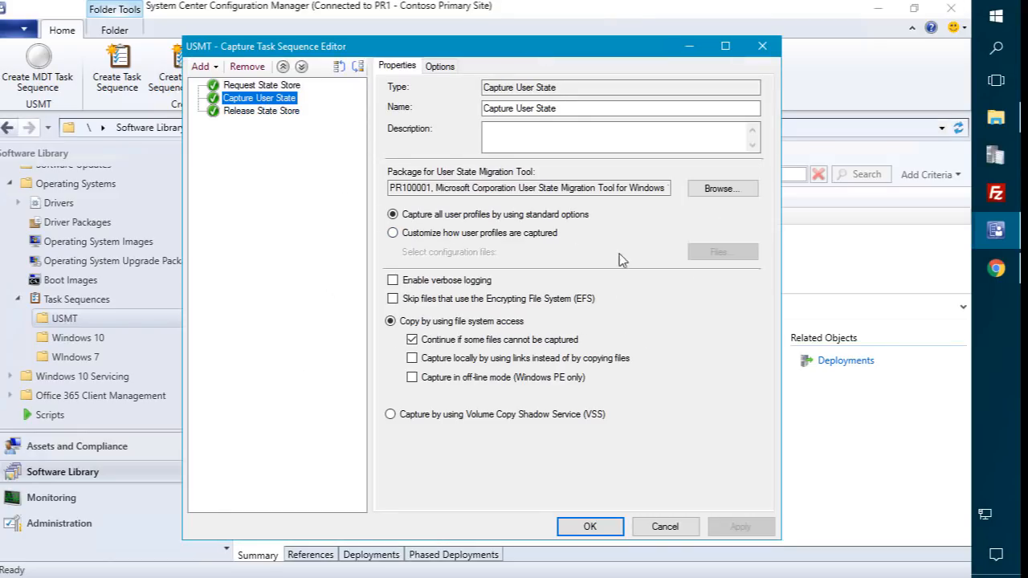
{"action": "left_click", "coordinate": [493, 234]}
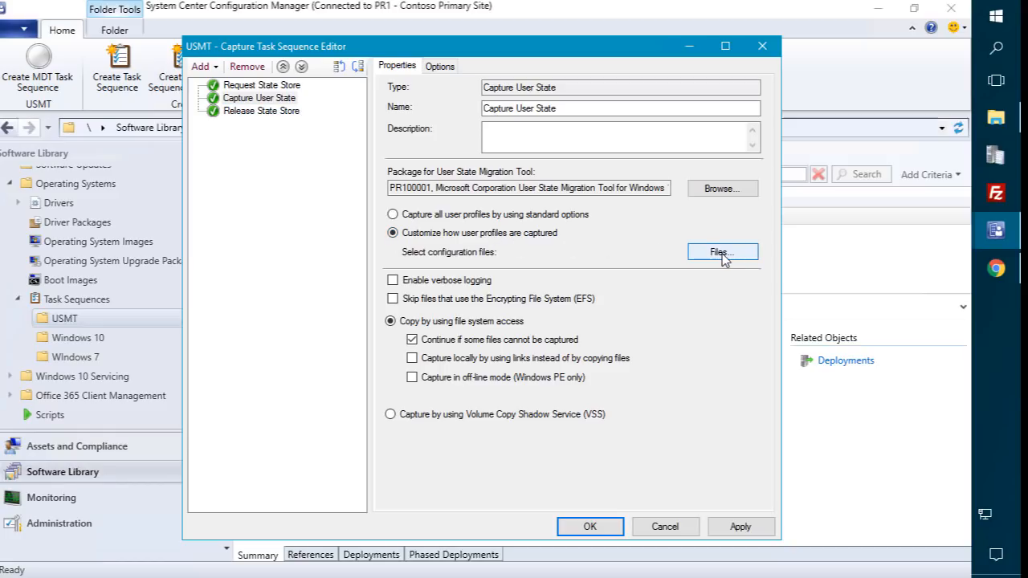
{"action": "left_click", "coordinate": [720, 253]}
Step: Add MigApp.xml to the capture configuration files, copying its name from the File Explorer search results
{"action": "left_click", "coordinate": [996, 118]}
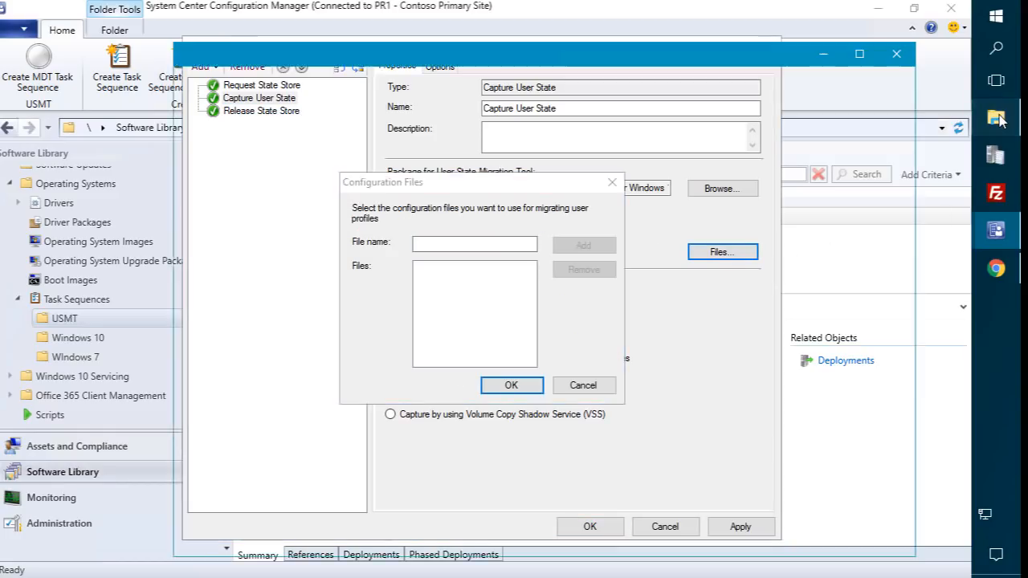
{"action": "left_click", "coordinate": [463, 322]}
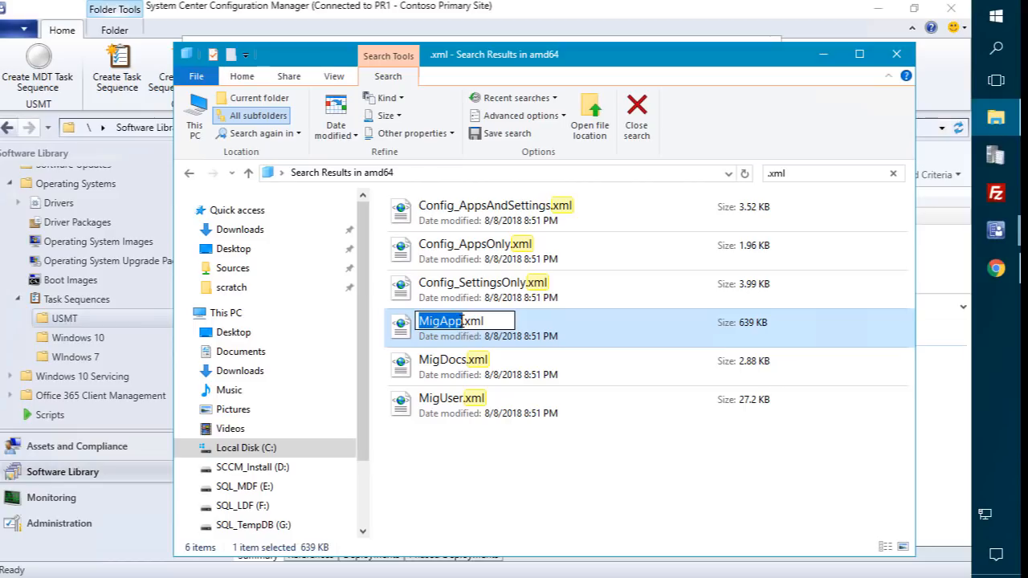
{"action": "left_click", "coordinate": [837, 53]}
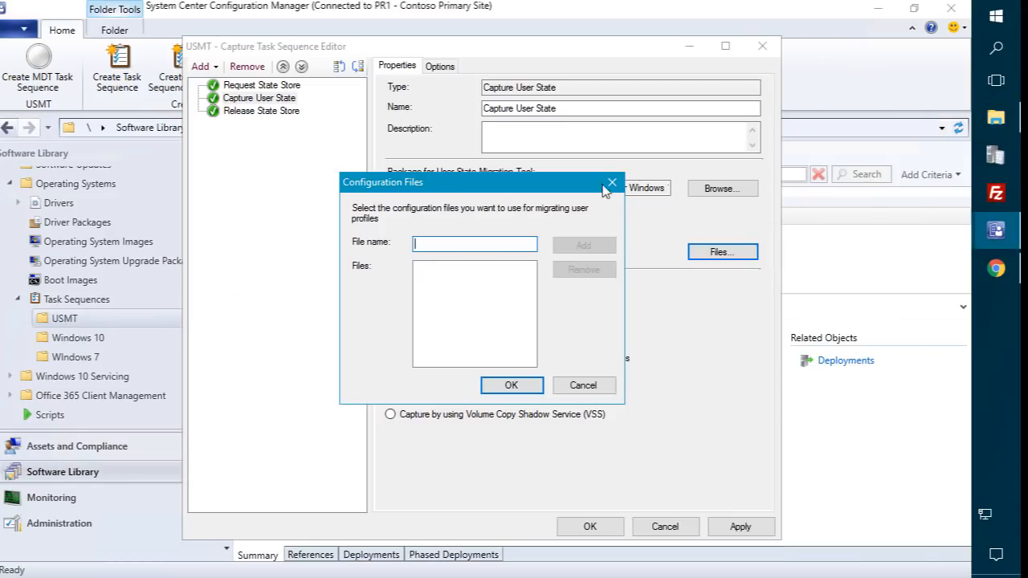
{"action": "type", "text": "MigApp.xml"}
{"action": "left_click", "coordinate": [594, 245]}
Step: Add MigUser.xml to the capture configuration files, copying its name from the File Explorer search results
{"action": "left_click", "coordinate": [996, 117]}
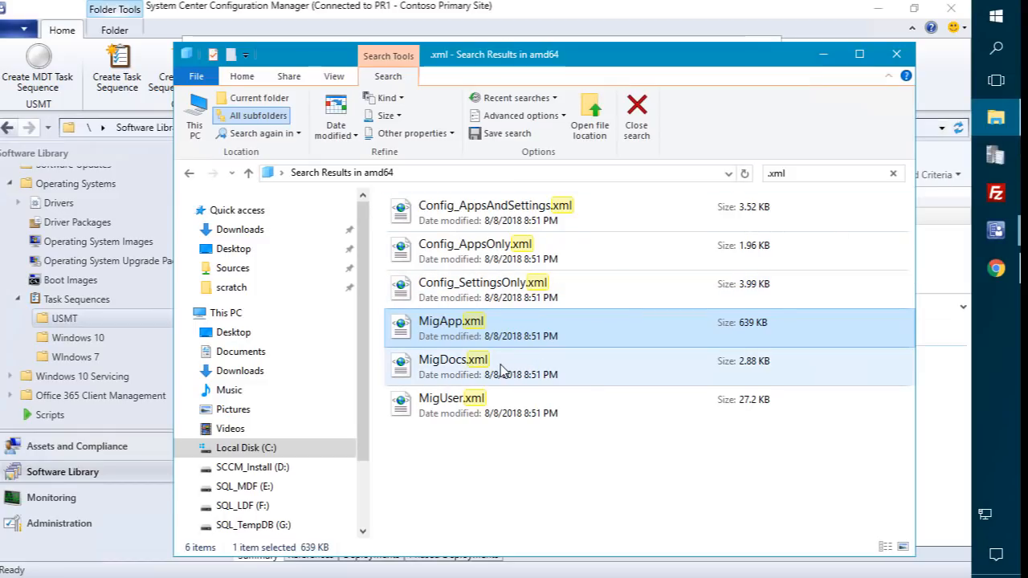
{"action": "left_click", "coordinate": [450, 406]}
{"action": "left_click", "coordinate": [449, 406]}
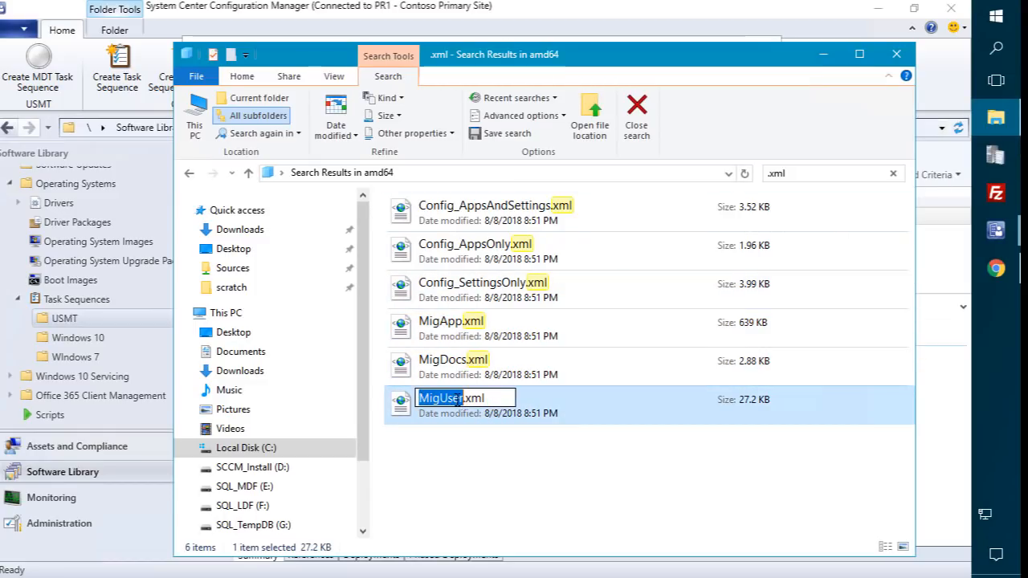
{"action": "left_click", "coordinate": [822, 54]}
{"action": "type", "text": "MigUser.xml"}
{"action": "left_click", "coordinate": [580, 249]}
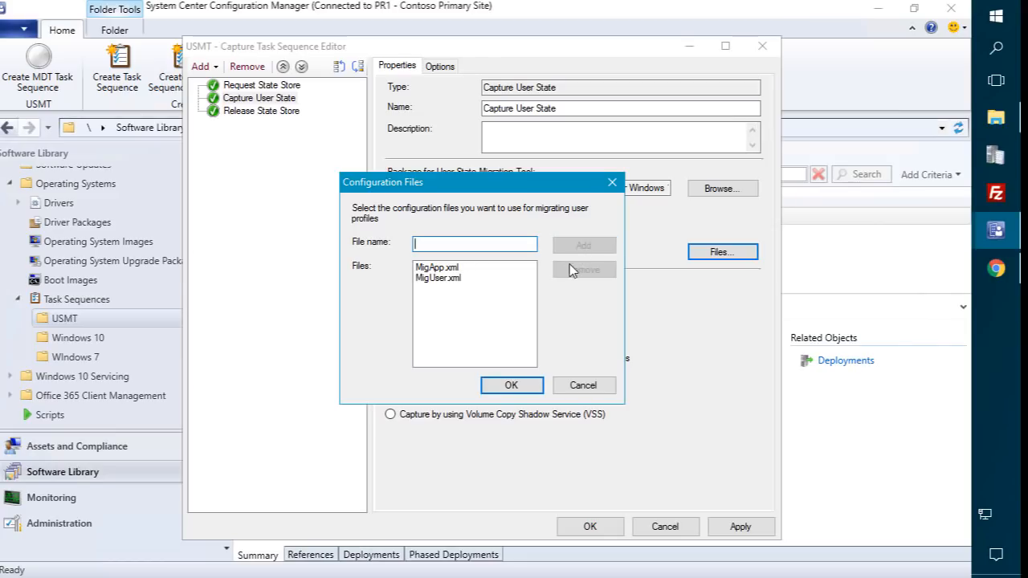
Step: Accept the configuration file list, apply the changes to USMT - Capture, and close its task sequence editor
{"action": "left_click", "coordinate": [512, 387]}
{"action": "left_click", "coordinate": [755, 530]}
{"action": "left_click", "coordinate": [590, 527]}
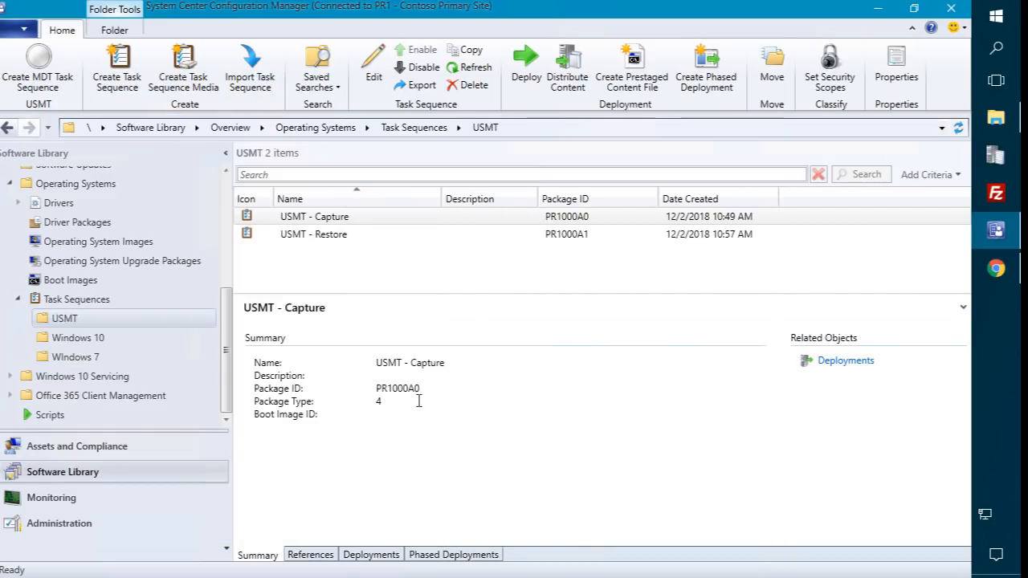
Step: Edit the USMT - Restore task sequence, customize how Restore User State restores user profiles, and open its configuration file selection
{"action": "right_click", "coordinate": [327, 235]}
{"action": "left_click", "coordinate": [297, 247]}
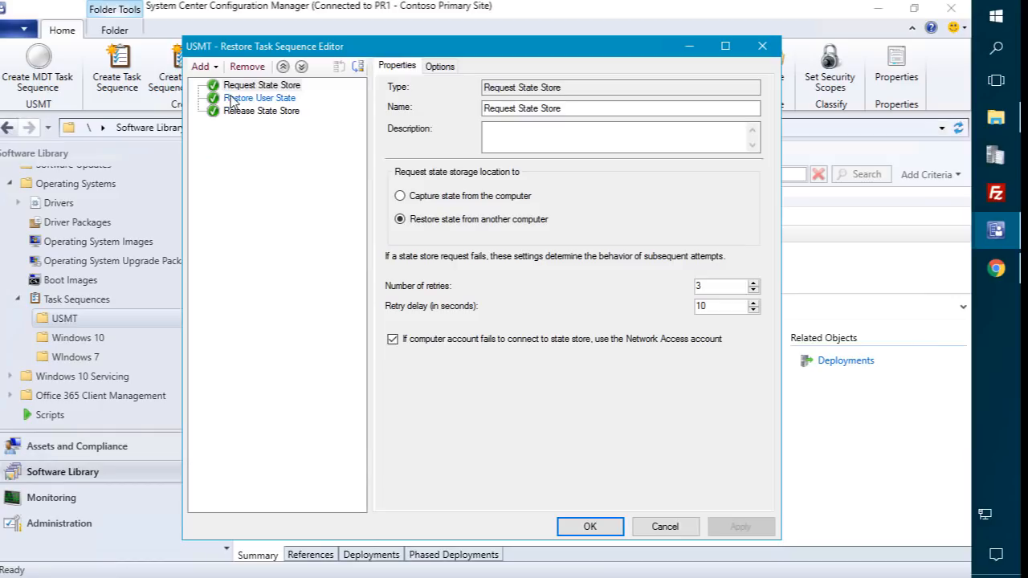
{"action": "left_click", "coordinate": [233, 98]}
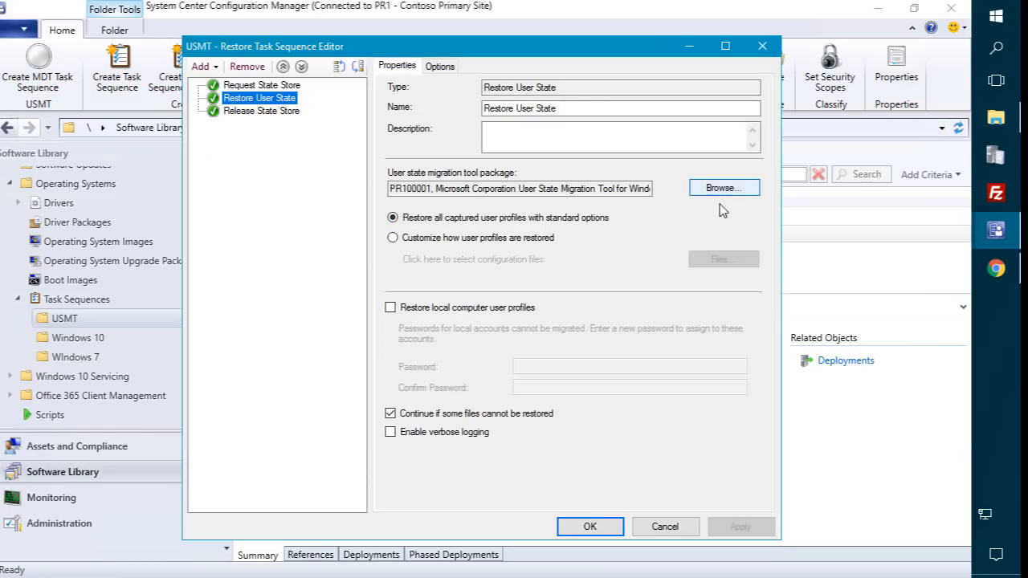
{"action": "left_click", "coordinate": [522, 239]}
{"action": "left_click", "coordinate": [727, 259]}
Step: Add MigUser.xml and MigDocs.xml to the restore configuration files and save the USMT - Restore task sequence
{"action": "type", "text": "MigUser.xml"}
{"action": "left_click", "coordinate": [584, 246]}
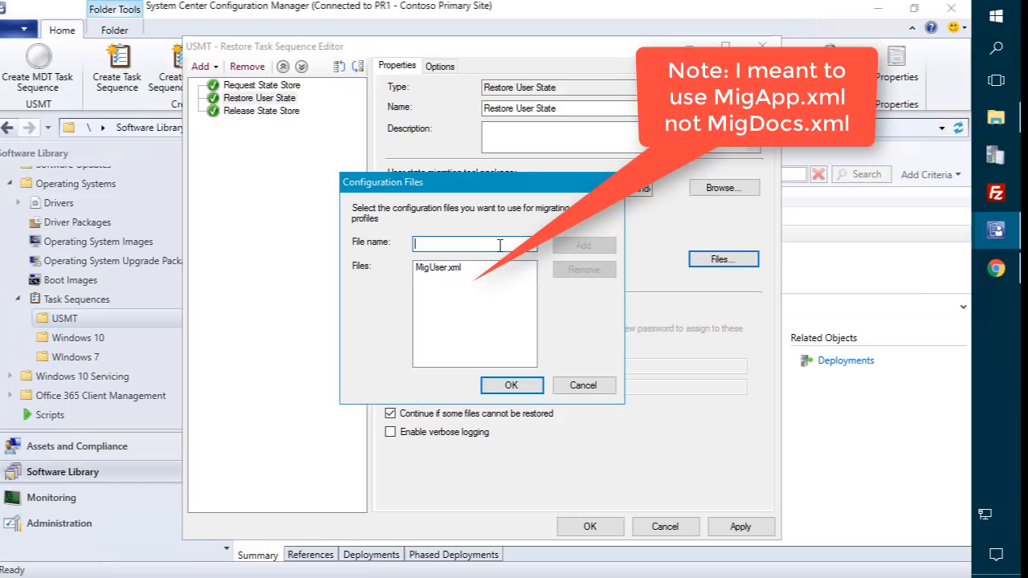
{"action": "type", "text": "MigUser.xml"}
{"action": "key", "text": "BackSpace"}
{"action": "type", "text": "D"}
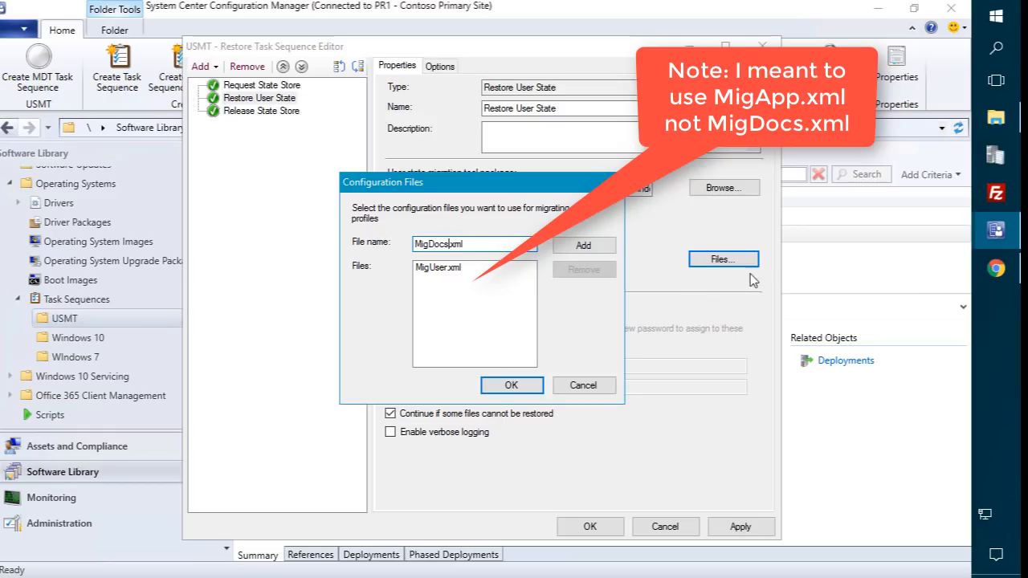
{"action": "left_click", "coordinate": [587, 246]}
{"action": "left_click", "coordinate": [515, 387]}
{"action": "left_click", "coordinate": [605, 530]}
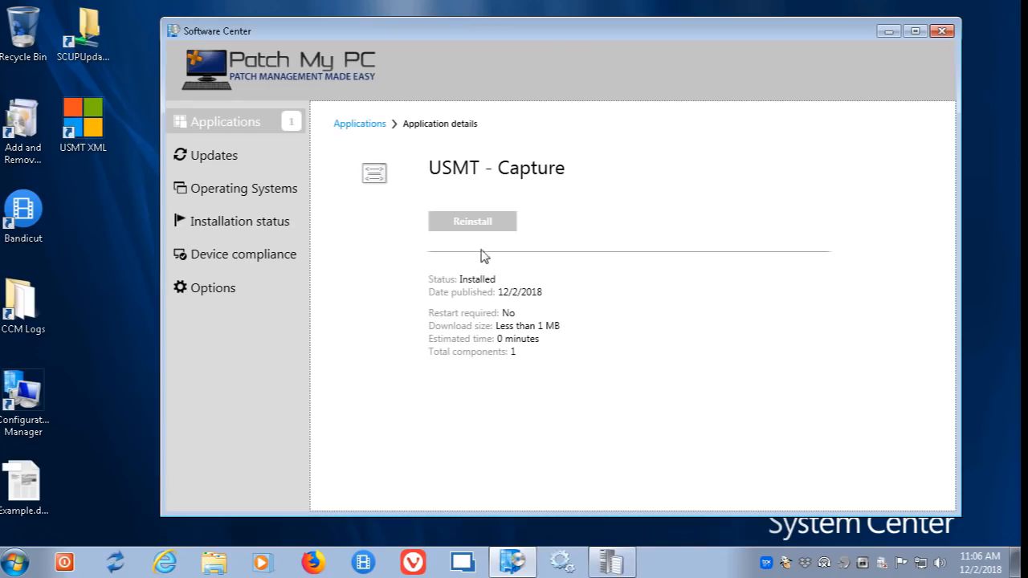
Step: On the Windows 7 machine, open the Configuration Manager client properties and PolicyAgent.log from the CCM Logs folder
{"action": "double_click", "coordinate": [40, 405]}
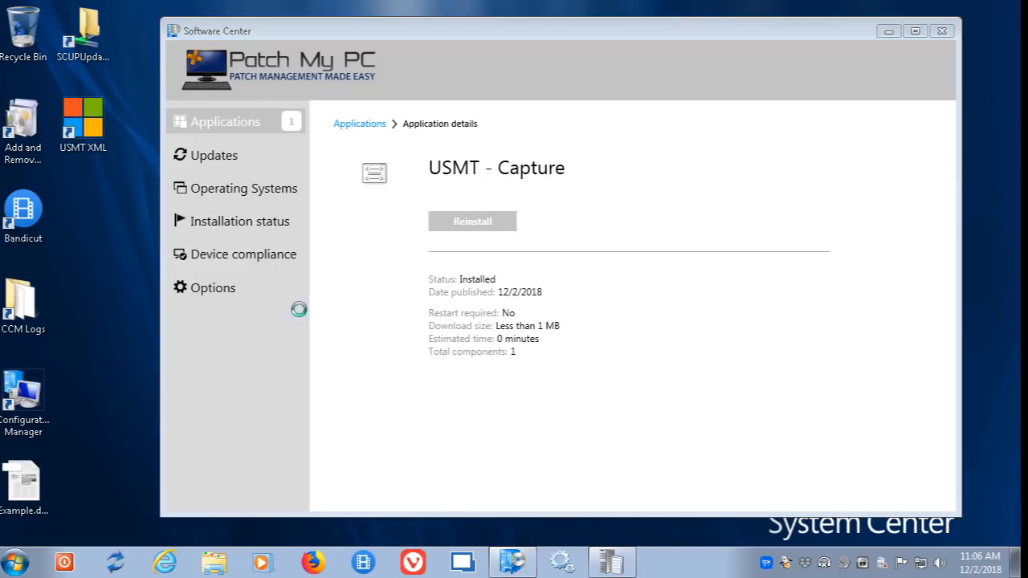
{"action": "double_click", "coordinate": [46, 310]}
{"action": "left_click", "coordinate": [425, 270]}
{"action": "type", "text": "po"}
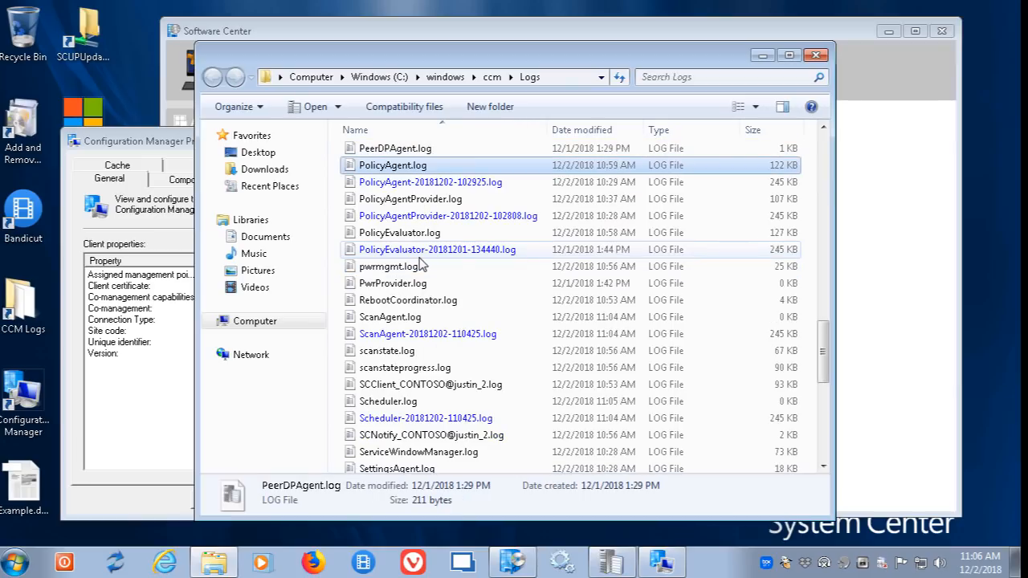
{"action": "key", "text": "Return"}
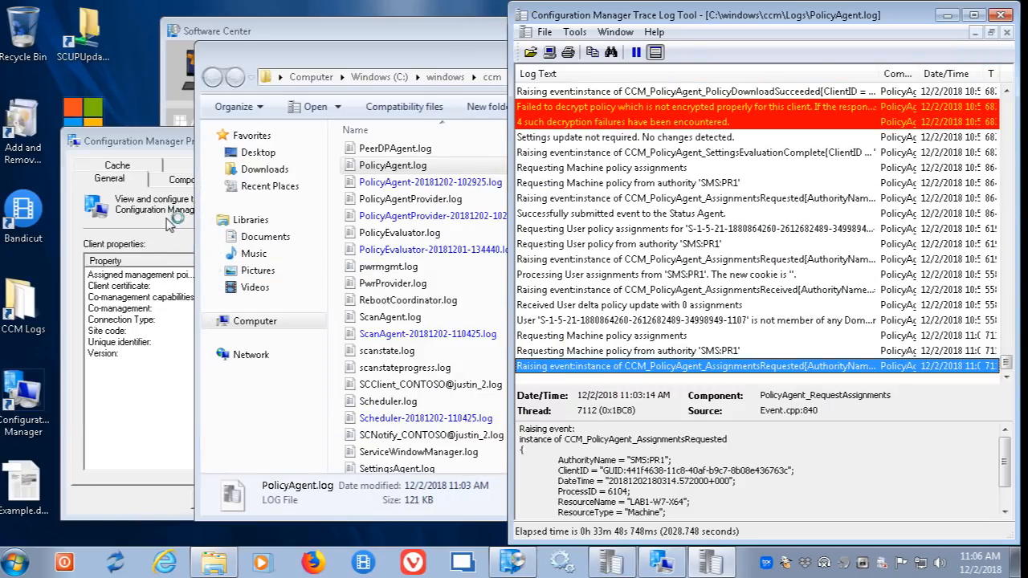
Step: Run the Machine Policy Retrieval & Evaluation Cycle from the client properties and dismiss the confirmation message
{"action": "left_click", "coordinate": [263, 179]}
{"action": "left_click", "coordinate": [210, 314]}
{"action": "left_click", "coordinate": [359, 466]}
{"action": "left_click", "coordinate": [662, 352]}
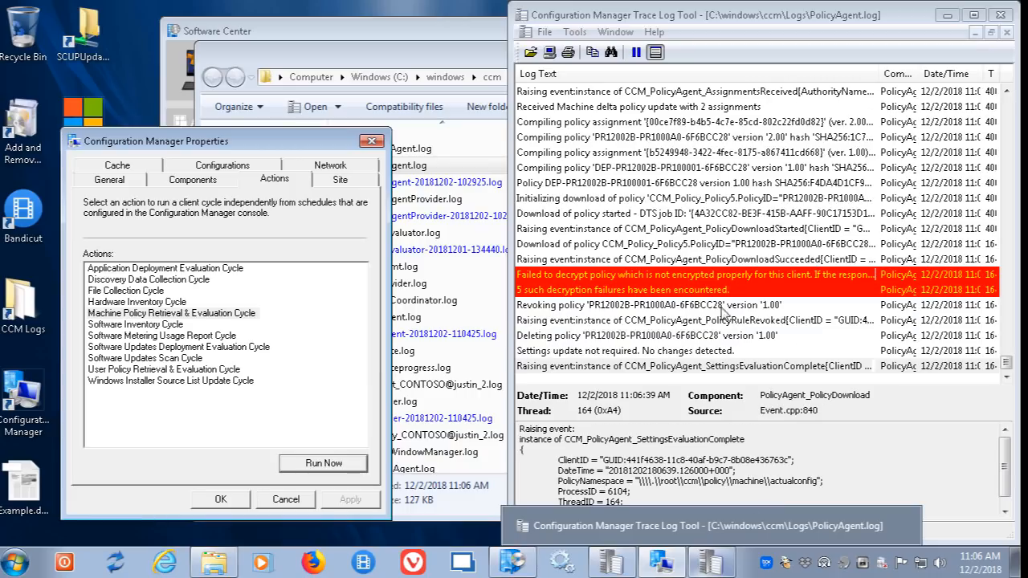
Step: Examine the newest policy download and compile entries in PolicyAgent.log, then clear the log, client properties and Logs folder windows away
{"action": "left_click", "coordinate": [717, 237]}
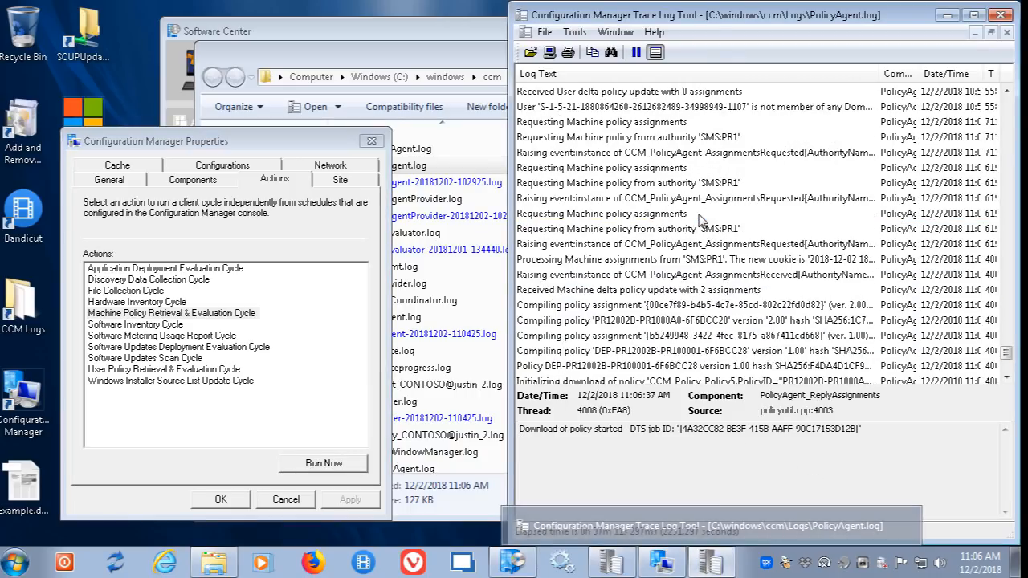
{"action": "scroll", "coordinate": [751, 189], "scroll_direction": "down", "scroll_amount": 3}
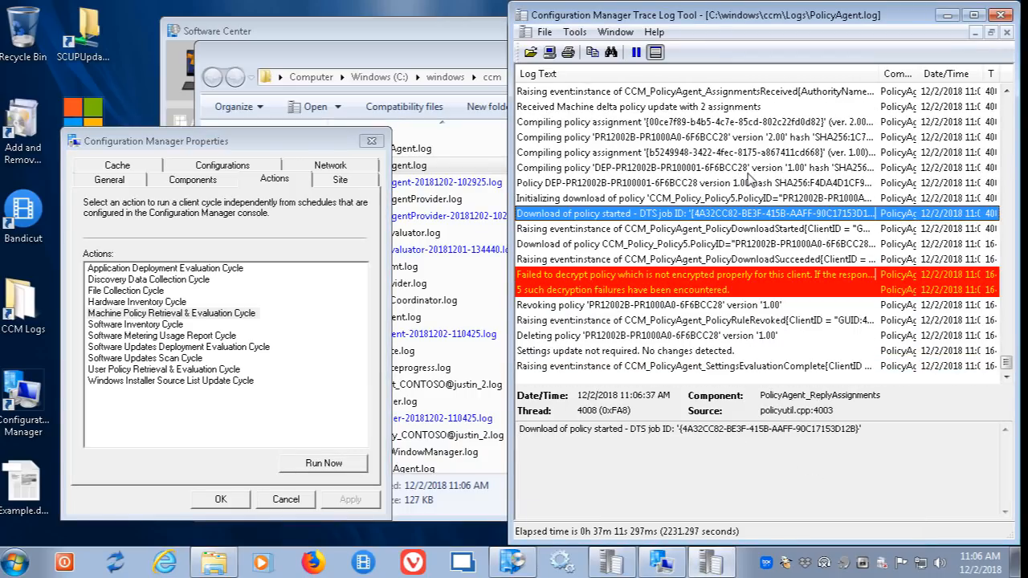
{"action": "left_click", "coordinate": [689, 137]}
{"action": "scroll", "coordinate": [682, 161], "scroll_direction": "up", "scroll_amount": 2}
{"action": "scroll", "coordinate": [691, 241], "scroll_direction": "down", "scroll_amount": 2}
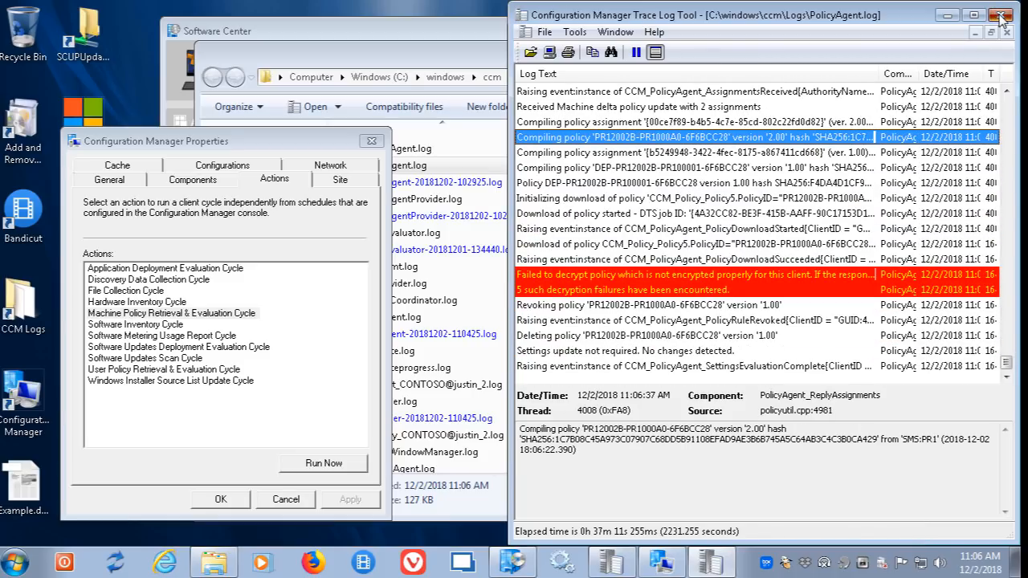
{"action": "left_click", "coordinate": [1001, 17]}
{"action": "key", "text": "Escape"}
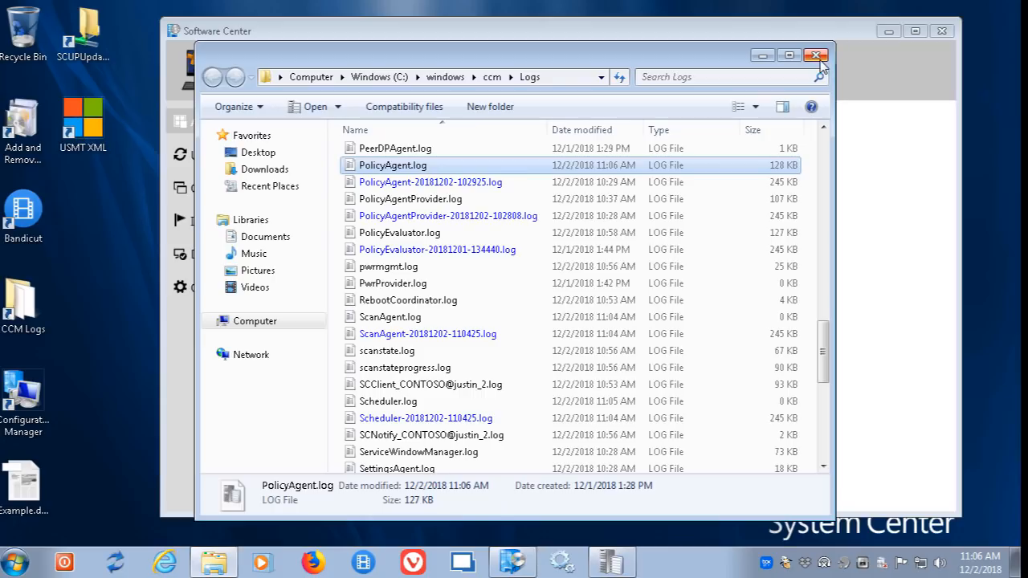
{"action": "left_click", "coordinate": [758, 56]}
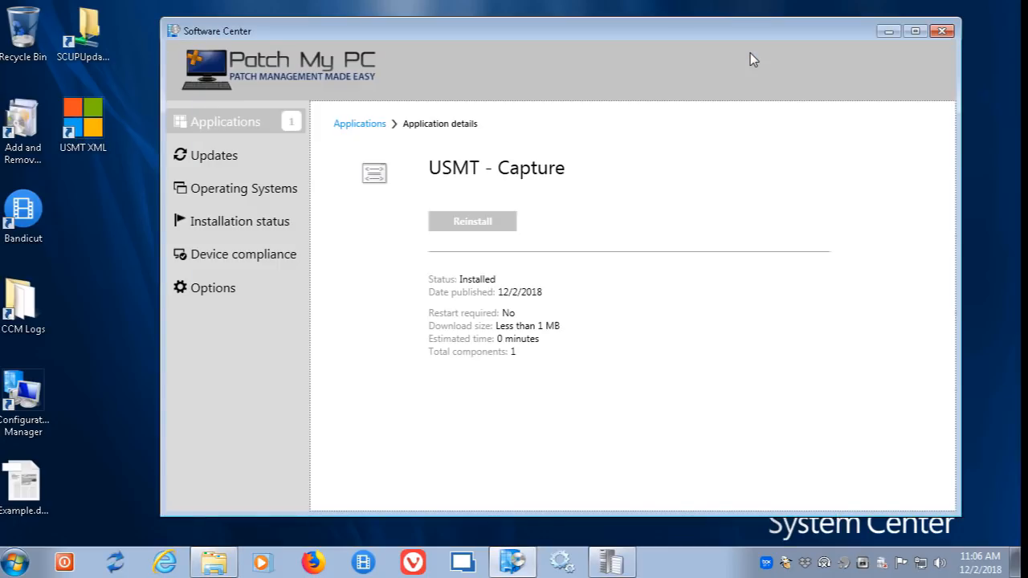
Step: Reinstall USMT - Capture from Software Center and move its window and the installation progress aside
{"action": "left_click", "coordinate": [469, 225]}
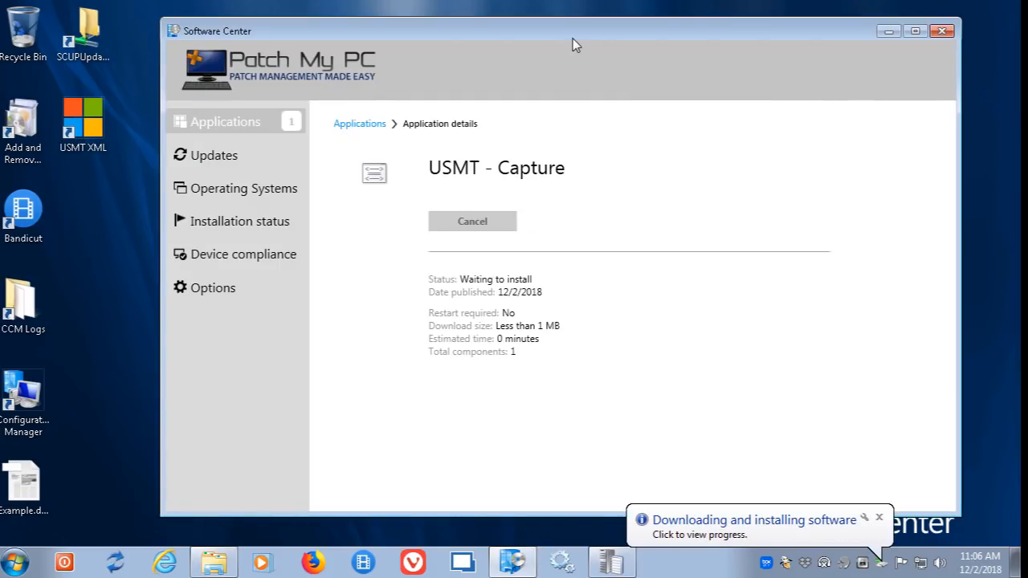
{"action": "left_click_drag", "start_coordinate": [580, 33], "coordinate": [656, 17]}
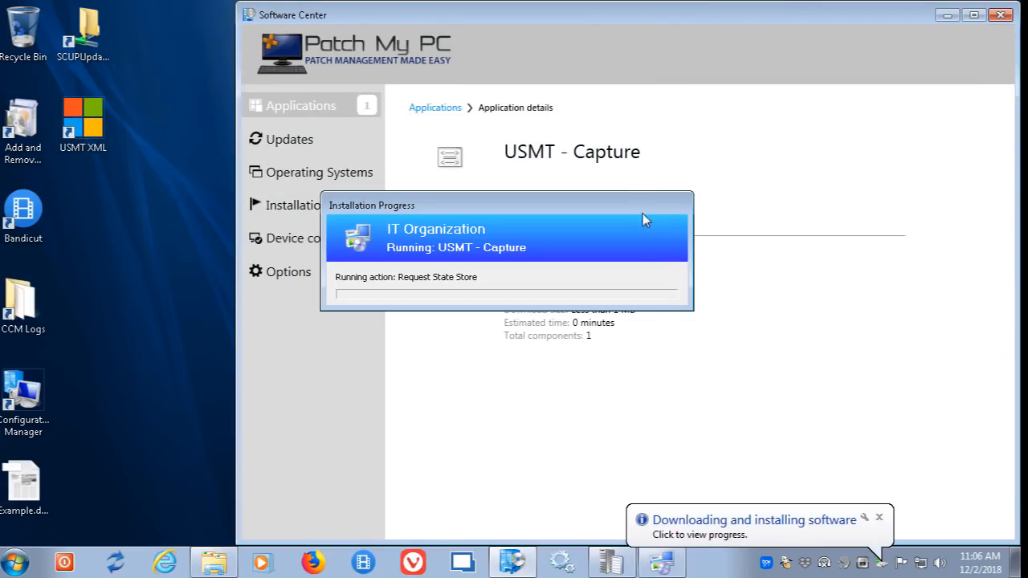
{"action": "left_click_drag", "start_coordinate": [550, 208], "coordinate": [844, 38]}
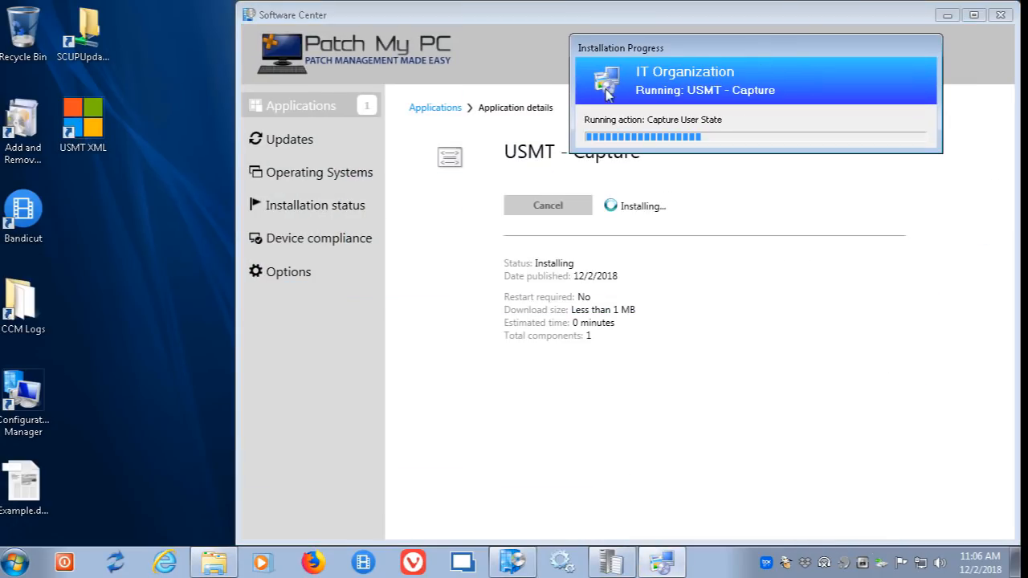
Step: Open smsts.log from the SMSTSLog folder within the CCM logs and dock it on half of the screen
{"action": "left_click", "coordinate": [230, 566]}
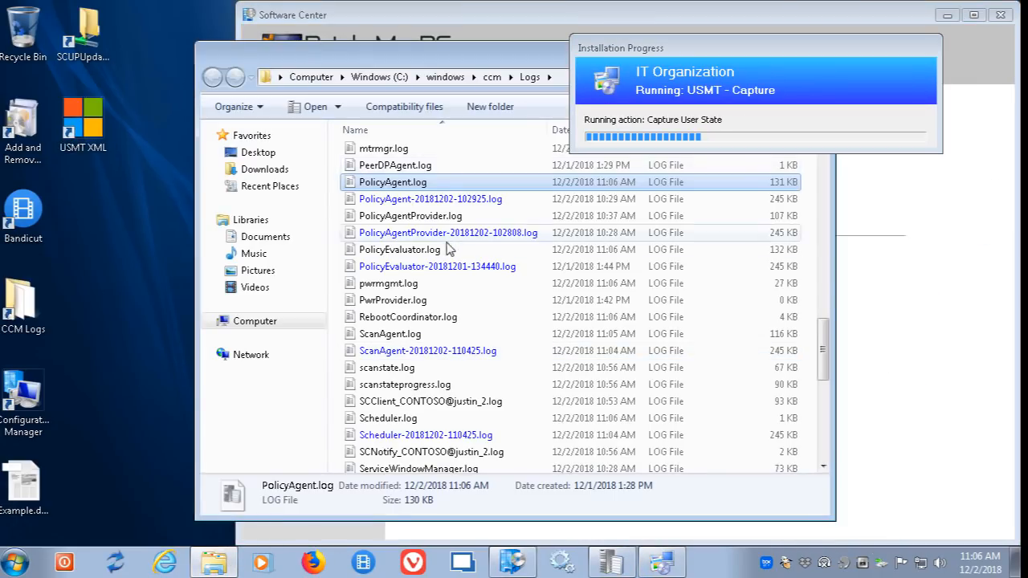
{"action": "scroll", "coordinate": [411, 351], "scroll_direction": "up", "scroll_amount": 20}
{"action": "double_click", "coordinate": [395, 160]}
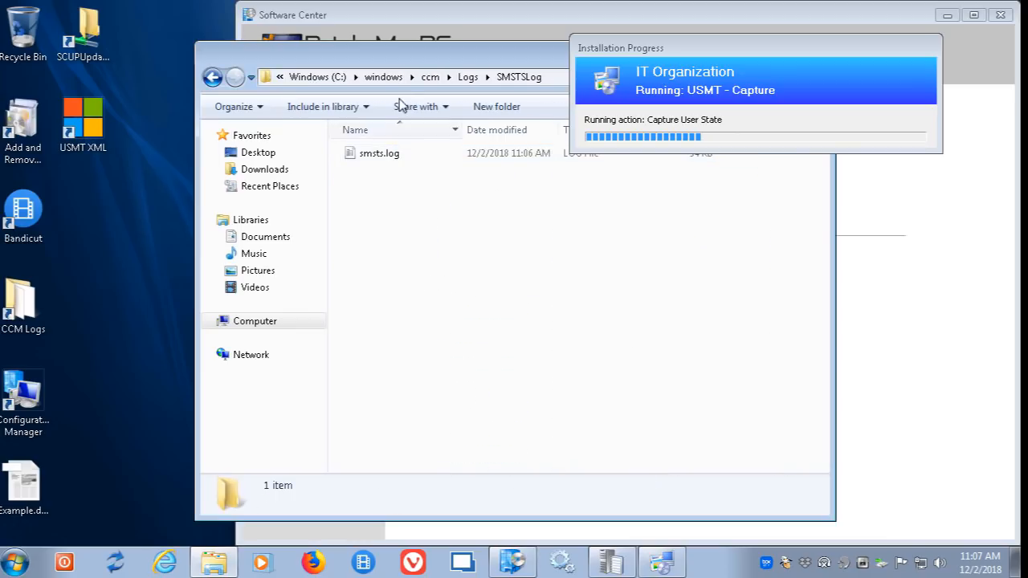
{"action": "key", "text": "super+Left"}
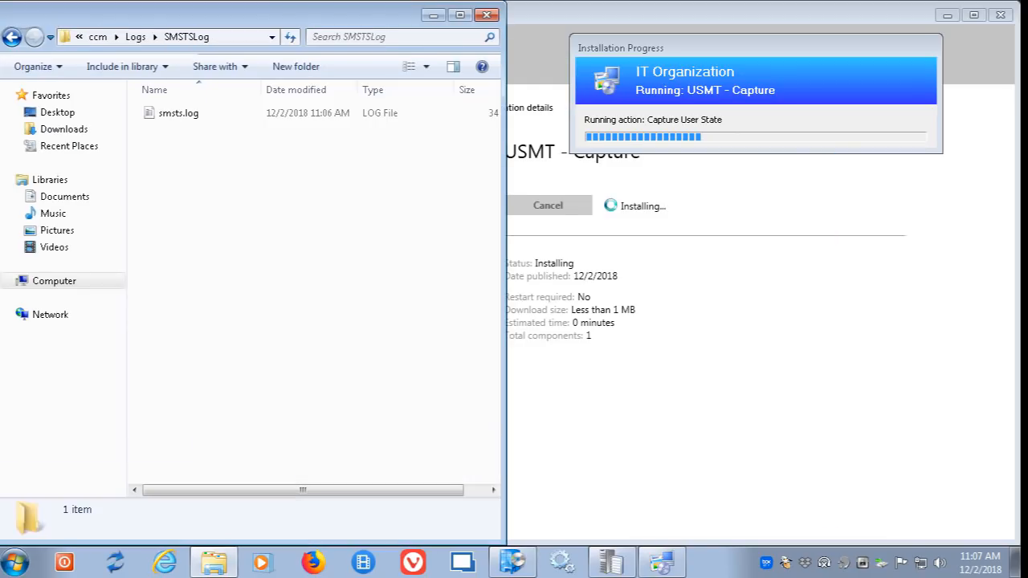
{"action": "double_click", "coordinate": [193, 117]}
{"action": "key", "text": "super+Left"}
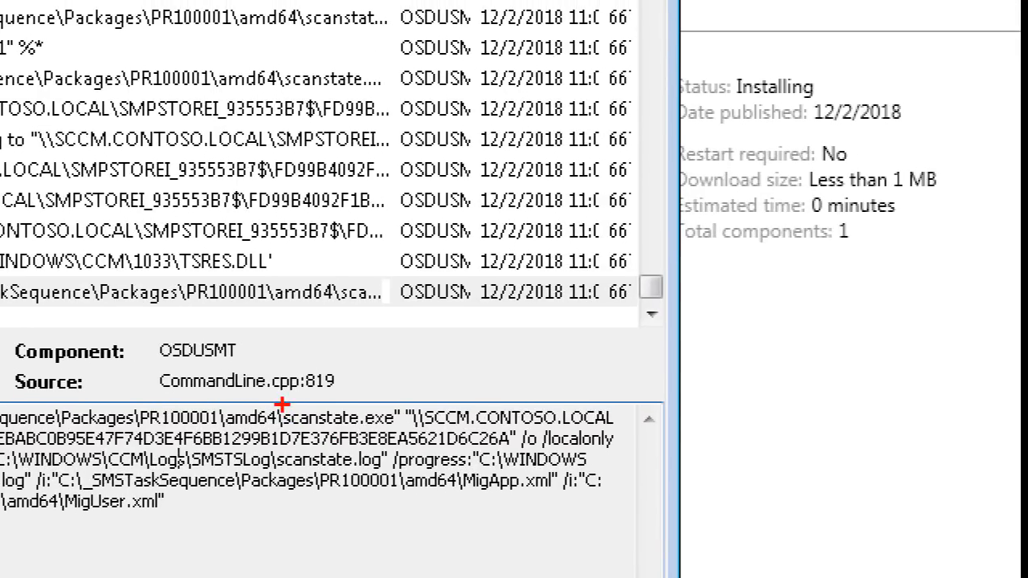
Step: Mark scanstate.exe, MigUser.xml and MigApp.xml in the executed command line shown in smsts.log
{"action": "left_click_drag", "start_coordinate": [282, 404], "coordinate": [396, 426]}
{"action": "left_click_drag", "start_coordinate": [183, 522], "coordinate": [40, 477]}
{"action": "left_click_drag", "start_coordinate": [457, 459], "coordinate": [566, 503]}
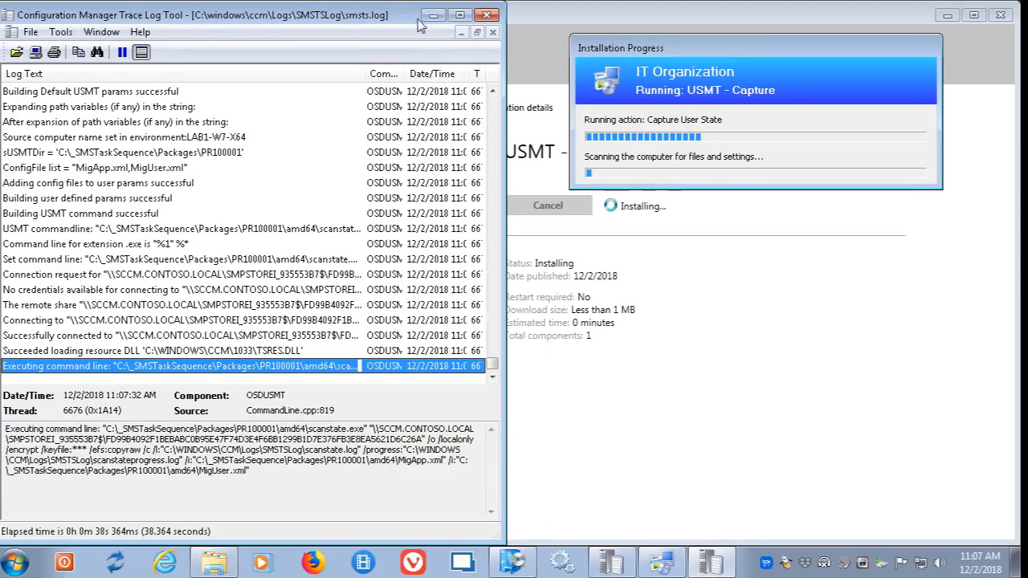
Step: Browse to the root of the C: drive and highlight jre-8u191-windows-i586.exe and the Client folder
{"action": "left_click", "coordinate": [233, 565]}
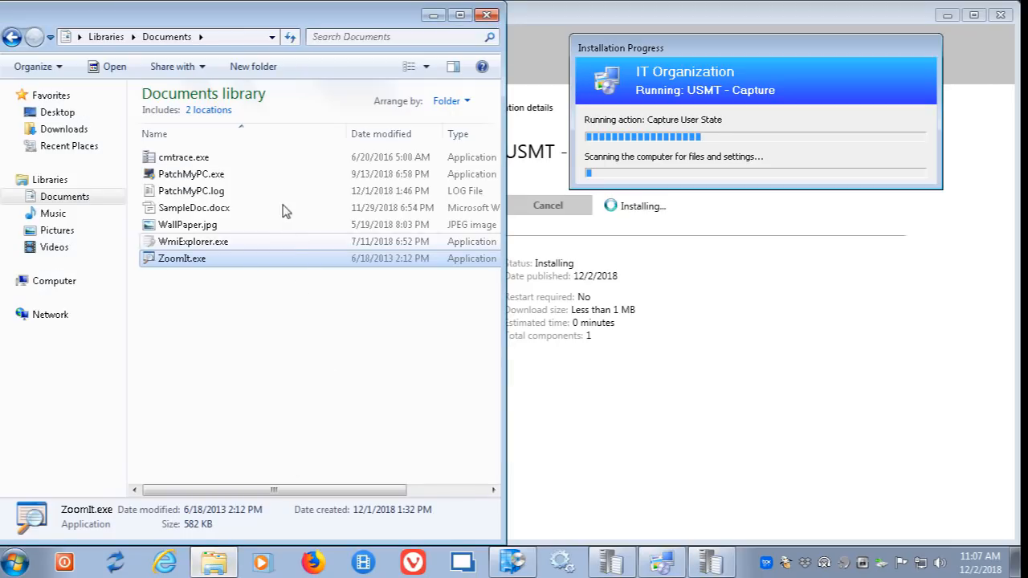
{"action": "left_click", "coordinate": [248, 40]}
{"action": "type", "text": "c:\\"}
{"action": "key", "text": "Return"}
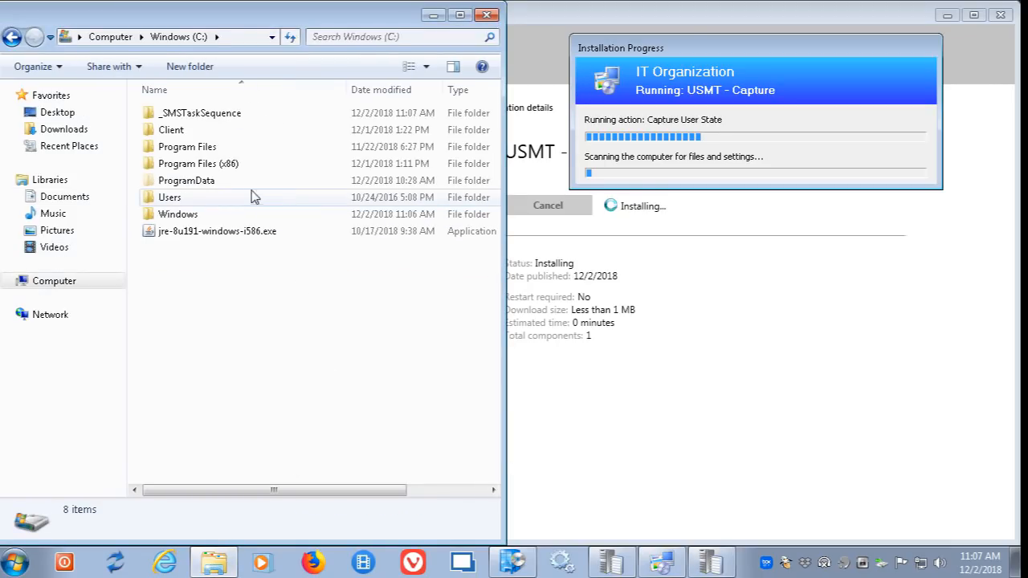
{"action": "left_click", "coordinate": [223, 232]}
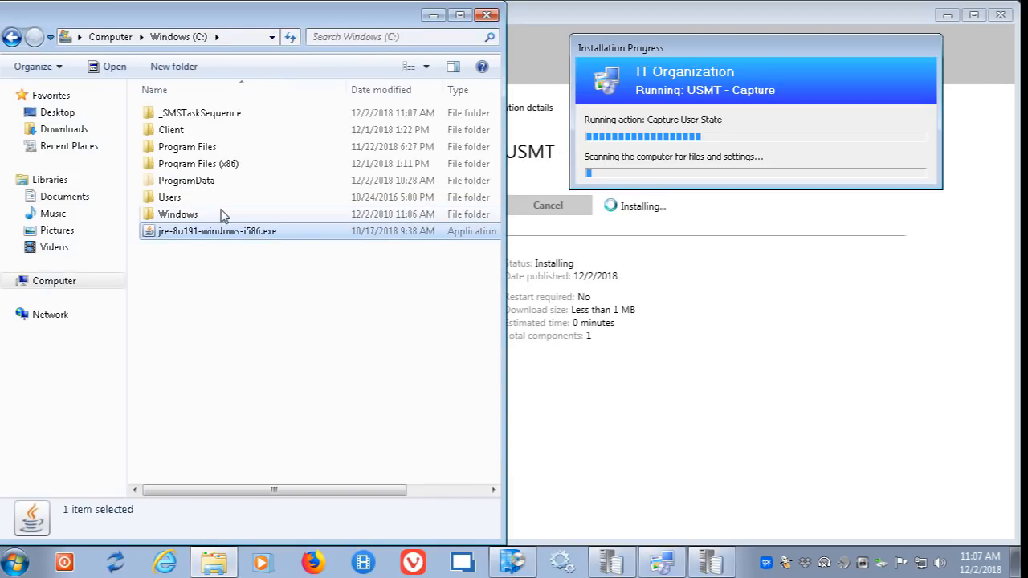
{"action": "left_click", "coordinate": [214, 130], "text": "ctrl"}
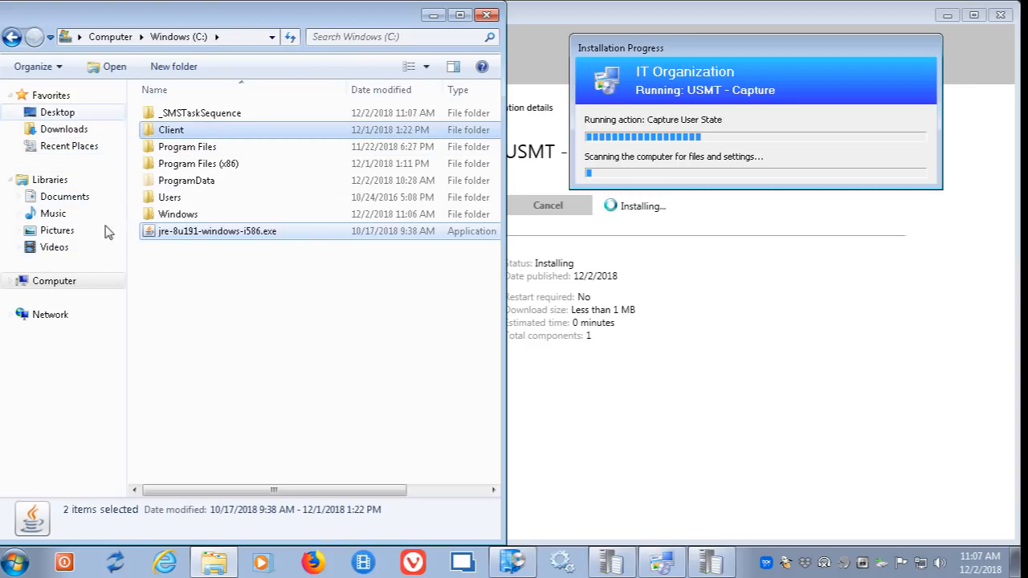
Step: Open the user's profile folder under C:\Users and highlight p4vinst64.exe
{"action": "left_click", "coordinate": [58, 284]}
{"action": "double_click", "coordinate": [230, 137]}
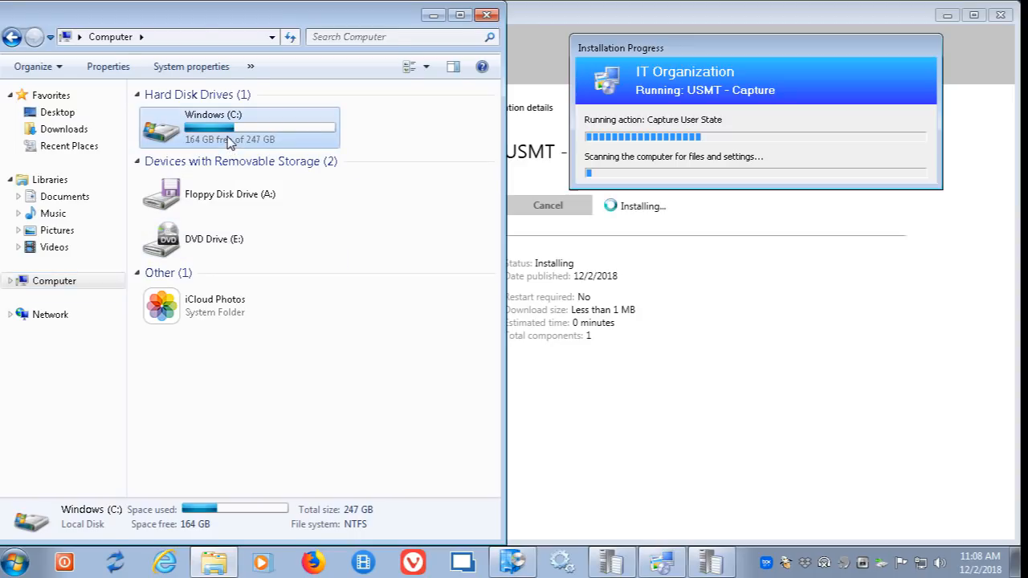
{"action": "double_click", "coordinate": [166, 201]}
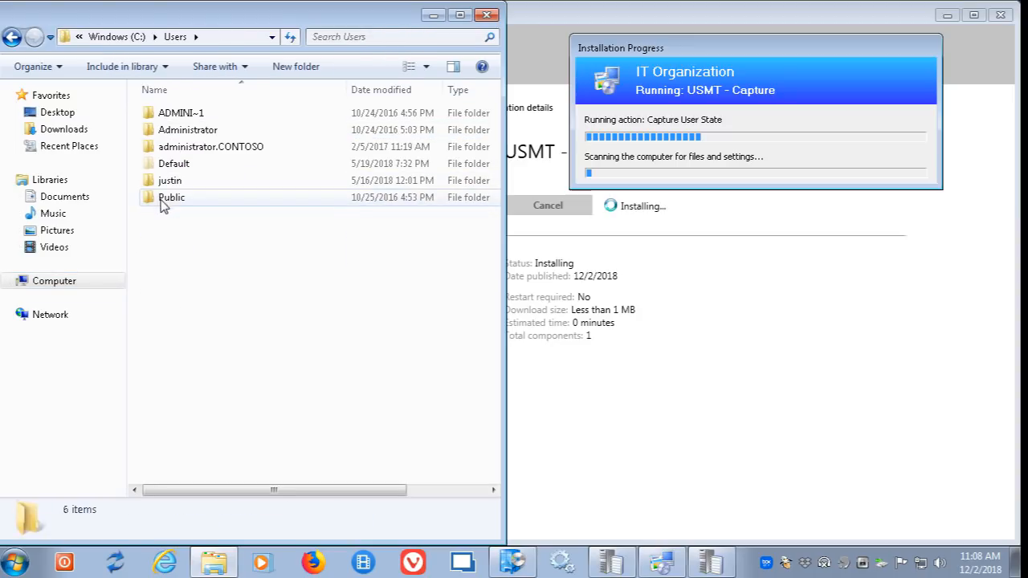
{"action": "left_click", "coordinate": [172, 184]}
{"action": "double_click", "coordinate": [172, 183]}
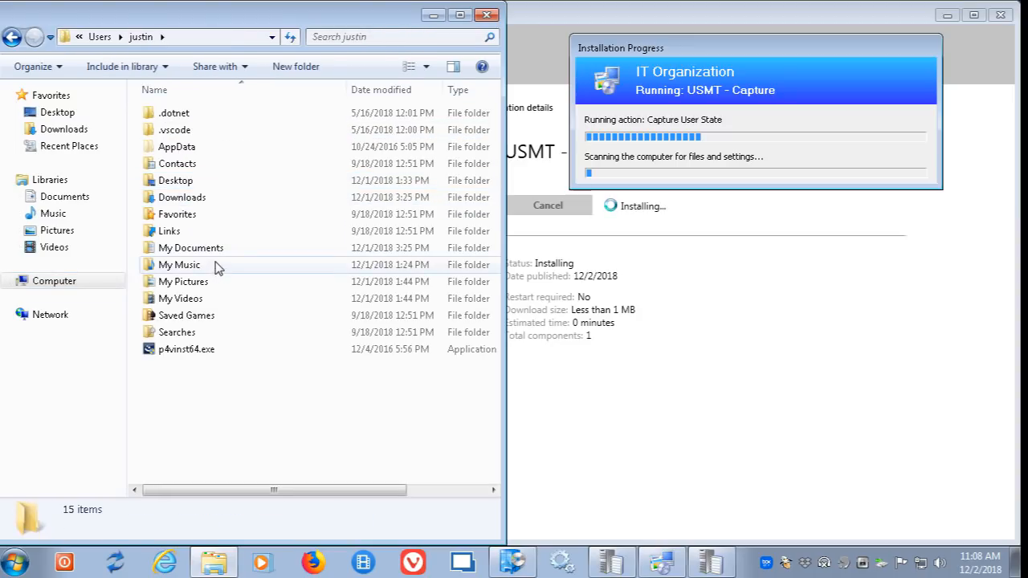
{"action": "left_click", "coordinate": [179, 349]}
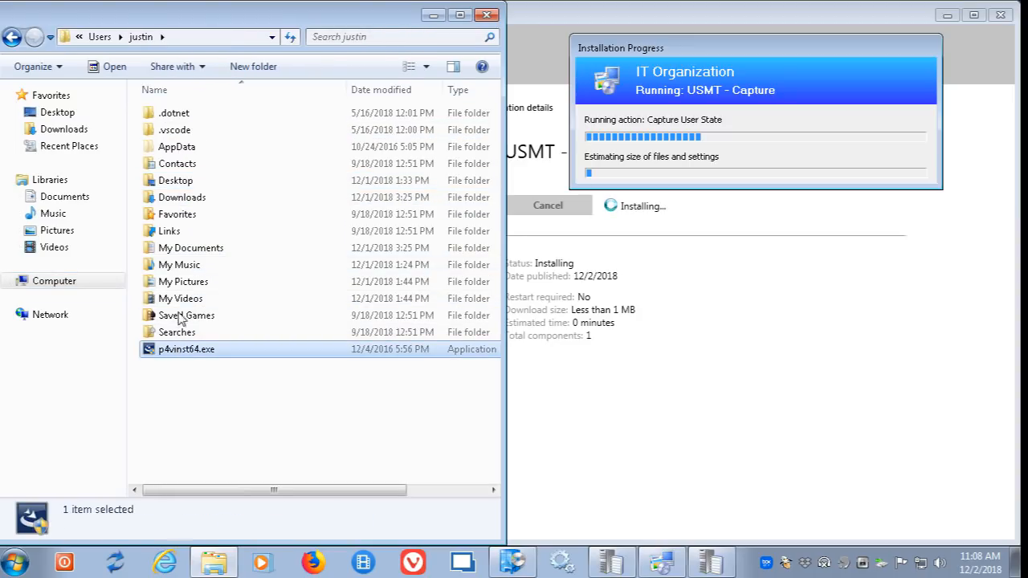
Step: Look through the My Documents and Pictures contents, then close File Explorer and the smsts.log window
{"action": "double_click", "coordinate": [192, 250]}
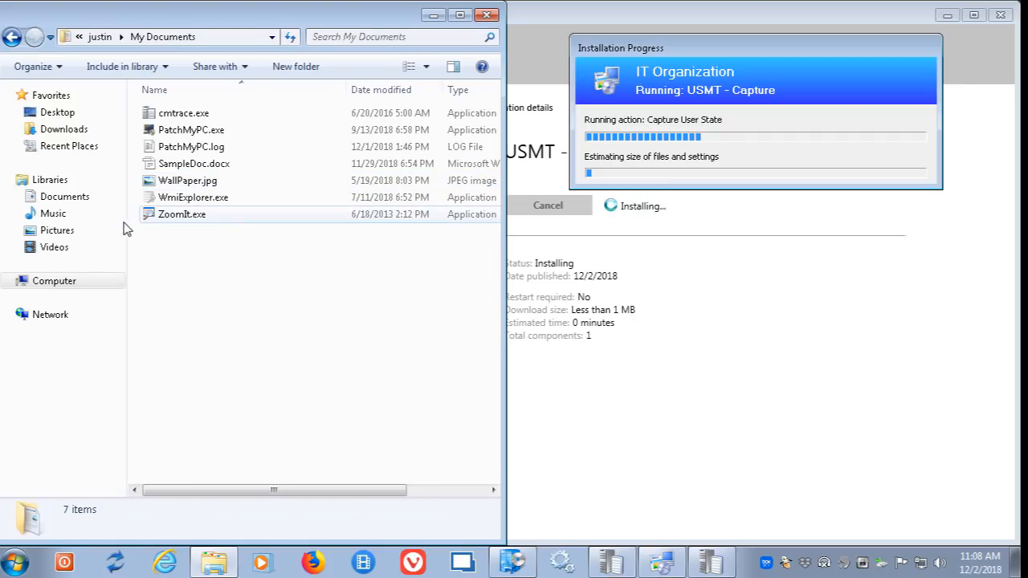
{"action": "left_click", "coordinate": [74, 231]}
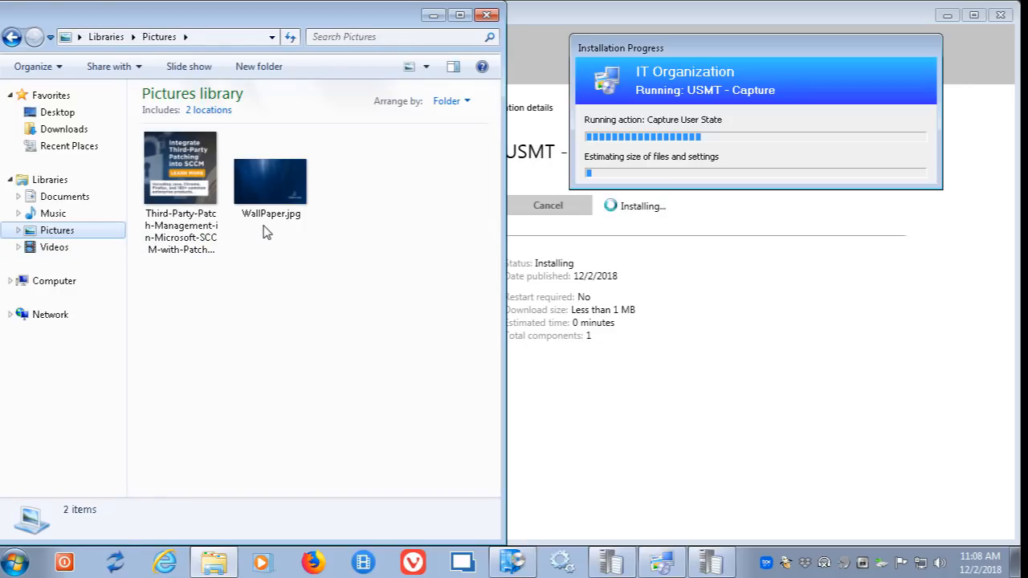
{"action": "left_click", "coordinate": [487, 17]}
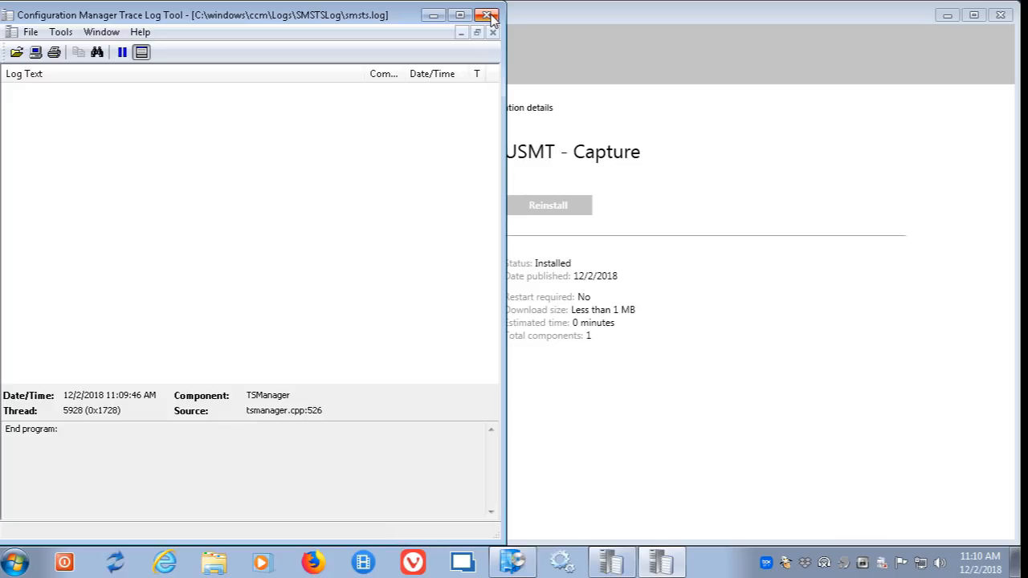
{"action": "left_click", "coordinate": [490, 16]}
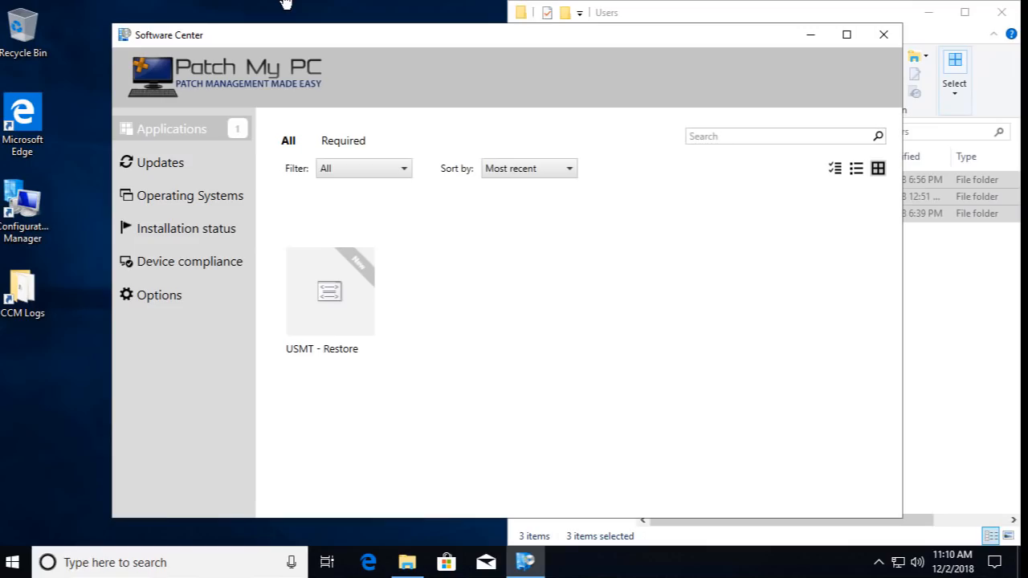
Step: Start installing USMT - Restore from Software Center, checking the current folders in C:\Users beforehand
{"action": "left_click", "coordinate": [330, 294]}
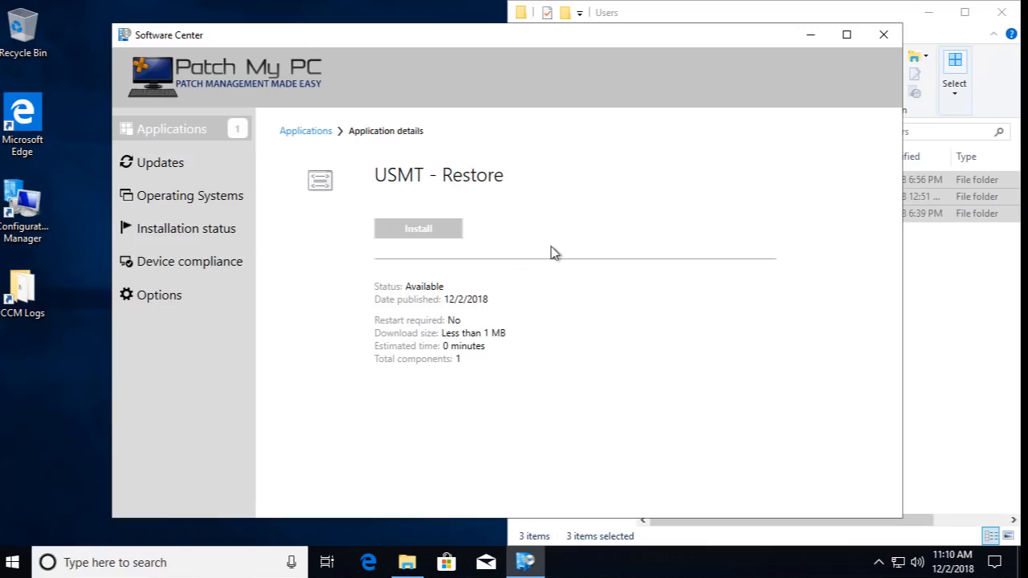
{"action": "left_click_drag", "start_coordinate": [606, 42], "coordinate": [553, 42]}
{"action": "left_click", "coordinate": [836, 16]}
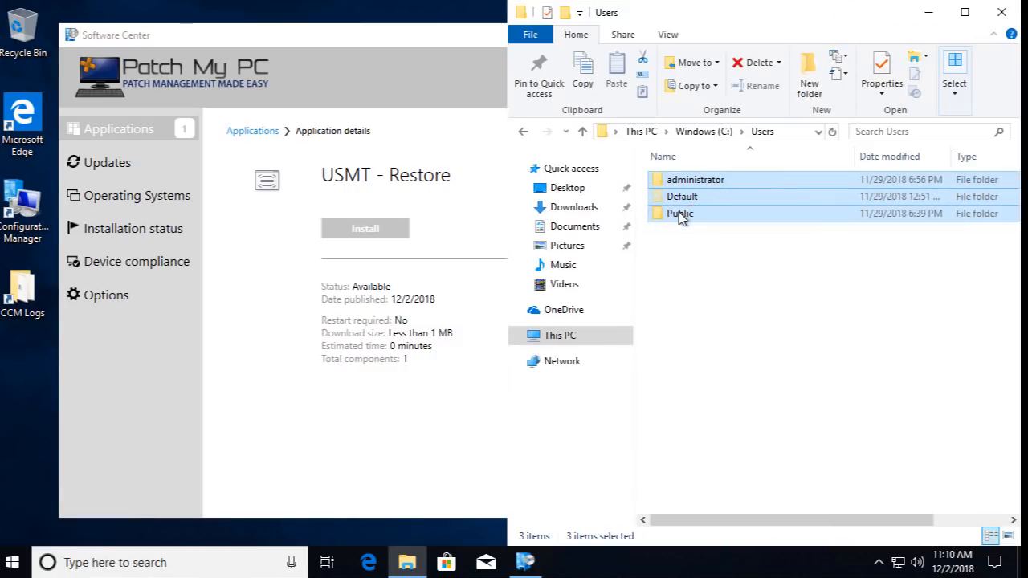
{"action": "left_click", "coordinate": [394, 230]}
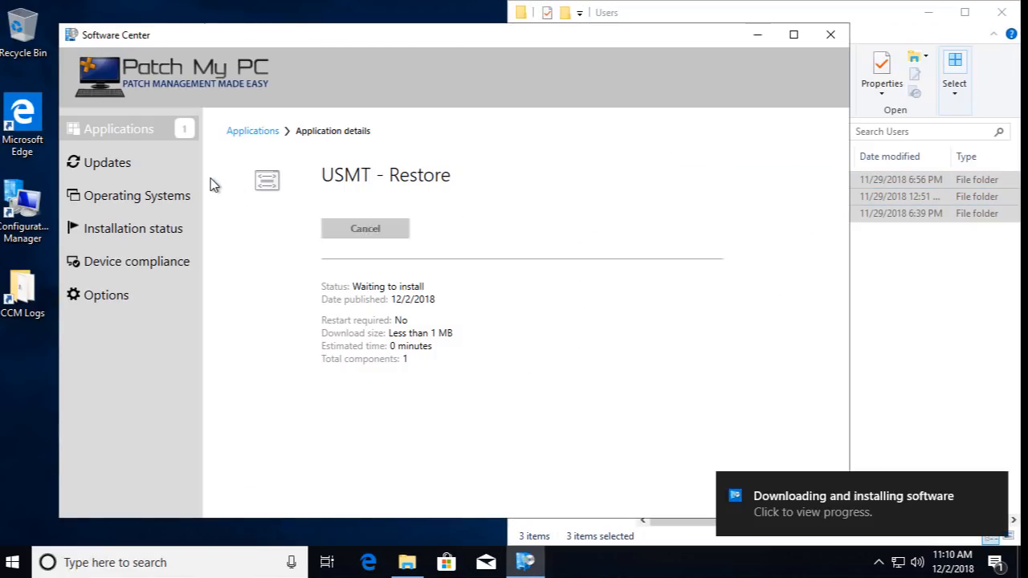
Step: Open smsts.log from the SMSTSLog folder in CCM Logs and snap it to one half of the screen
{"action": "double_click", "coordinate": [22, 294]}
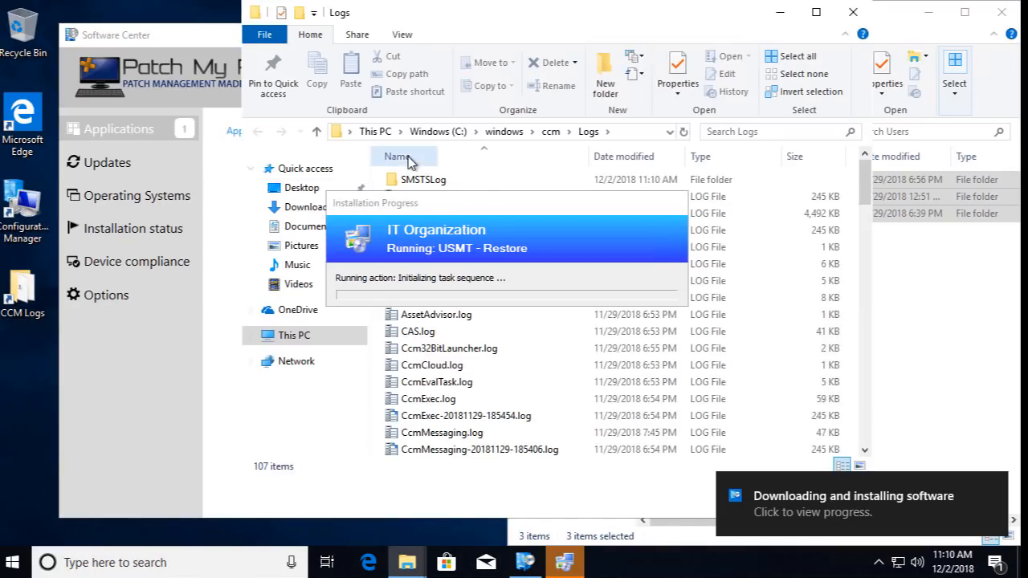
{"action": "double_click", "coordinate": [425, 181]}
{"action": "double_click", "coordinate": [411, 180]}
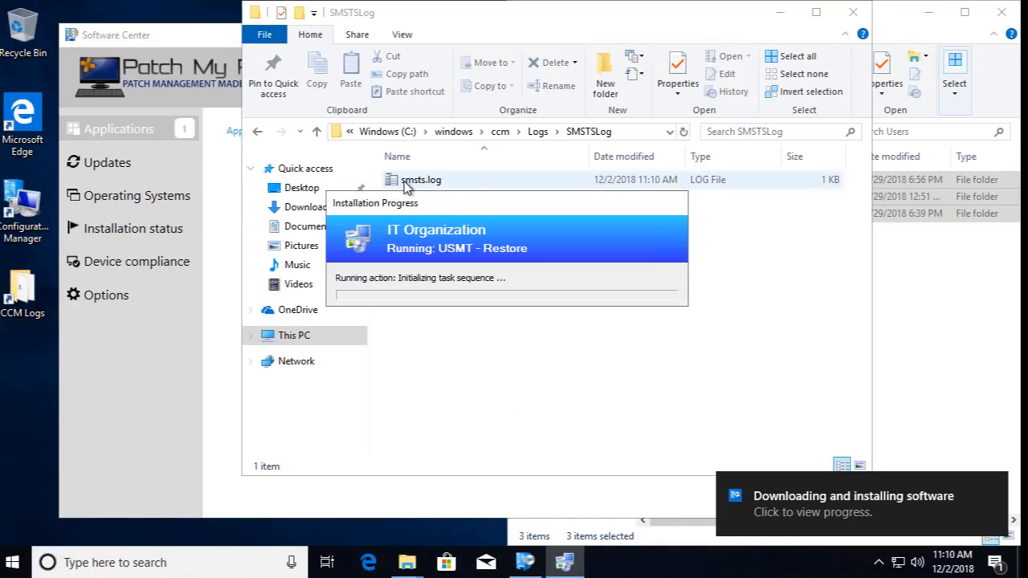
{"action": "key", "text": "super+Left"}
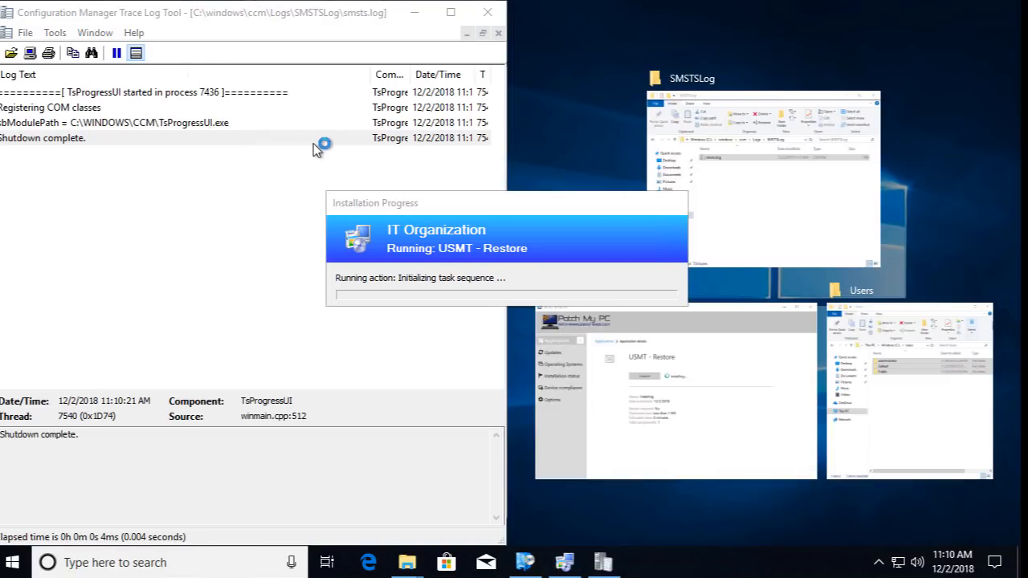
Step: Move the Installation Progress window off the log and mark loadstate.exe and MigDocs.xml in the executed command line
{"action": "left_click_drag", "start_coordinate": [407, 203], "coordinate": [603, 61]}
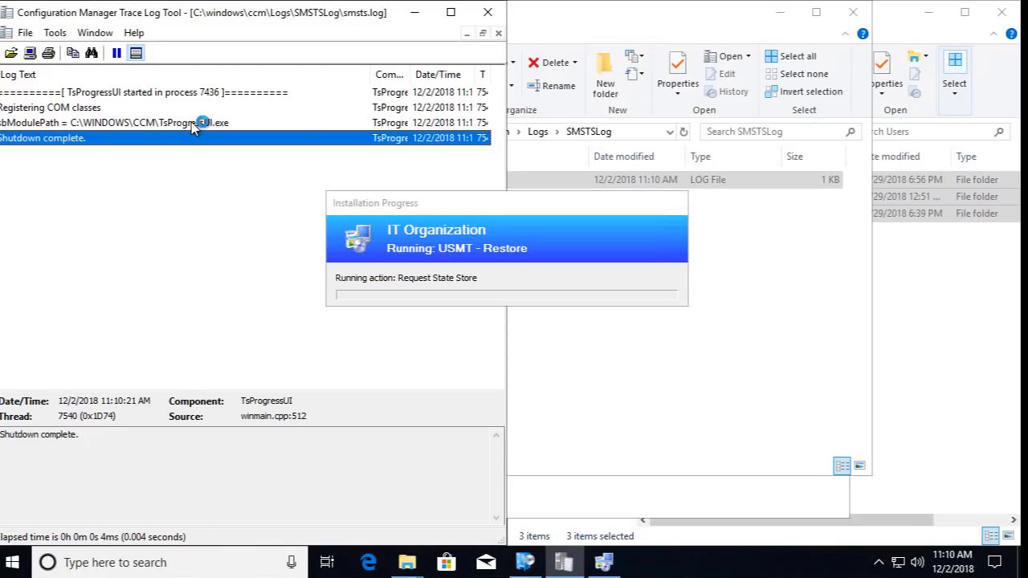
{"action": "left_click_drag", "start_coordinate": [413, 201], "coordinate": [643, 123]}
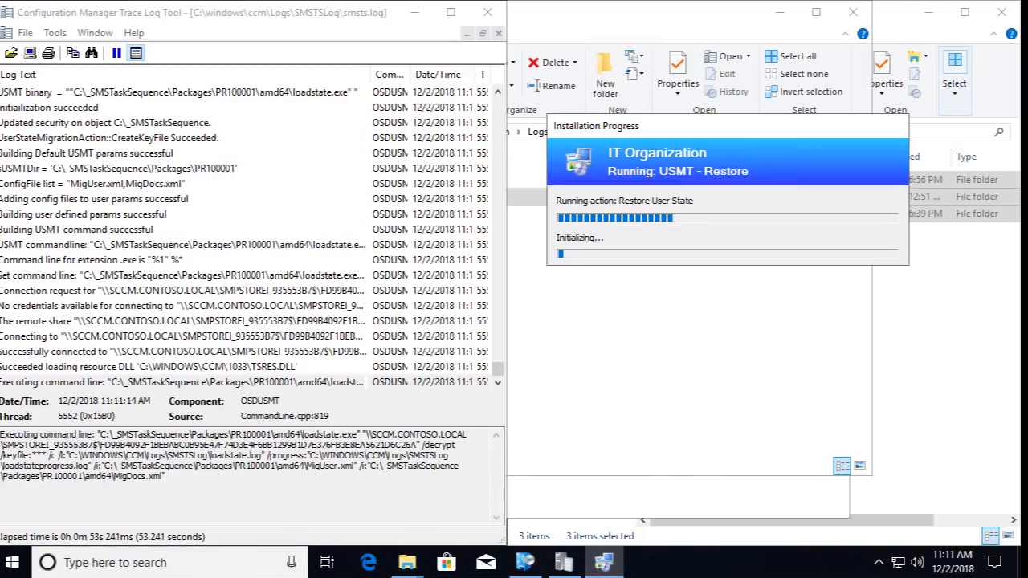
{"action": "left_click", "coordinate": [188, 482]}
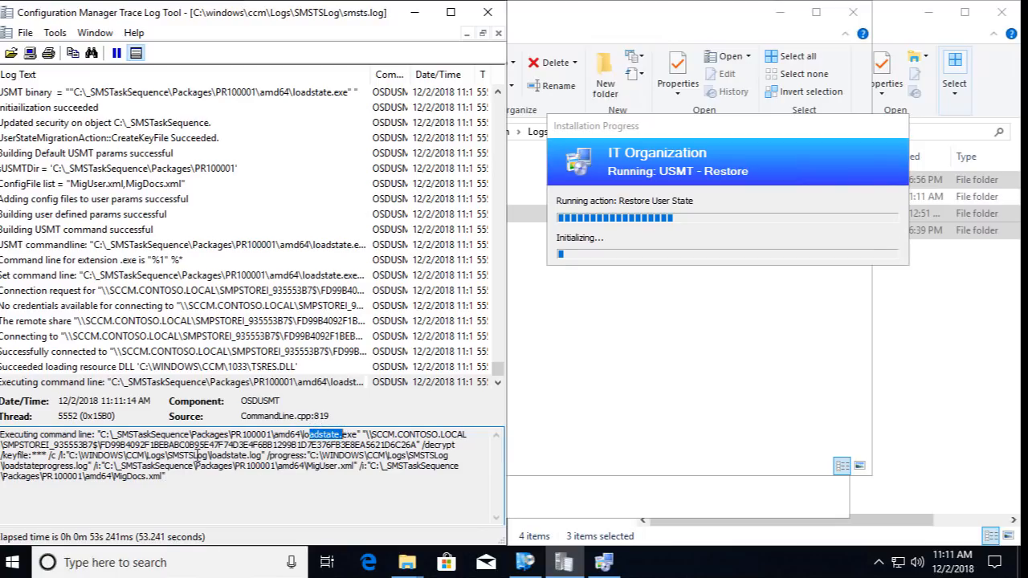
{"action": "left_click_drag", "start_coordinate": [139, 480], "coordinate": [103, 480]}
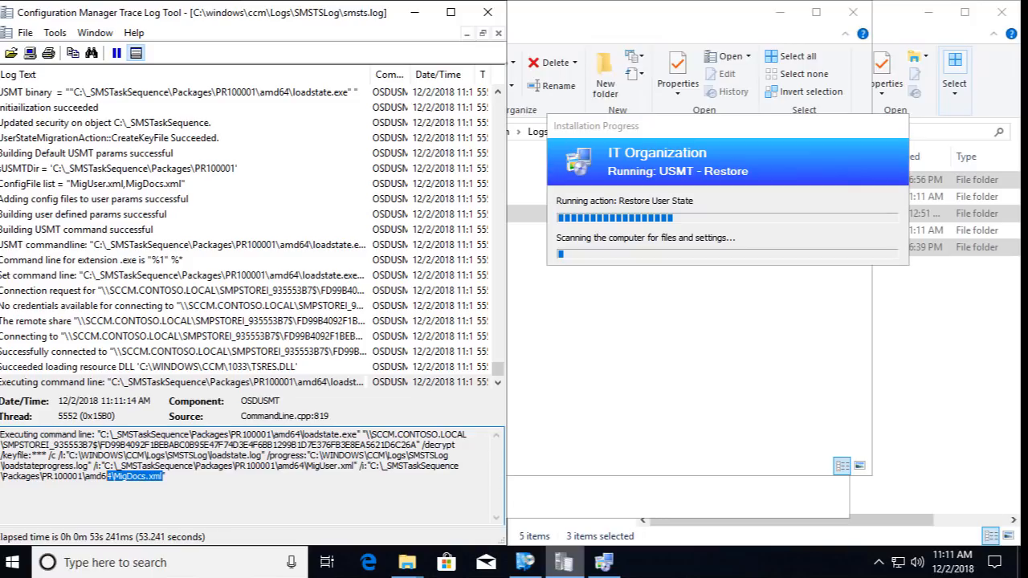
Step: In the Configuration Manager console, remove MigDocs.xml from the Restore User State configuration files and try to add MigApp.xml
{"action": "mouse_move", "coordinate": [564, 562]}
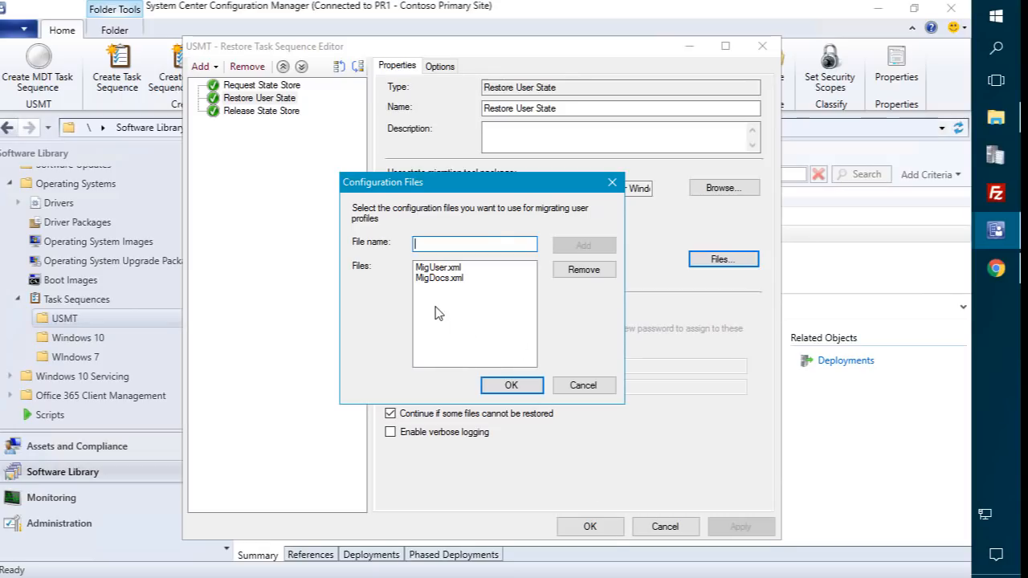
{"action": "left_click", "coordinate": [446, 280]}
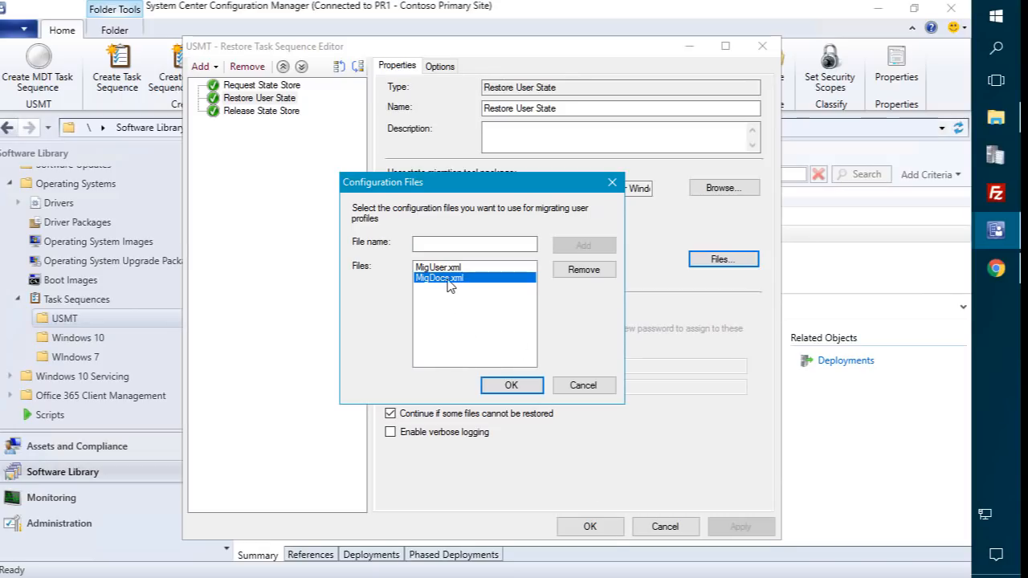
{"action": "left_click", "coordinate": [585, 271]}
{"action": "left_click", "coordinate": [461, 243]}
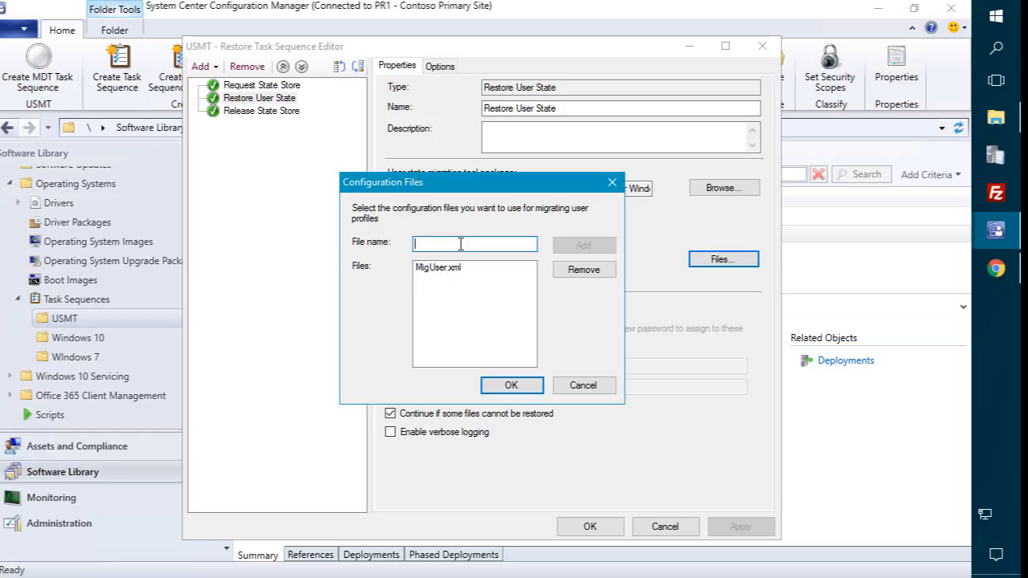
{"action": "type", "text": "MigApp.xml"}
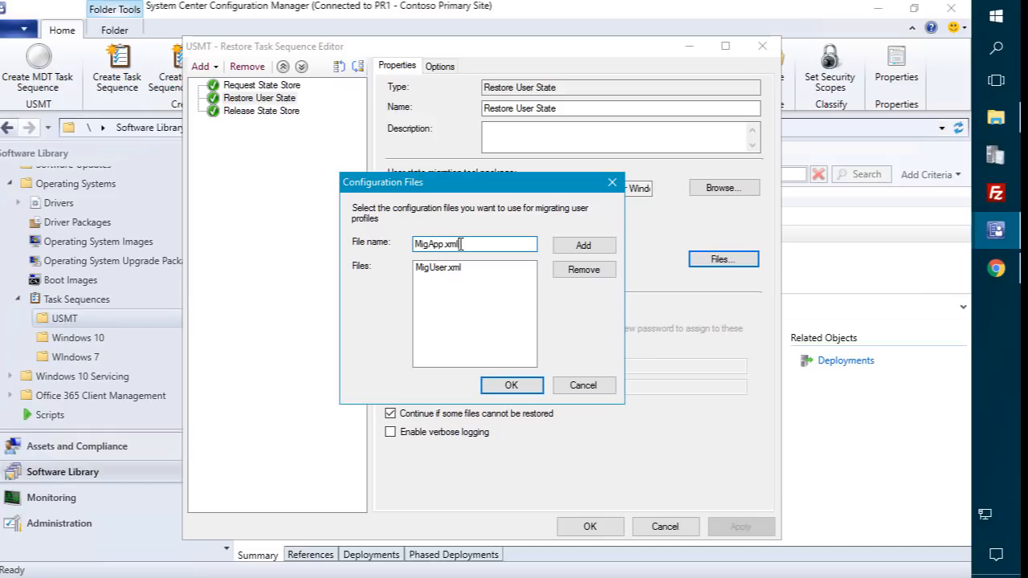
{"action": "left_click", "coordinate": [515, 387]}
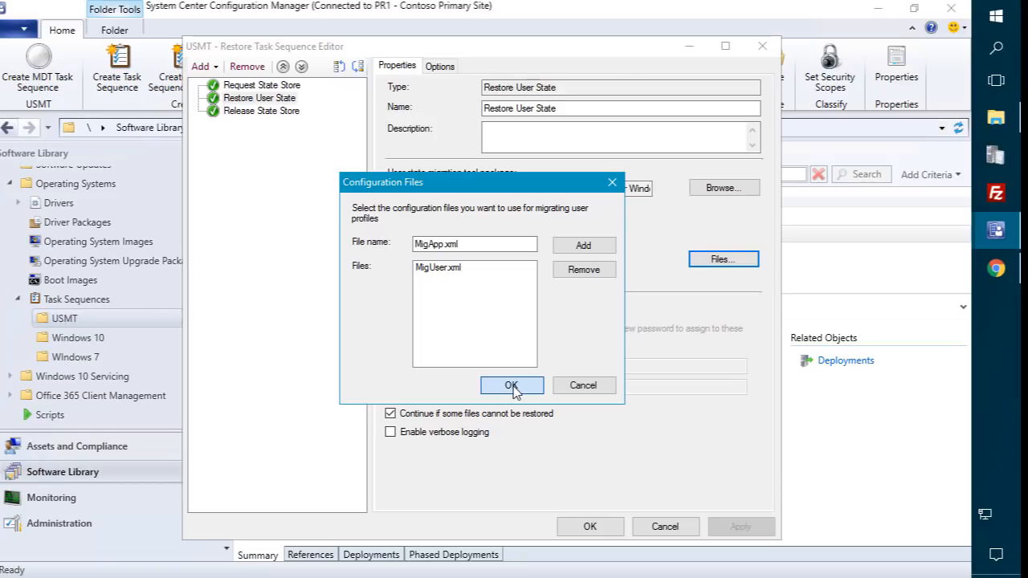
Step: Add MigApp.xml to the Restore User State configuration files and apply the change to the task sequence
{"action": "left_click", "coordinate": [726, 265]}
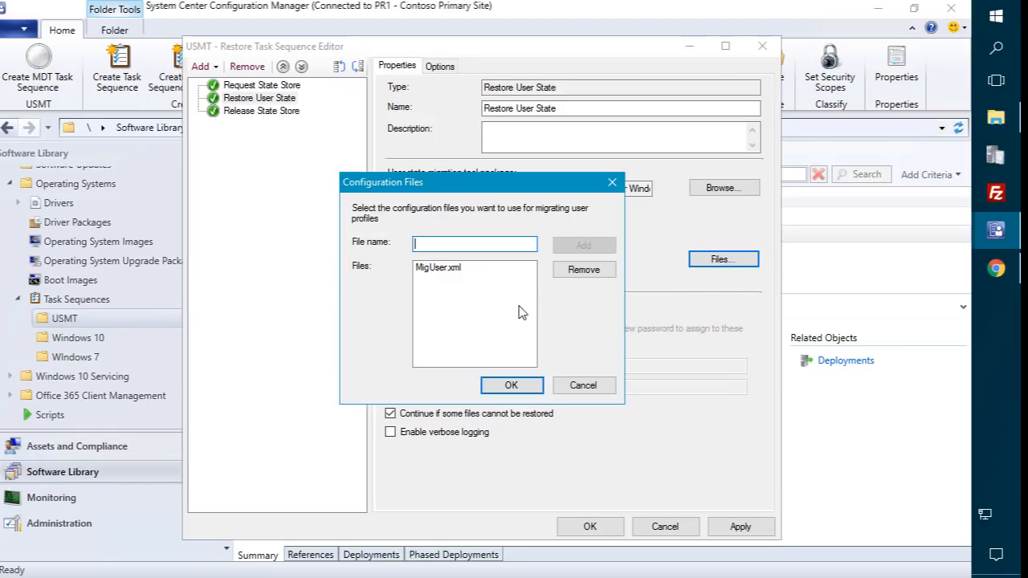
{"action": "type", "text": "MigApp.xml"}
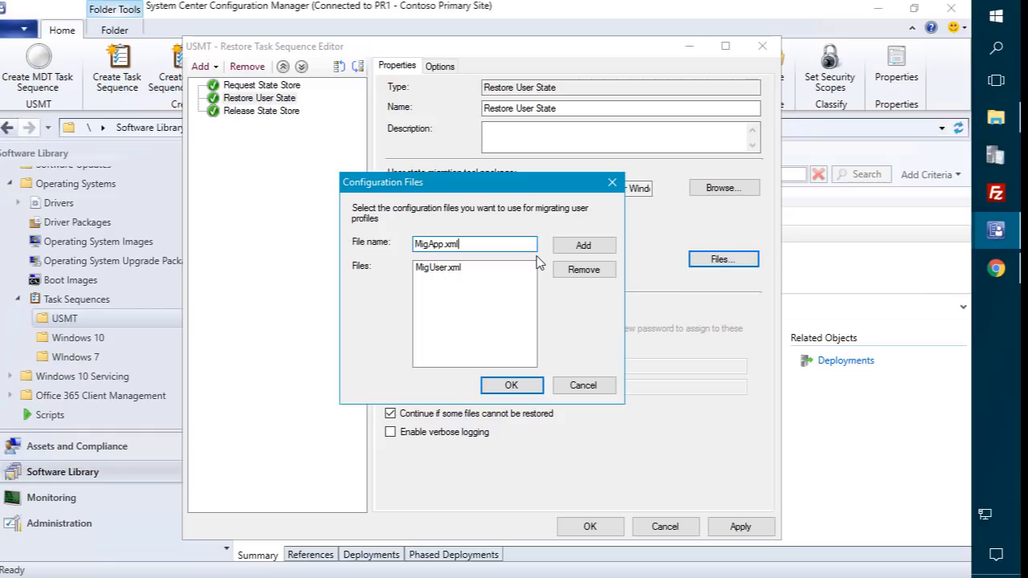
{"action": "left_click", "coordinate": [581, 249]}
{"action": "left_click", "coordinate": [511, 386]}
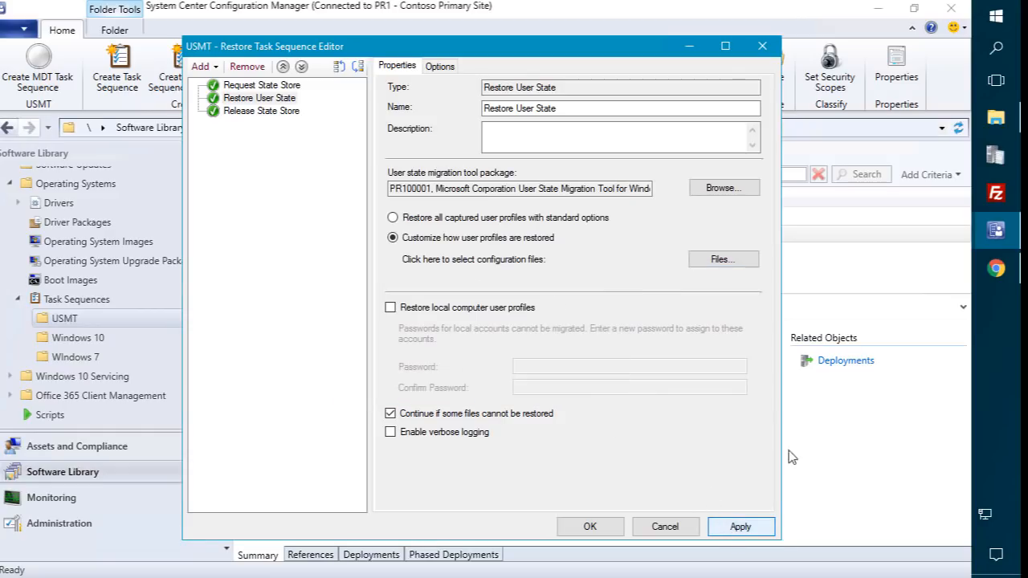
{"action": "left_click", "coordinate": [740, 526]}
{"action": "left_click", "coordinate": [995, 118]}
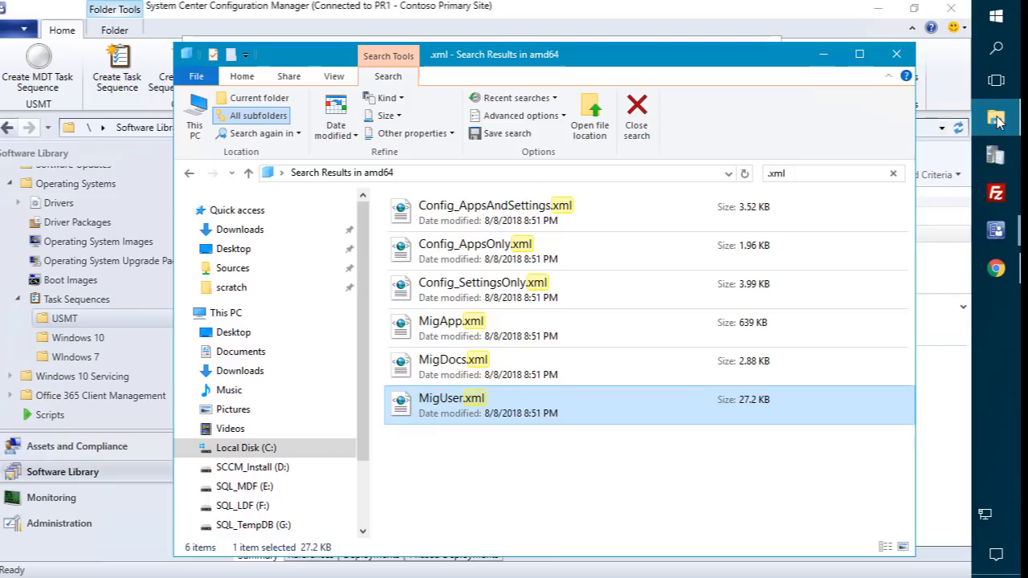
{"action": "left_click", "coordinate": [996, 119]}
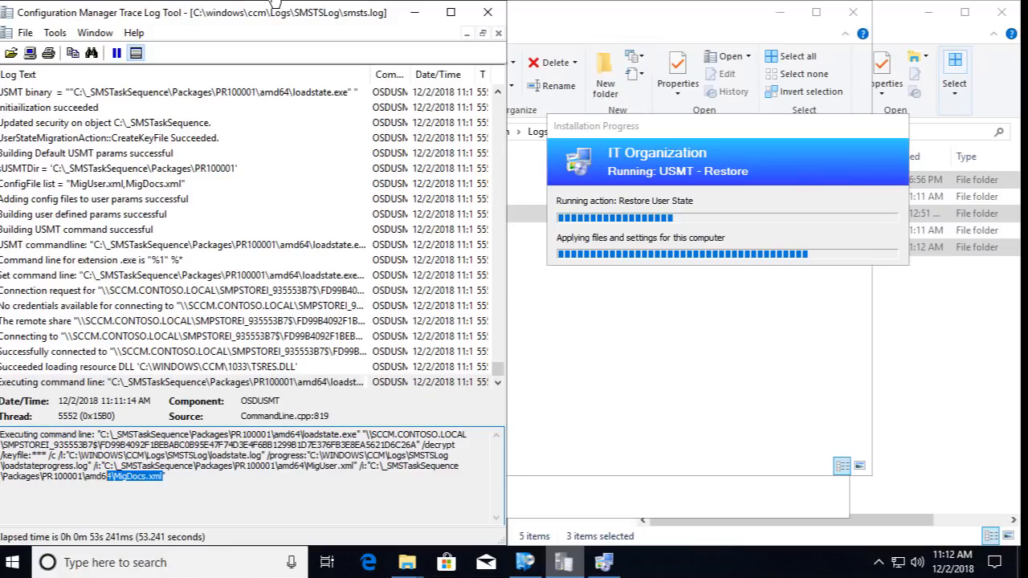
Step: Move the Installation Progress window aside and minimize the SMSTSLog folder and Software Center to uncover the Users folder
{"action": "left_click_drag", "start_coordinate": [619, 127], "coordinate": [181, 68]}
{"action": "left_click", "coordinate": [544, 351]}
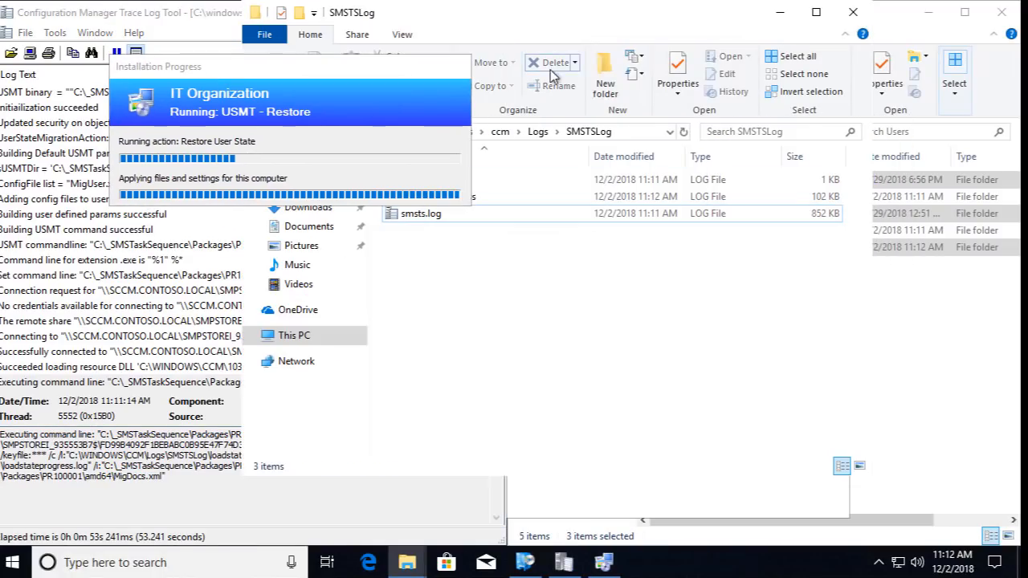
{"action": "left_click", "coordinate": [779, 12]}
{"action": "left_click", "coordinate": [759, 37]}
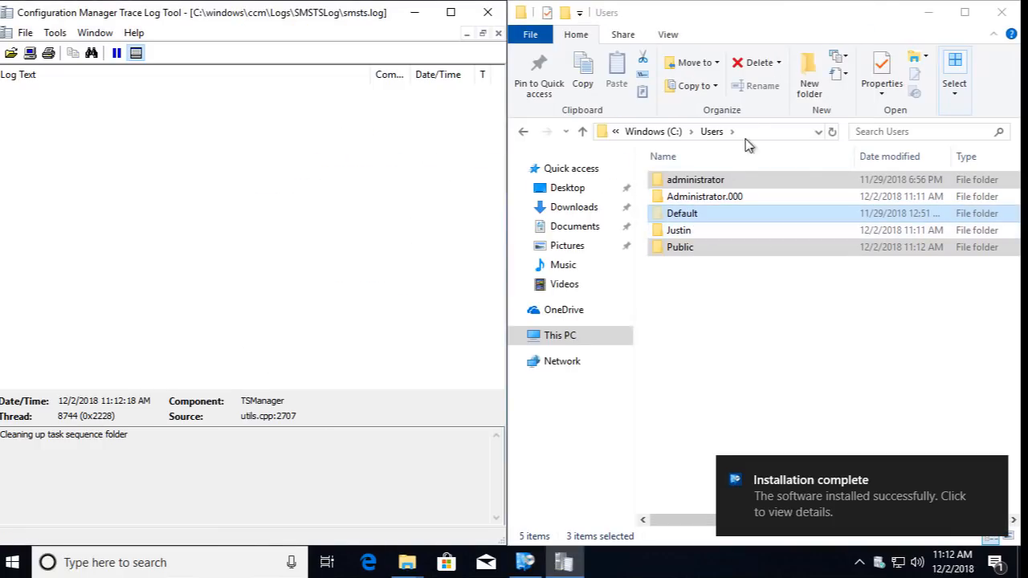
Step: Browse to the root of the C: drive and select all its folders to check what was restored
{"action": "left_click", "coordinate": [658, 135]}
{"action": "left_click", "coordinate": [657, 135]}
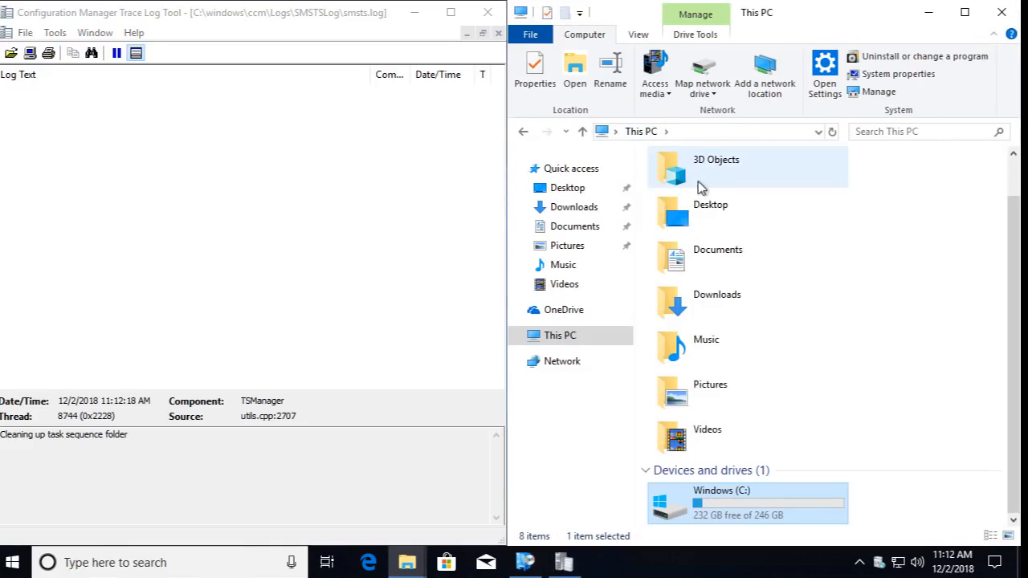
{"action": "double_click", "coordinate": [733, 494]}
{"action": "left_click_drag", "start_coordinate": [766, 359], "coordinate": [592, 107]}
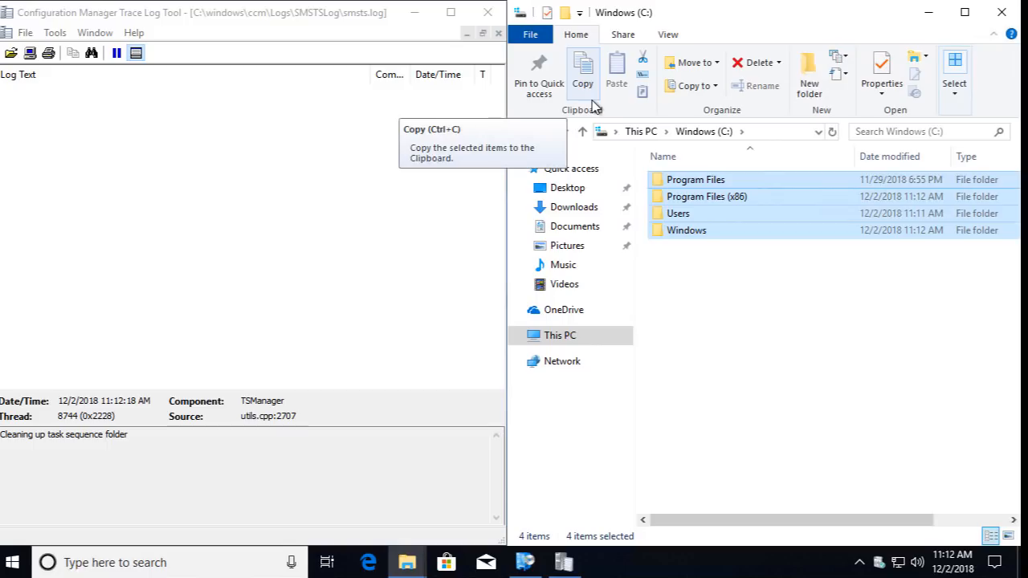
{"action": "left_click_drag", "start_coordinate": [798, 319], "coordinate": [620, 97]}
{"action": "left_click", "coordinate": [709, 284]}
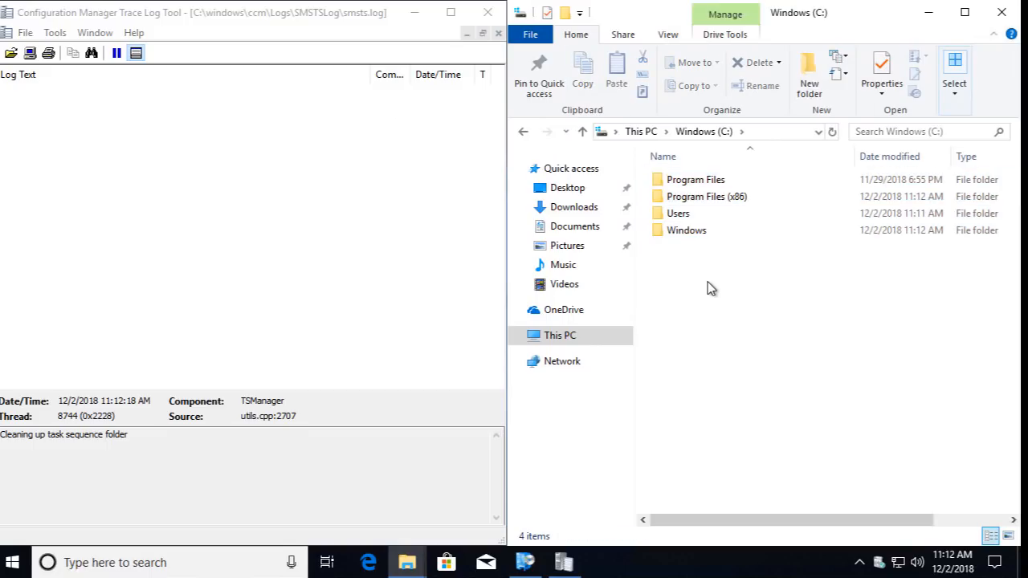
Step: Open the Documents folder in the migrated user's profile under C:\Users to check the restored files
{"action": "double_click", "coordinate": [681, 216]}
{"action": "double_click", "coordinate": [679, 215]}
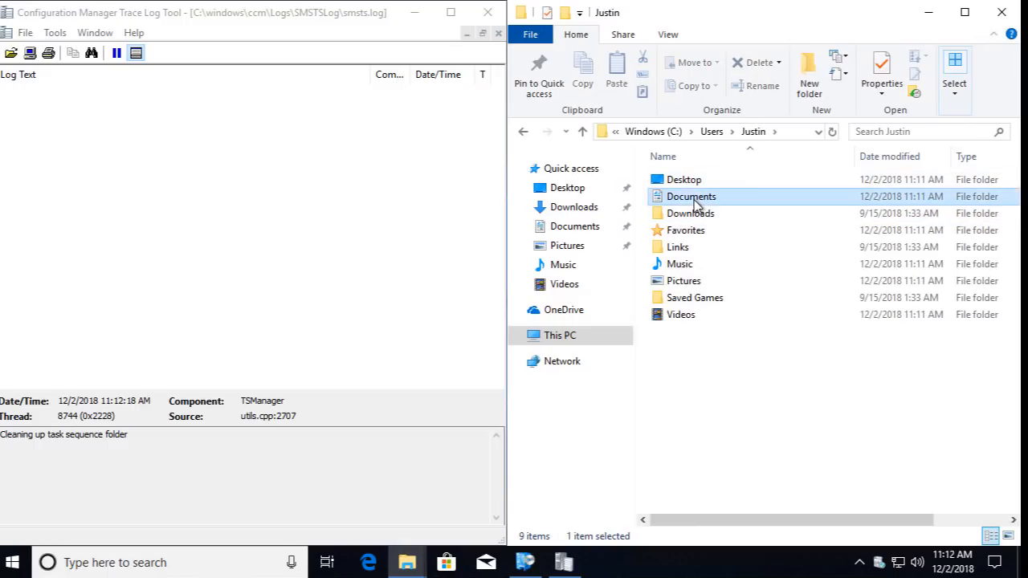
{"action": "double_click", "coordinate": [691, 200]}
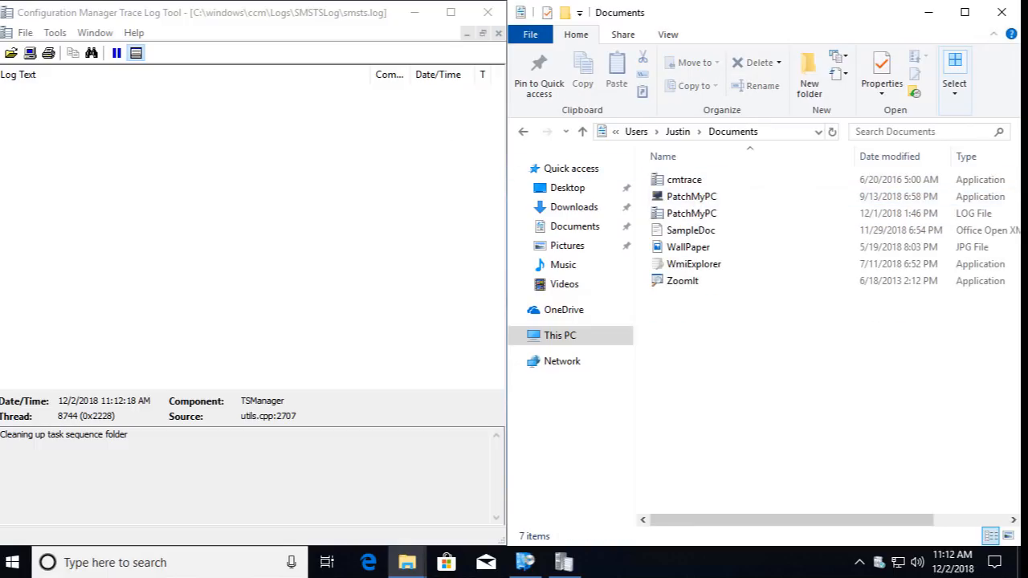
Step: Sign out of the current Windows 10 account
{"action": "left_click", "coordinate": [12, 563]}
{"action": "left_click", "coordinate": [12, 376]}
{"action": "left_click", "coordinate": [28, 327]}
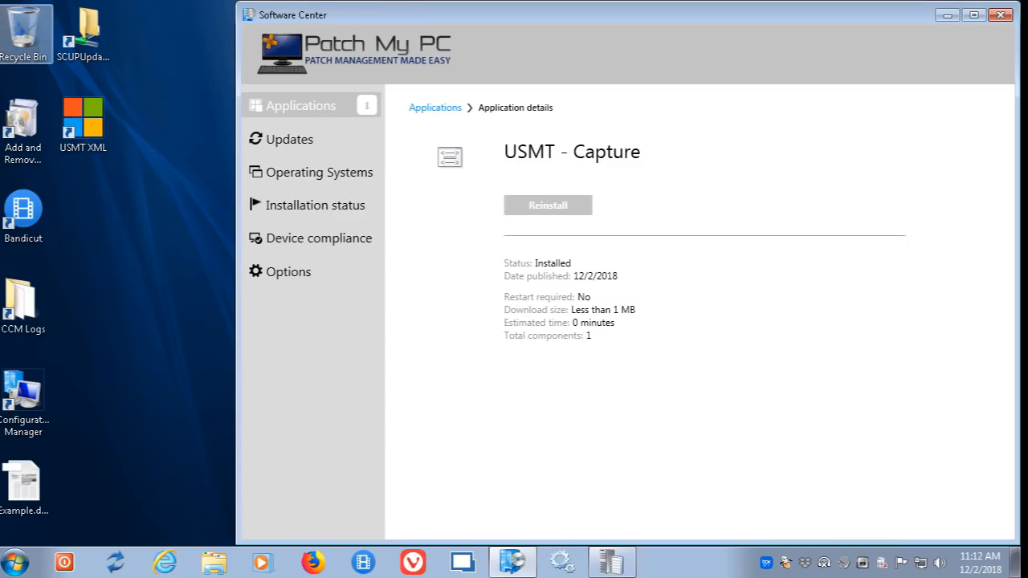
{"action": "mouse_move", "coordinate": [4, 48]}
{"action": "right_click", "coordinate": [100, 164]}
{"action": "left_click", "coordinate": [130, 169]}
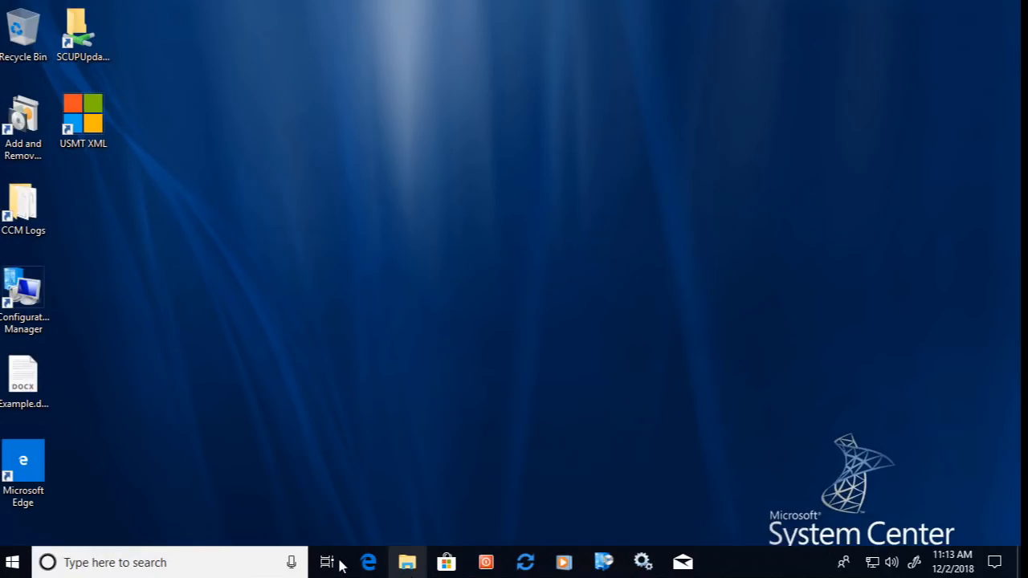
Step: Open Internet Explorer to check the home page and favorites bar, dismissing the setup dialog and welcome tab, and close it
{"action": "left_click", "coordinate": [13, 562]}
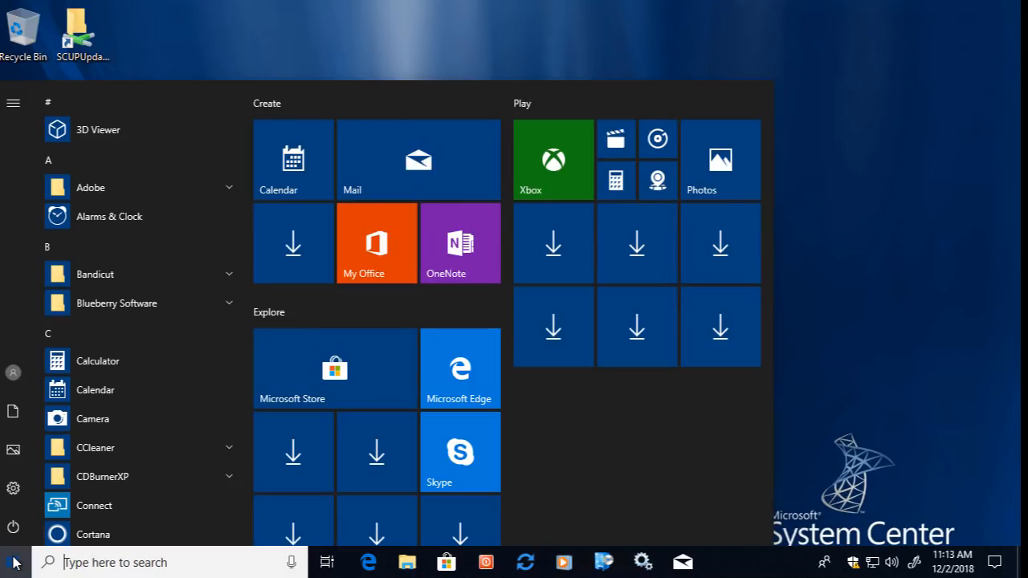
{"action": "type", "text": "inter"}
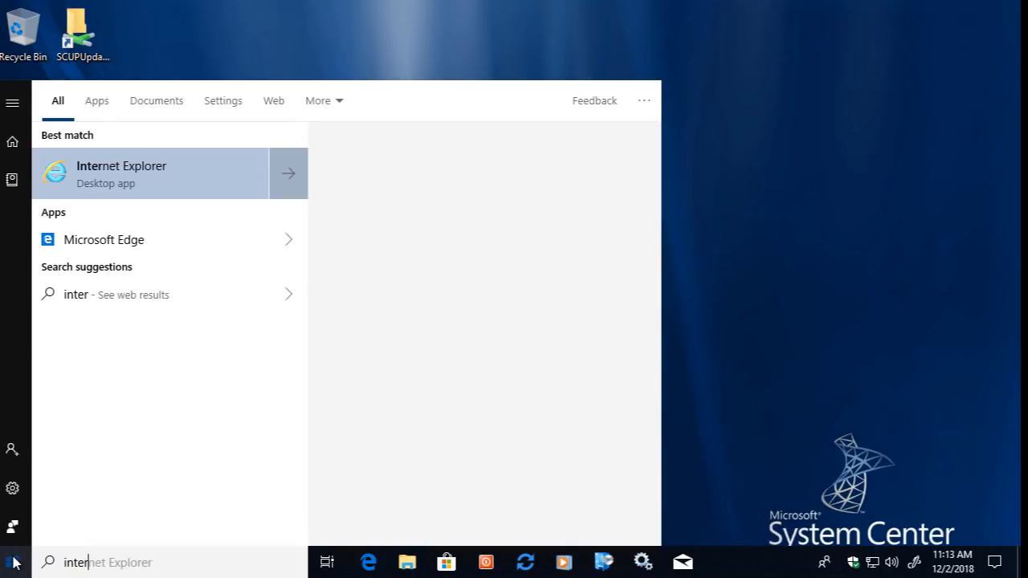
{"action": "key", "text": "Return"}
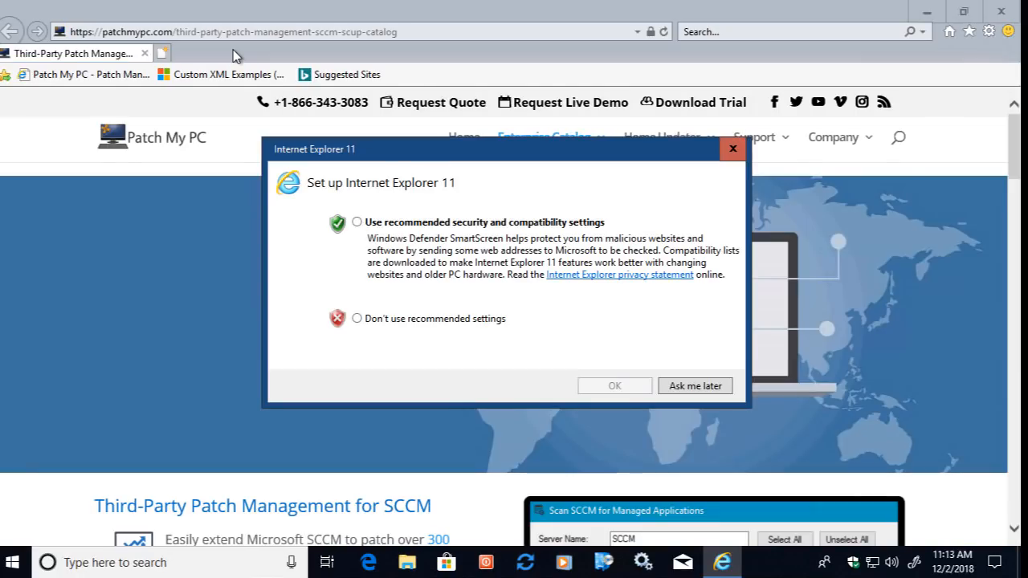
{"action": "left_click", "coordinate": [735, 150]}
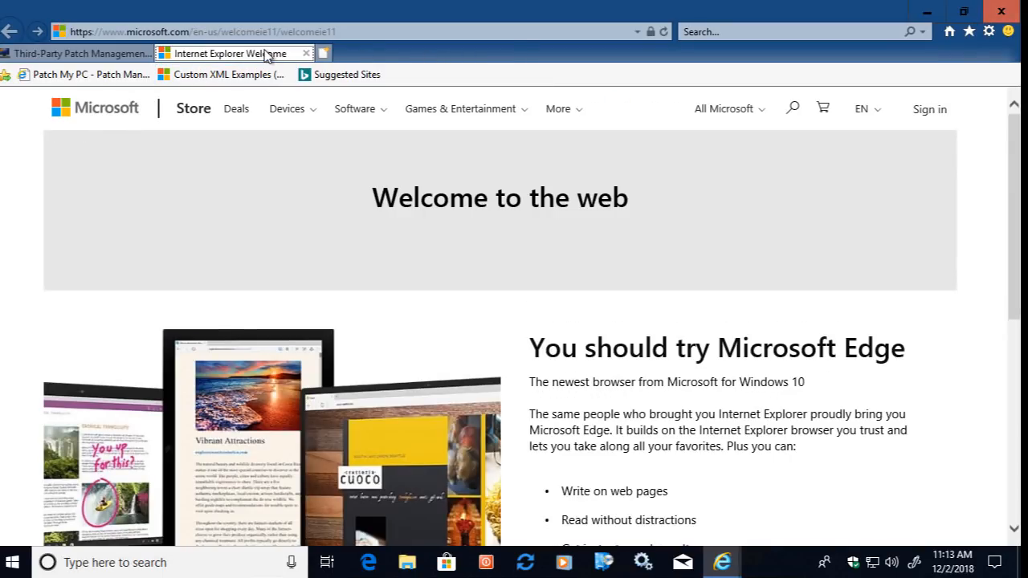
{"action": "middle_click", "coordinate": [270, 54]}
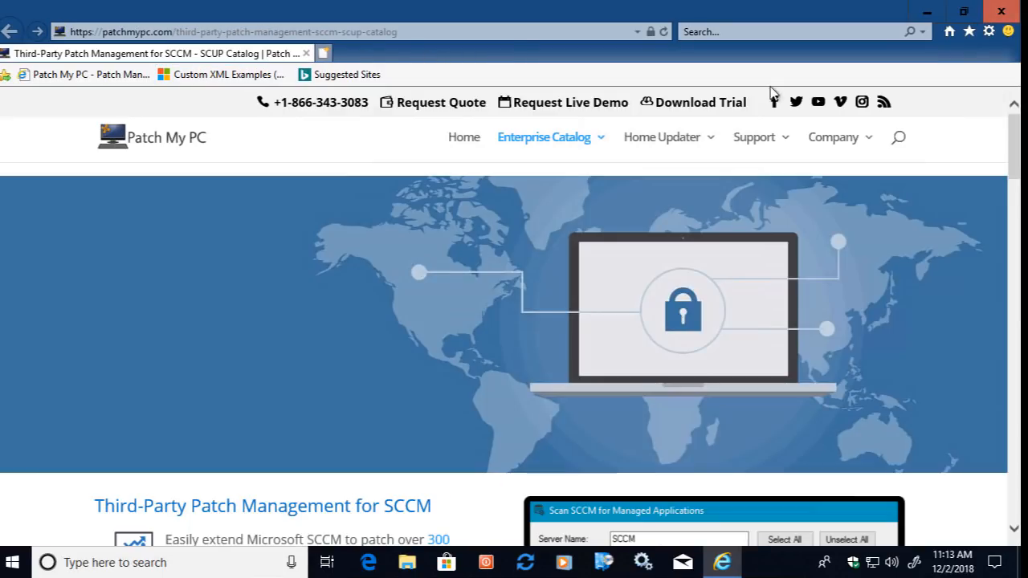
{"action": "left_click", "coordinate": [1002, 11]}
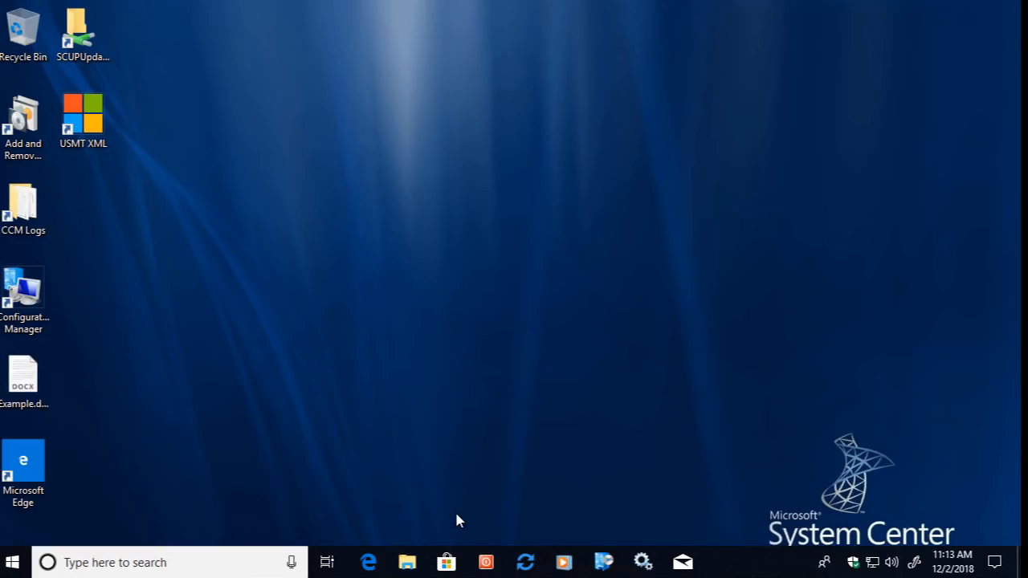
Step: Browse to the root of the C: drive and into the Users folder to check the folders and profiles present
{"action": "left_click", "coordinate": [408, 563]}
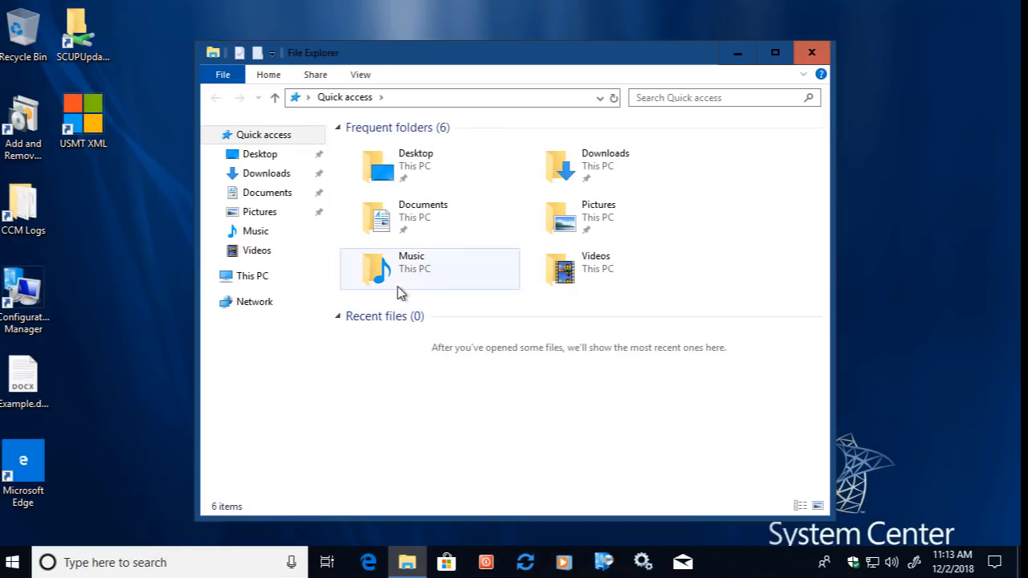
{"action": "left_click", "coordinate": [254, 280]}
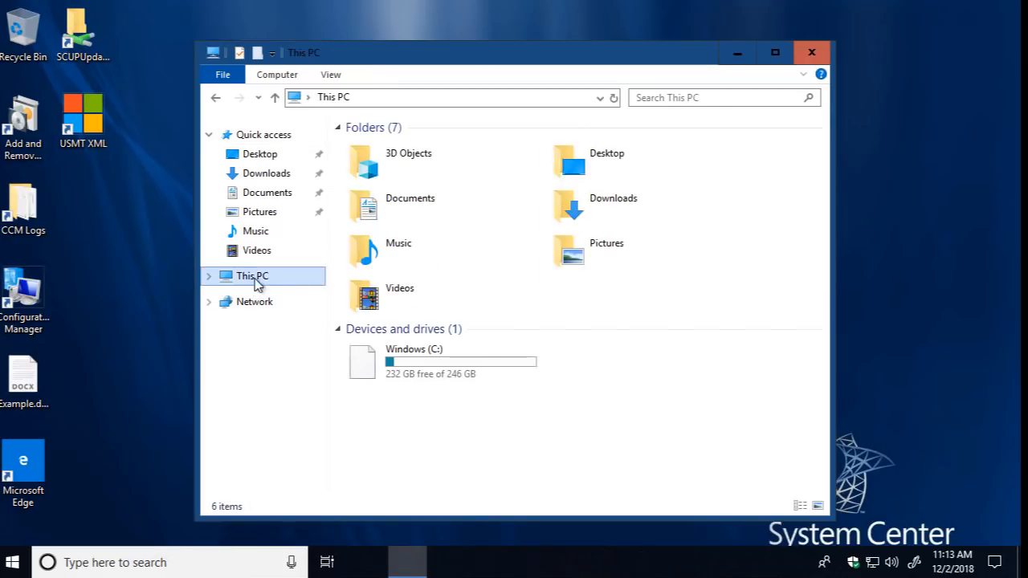
{"action": "double_click", "coordinate": [480, 368]}
{"action": "left_click_drag", "start_coordinate": [471, 326], "coordinate": [392, 257]}
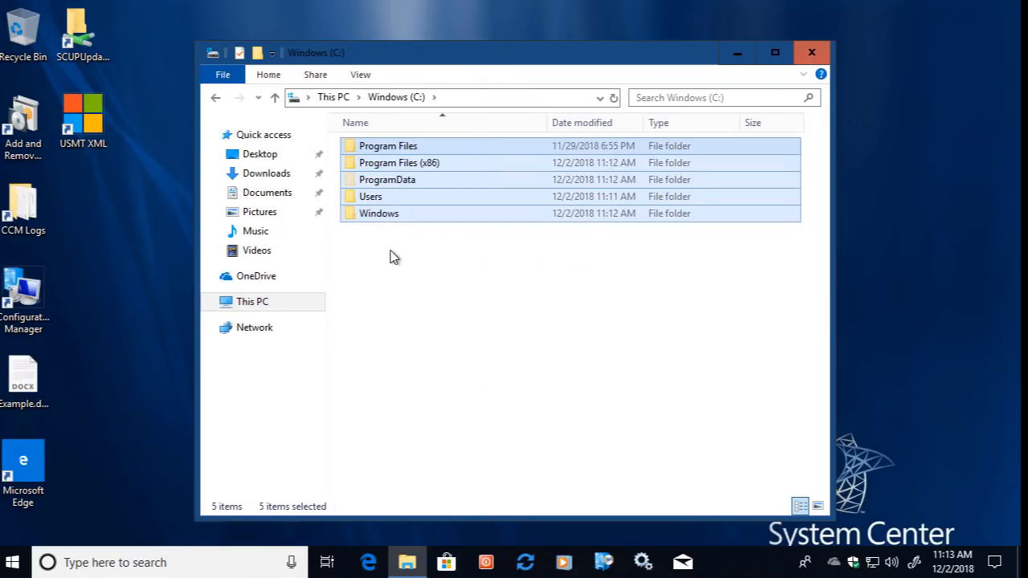
{"action": "left_click", "coordinate": [393, 257]}
{"action": "double_click", "coordinate": [376, 198]}
{"action": "double_click", "coordinate": [376, 198]}
{"action": "left_click_drag", "start_coordinate": [486, 444], "coordinate": [365, 142]}
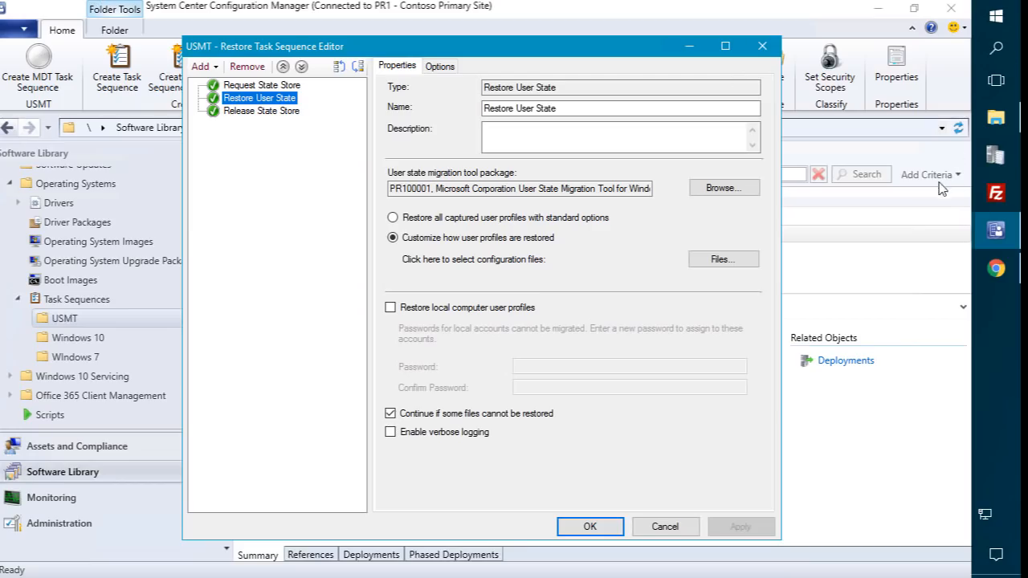
Step: Accept and close the USMT - Restore task sequence editor, then switch to Chrome and bring up the Custom XML Examples article
{"action": "left_click", "coordinate": [619, 524]}
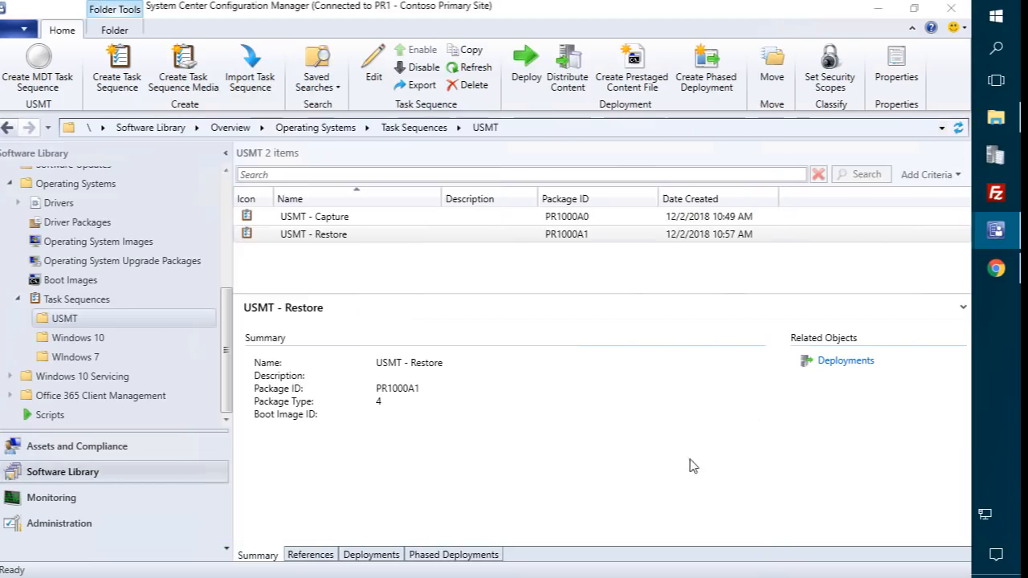
{"action": "left_click", "coordinate": [880, 9]}
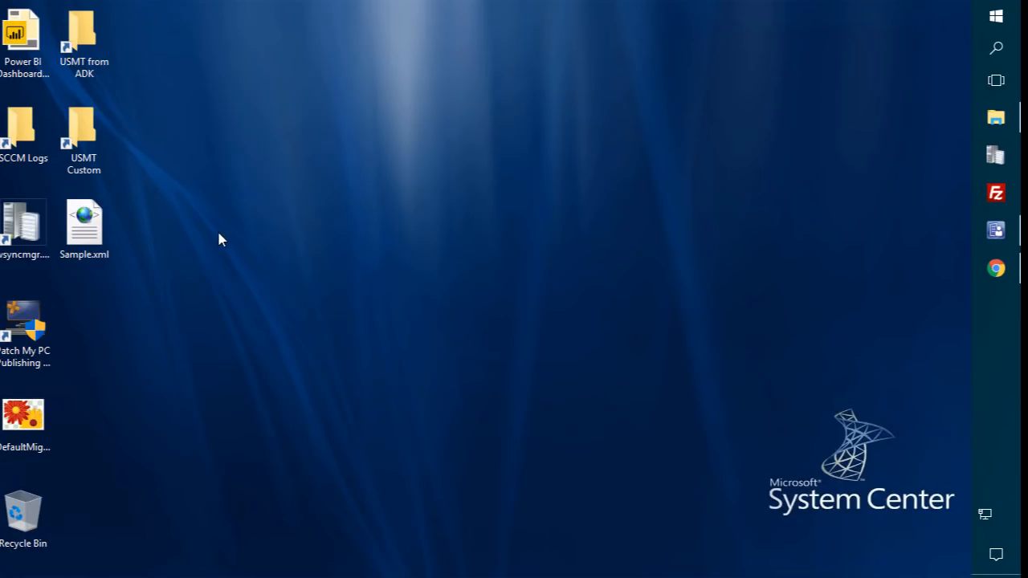
{"action": "left_click", "coordinate": [1000, 271]}
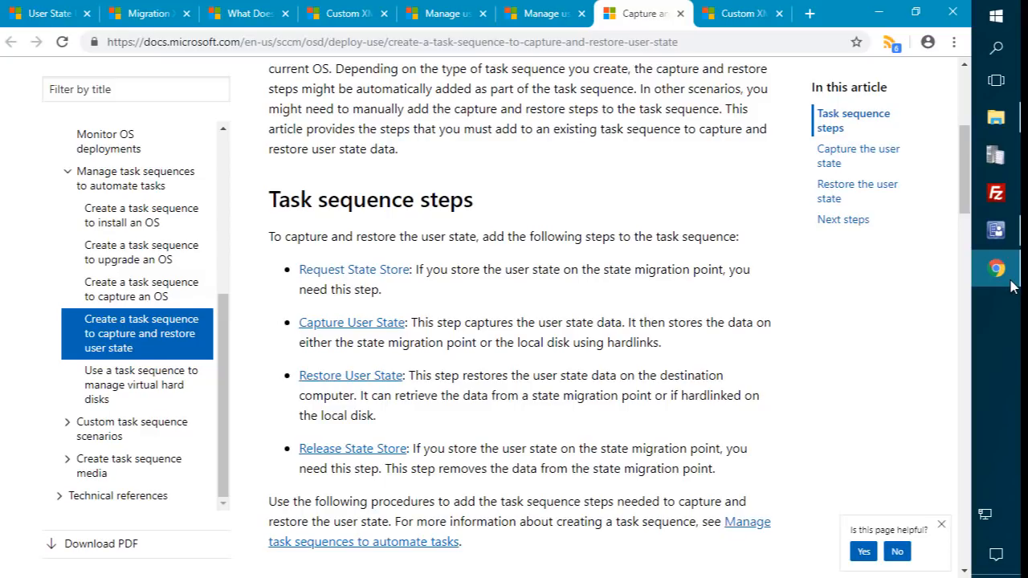
{"action": "left_click", "coordinate": [758, 17]}
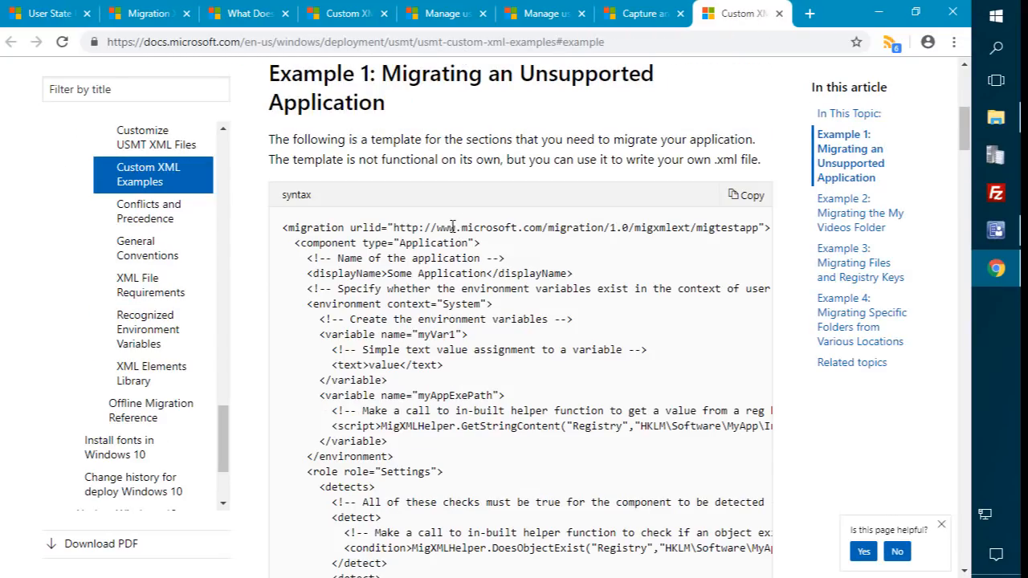
Step: Copy the template code of Example 1: Migrating an Unsupported Application and minimize the browser
{"action": "scroll", "coordinate": [468, 245], "scroll_direction": "down", "scroll_amount": 1}
{"action": "scroll", "coordinate": [465, 245], "scroll_direction": "down", "scroll_amount": 1}
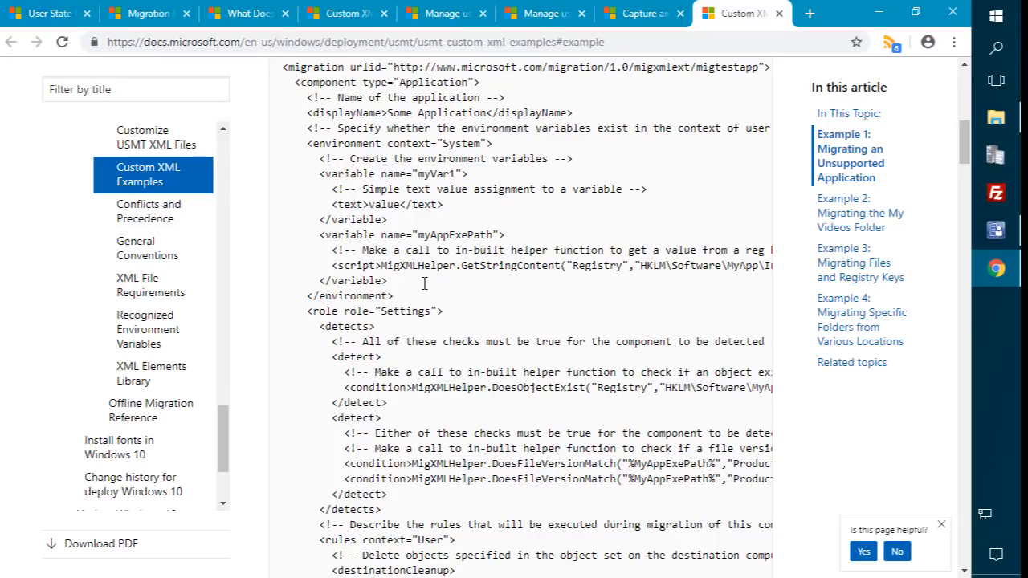
{"action": "scroll", "coordinate": [633, 191], "scroll_direction": "up", "scroll_amount": 1}
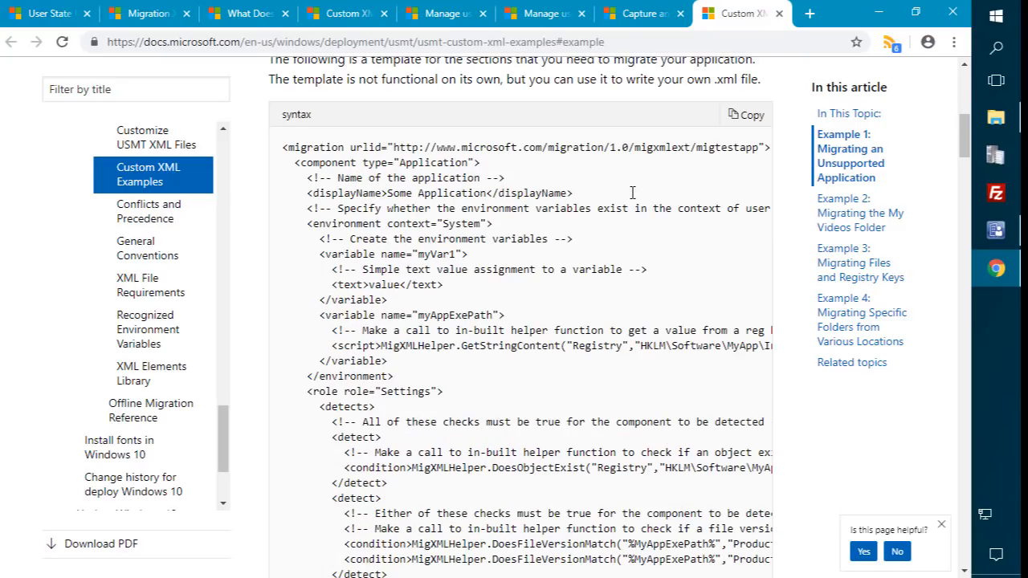
{"action": "left_click", "coordinate": [759, 113]}
{"action": "left_click", "coordinate": [879, 13]}
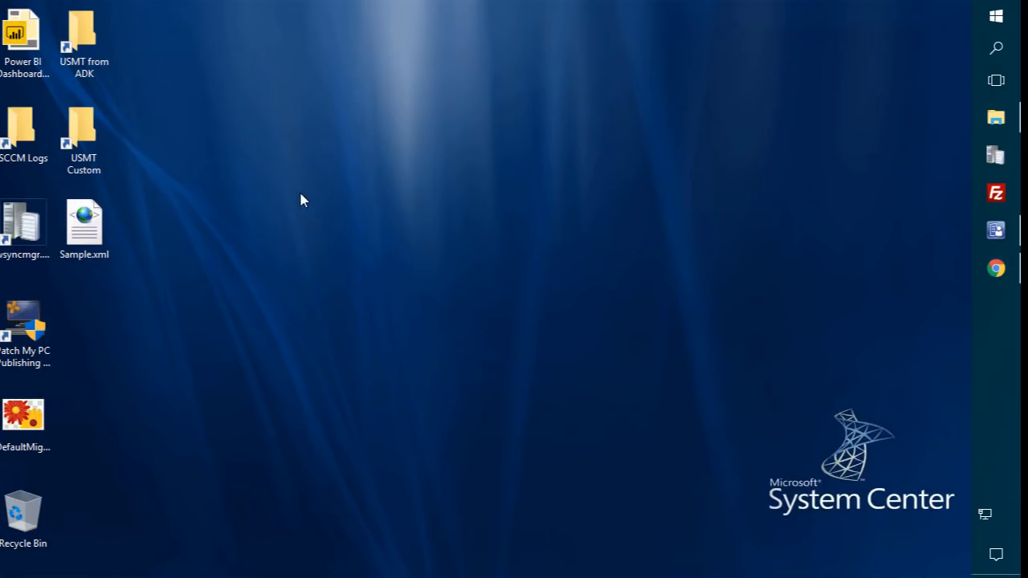
Step: Open Sample.xml from the desktop in Notepad++ and review its cleanup, include and exclude registry patterns
{"action": "right_click", "coordinate": [106, 230]}
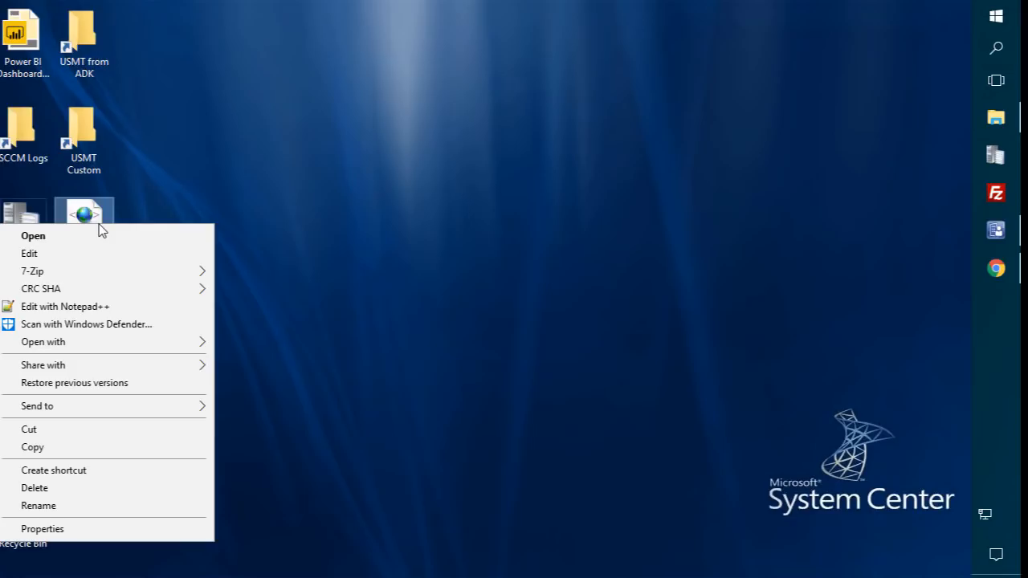
{"action": "left_click", "coordinate": [100, 304]}
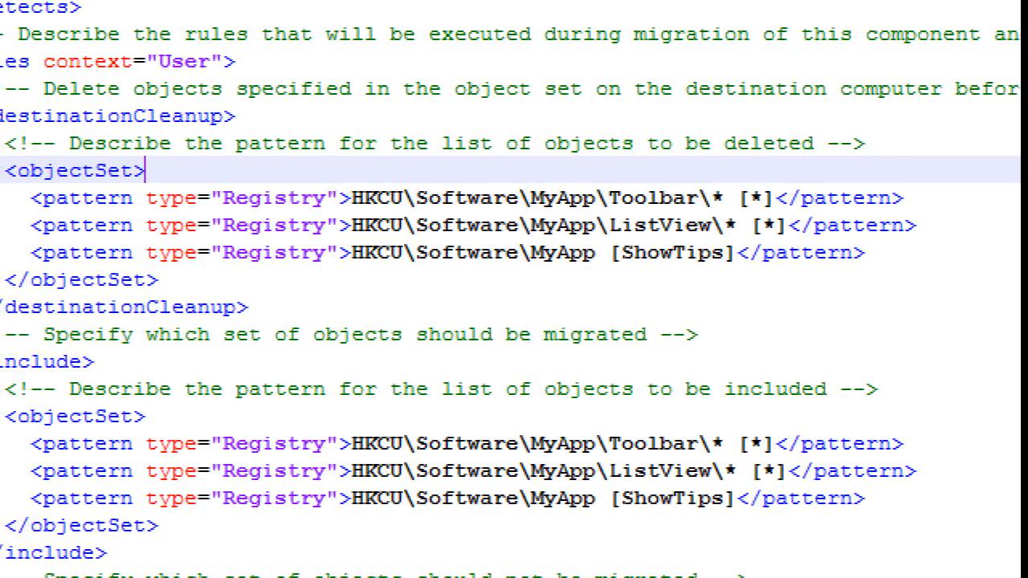
{"action": "left_click_drag", "start_coordinate": [297, 167], "coordinate": [944, 296]}
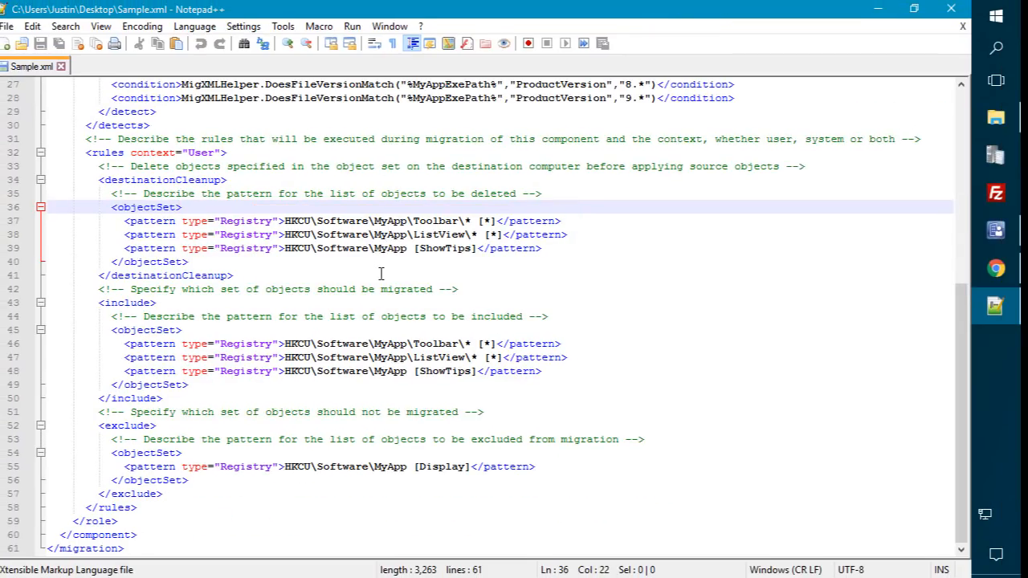
{"action": "scroll", "coordinate": [388, 308], "scroll_direction": "up", "scroll_amount": 2}
{"action": "scroll", "coordinate": [387, 310], "scroll_direction": "down", "scroll_amount": 2}
{"action": "scroll", "coordinate": [713, 165], "scroll_direction": "up", "scroll_amount": 9}
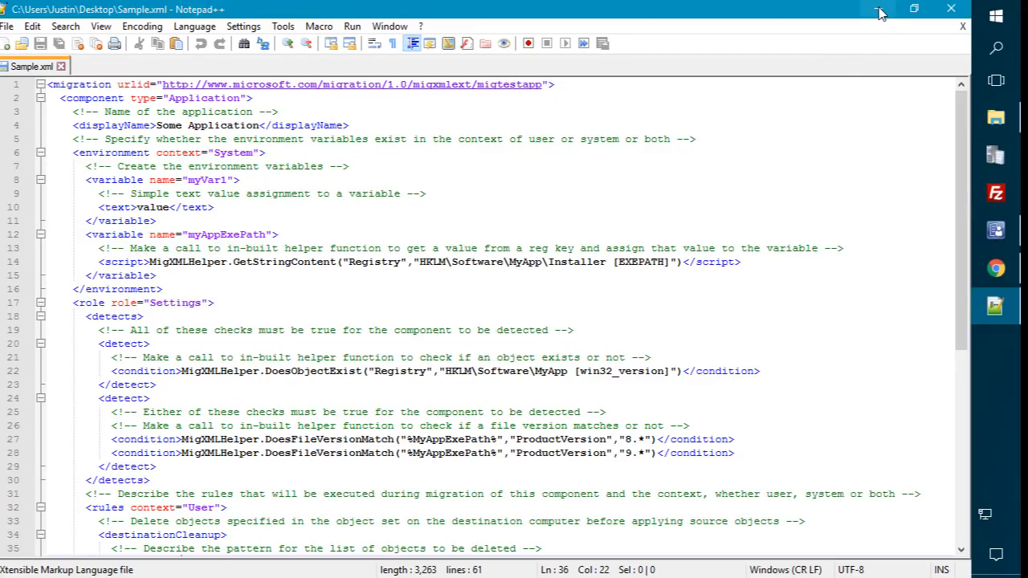
Step: Launch USMT XML Builder and open Sample.xml from the Desktop as the migration template
{"action": "left_click", "coordinate": [996, 16]}
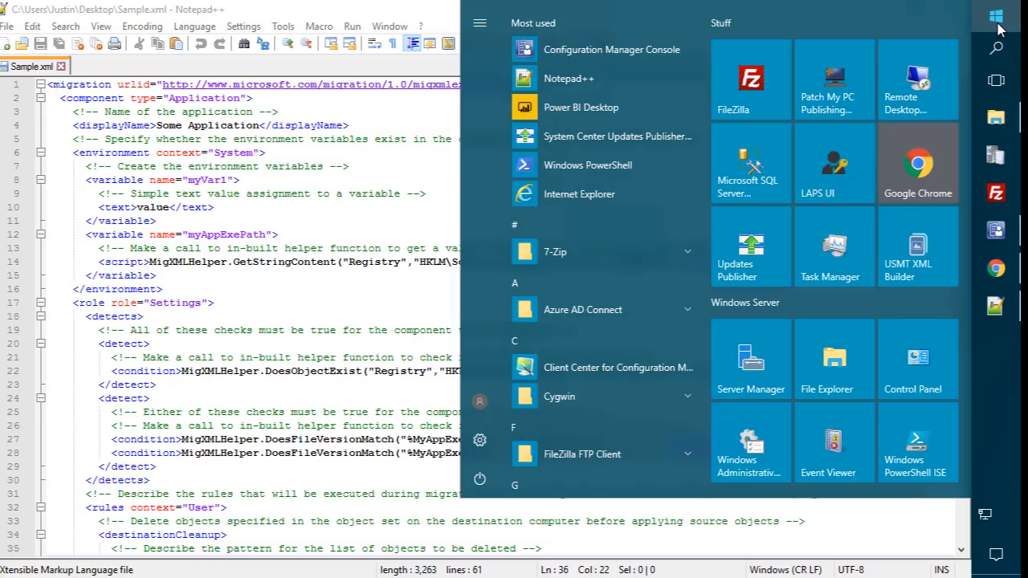
{"action": "left_click", "coordinate": [919, 255]}
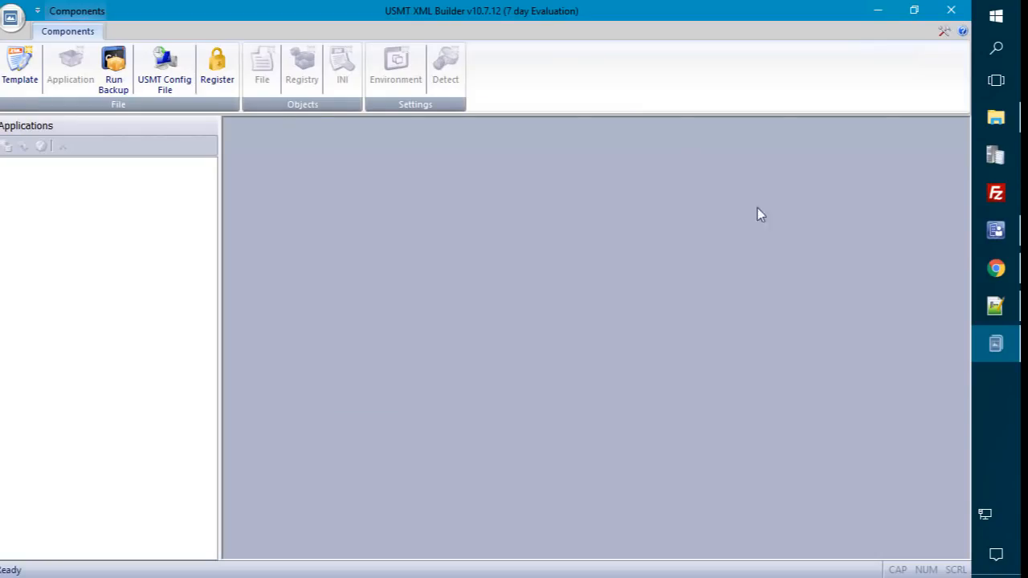
{"action": "left_click", "coordinate": [11, 16]}
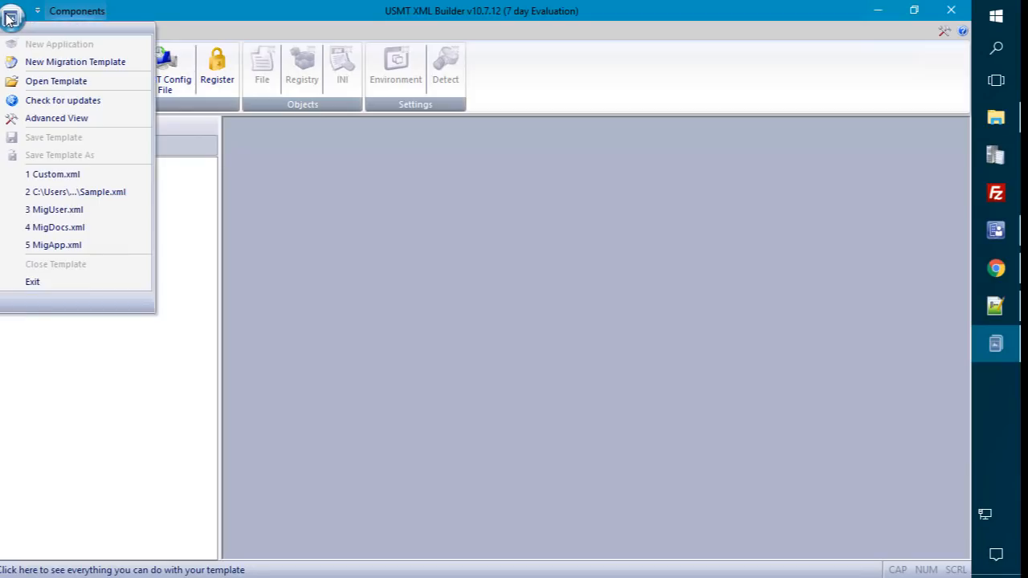
{"action": "left_click", "coordinate": [43, 81]}
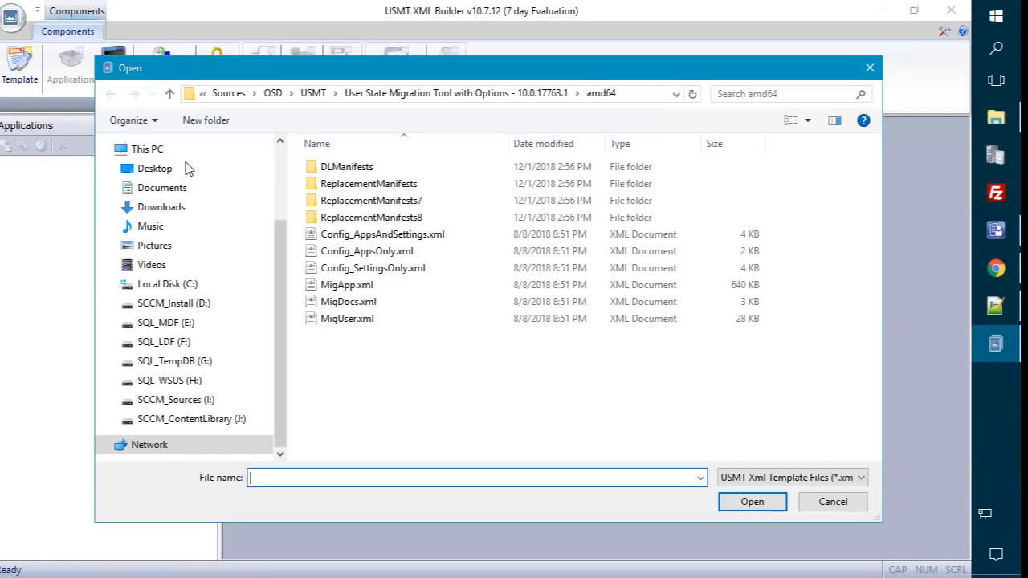
{"action": "left_click", "coordinate": [151, 172]}
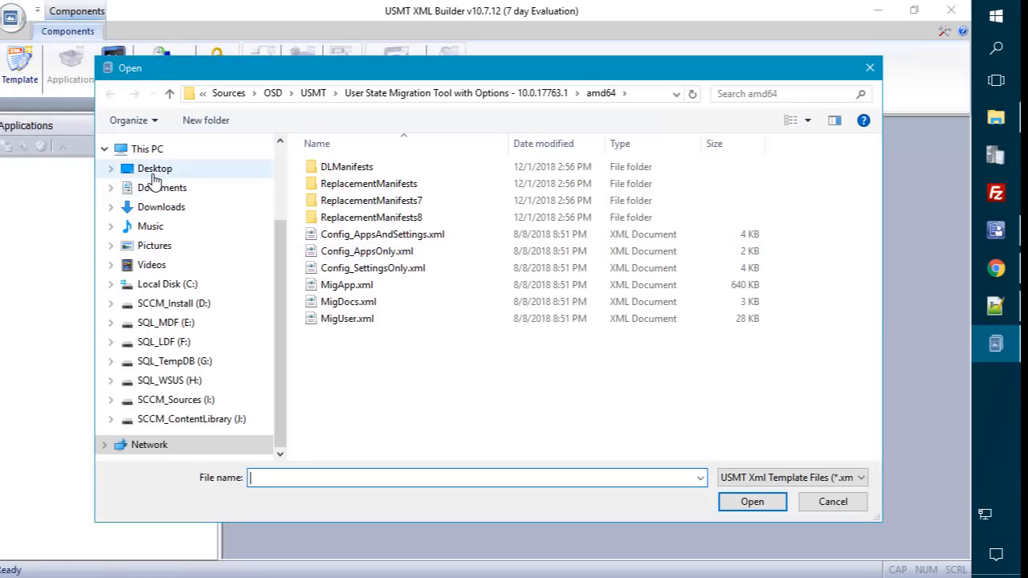
{"action": "left_click", "coordinate": [335, 187]}
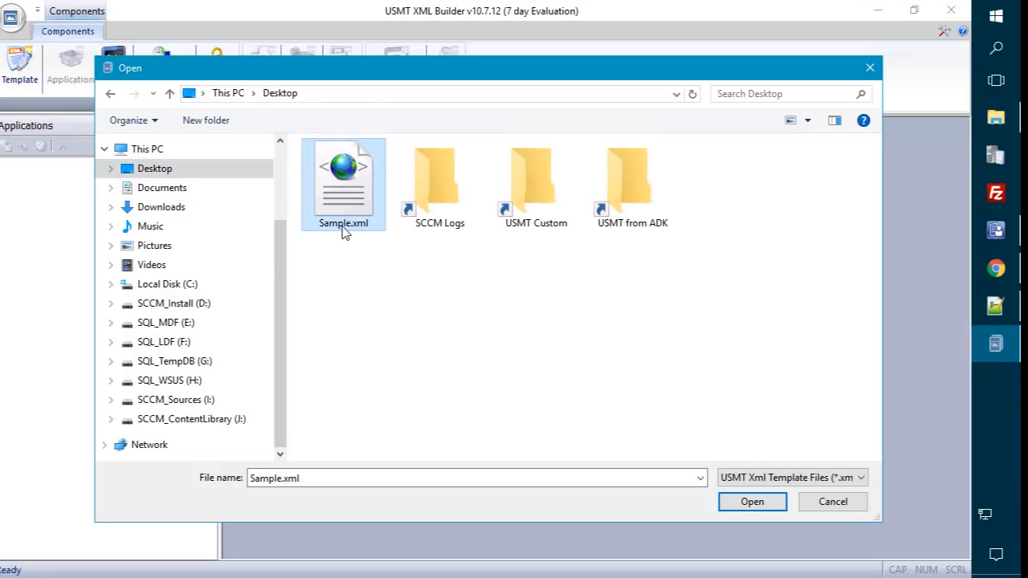
{"action": "double_click", "coordinate": [343, 186]}
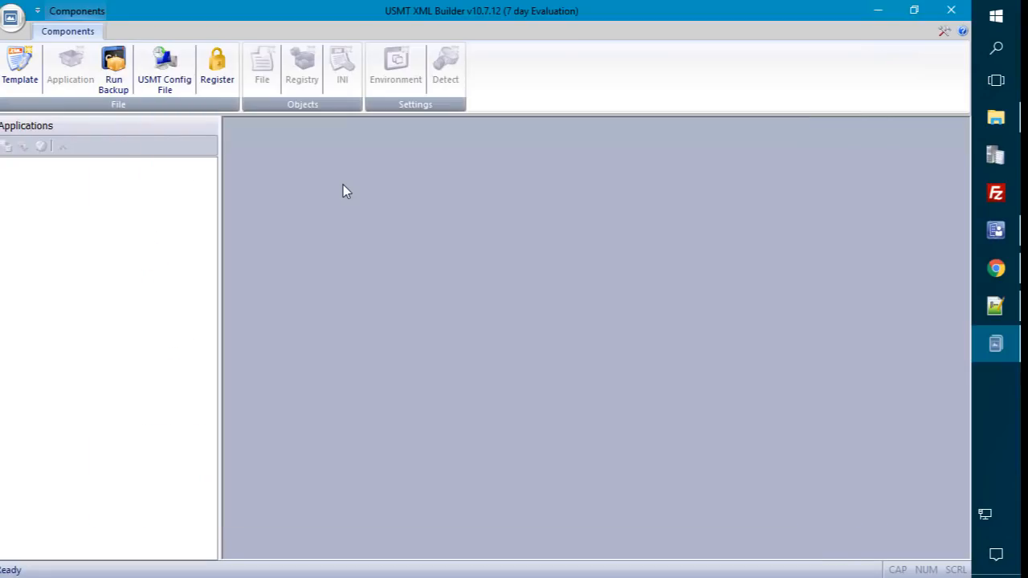
Step: Review the registry objects of the Some Application component and delete that component from the template
{"action": "left_click", "coordinate": [89, 184]}
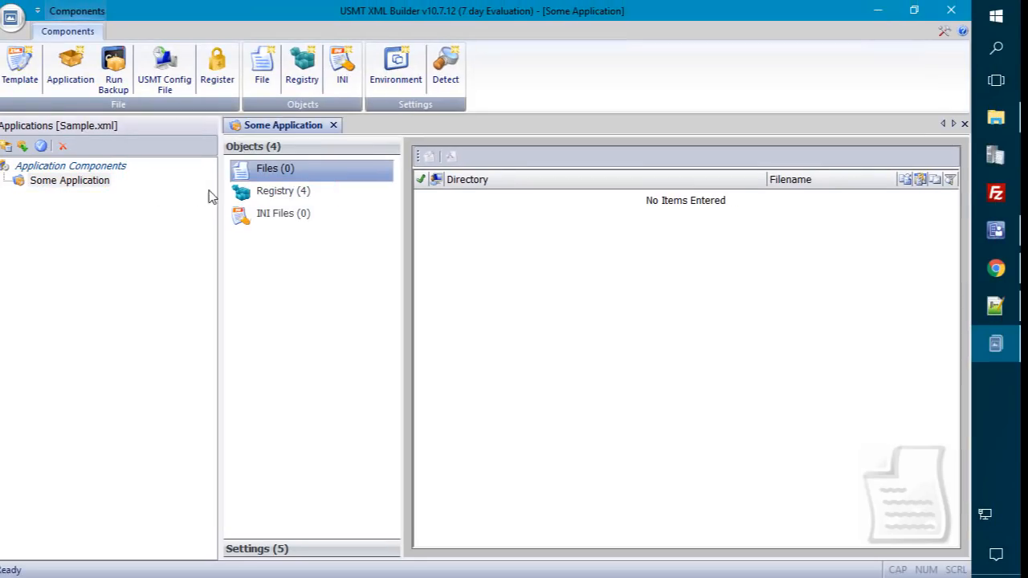
{"action": "left_click", "coordinate": [289, 195]}
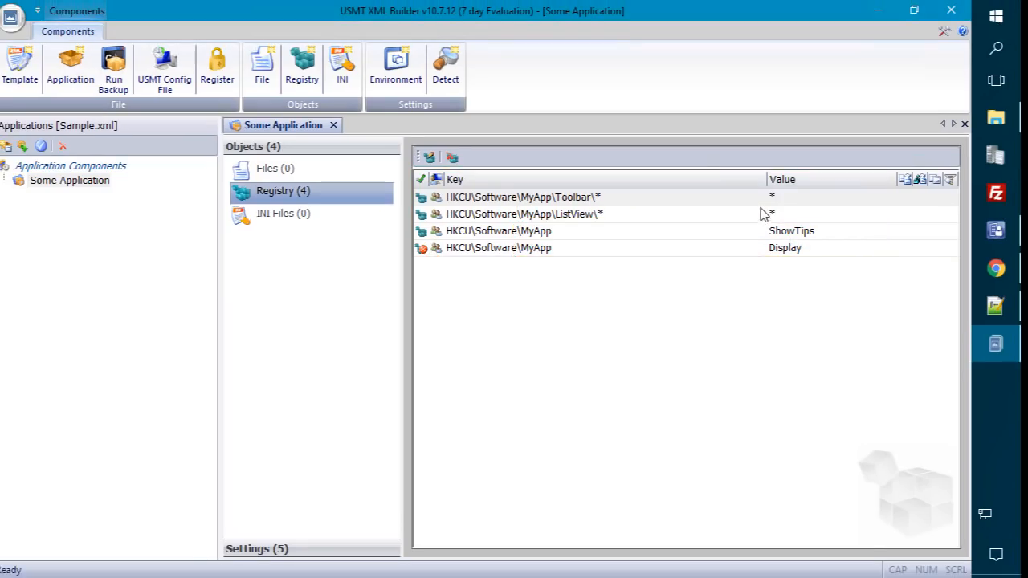
{"action": "left_click", "coordinate": [80, 182]}
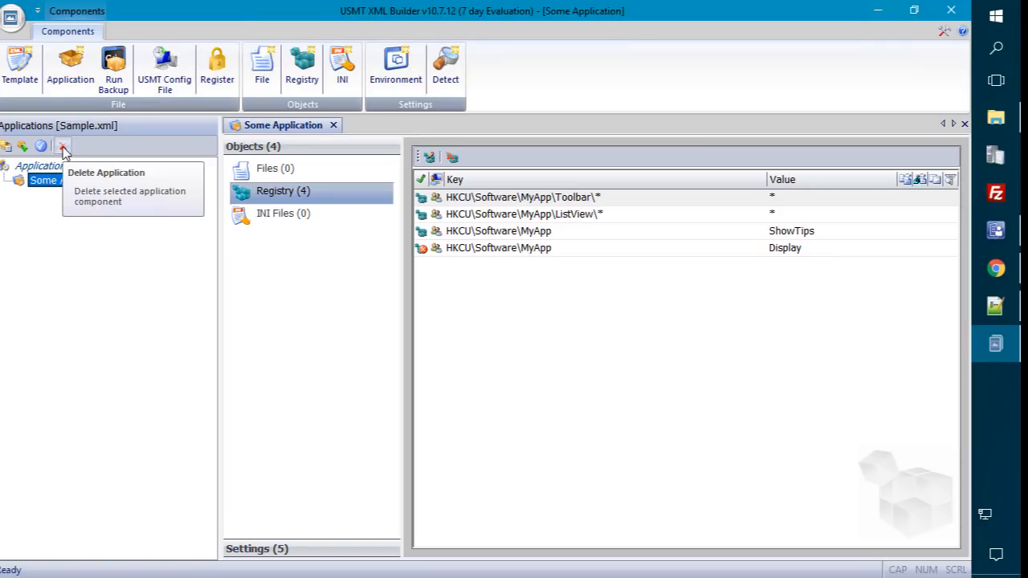
{"action": "left_click", "coordinate": [63, 148]}
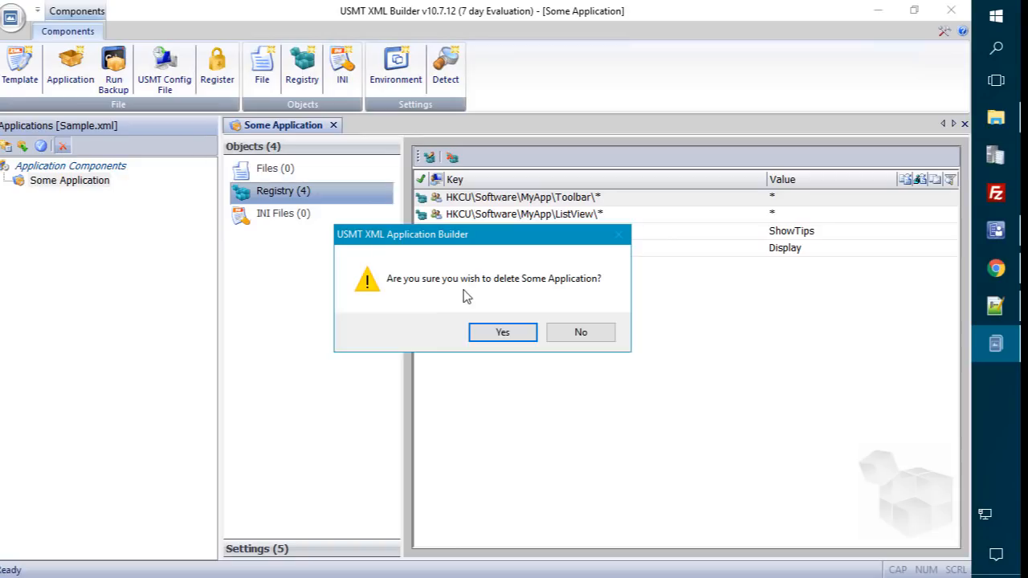
{"action": "left_click", "coordinate": [490, 332]}
{"action": "left_click", "coordinate": [82, 169]}
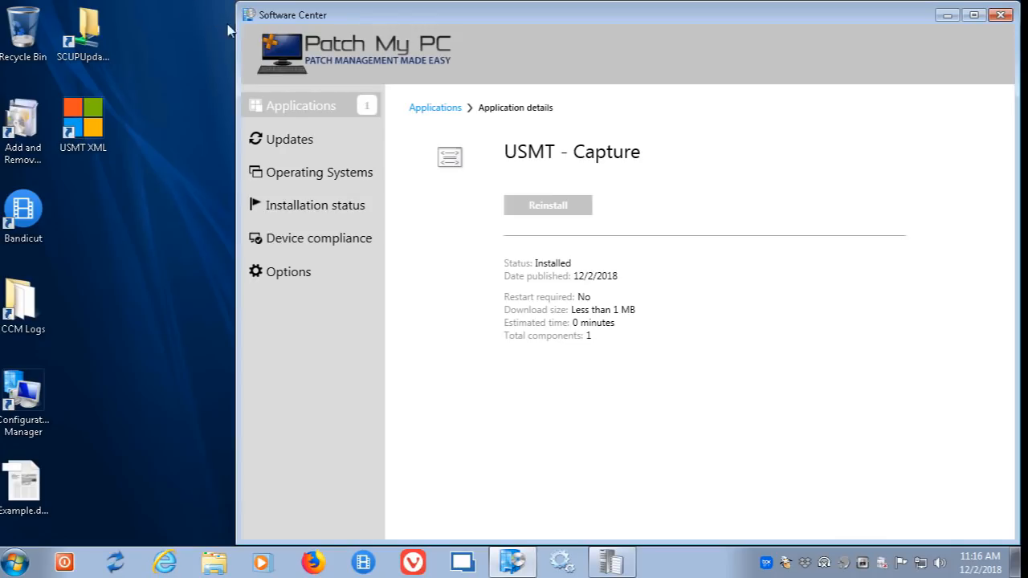
Step: On the Windows 7 machine, run PatchMyPC.exe from the Documents library and allow it to make changes
{"action": "left_click", "coordinate": [214, 560]}
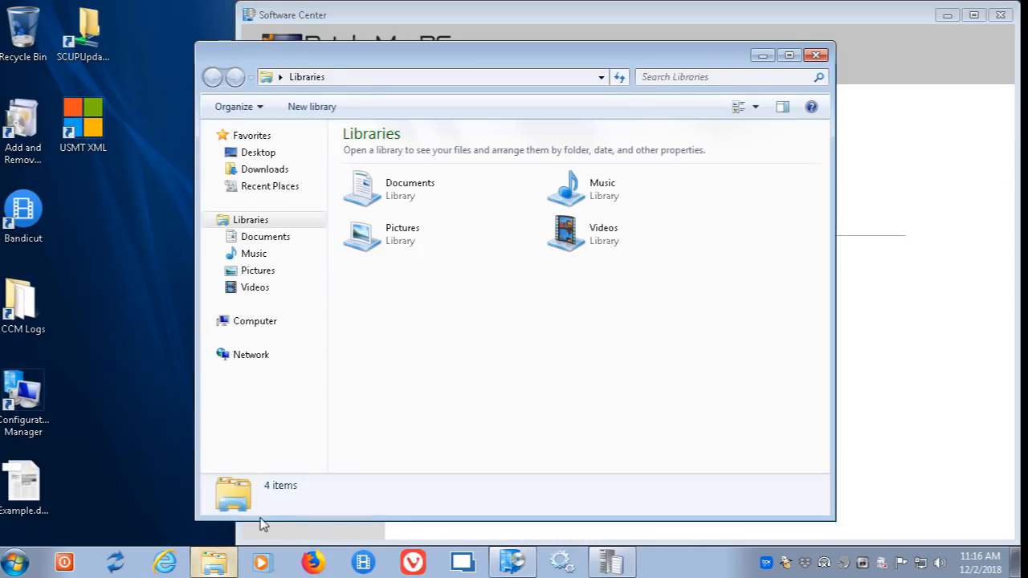
{"action": "double_click", "coordinate": [372, 206]}
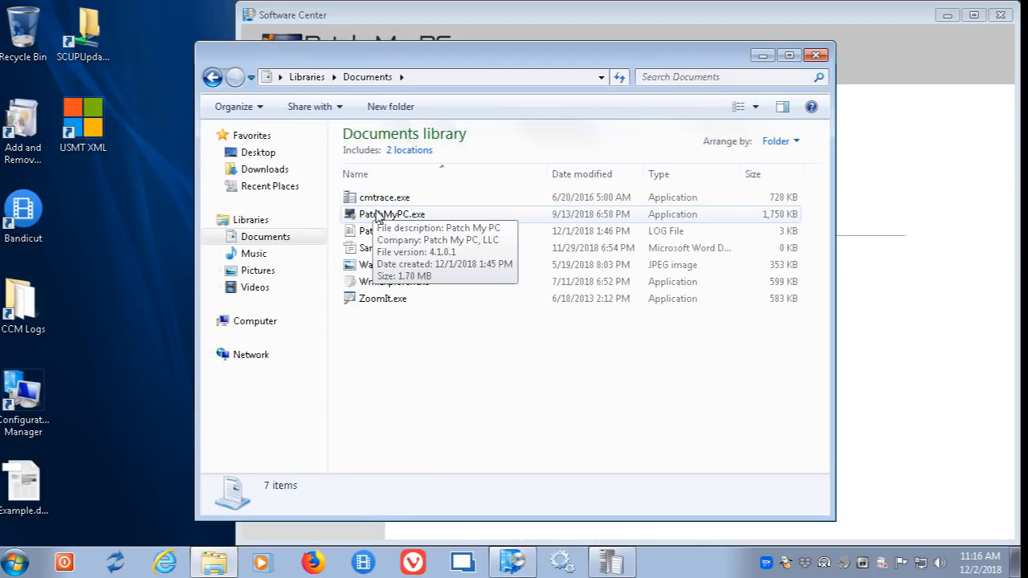
{"action": "left_click", "coordinate": [377, 216]}
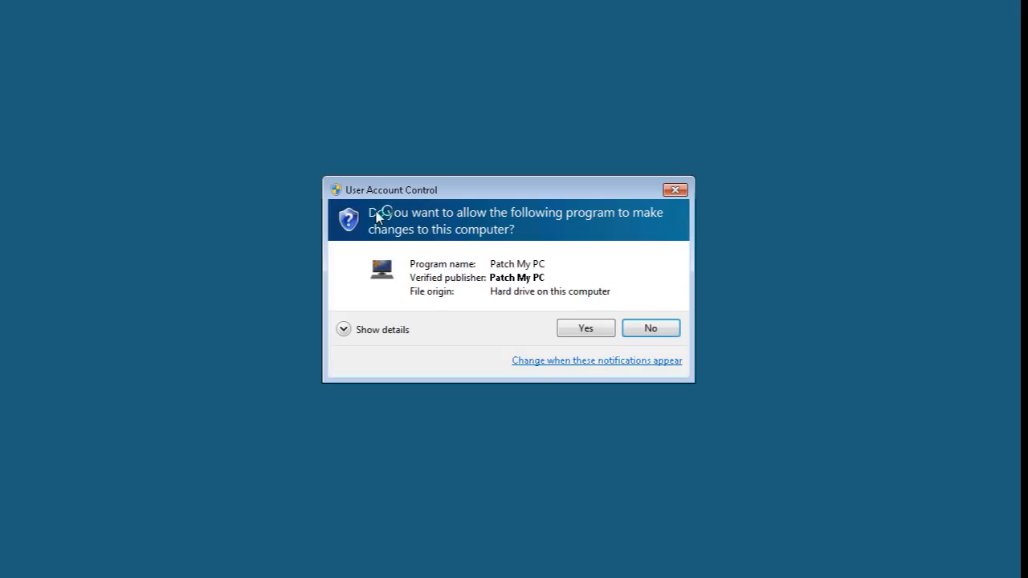
{"action": "left_click", "coordinate": [569, 324]}
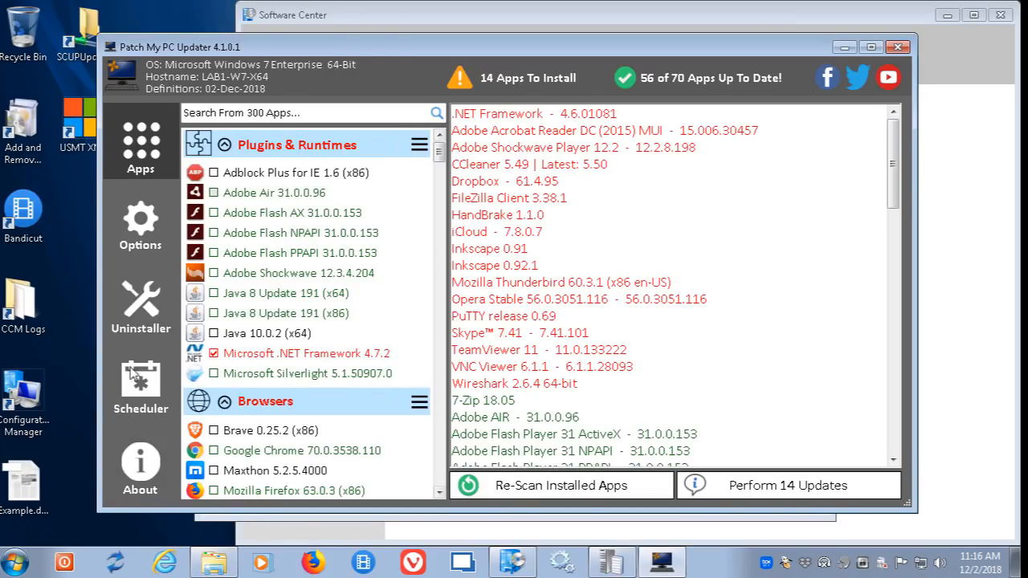
Step: Open Registry Editor and examine the application's settings under HKEY_LOCAL_MACHINE\SOFTWARE\Patch My PC\Options
{"action": "left_click", "coordinate": [14, 564]}
{"action": "type", "text": "re"}
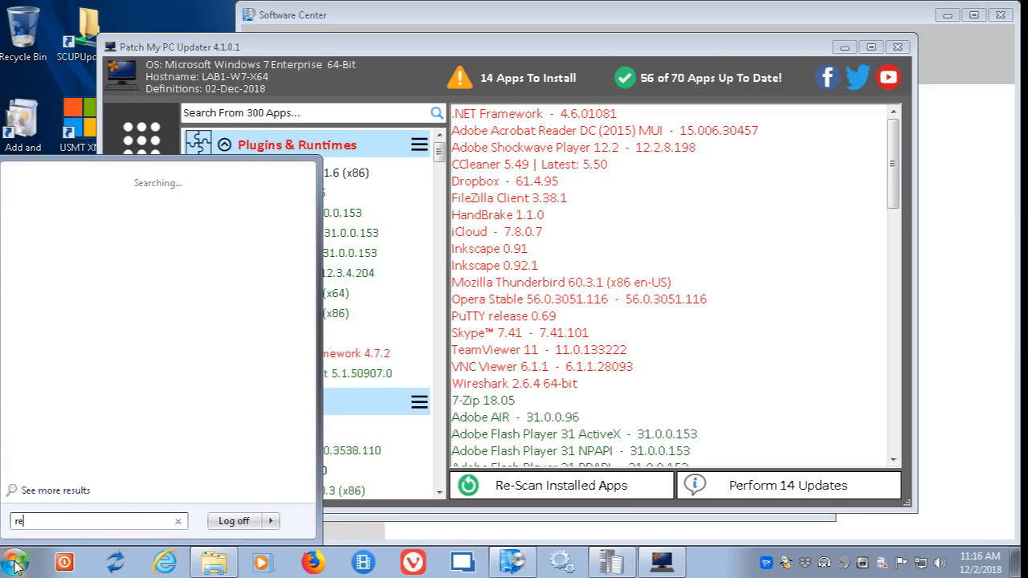
{"action": "key", "text": "Return"}
{"action": "key", "text": "alt+y"}
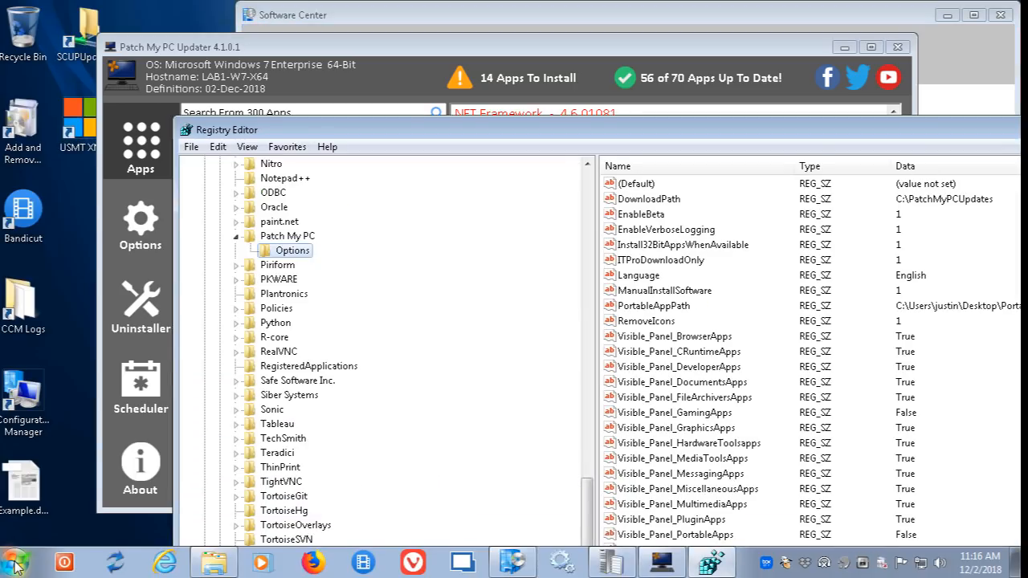
{"action": "double_click", "coordinate": [329, 131]}
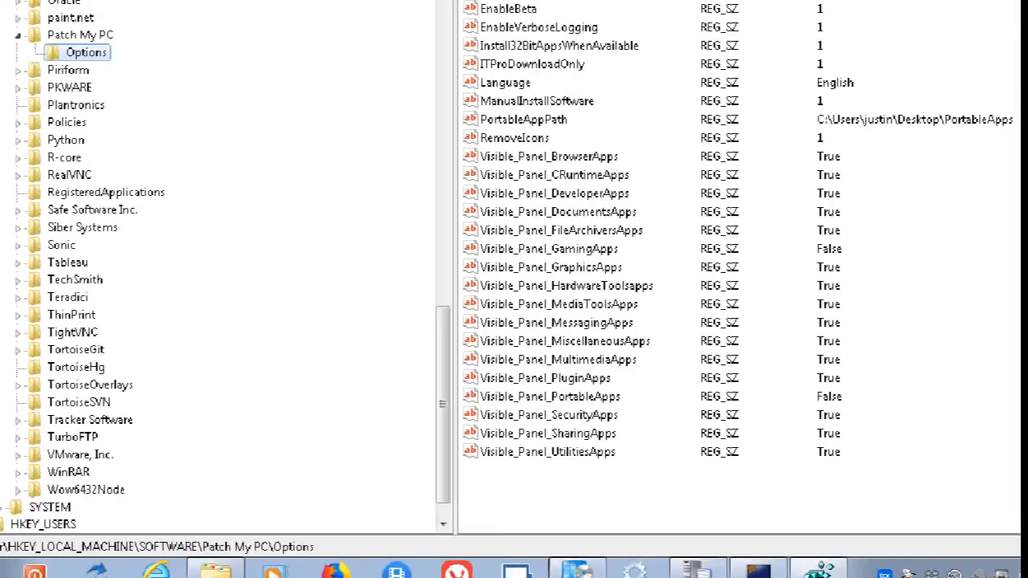
{"action": "mouse_move", "coordinate": [177, 503]}
{"action": "left_mouse_down"}
{"action": "mouse_move", "coordinate": [493, 562]}
{"action": "mouse_move", "coordinate": [508, 551]}
{"action": "left_mouse_up"}
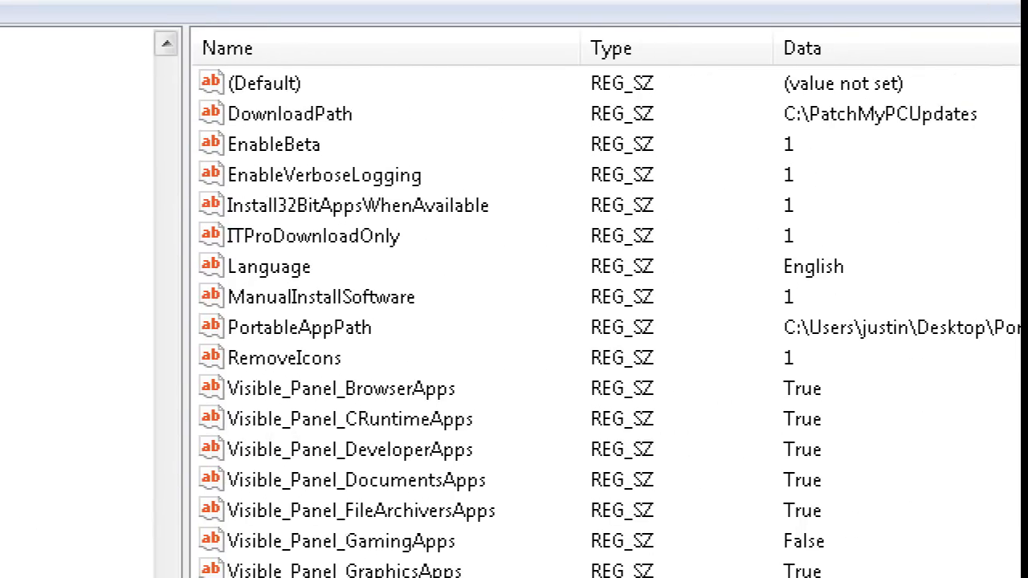
Step: Compare the registry values with the technical, logging and download options in Patch My PC Updater, and close the updater
{"action": "mouse_move", "coordinate": [180, 29]}
{"action": "left_mouse_down"}
{"action": "mouse_move", "coordinate": [999, 298]}
{"action": "mouse_move", "coordinate": [1010, 377]}
{"action": "left_mouse_up"}
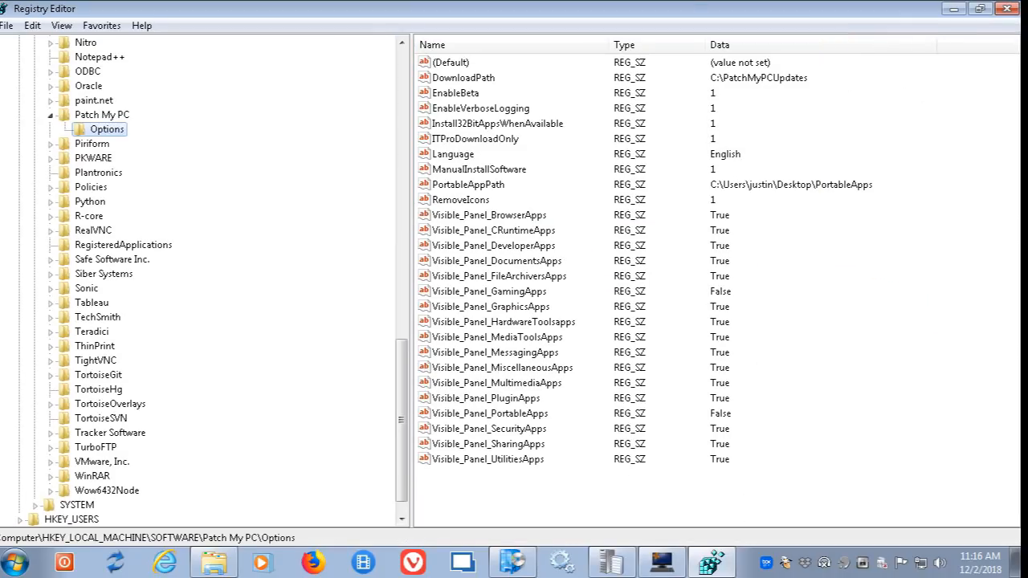
{"action": "left_click", "coordinate": [955, 8]}
{"action": "left_click", "coordinate": [157, 233]}
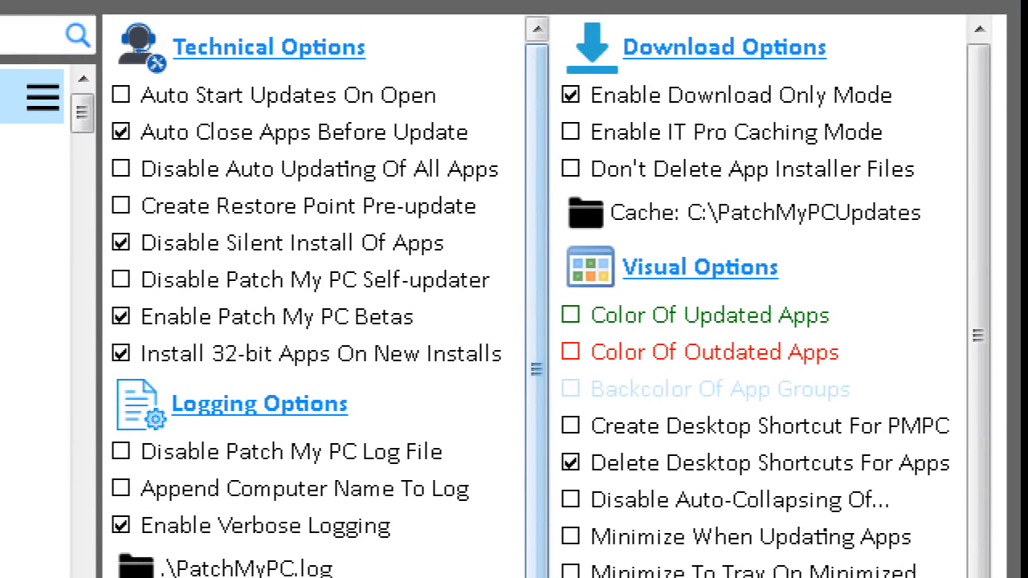
{"action": "mouse_move", "coordinate": [113, 22]}
{"action": "left_mouse_down"}
{"action": "mouse_move", "coordinate": [146, 77]}
{"action": "mouse_move", "coordinate": [687, 327]}
{"action": "left_mouse_up"}
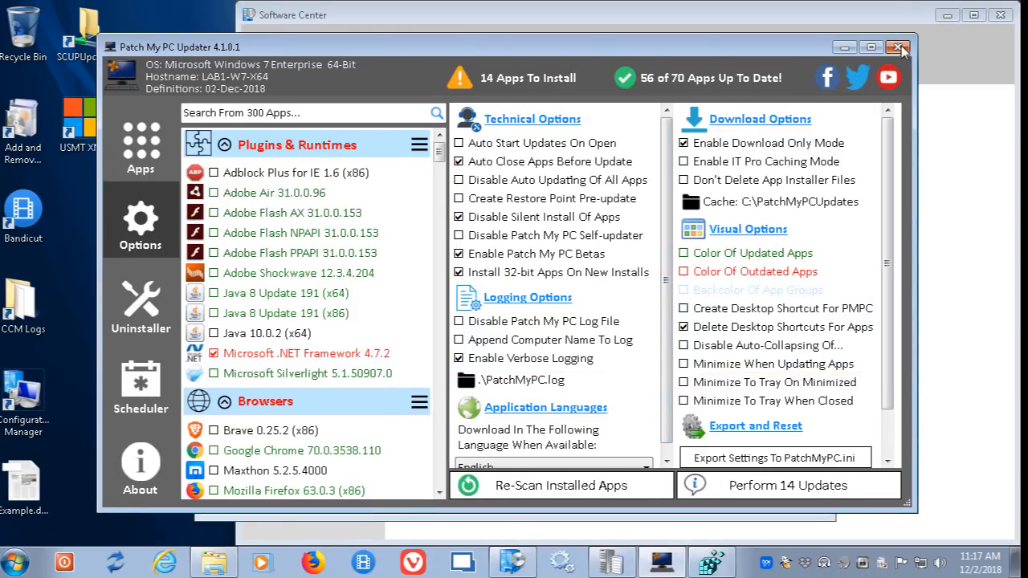
{"action": "left_click", "coordinate": [899, 47]}
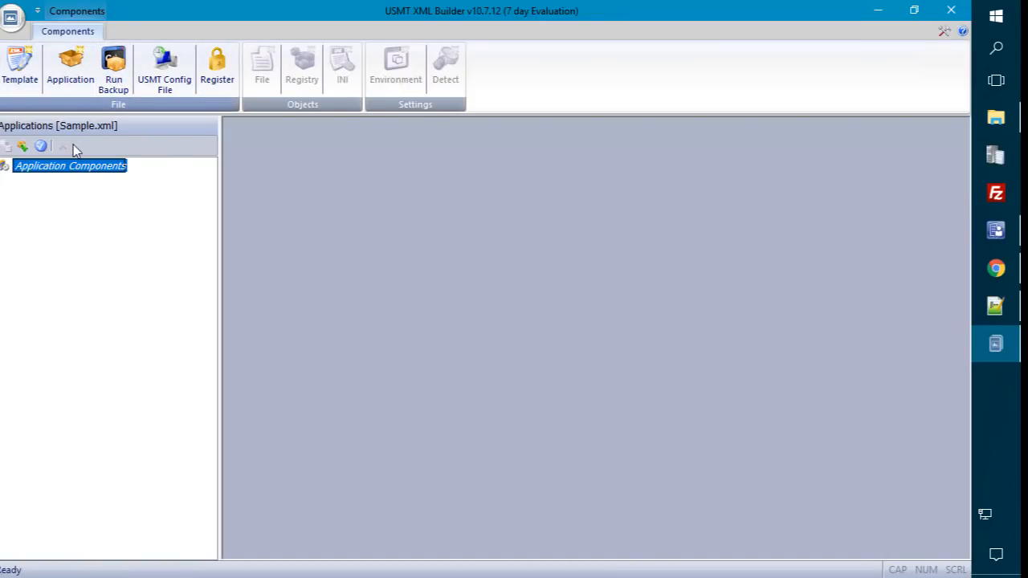
Step: In USMT XML Builder, create an application component named PatchMyPCHomeUpdater and open its registry objects
{"action": "left_click", "coordinate": [70, 64]}
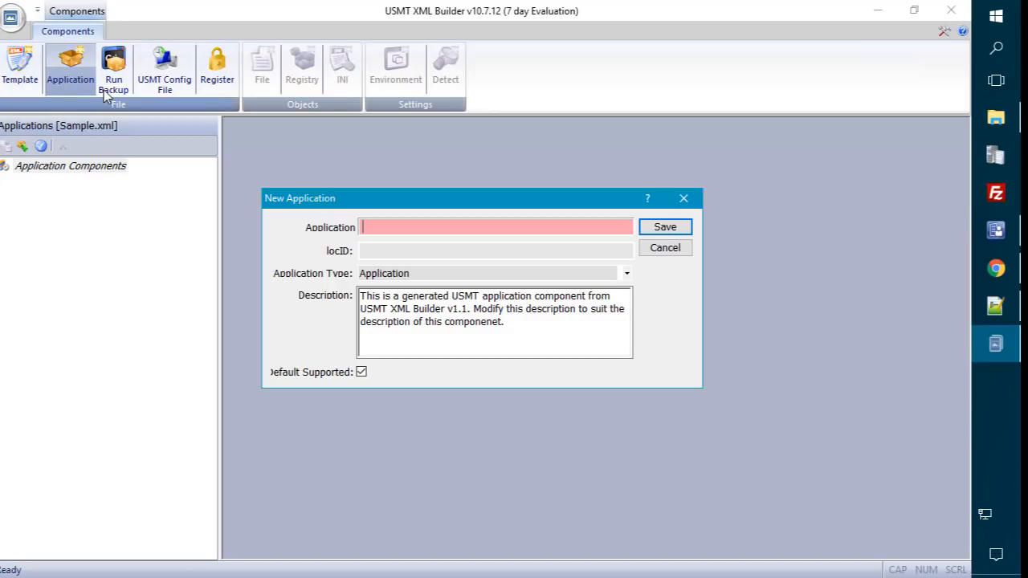
{"action": "type", "text": "PatchMyPCHomeUpdater"}
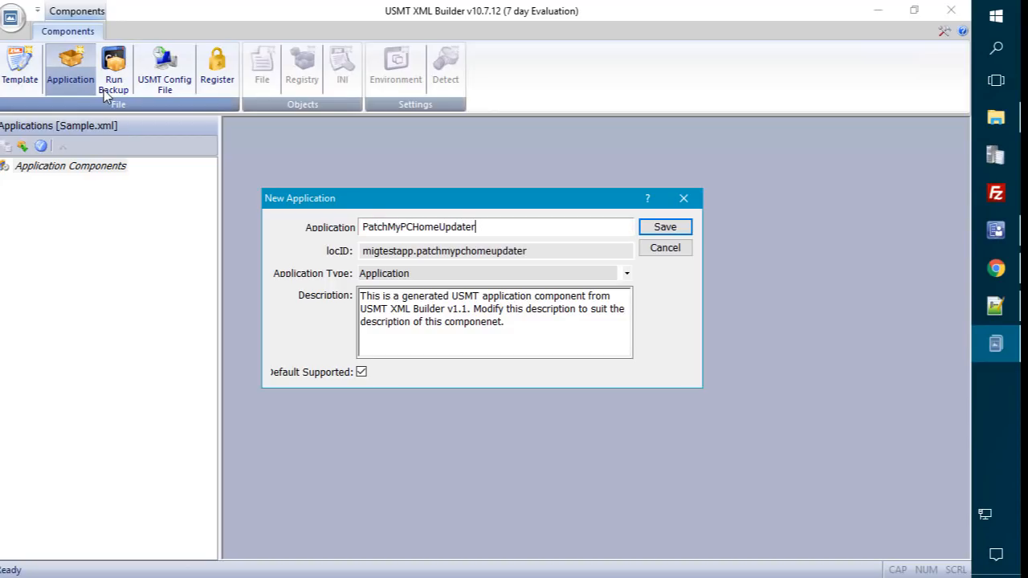
{"action": "left_click", "coordinate": [678, 230]}
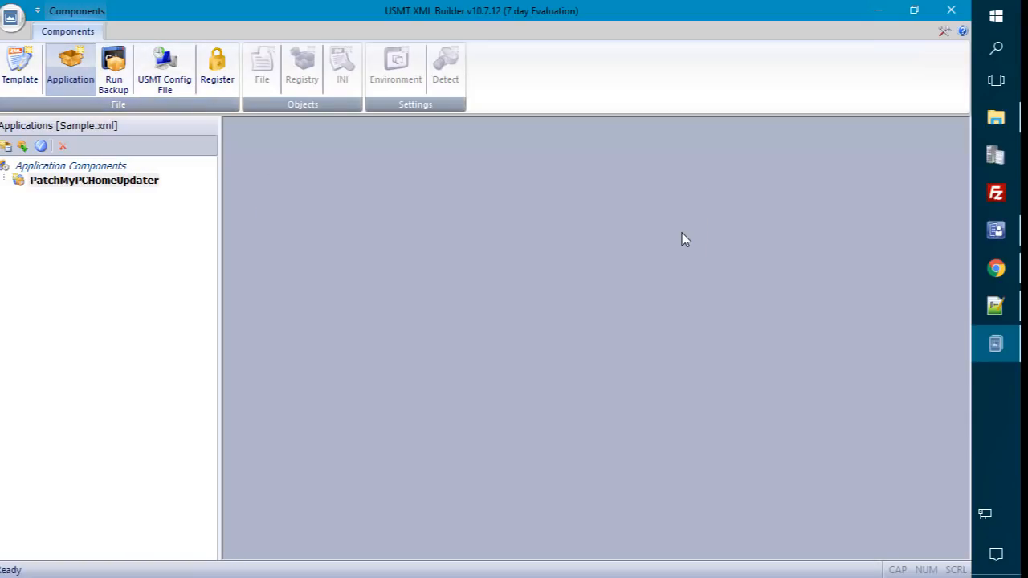
{"action": "left_click", "coordinate": [109, 183]}
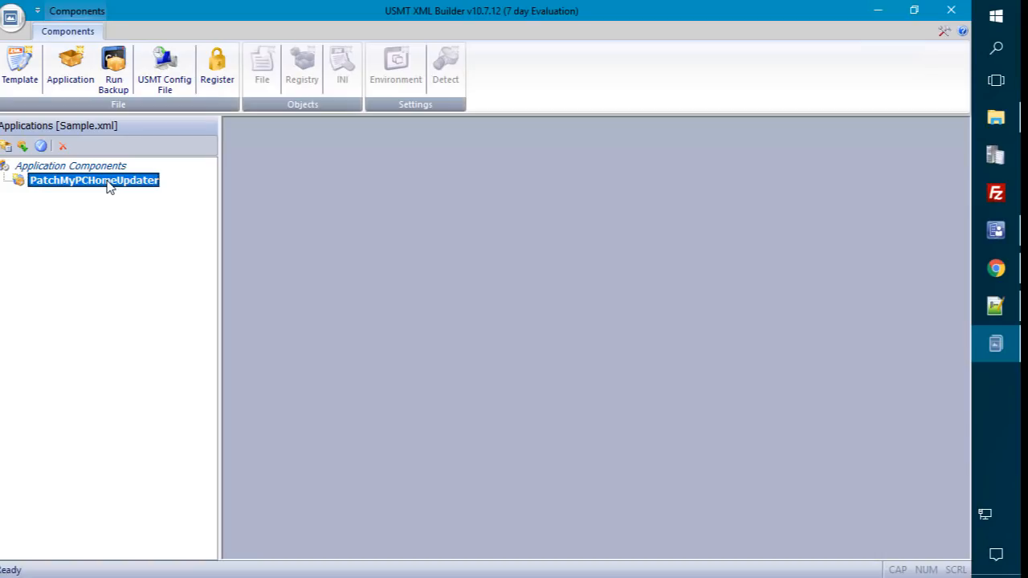
{"action": "double_click", "coordinate": [110, 185]}
{"action": "left_click", "coordinate": [277, 195]}
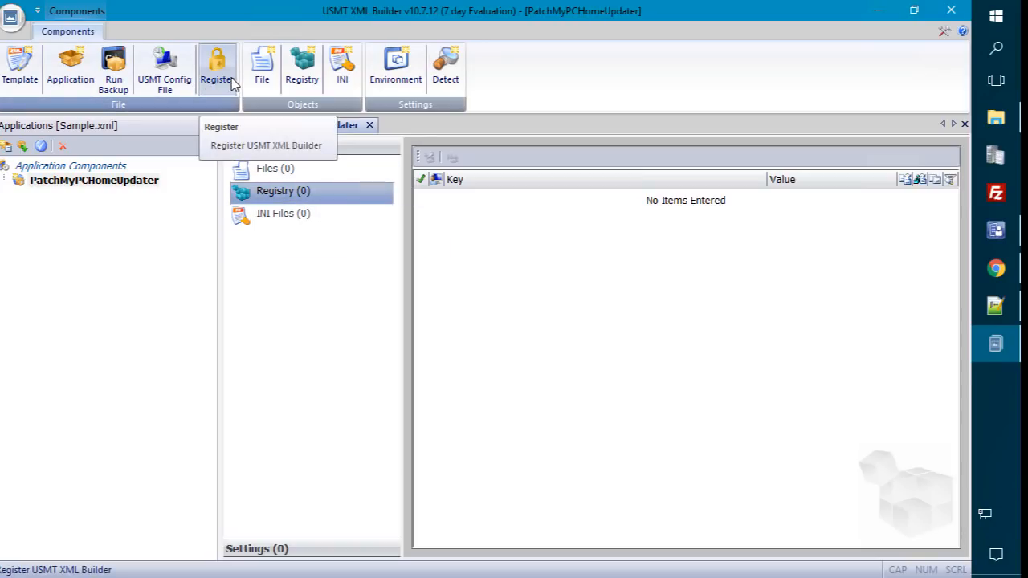
Step: Add the key HKEY_LOCAL_MACHINE\SOFTWARE\Patch My PC\Options with all its values to the PatchMyPCHomeUpdater component and save the registry item
{"action": "left_click", "coordinate": [305, 72]}
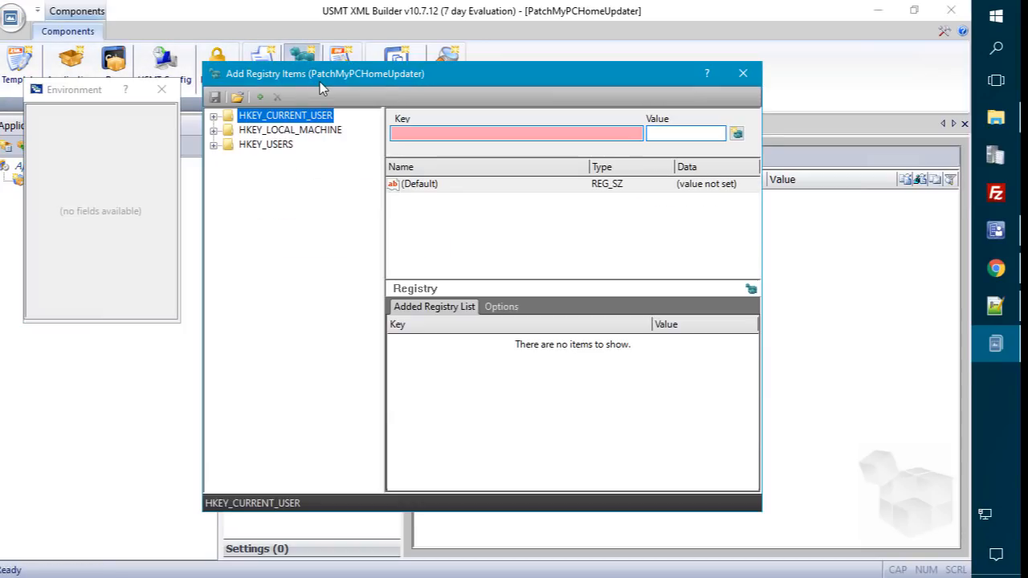
{"action": "left_click", "coordinate": [214, 130]}
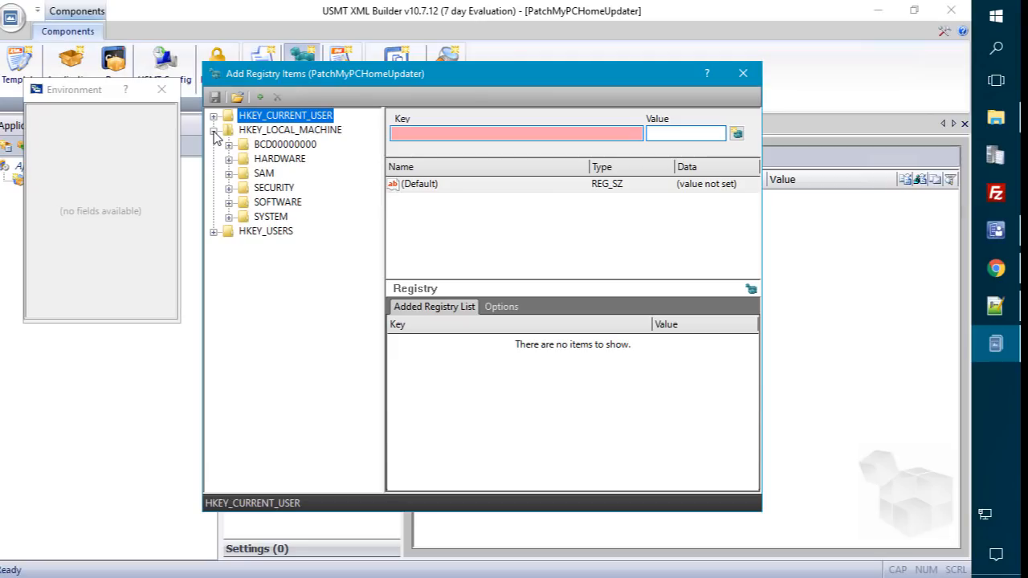
{"action": "left_click", "coordinate": [229, 203]}
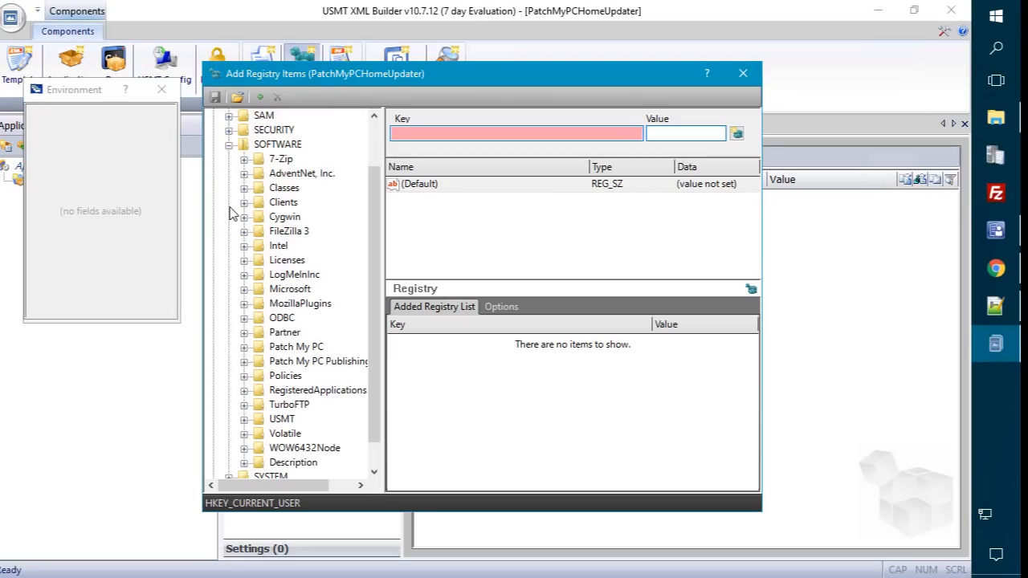
{"action": "double_click", "coordinate": [302, 347]}
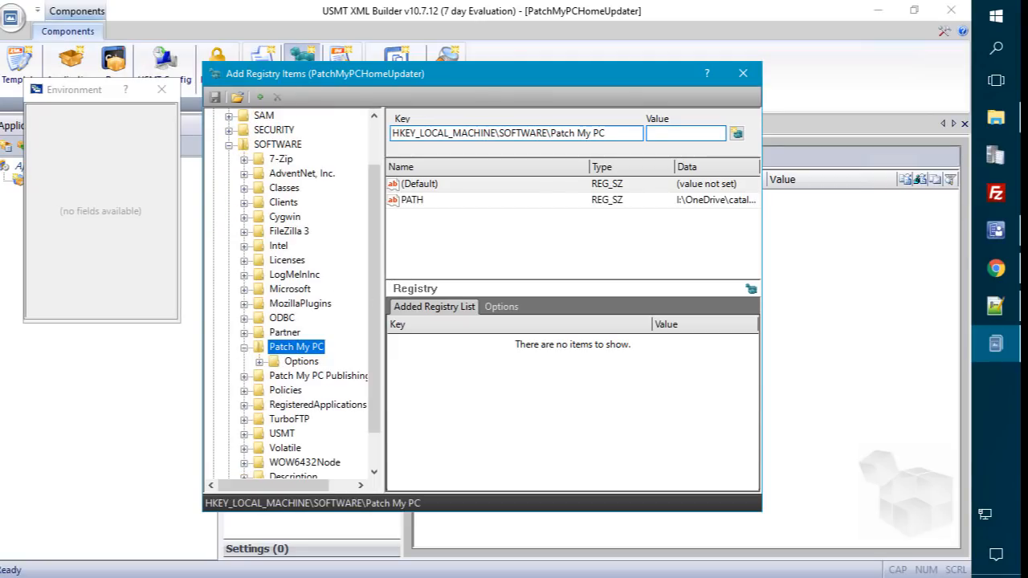
{"action": "left_click", "coordinate": [302, 363]}
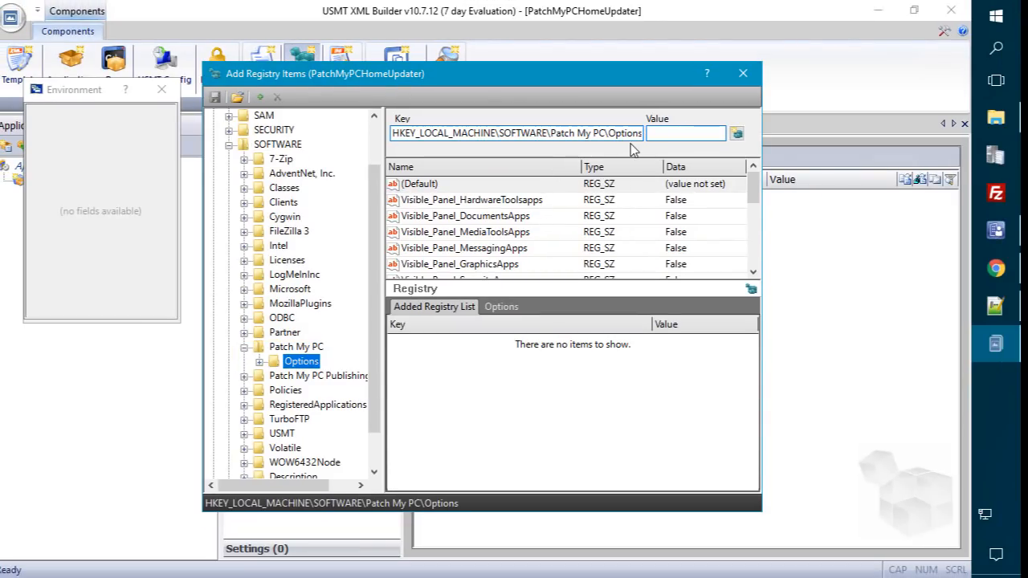
{"action": "left_click", "coordinate": [664, 135]}
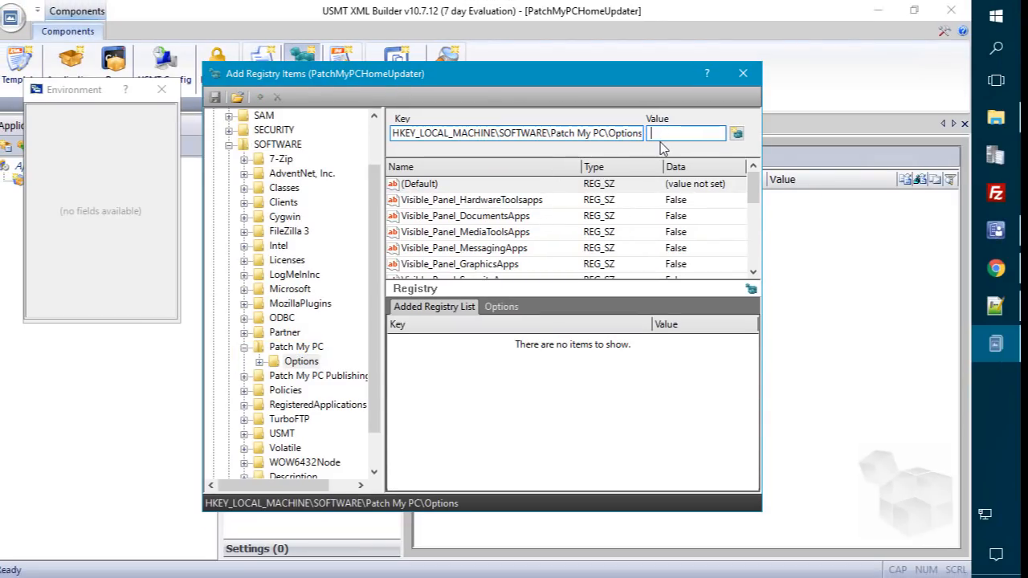
{"action": "left_click", "coordinate": [737, 136]}
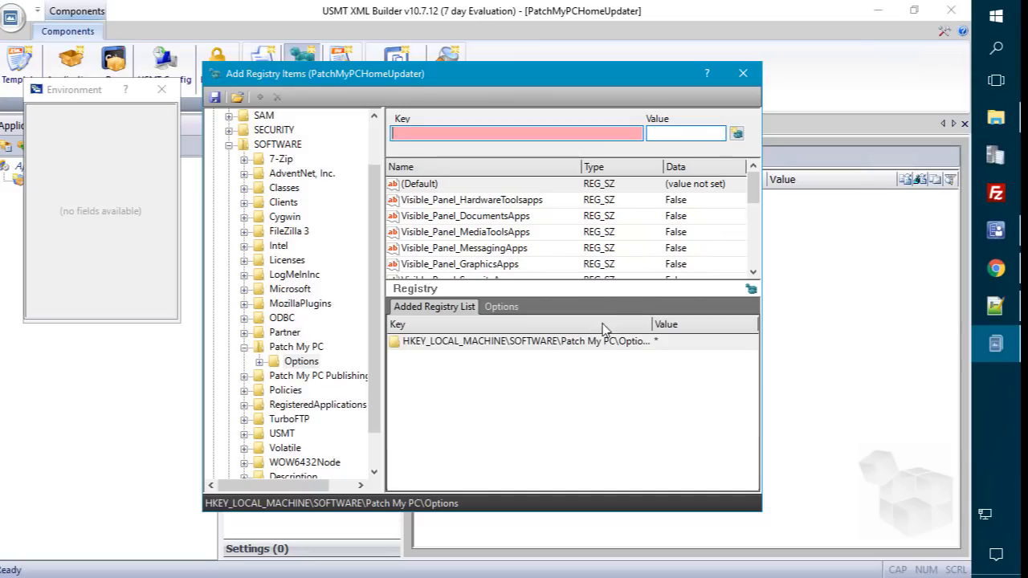
{"action": "left_click", "coordinate": [608, 348]}
{"action": "left_click_drag", "start_coordinate": [652, 323], "coordinate": [680, 323]}
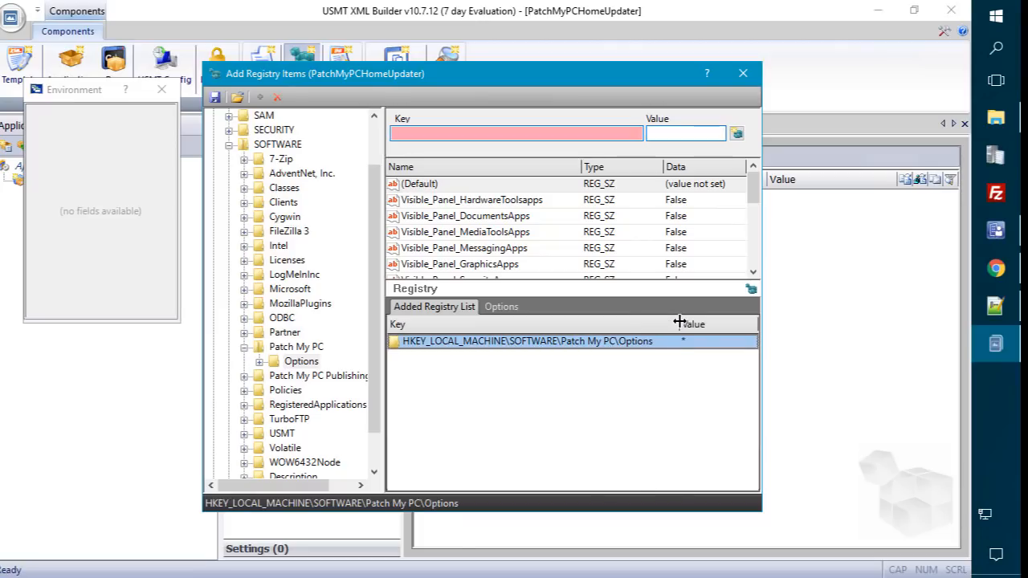
{"action": "left_click", "coordinate": [215, 98]}
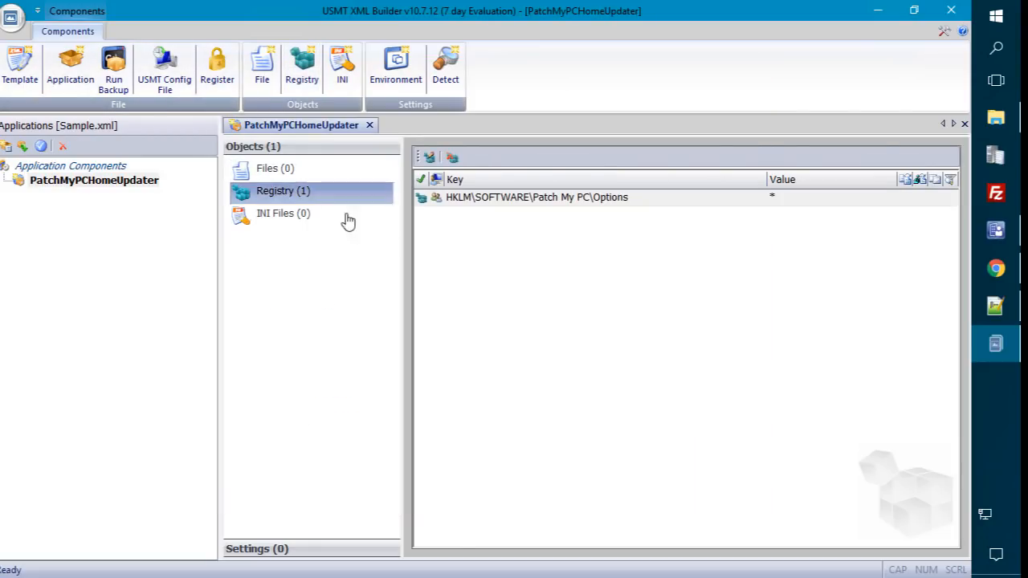
Step: Examine the component's file objects and the environment variables offered by the INI Builder, including the CSIDL_PROGRAM_FILES entries
{"action": "left_click", "coordinate": [271, 176]}
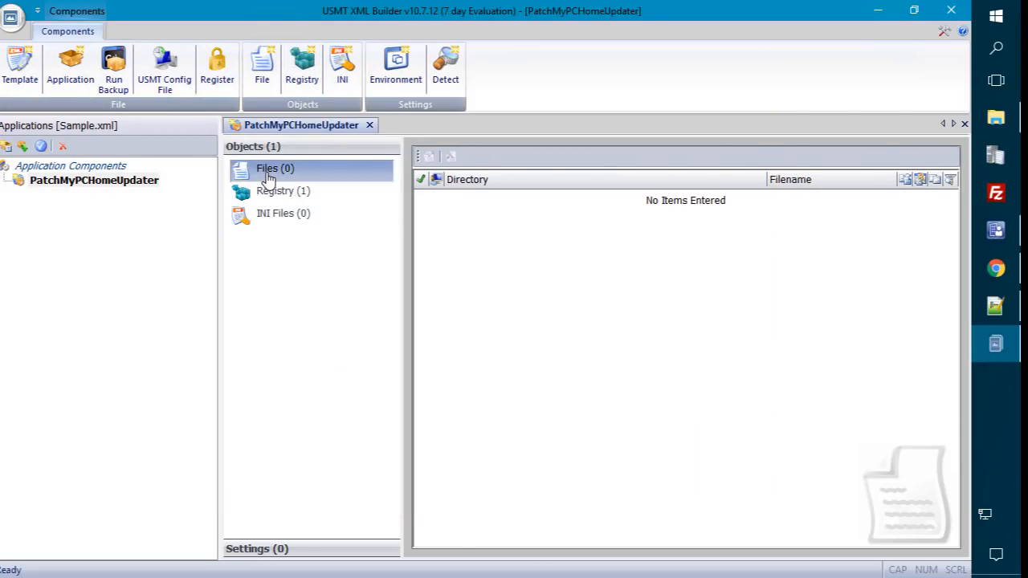
{"action": "left_click", "coordinate": [346, 69]}
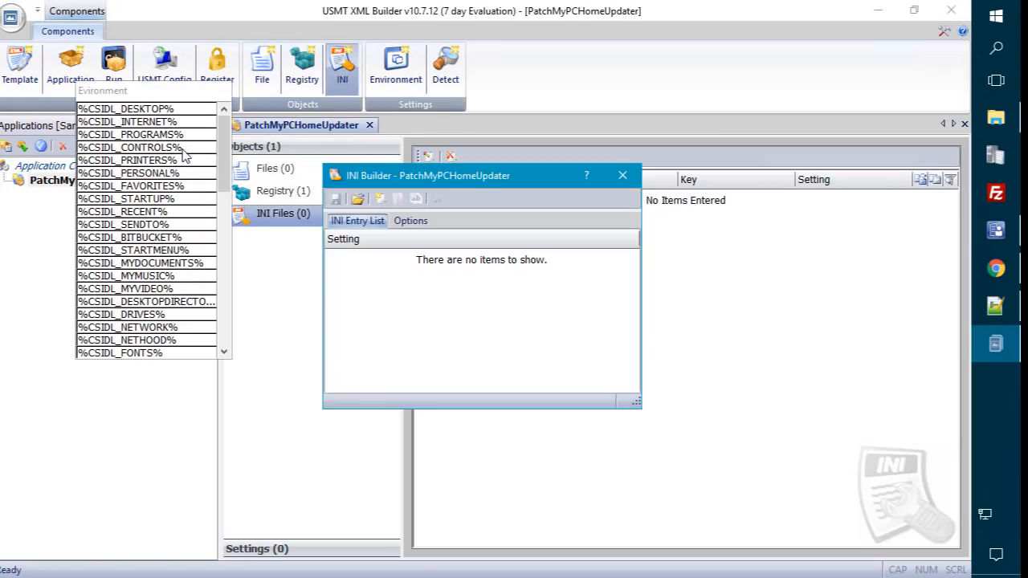
{"action": "scroll", "coordinate": [160, 161], "scroll_direction": "down", "scroll_amount": 8}
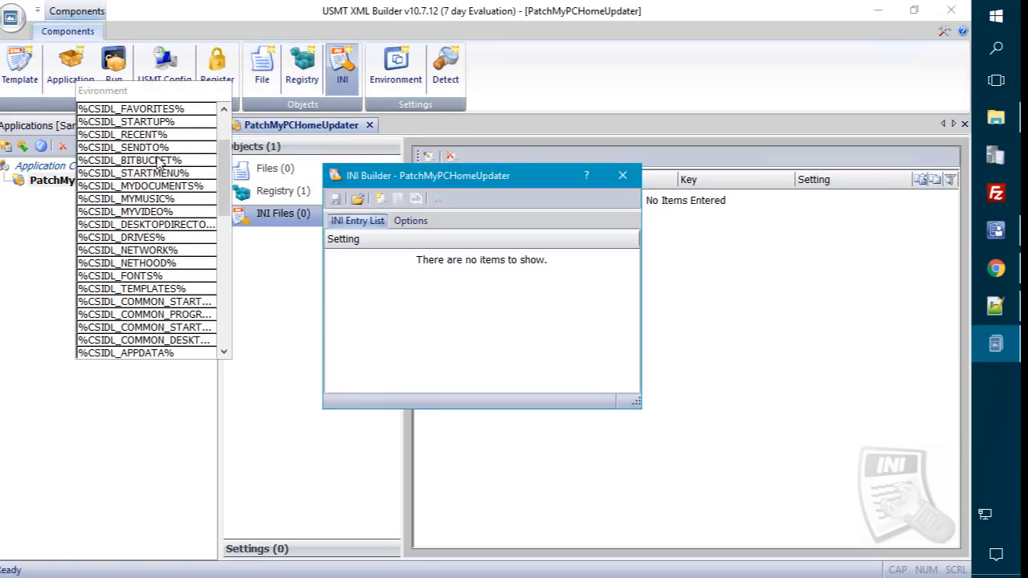
{"action": "scroll", "coordinate": [165, 262], "scroll_direction": "down", "scroll_amount": 5}
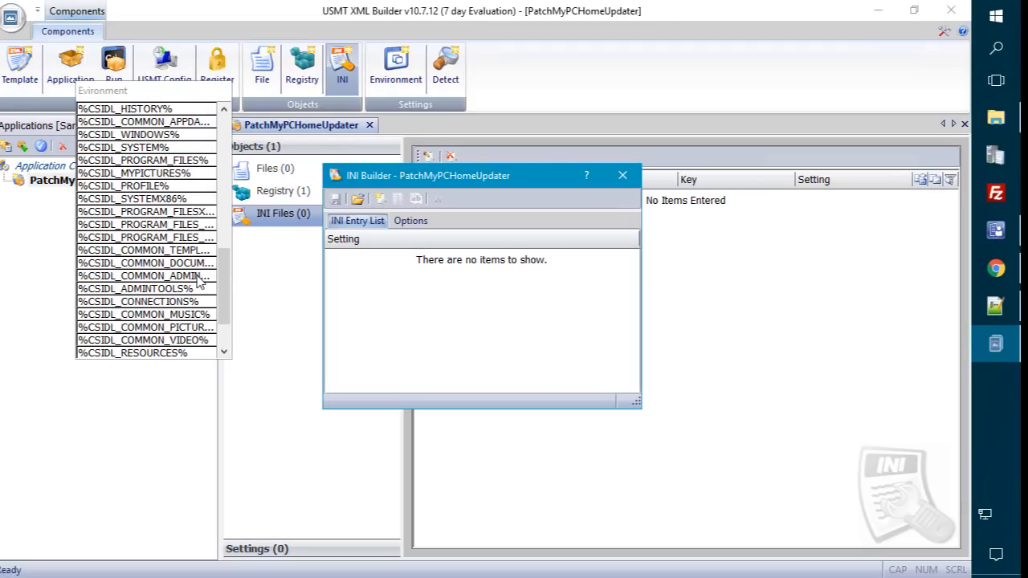
{"action": "left_click", "coordinate": [173, 174]}
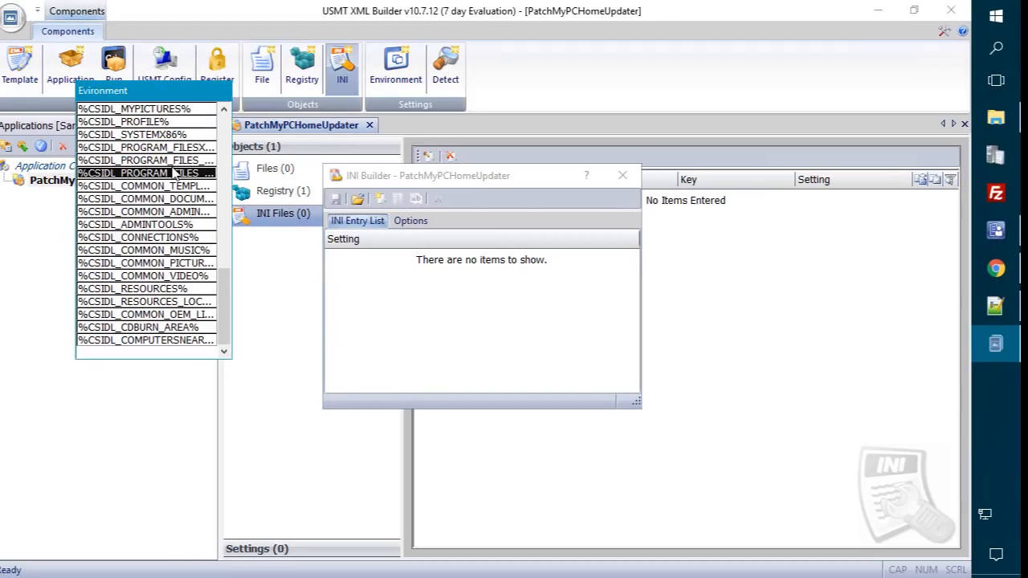
{"action": "left_click", "coordinate": [160, 162]}
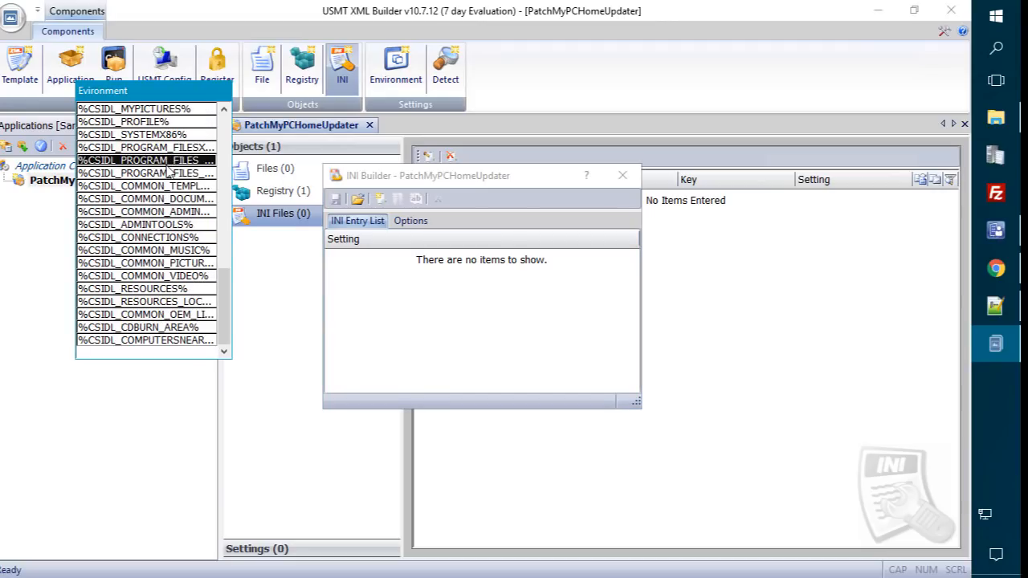
Step: Browse C:\Program Files\7-Zip\Lang for an INI file, and close the INI Builder without adding an entry
{"action": "left_click", "coordinate": [357, 198]}
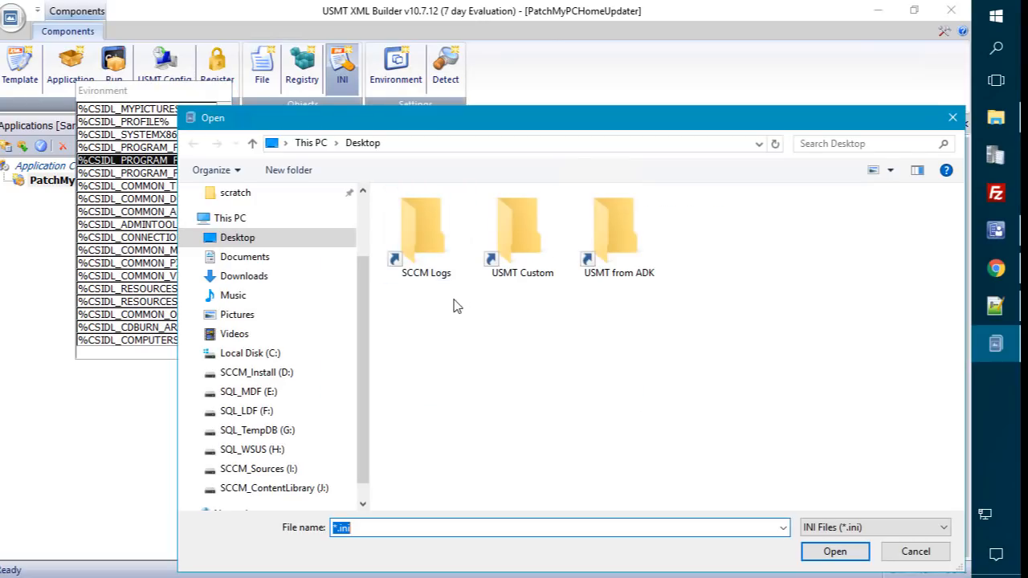
{"action": "left_click", "coordinate": [271, 355]}
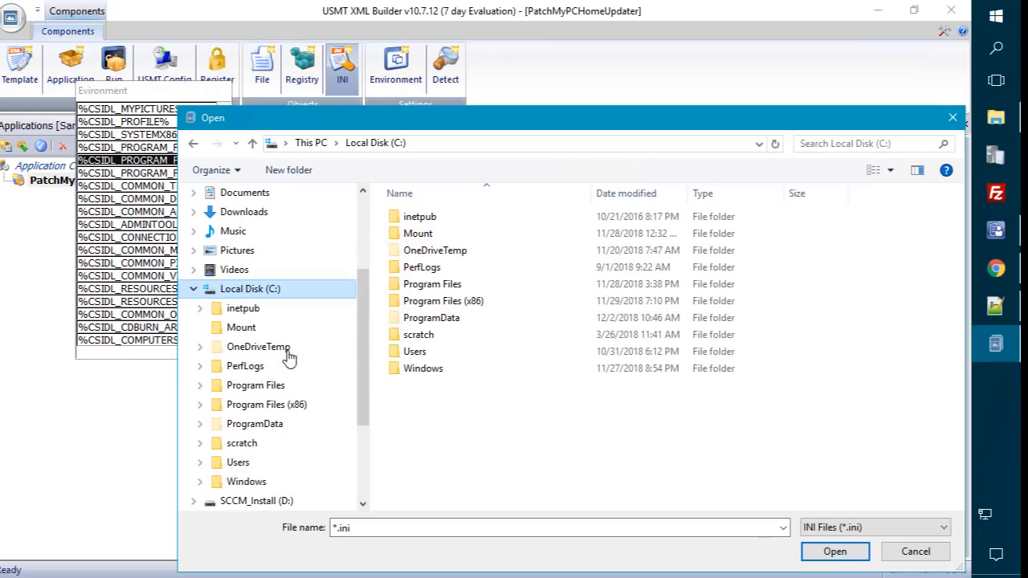
{"action": "left_click", "coordinate": [454, 289]}
{"action": "double_click", "coordinate": [454, 286]}
{"action": "double_click", "coordinate": [418, 217]}
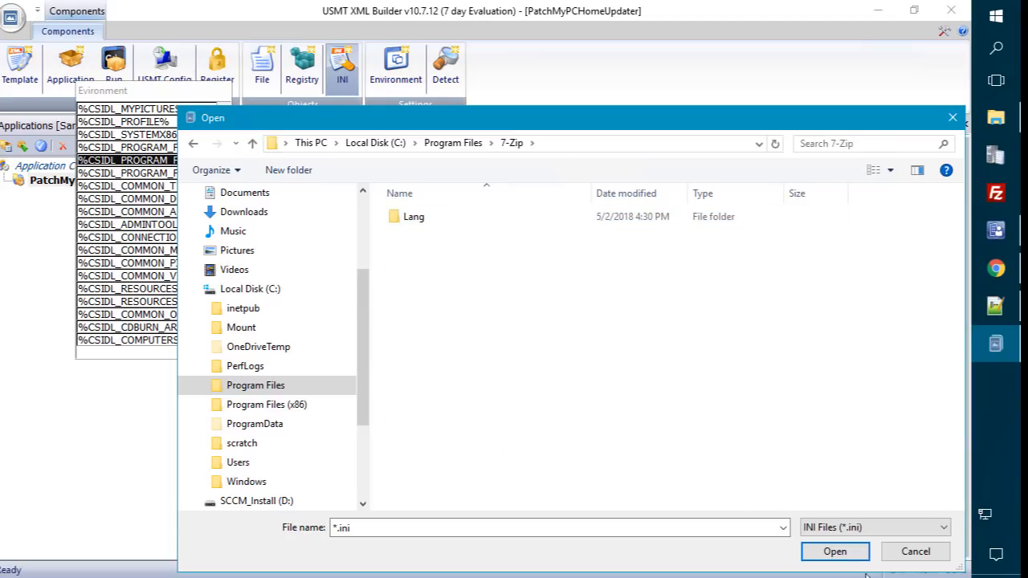
{"action": "left_click", "coordinate": [856, 560]}
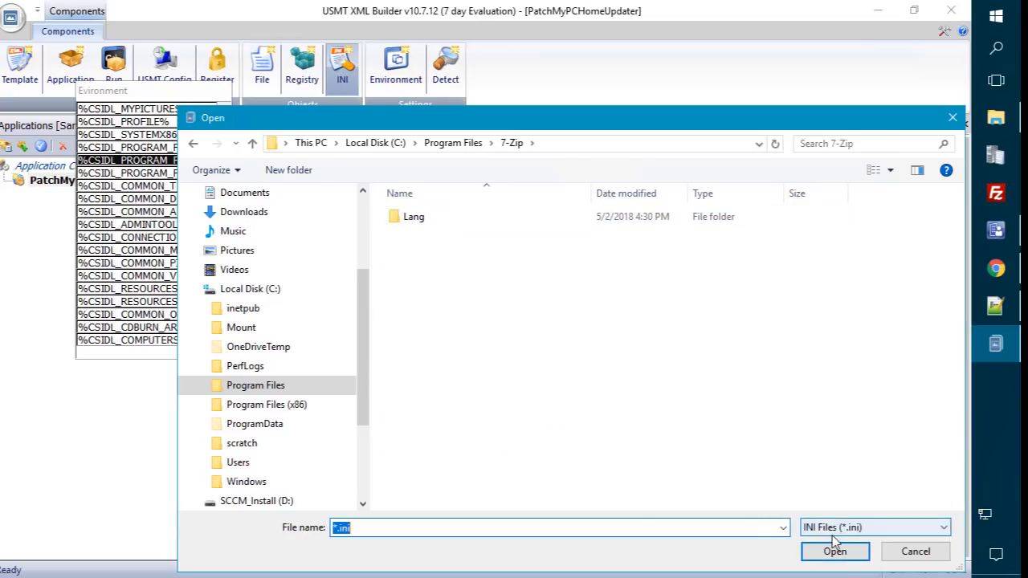
{"action": "double_click", "coordinate": [417, 218]}
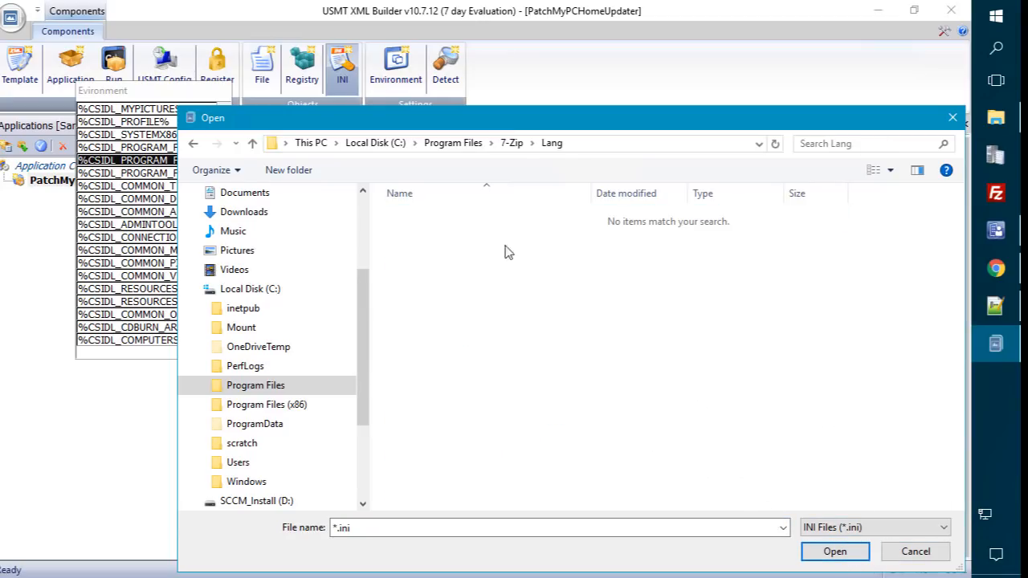
{"action": "left_click", "coordinate": [922, 552]}
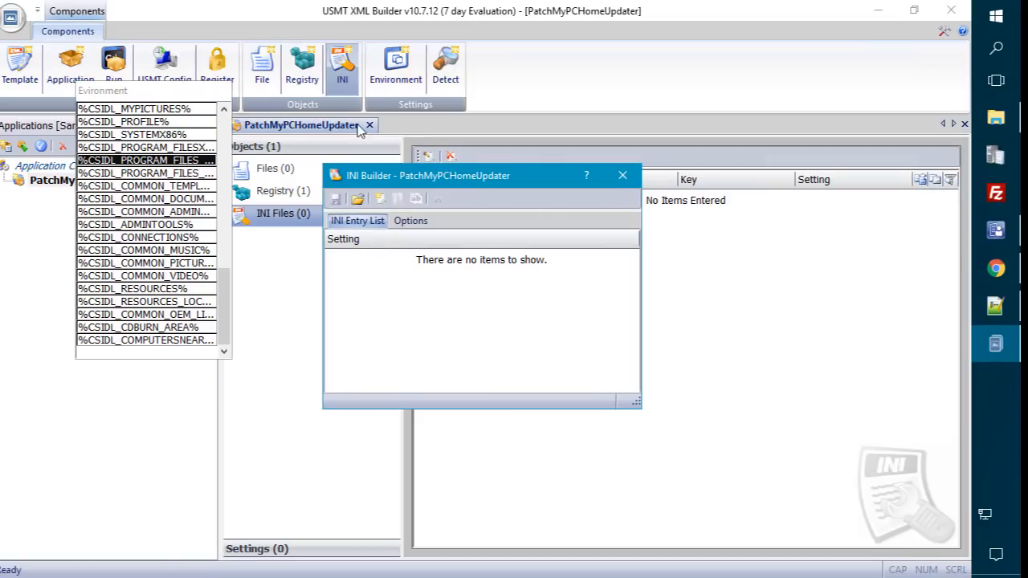
{"action": "left_click", "coordinate": [623, 176]}
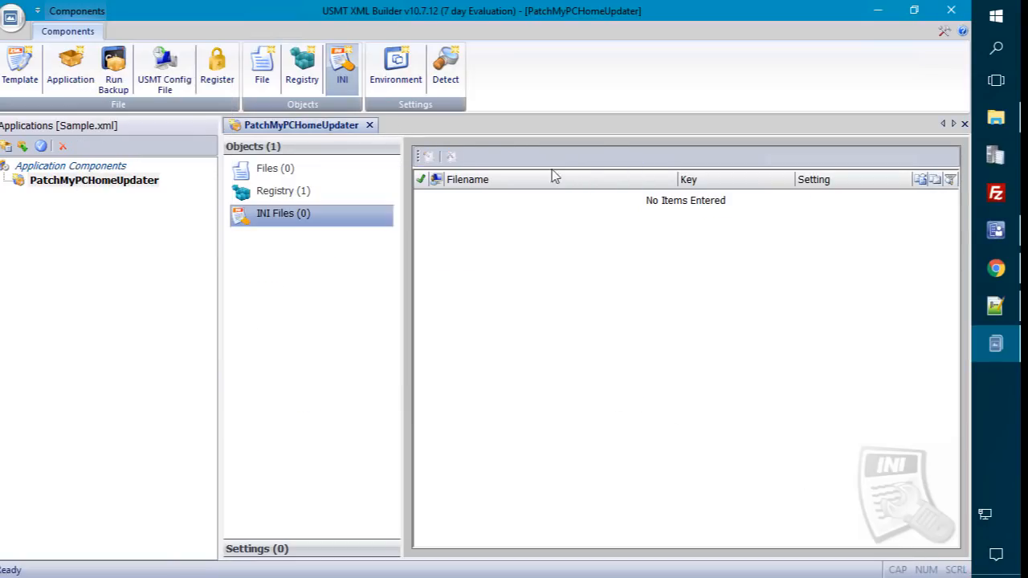
Step: Return to the component's registry objects and save the template on the Desktop under the new name Custom.xml
{"action": "left_click", "coordinate": [311, 198]}
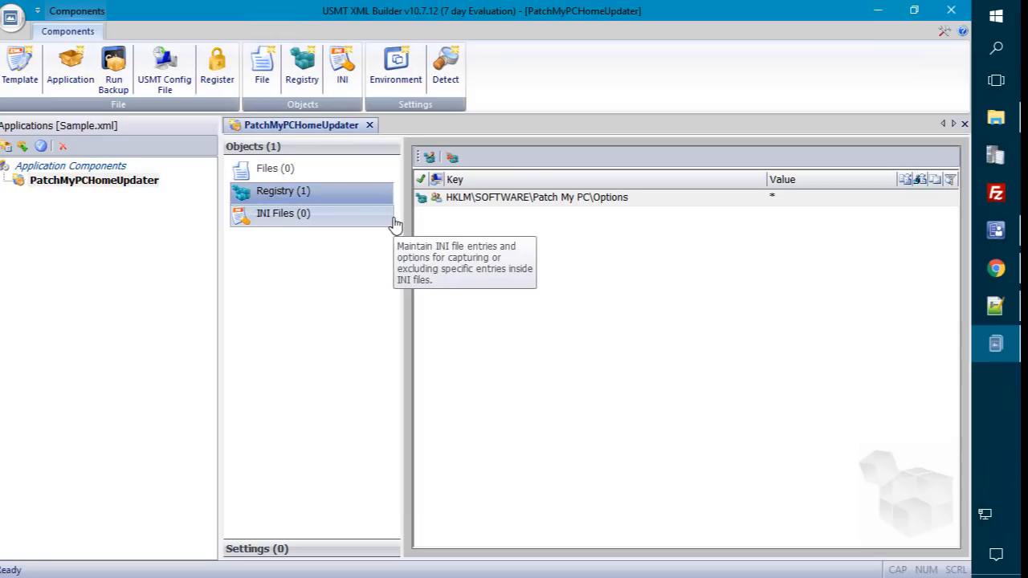
{"action": "left_click", "coordinate": [11, 17]}
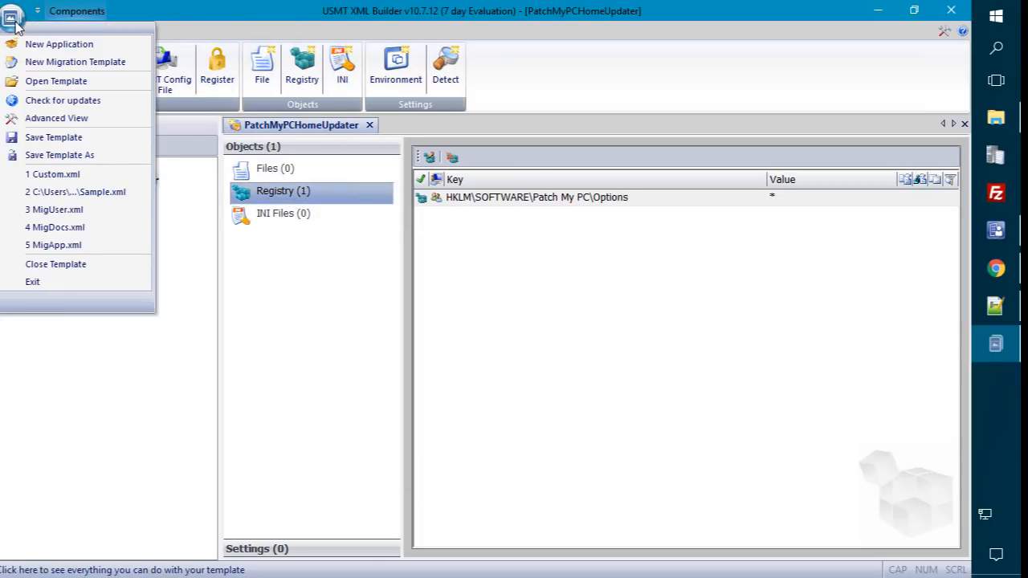
{"action": "left_click", "coordinate": [64, 155]}
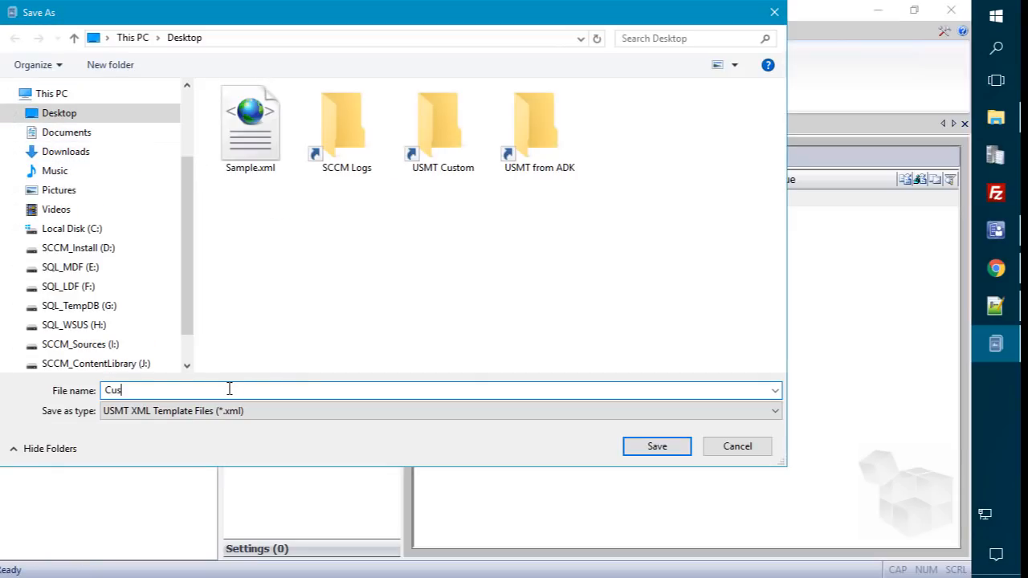
{"action": "key", "text": "Return"}
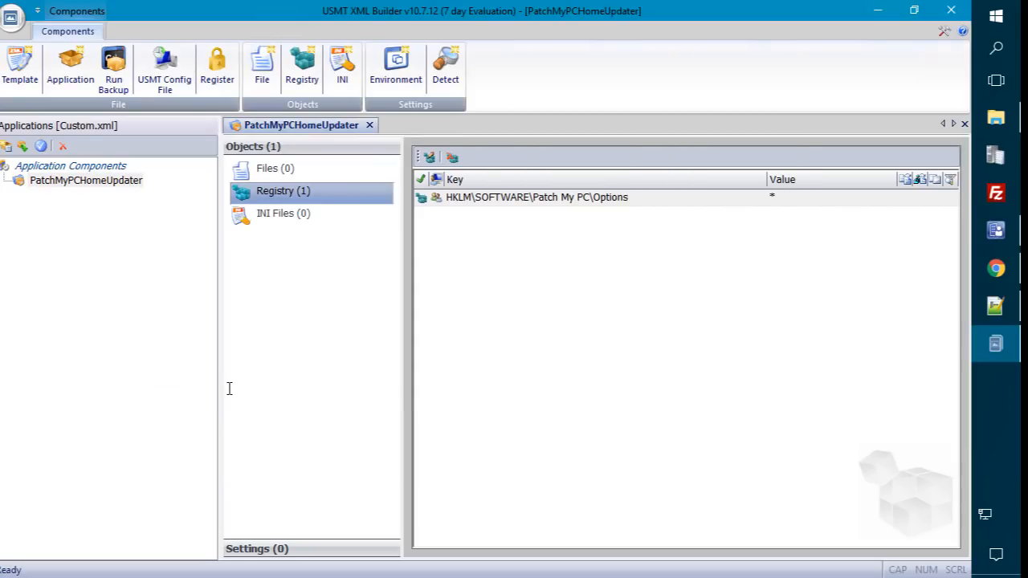
Step: Close Sample.xml in Notepad++ and check the full path of the User State Migration Tool folder through the USMT from ADK shortcut
{"action": "left_click", "coordinate": [887, 13]}
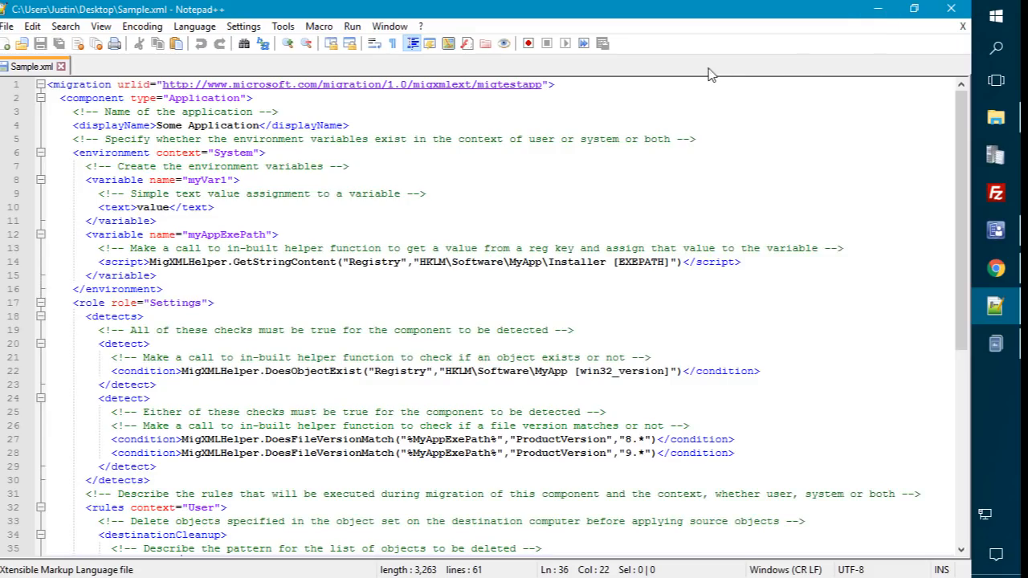
{"action": "left_click", "coordinate": [951, 9]}
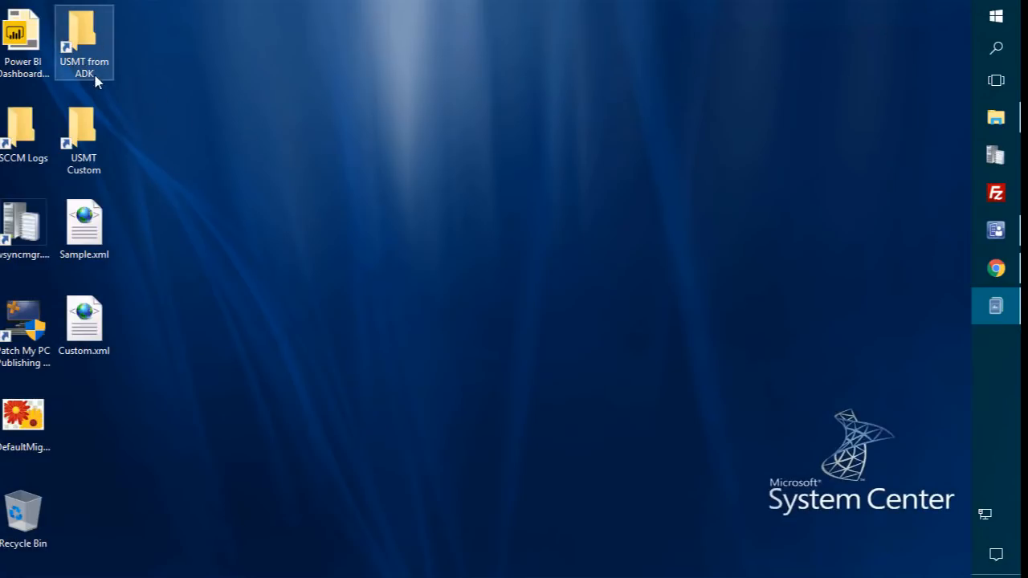
{"action": "double_click", "coordinate": [85, 39]}
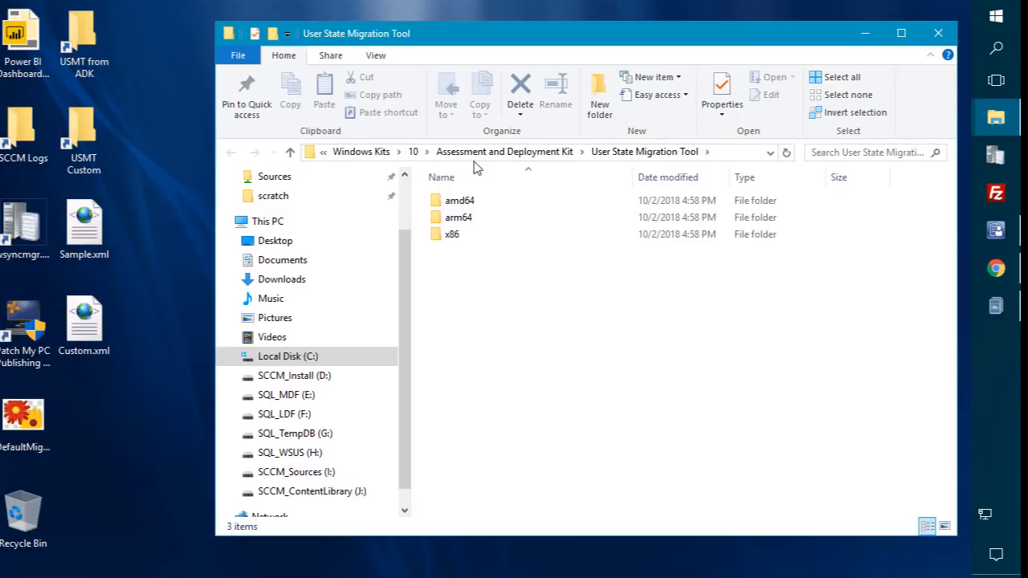
{"action": "left_click", "coordinate": [707, 153]}
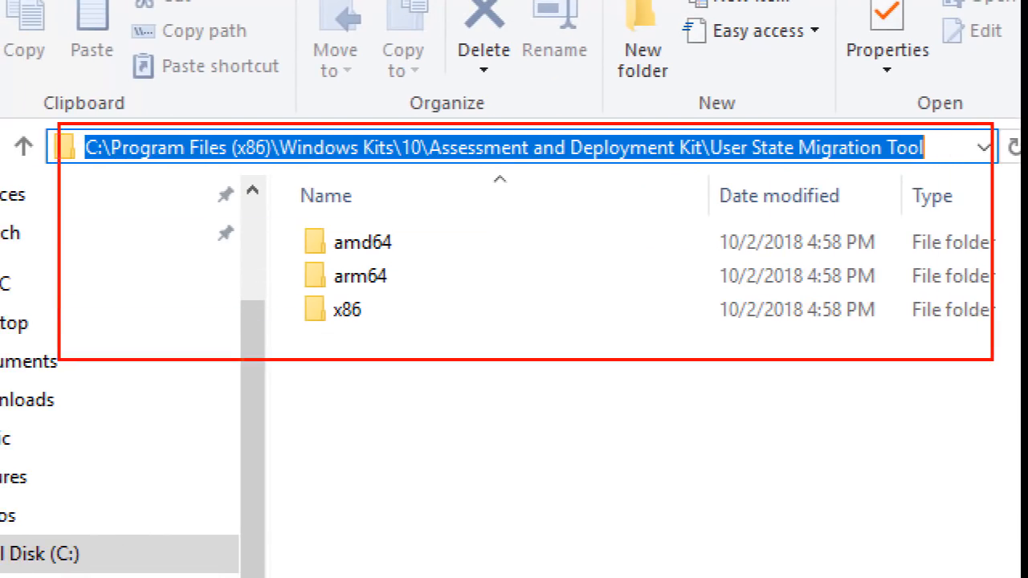
{"action": "key", "text": "Escape"}
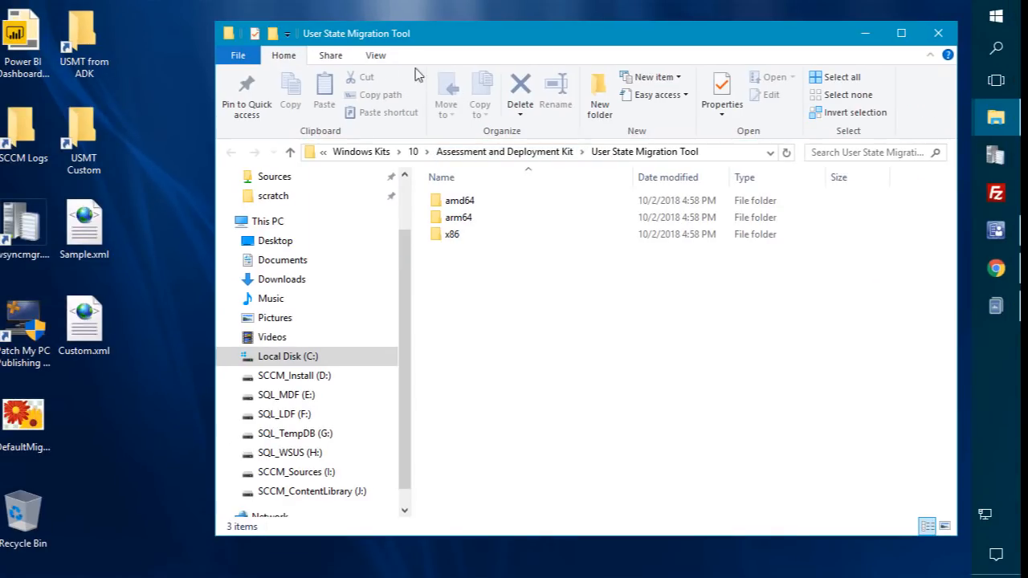
Step: Through the USMT Custom shortcut, open the amd64 folder of User State Migration Tool with Options - 10.0.17763.1 on the Sources share
{"action": "double_click", "coordinate": [90, 131]}
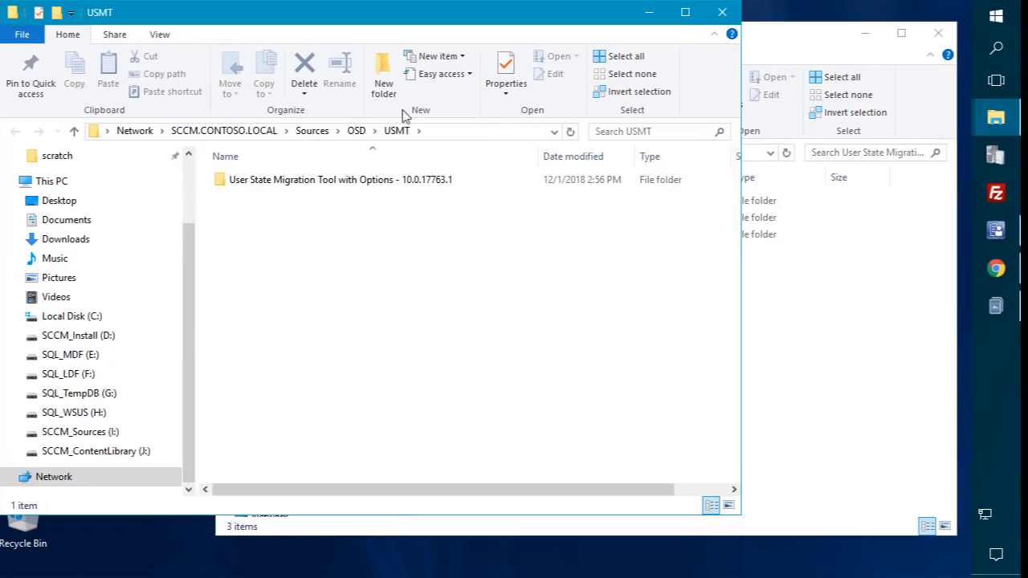
{"action": "left_click_drag", "start_coordinate": [338, 36], "coordinate": [490, 242]}
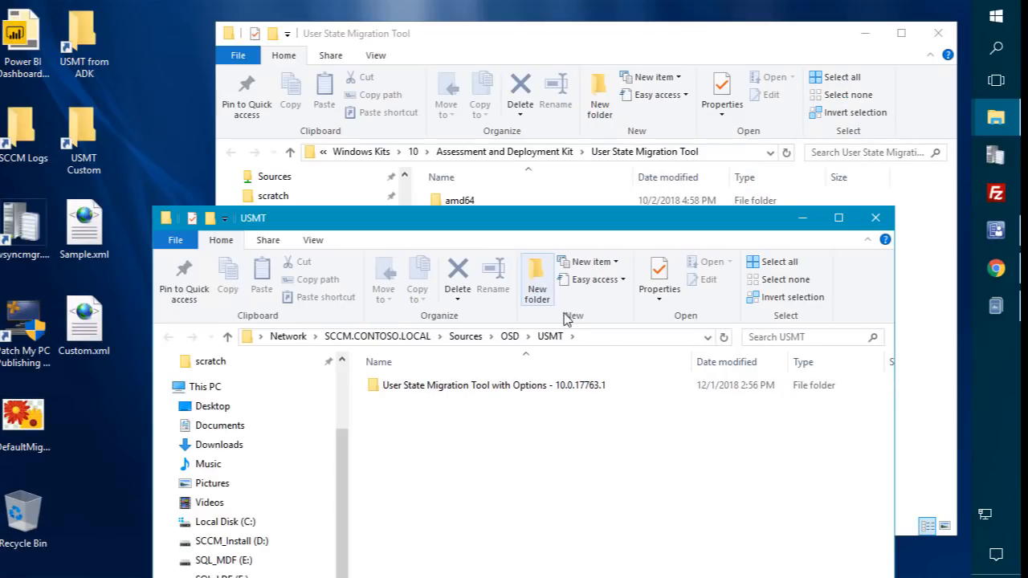
{"action": "left_click", "coordinate": [584, 340]}
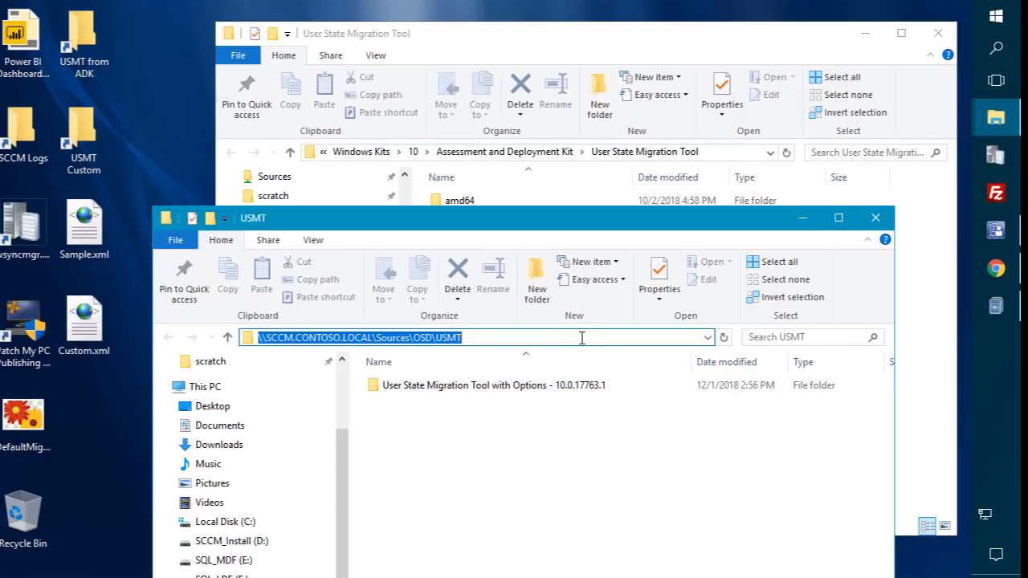
{"action": "left_click", "coordinate": [479, 391]}
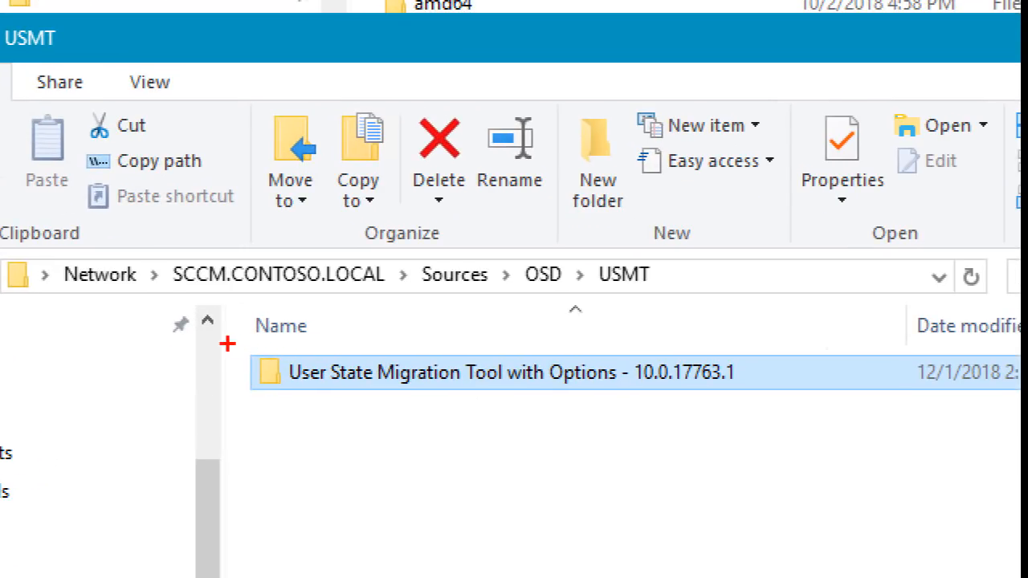
{"action": "left_click_drag", "start_coordinate": [227, 344], "coordinate": [778, 397]}
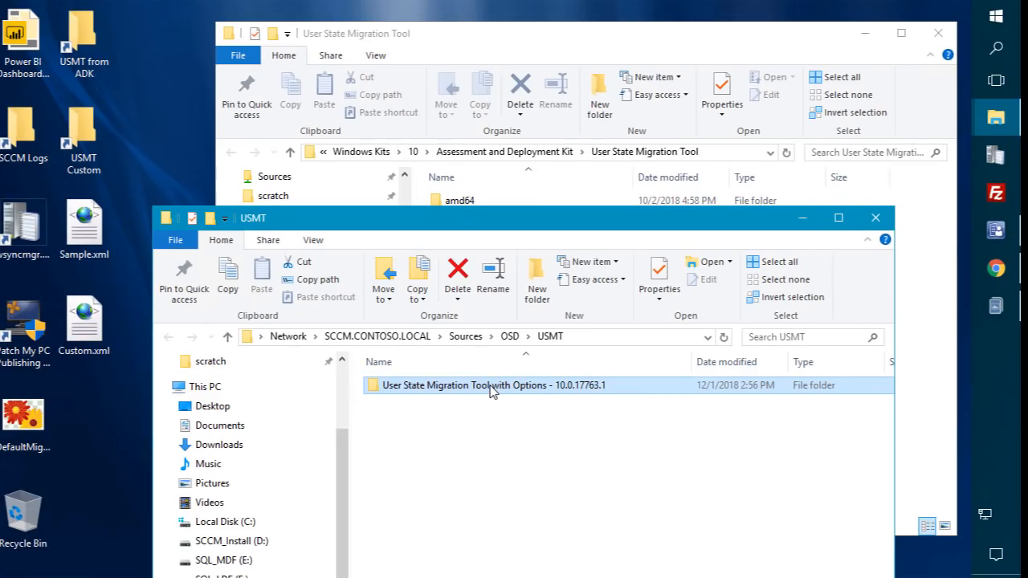
{"action": "double_click", "coordinate": [492, 386]}
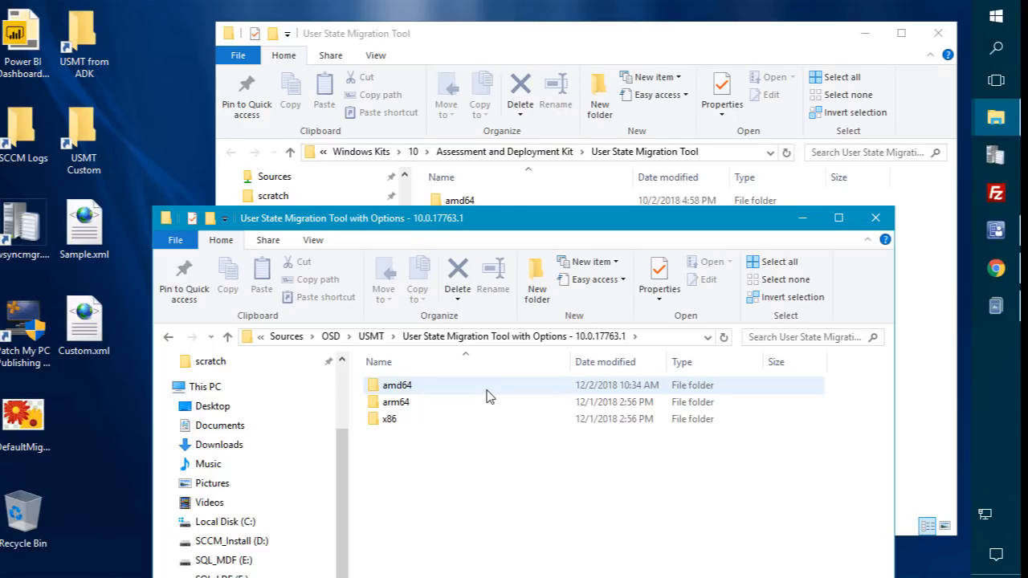
{"action": "double_click", "coordinate": [417, 392]}
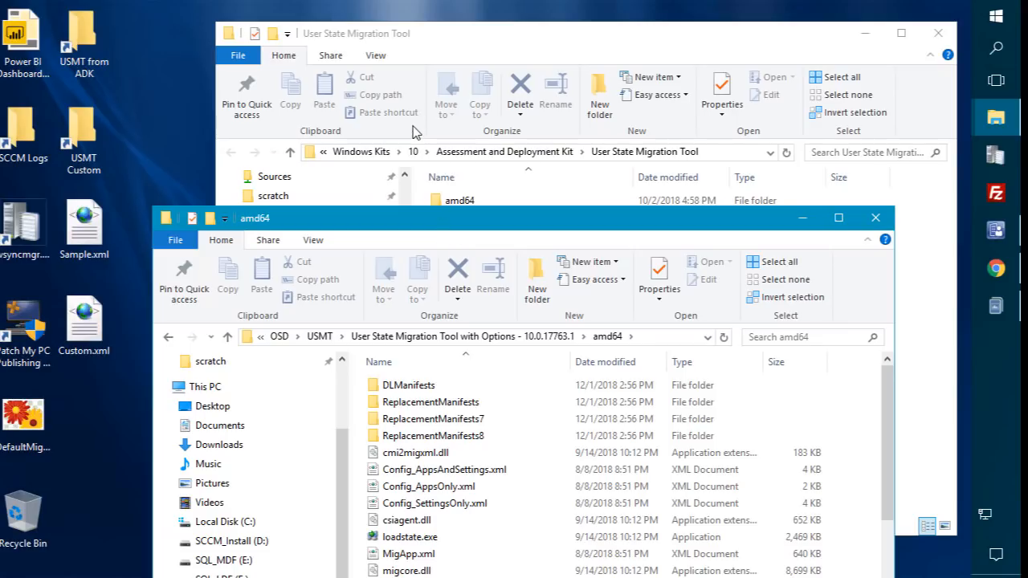
Step: Copy Custom.xml from the Desktop into the amd64 folder of the custom USMT source
{"action": "left_click_drag", "start_coordinate": [423, 229], "coordinate": [415, 35]}
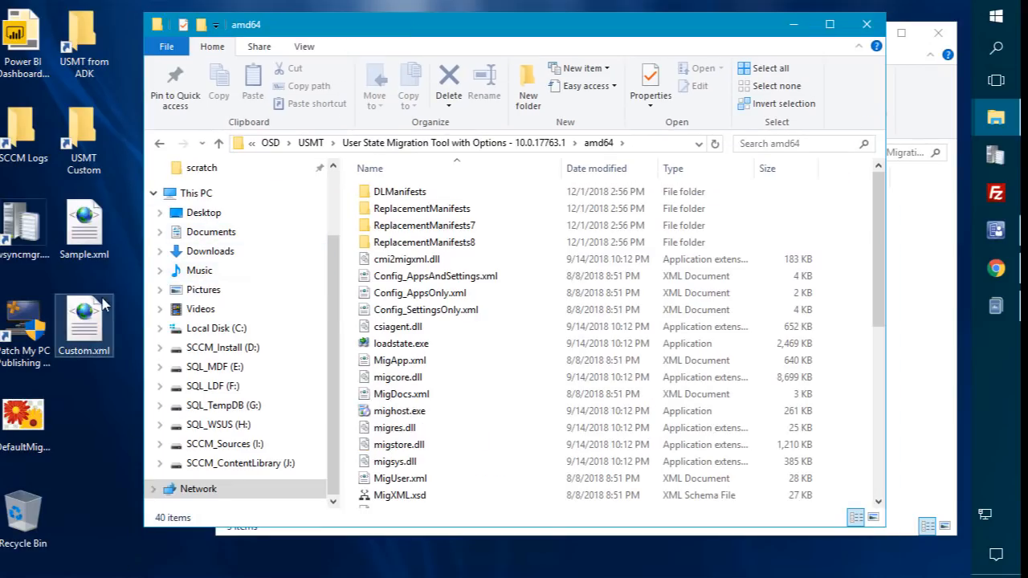
{"action": "left_click_drag", "start_coordinate": [95, 313], "coordinate": [835, 323]}
{"action": "scroll", "coordinate": [840, 321], "scroll_direction": "down", "scroll_amount": 8}
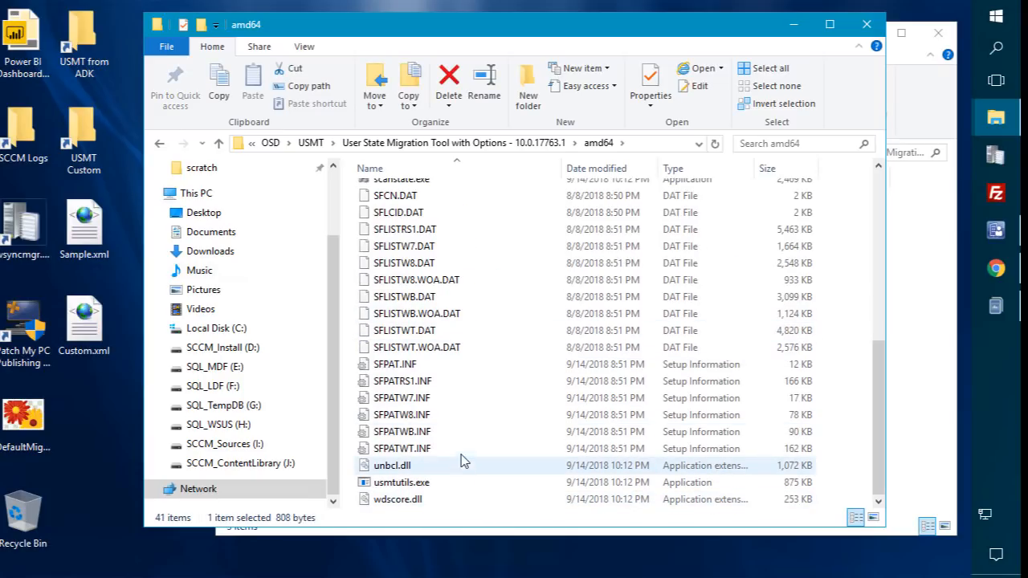
Step: Copy Custom.xml from the Desktop into the x86 folder of the same custom USMT source
{"action": "left_click", "coordinate": [533, 146]}
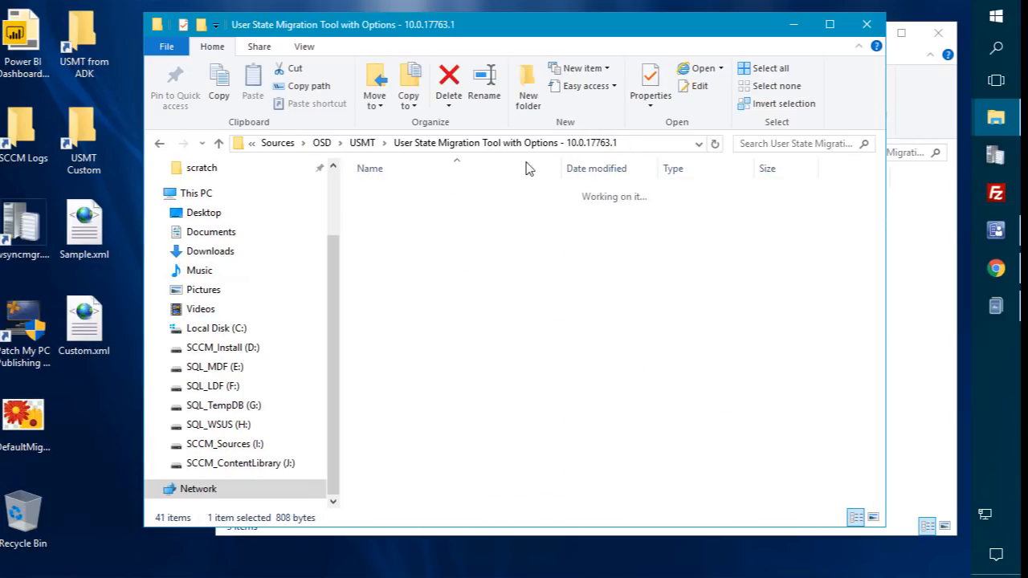
{"action": "double_click", "coordinate": [383, 228]}
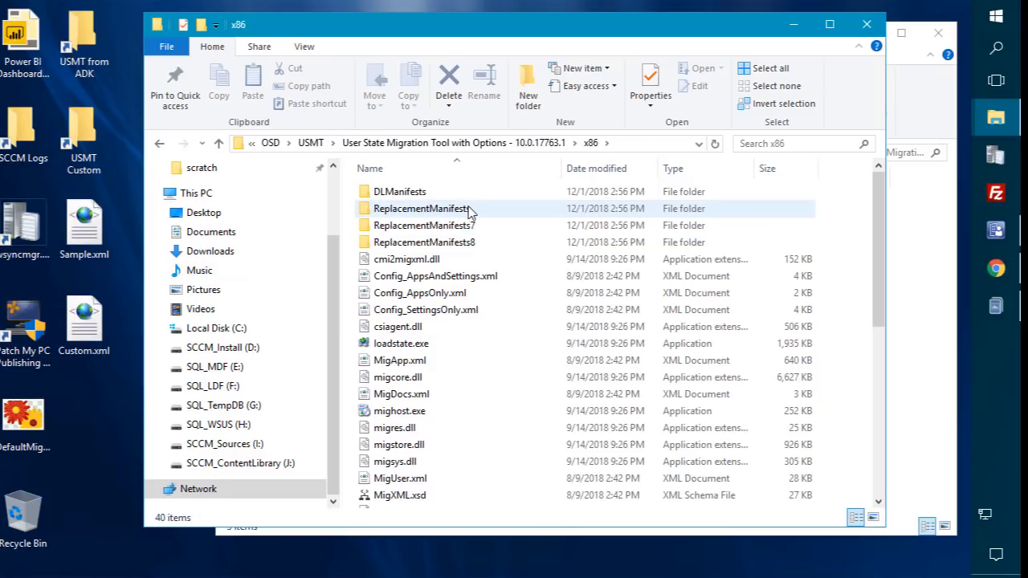
{"action": "left_click_drag", "start_coordinate": [88, 325], "coordinate": [858, 300]}
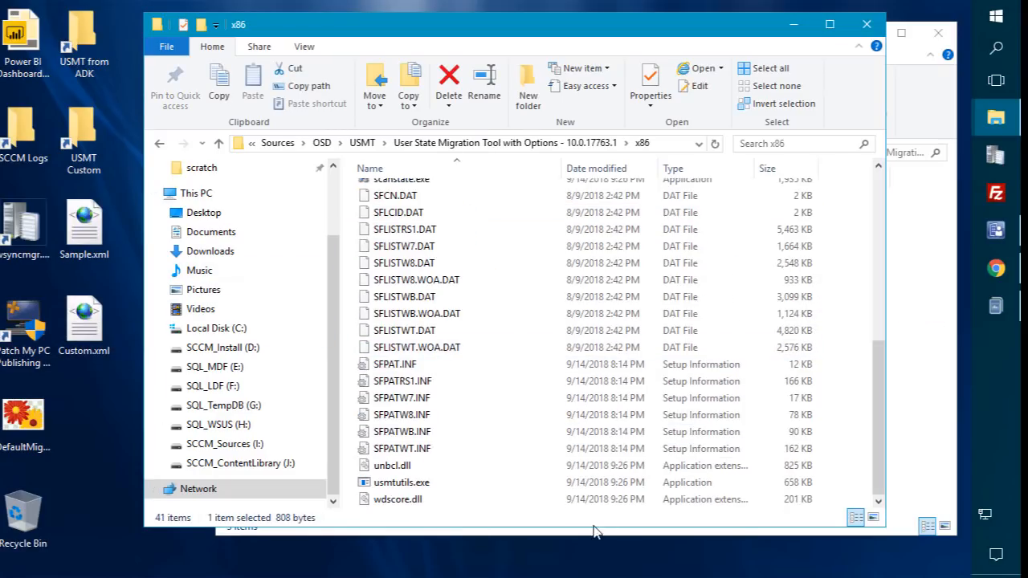
Step: Copy the network path of the User State Migration Tool with Options - 10.0.17763.1 folder and close the ADK's User State Migration Tool folder
{"action": "left_click", "coordinate": [488, 143]}
{"action": "left_click", "coordinate": [652, 146]}
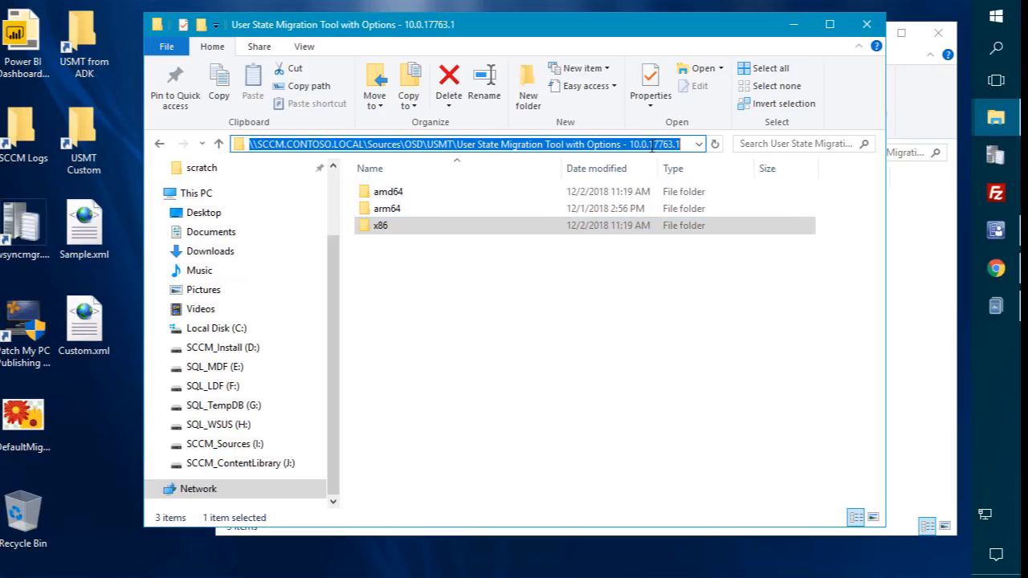
{"action": "left_click", "coordinate": [908, 195]}
{"action": "key", "text": "ctrl+a"}
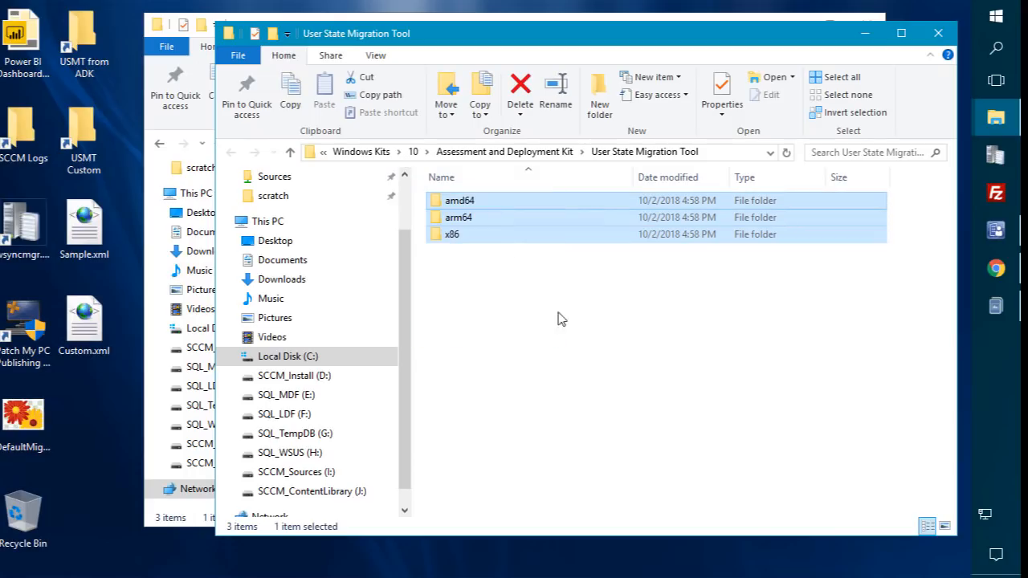
{"action": "left_click", "coordinate": [937, 35]}
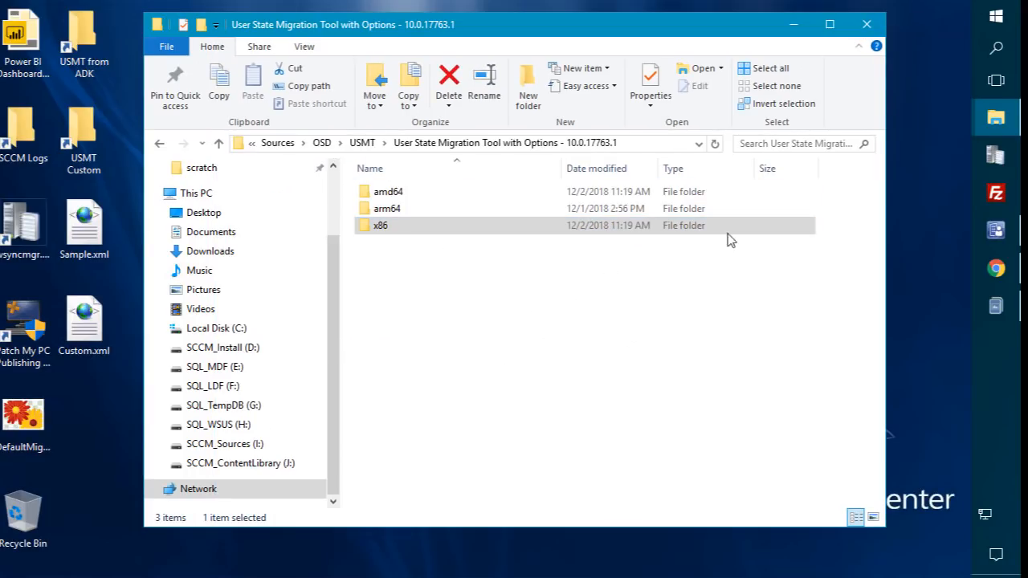
Step: Switch to Configuration Manager and start a new package in the software library named "USMT with Custom.xml"
{"action": "left_click", "coordinate": [1000, 231]}
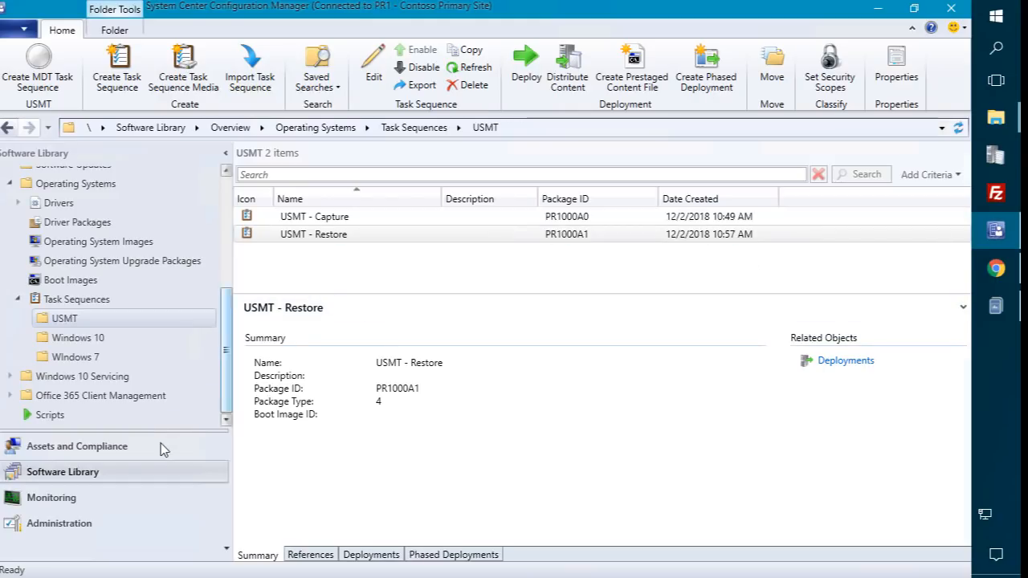
{"action": "scroll", "coordinate": [82, 217], "scroll_direction": "up", "scroll_amount": 4}
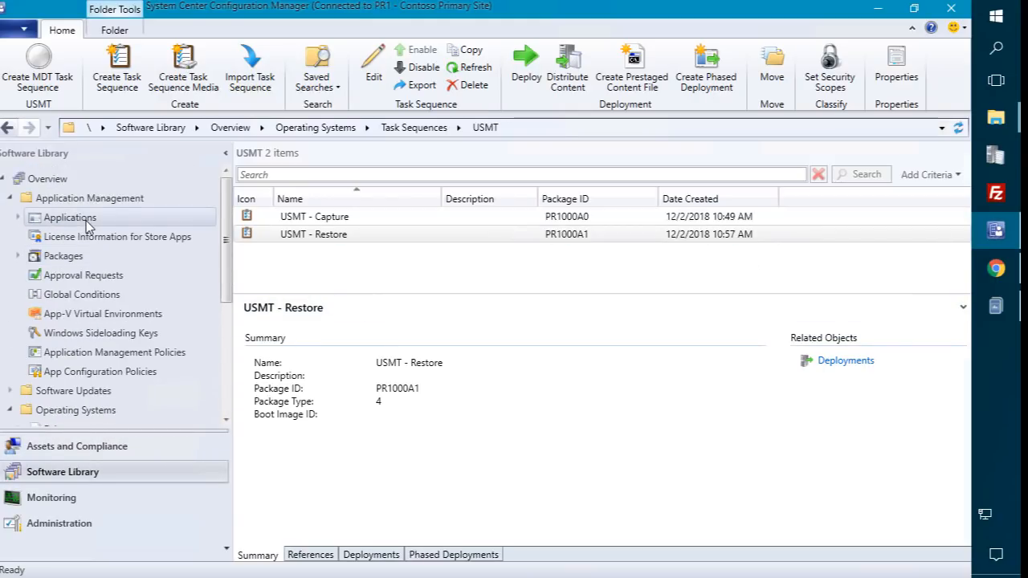
{"action": "left_click", "coordinate": [61, 256]}
{"action": "scroll", "coordinate": [373, 278], "scroll_direction": "down", "scroll_amount": 2}
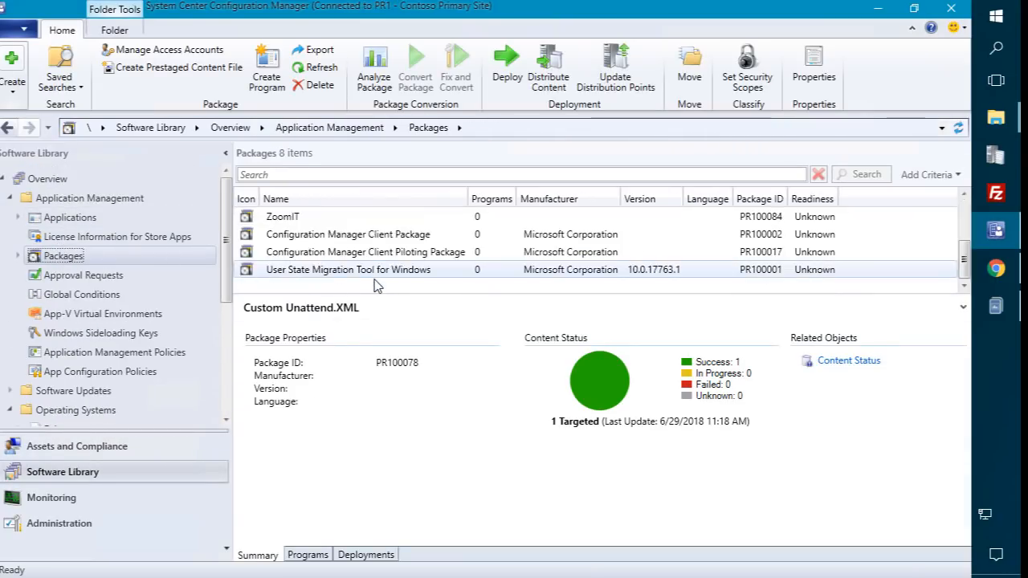
{"action": "left_click", "coordinate": [334, 296]}
{"action": "right_click", "coordinate": [332, 296]}
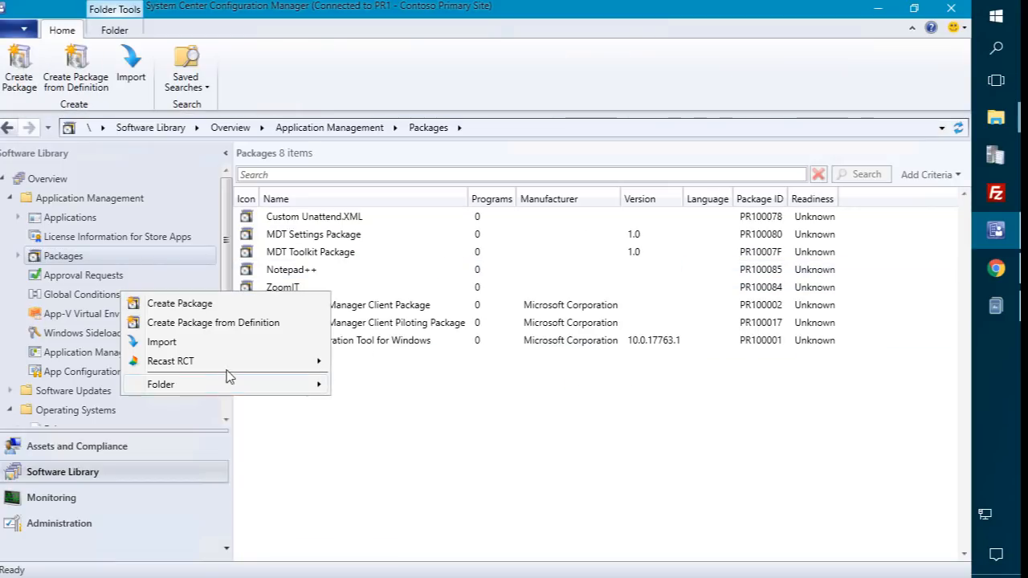
{"action": "left_click", "coordinate": [200, 304]}
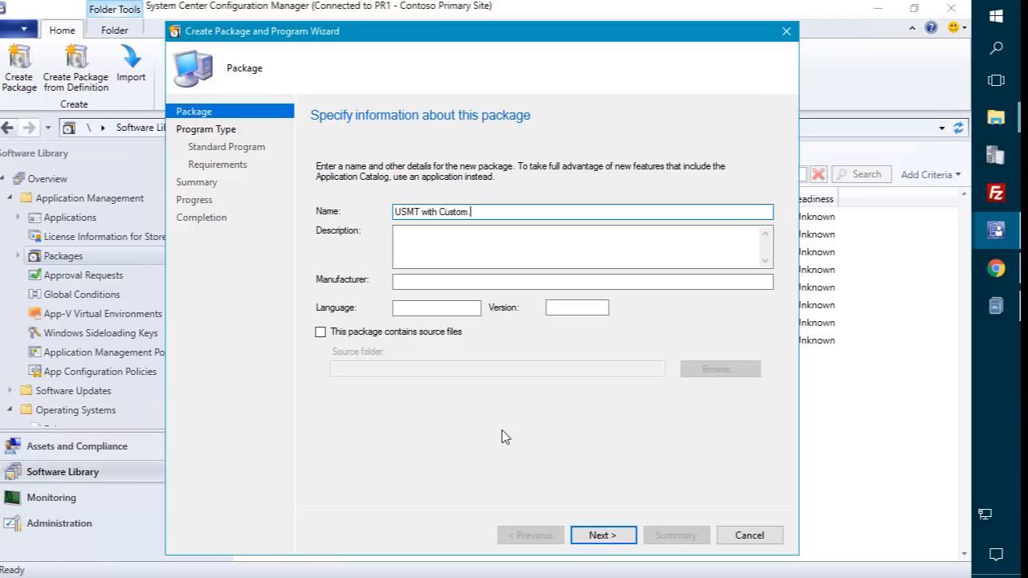
Step: Set the package's source files to \\SCCM.CONTOSO.LOCAL\Sources\OSD\USMT\User State Migration Tool with Options - 10.0.17763.1 and its version to 10.0.17763.1
{"action": "left_click", "coordinate": [426, 335]}
{"action": "left_click", "coordinate": [709, 372]}
{"action": "left_click", "coordinate": [503, 351]}
{"action": "key", "text": "ctrl+v"}
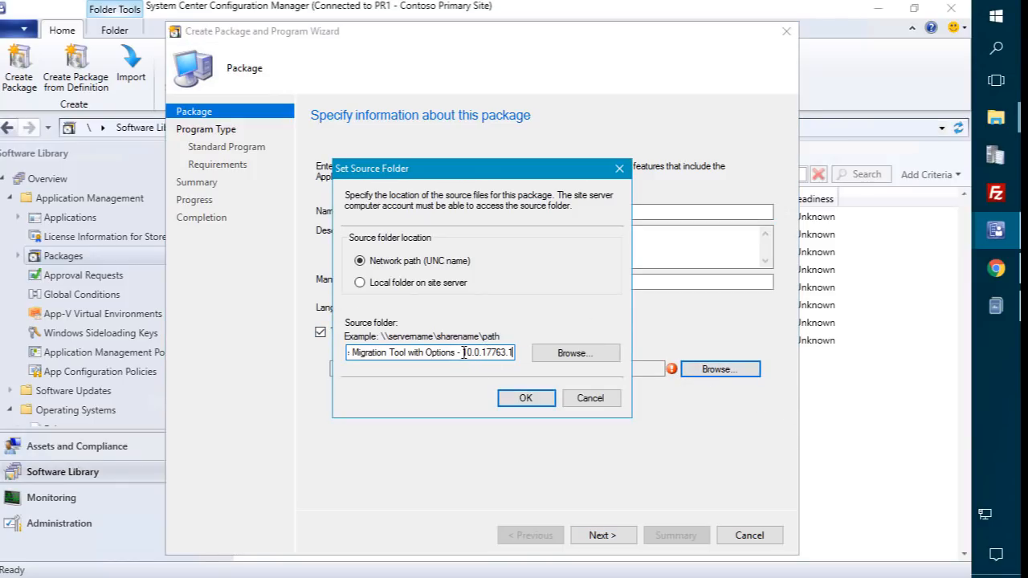
{"action": "left_click_drag", "start_coordinate": [470, 352], "coordinate": [624, 351]}
{"action": "key", "text": "ctrl+c"}
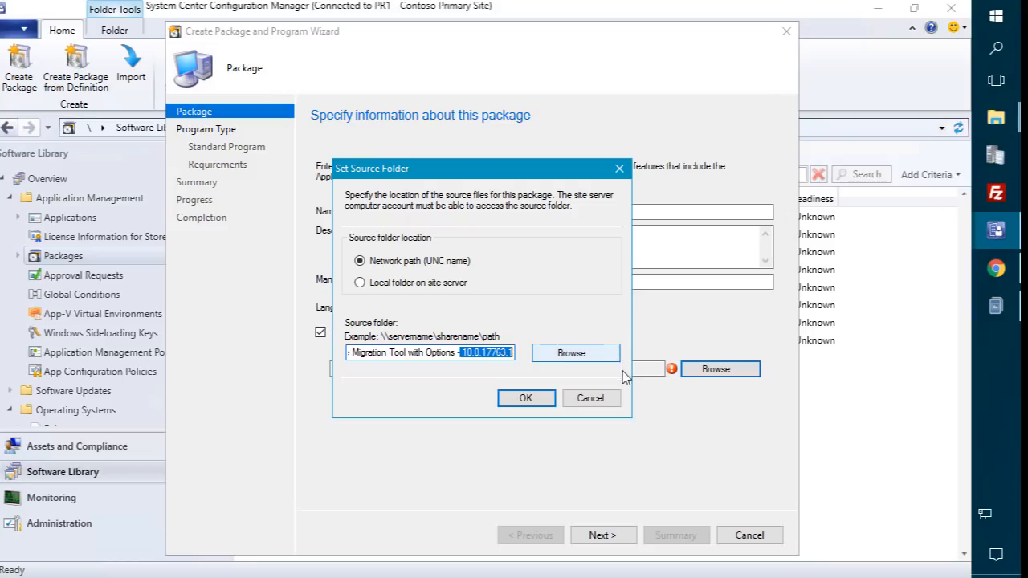
{"action": "left_click", "coordinate": [526, 398]}
{"action": "left_click", "coordinate": [575, 307]}
{"action": "key", "text": "ctrl+v"}
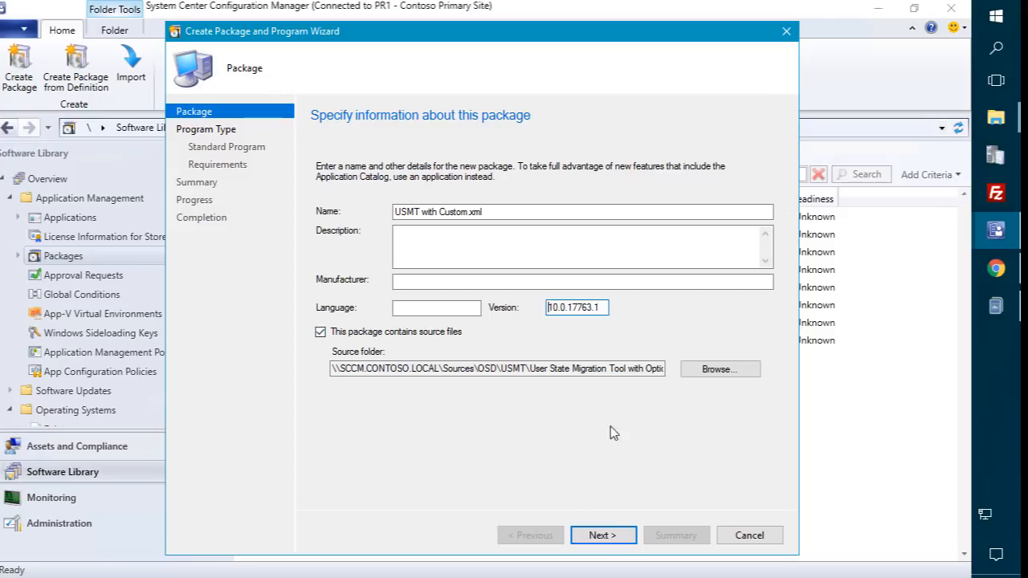
Step: Choose "Do not create a program" for the package and complete its creation
{"action": "left_click", "coordinate": [596, 537]}
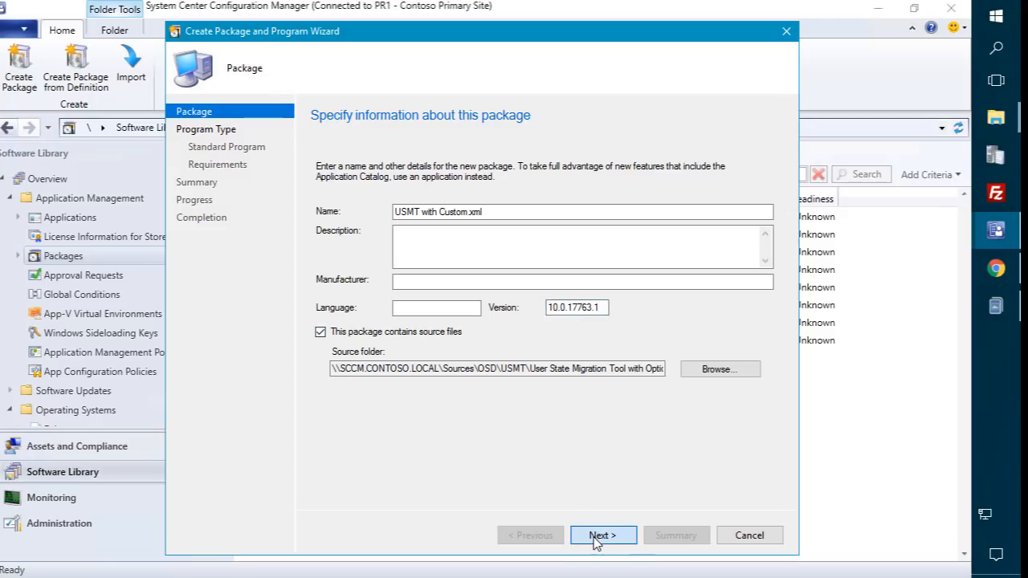
{"action": "left_click", "coordinate": [369, 318]}
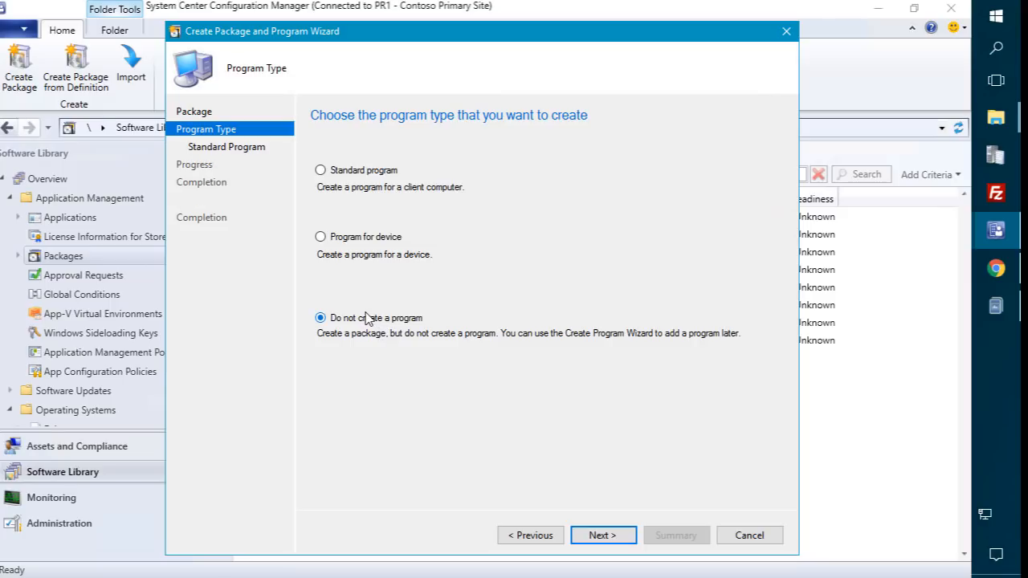
{"action": "left_click", "coordinate": [627, 543]}
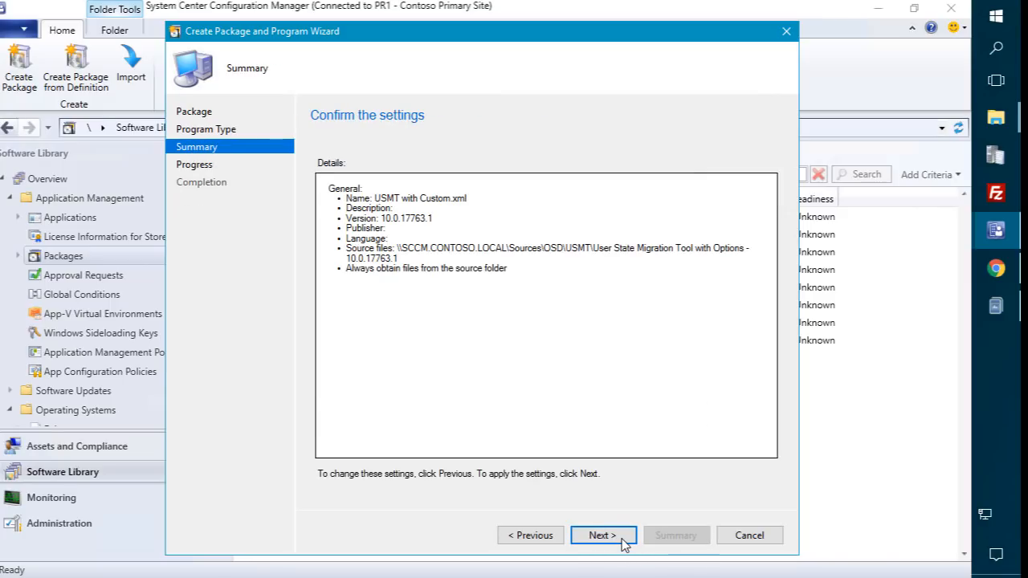
{"action": "left_click", "coordinate": [624, 541]}
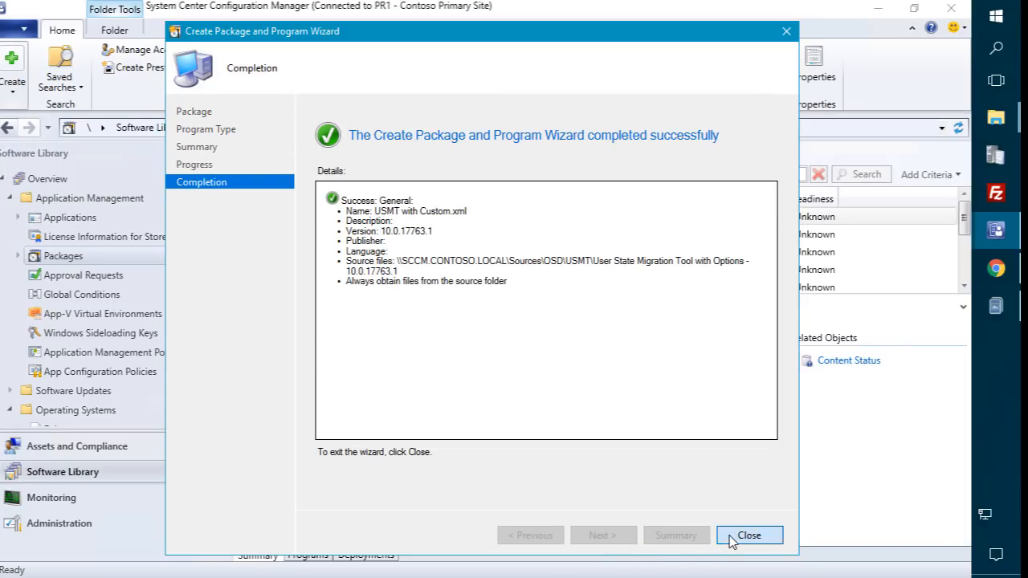
{"action": "left_click", "coordinate": [748, 536]}
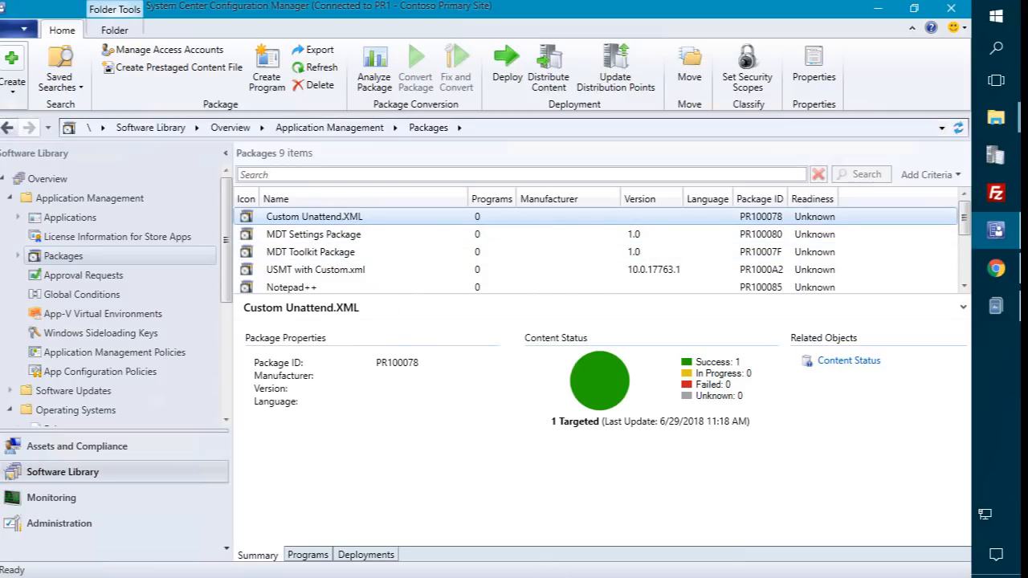
Step: Distribute the content of the USMT with Custom.xml package to the distribution point and finish the distribution
{"action": "left_click", "coordinate": [297, 271]}
{"action": "right_click", "coordinate": [297, 273]}
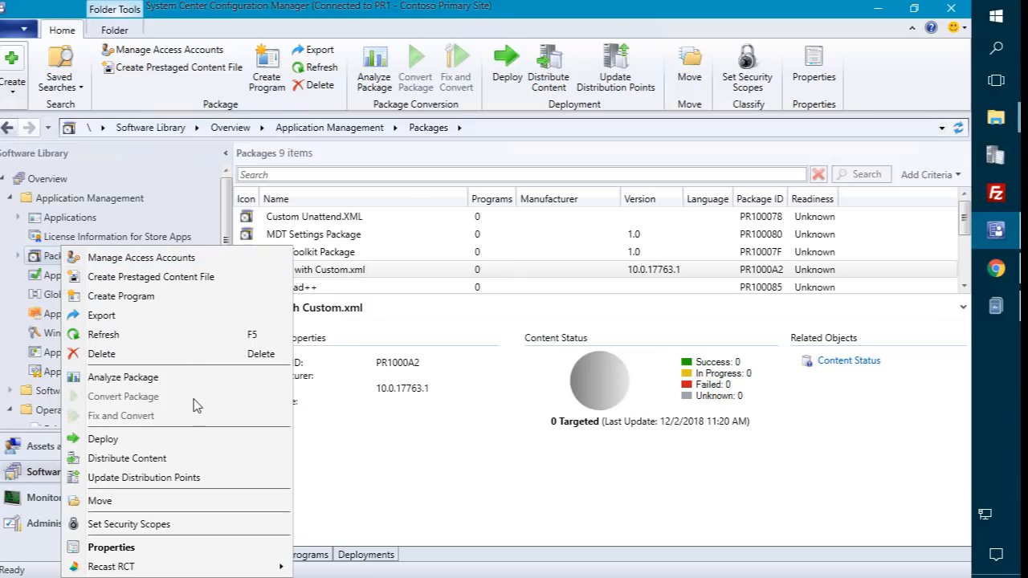
{"action": "left_click", "coordinate": [169, 460]}
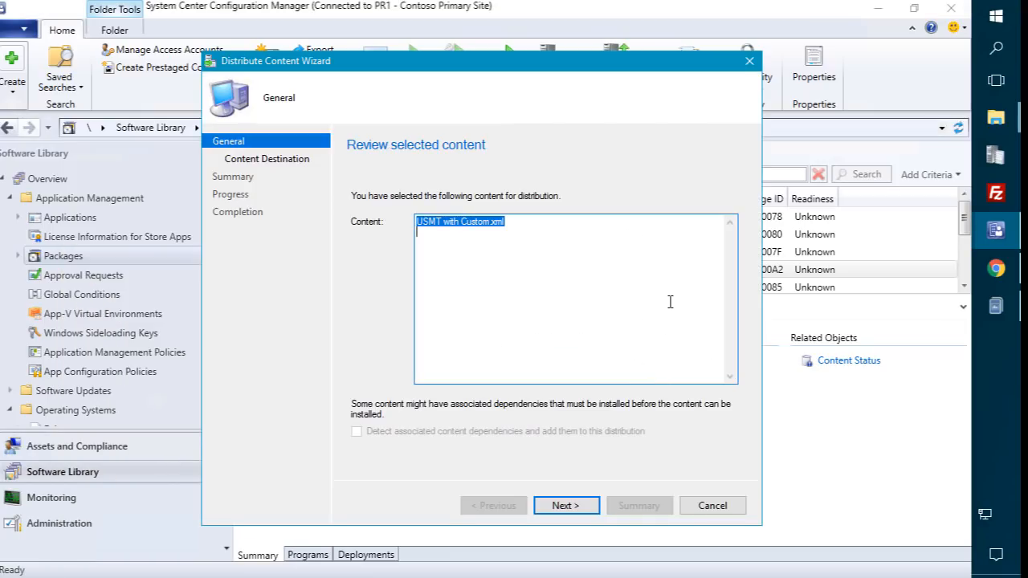
{"action": "key", "text": "Return"}
{"action": "left_click", "coordinate": [694, 262]}
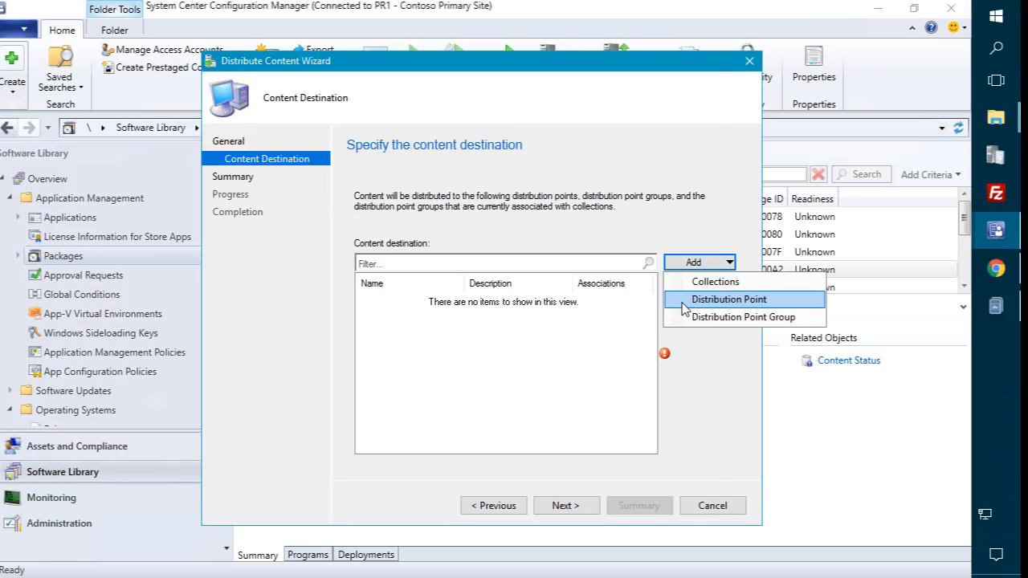
{"action": "left_click", "coordinate": [685, 303]}
{"action": "left_click", "coordinate": [603, 515]}
{"action": "left_click", "coordinate": [576, 506]}
{"action": "left_click", "coordinate": [576, 506]}
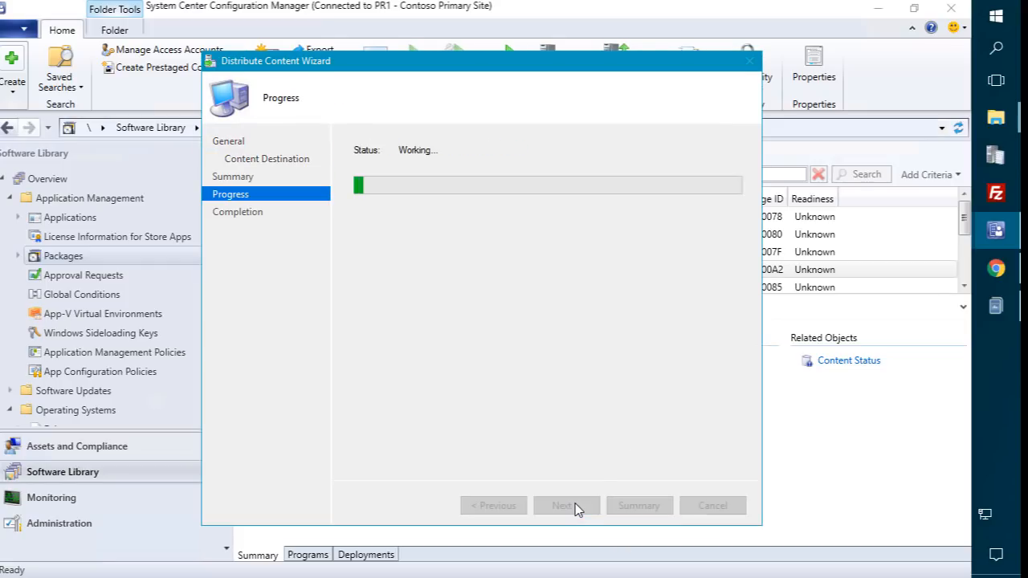
{"action": "left_click", "coordinate": [713, 505]}
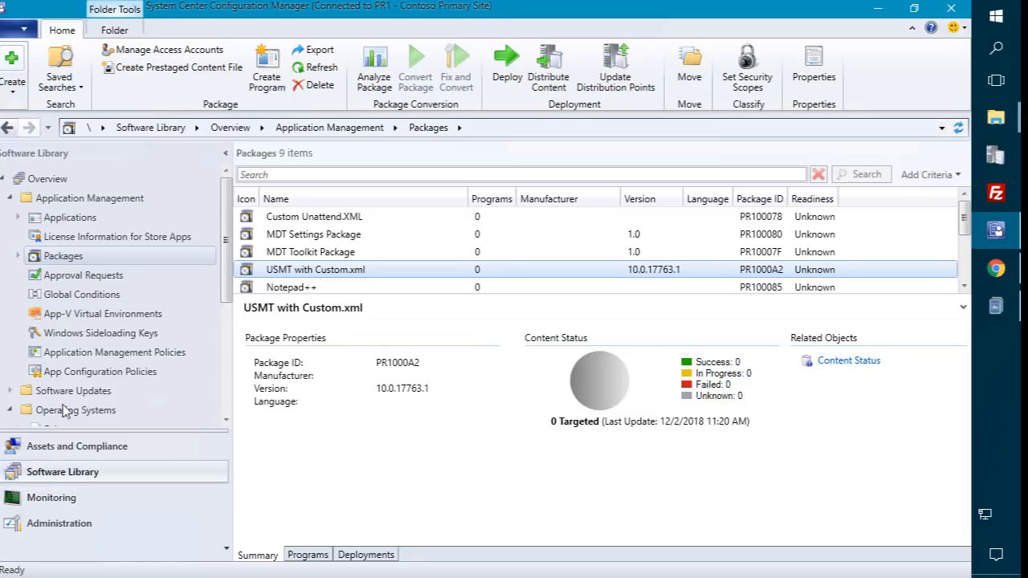
Step: Edit the USMT - Capture task sequence and set the Capture User State step's migration tool package to USMT with Custom.xml 10.0.17763.1
{"action": "scroll", "coordinate": [80, 313], "scroll_direction": "down", "scroll_amount": 3}
{"action": "left_click", "coordinate": [66, 352]}
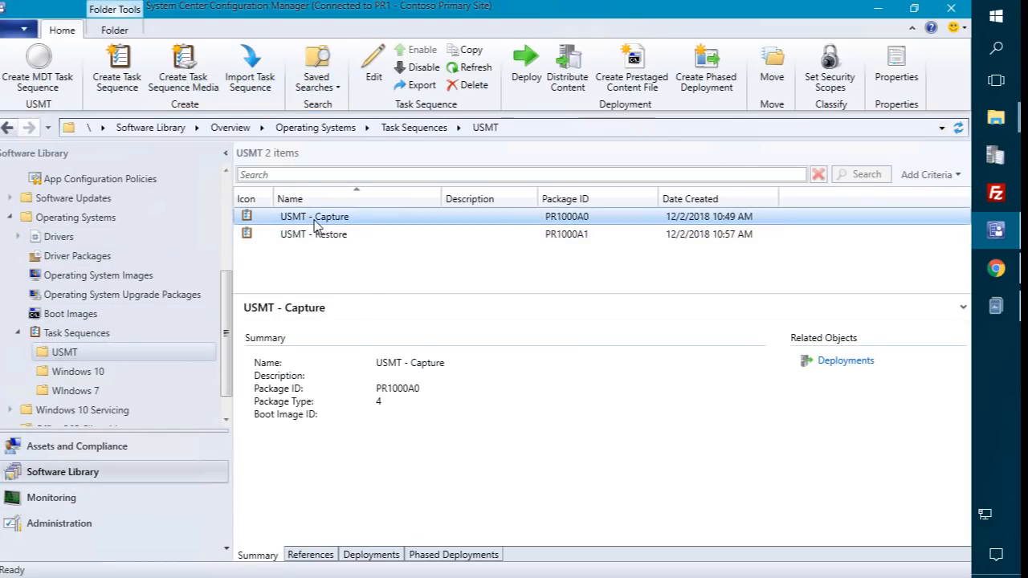
{"action": "right_click", "coordinate": [315, 226]}
{"action": "left_click", "coordinate": [147, 234]}
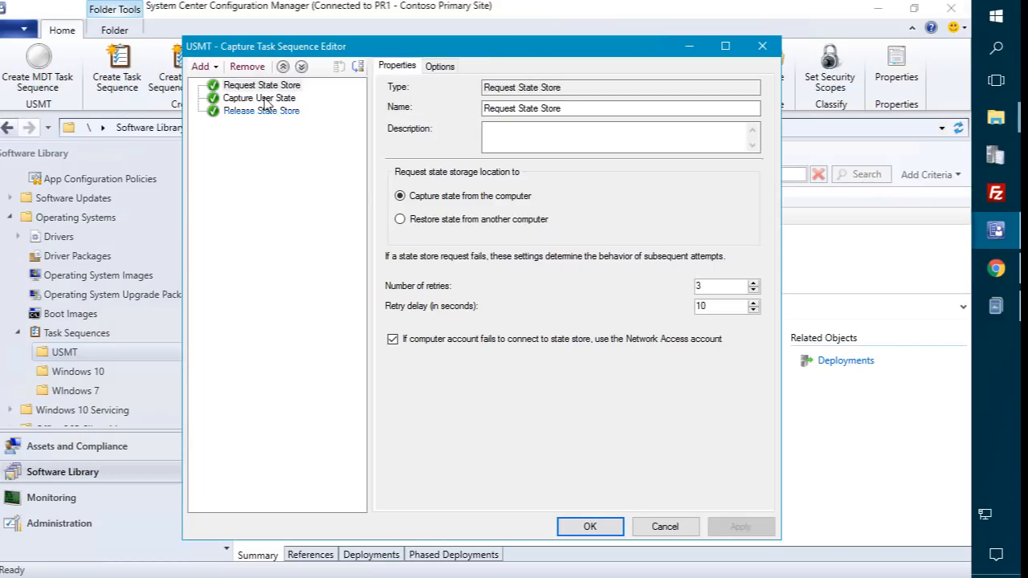
{"action": "left_click", "coordinate": [261, 98]}
{"action": "left_click", "coordinate": [719, 188]}
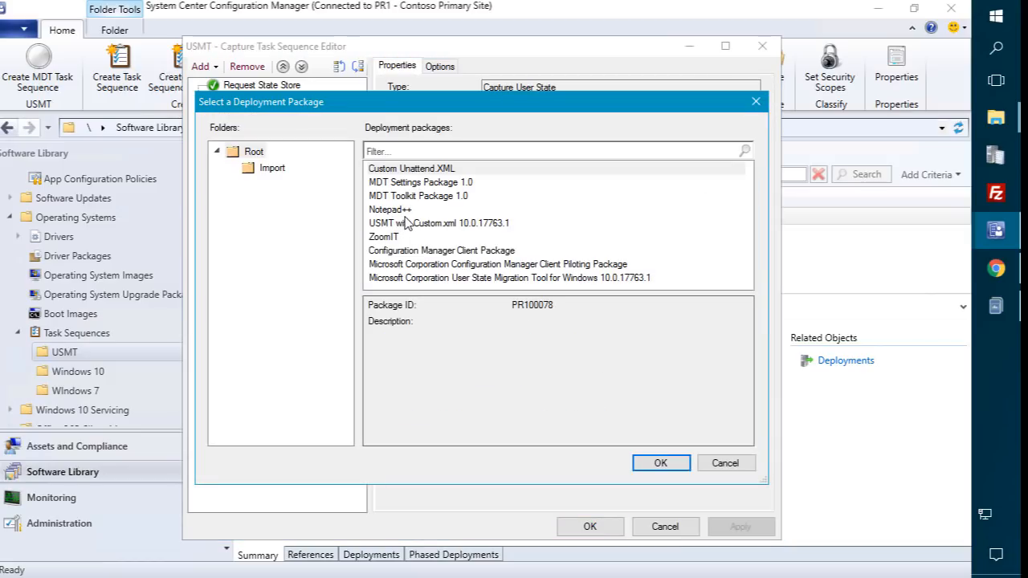
{"action": "left_click", "coordinate": [406, 224]}
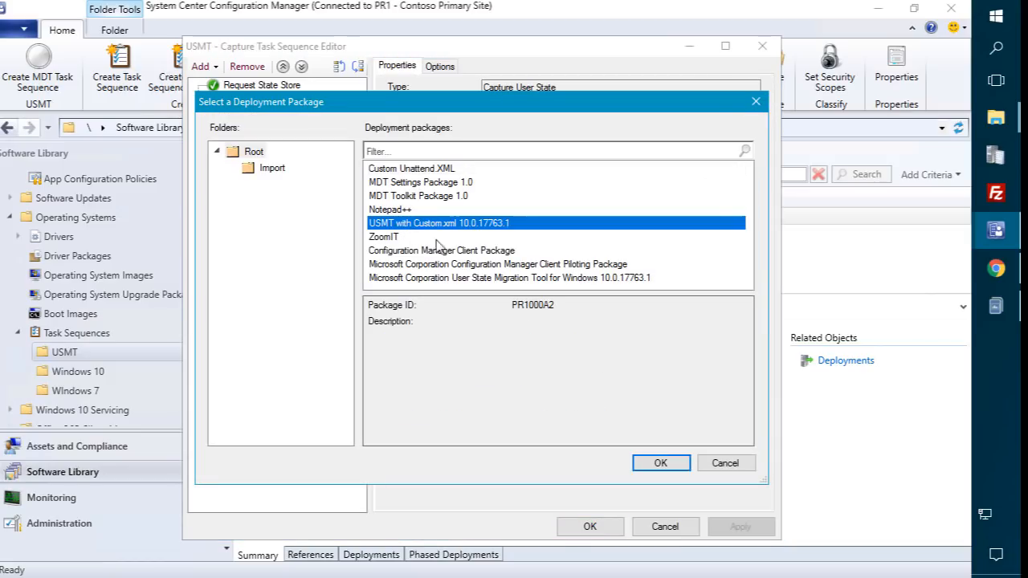
{"action": "left_click", "coordinate": [662, 464]}
Step: Open the configuration files of the Capture User State step and enter Custom.xml as the file name
{"action": "left_click", "coordinate": [737, 255]}
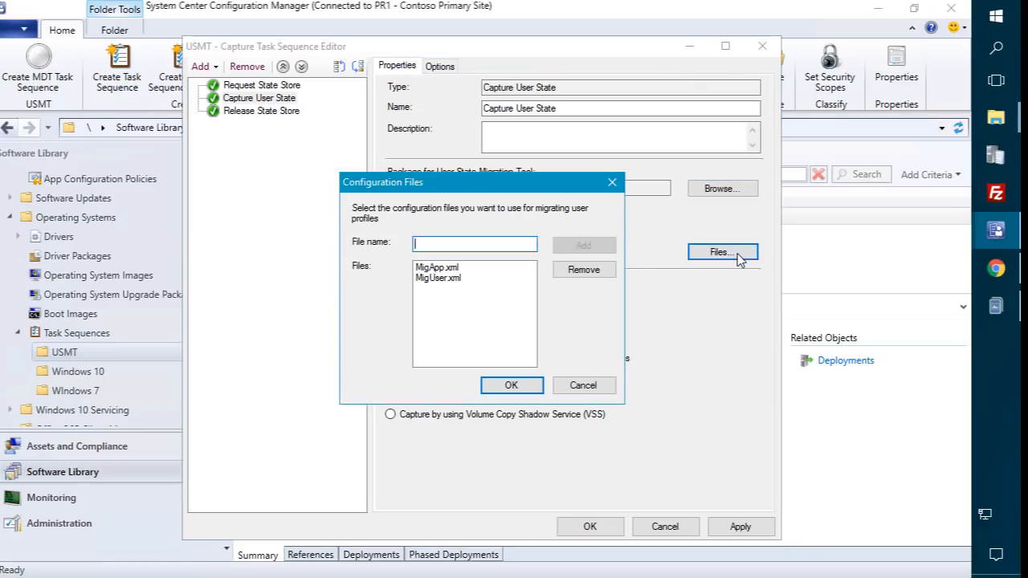
{"action": "type", "text": "Custom.xml"}
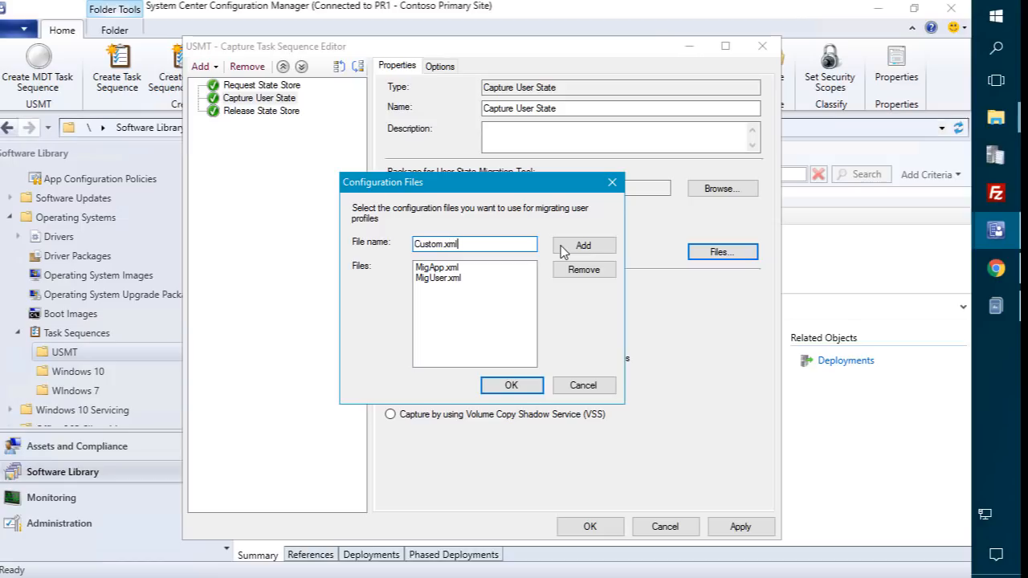
{"action": "left_click", "coordinate": [564, 249]}
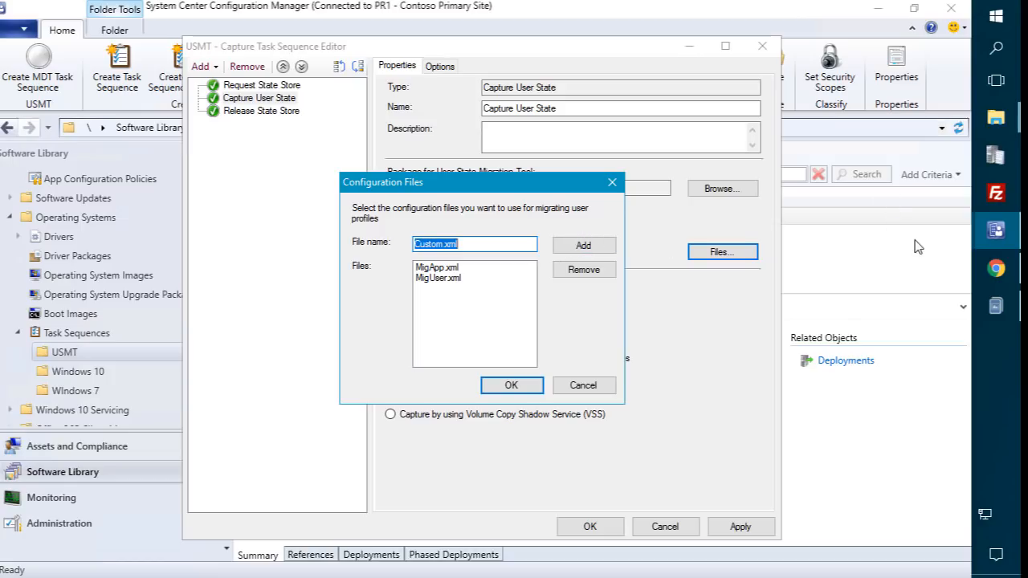
Step: Search the package source's amd64 folder for .xml files, check the exact name of the custom template and minimize the folder
{"action": "left_click", "coordinate": [995, 117]}
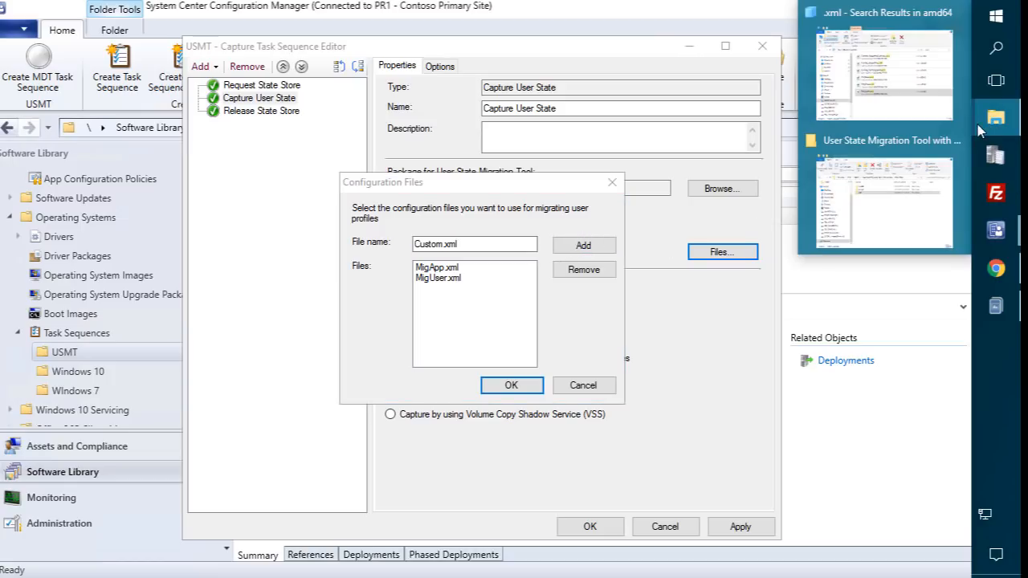
{"action": "left_click", "coordinate": [890, 211]}
{"action": "left_click", "coordinate": [438, 232]}
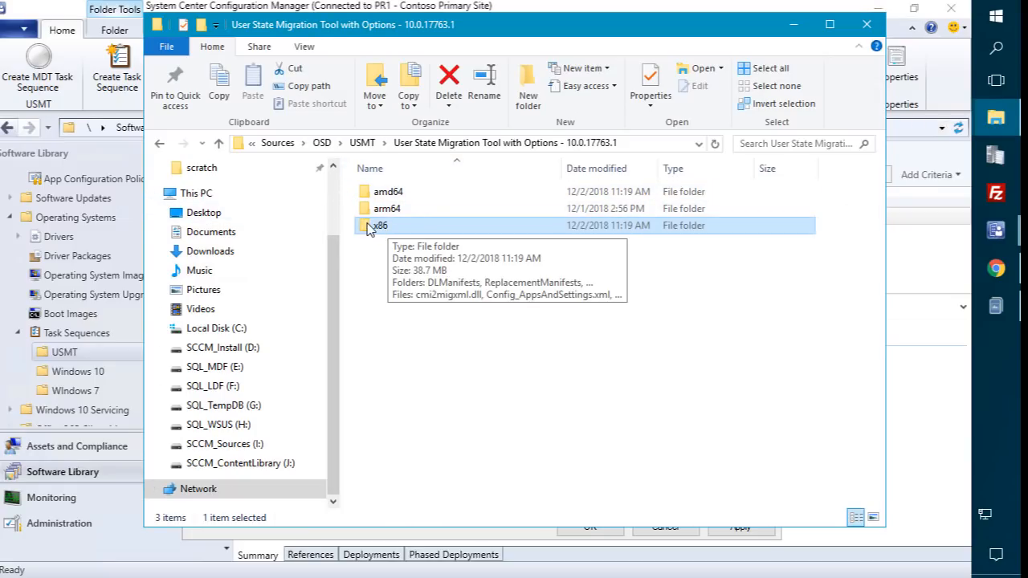
{"action": "double_click", "coordinate": [389, 192]}
{"action": "left_click", "coordinate": [766, 145]}
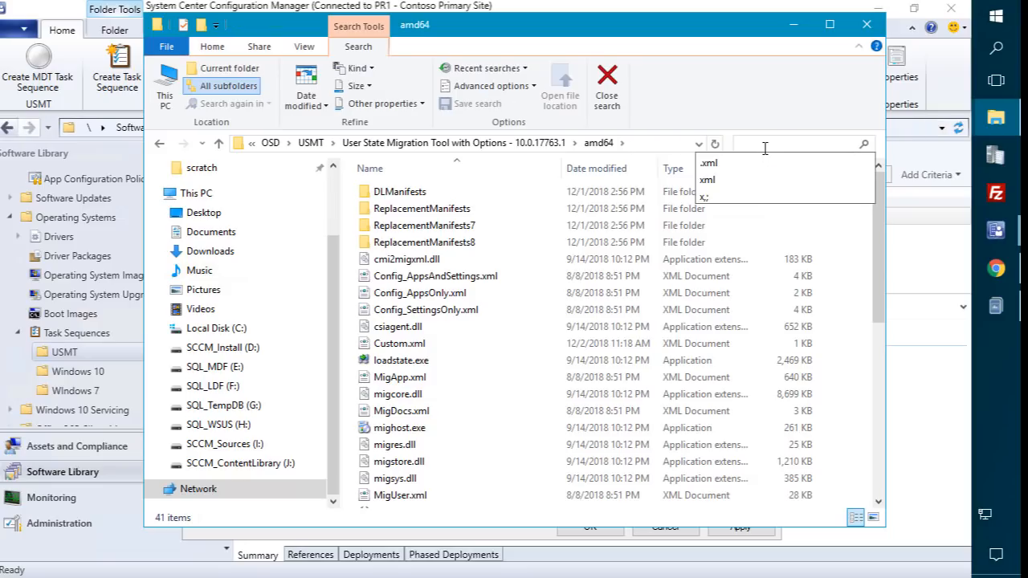
{"action": "type", "text": ".xml"}
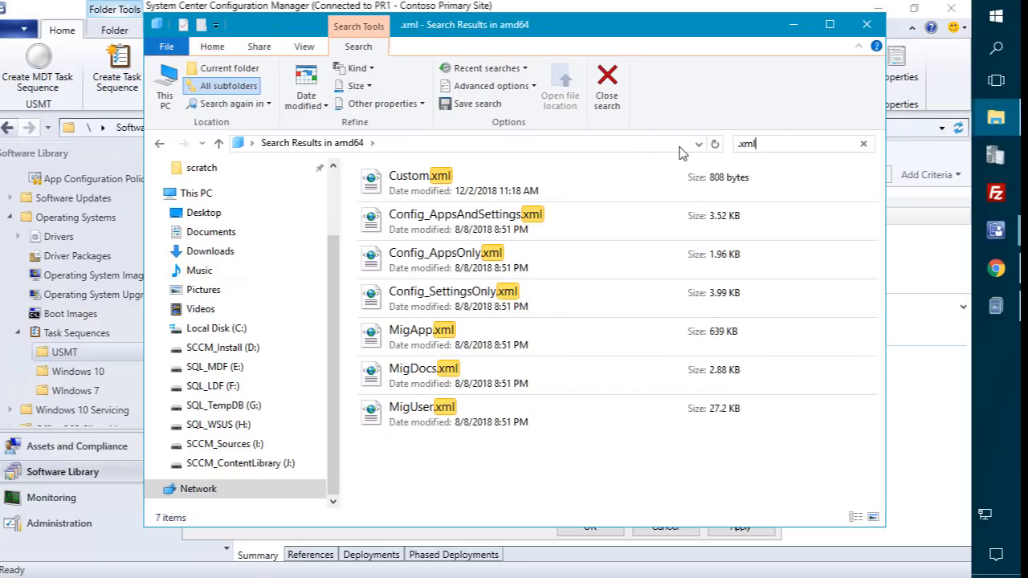
{"action": "left_click", "coordinate": [409, 187]}
{"action": "key", "text": "F2"}
{"action": "key", "text": "ctrl+a"}
{"action": "left_click", "coordinate": [794, 25]}
Step: Add Custom.xml to the Capture User State configuration files and save the USMT - Capture task sequence
{"action": "left_click", "coordinate": [494, 245]}
{"action": "left_click", "coordinate": [582, 247]}
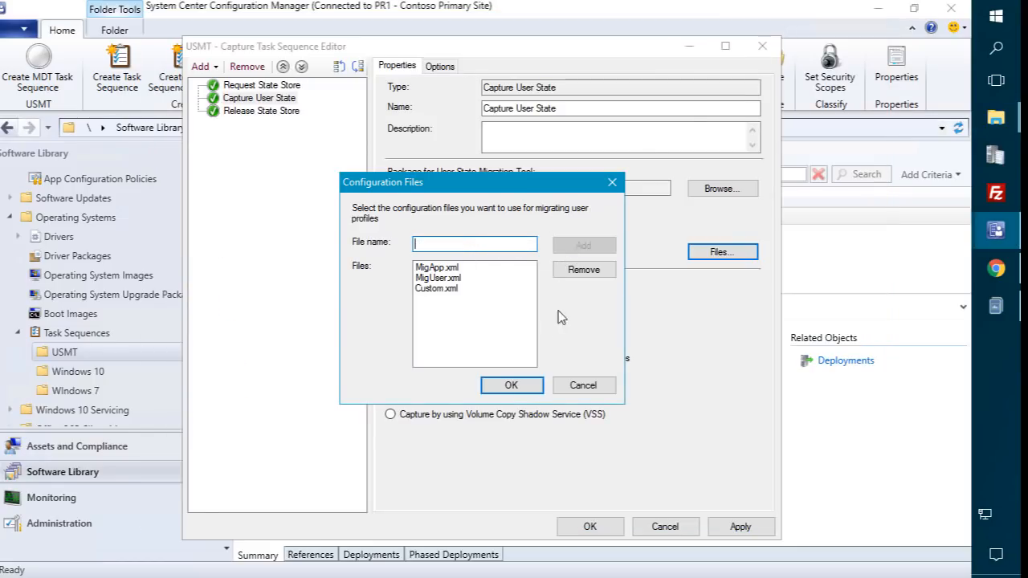
{"action": "left_click", "coordinate": [512, 387]}
{"action": "left_click", "coordinate": [740, 526]}
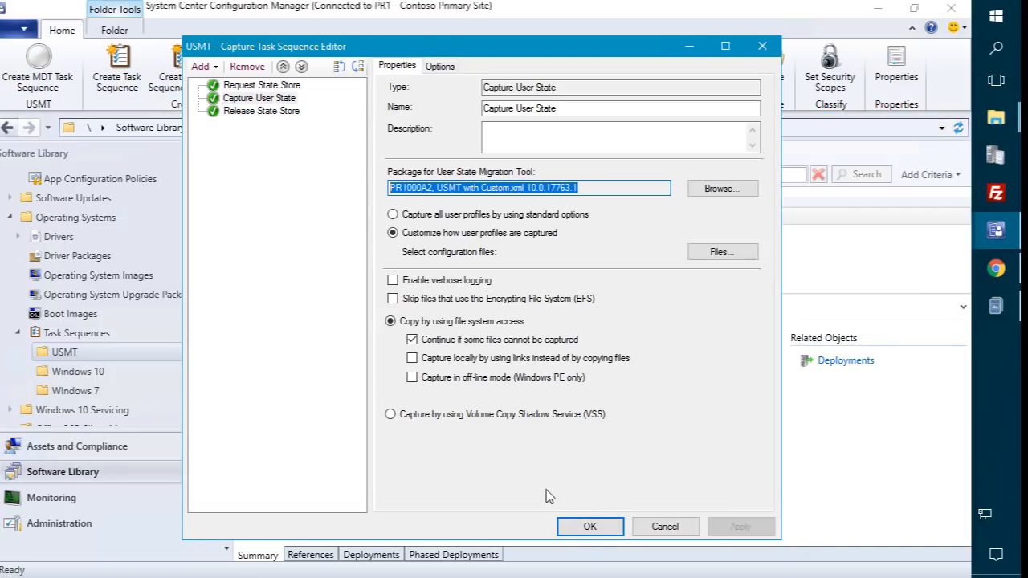
{"action": "left_click", "coordinate": [590, 526]}
Step: Edit the USMT - Restore task sequence and set the Restore User State step's package to USMT with Custom.xml 10.0.17763.1
{"action": "right_click", "coordinate": [329, 233]}
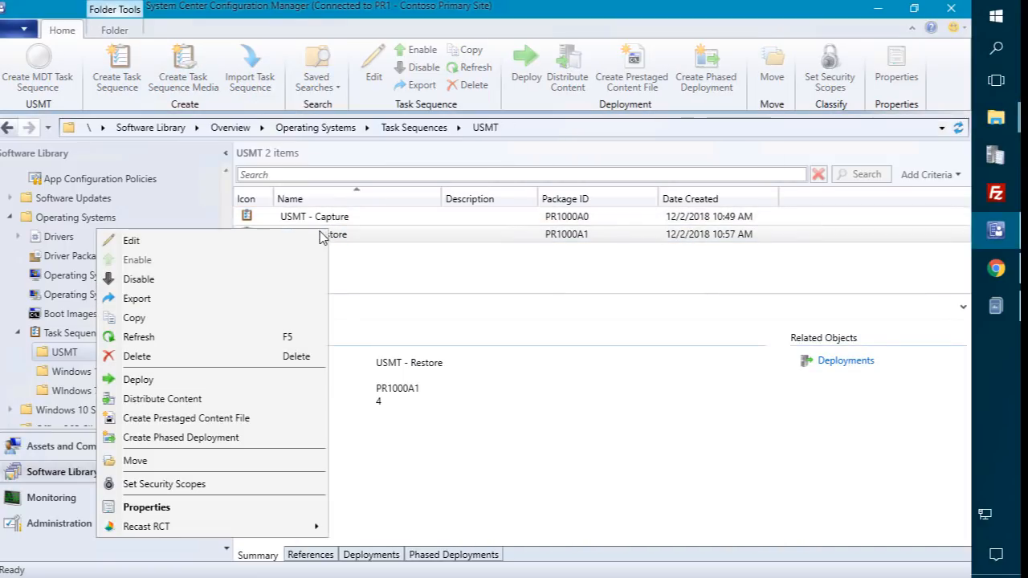
{"action": "left_click", "coordinate": [271, 240]}
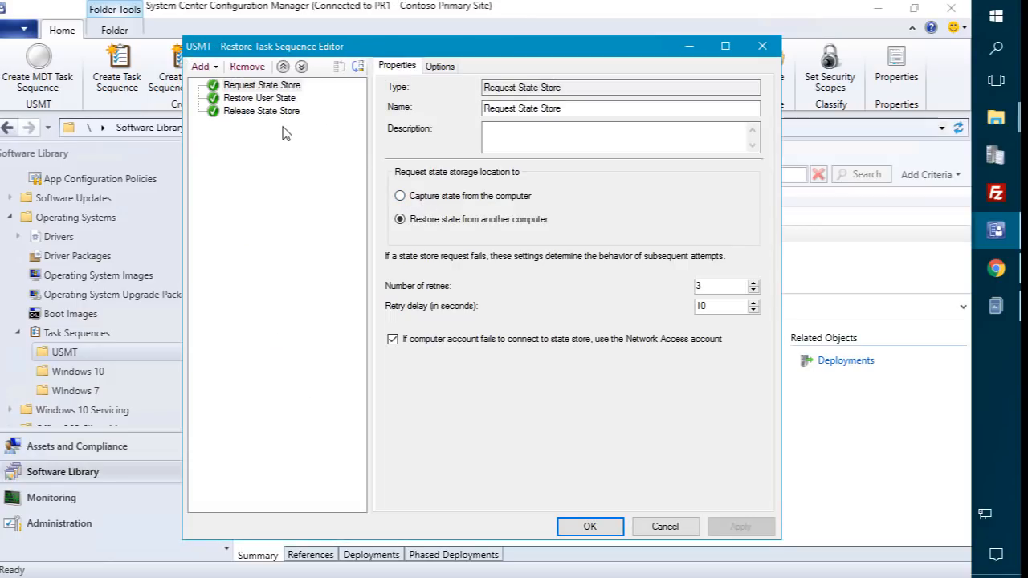
{"action": "left_click", "coordinate": [261, 111]}
{"action": "left_click", "coordinate": [259, 98]}
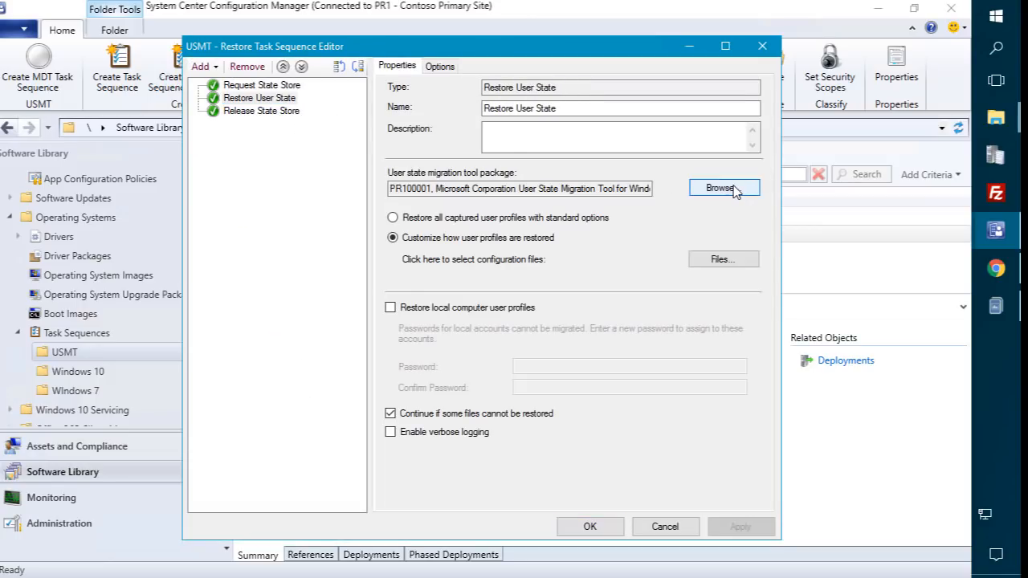
{"action": "left_click", "coordinate": [720, 188]}
{"action": "left_click", "coordinate": [408, 227]}
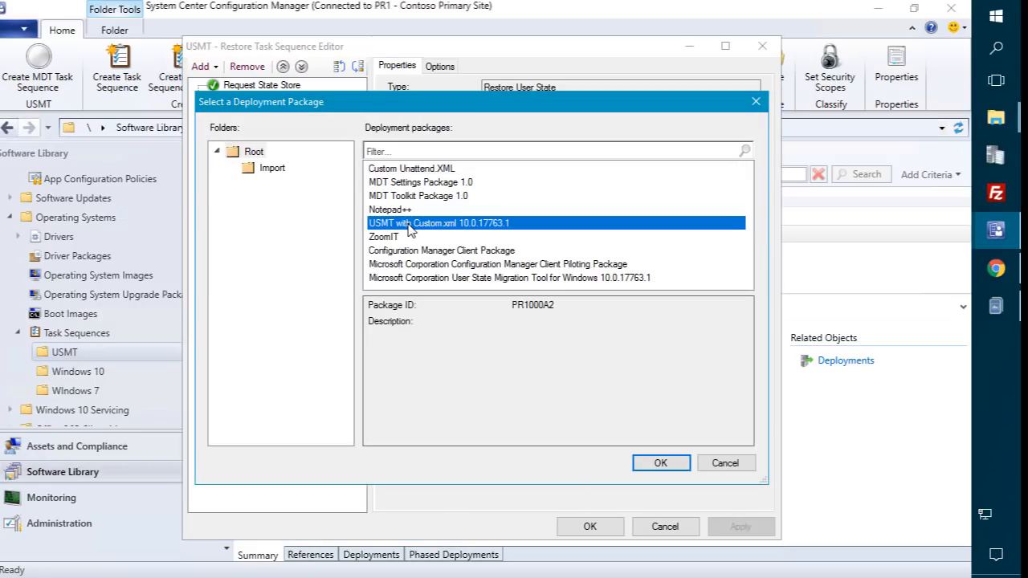
{"action": "left_click", "coordinate": [671, 463]}
Step: Add Custom.xml to the Restore User State configuration files and save the USMT - Restore task sequence
{"action": "left_click", "coordinate": [740, 262]}
{"action": "type", "text": "Custom.xml"}
{"action": "left_click", "coordinate": [583, 246]}
{"action": "left_click", "coordinate": [509, 386]}
{"action": "left_click", "coordinate": [591, 527]}
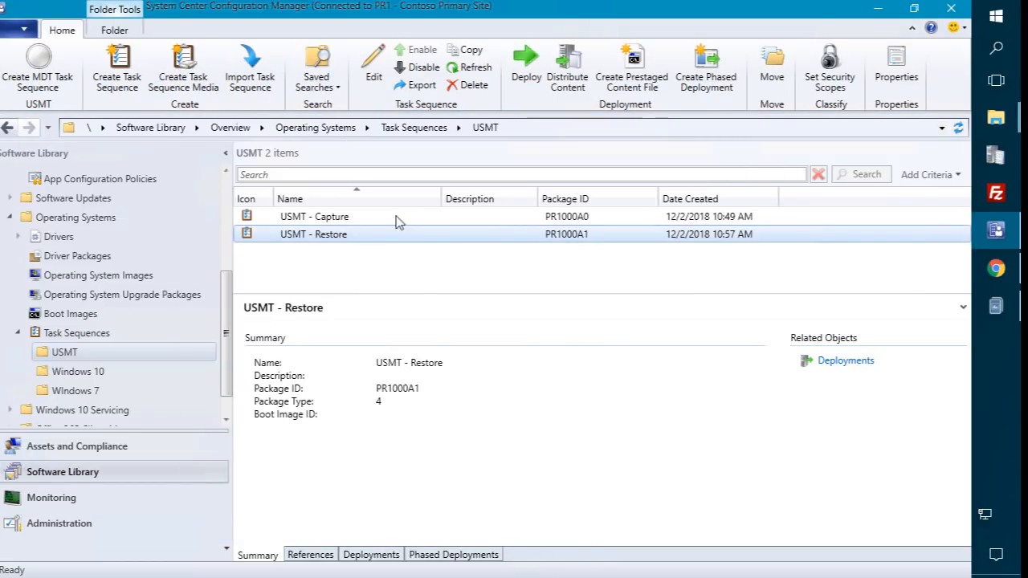
{"action": "left_click", "coordinate": [316, 217]}
{"action": "left_click", "coordinate": [131, 444]}
{"action": "left_click", "coordinate": [305, 235]}
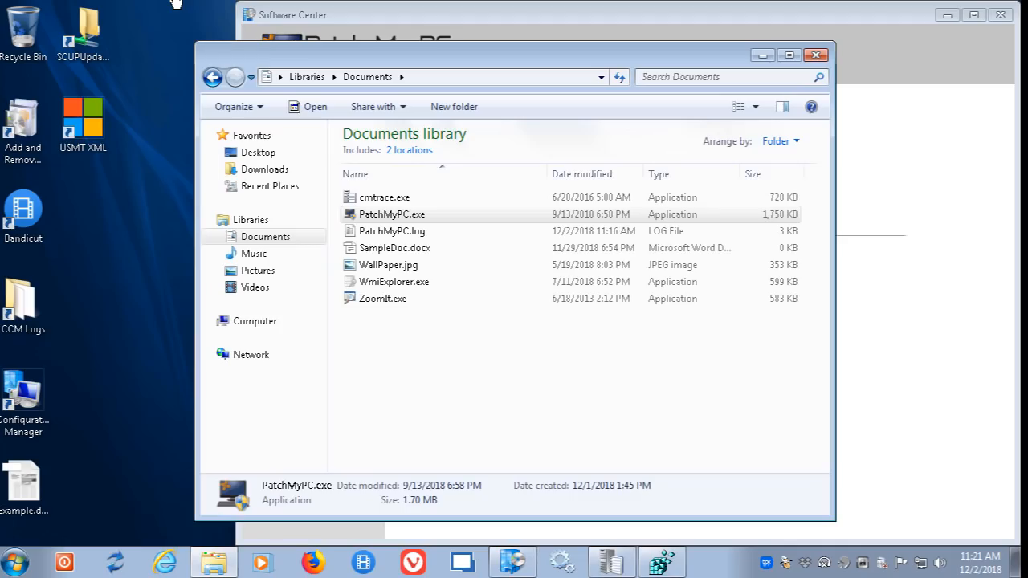
Step: Switch to the Windows 10 machine, run PatchMyPC.exe from Documents and view Patch My PC Updater's options
{"action": "left_click", "coordinate": [763, 56]}
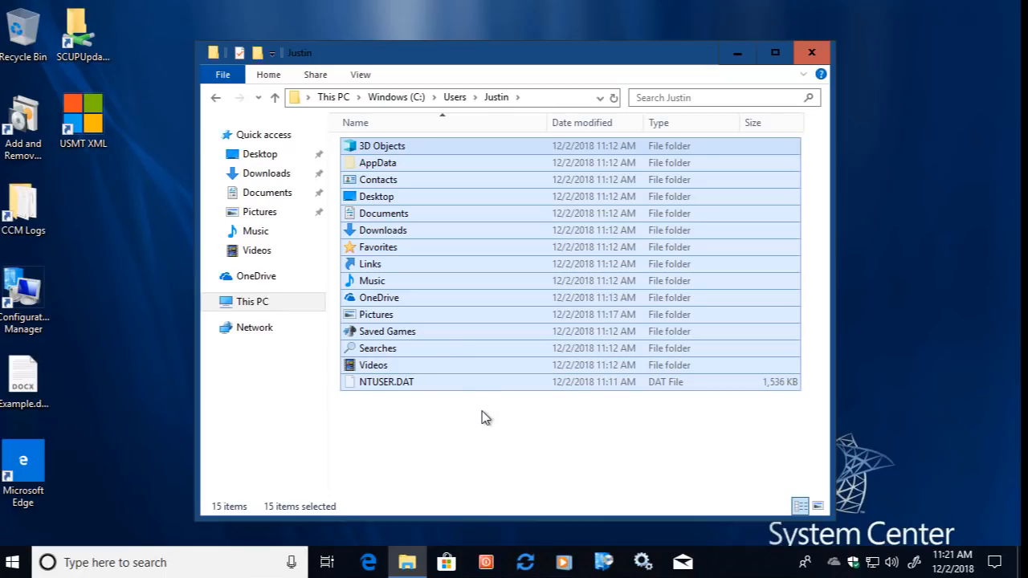
{"action": "left_click", "coordinate": [482, 426]}
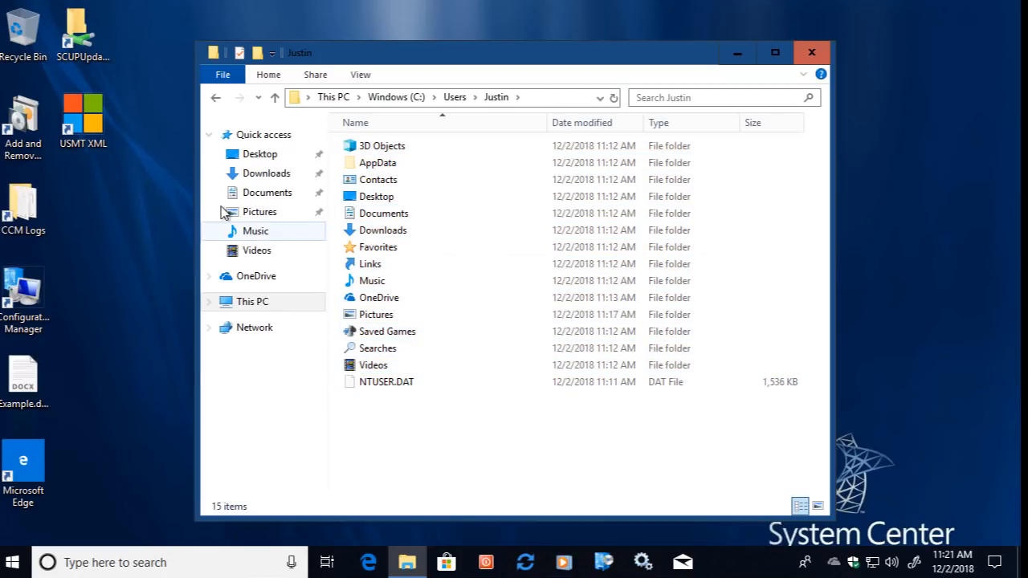
{"action": "left_click", "coordinate": [268, 194]}
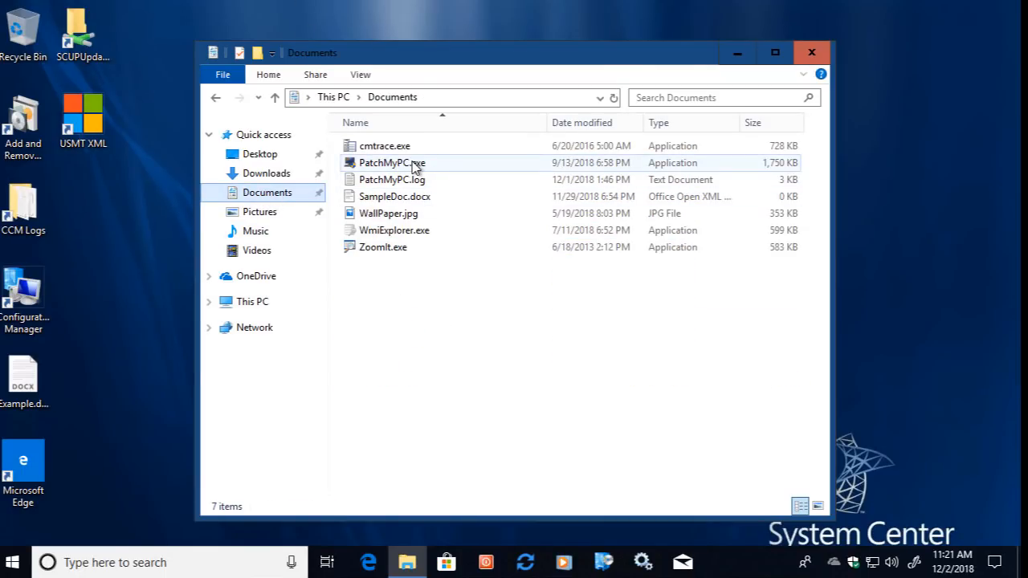
{"action": "double_click", "coordinate": [391, 162]}
{"action": "left_click", "coordinate": [420, 393]}
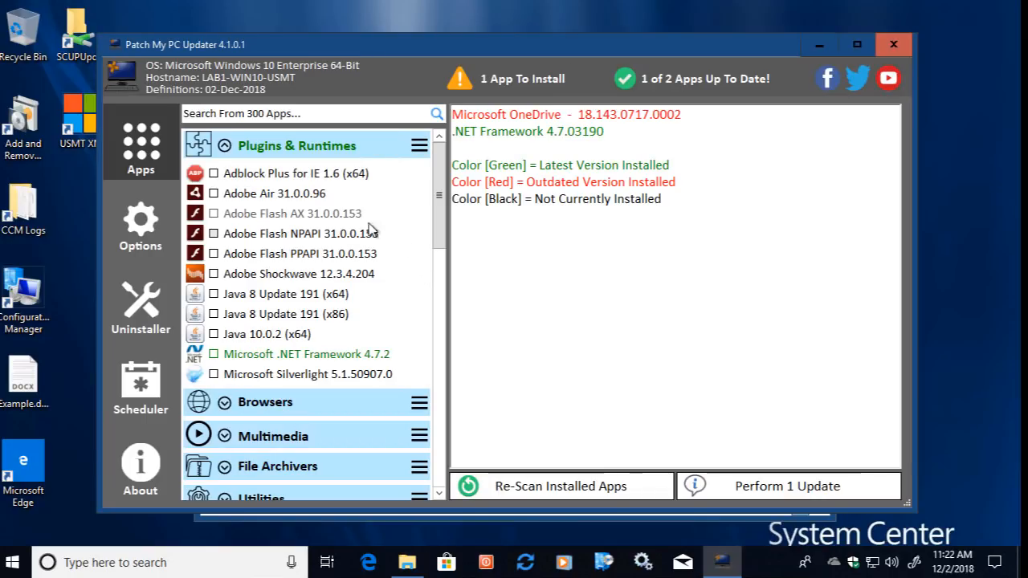
{"action": "left_click", "coordinate": [135, 240]}
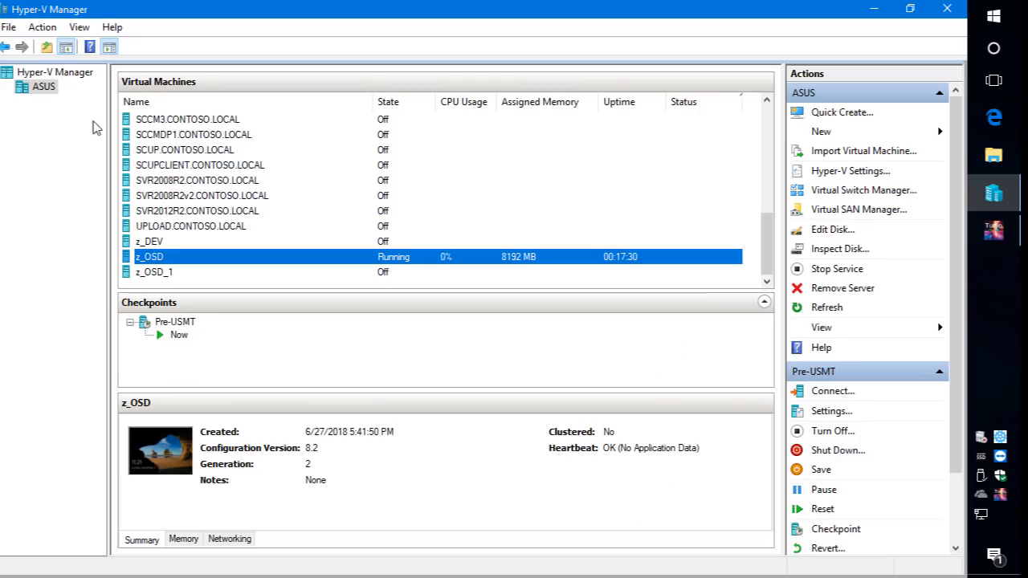
Step: Switch to Hyper-V Manager and apply the Pre-USMT checkpoint to the z_OSD virtual machine
{"action": "right_click", "coordinate": [168, 324]}
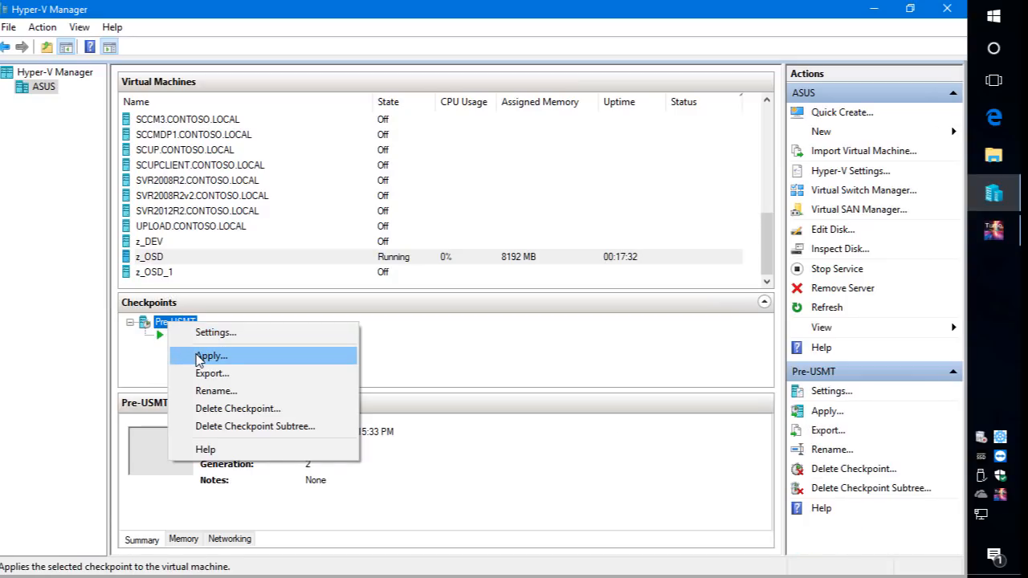
{"action": "left_click", "coordinate": [203, 356]}
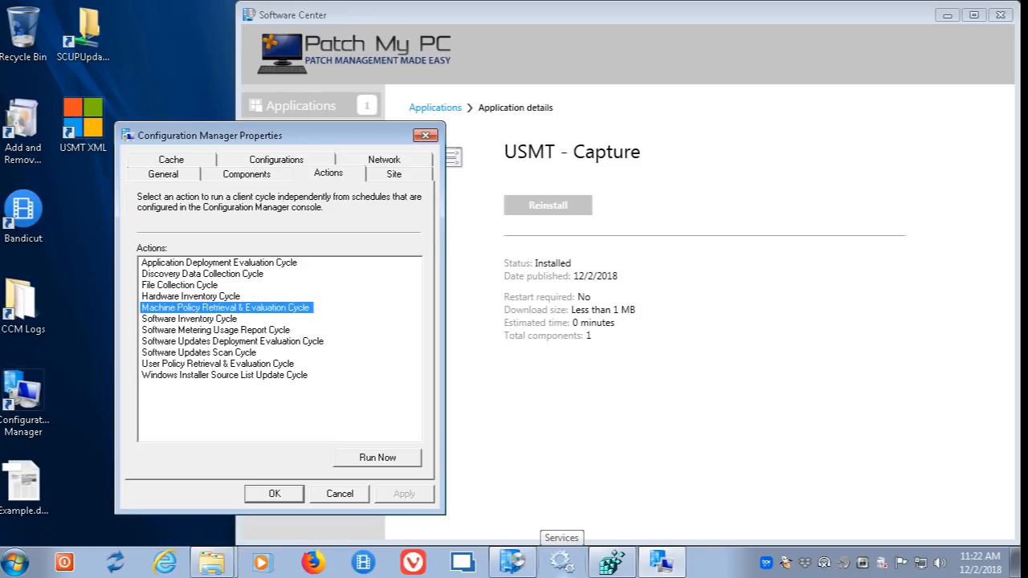
Step: Switch to Software Center on the Windows 7 machine and reinstall USMT - Capture from the applications list
{"action": "left_click", "coordinate": [598, 328]}
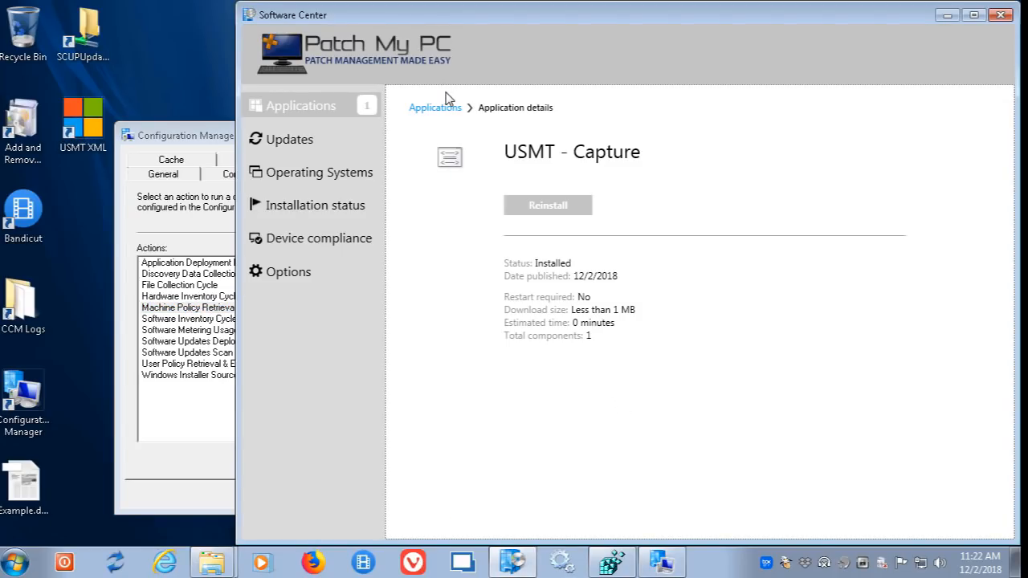
{"action": "left_click", "coordinate": [435, 112]}
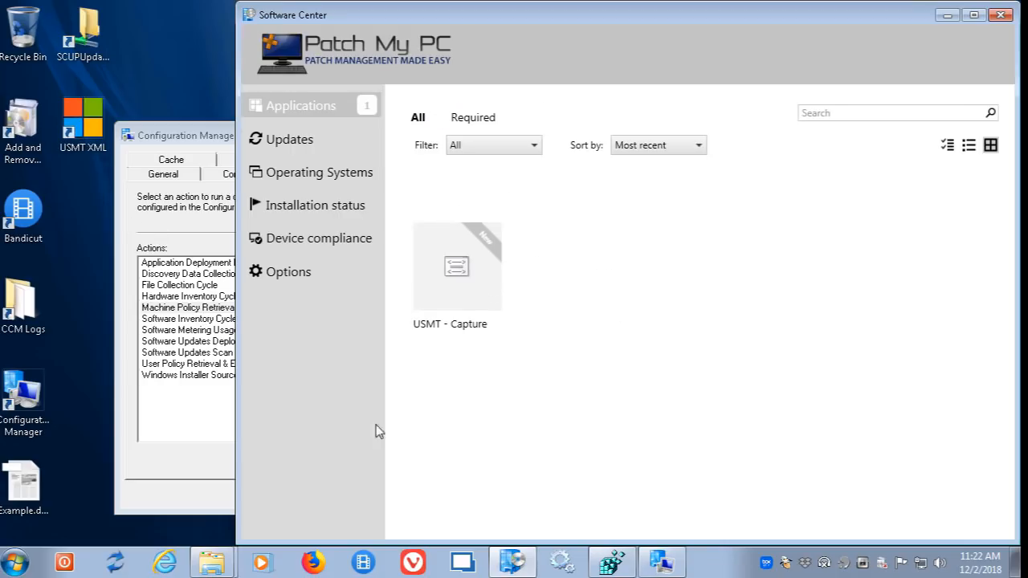
{"action": "left_click", "coordinate": [448, 287]}
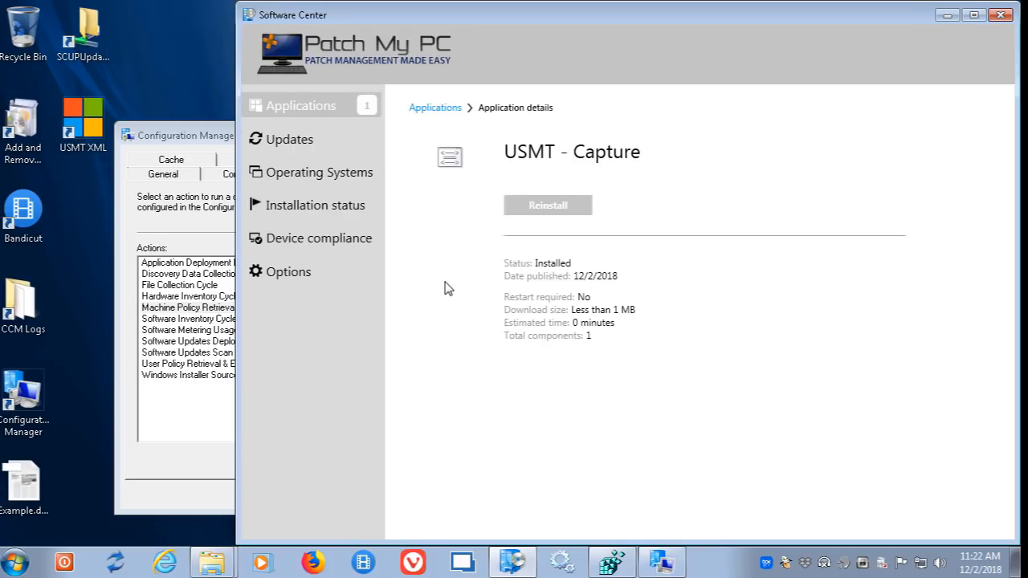
{"action": "left_click", "coordinate": [570, 211]}
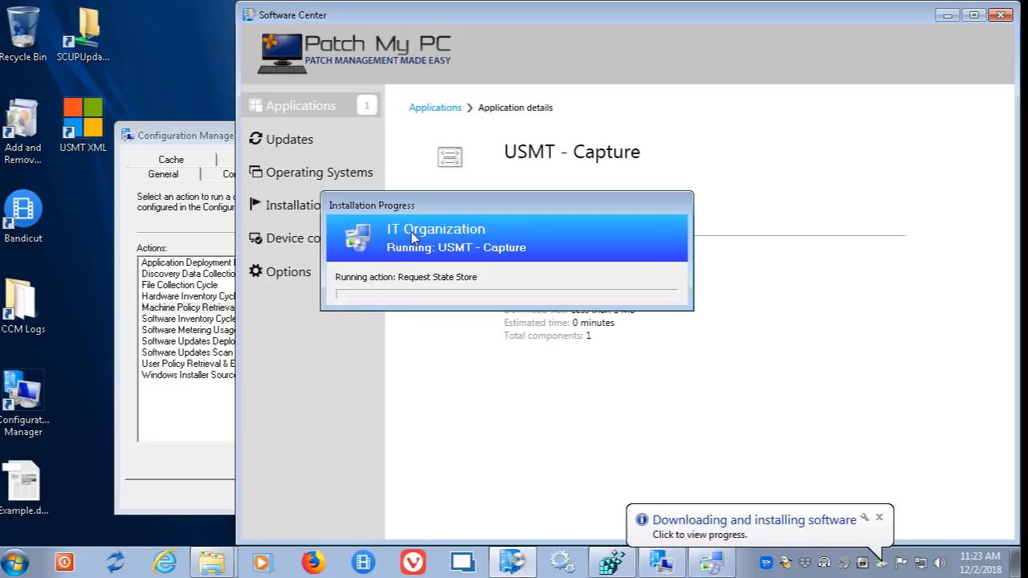
Step: Open smsts.log from the SMSTSLog folder in CCM Logs and widen the log viewer to follow the capture's progress
{"action": "double_click", "coordinate": [21, 309]}
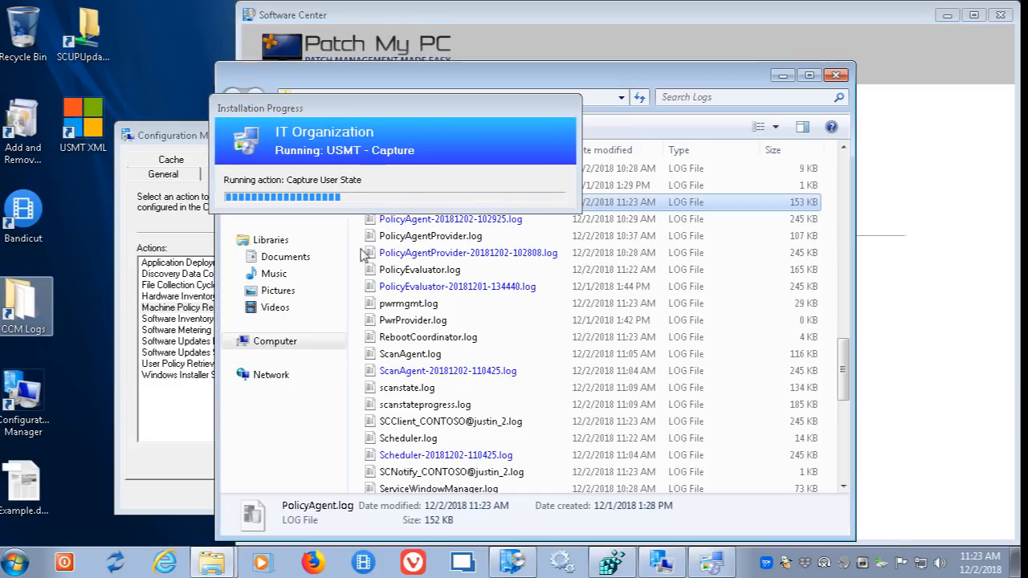
{"action": "left_click", "coordinate": [435, 235]}
{"action": "scroll", "coordinate": [435, 241], "scroll_direction": "up", "scroll_amount": 4}
{"action": "scroll", "coordinate": [434, 239], "scroll_direction": "up", "scroll_amount": 10}
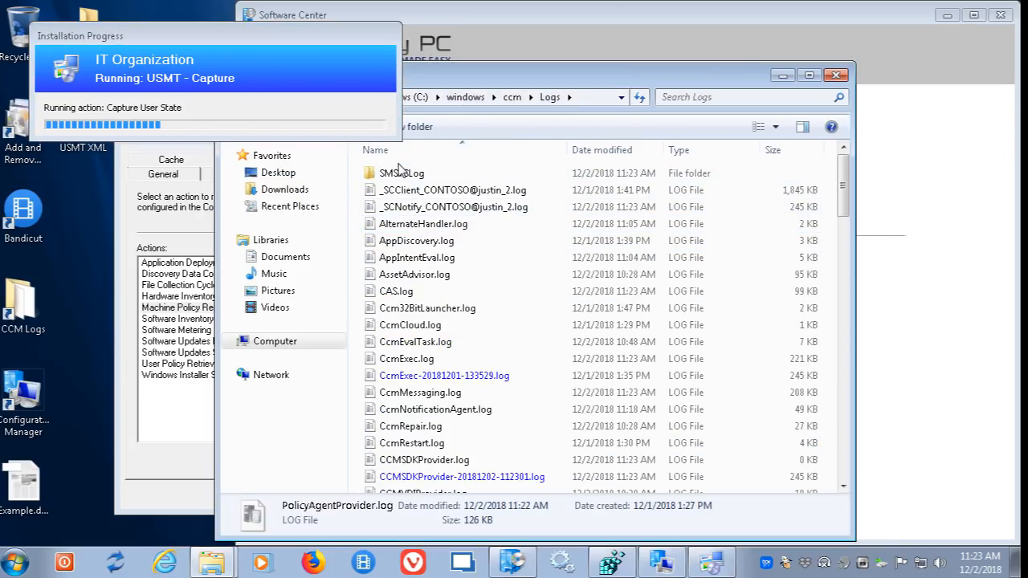
{"action": "double_click", "coordinate": [401, 170]}
{"action": "double_click", "coordinate": [410, 175]}
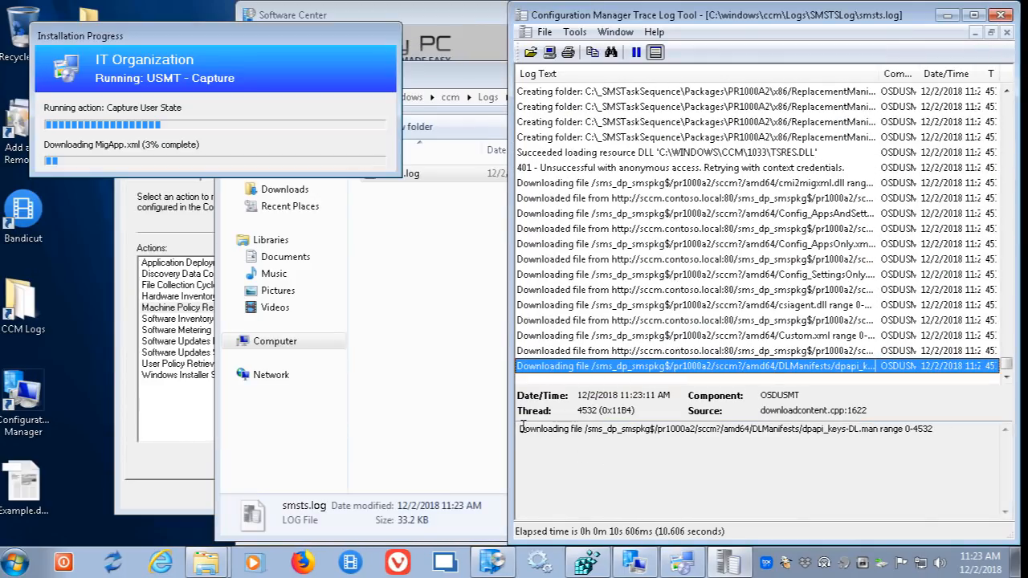
{"action": "left_click_drag", "start_coordinate": [507, 421], "coordinate": [394, 421]}
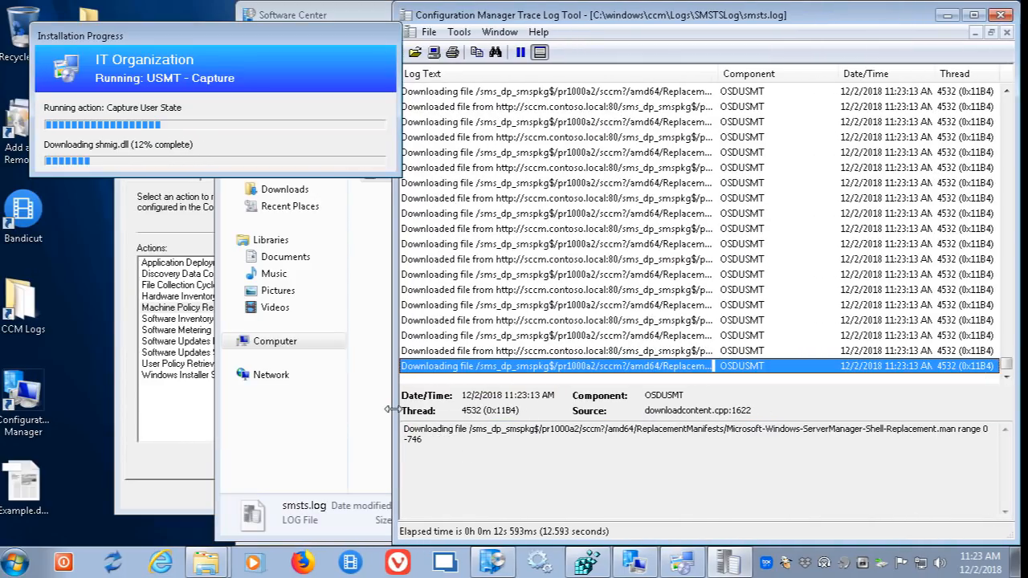
Step: Browse to C:\_SMSTaskSequence\Packages\PR1000A2\amd64, granting folder access, and check the downloaded USMT package for Custom.xml
{"action": "left_click", "coordinate": [283, 347]}
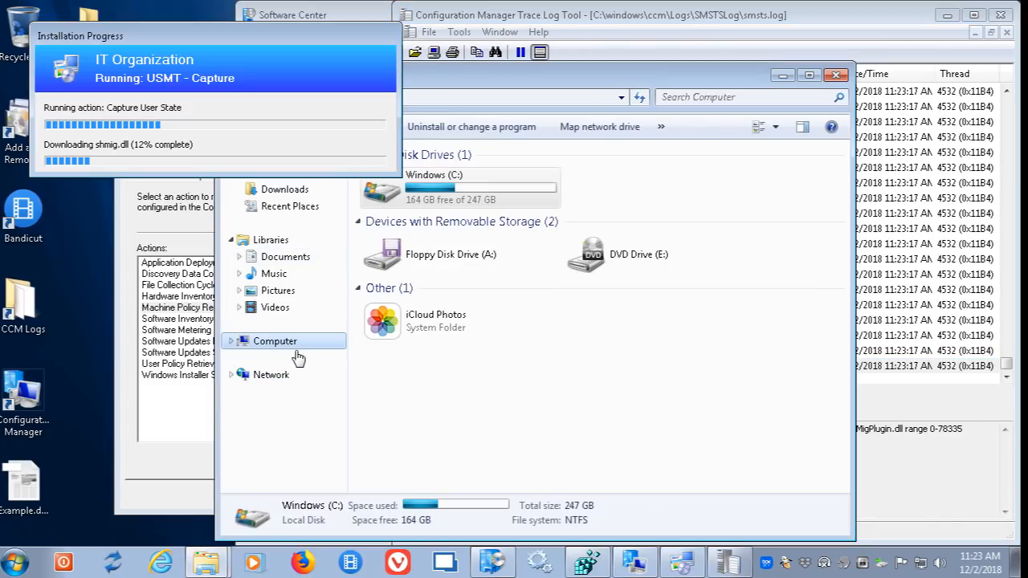
{"action": "double_click", "coordinate": [468, 184]}
{"action": "double_click", "coordinate": [430, 174]}
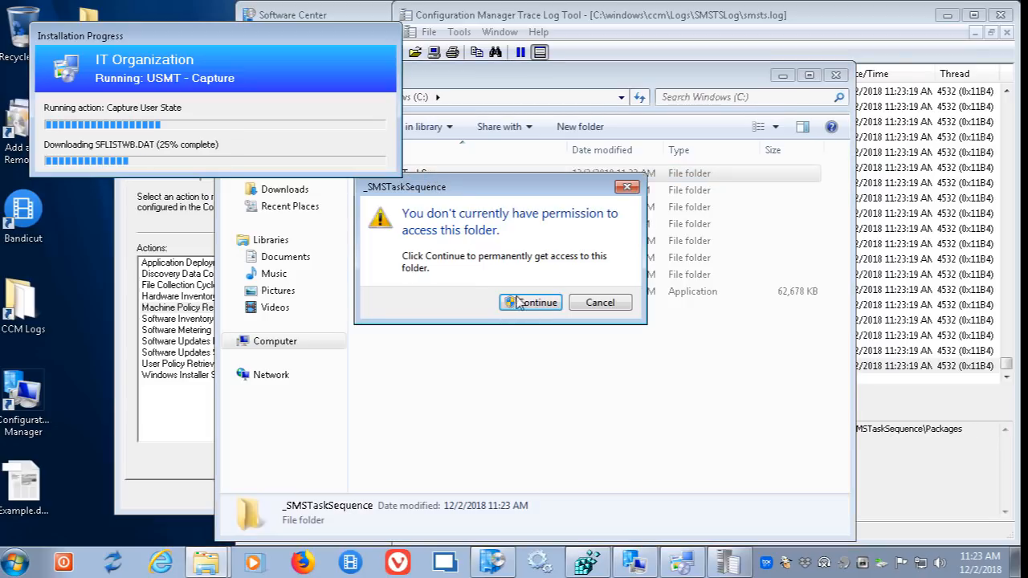
{"action": "left_click", "coordinate": [528, 427]}
{"action": "double_click", "coordinate": [410, 174]}
{"action": "left_click_drag", "start_coordinate": [486, 113], "coordinate": [326, 216]}
{"action": "double_click", "coordinate": [264, 279]}
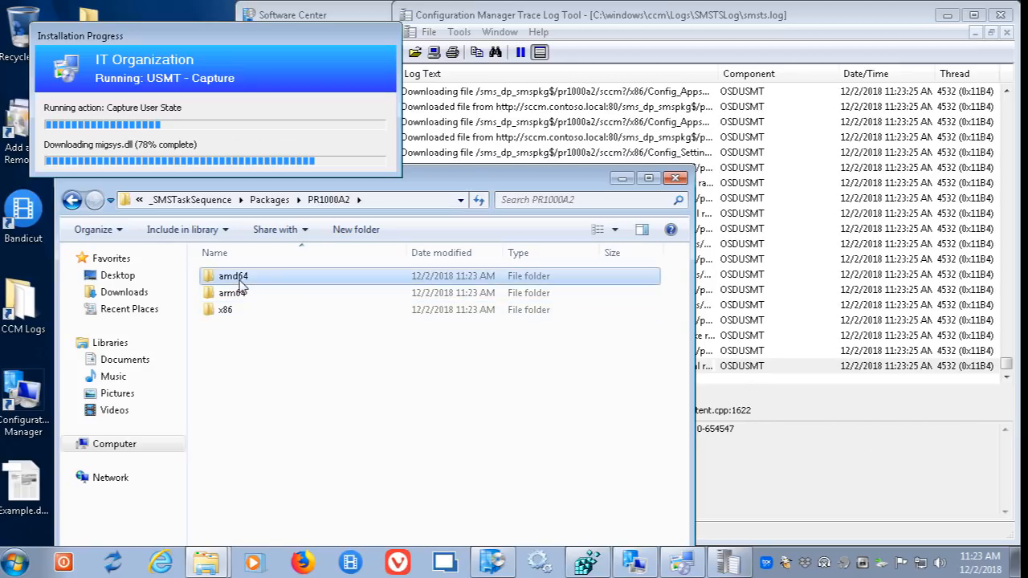
{"action": "double_click", "coordinate": [237, 281]}
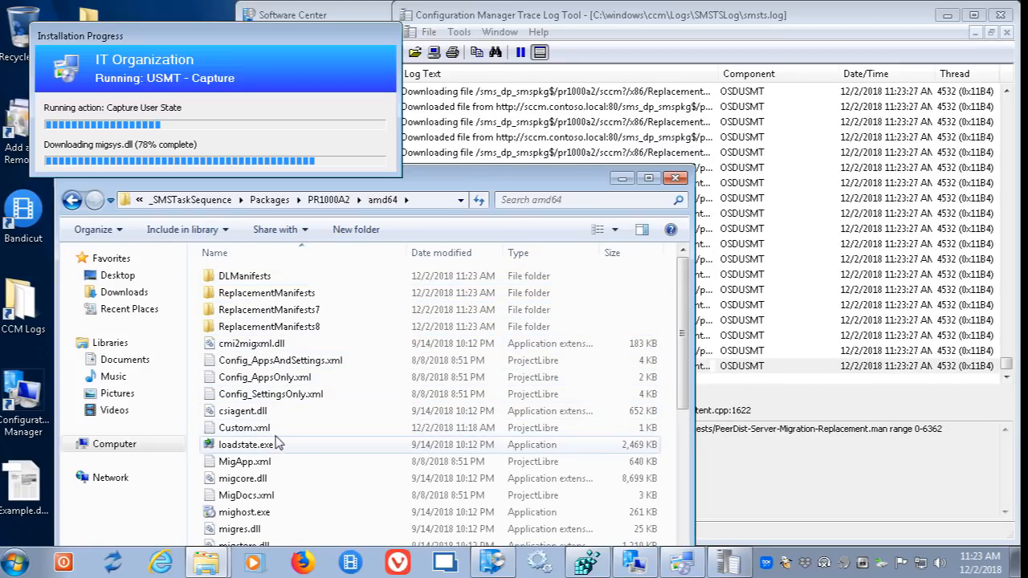
{"action": "left_click", "coordinate": [257, 430]}
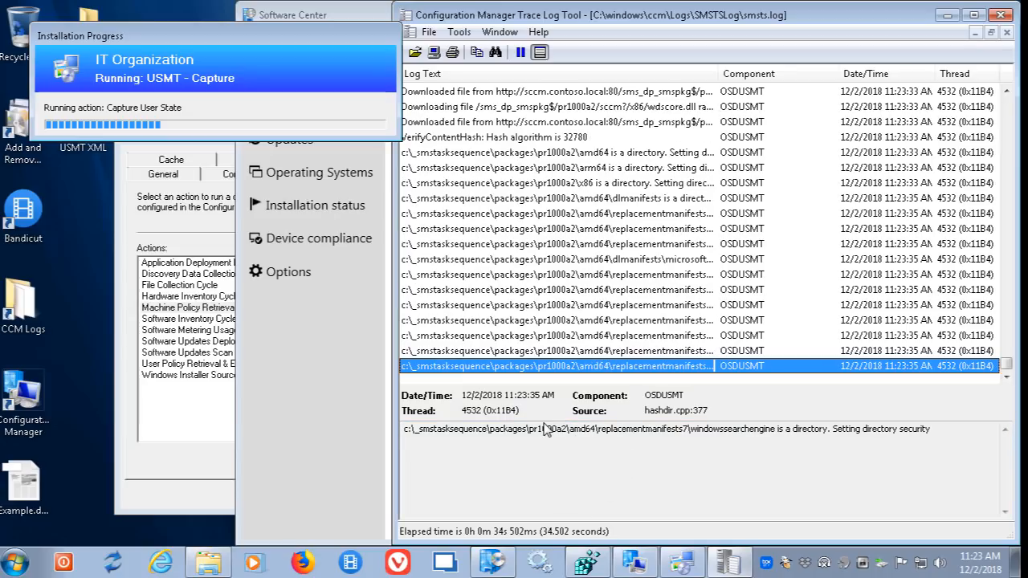
Step: Examine the executed USMT capture command line in smsts.log, marking scanstate.exe, MigApp.xml, Custom.xml and MigUser.xml
{"action": "mouse_move", "coordinate": [587, 562]}
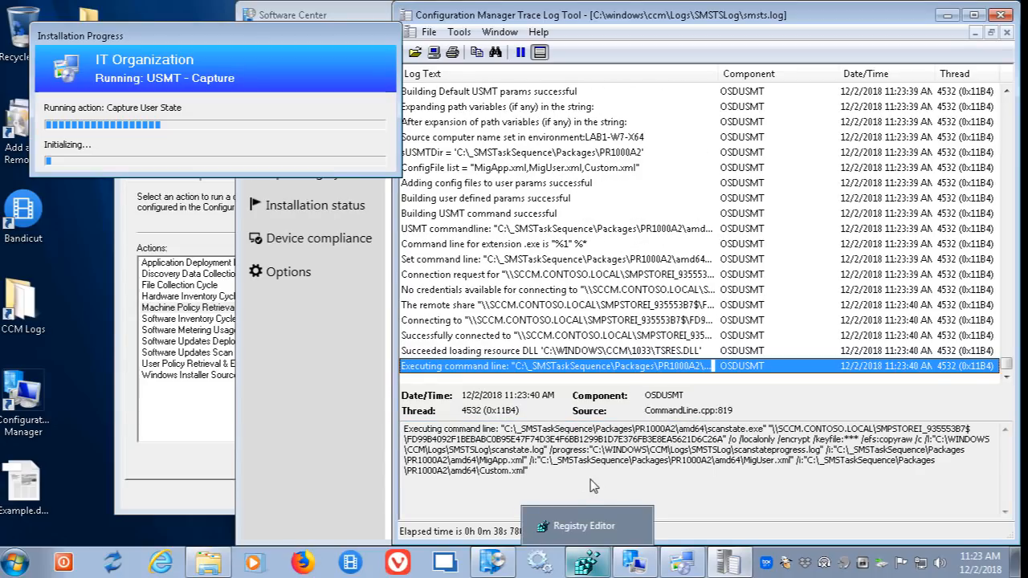
{"action": "left_click", "coordinate": [593, 478]}
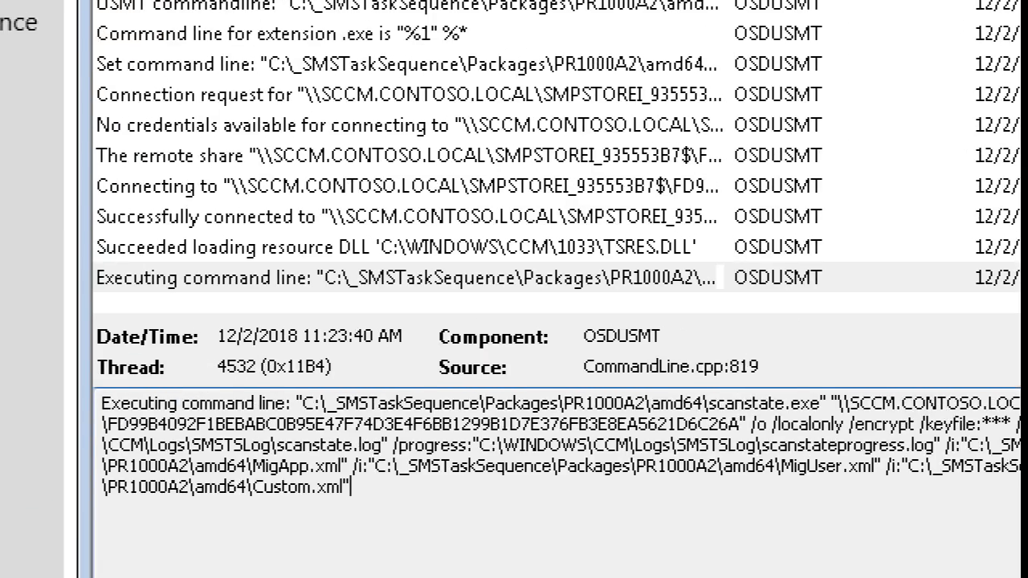
{"action": "mouse_move", "coordinate": [657, 394]}
{"action": "left_mouse_down"}
{"action": "mouse_move", "coordinate": [776, 402]}
{"action": "mouse_move", "coordinate": [791, 417]}
{"action": "left_mouse_up"}
{"action": "mouse_move", "coordinate": [328, 503]}
{"action": "left_mouse_down"}
{"action": "mouse_move", "coordinate": [184, 478]}
{"action": "mouse_move", "coordinate": [180, 442]}
{"action": "mouse_move", "coordinate": [203, 456]}
{"action": "left_mouse_up"}
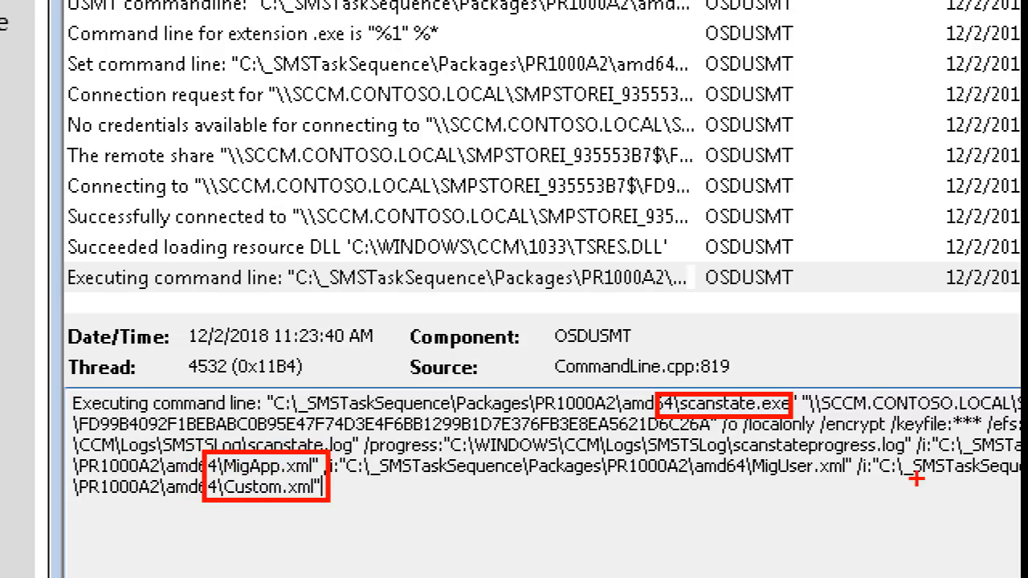
{"action": "left_click_drag", "start_coordinate": [739, 456], "coordinate": [864, 487]}
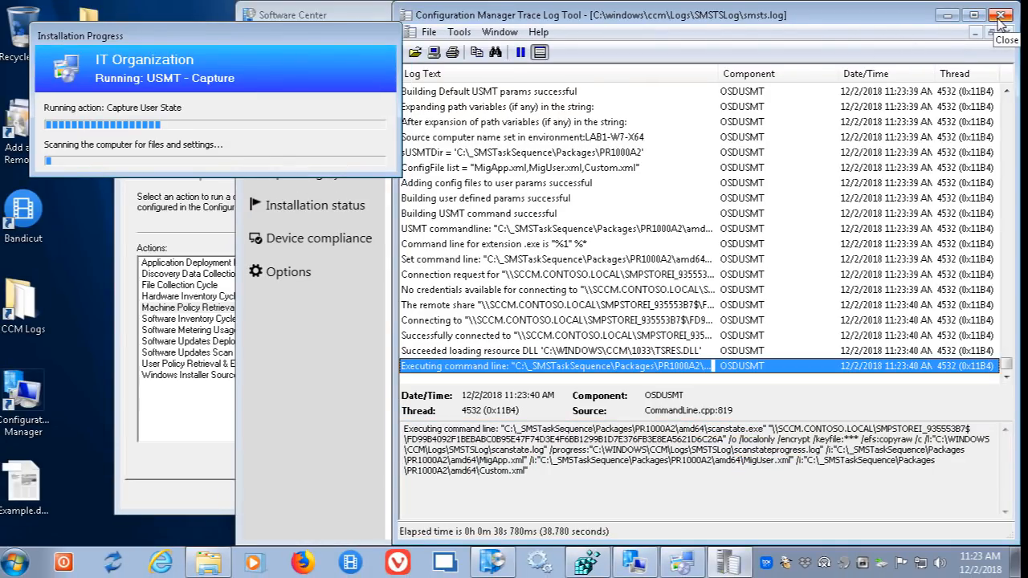
Step: View the source computer's Documents library during the capture, and bring Software Center to the front
{"action": "left_click", "coordinate": [219, 566]}
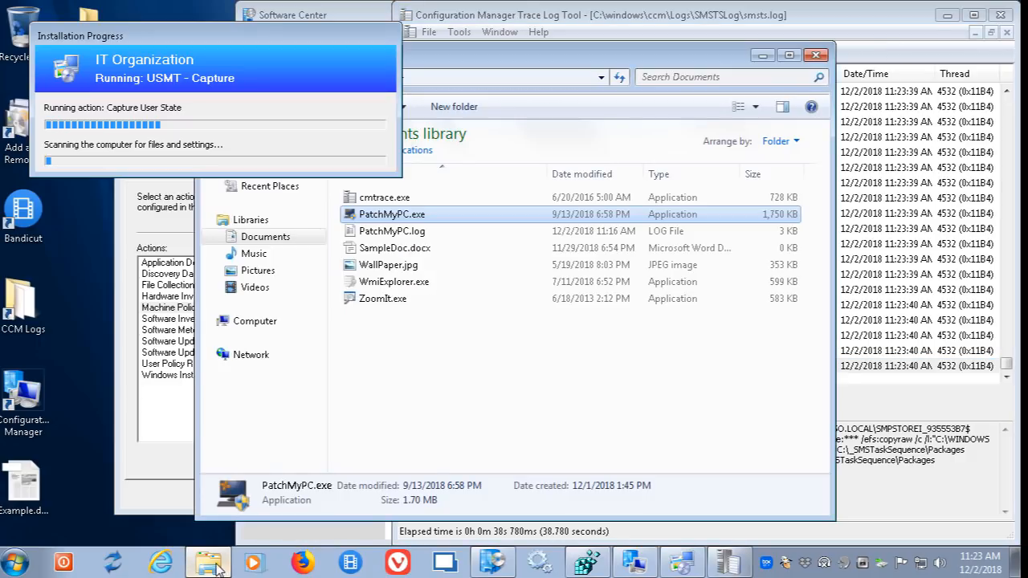
{"action": "left_click_drag", "start_coordinate": [505, 69], "coordinate": [460, 120]}
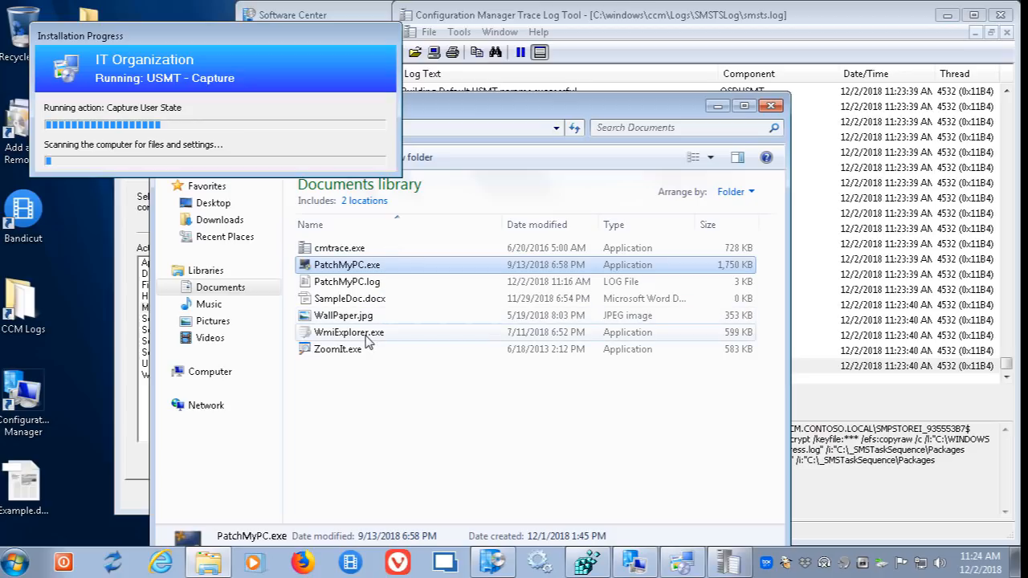
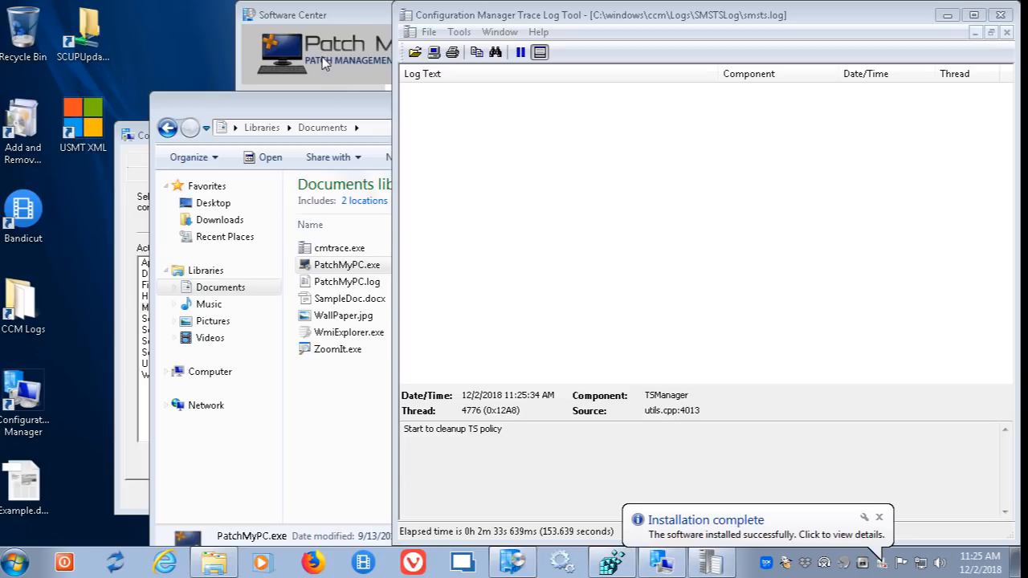
{"action": "left_click", "coordinate": [325, 64]}
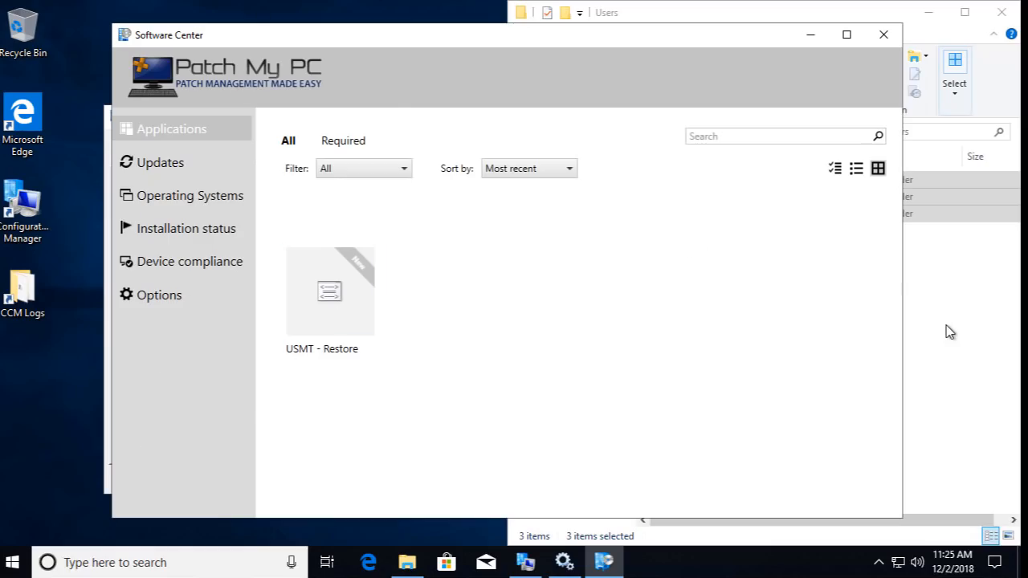
Step: Show the C:\Users folder on the Windows 10 computer and launch Registry Editor with regedit
{"action": "left_click", "coordinate": [861, 16]}
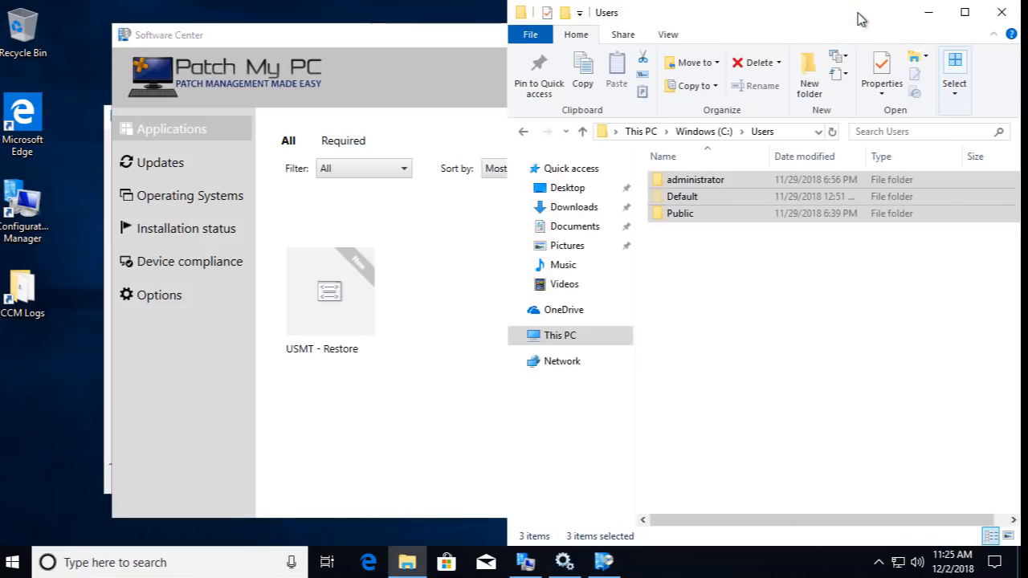
{"action": "left_click", "coordinate": [15, 564]}
{"action": "type", "text": "re"}
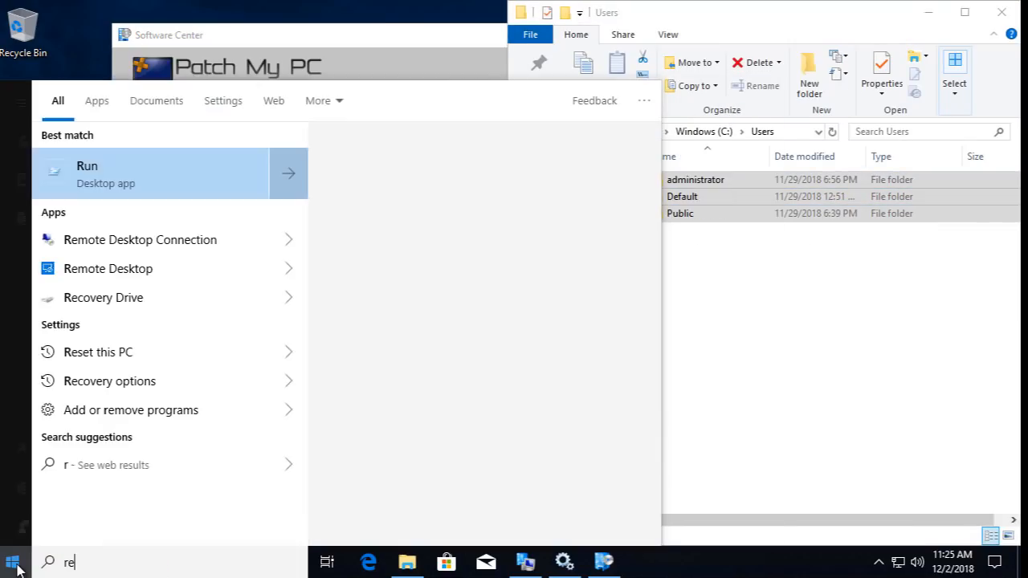
{"action": "type", "text": "gedit"}
{"action": "key", "text": "Return"}
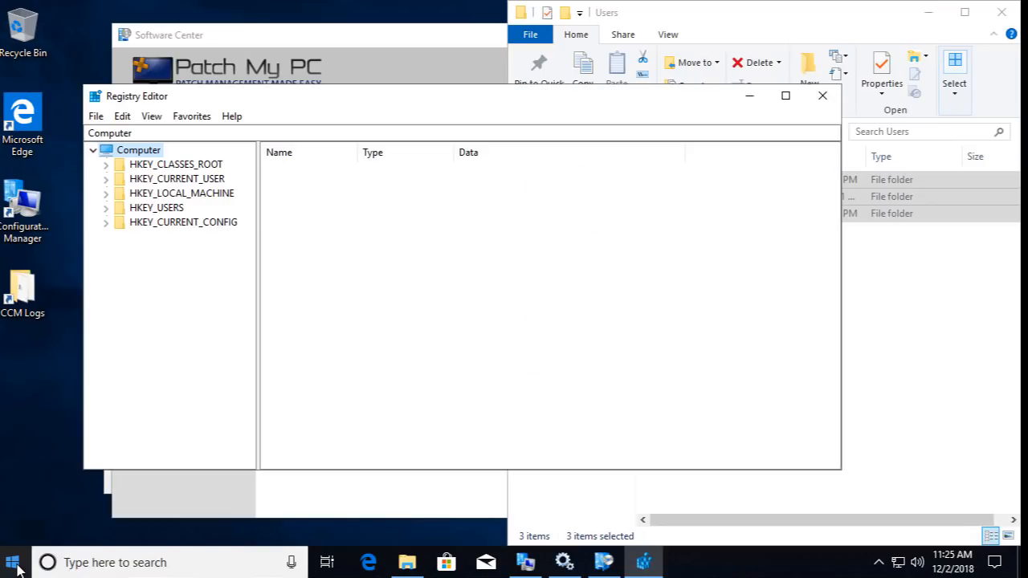
Step: Expand HKEY_LOCAL_MACHINE\SOFTWARE in the registry to view its subkeys before the restore
{"action": "key", "text": "Down"}
{"action": "key", "text": "Down"}
{"action": "key", "text": "Down"}
{"action": "key", "text": "Right"}
{"action": "key", "text": "Down"}
{"action": "key", "text": "Down"}
{"action": "key", "text": "Down"}
{"action": "key", "text": "Down"}
{"action": "key", "text": "Down"}
{"action": "key", "text": "Down"}
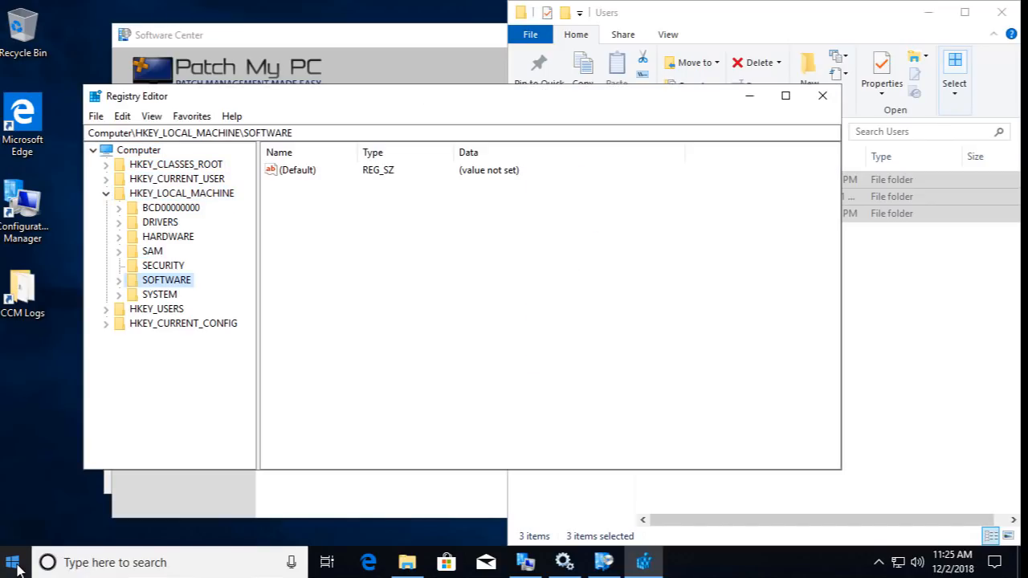
{"action": "key", "text": "Right"}
{"action": "key", "text": "Down"}
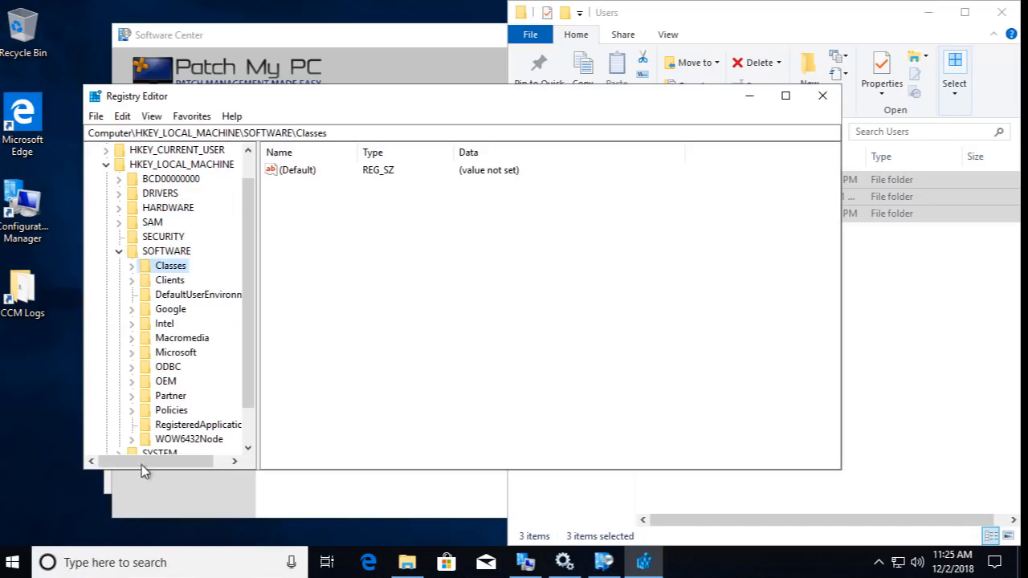
Step: Start installing the USMT - Restore task sequence from Software Center
{"action": "left_click", "coordinate": [279, 77]}
{"action": "left_click", "coordinate": [328, 299]}
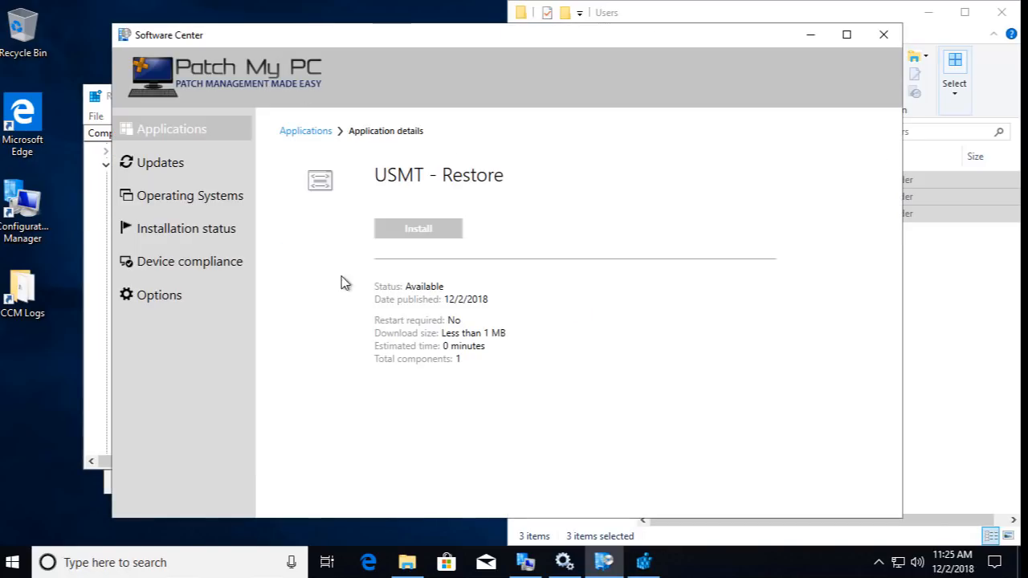
{"action": "left_click", "coordinate": [400, 231]}
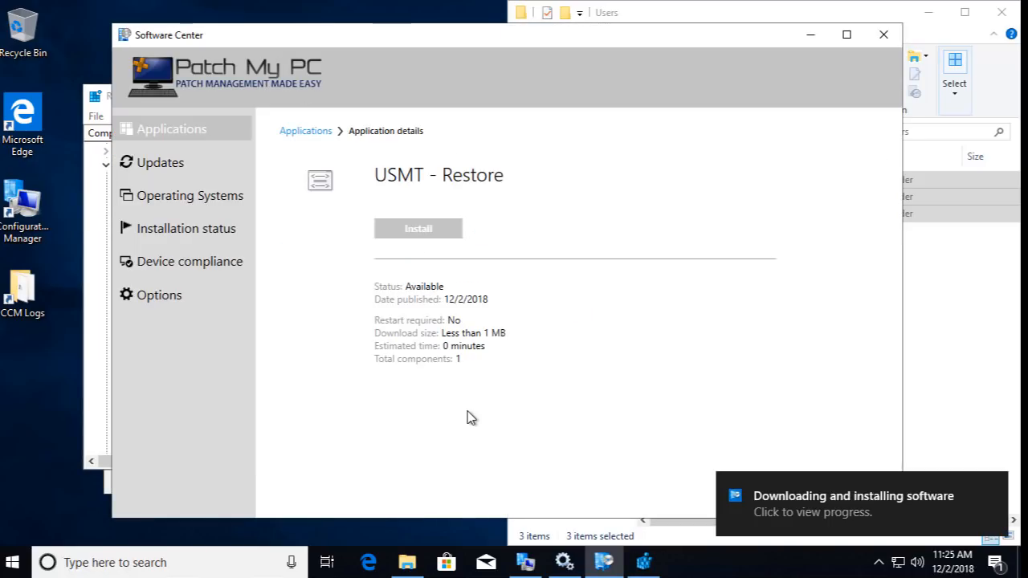
Step: Open smsts.log from the SMSTSLog folder in the CCM logs and dock the log viewer to the right half of the screen
{"action": "double_click", "coordinate": [23, 293]}
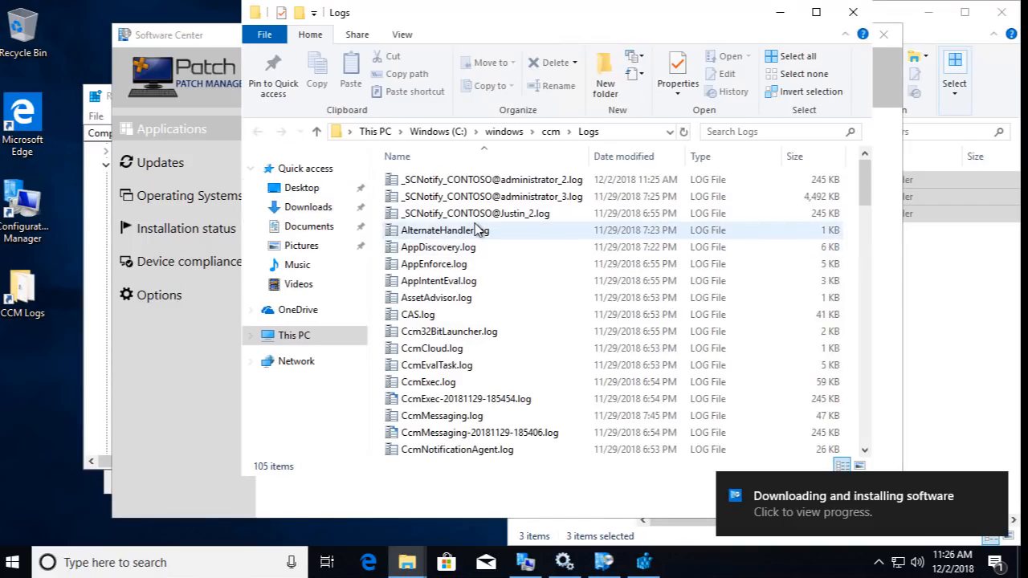
{"action": "left_click", "coordinate": [605, 563]}
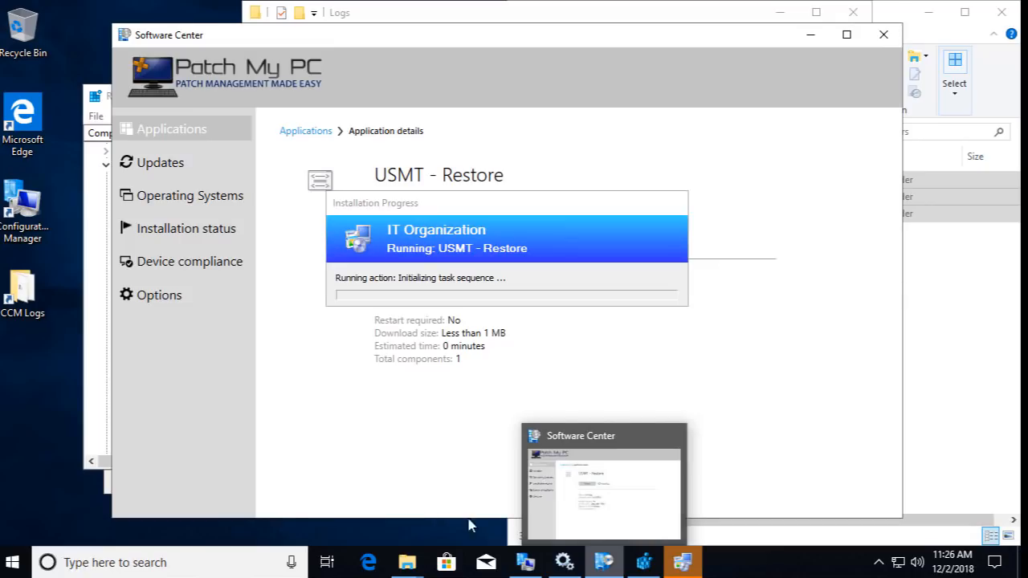
{"action": "mouse_move", "coordinate": [407, 562]}
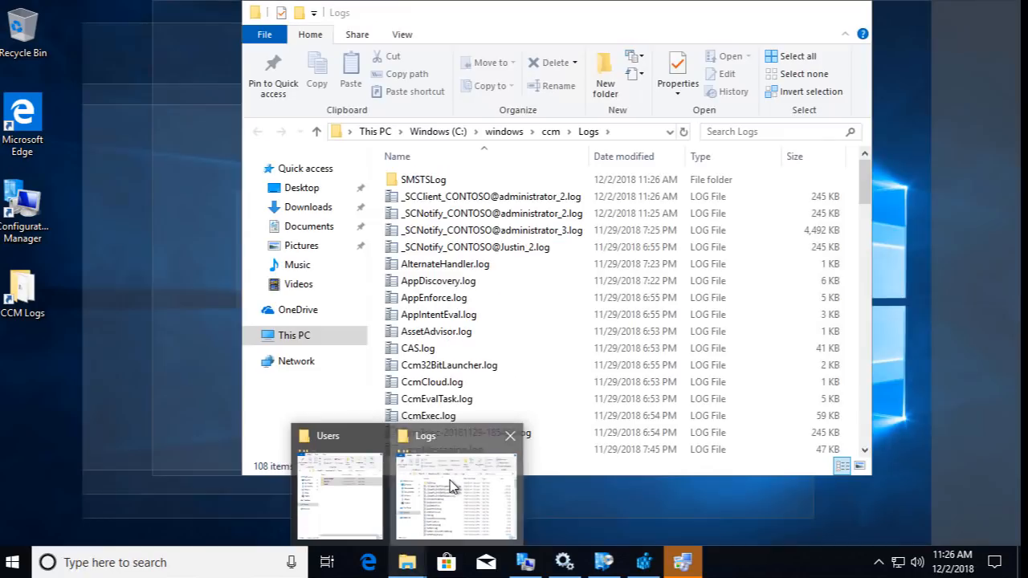
{"action": "left_click", "coordinate": [468, 450]}
{"action": "double_click", "coordinate": [434, 177]}
{"action": "double_click", "coordinate": [433, 181]}
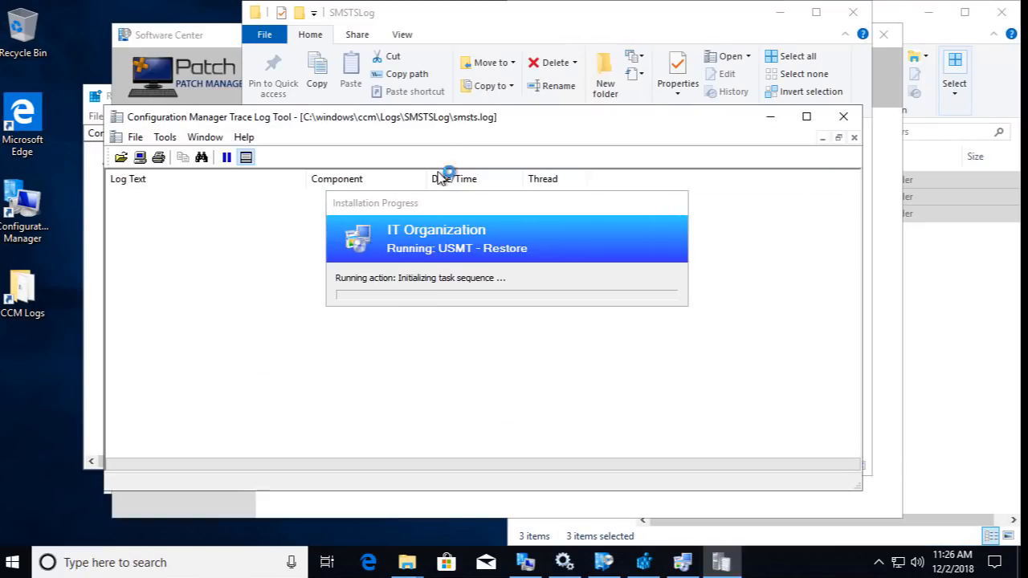
{"action": "key", "text": "super+Right"}
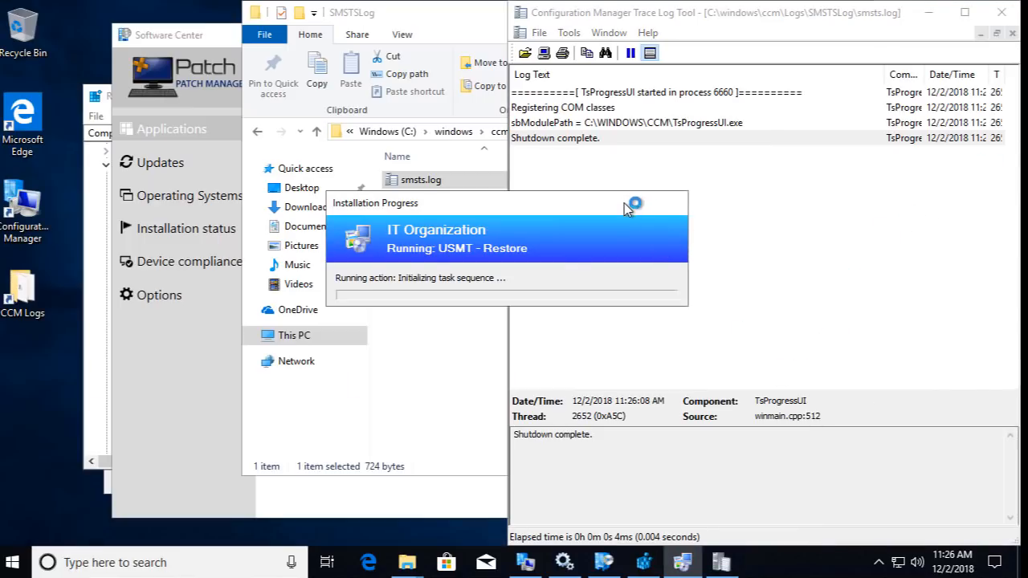
Step: Move the Installation Progress window clear of the log and examine the loadstate.exe command line with its MigUser.xml, MigApp.xml and Custom.xml files
{"action": "left_click_drag", "start_coordinate": [624, 203], "coordinate": [338, 70]}
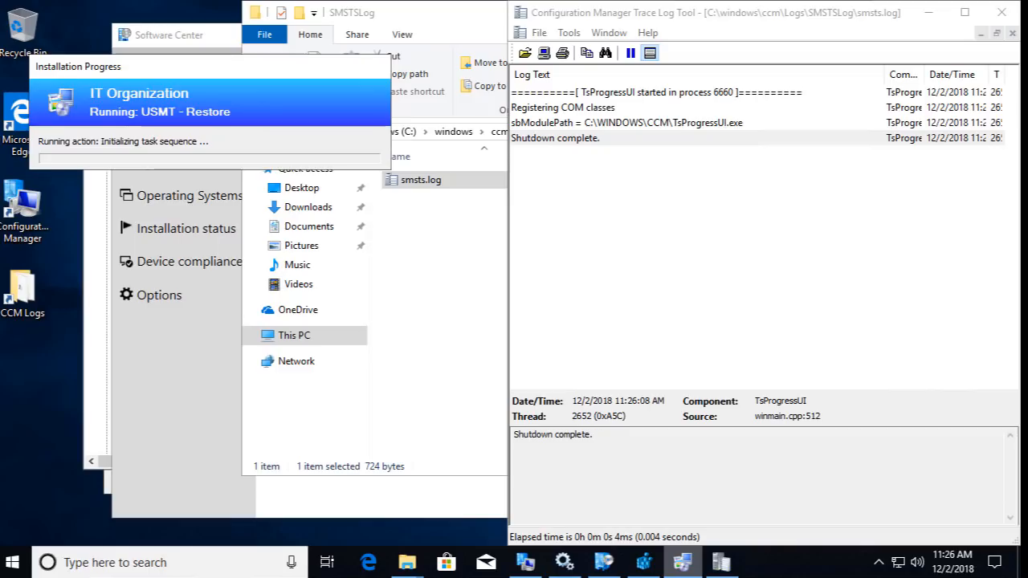
{"action": "mouse_move", "coordinate": [683, 563]}
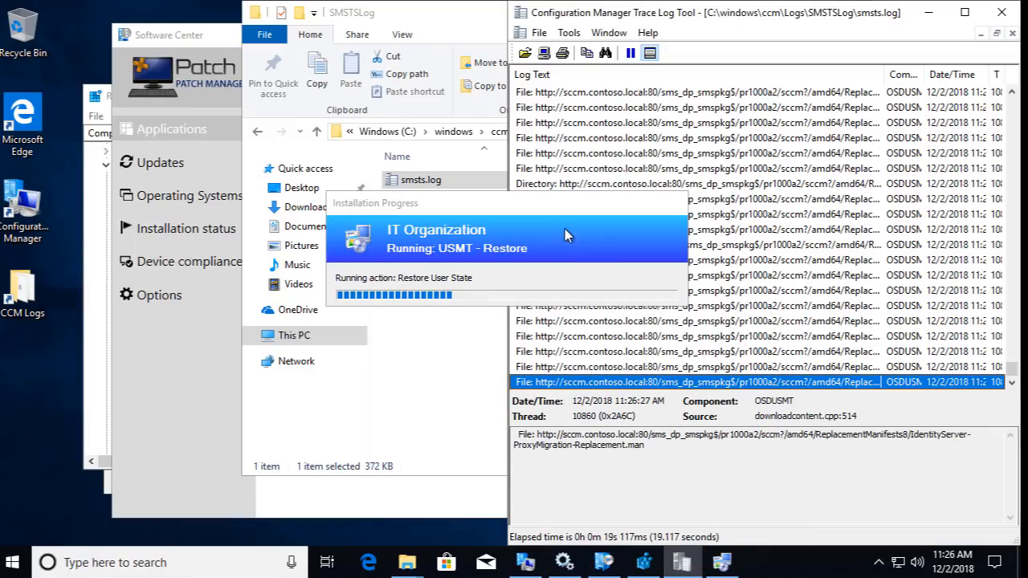
{"action": "left_click_drag", "start_coordinate": [390, 208], "coordinate": [124, 157]}
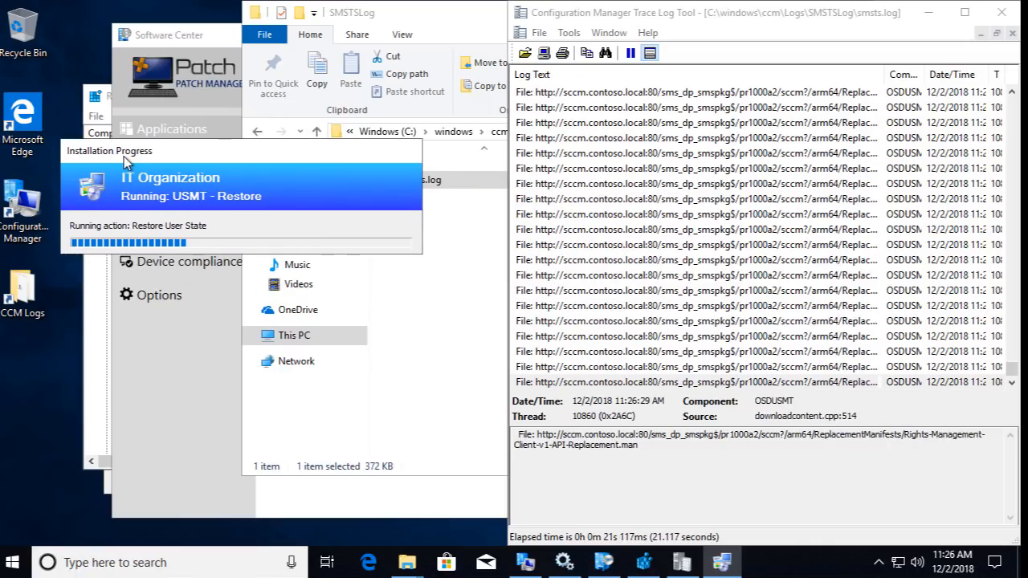
{"action": "mouse_move", "coordinate": [565, 562]}
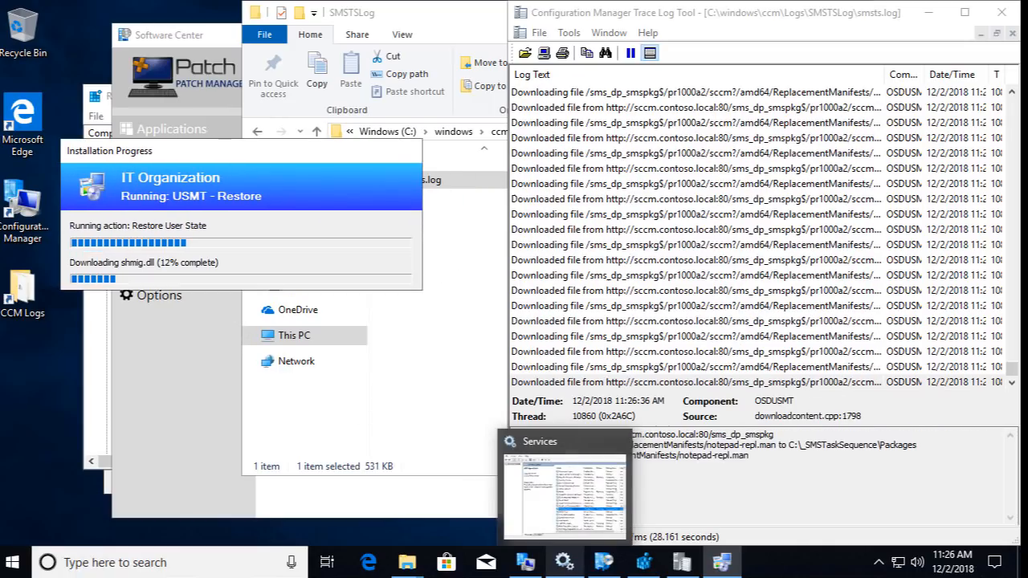
{"action": "mouse_move", "coordinate": [643, 562]}
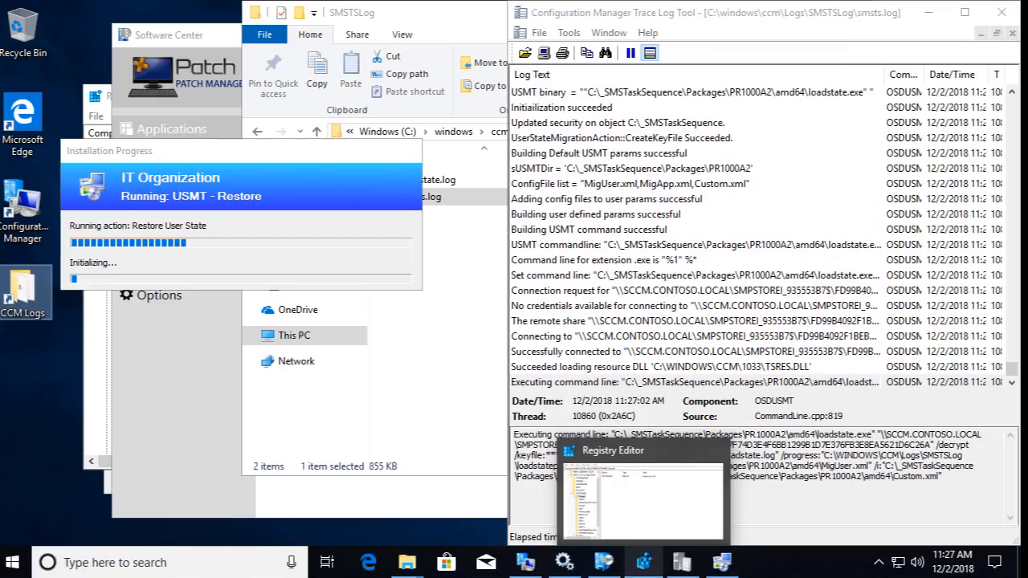
{"action": "left_click", "coordinate": [841, 476]}
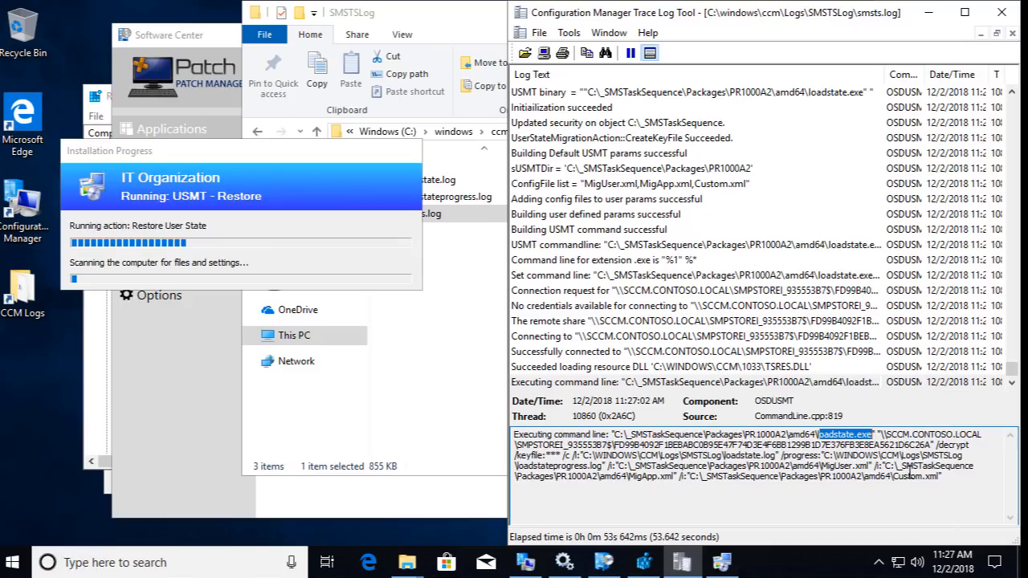
{"action": "left_click_drag", "start_coordinate": [943, 476], "coordinate": [807, 455]}
{"action": "left_click", "coordinate": [650, 476]}
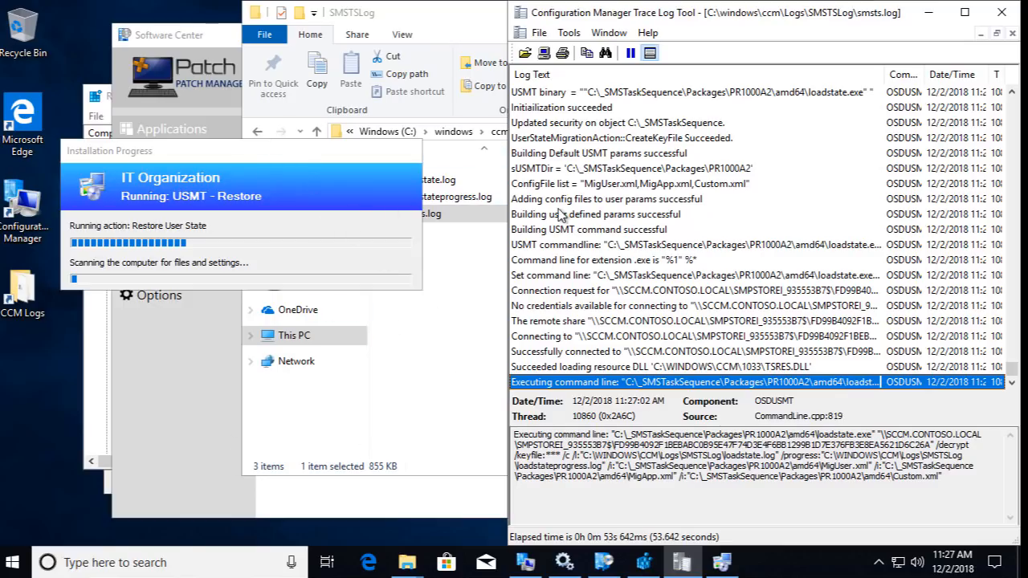
Step: Check the C:\Users folder for the restored user profile folders
{"action": "mouse_move", "coordinate": [407, 563]}
{"action": "left_click", "coordinate": [454, 505]}
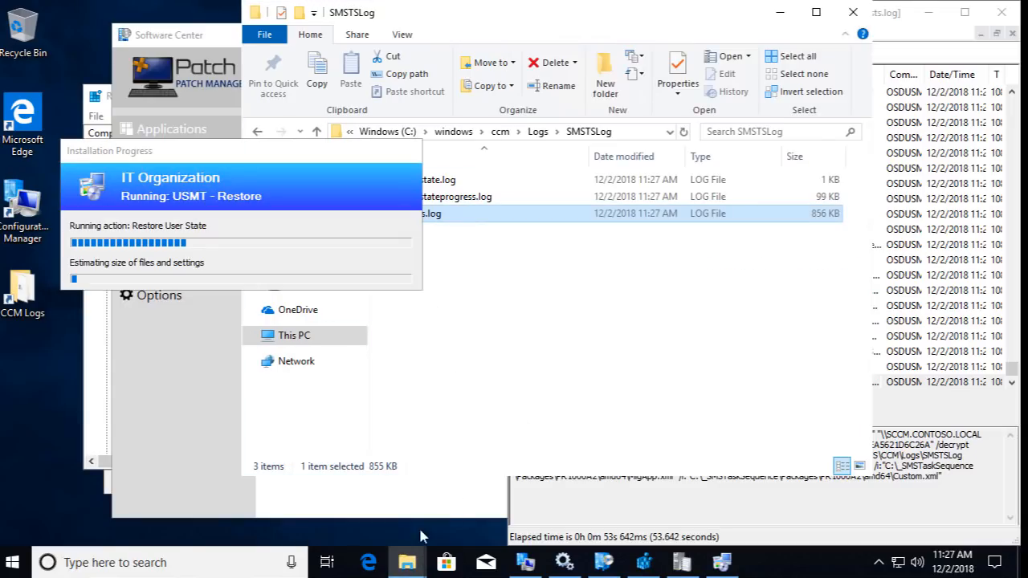
{"action": "left_click", "coordinate": [341, 505]}
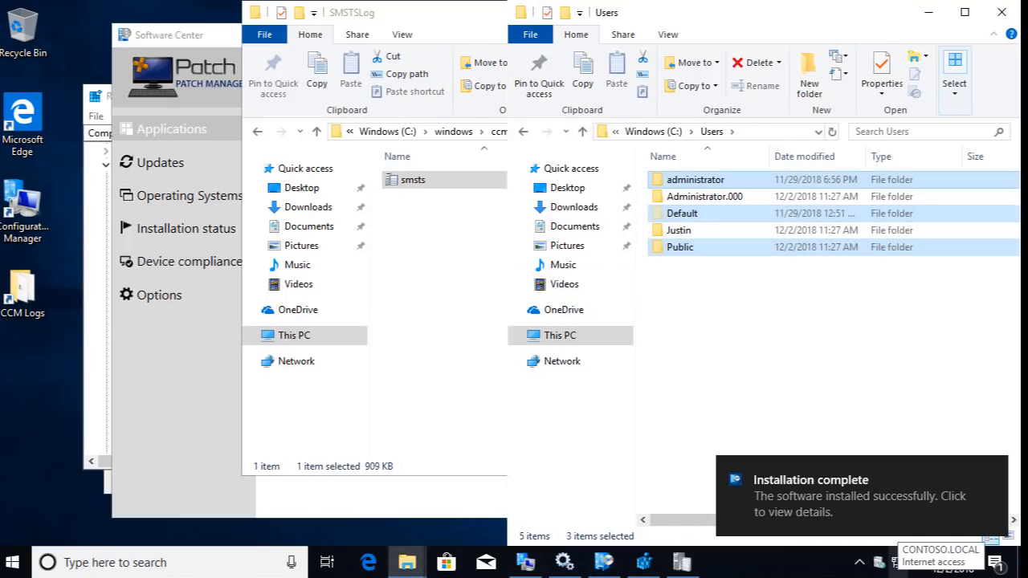
{"action": "left_click", "coordinate": [14, 563]}
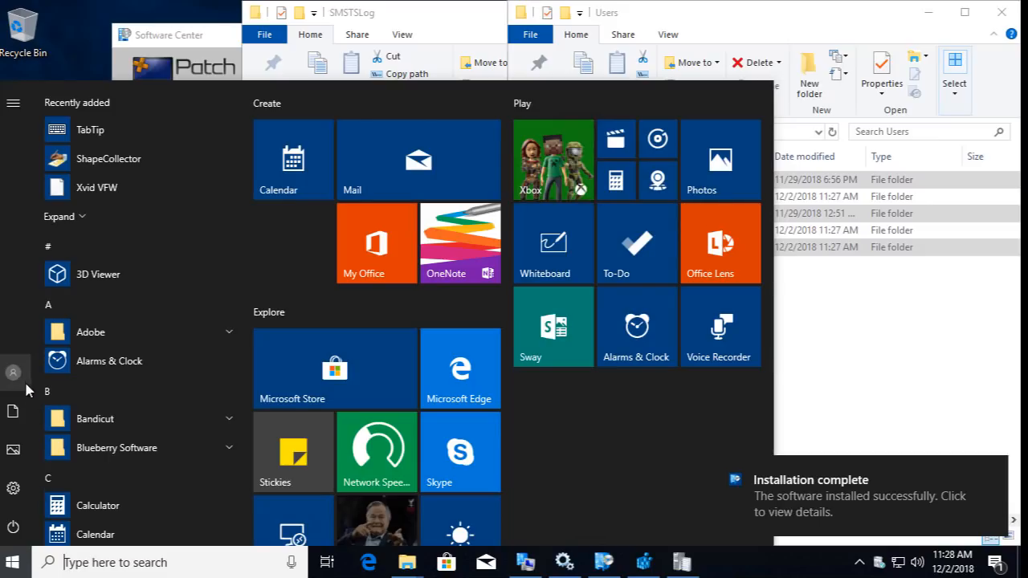
Step: Refresh the registry and inspect the Options subkey of Patch My PC under HKEY_LOCAL_MACHINE\SOFTWARE
{"action": "left_click", "coordinate": [643, 562]}
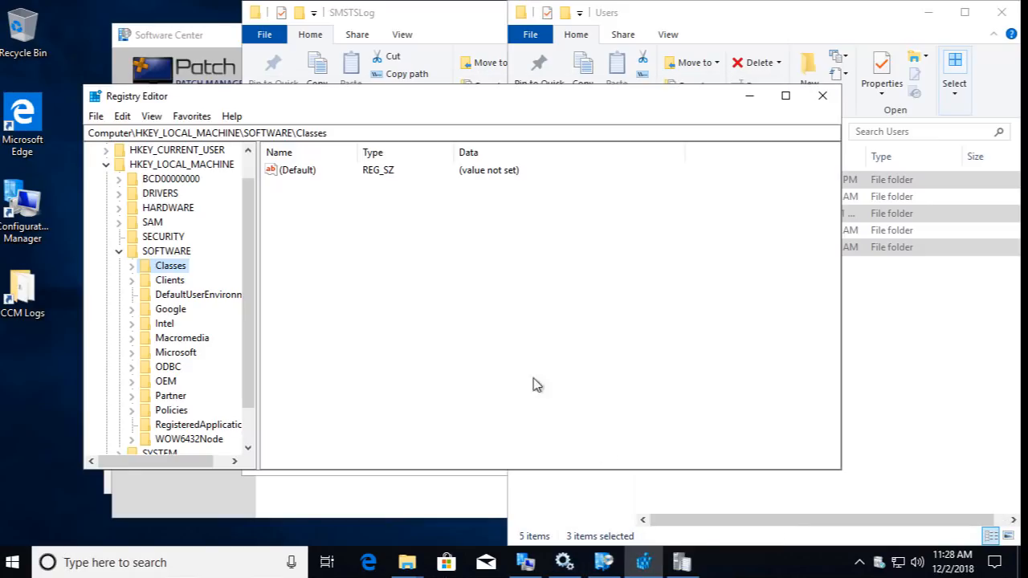
{"action": "left_click", "coordinate": [151, 117]}
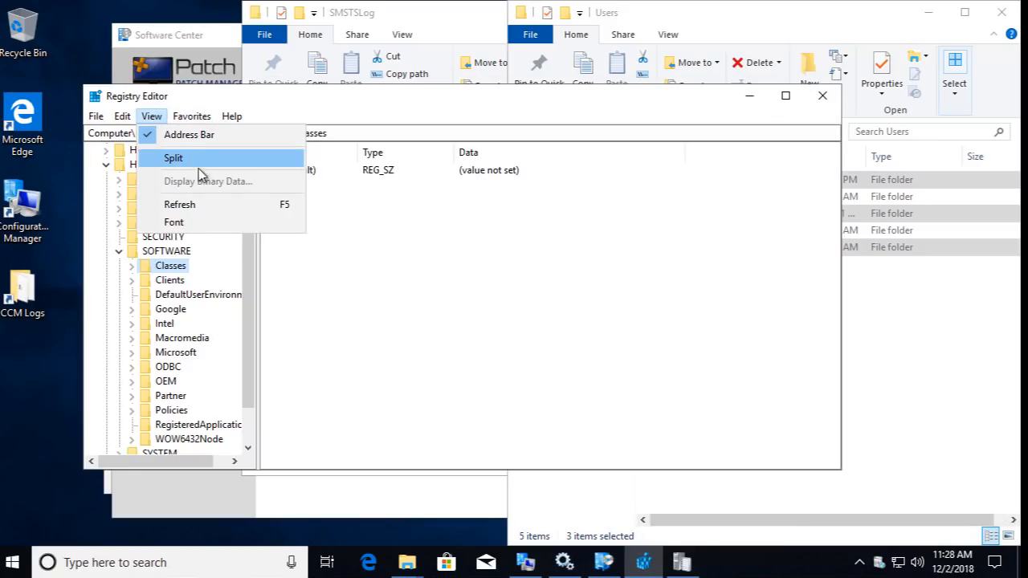
{"action": "left_click", "coordinate": [195, 205]}
{"action": "double_click", "coordinate": [197, 412]}
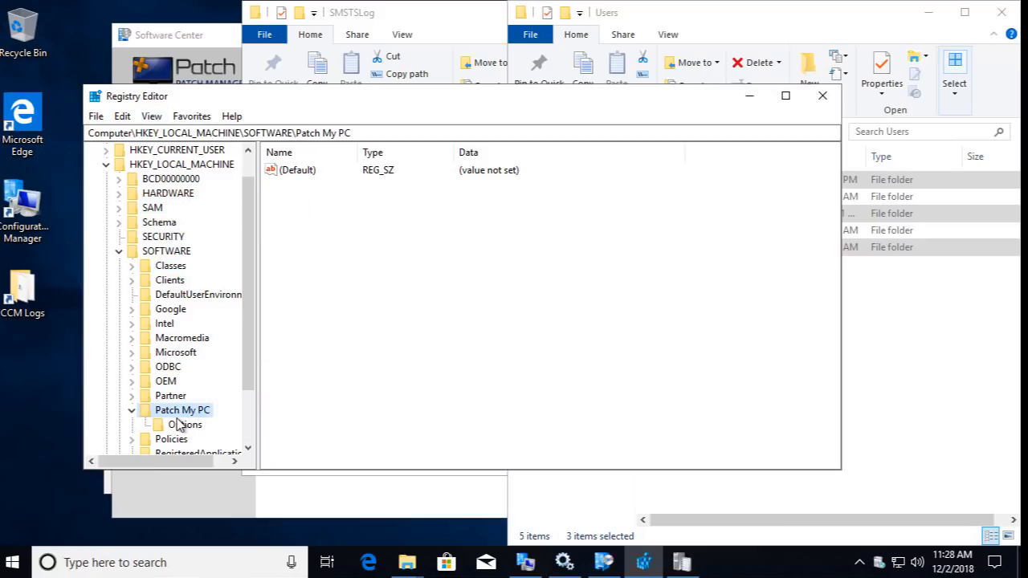
{"action": "left_click", "coordinate": [185, 425]}
Step: Sign out of the current account on the Windows 10 computer
{"action": "left_click", "coordinate": [12, 563]}
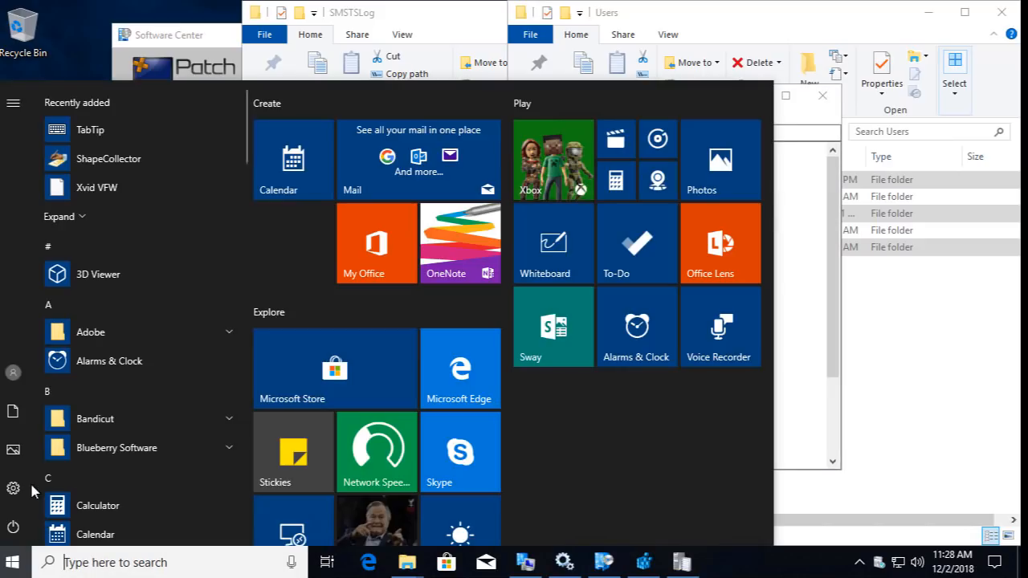
{"action": "left_click", "coordinate": [13, 372]}
{"action": "left_click", "coordinate": [33, 327]}
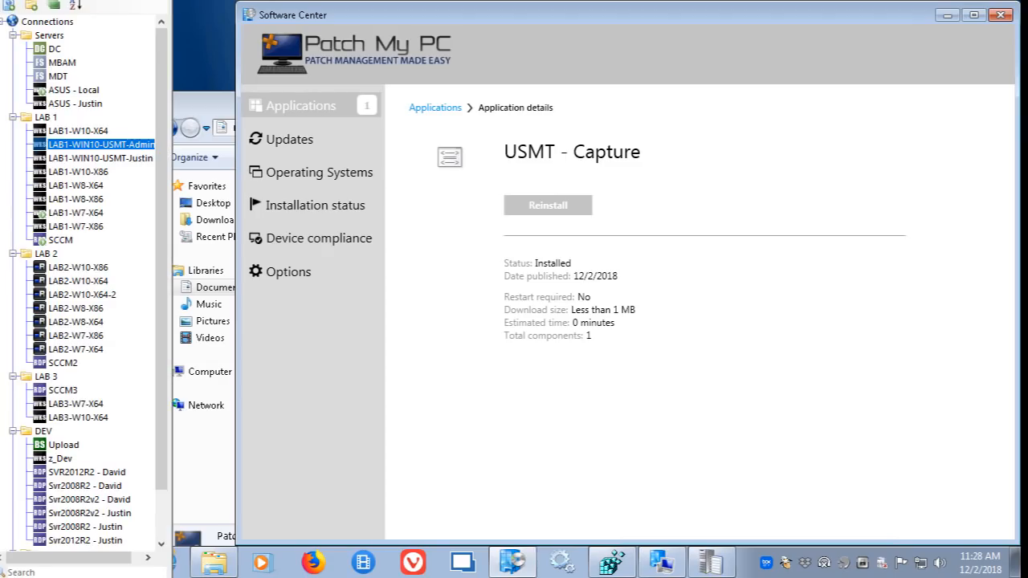
Step: Connect to the Windows 10 USMT computer with the migrated user's session and examine that user's profile folder under C:\Users
{"action": "right_click", "coordinate": [99, 163]}
{"action": "left_click", "coordinate": [114, 171]}
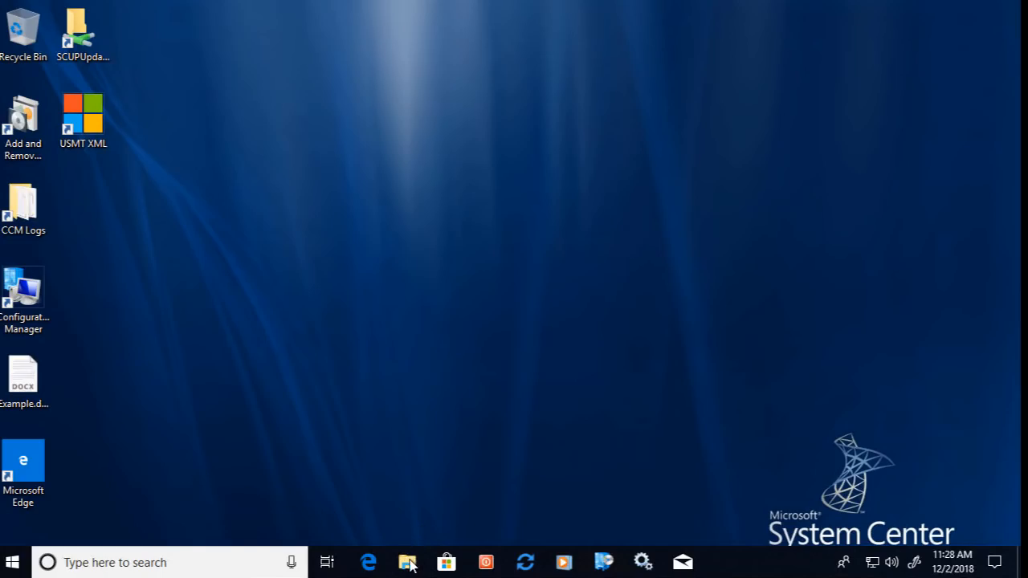
{"action": "left_click", "coordinate": [410, 562]}
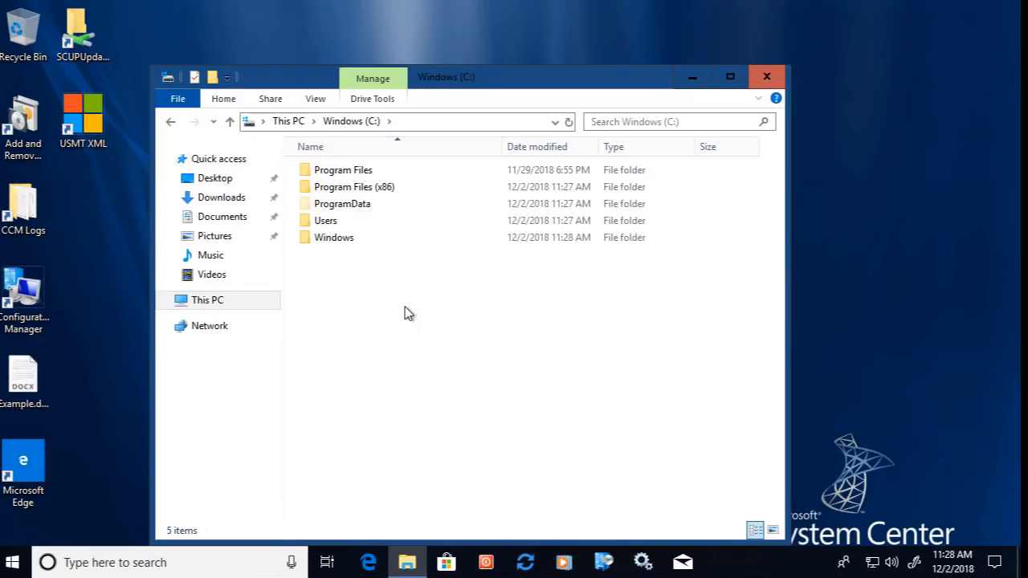
{"action": "left_click_drag", "start_coordinate": [407, 311], "coordinate": [257, 64]}
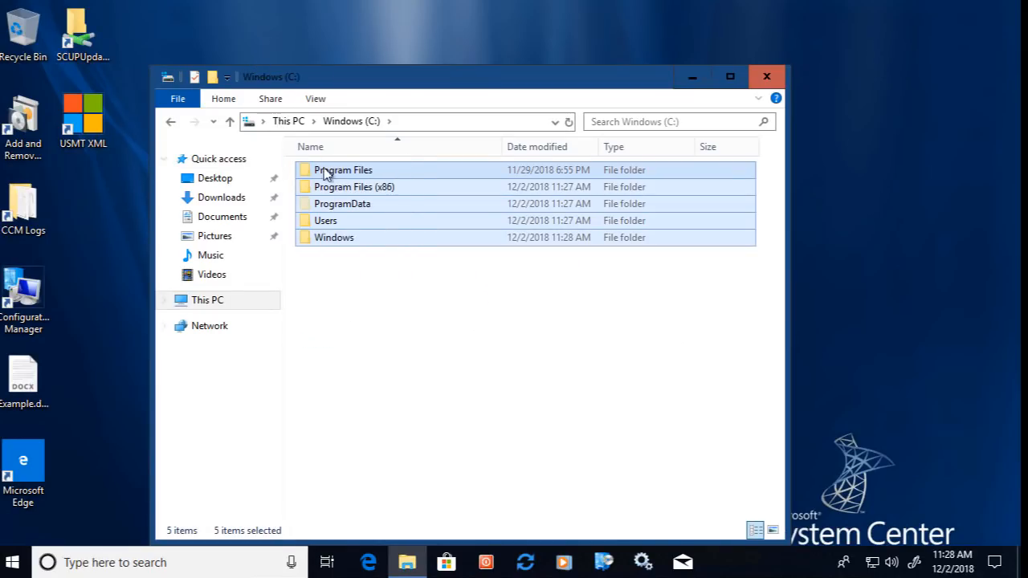
{"action": "double_click", "coordinate": [360, 222]}
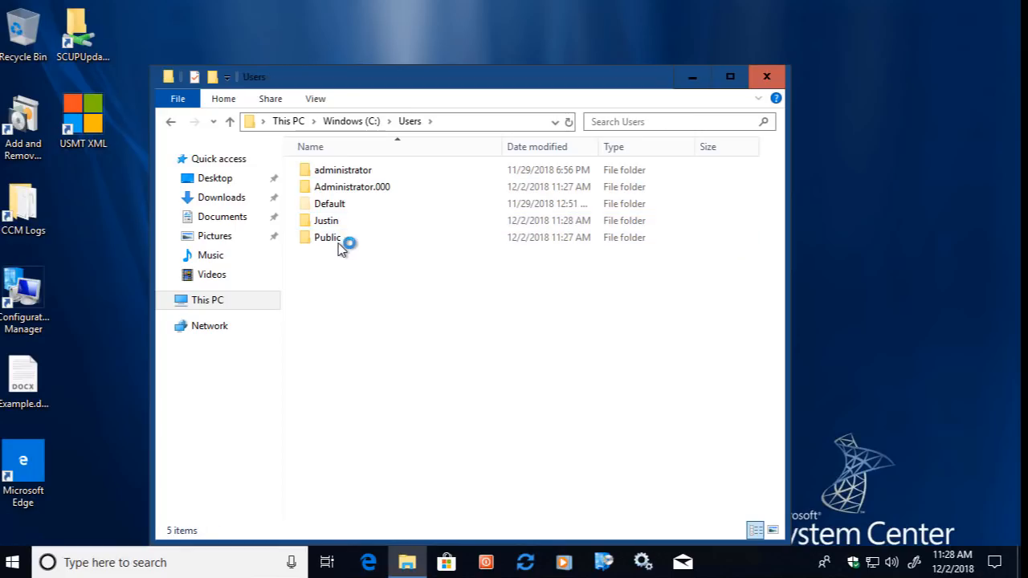
{"action": "double_click", "coordinate": [329, 223]}
{"action": "left_click_drag", "start_coordinate": [430, 460], "coordinate": [271, 101]}
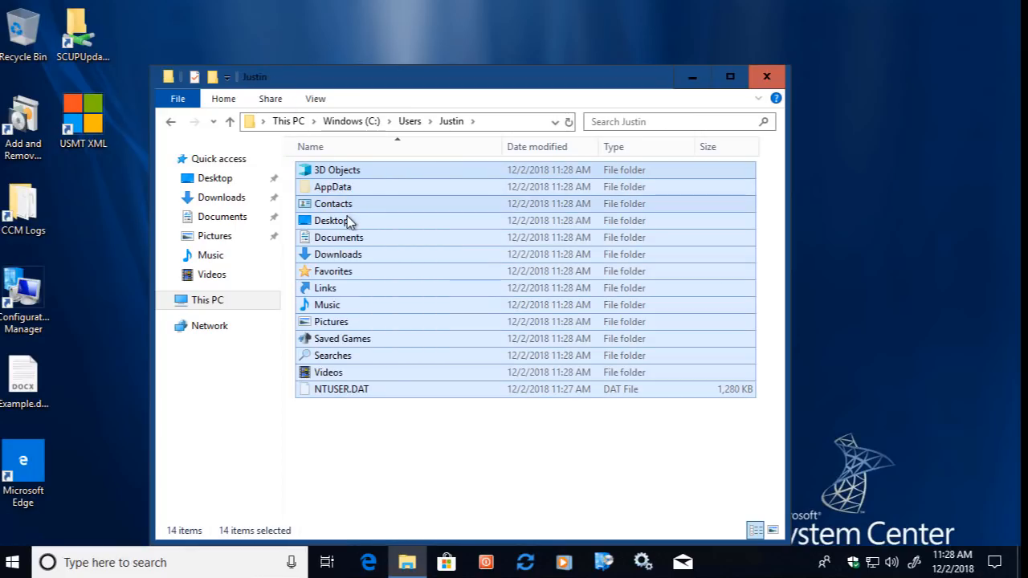
Step: Open the migrated profile's Documents folder and launch PatchMyPC.exe from it
{"action": "double_click", "coordinate": [329, 245]}
{"action": "left_click", "coordinate": [348, 189]}
{"action": "double_click", "coordinate": [348, 190]}
{"action": "left_click", "coordinate": [455, 399]}
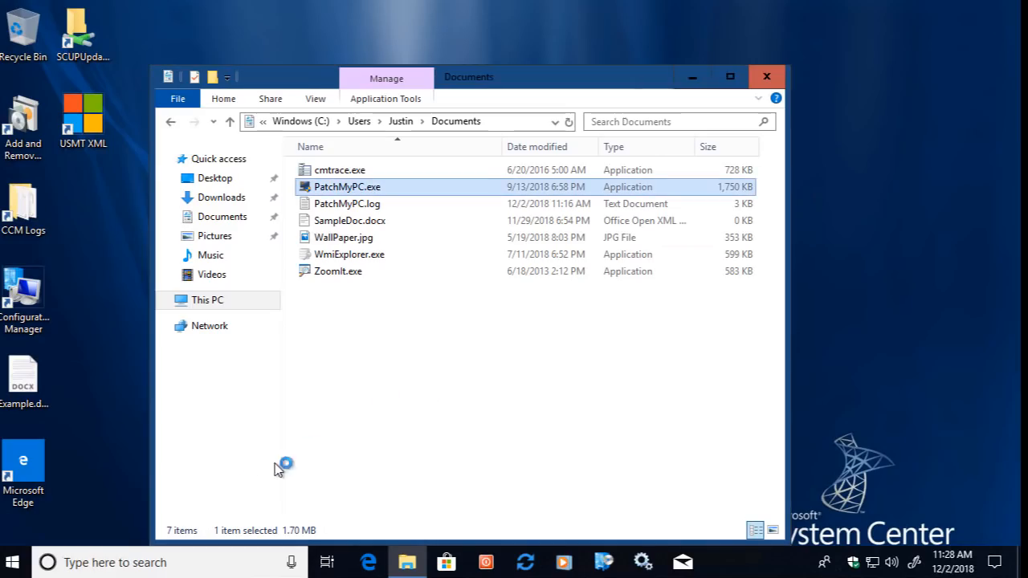
Step: Check the migrated home page and favorites in Internet Explorer, dismissing its setup prompt, and close the browser
{"action": "left_click", "coordinate": [16, 567]}
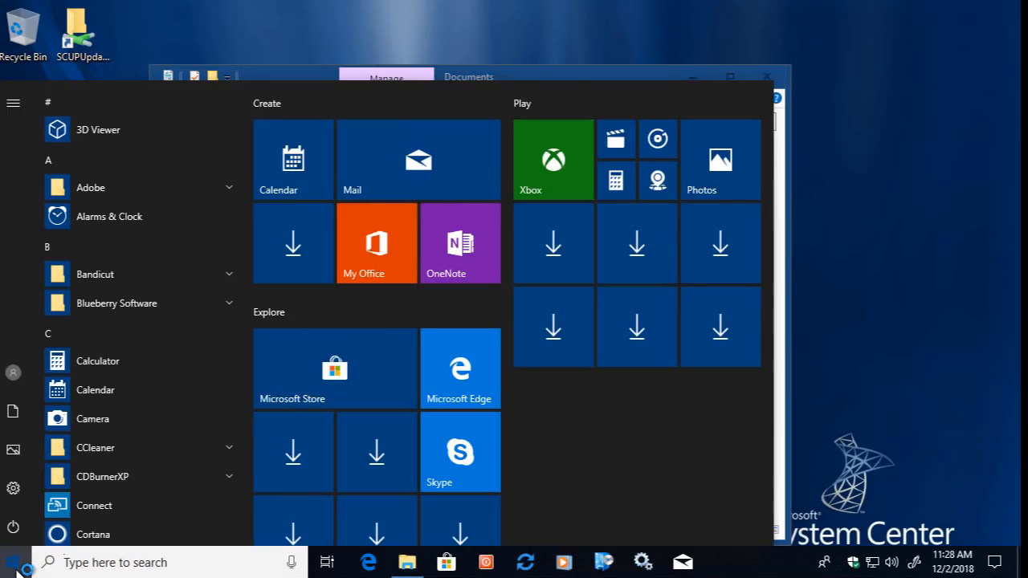
{"action": "type", "text": "inter"}
{"action": "key", "text": "Return"}
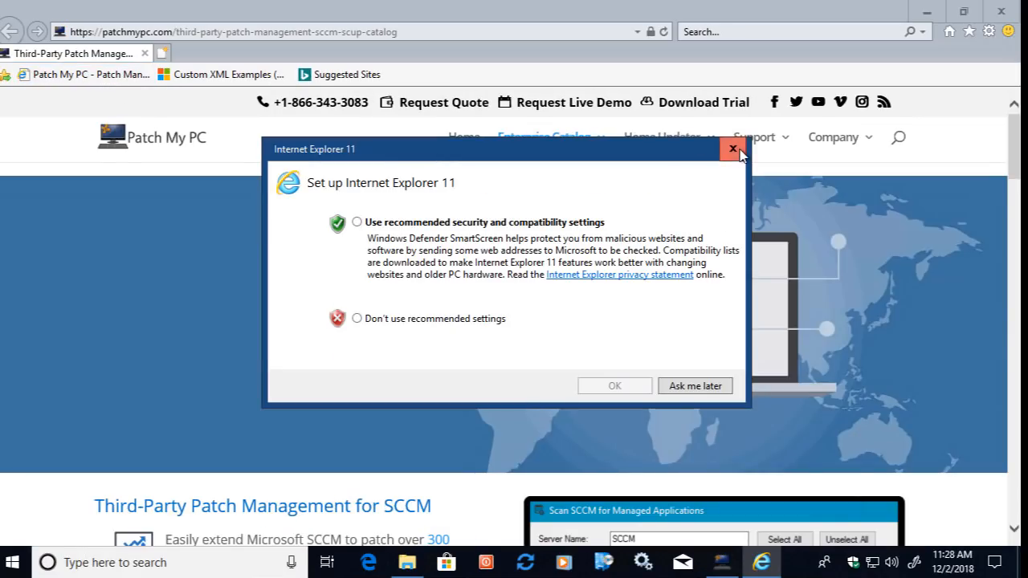
{"action": "left_click", "coordinate": [736, 143]}
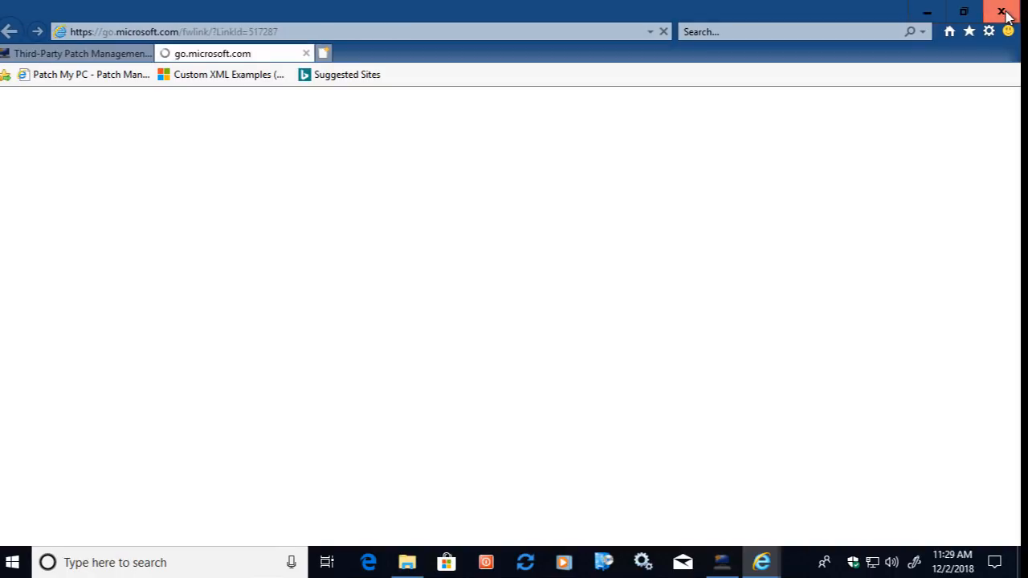
{"action": "left_click", "coordinate": [996, 8]}
Step: Examine the migrated option settings in Patch My PC Updater, and close the updater and the Documents folder
{"action": "left_click", "coordinate": [491, 281]}
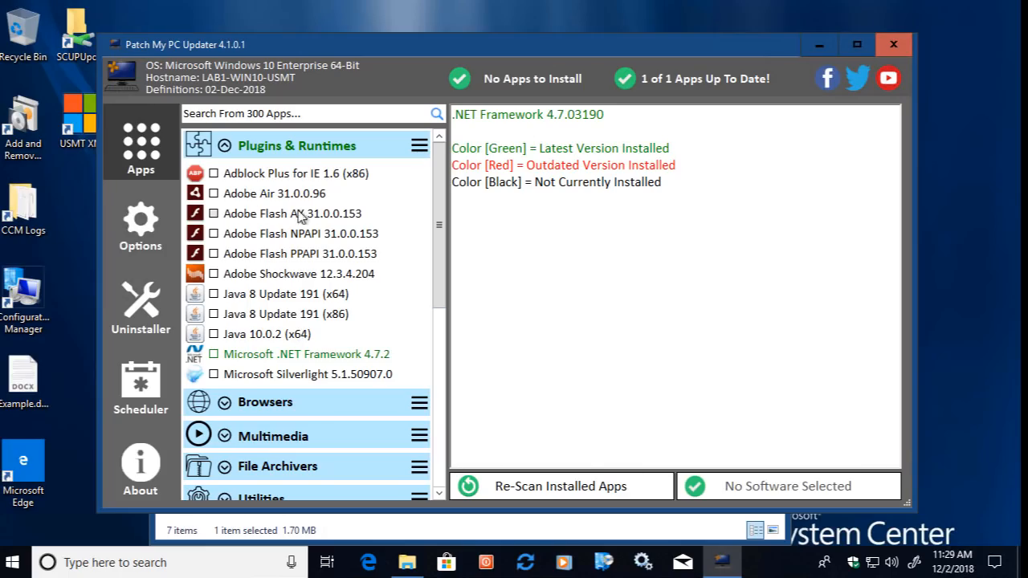
{"action": "left_click", "coordinate": [149, 219]}
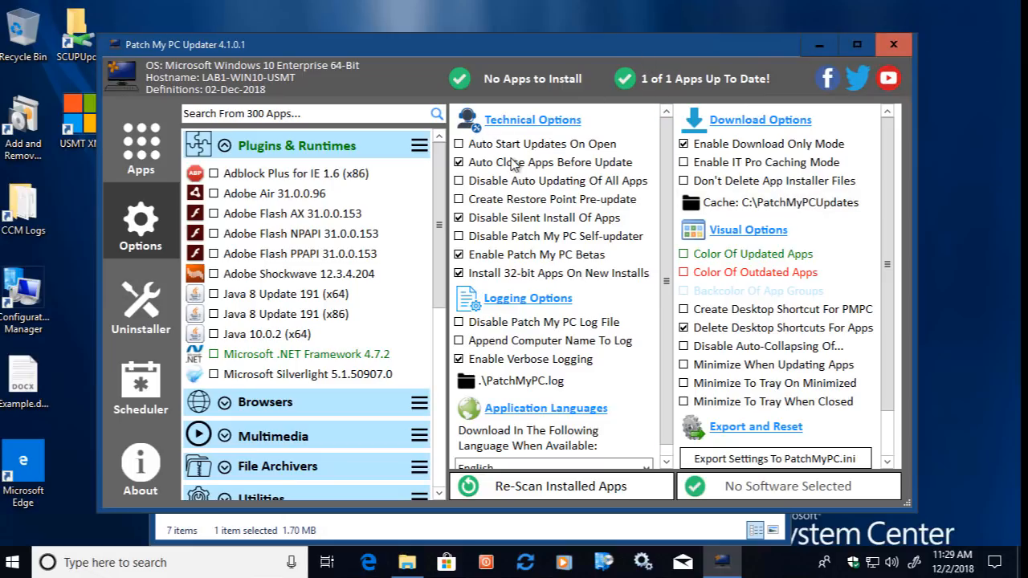
{"action": "mouse_move", "coordinate": [540, 183]}
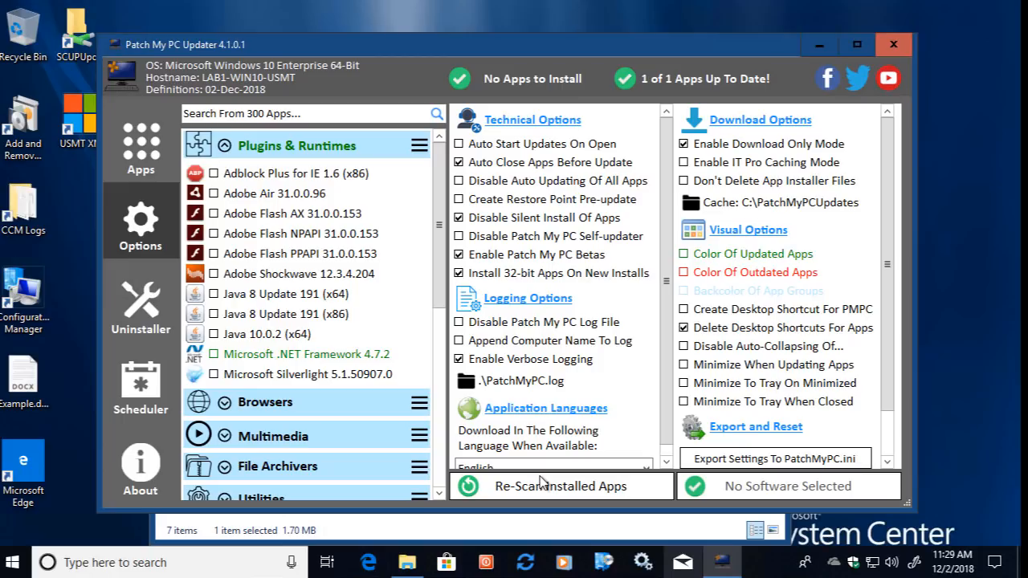
{"action": "left_click", "coordinate": [894, 44]}
{"action": "left_click", "coordinate": [767, 76]}
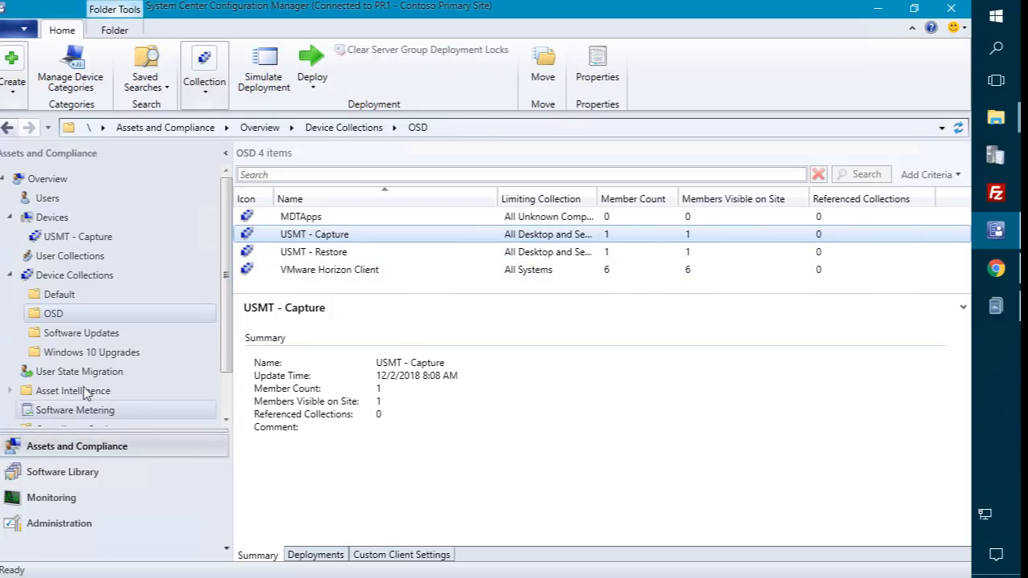
Step: In the Configuration Manager console, start a new task sequence in the Software Library's USMT folder that installs an existing image package
{"action": "scroll", "coordinate": [48, 338], "scroll_direction": "down", "scroll_amount": 1}
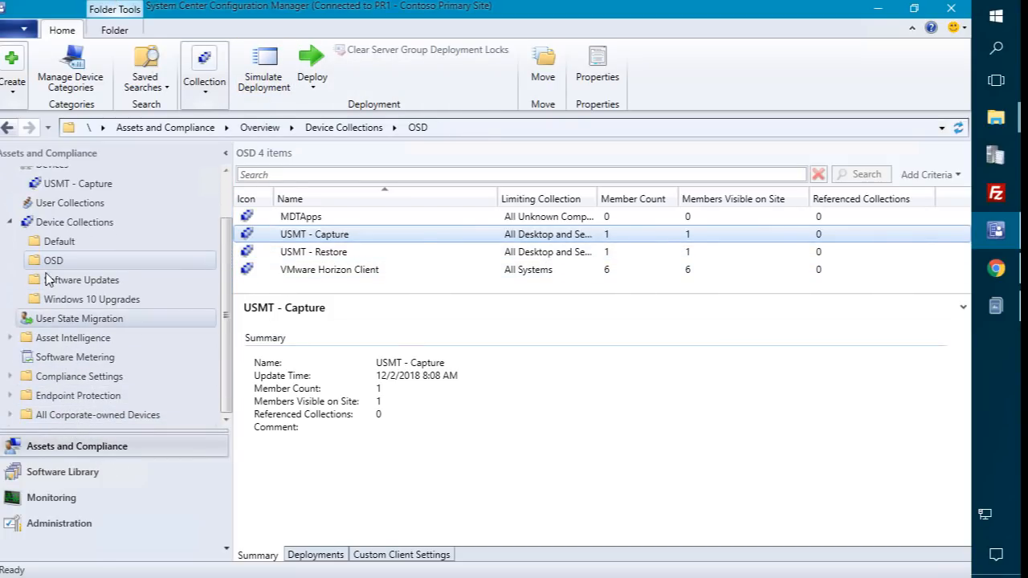
{"action": "left_click", "coordinate": [9, 224]}
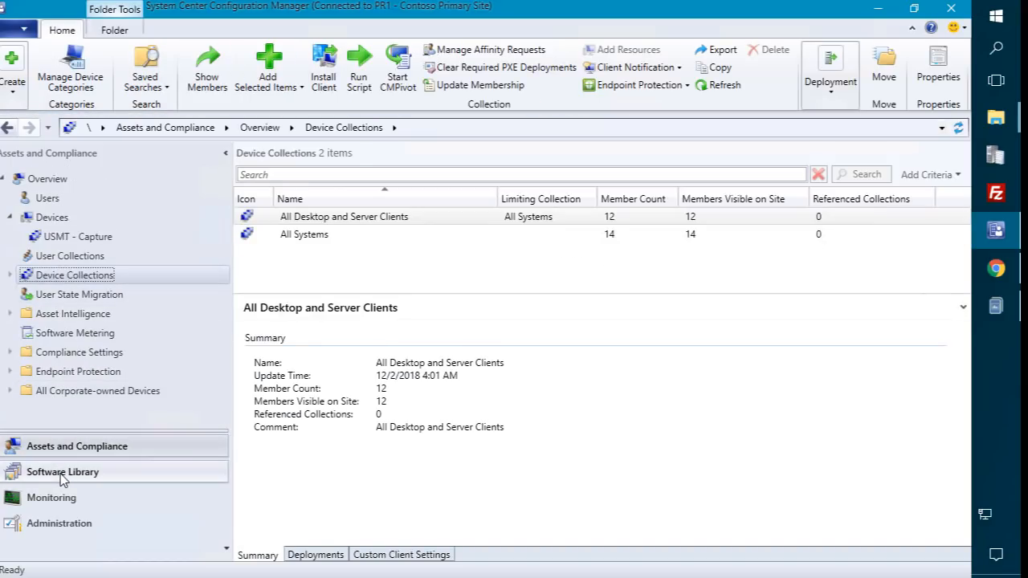
{"action": "left_click", "coordinate": [69, 476]}
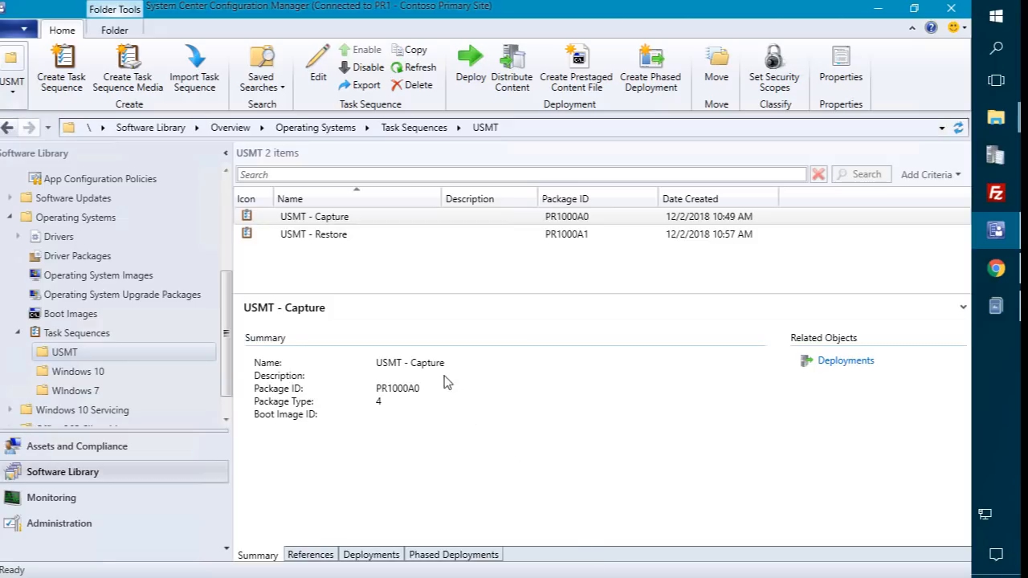
{"action": "right_click", "coordinate": [310, 255]}
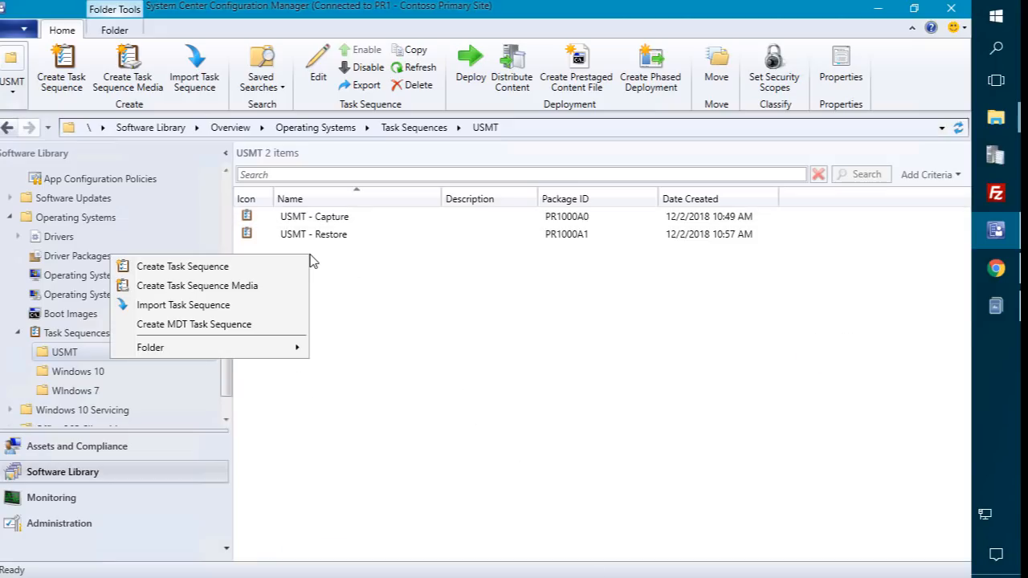
{"action": "left_click", "coordinate": [246, 269]}
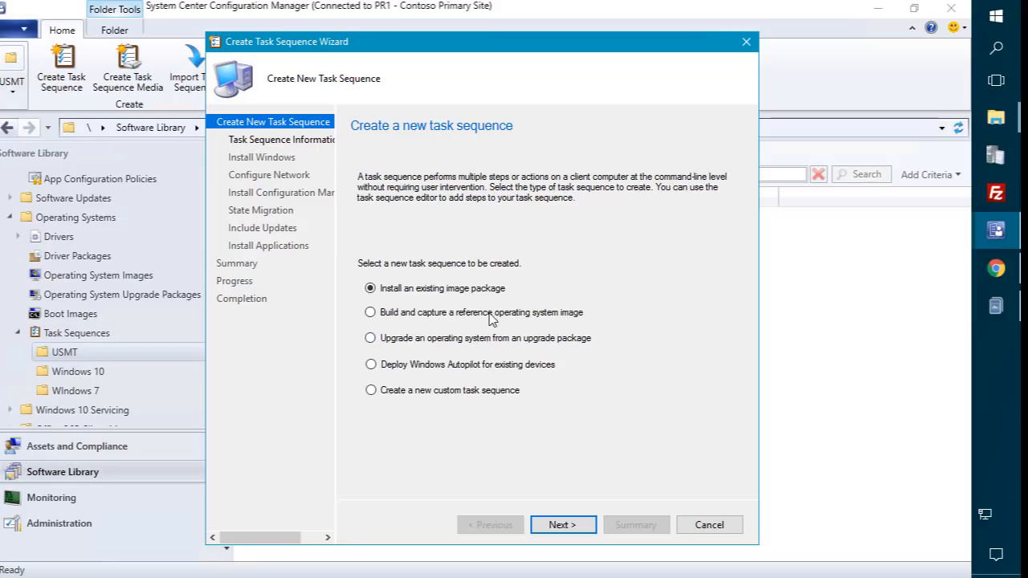
{"action": "key", "text": "Return"}
Step: Name the task sequence "Windows 10 1809 x64 with USMT"
{"action": "type", "text": "UWindow"}
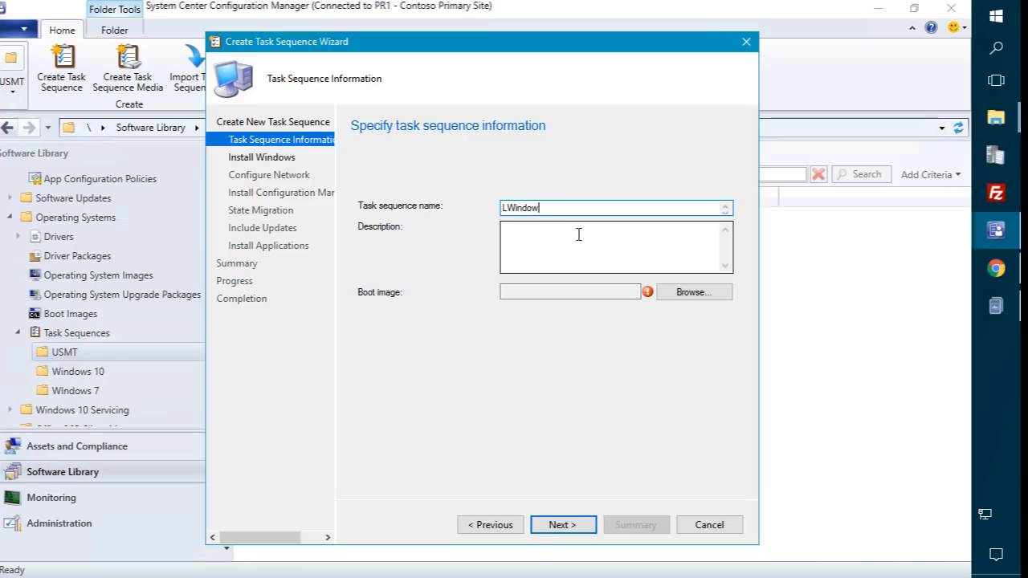
{"action": "key", "text": "BackSpace"}
{"action": "key", "text": "BackSpace"}
{"action": "key", "text": "BackSpace"}
{"action": "key", "text": "BackSpace"}
{"action": "key", "text": "BackSpace"}
{"action": "key", "text": "BackSpace"}
{"action": "type", "text": "Windows 10 1809 x64 with"}
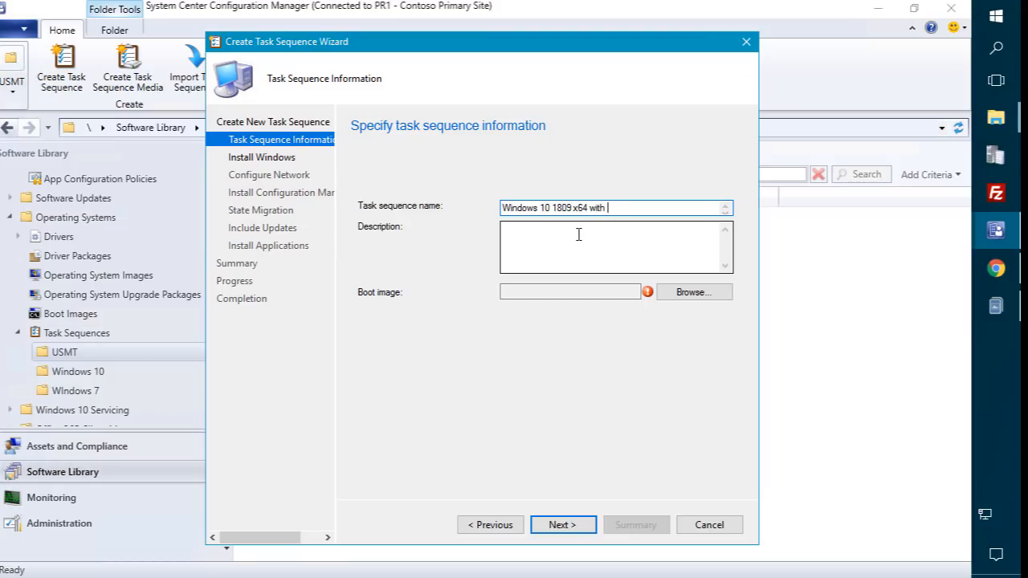
{"action": "type", "text": " USMT"}
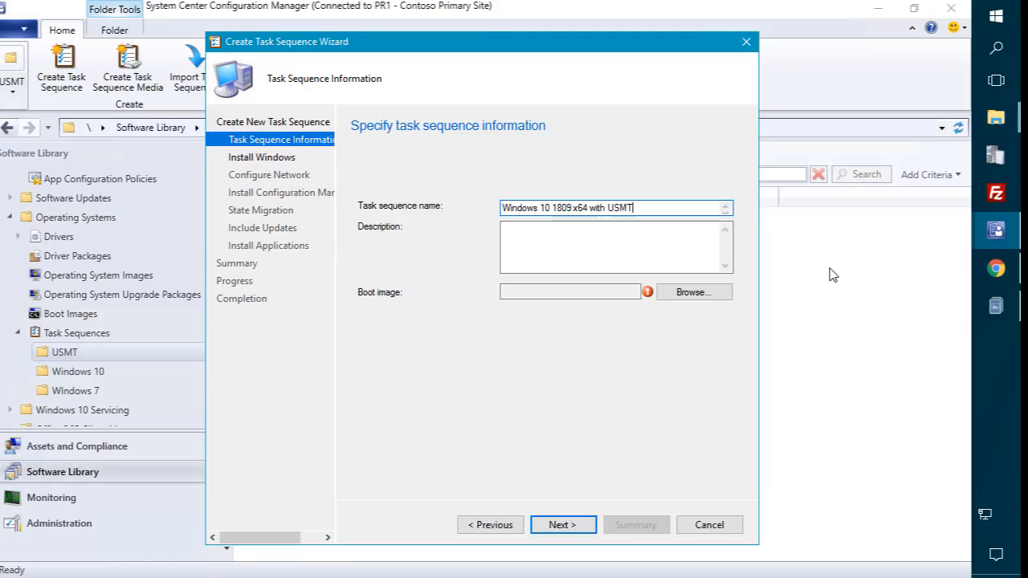
Step: Assign Boot image (x64) 10.0.17763.1 to the task sequence and continue to the Windows installation settings
{"action": "left_click", "coordinate": [699, 292]}
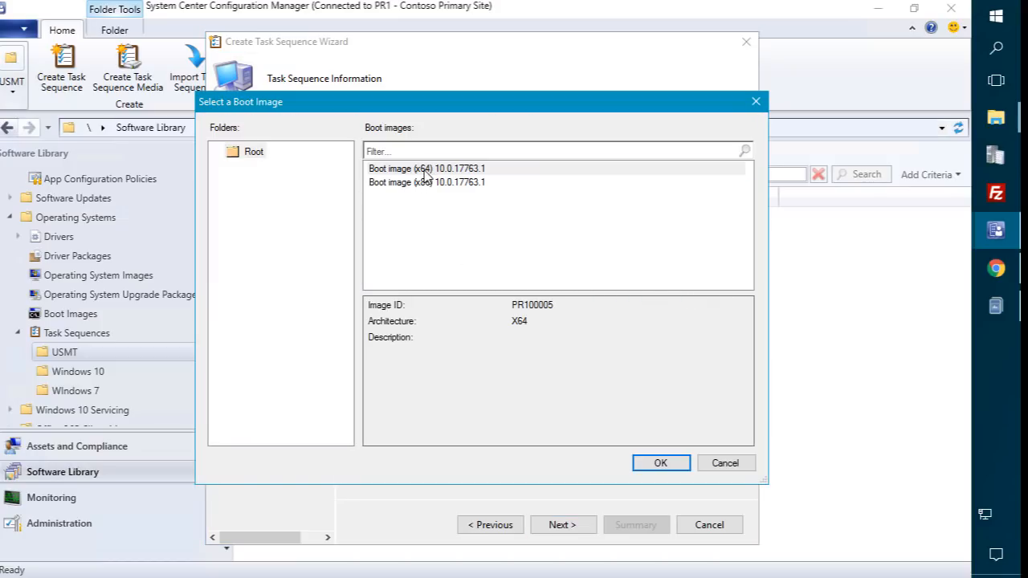
{"action": "double_click", "coordinate": [420, 173]}
{"action": "left_click", "coordinate": [560, 526]}
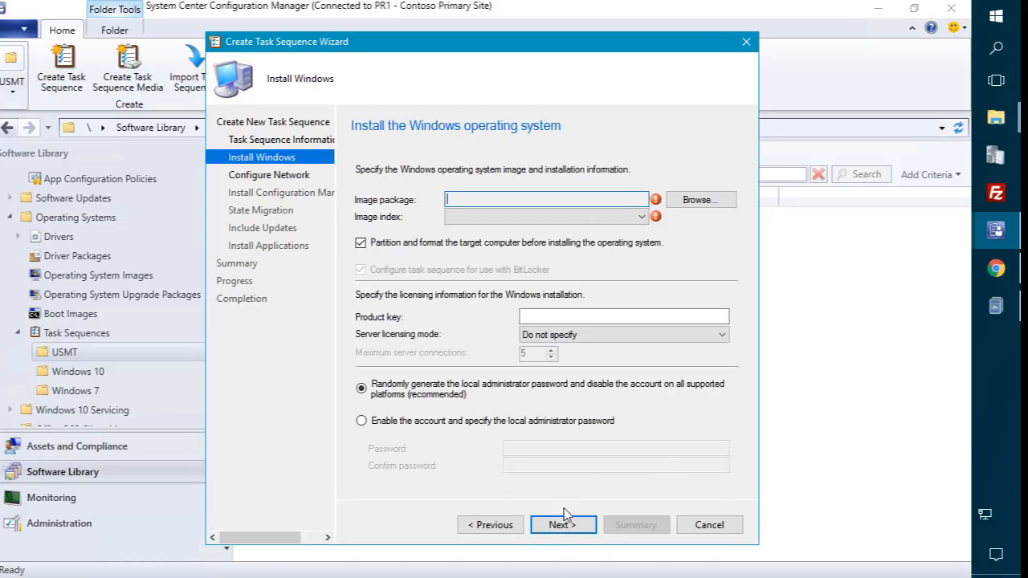
Step: Choose the Windows 10 1809 x64 - Enterprise - 2018-11 image package and turn off configuring the task sequence for BitLocker
{"action": "left_click", "coordinate": [711, 202]}
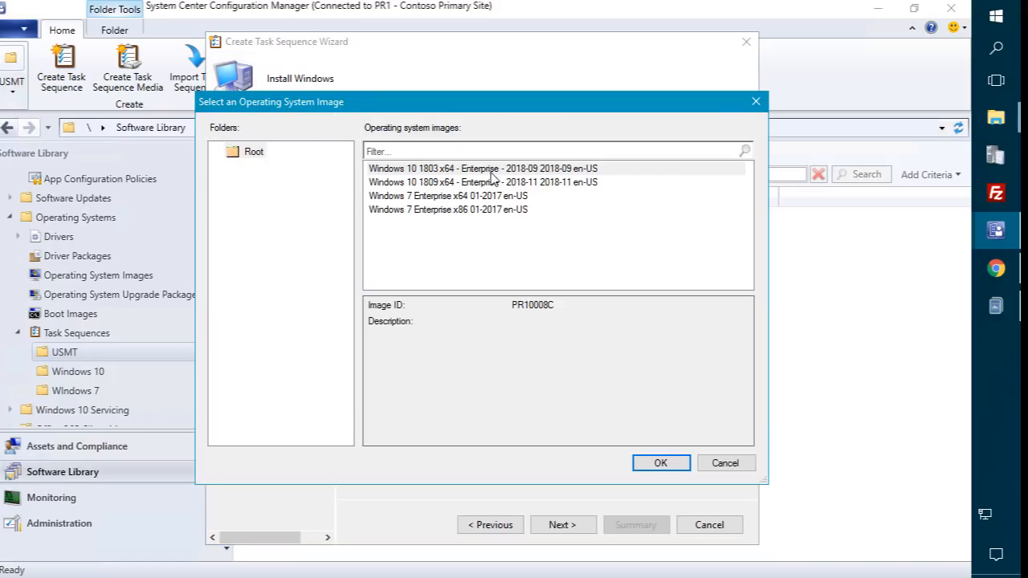
{"action": "left_click", "coordinate": [417, 182]}
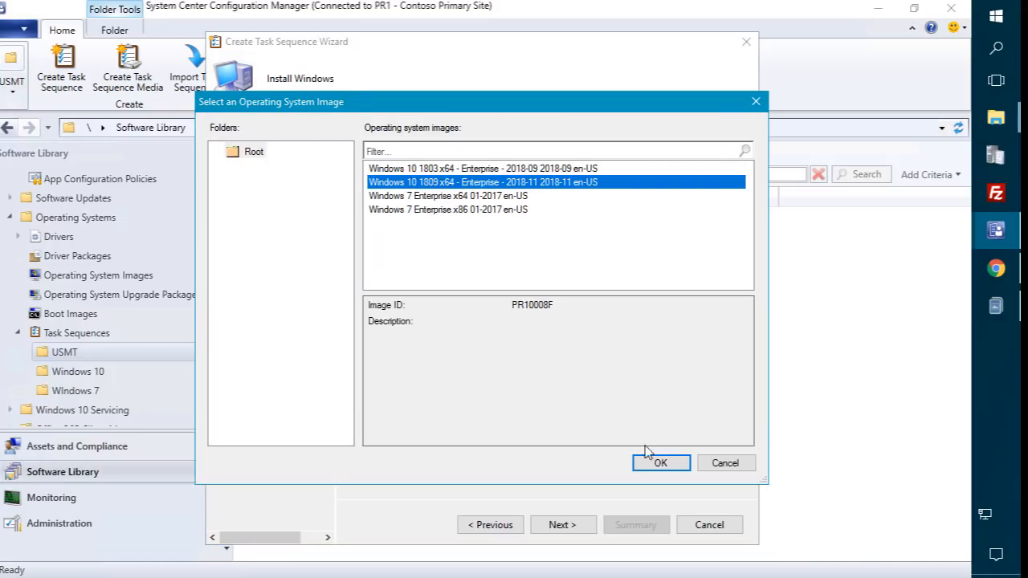
{"action": "left_click", "coordinate": [660, 465]}
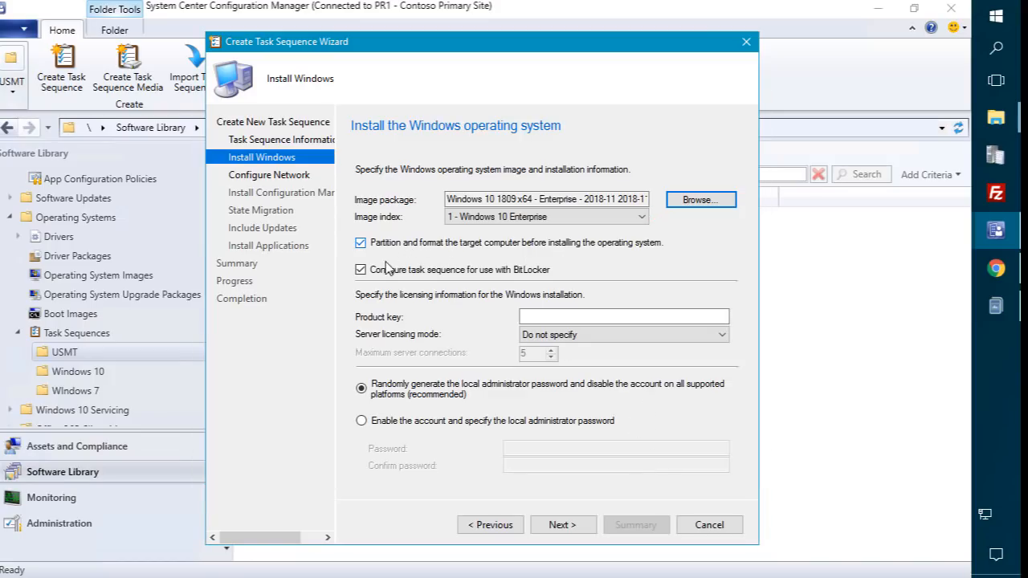
{"action": "left_click", "coordinate": [361, 270]}
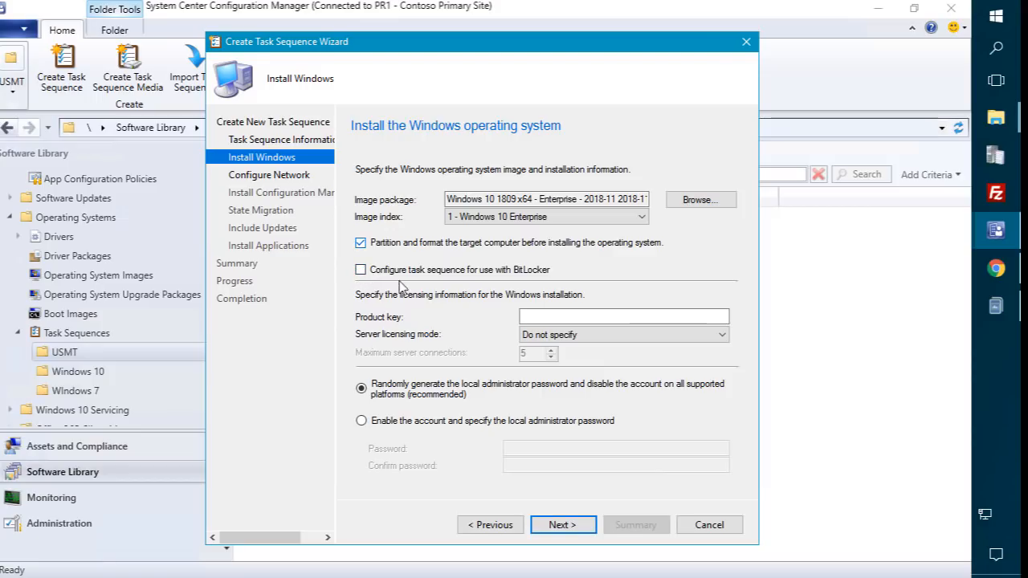
Step: Enable the local administrator account, enter and confirm its password, and continue to the network configuration
{"action": "left_click", "coordinate": [434, 423]}
{"action": "left_click", "coordinate": [545, 451]}
{"action": "type", "text": "*********"}
{"action": "key", "text": "Tab"}
{"action": "type", "text": "************"}
{"action": "left_click", "coordinate": [575, 527]}
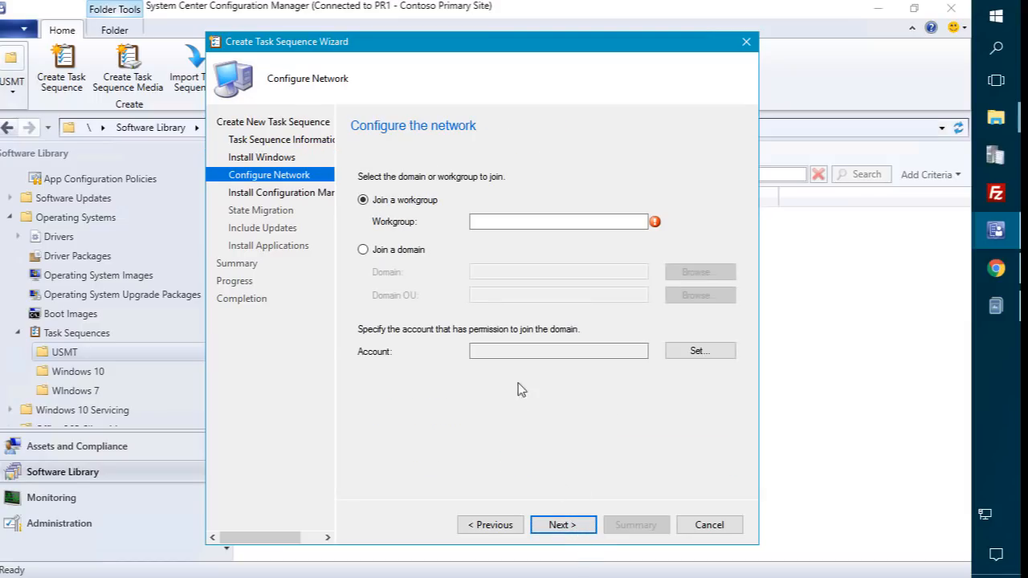
Step: Join the CONTOSO.LOCAL domain using the CONTOSO\SCCM_DomainJoin account, with its password entered and confirmed, and continue to the client installation settings
{"action": "left_click", "coordinate": [402, 252]}
{"action": "left_click", "coordinate": [698, 272]}
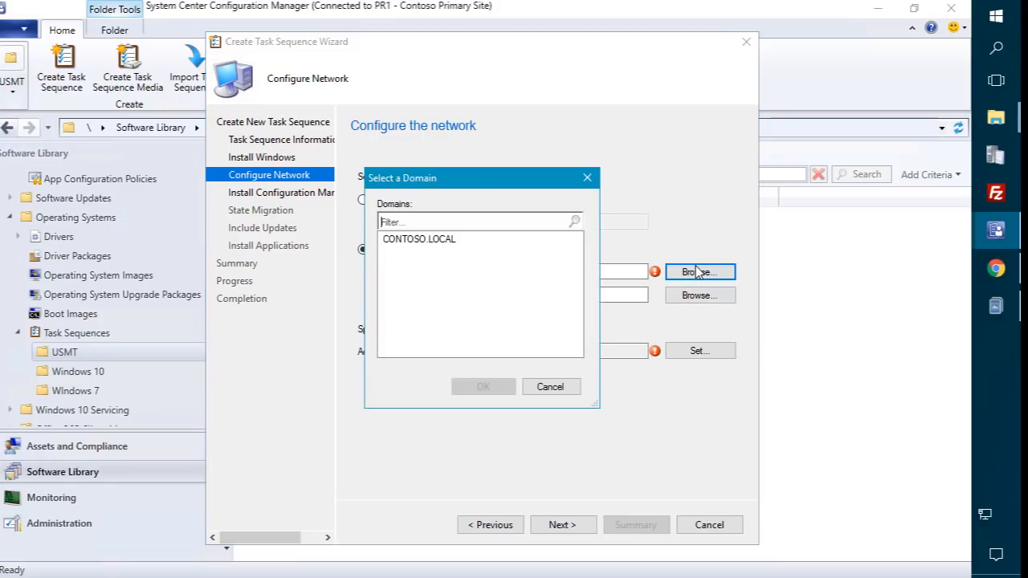
{"action": "double_click", "coordinate": [442, 240]}
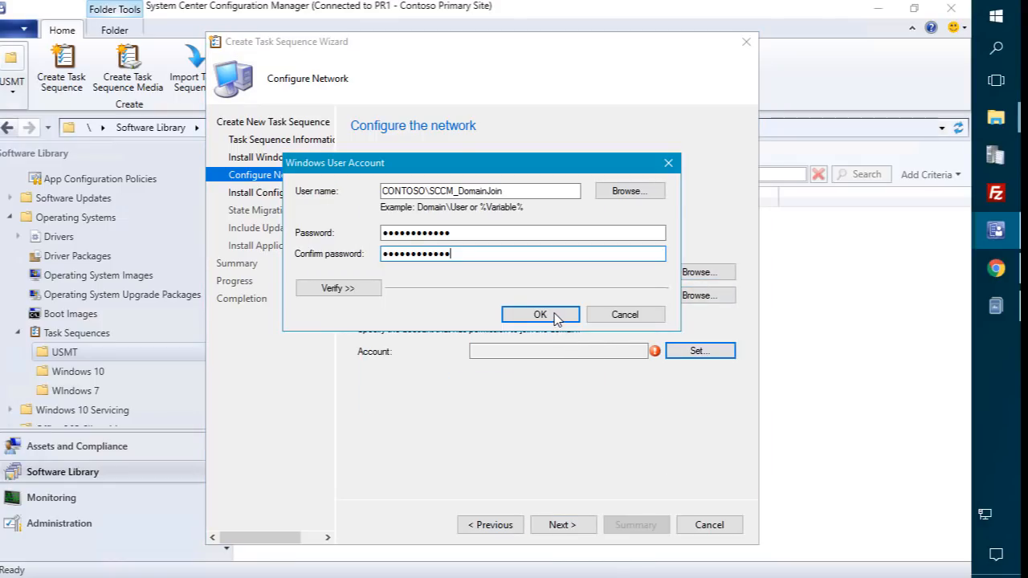
{"action": "left_click", "coordinate": [554, 315]}
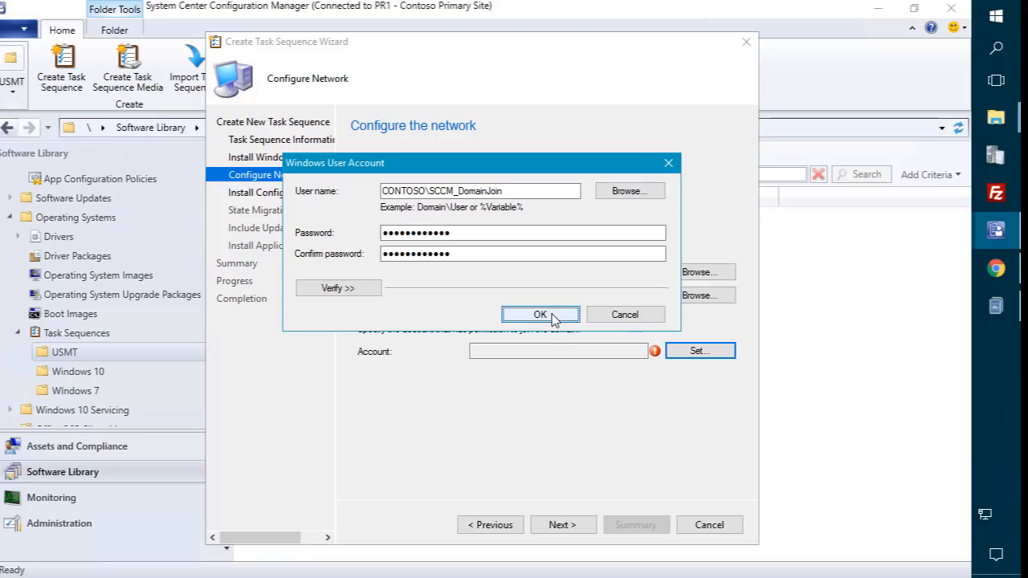
{"action": "left_click", "coordinate": [570, 532]}
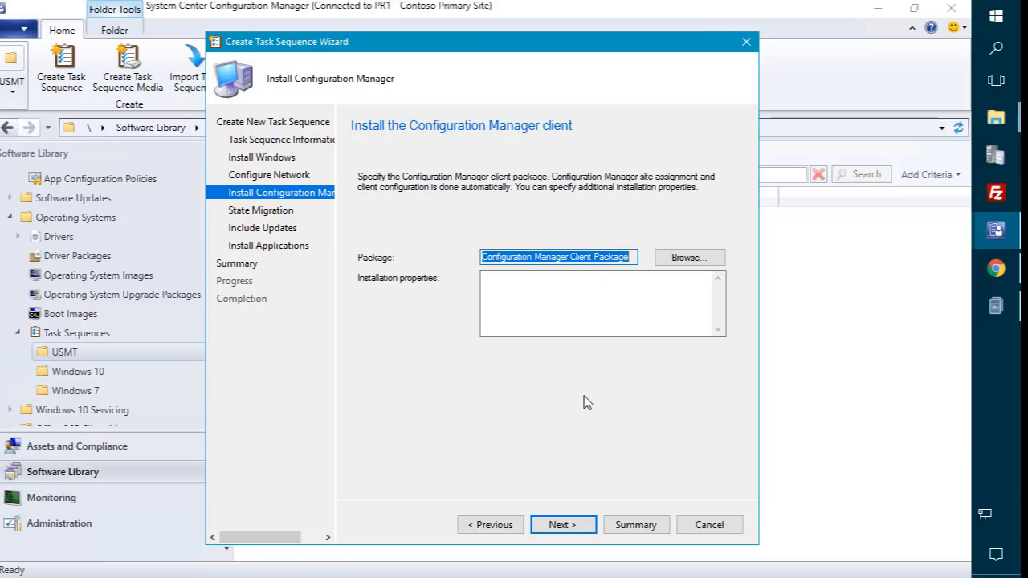
Step: Accept the client package, select the USMT with Custom.xml 10.0.17763.1 package, and keep user settings and files saved on a State Migration Point
{"action": "left_click", "coordinate": [560, 525]}
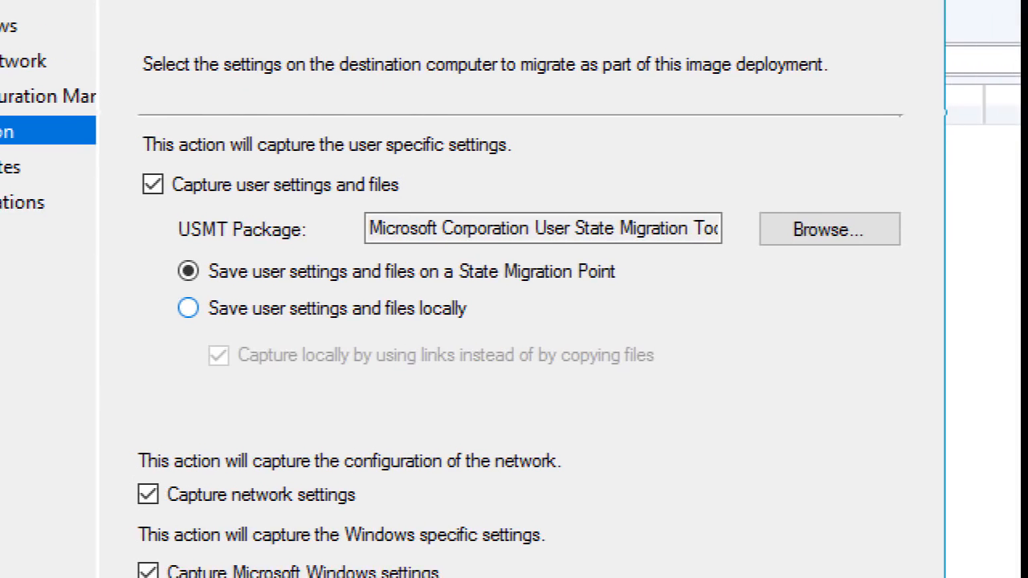
{"action": "mouse_move", "coordinate": [114, 164]}
{"action": "left_mouse_down"}
{"action": "mouse_move", "coordinate": [172, 192]}
{"action": "mouse_move", "coordinate": [799, 361]}
{"action": "mouse_move", "coordinate": [917, 383]}
{"action": "mouse_move", "coordinate": [930, 398]}
{"action": "left_mouse_up"}
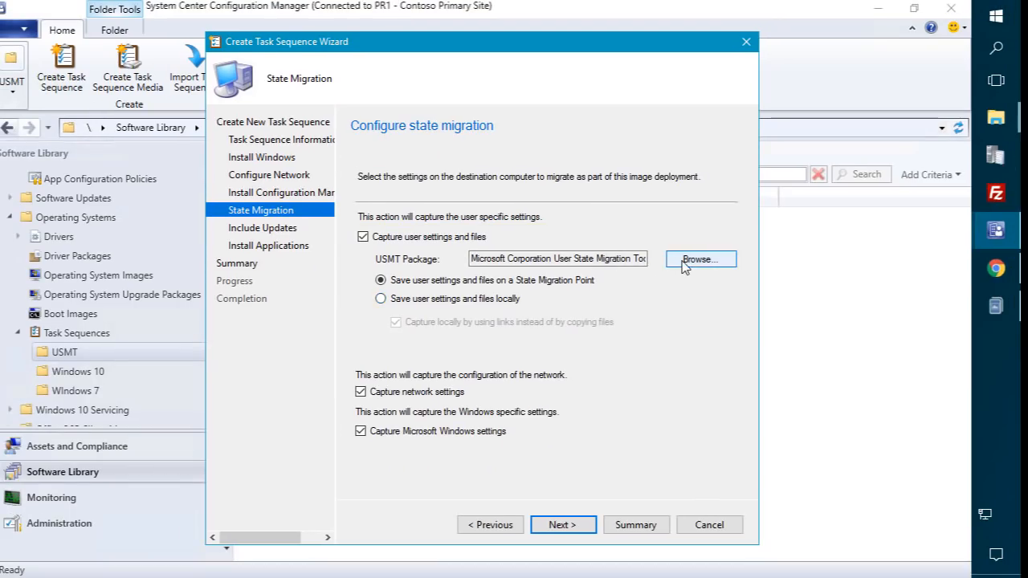
{"action": "left_click", "coordinate": [833, 232]}
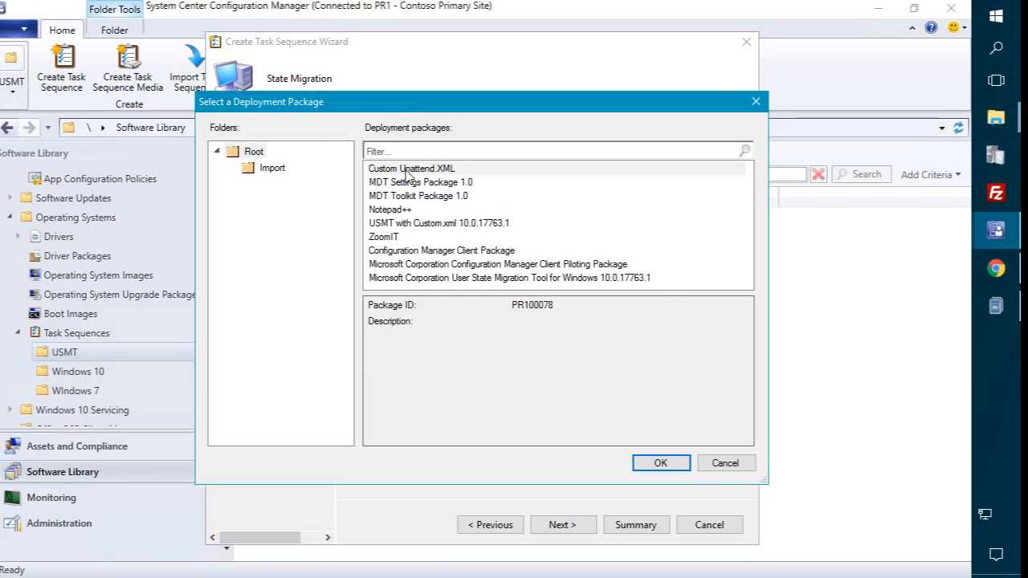
{"action": "double_click", "coordinate": [421, 224]}
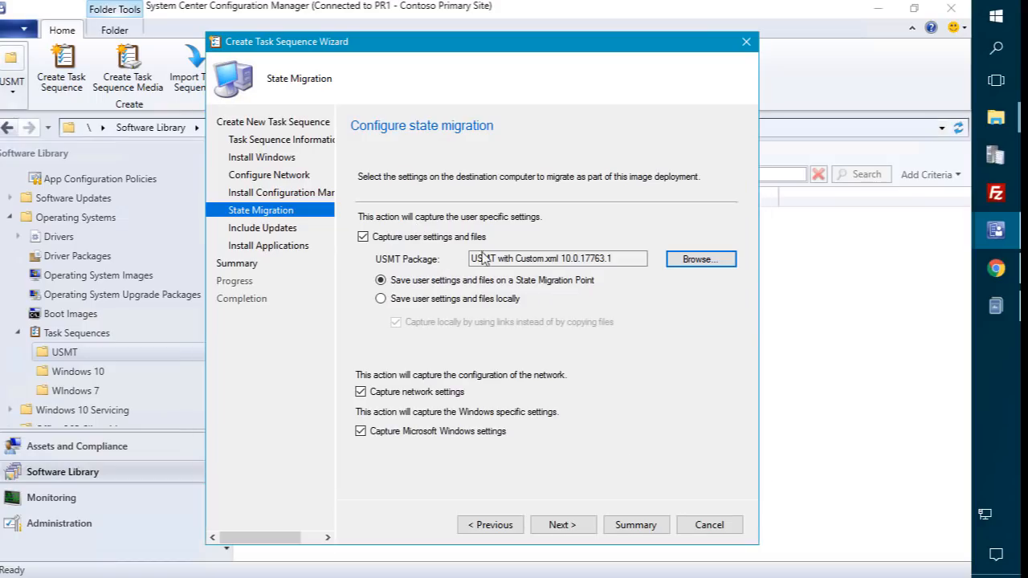
{"action": "left_click", "coordinate": [482, 299]}
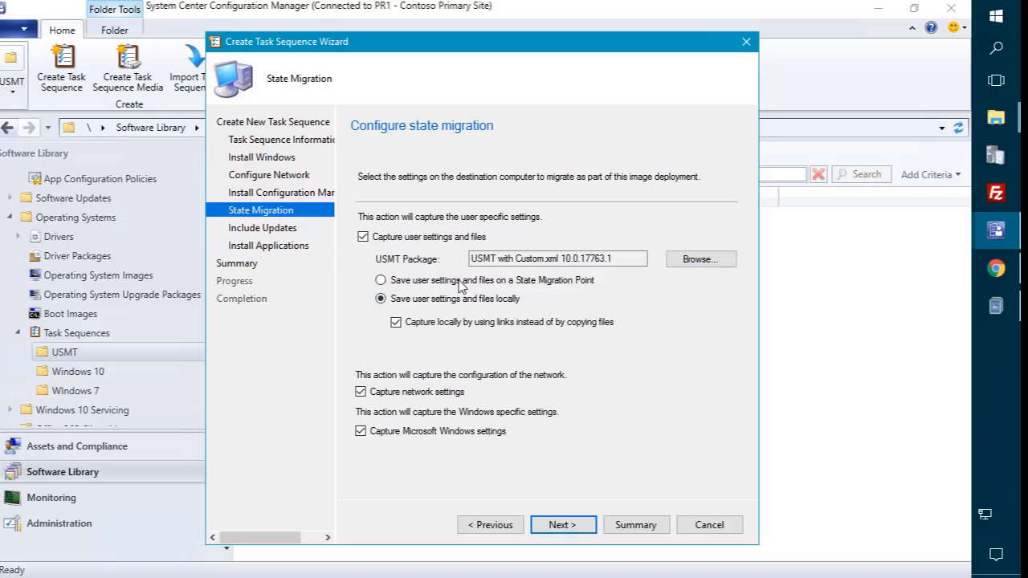
{"action": "left_click", "coordinate": [461, 282]}
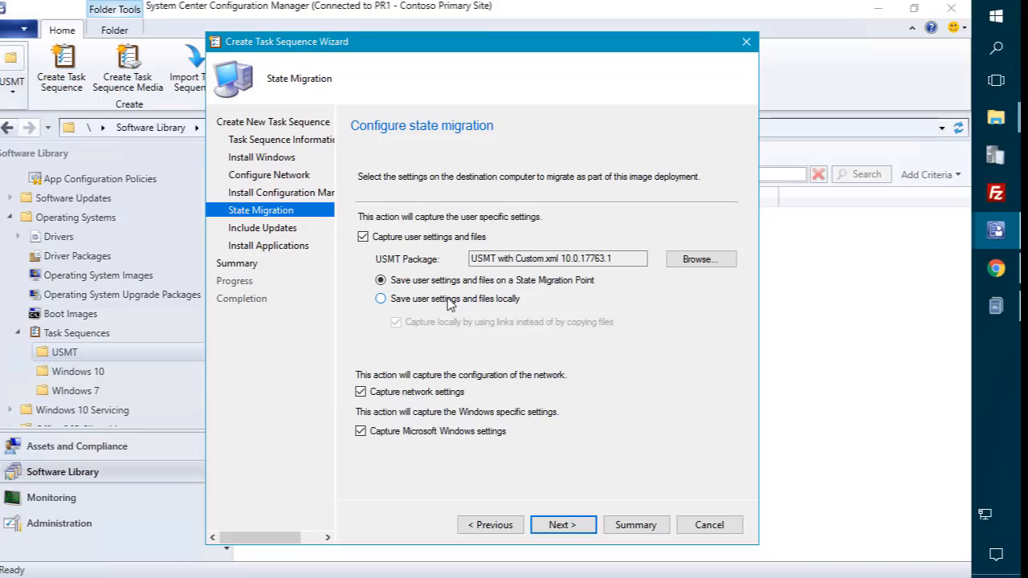
{"action": "left_click", "coordinate": [567, 525]}
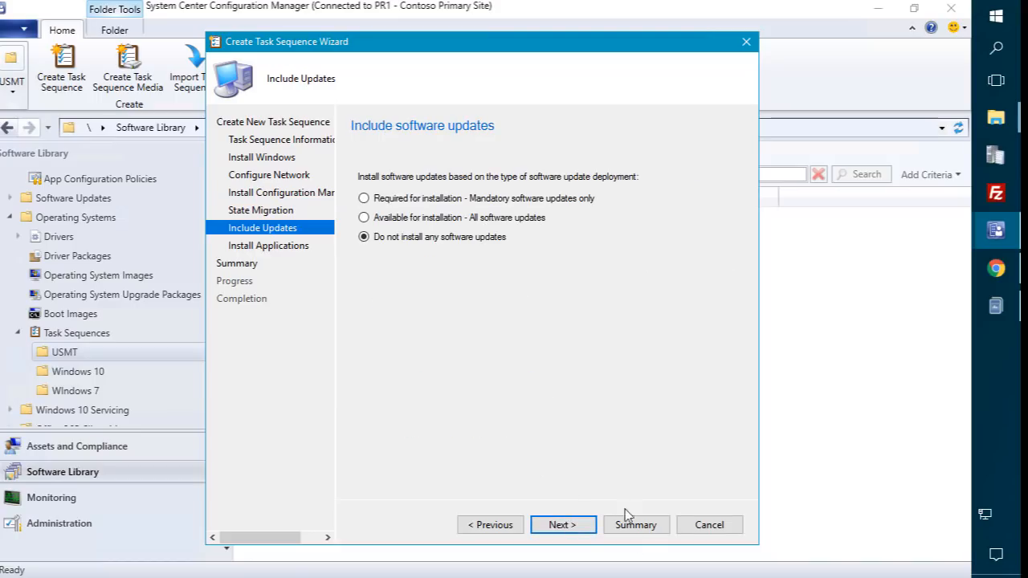
Step: Create the task sequence without software updates or applications and close the wizard
{"action": "left_click", "coordinate": [572, 526]}
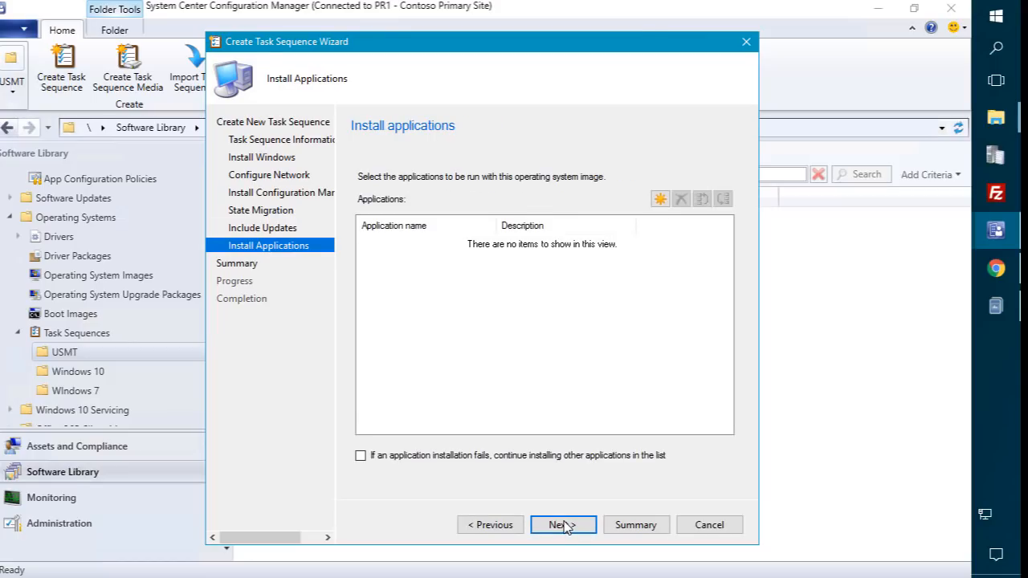
{"action": "left_click", "coordinate": [566, 526]}
{"action": "left_click", "coordinate": [563, 526]}
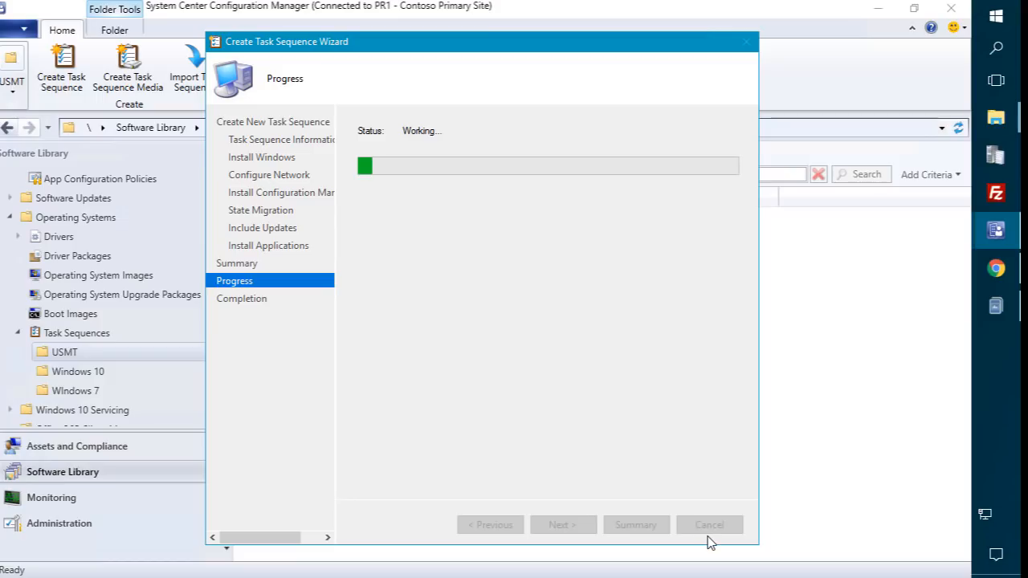
{"action": "left_click", "coordinate": [710, 526]}
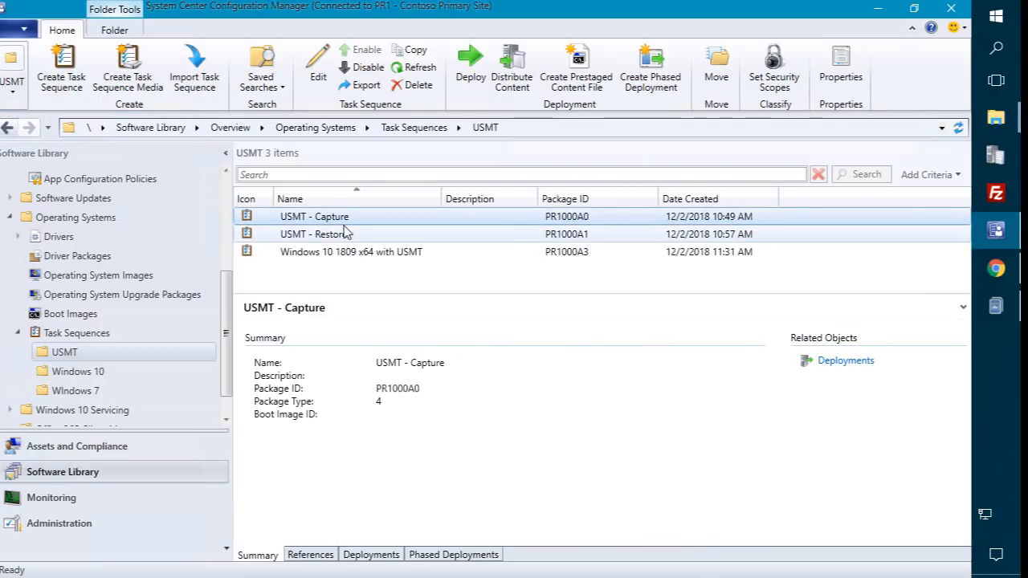
Step: Edit the Windows 10 1809 x64 with USMT task sequence, customizing how Capture User Files and Settings captures profiles with Custom.xml
{"action": "left_click", "coordinate": [331, 251]}
{"action": "right_click", "coordinate": [332, 251]}
{"action": "left_click", "coordinate": [312, 268]}
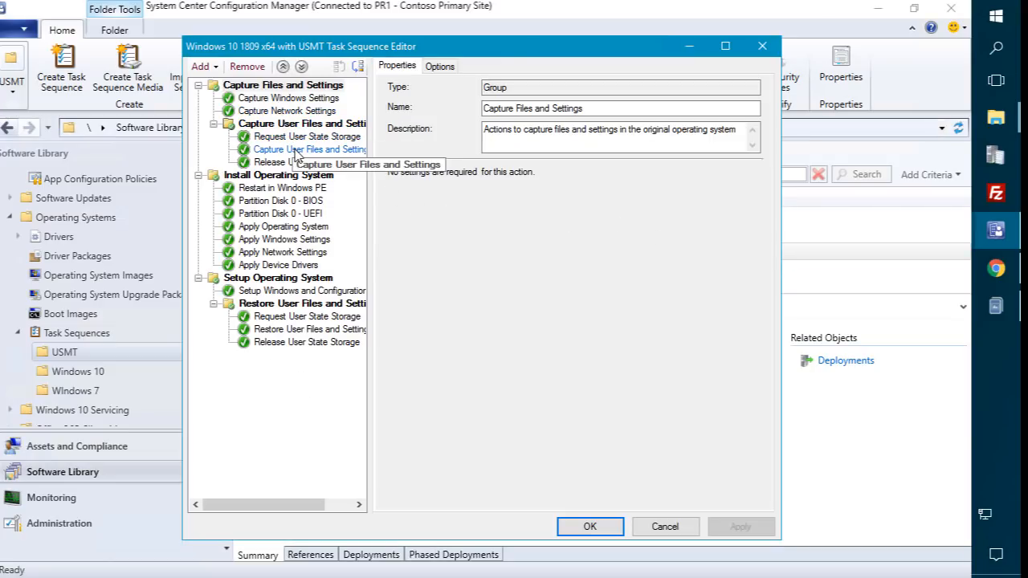
{"action": "left_click", "coordinate": [296, 150]}
{"action": "left_click", "coordinate": [496, 234]}
{"action": "left_click", "coordinate": [719, 252]}
{"action": "type", "text": "Custom.xml"}
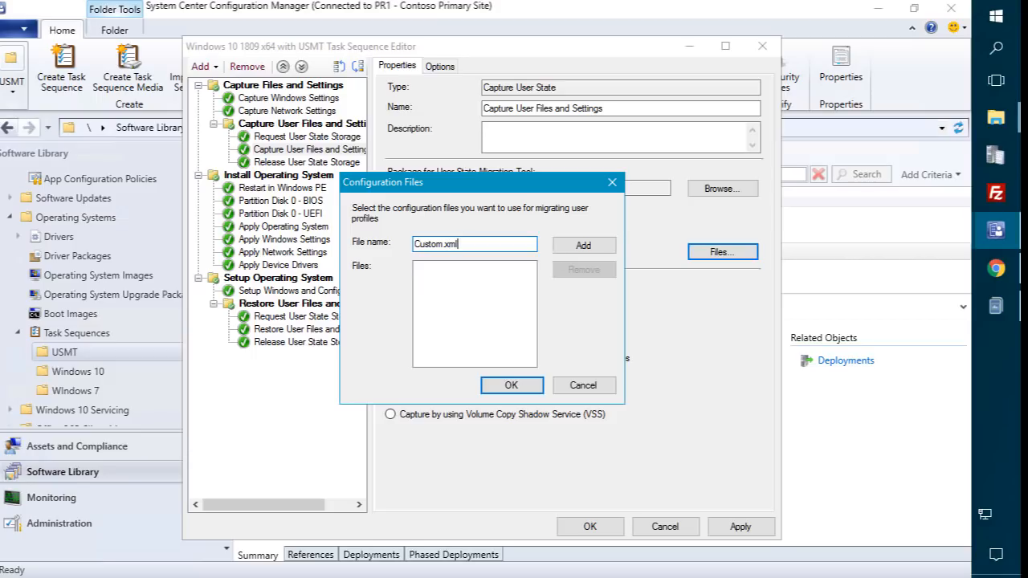
{"action": "left_click", "coordinate": [575, 249]}
Step: Add MigApp.xml and MigUser.xml to the capture step's configuration files and apply the changes
{"action": "type", "text": "MIg"}
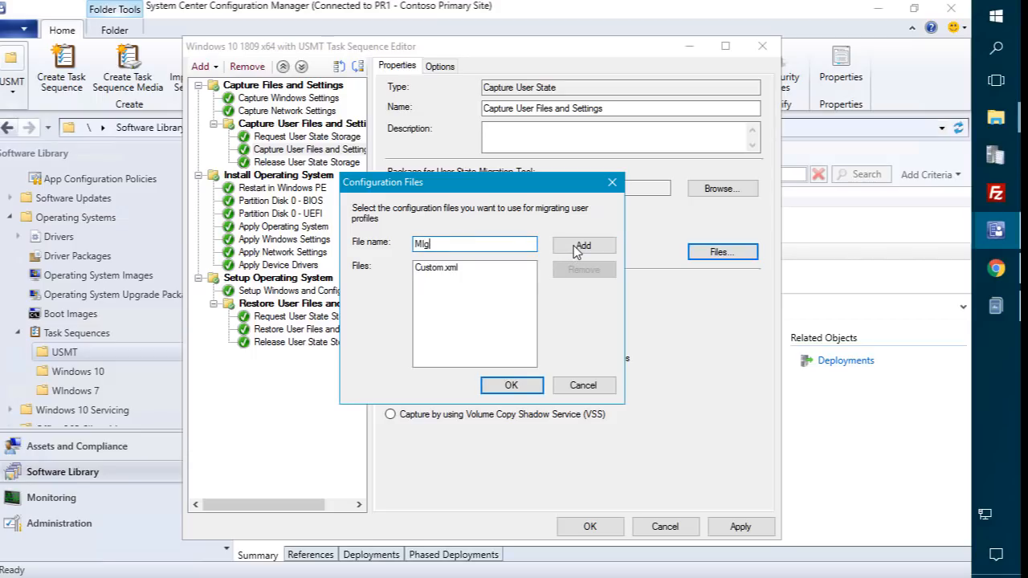
{"action": "type", "text": "App"}
{"action": "key", "text": "ctrl+a"}
{"action": "type", "text": "Mig"}
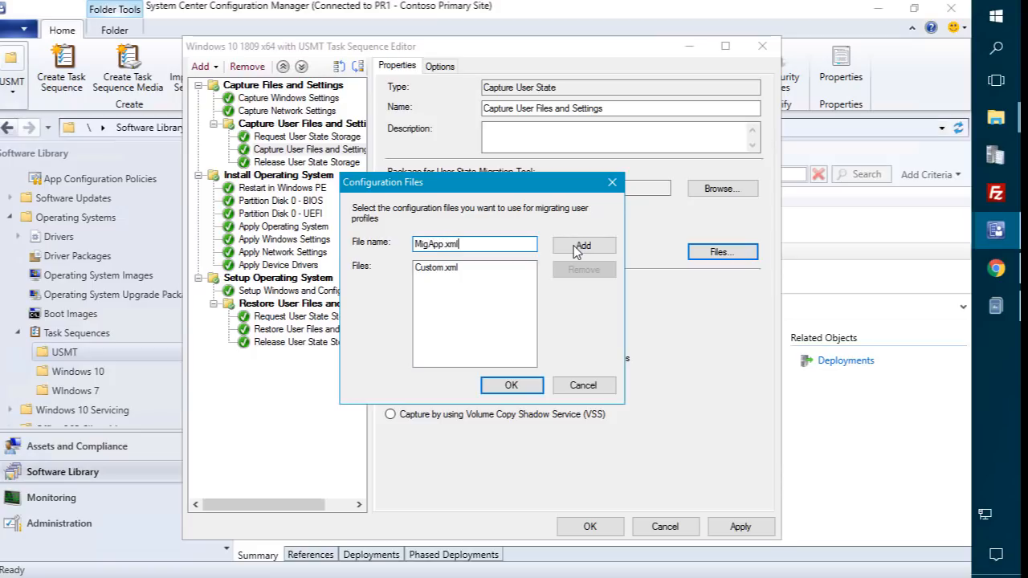
{"action": "left_click", "coordinate": [577, 247]}
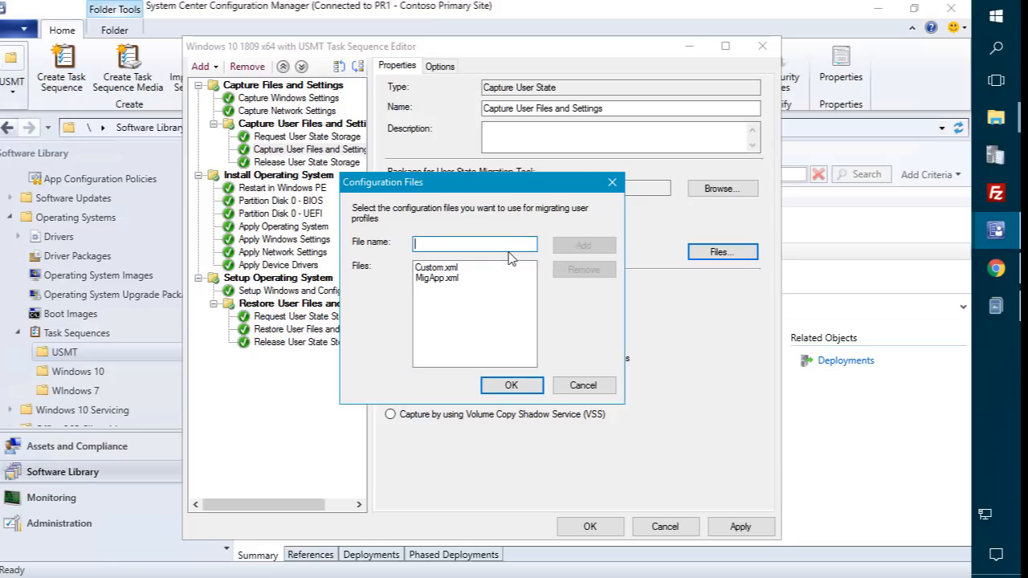
{"action": "type", "text": "MigUser.xml"}
{"action": "key", "text": "ctrl+a"}
{"action": "left_click", "coordinate": [580, 249]}
{"action": "left_click", "coordinate": [520, 384]}
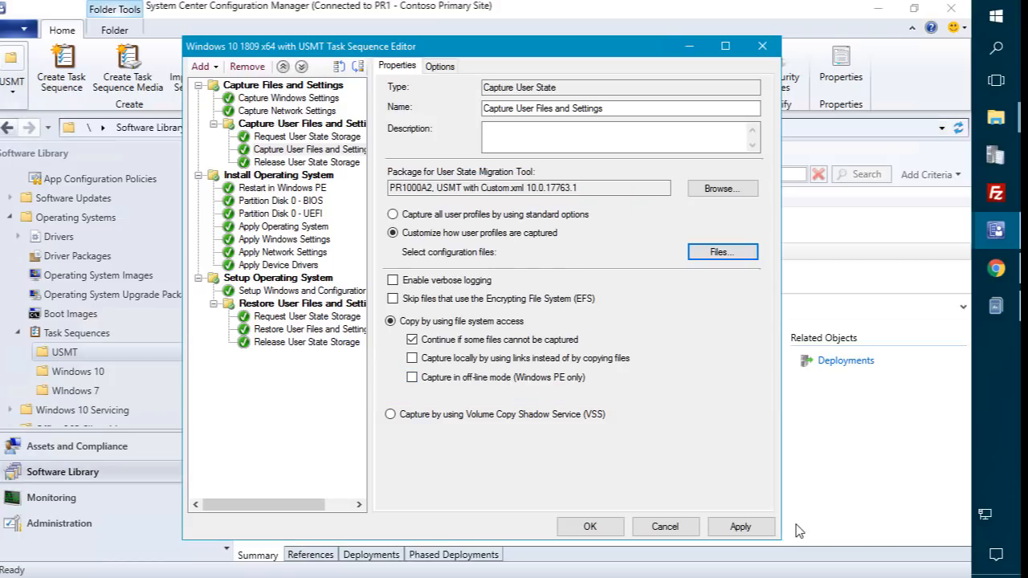
{"action": "left_click", "coordinate": [740, 527]}
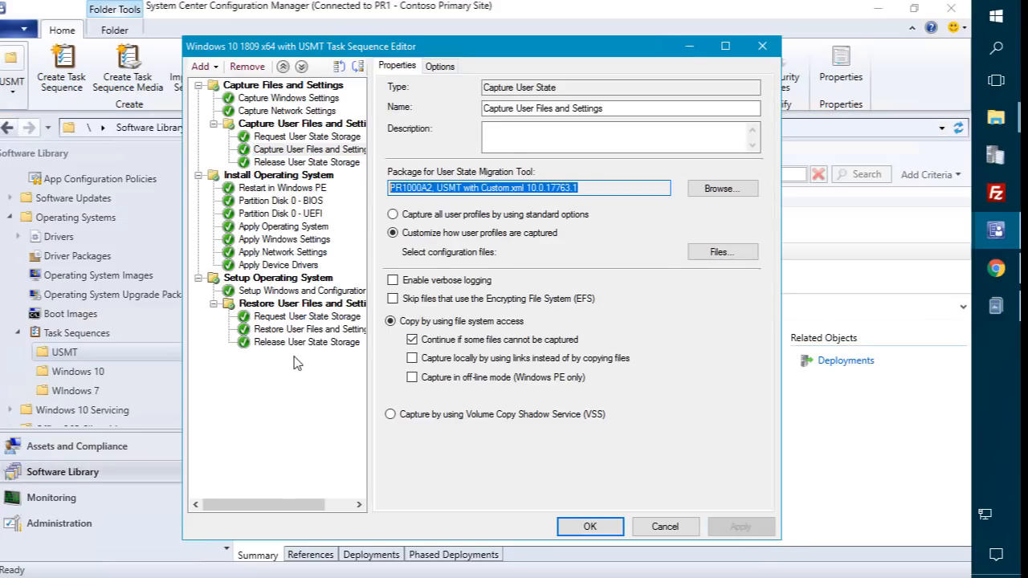
Step: Customize how Restore User Files and Settings restores profiles, adding MigUser.xml and Custom.xml as configuration files
{"action": "left_click", "coordinate": [296, 329]}
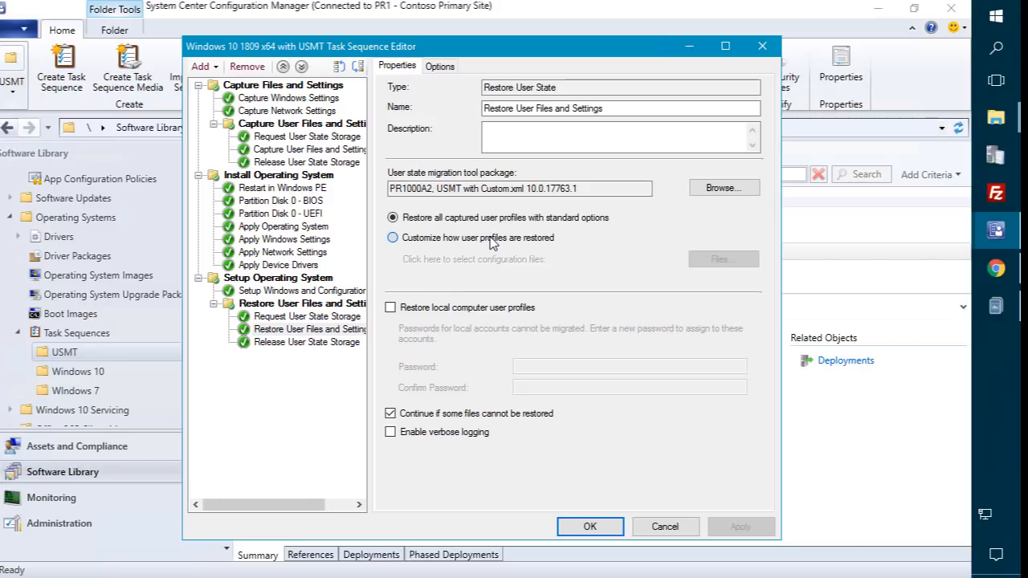
{"action": "left_click", "coordinate": [492, 244]}
{"action": "left_click", "coordinate": [724, 259]}
{"action": "type", "text": "MigUser.xml"}
{"action": "left_click", "coordinate": [557, 247]}
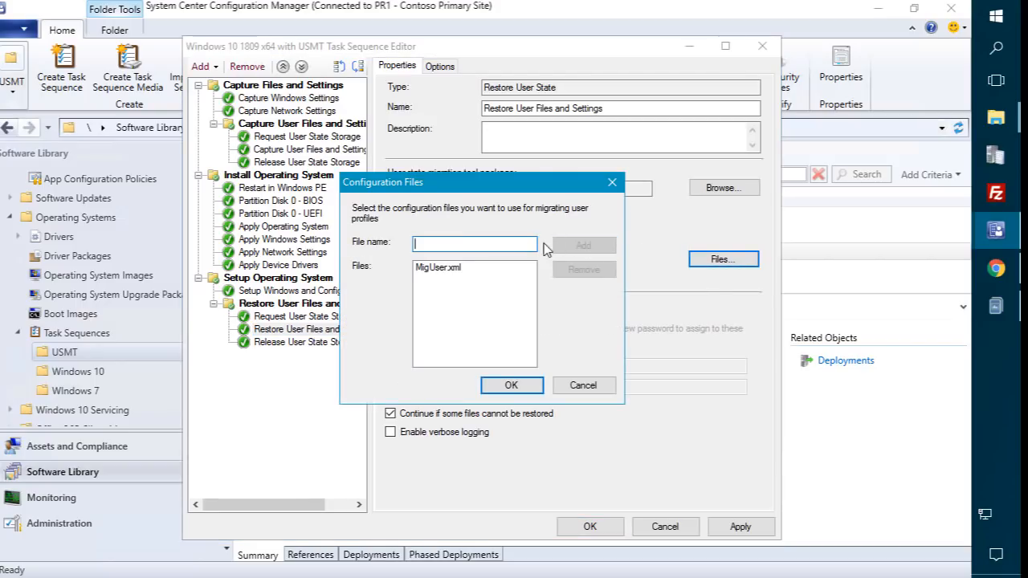
{"action": "type", "text": "Custom.xml"}
{"action": "left_click", "coordinate": [580, 245]}
Step: Add the remaining migration configuration file used by the capture step to the restore step and apply the changes
{"action": "type", "text": "MI"}
{"action": "key", "text": "BackSpace"}
{"action": "key", "text": "BackSpace"}
{"action": "key", "text": "BackSpace"}
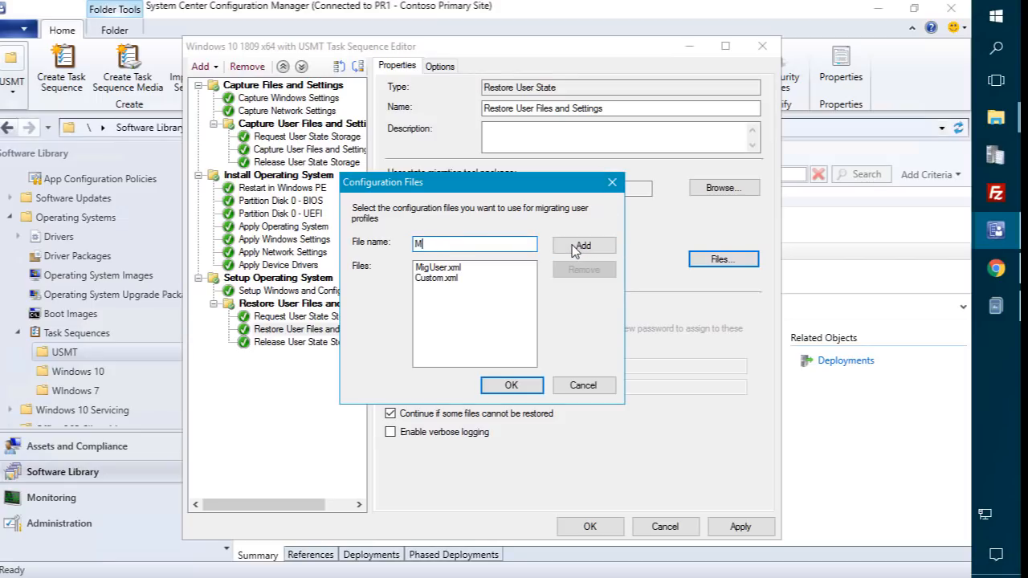
{"action": "left_click", "coordinate": [612, 246]}
{"action": "left_click", "coordinate": [519, 391]}
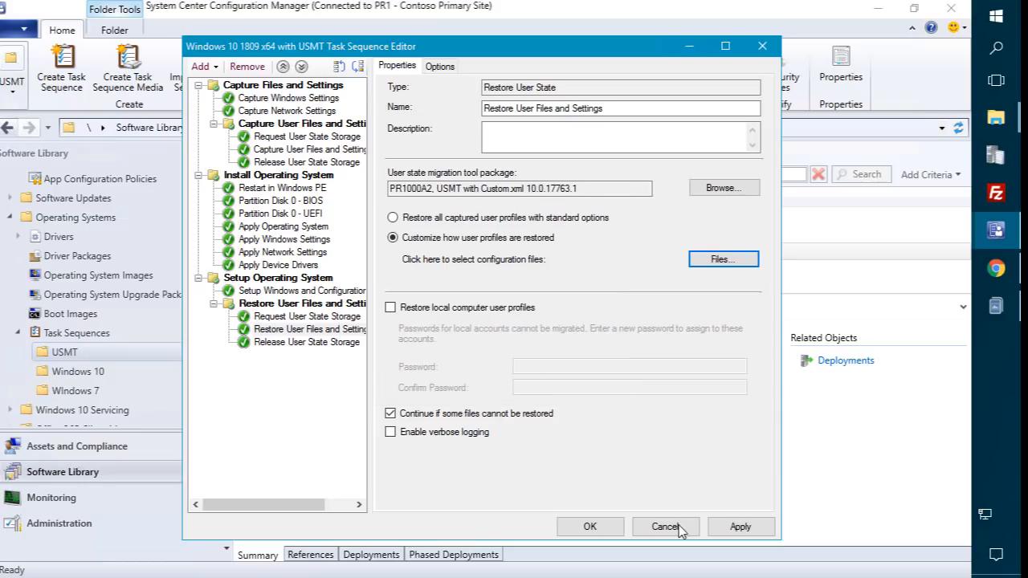
{"action": "left_click", "coordinate": [734, 527]}
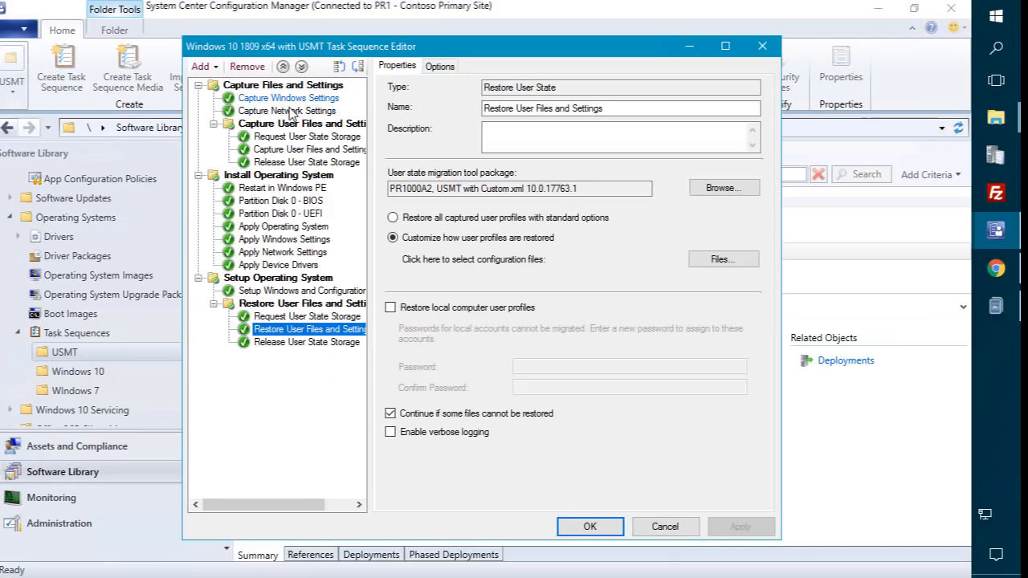
Step: Enable Network Access account fallback in both the capture and restore Request User State Storage steps, and apply the changes
{"action": "left_click", "coordinate": [283, 98]}
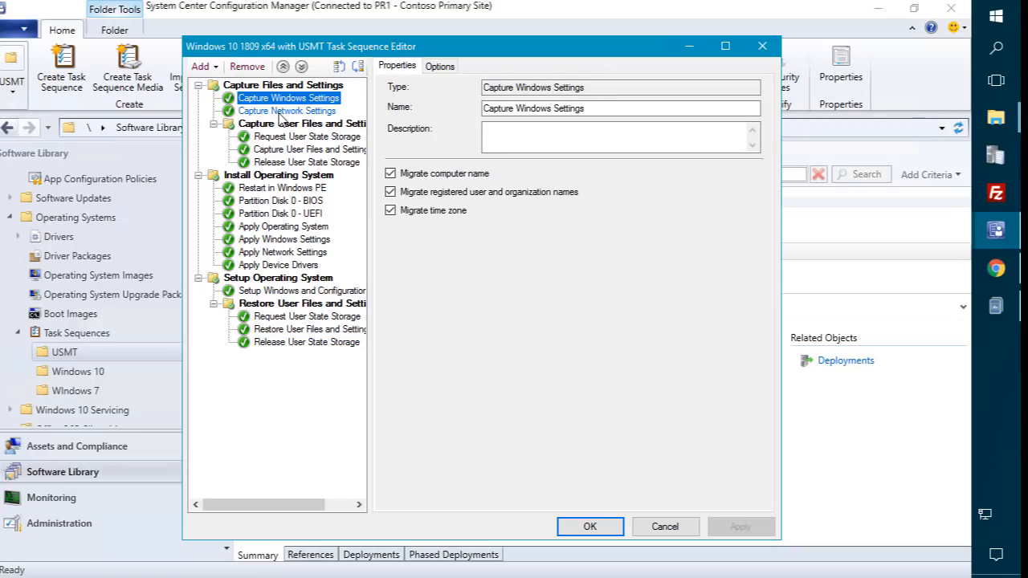
{"action": "left_click", "coordinate": [280, 113]}
{"action": "left_click", "coordinate": [307, 136]}
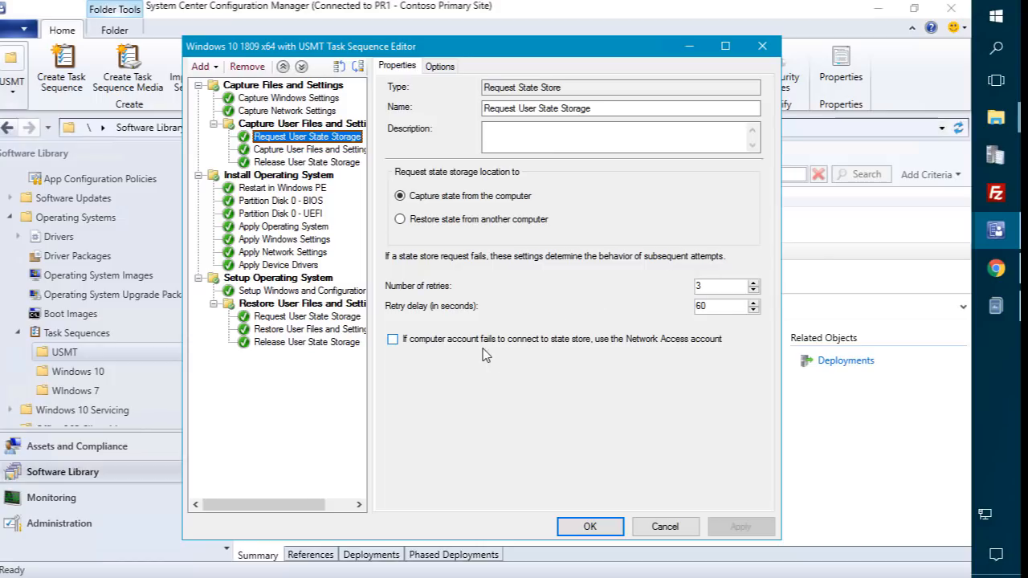
{"action": "left_click", "coordinate": [397, 341]}
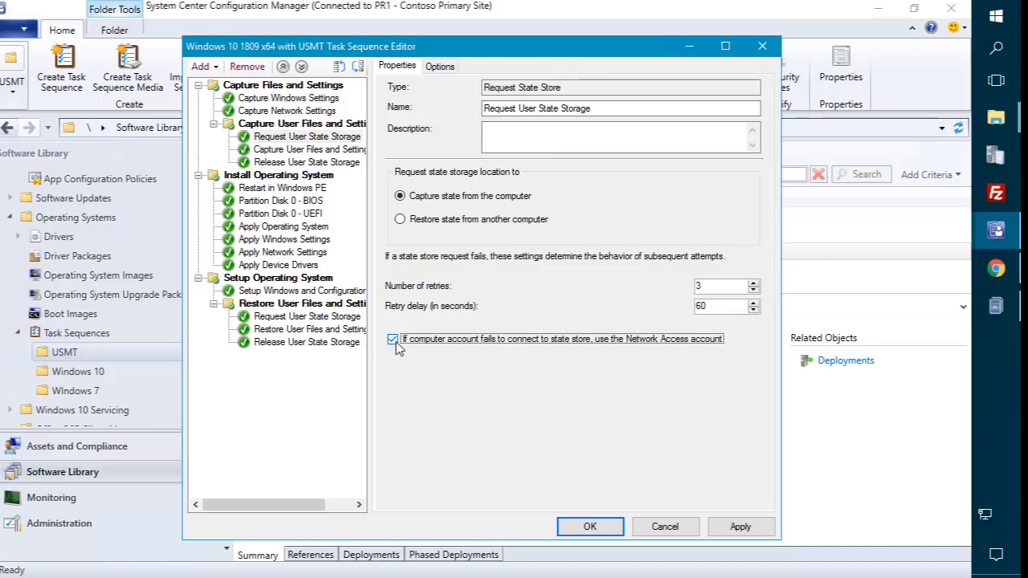
{"action": "left_click", "coordinate": [324, 346]}
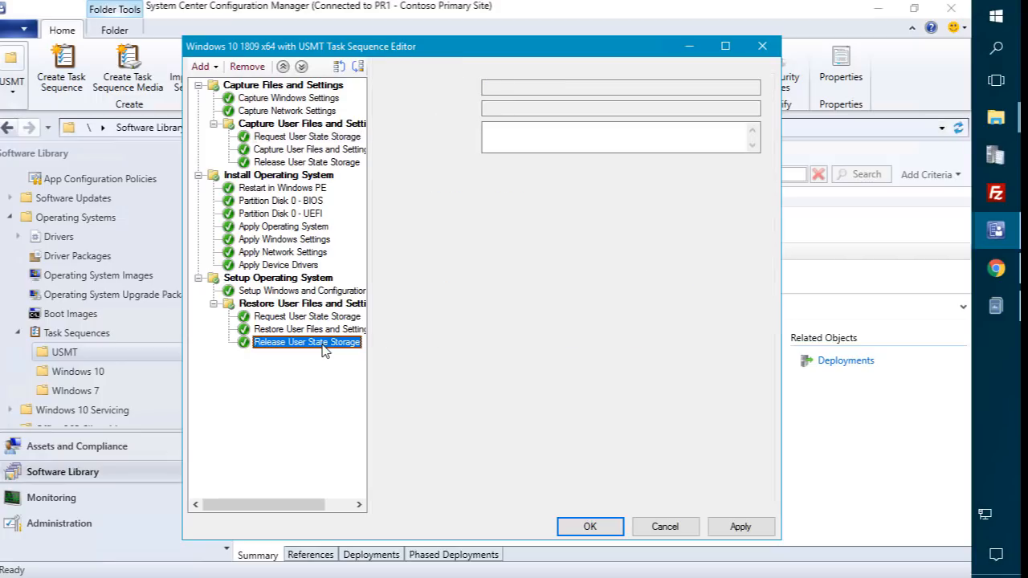
{"action": "left_click", "coordinate": [286, 318]}
{"action": "left_click", "coordinate": [426, 340]}
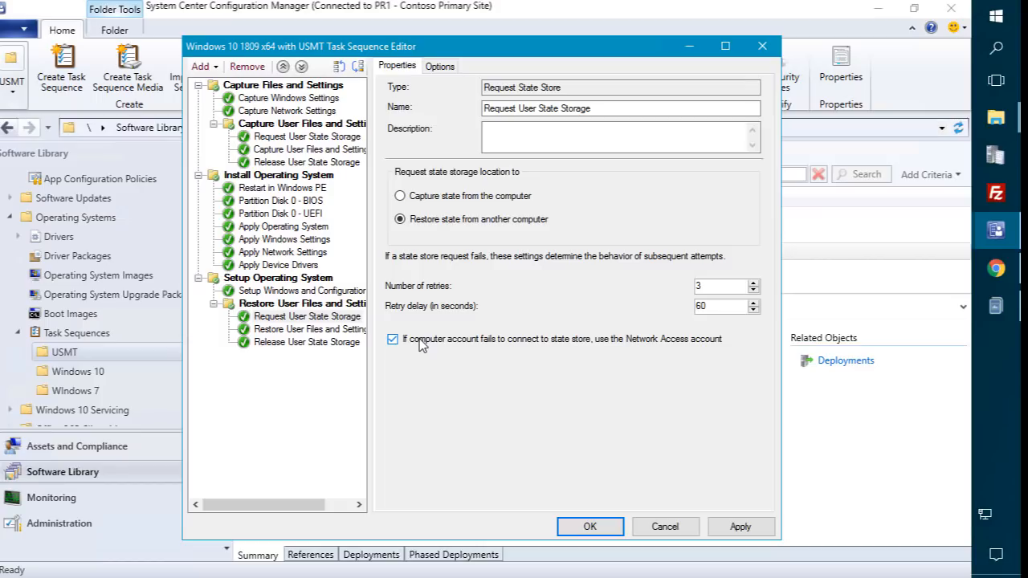
{"action": "left_click", "coordinate": [762, 527]}
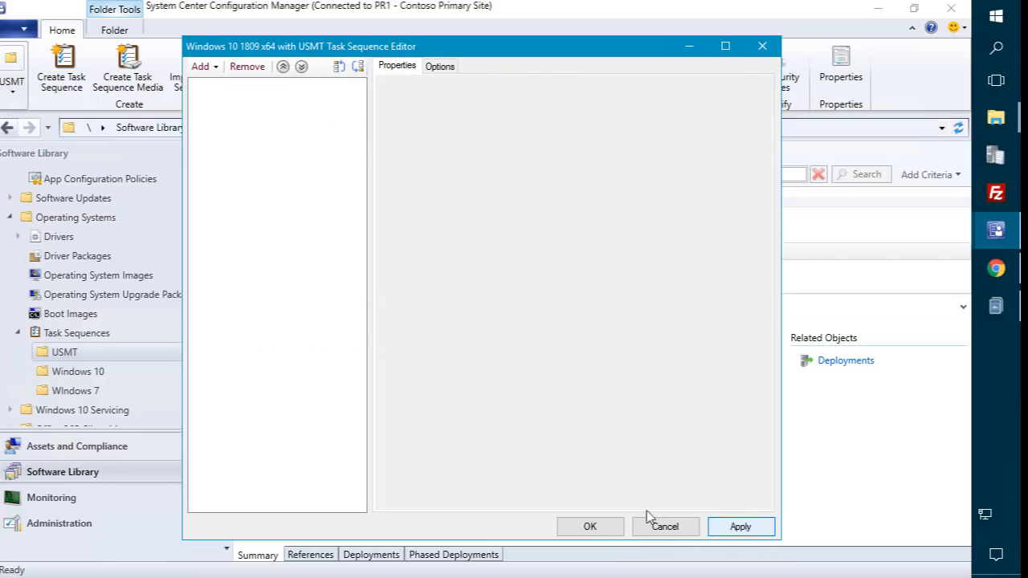
Step: Review the capture and release state steps, the Windows PE restart, both disk partition layouts and the Apply Operating System settings
{"action": "left_click", "coordinate": [304, 149]}
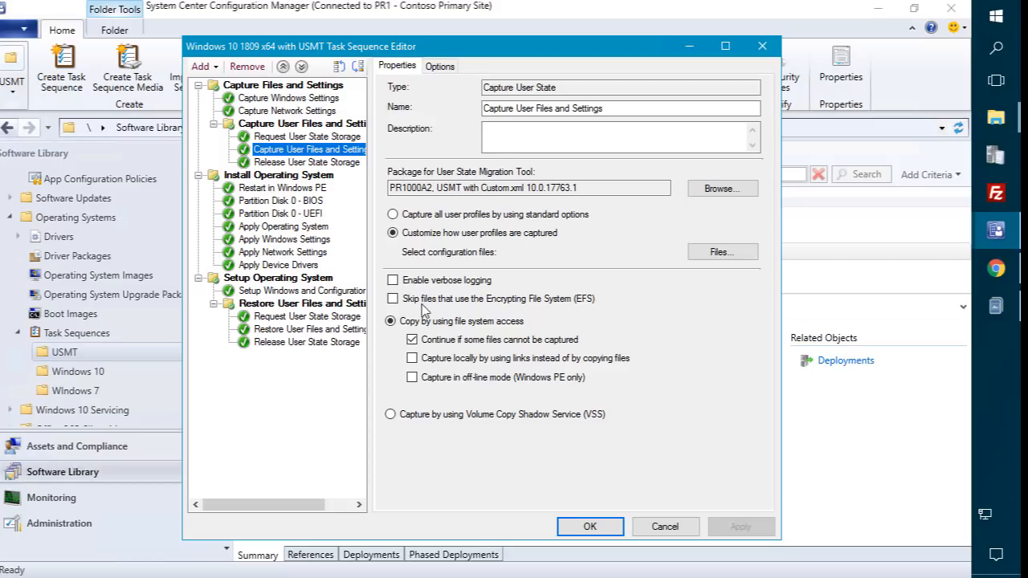
{"action": "left_click", "coordinate": [321, 162]}
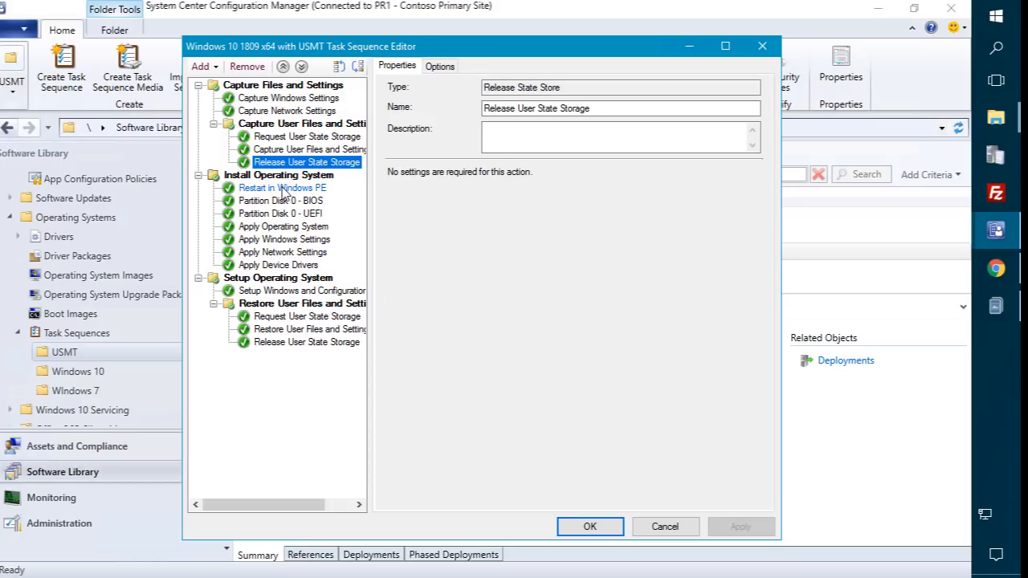
{"action": "left_click", "coordinate": [267, 190]}
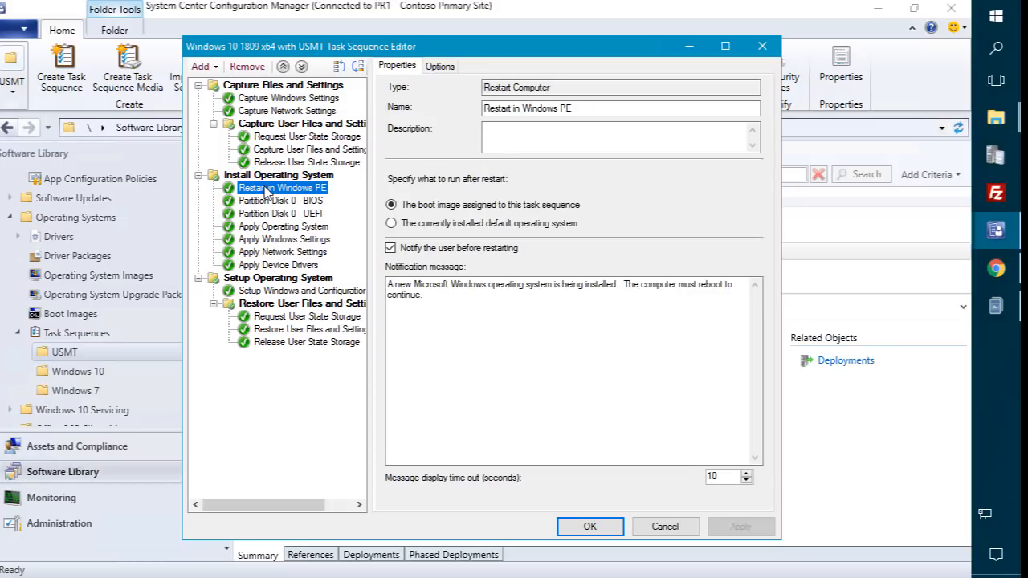
{"action": "left_click", "coordinate": [314, 202]}
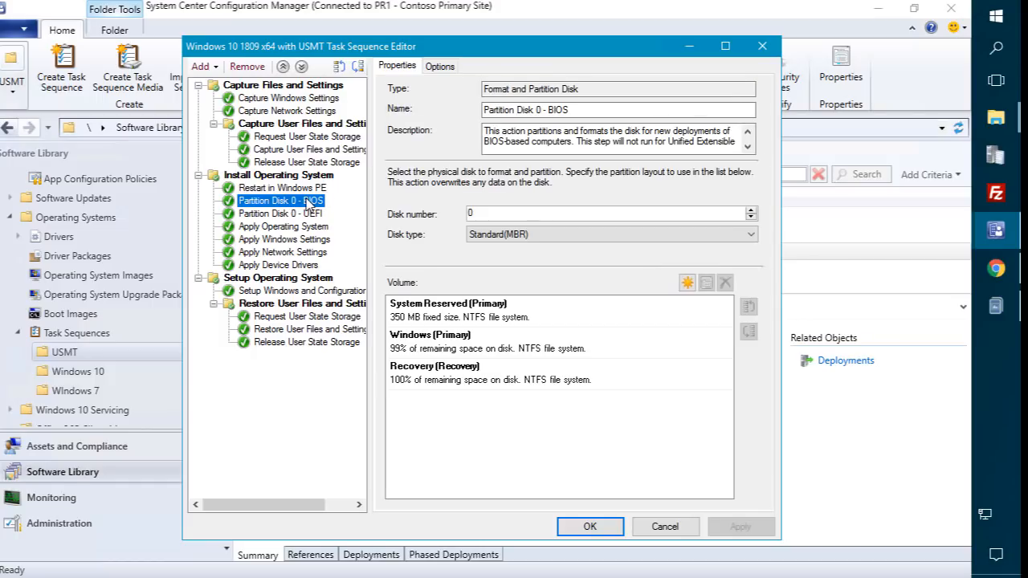
{"action": "left_click", "coordinate": [314, 216]}
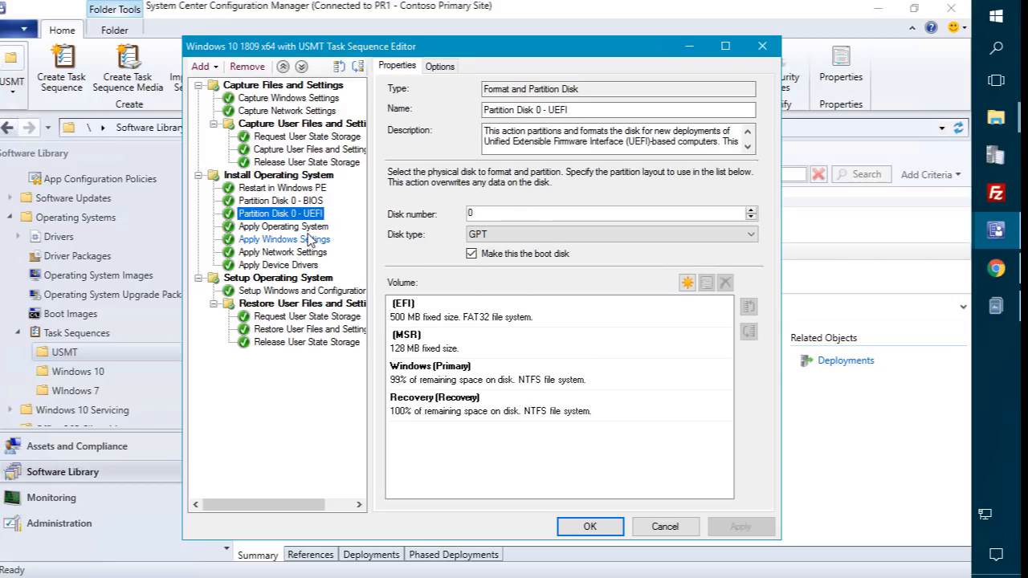
{"action": "left_click", "coordinate": [307, 229]}
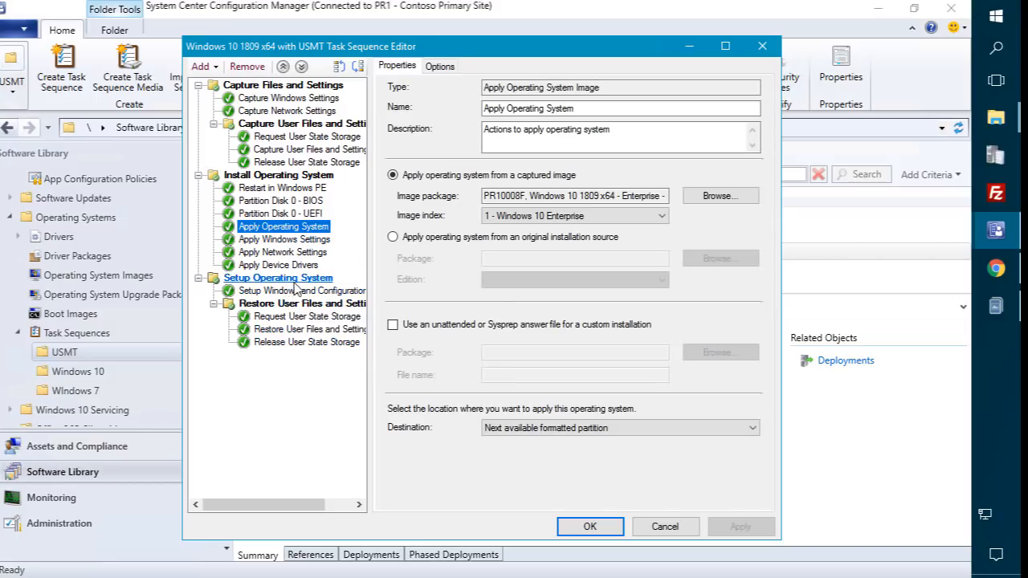
Step: Disable the Apply Device Drivers step, set it to continue on error, apply the changes and close the task sequence editor
{"action": "left_click", "coordinate": [278, 265]}
{"action": "left_click", "coordinate": [440, 66]}
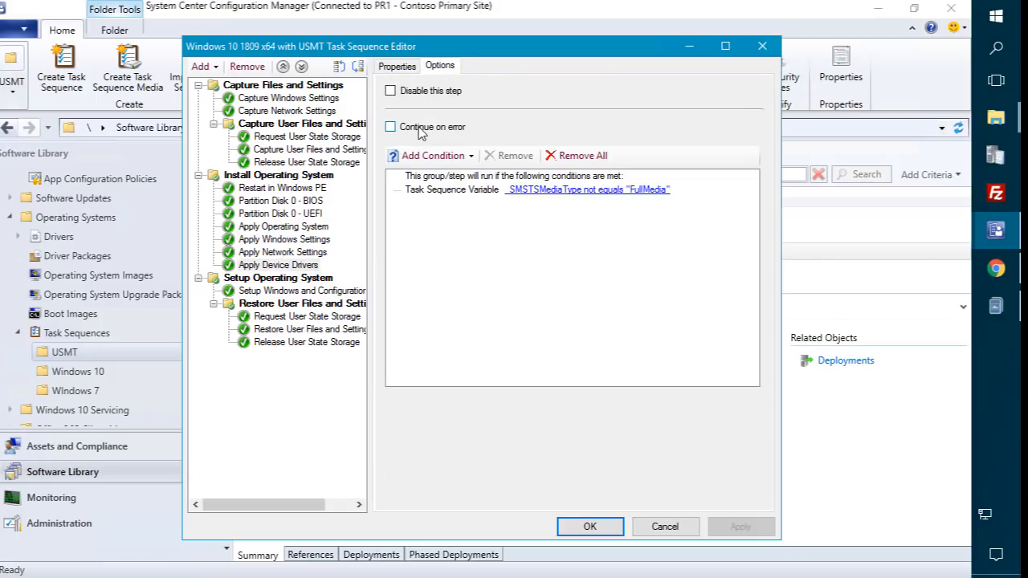
{"action": "left_click", "coordinate": [417, 129]}
{"action": "left_click", "coordinate": [416, 92]}
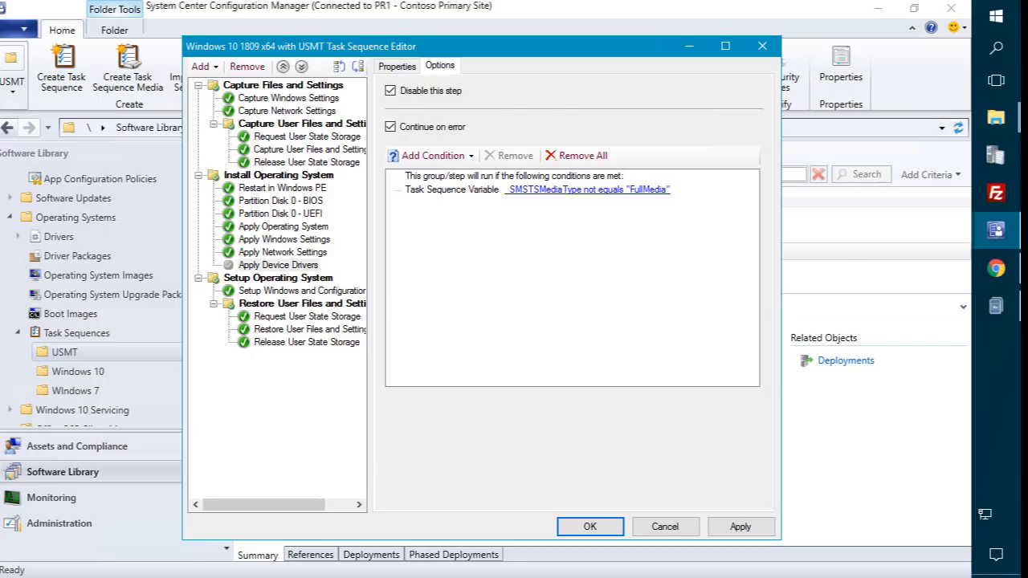
{"action": "left_click", "coordinate": [740, 527]}
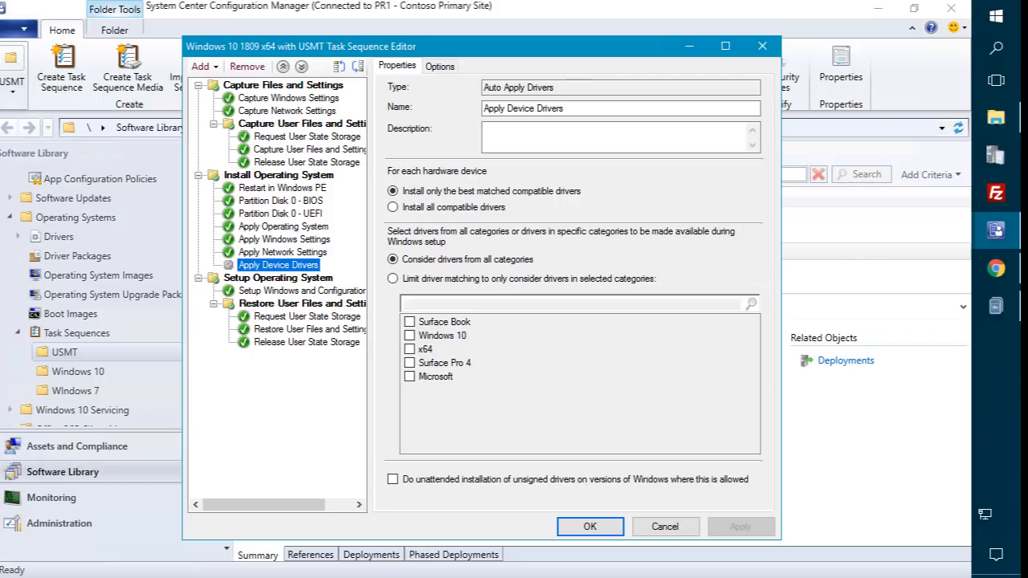
{"action": "left_click", "coordinate": [591, 527]}
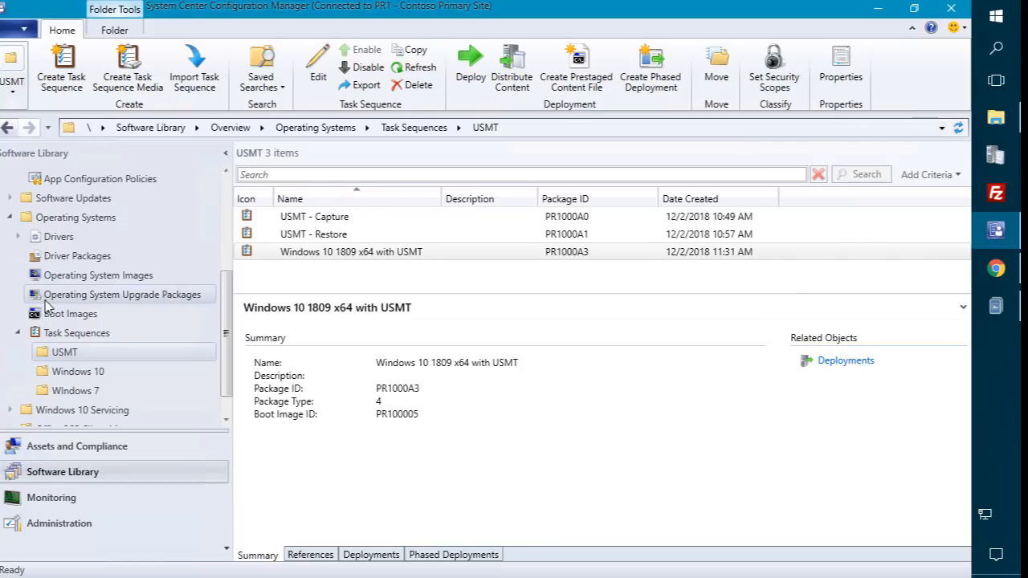
Step: Delete the user state migration computer association between LAB1-W7-X64 and LAB1-WIN10-USMT
{"action": "left_click", "coordinate": [10, 222]}
{"action": "left_click", "coordinate": [74, 447]}
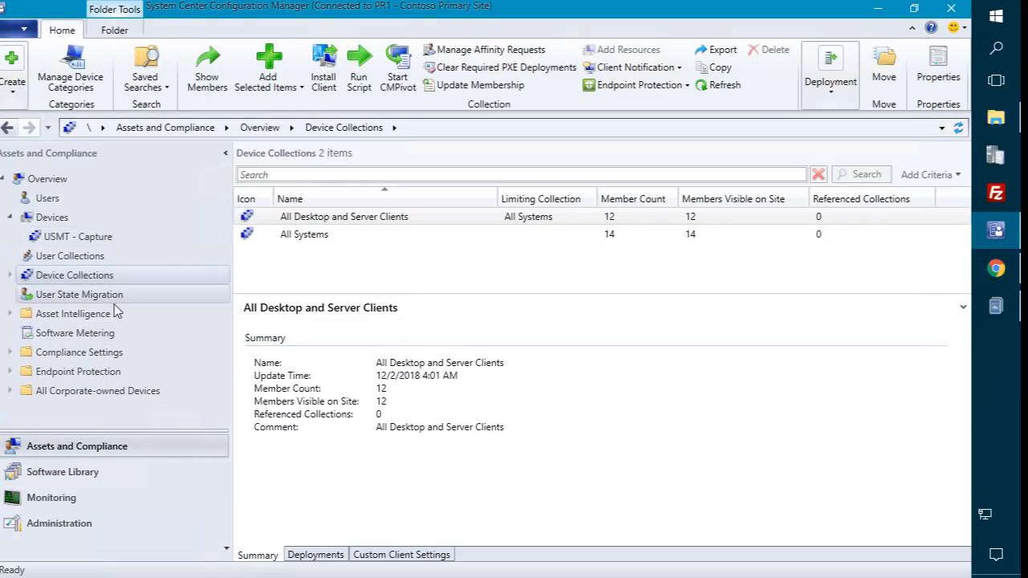
{"action": "left_click", "coordinate": [78, 298]}
{"action": "left_click", "coordinate": [316, 218]}
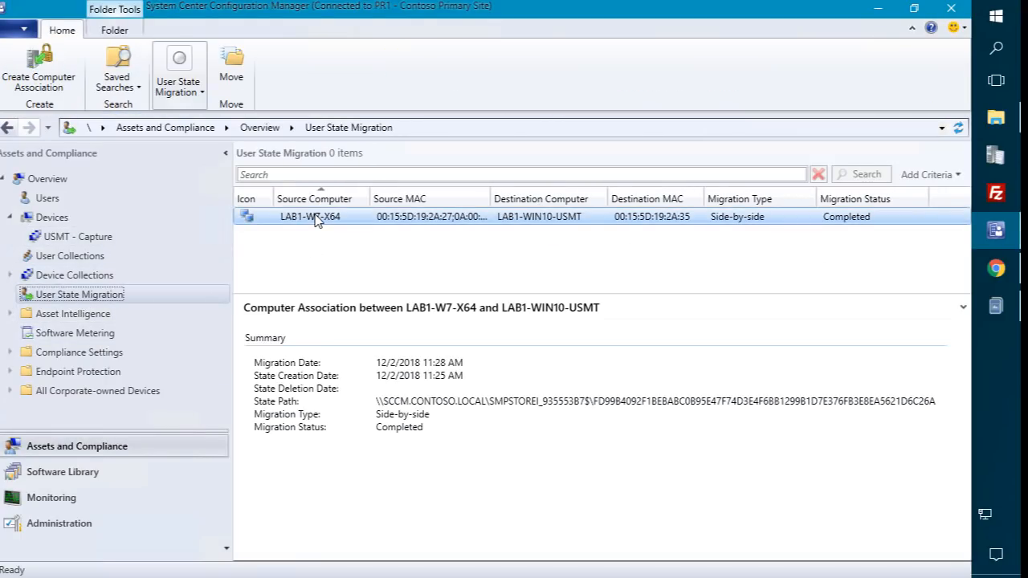
{"action": "right_click", "coordinate": [316, 219]}
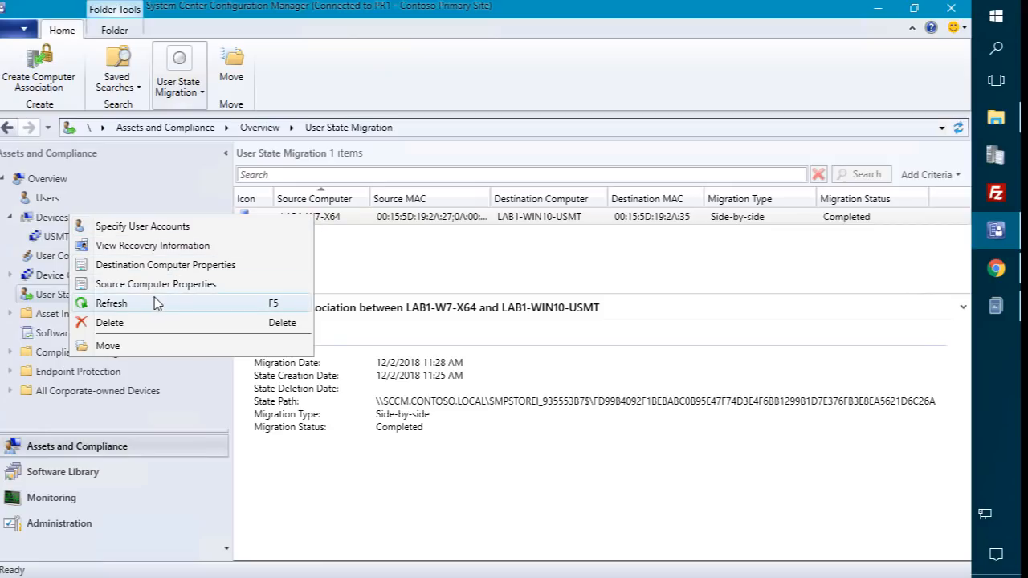
{"action": "left_click", "coordinate": [117, 323]}
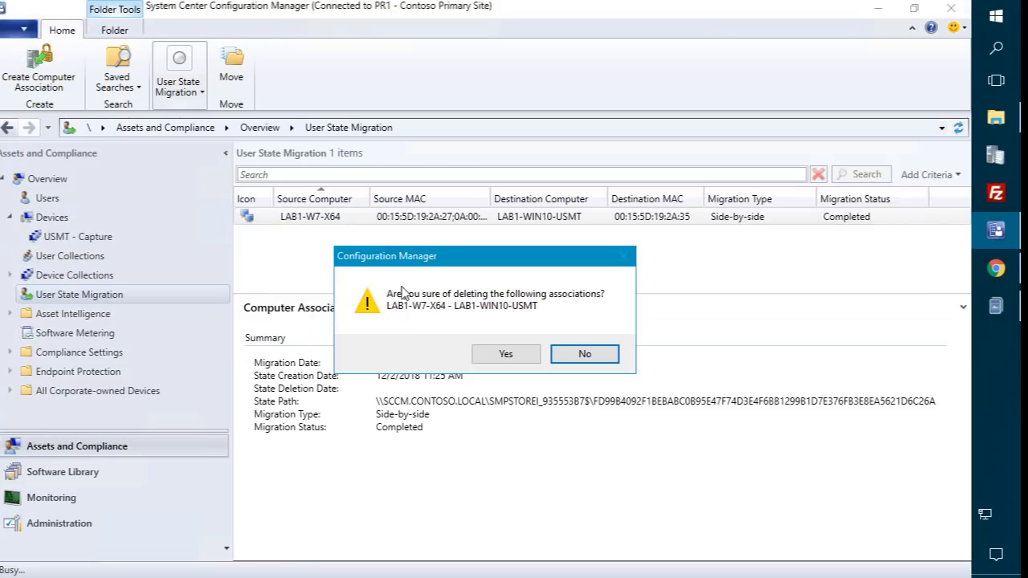
{"action": "left_click", "coordinate": [504, 356]}
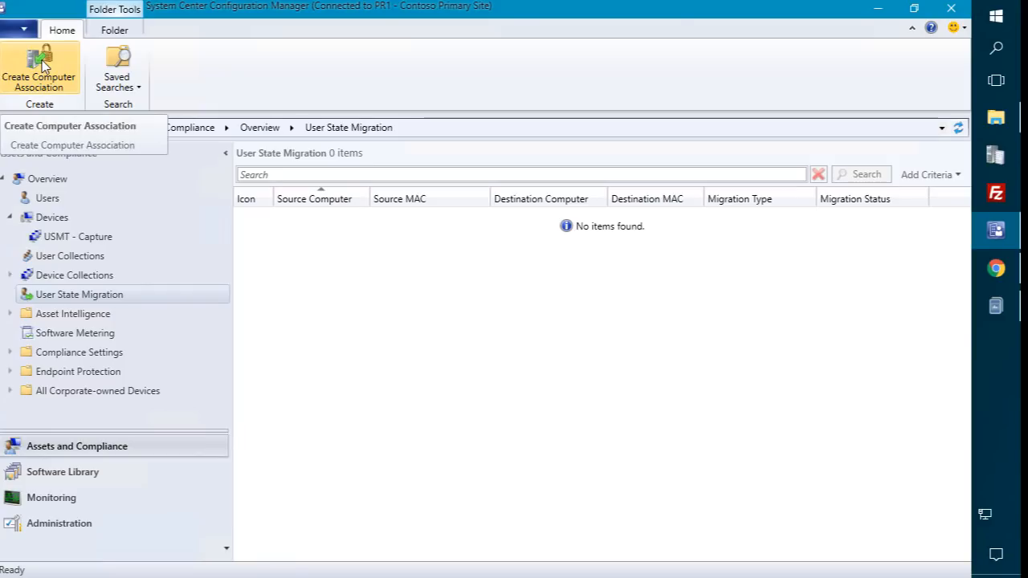
{"action": "left_click", "coordinate": [58, 223]}
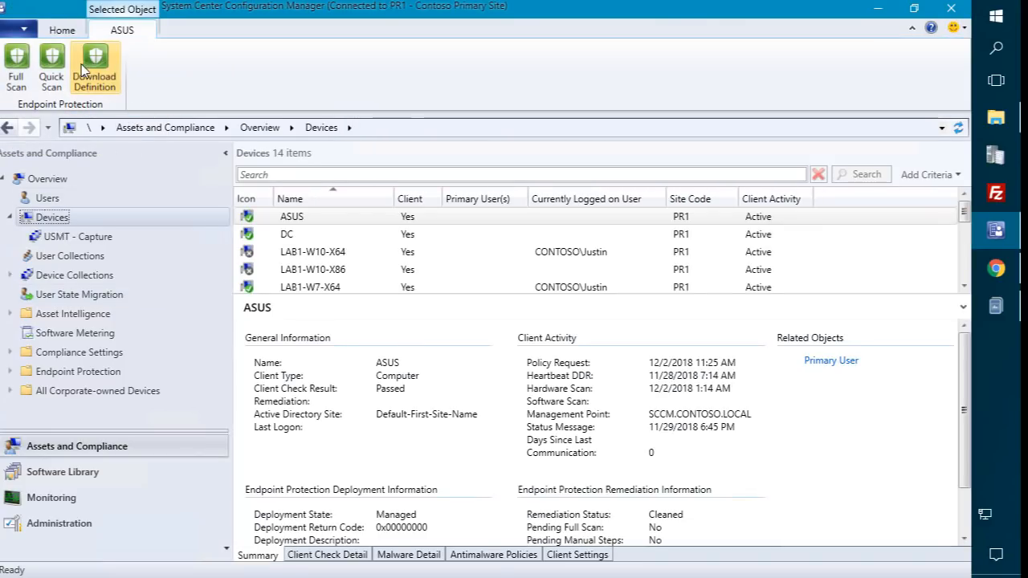
{"action": "left_click", "coordinate": [58, 31]}
{"action": "left_click", "coordinate": [12, 90]}
{"action": "left_click", "coordinate": [104, 145]}
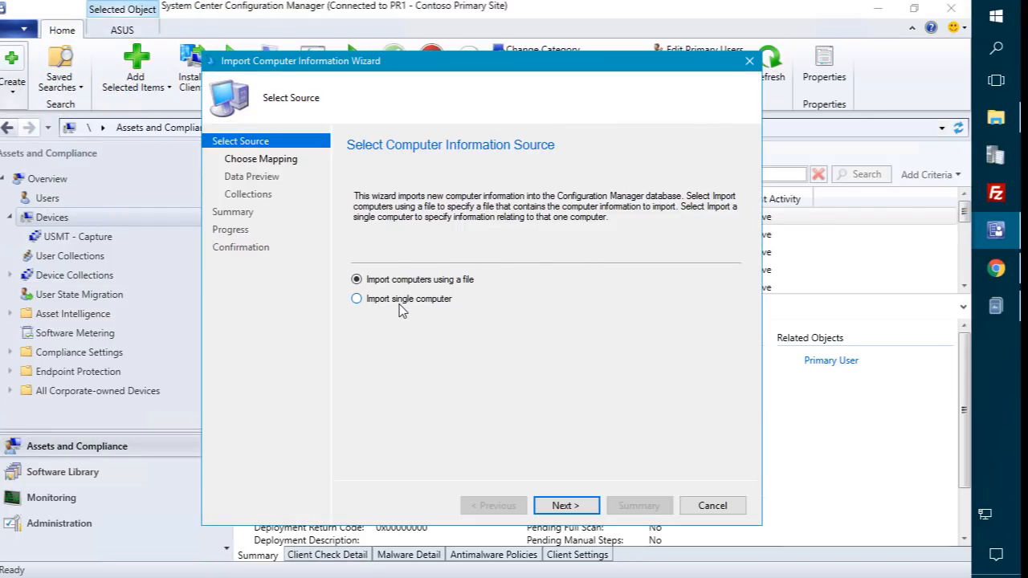
{"action": "left_click", "coordinate": [402, 305]}
{"action": "left_click", "coordinate": [565, 503]}
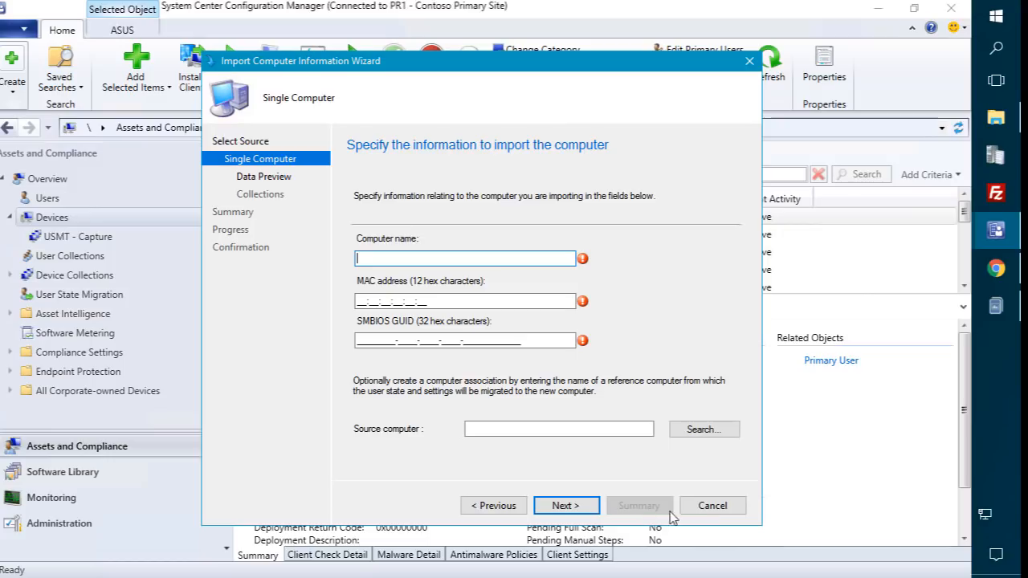
{"action": "left_click", "coordinate": [728, 508]}
{"action": "left_click", "coordinate": [531, 360]}
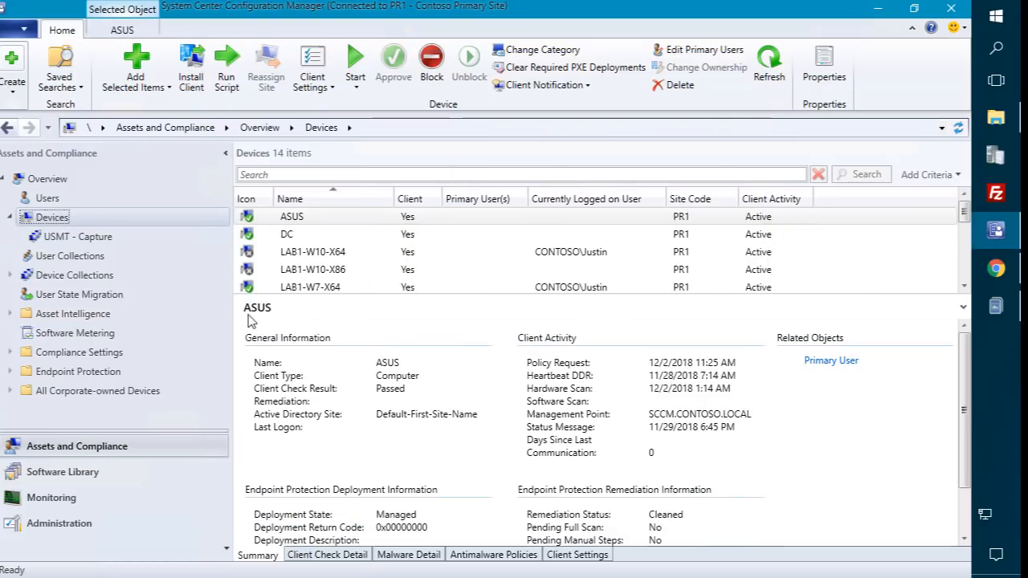
{"action": "left_click", "coordinate": [90, 296]}
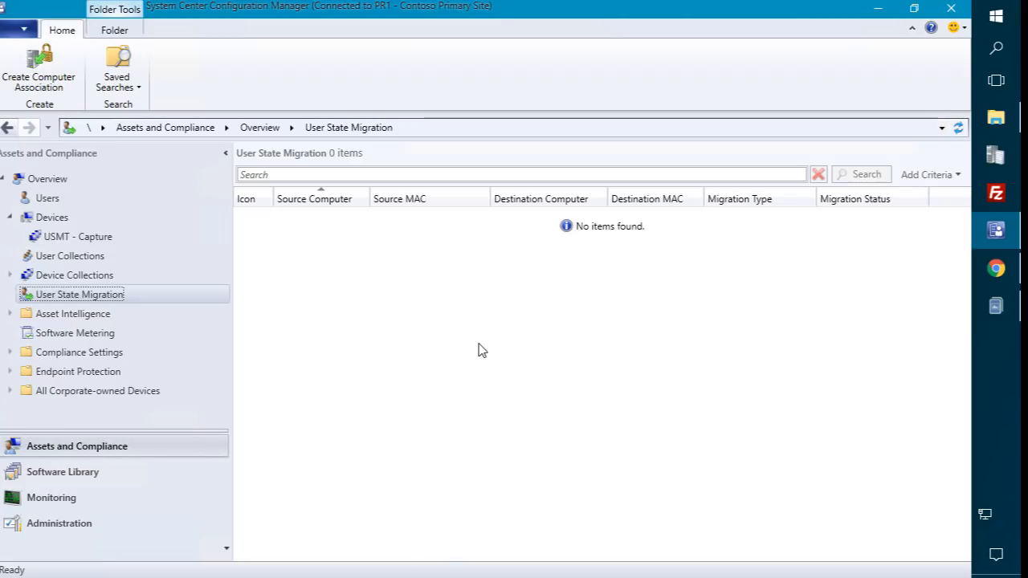
Step: Start deploying the Windows 10 1809 x64 with USMT task sequence to the USMT - Capture device collection in the OSD folder
{"action": "left_click", "coordinate": [77, 475]}
{"action": "double_click", "coordinate": [114, 361]}
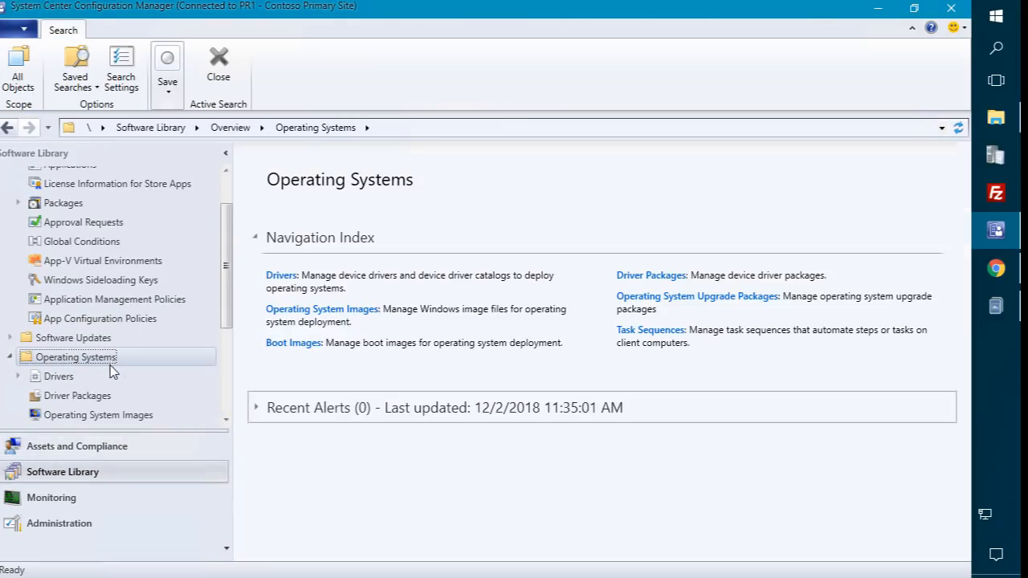
{"action": "scroll", "coordinate": [64, 406], "scroll_direction": "down", "scroll_amount": 1}
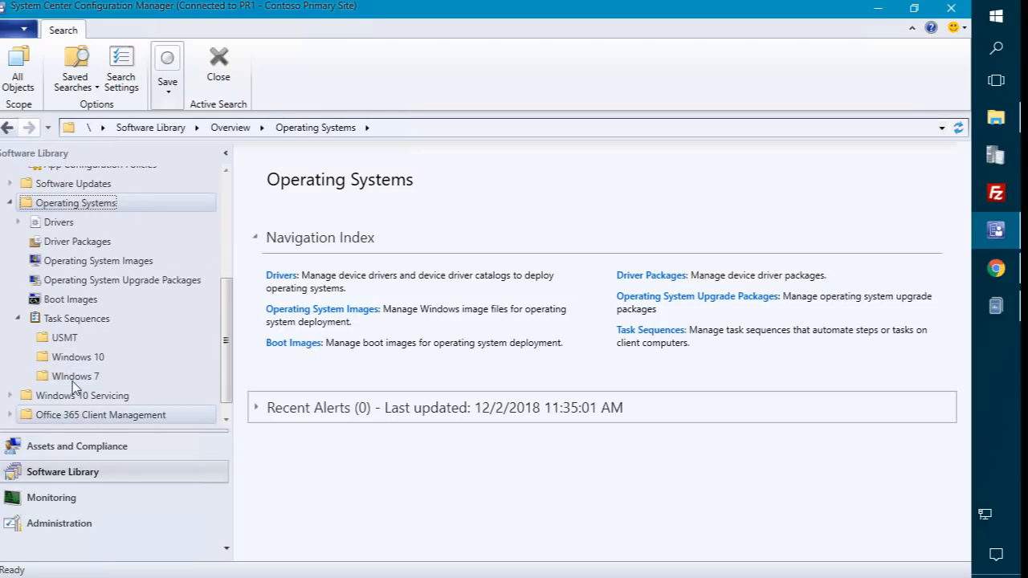
{"action": "left_click", "coordinate": [65, 338]}
{"action": "left_click", "coordinate": [328, 253]}
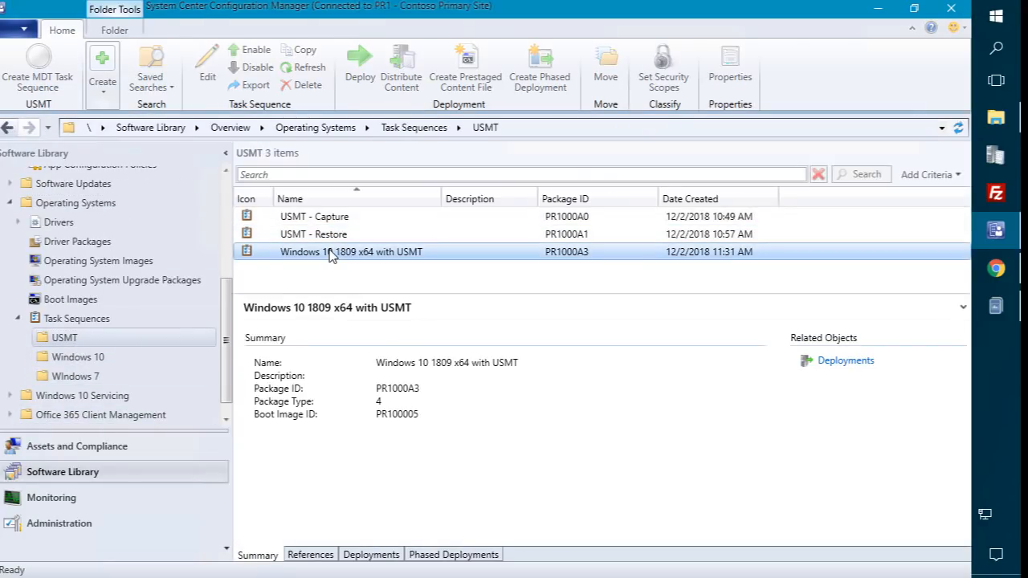
{"action": "right_click", "coordinate": [328, 253]}
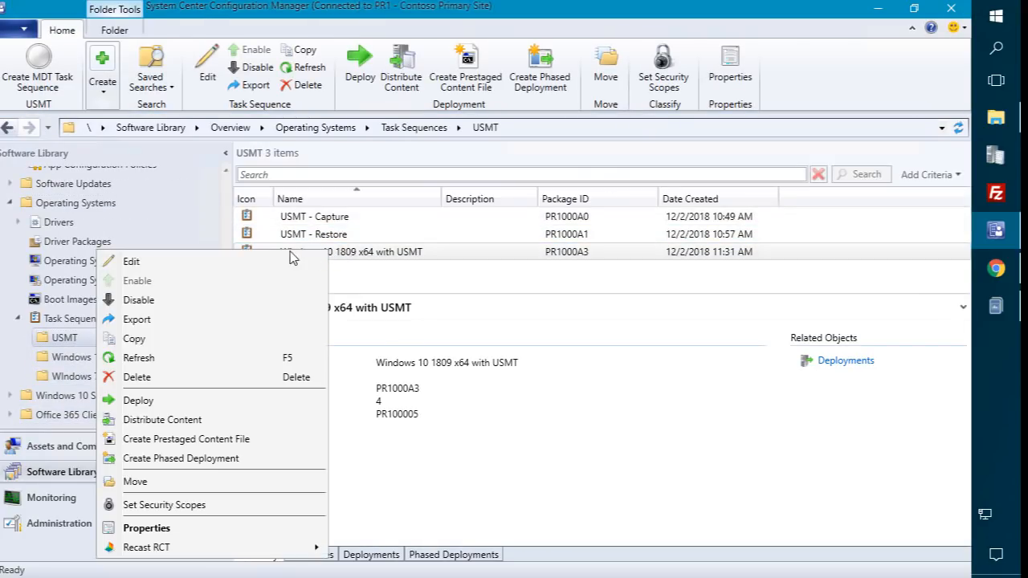
{"action": "left_click", "coordinate": [158, 401]}
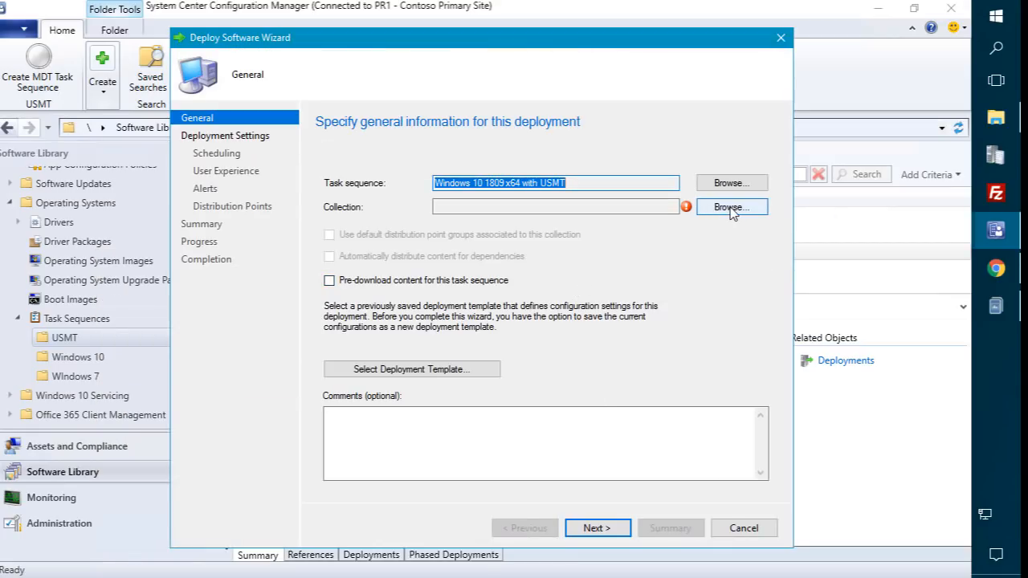
{"action": "left_click", "coordinate": [678, 207]}
{"action": "left_click", "coordinate": [624, 378]}
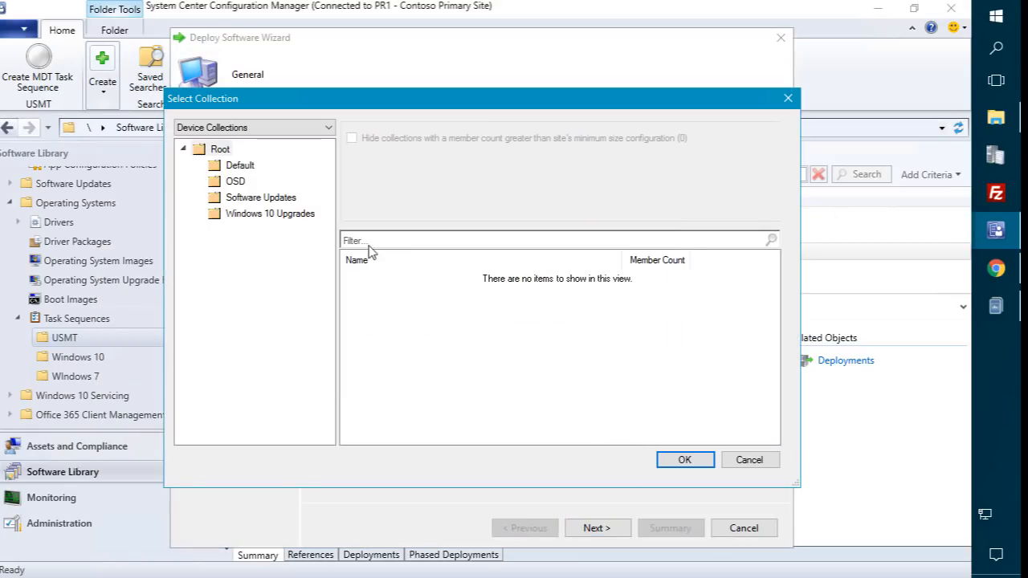
{"action": "left_click", "coordinate": [235, 182]}
{"action": "double_click", "coordinate": [402, 291]}
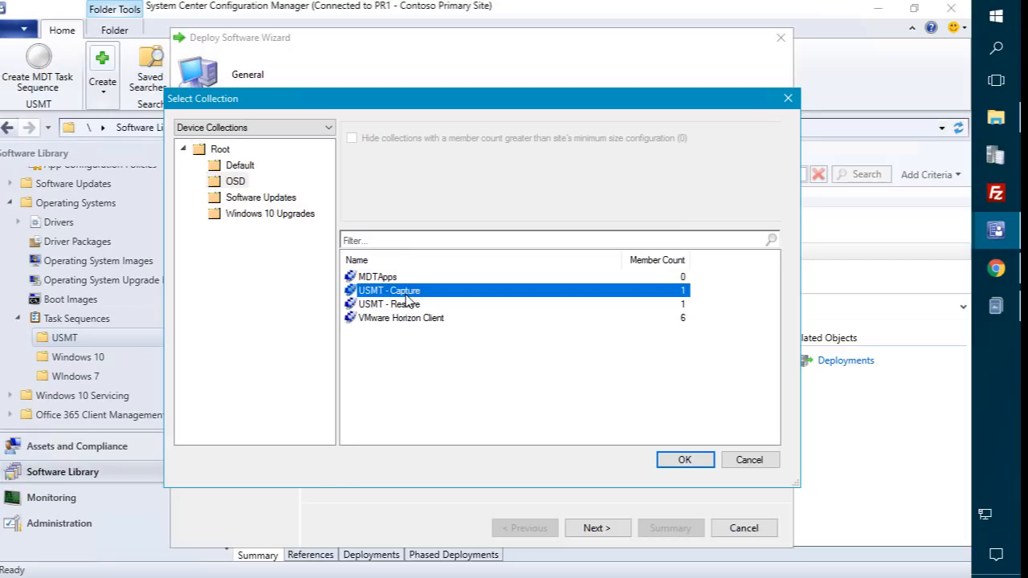
{"action": "left_click", "coordinate": [593, 529]}
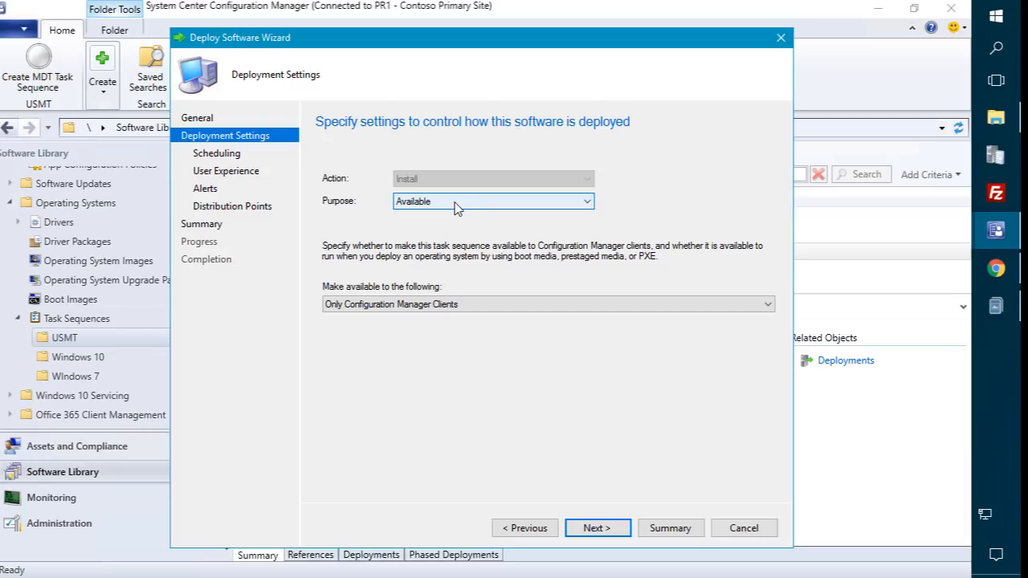
Step: Keep the deployment purpose as Available and offer it to Only Configuration Manager Clients
{"action": "left_click", "coordinate": [456, 206]}
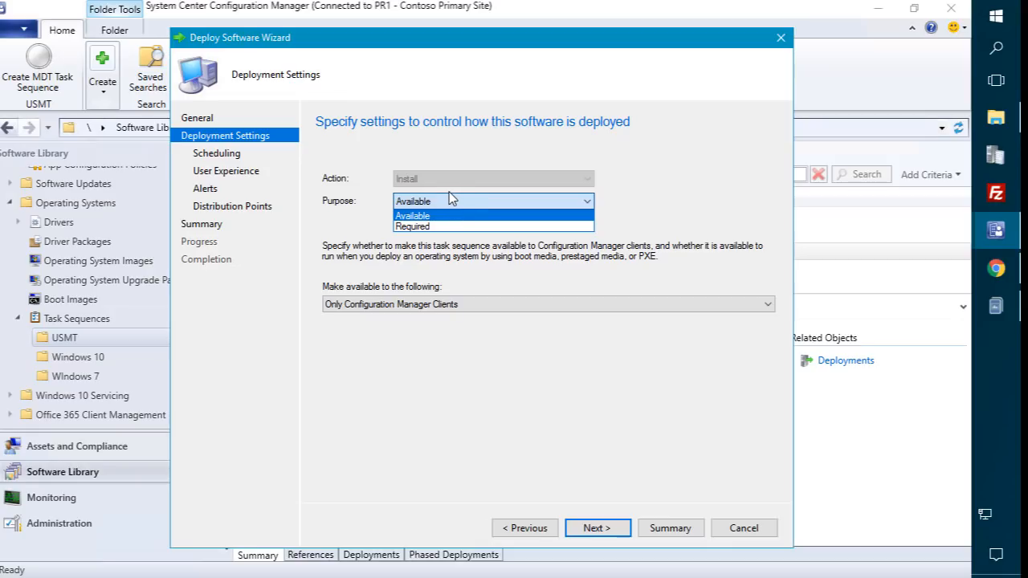
{"action": "left_click", "coordinate": [449, 192]}
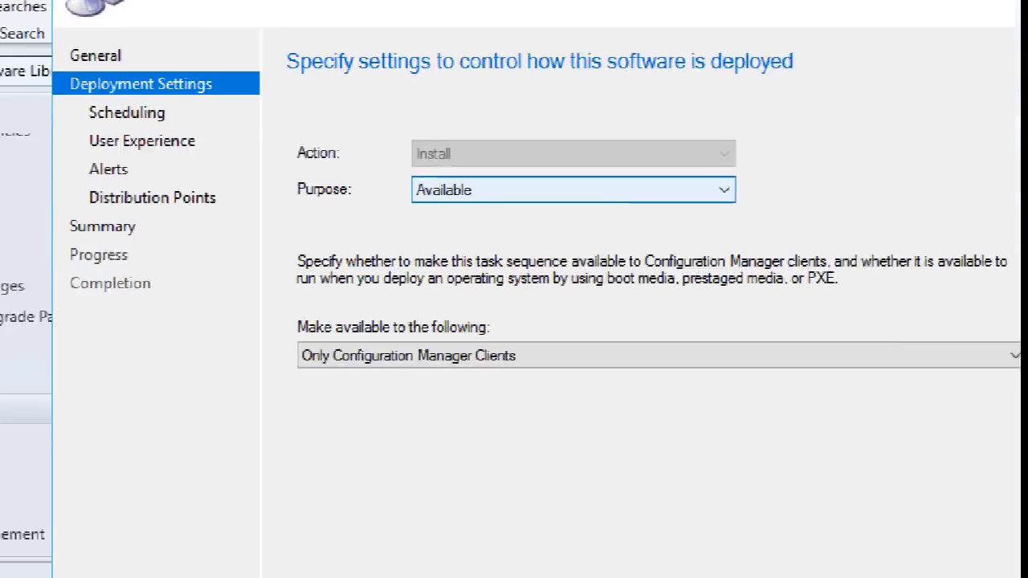
{"action": "mouse_move", "coordinate": [191, 286]}
{"action": "left_mouse_down"}
{"action": "mouse_move", "coordinate": [485, 391]}
{"action": "mouse_move", "coordinate": [534, 380]}
{"action": "left_mouse_up"}
{"action": "left_click", "coordinate": [404, 306]}
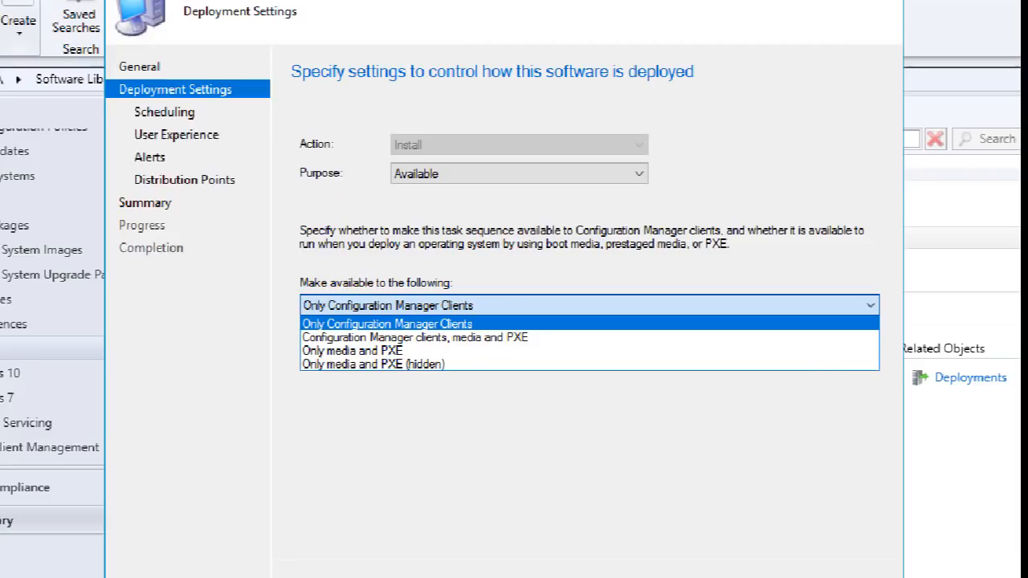
{"action": "left_click", "coordinate": [470, 162]}
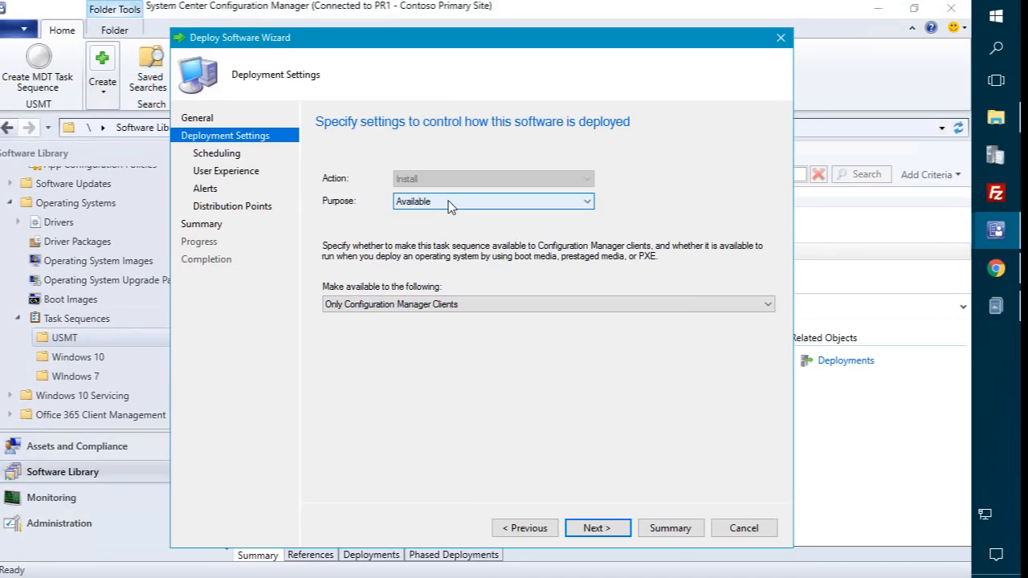
{"action": "left_click", "coordinate": [448, 201]}
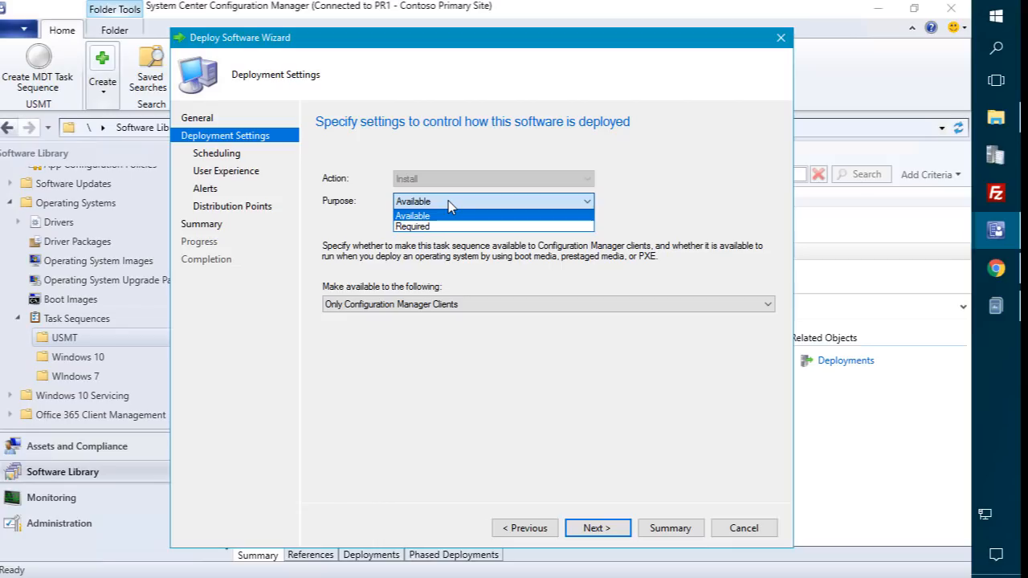
{"action": "left_click", "coordinate": [448, 201]}
{"action": "left_click", "coordinate": [597, 531]}
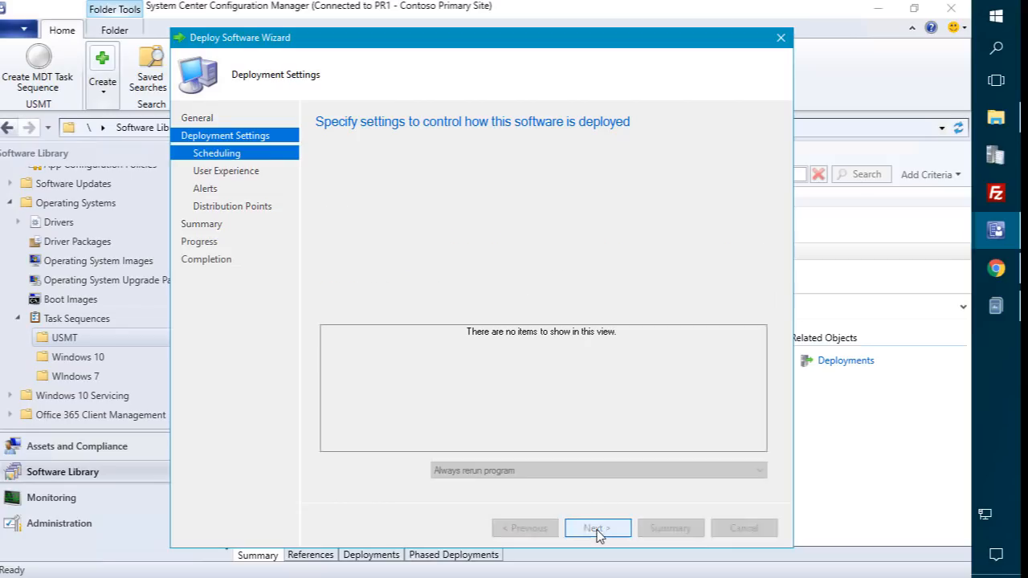
Step: Accept the default scheduling, user experience, alert and distribution point settings, then create the deployment and close the wizard
{"action": "left_click", "coordinate": [597, 529]}
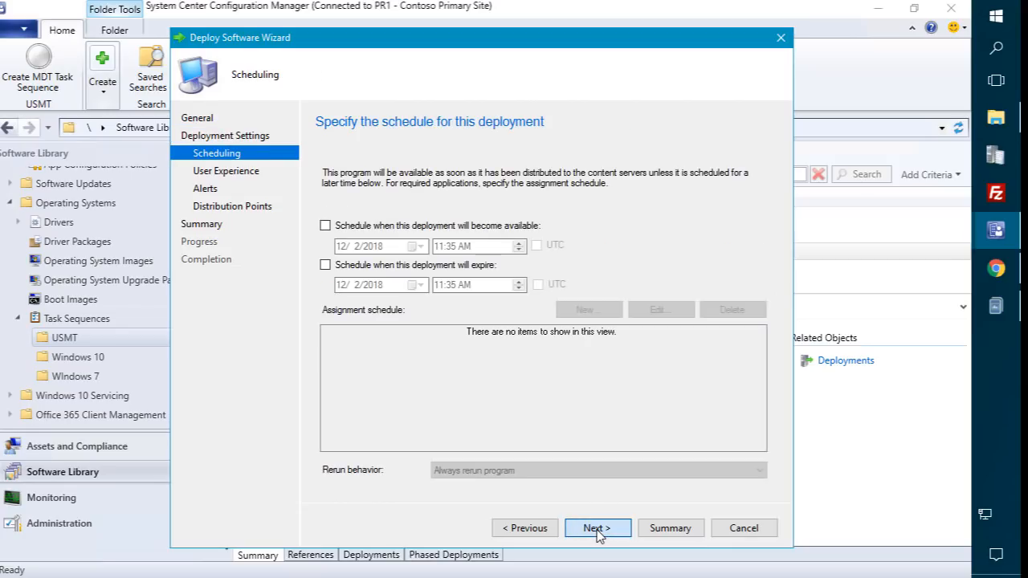
{"action": "left_click", "coordinate": [597, 530]}
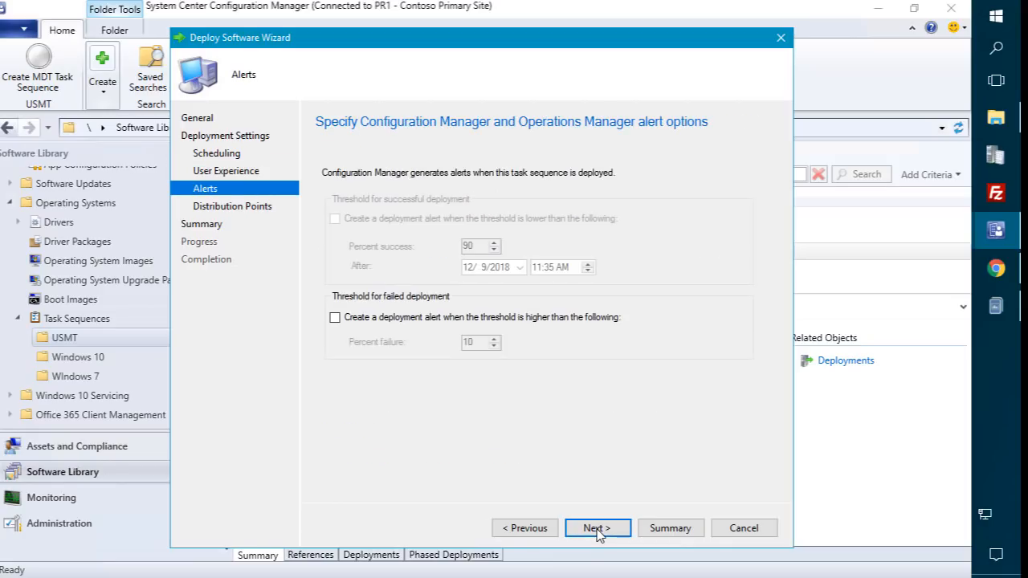
{"action": "left_click", "coordinate": [597, 530]}
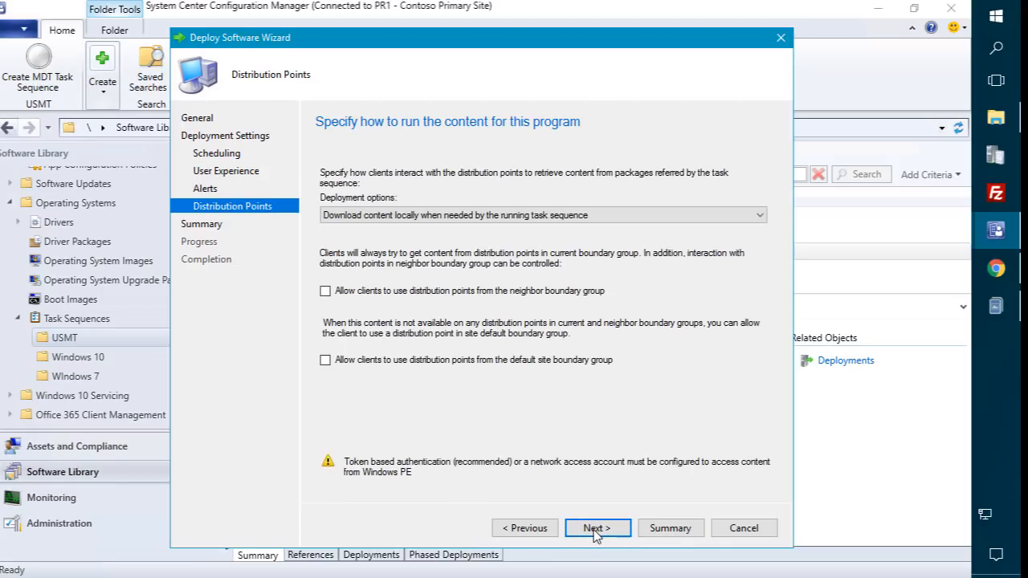
{"action": "left_click", "coordinate": [597, 529]}
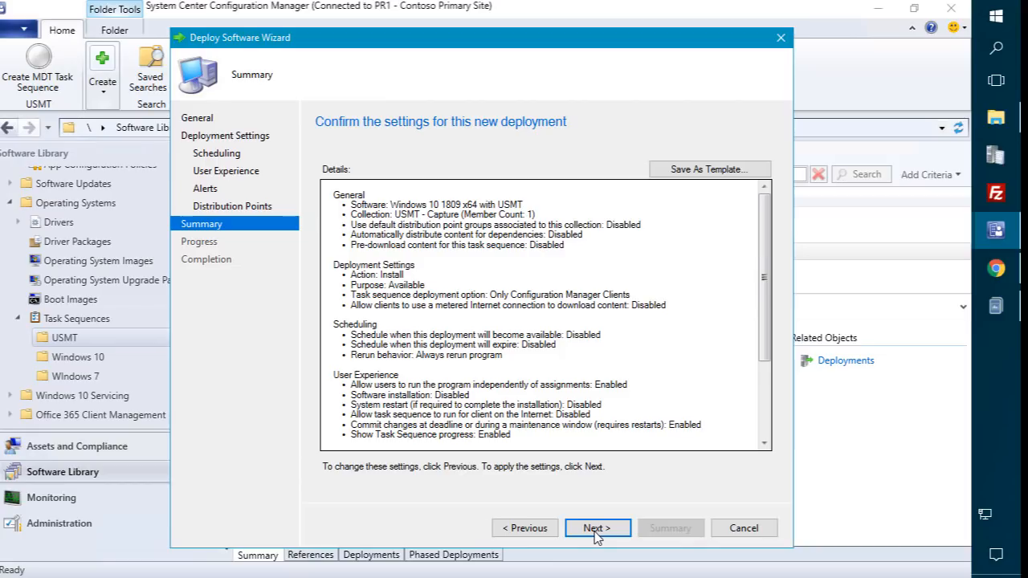
{"action": "left_click", "coordinate": [597, 530]}
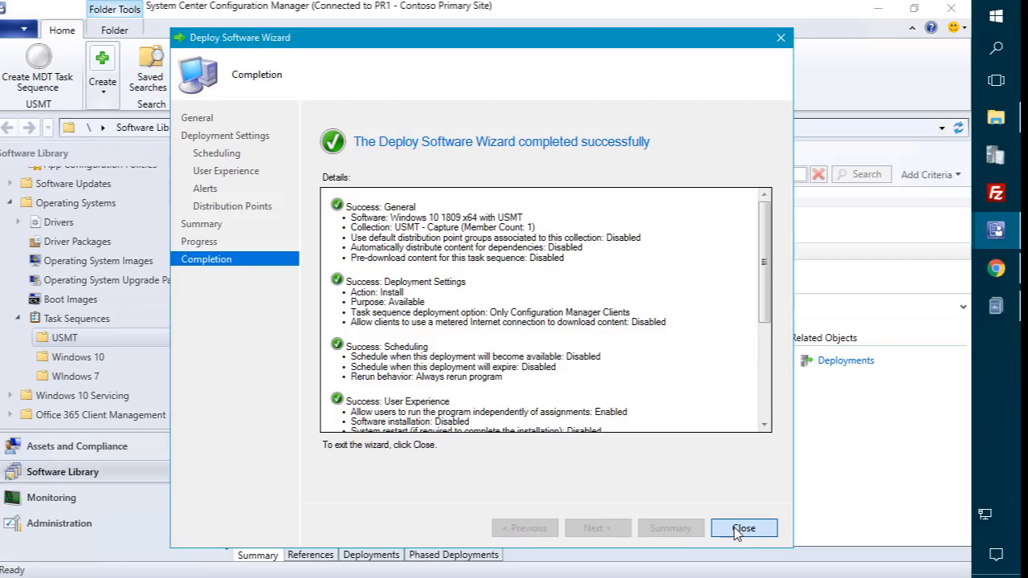
{"action": "left_click", "coordinate": [737, 531]}
Step: Check which devices belong to the USMT - Capture device collection in Assets and Compliance
{"action": "left_click", "coordinate": [374, 235]}
{"action": "left_click", "coordinate": [385, 252]}
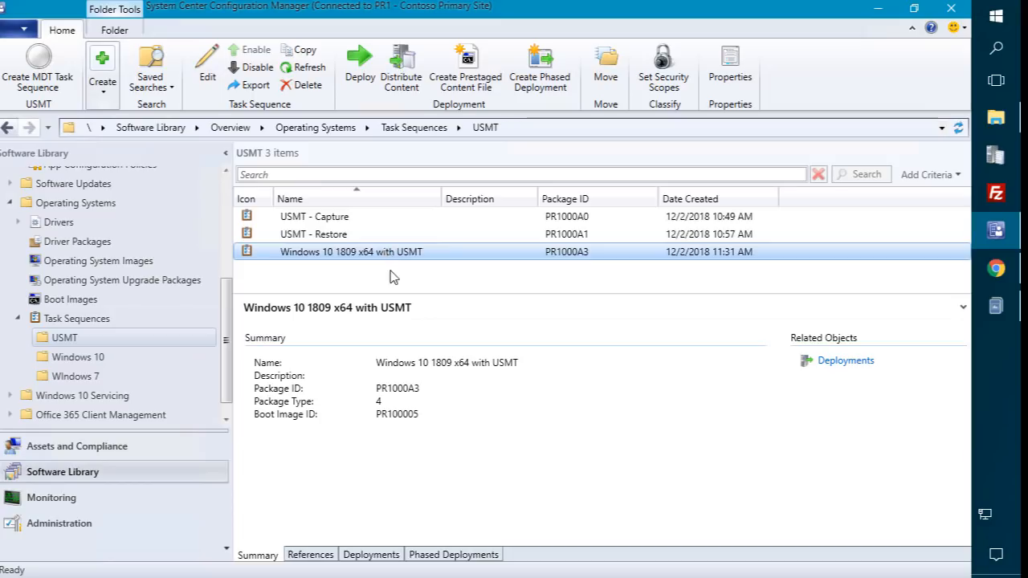
{"action": "left_click", "coordinate": [72, 447]}
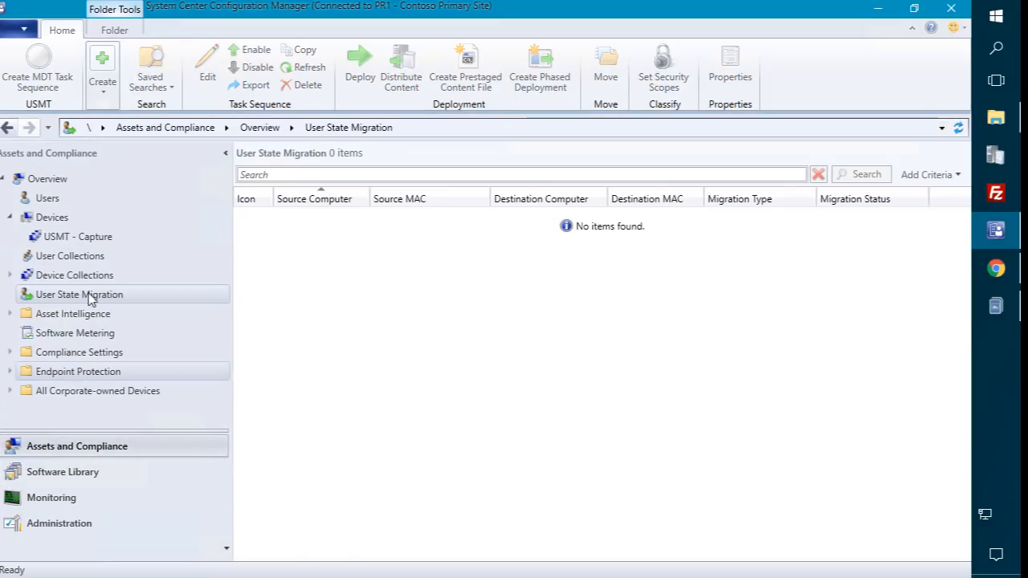
{"action": "left_click", "coordinate": [97, 238]}
{"action": "left_click", "coordinate": [341, 215]}
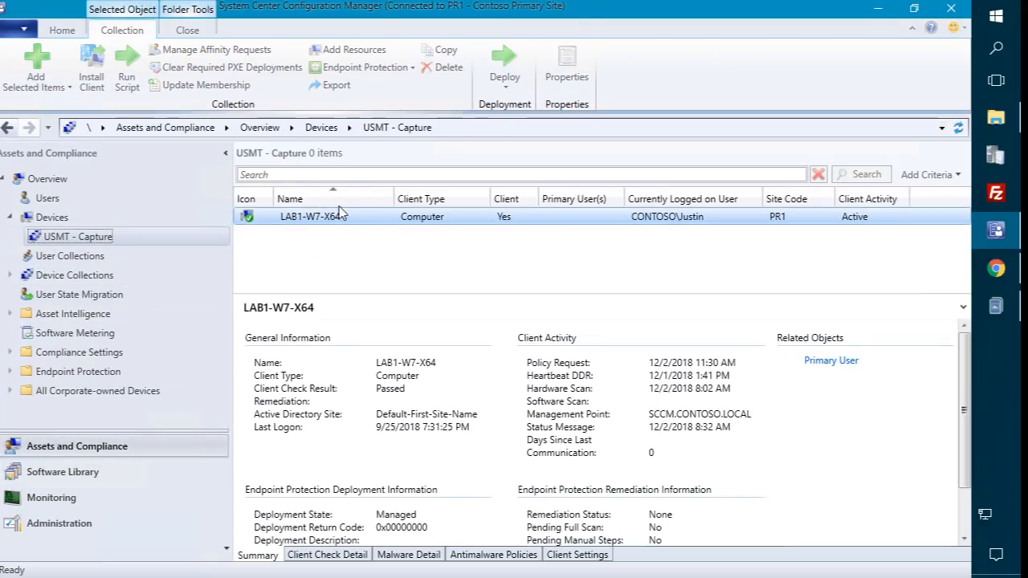
{"action": "left_click_drag", "start_coordinate": [396, 198], "coordinate": [369, 198]}
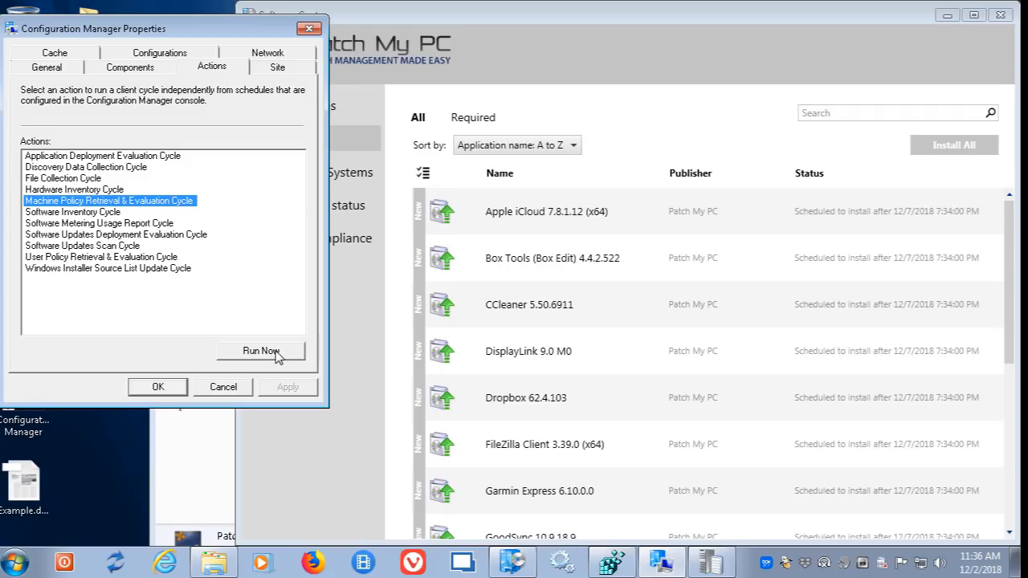
Step: Run the Machine Policy Retrieval & Evaluation Cycle in the Configuration Manager client properties on LAB1-W7-X64
{"action": "left_click", "coordinate": [275, 356]}
{"action": "key", "text": "Return"}
{"action": "left_click_drag", "start_coordinate": [182, 37], "coordinate": [245, 42]}
Step: Open PolicyAgent.log from the CCM Logs folder in the trace log tool
{"action": "double_click", "coordinate": [25, 304]}
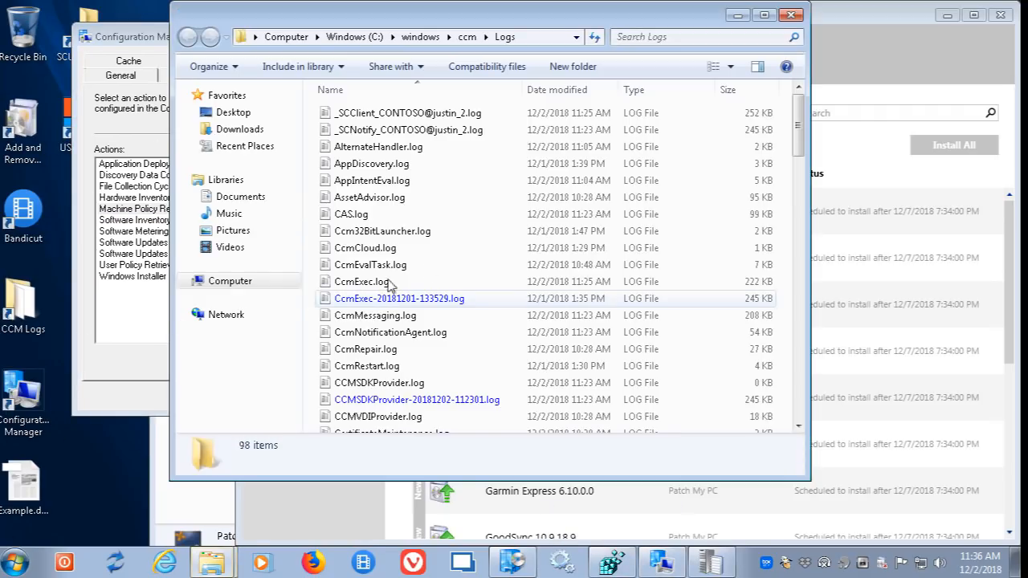
{"action": "left_click", "coordinate": [411, 234]}
{"action": "key", "text": "p"}
{"action": "key", "text": "Return"}
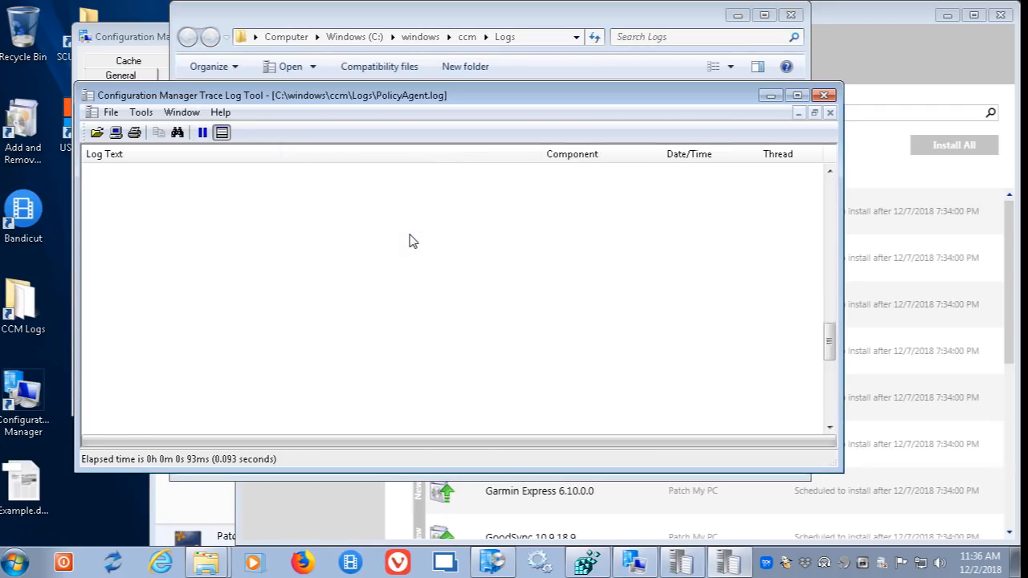
Step: Run the Machine Policy Retrieval & Evaluation Cycle again and check the policy downloads in PolicyAgent.log
{"action": "left_click", "coordinate": [148, 56]}
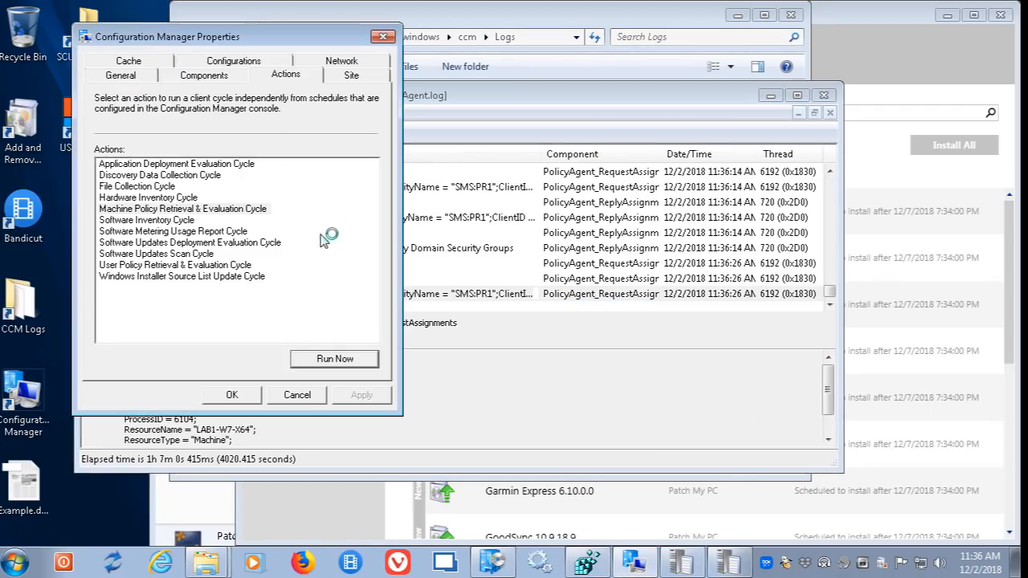
{"action": "left_click", "coordinate": [327, 358]}
{"action": "key", "text": "Return"}
{"action": "left_click", "coordinate": [494, 109]}
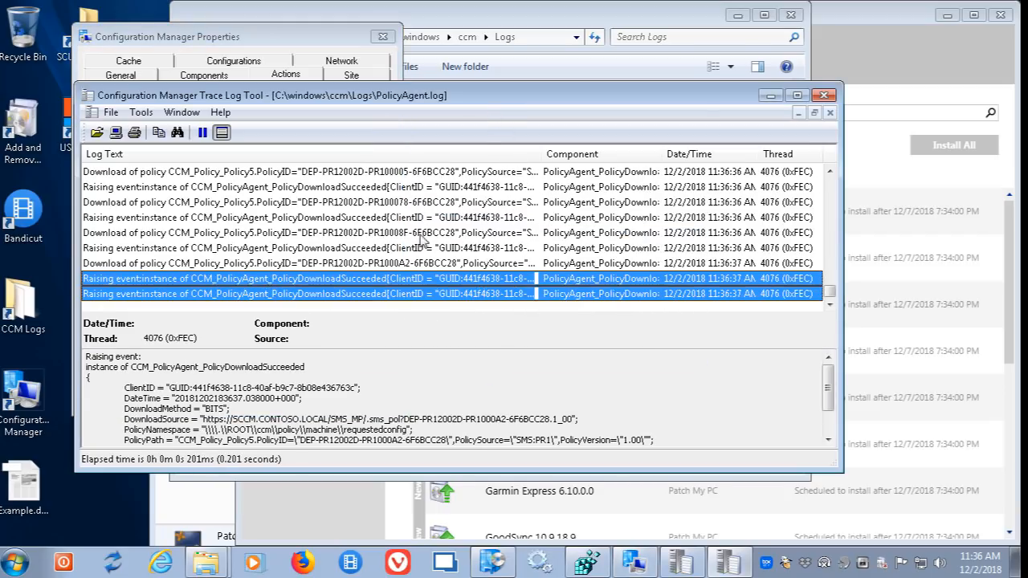
Step: Close the policy log, the Logs folder and the Configuration Manager properties
{"action": "left_click", "coordinate": [826, 97]}
{"action": "left_click", "coordinate": [792, 16]}
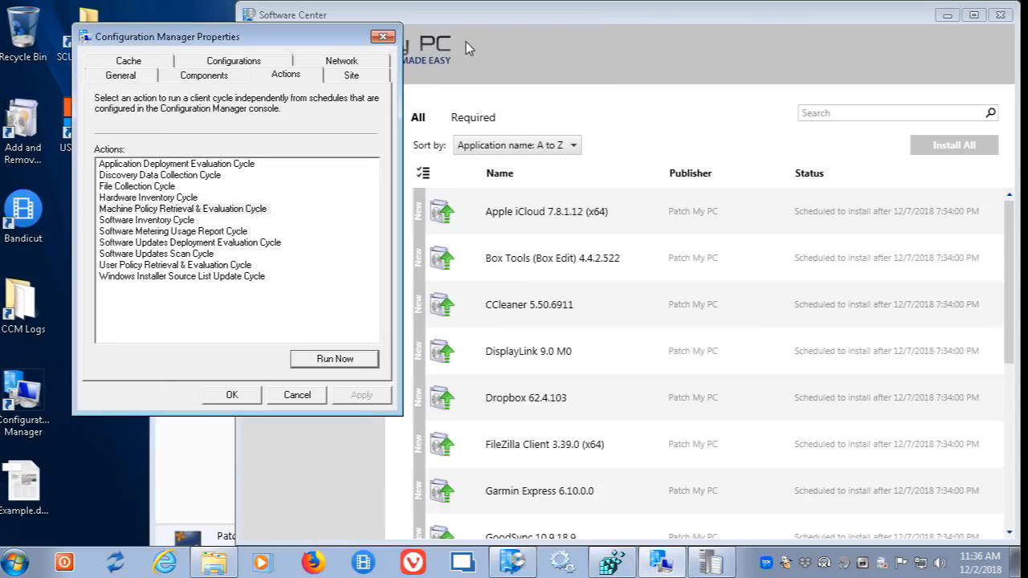
{"action": "left_click", "coordinate": [383, 36]}
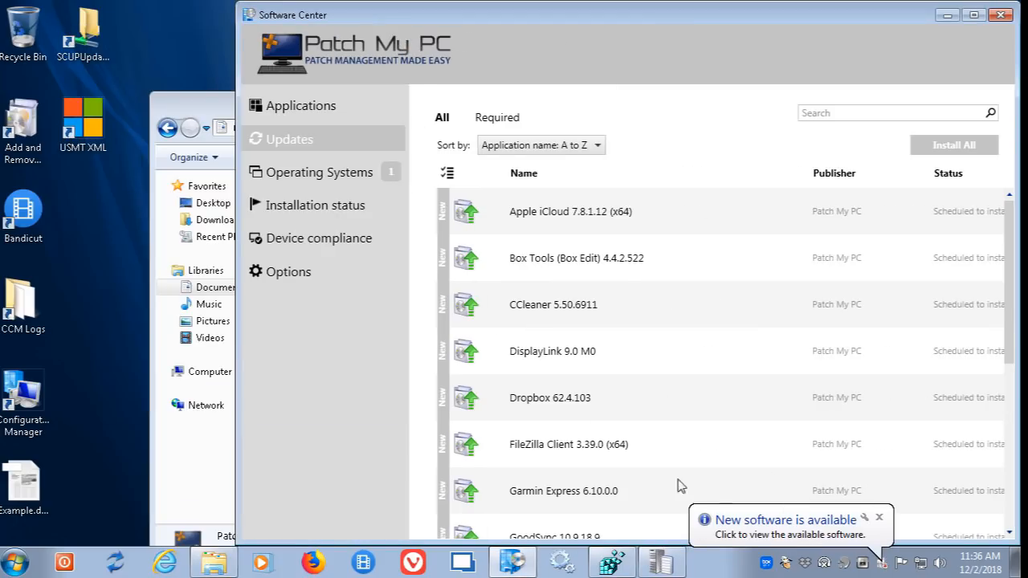
Step: Start and confirm the installation of the Windows 10 1809 x64 with USMT operating system in Software Center
{"action": "left_click", "coordinate": [319, 172]}
{"action": "left_click_drag", "start_coordinate": [427, 24], "coordinate": [380, 3]}
{"action": "left_click", "coordinate": [361, 225]}
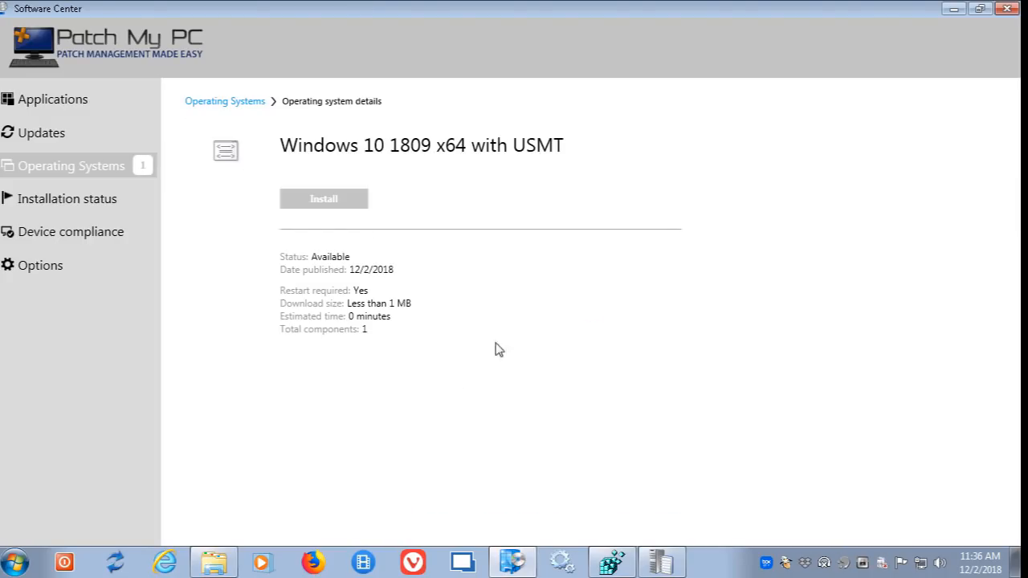
{"action": "left_click", "coordinate": [316, 196]}
{"action": "left_click", "coordinate": [651, 371]}
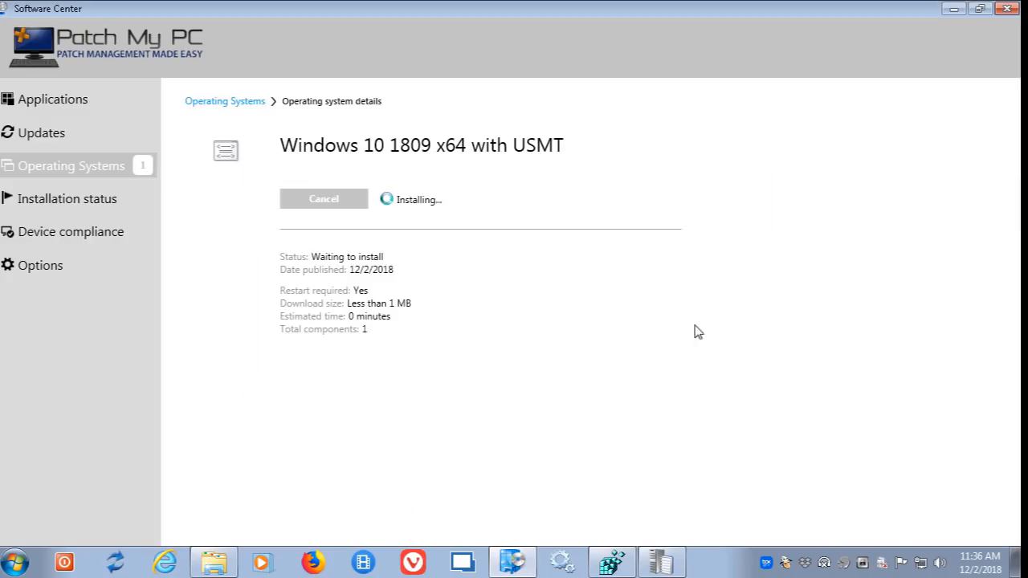
Step: Restore and minimize Software Center, and move the Installation Progress window away from the middle of the desktop
{"action": "left_click_drag", "start_coordinate": [803, 63], "coordinate": [736, 33]}
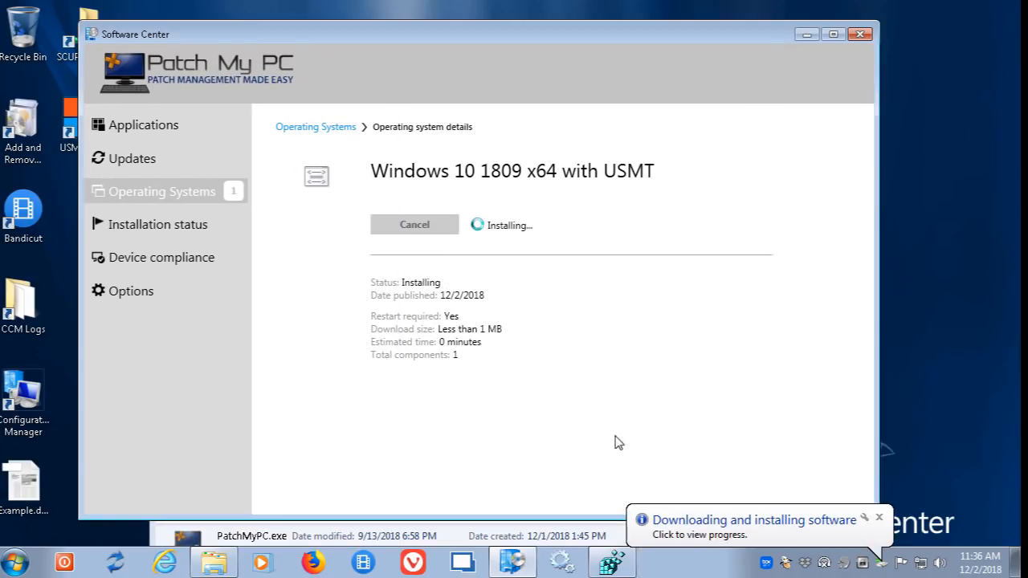
{"action": "left_click", "coordinate": [493, 541]}
{"action": "left_click", "coordinate": [773, 107]}
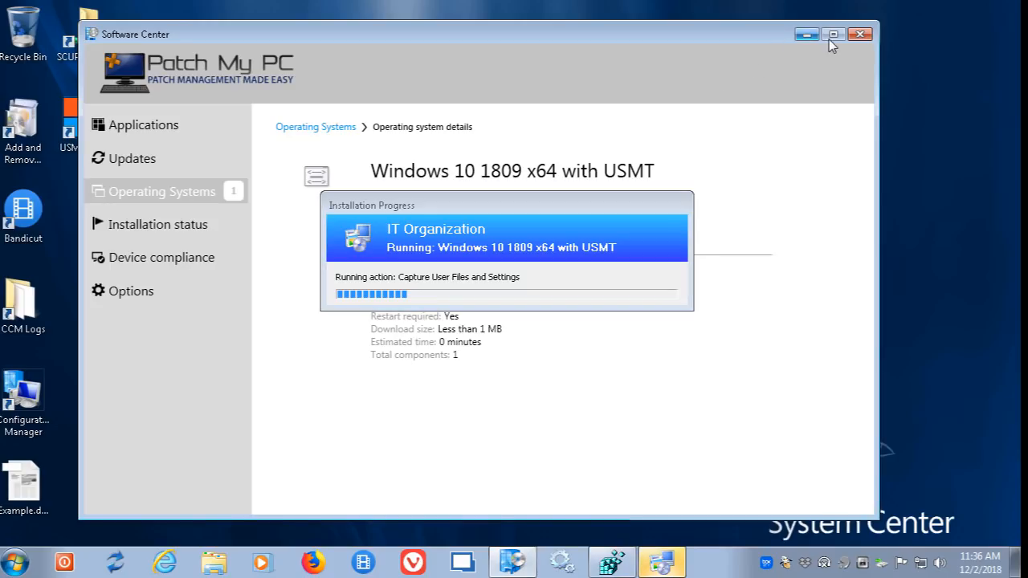
{"action": "left_click", "coordinate": [807, 34]}
{"action": "left_click_drag", "start_coordinate": [560, 220], "coordinate": [304, 229]}
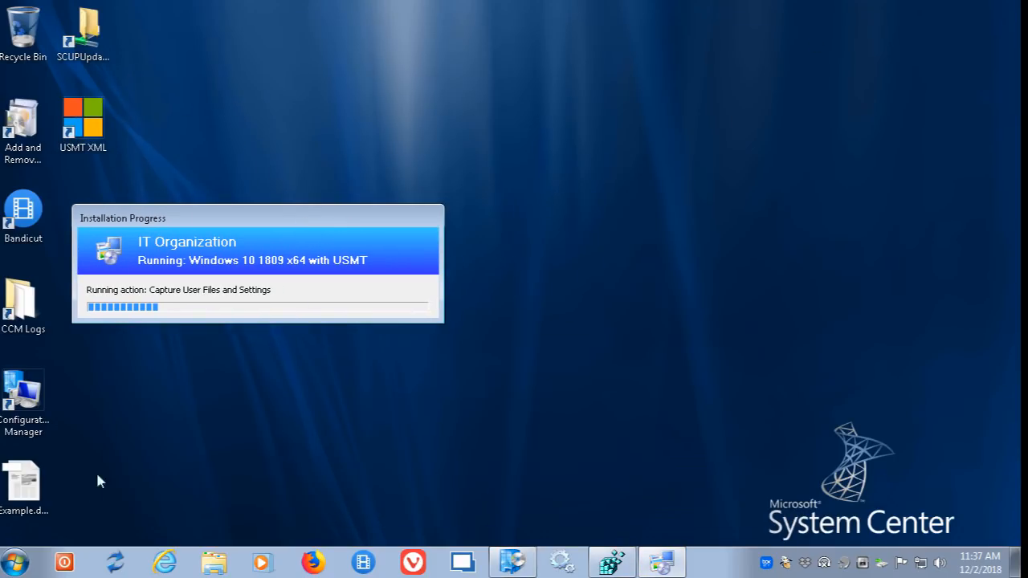
Step: Open smsts.log from the SMSTSLog subfolder of CCM Logs and move the Installation Progress window clear of the log entries
{"action": "double_click", "coordinate": [22, 304]}
{"action": "left_click_drag", "start_coordinate": [417, 60], "coordinate": [1027, 48]}
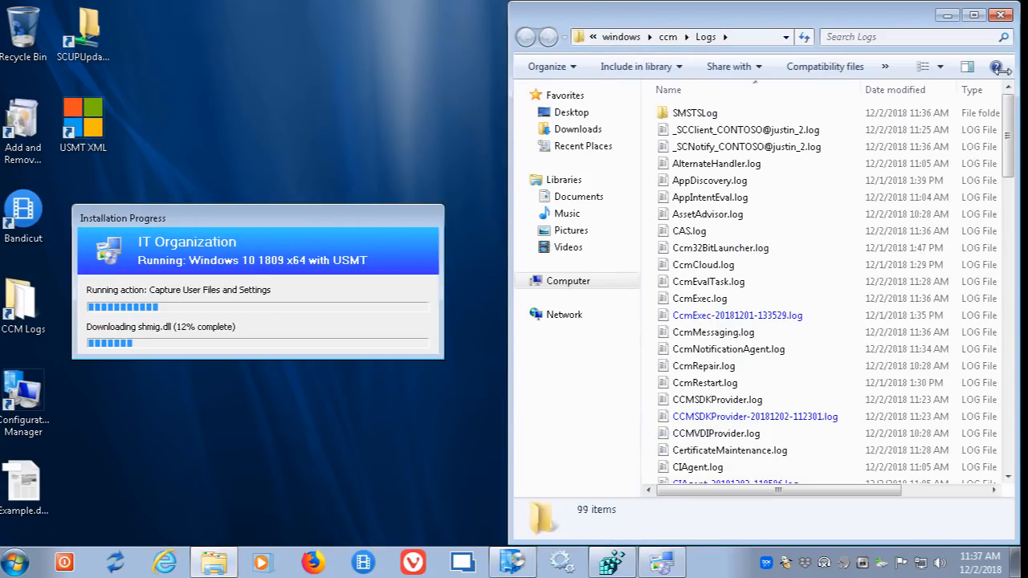
{"action": "double_click", "coordinate": [752, 114]}
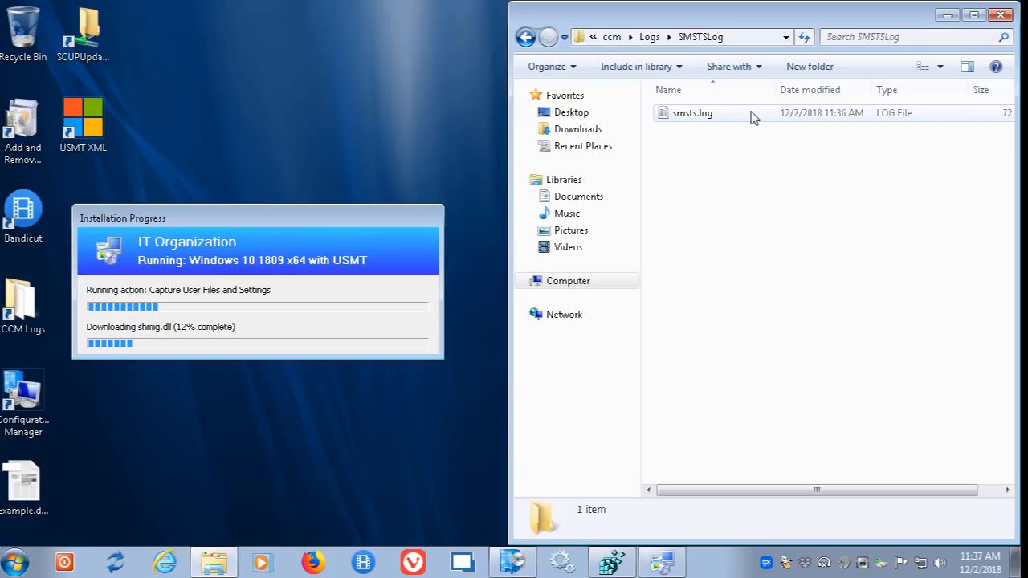
{"action": "double_click", "coordinate": [725, 114]}
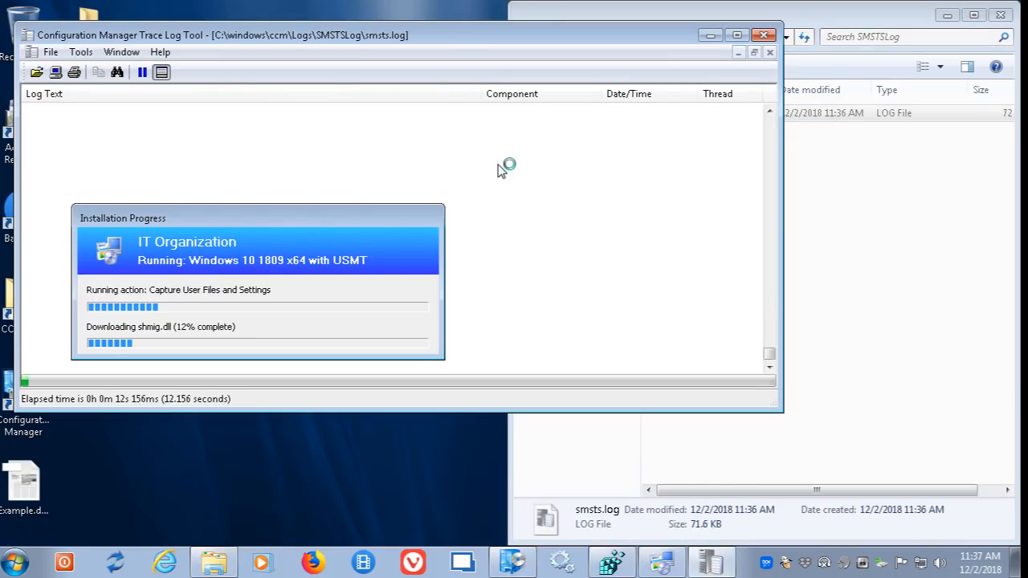
{"action": "left_click_drag", "start_coordinate": [390, 213], "coordinate": [922, 341]}
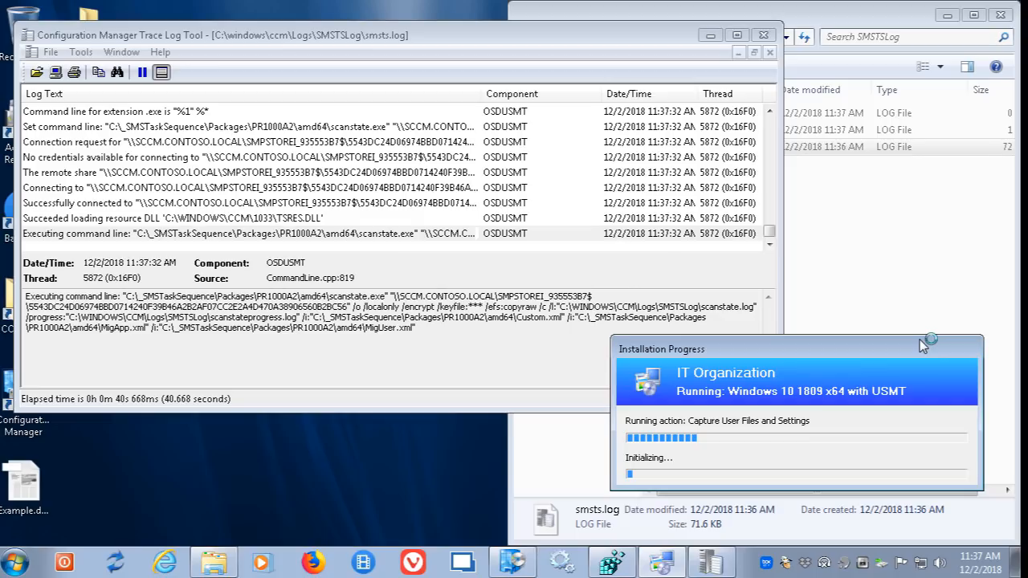
Step: Follow the task sequence progress in smsts.log, and close the SMSTSLog folder and the log viewer
{"action": "left_click", "coordinate": [479, 349]}
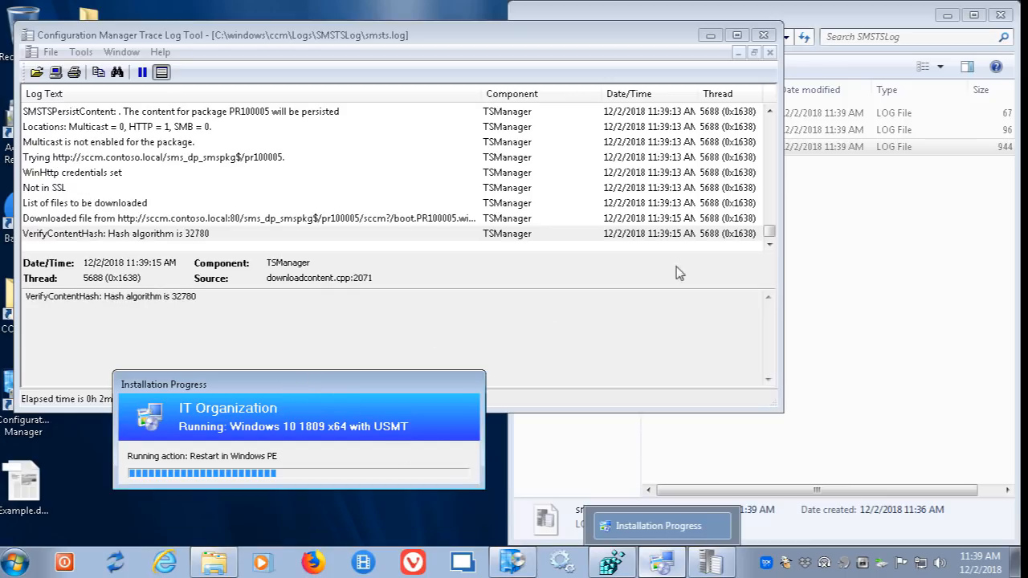
{"action": "left_click", "coordinate": [980, 211]}
{"action": "left_click", "coordinate": [1001, 14]}
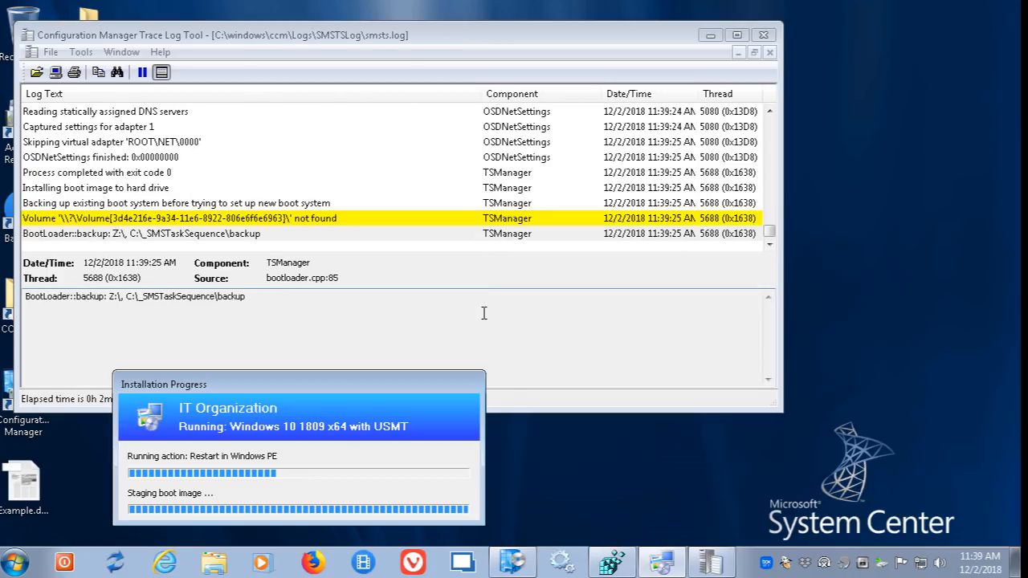
{"action": "left_click", "coordinate": [764, 36]}
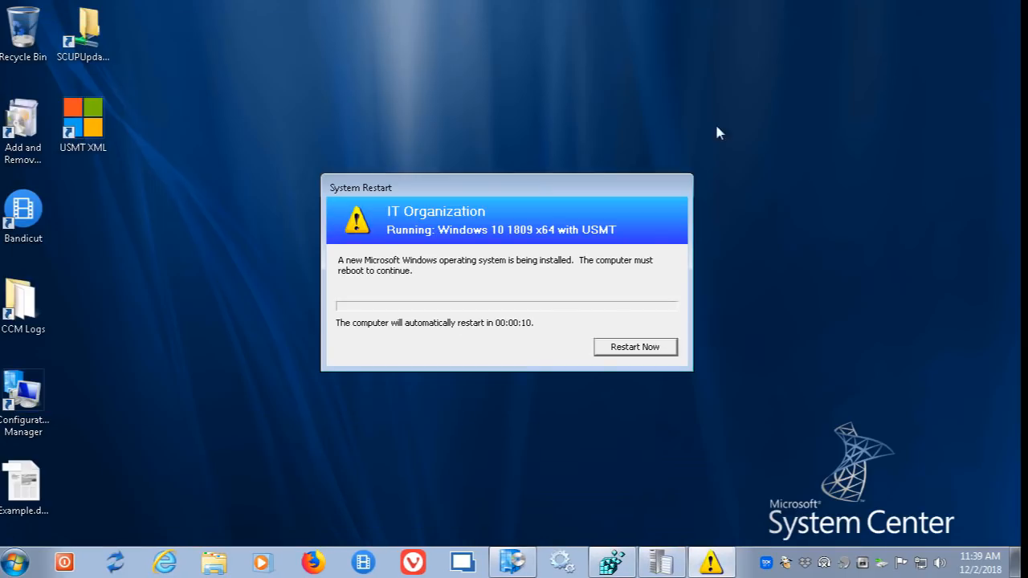
Step: Restart the client immediately to continue the installation and show its Hyper-V virtual machine in Full Screen Mode
{"action": "left_click", "coordinate": [635, 346]}
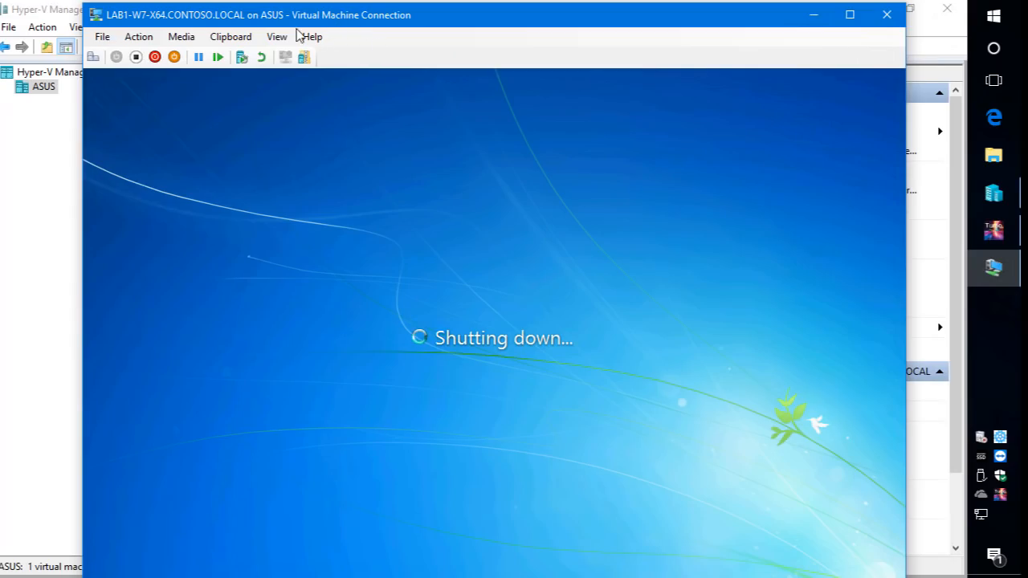
{"action": "left_click", "coordinate": [277, 37]}
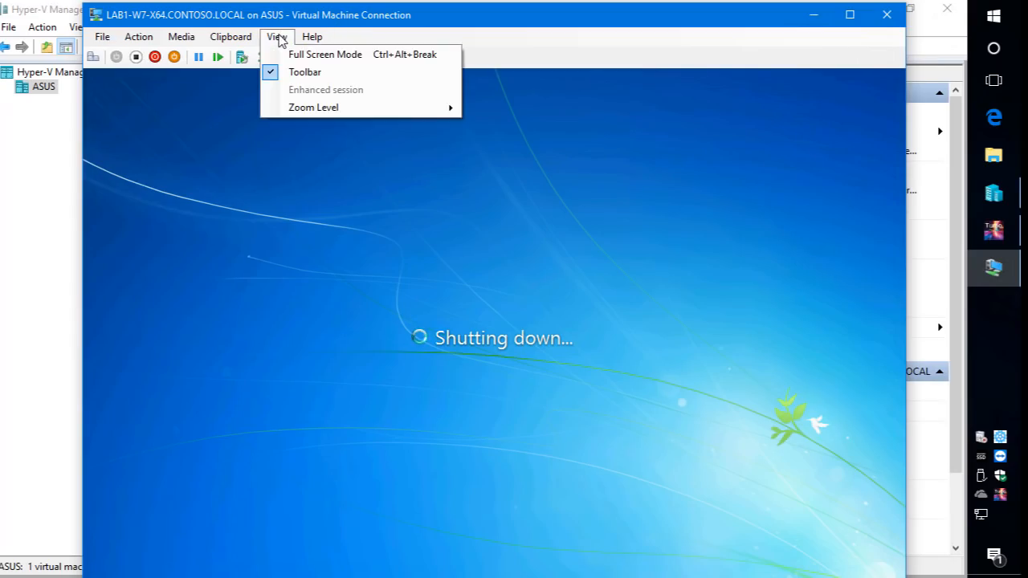
{"action": "left_click", "coordinate": [292, 55]}
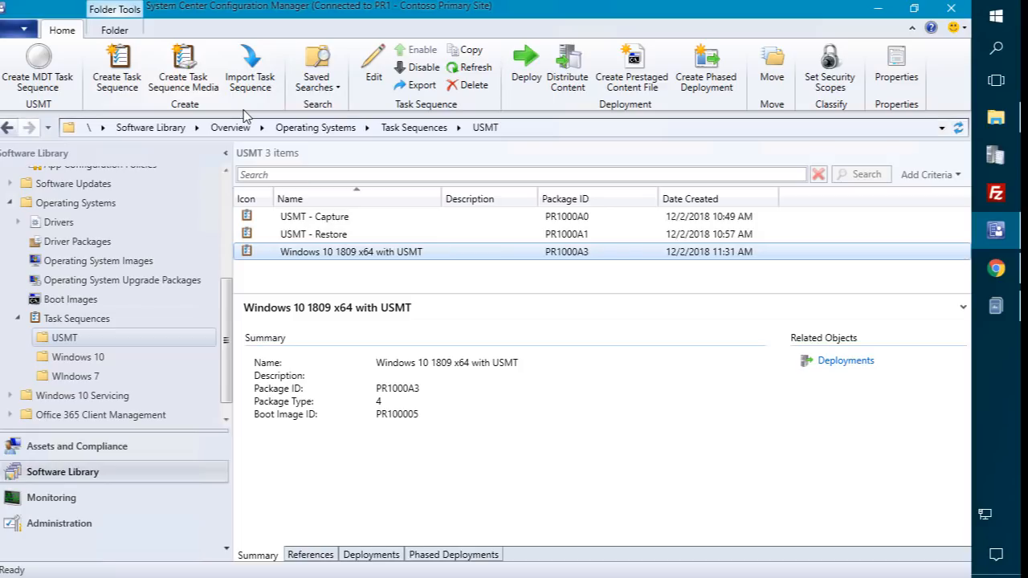
Step: In the Configuration Manager console's USMT folder, start an existing-image-package task sequence named Windows 10 1809 x64 - USMT Offline
{"action": "right_click", "coordinate": [315, 272]}
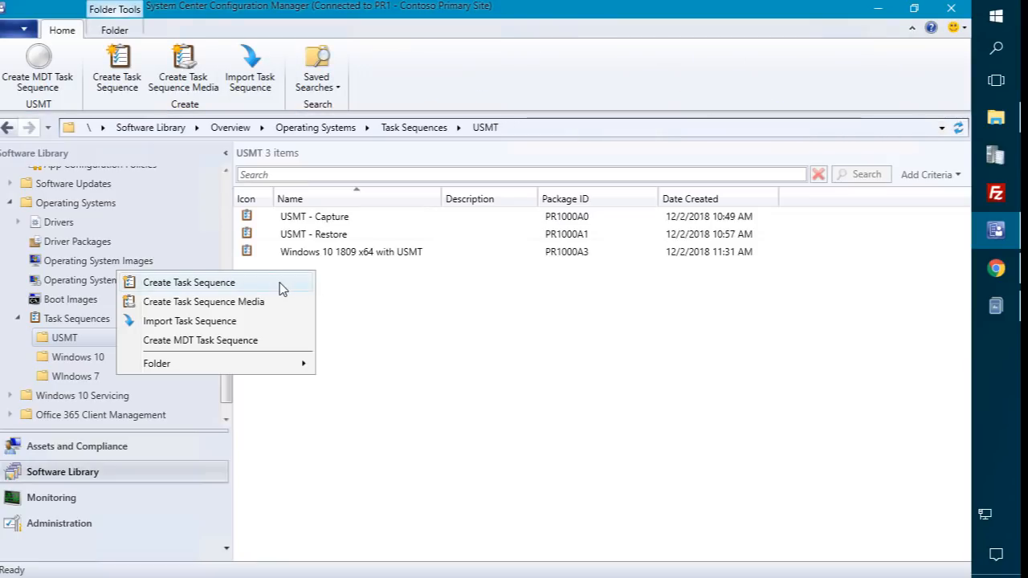
{"action": "left_click", "coordinate": [282, 289]}
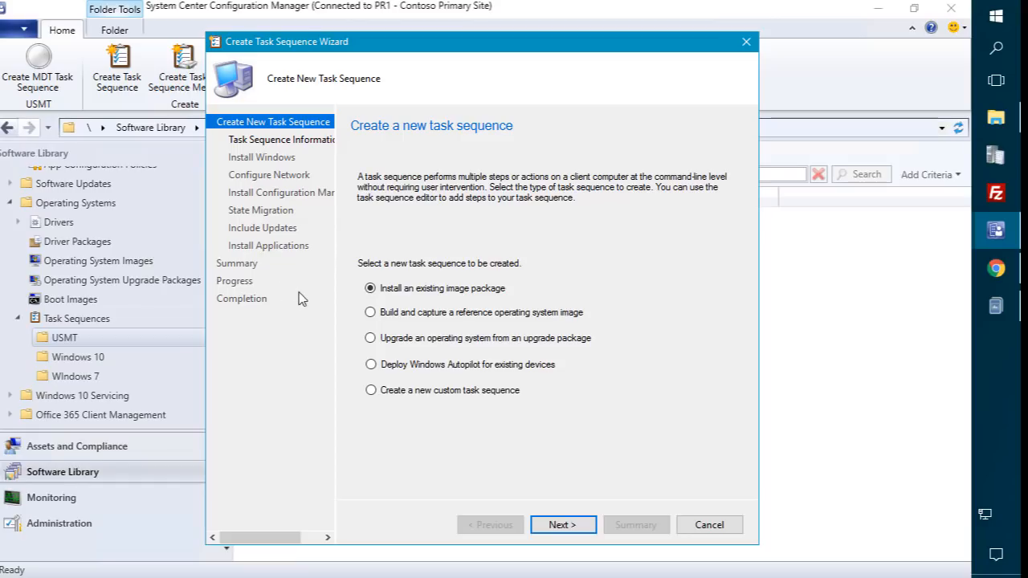
{"action": "key", "text": "Return"}
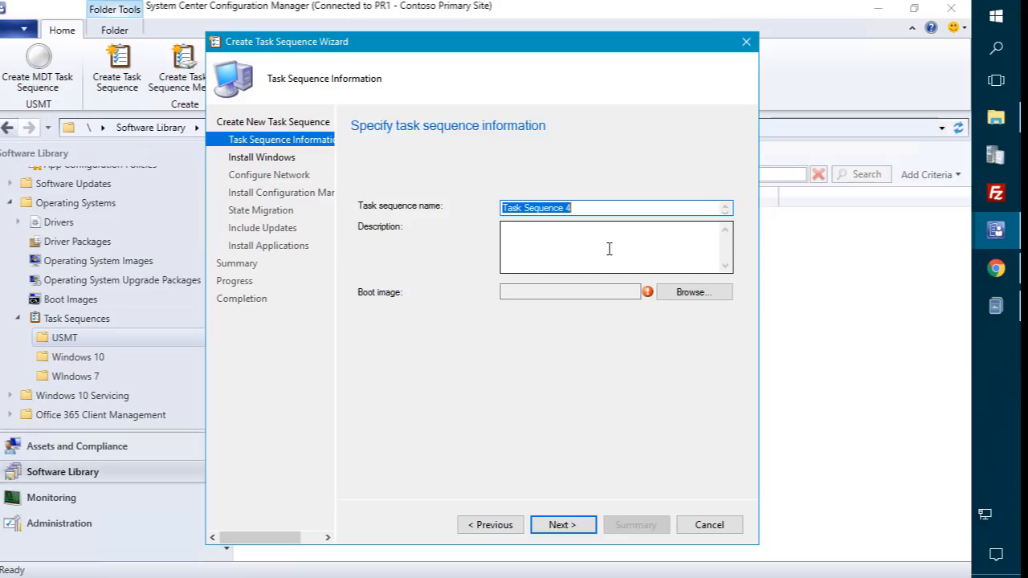
{"action": "type", "text": "Windo"}
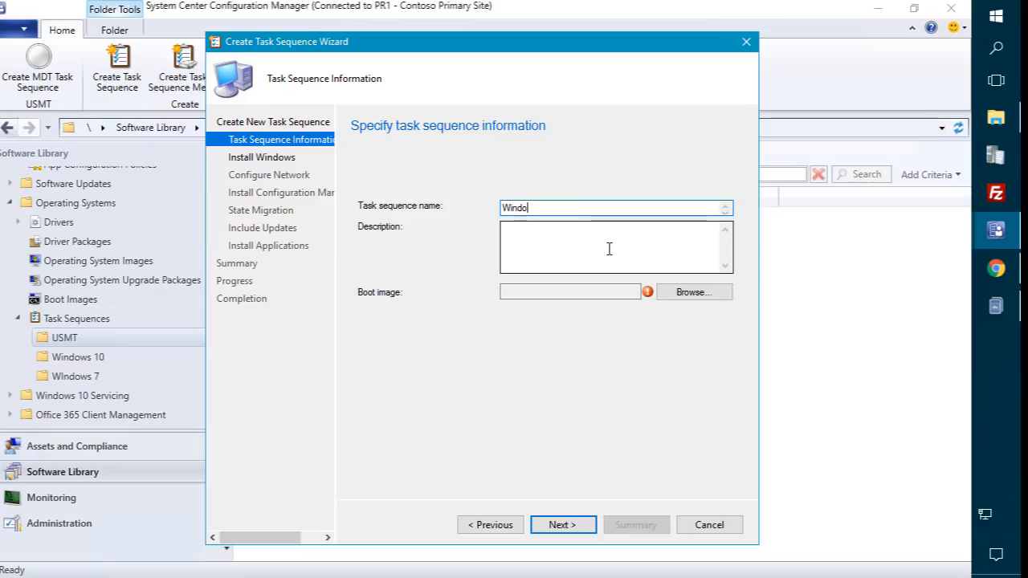
{"action": "type", "text": "ws 10 1809 x"}
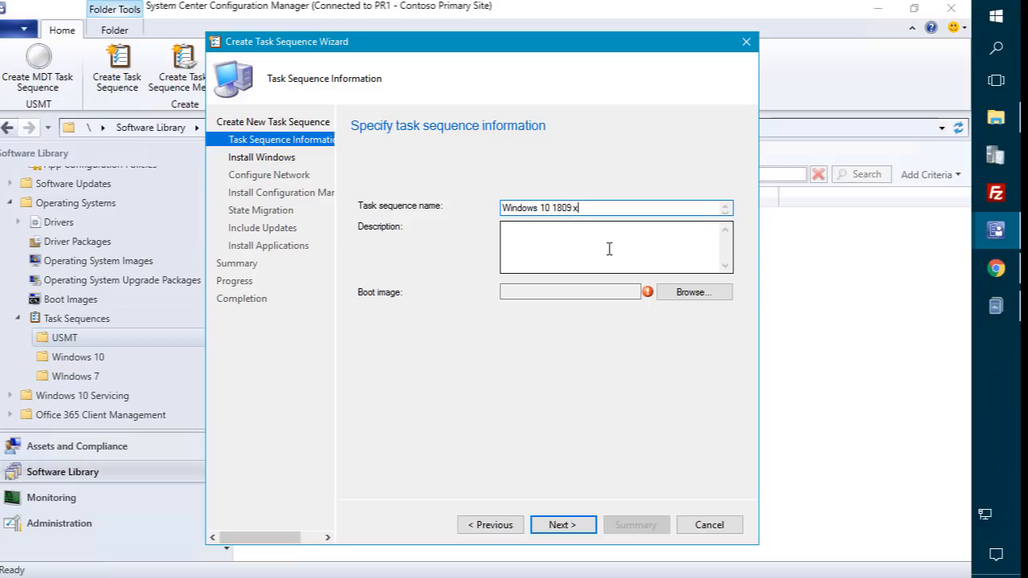
{"action": "type", "text": "64 - USMT Offline"}
Step: Assign Boot image (x64) 10.0.17763.1 to the task sequence and proceed to the Windows installation settings
{"action": "left_click", "coordinate": [685, 293]}
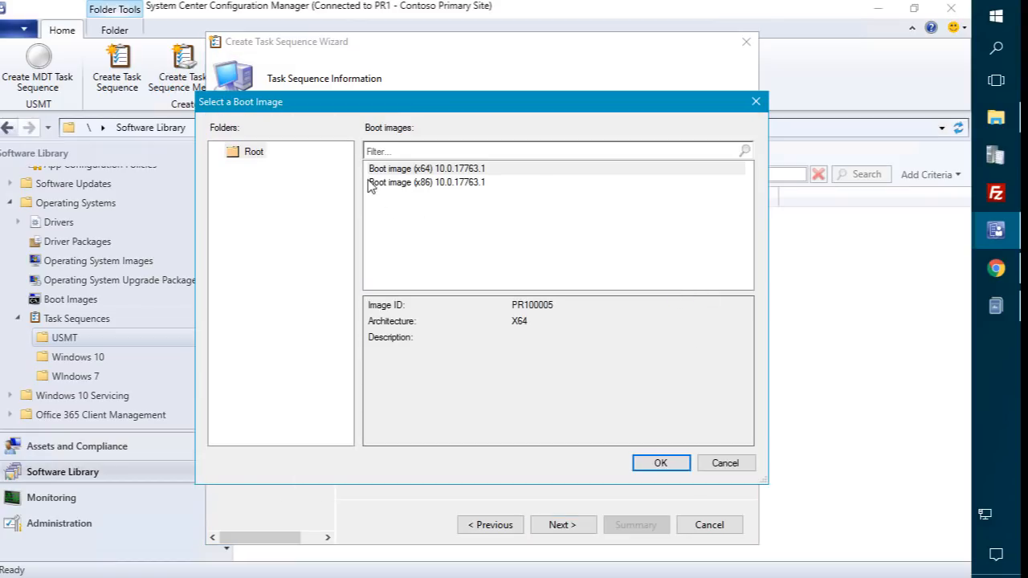
{"action": "left_click", "coordinate": [416, 169]}
{"action": "left_click", "coordinate": [660, 465]}
{"action": "left_click", "coordinate": [560, 526]}
Step: Choose the Windows 10 1809 x64 - Enterprise - 2018-11 operating system image as the image package
{"action": "left_click", "coordinate": [695, 201]}
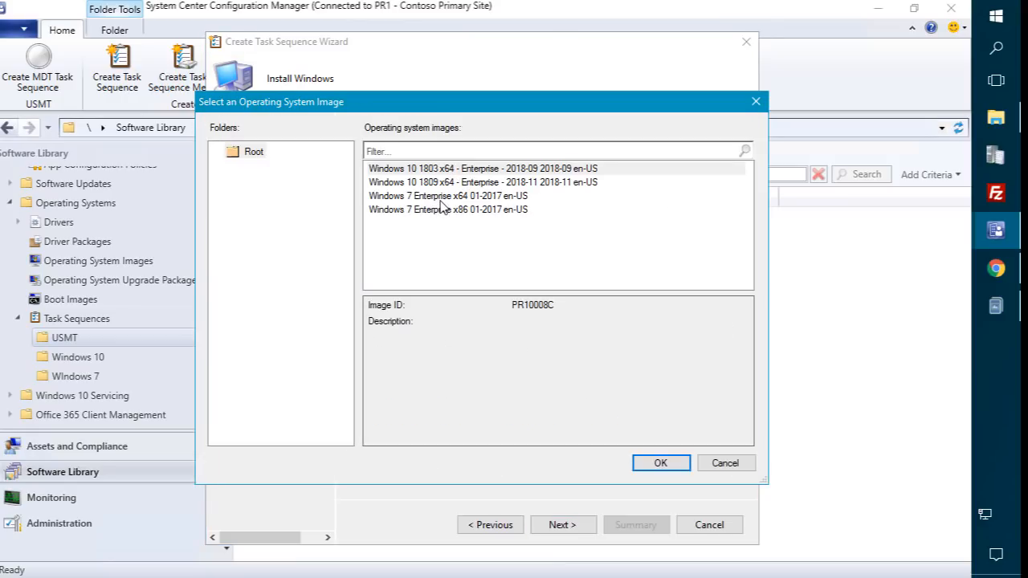
{"action": "left_click", "coordinate": [443, 183]}
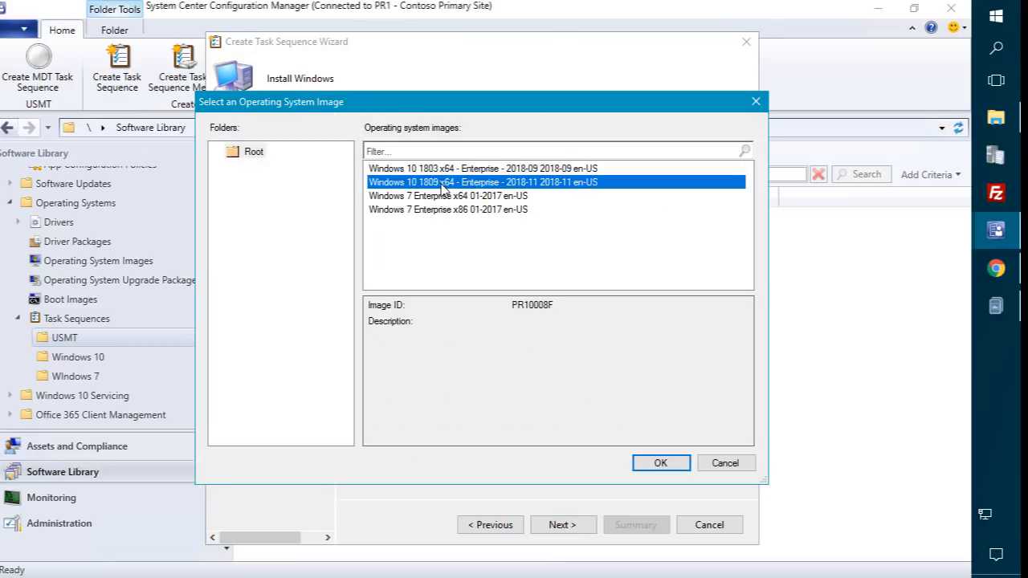
{"action": "left_click", "coordinate": [657, 463]}
Step: Turn off BitLocker configuration, enable the local administrator account with its password, and proceed to the network settings
{"action": "left_click", "coordinate": [408, 270]}
{"action": "left_click", "coordinate": [470, 422]}
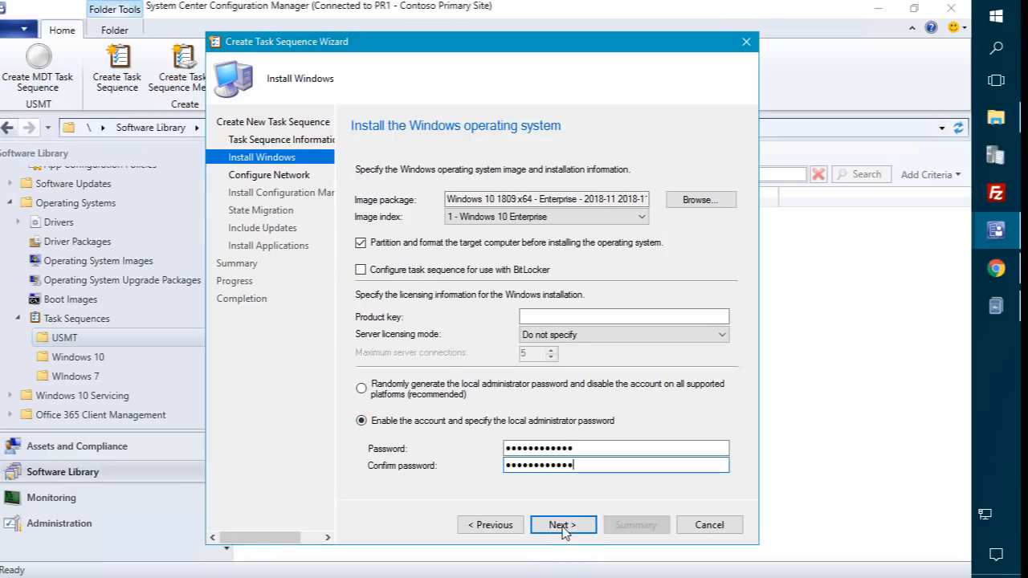
{"action": "left_click", "coordinate": [562, 525]}
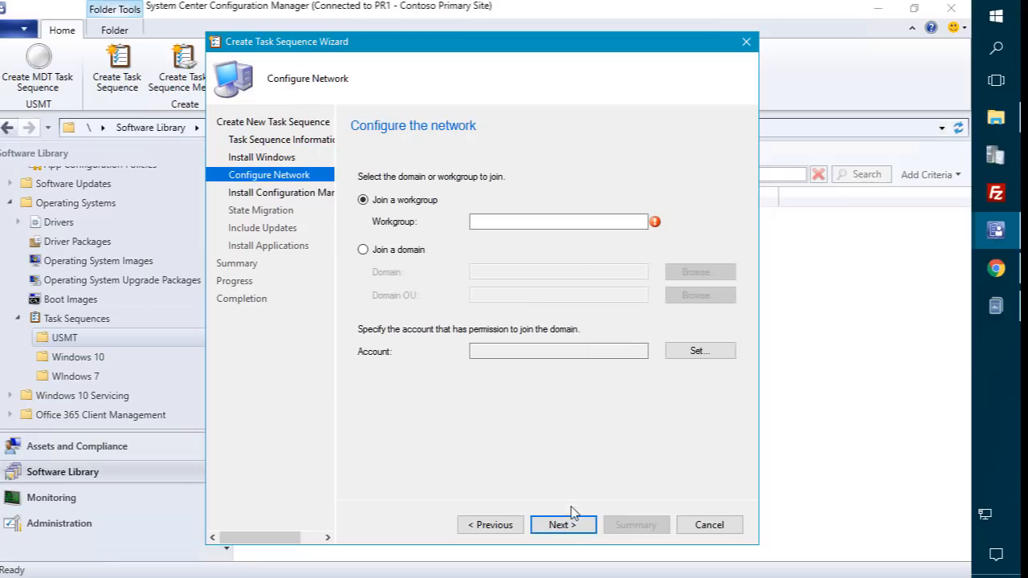
Step: Set the deployment to join the CONTOSO.LOCAL domain using the CONTOSO\SCCM_DomainJoin account, test the account's connection, and proceed to the client installation settings
{"action": "left_click", "coordinate": [427, 252]}
{"action": "left_click", "coordinate": [685, 278]}
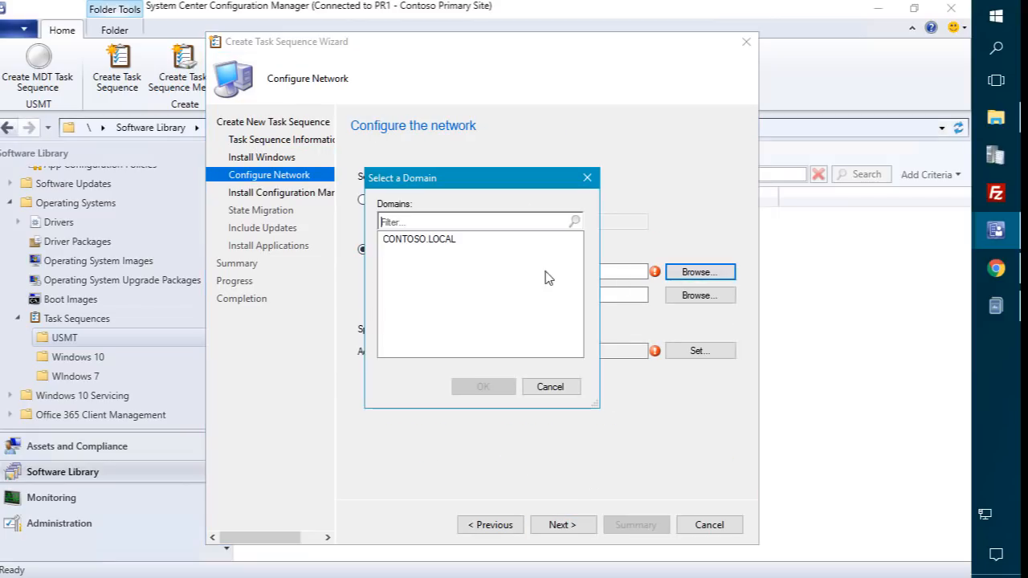
{"action": "double_click", "coordinate": [489, 239]}
{"action": "left_click", "coordinate": [700, 351]}
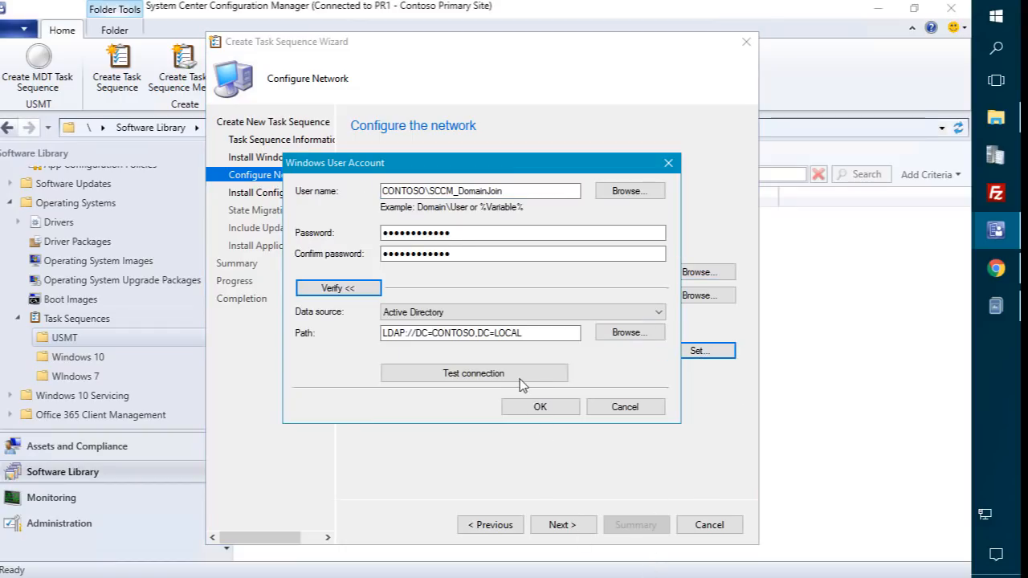
{"action": "left_click", "coordinate": [521, 376]}
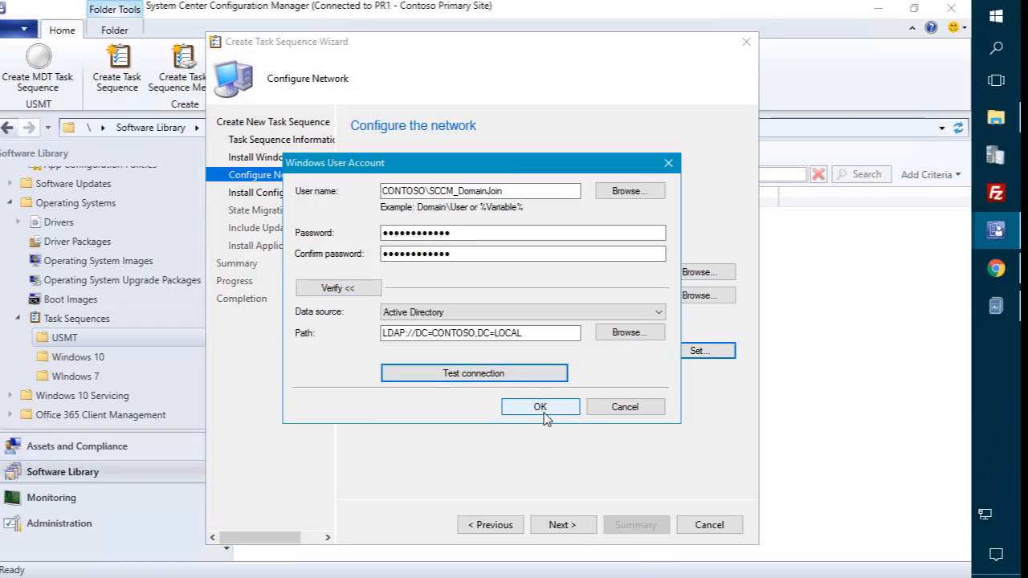
{"action": "left_click", "coordinate": [540, 406]}
{"action": "left_click", "coordinate": [563, 525]}
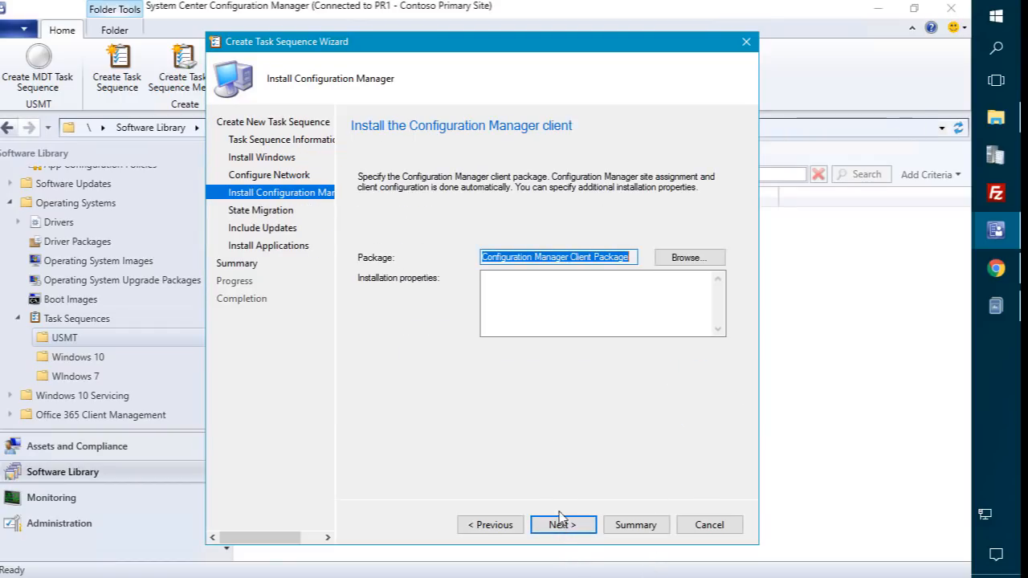
Step: Keep the default client package and set state migration to use USMT with Custom.xml 10.0.17763.1, saving user settings locally with links
{"action": "left_click", "coordinate": [583, 527]}
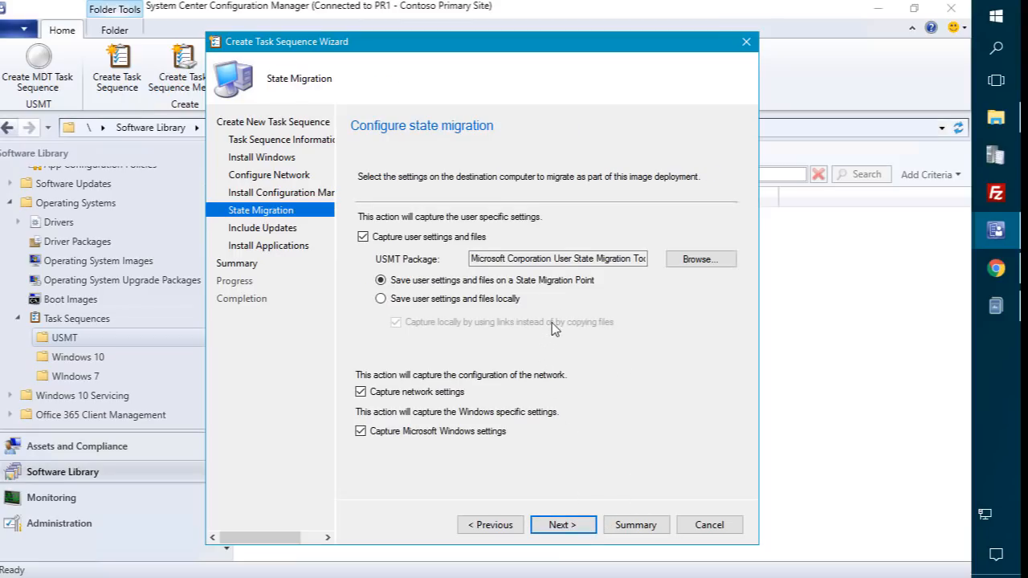
{"action": "left_click", "coordinate": [698, 259]}
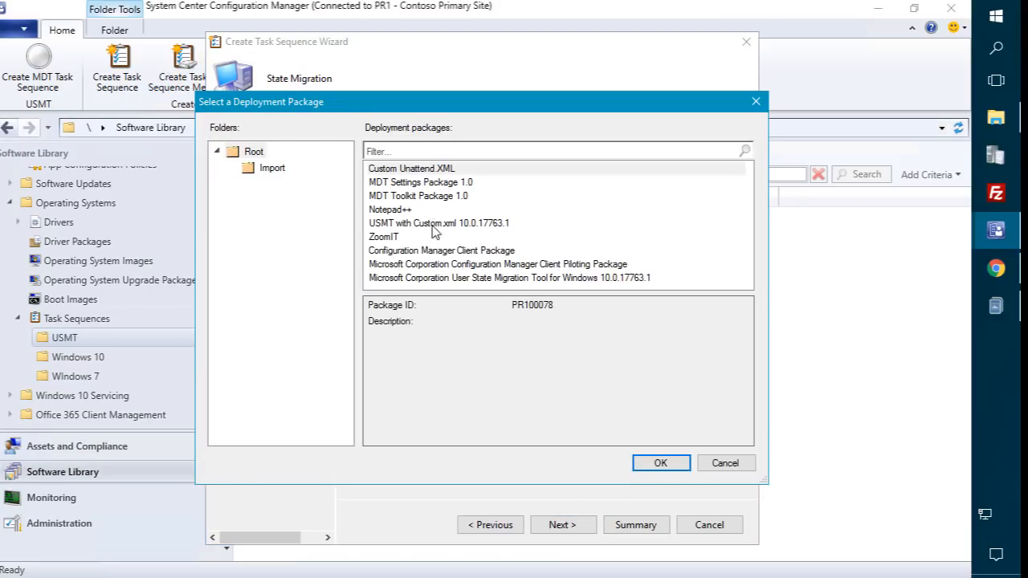
{"action": "double_click", "coordinate": [442, 224]}
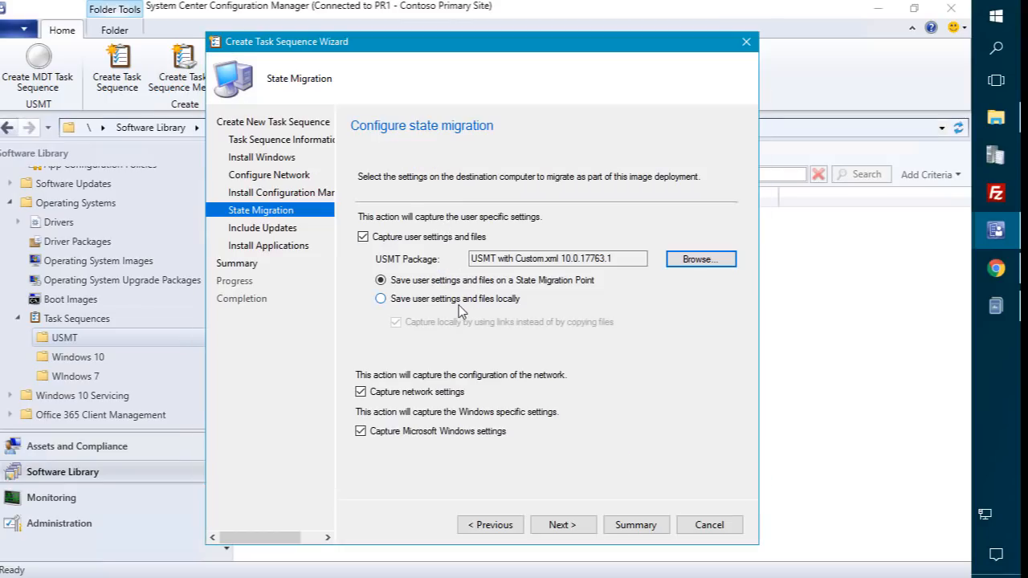
{"action": "left_click", "coordinate": [450, 301]}
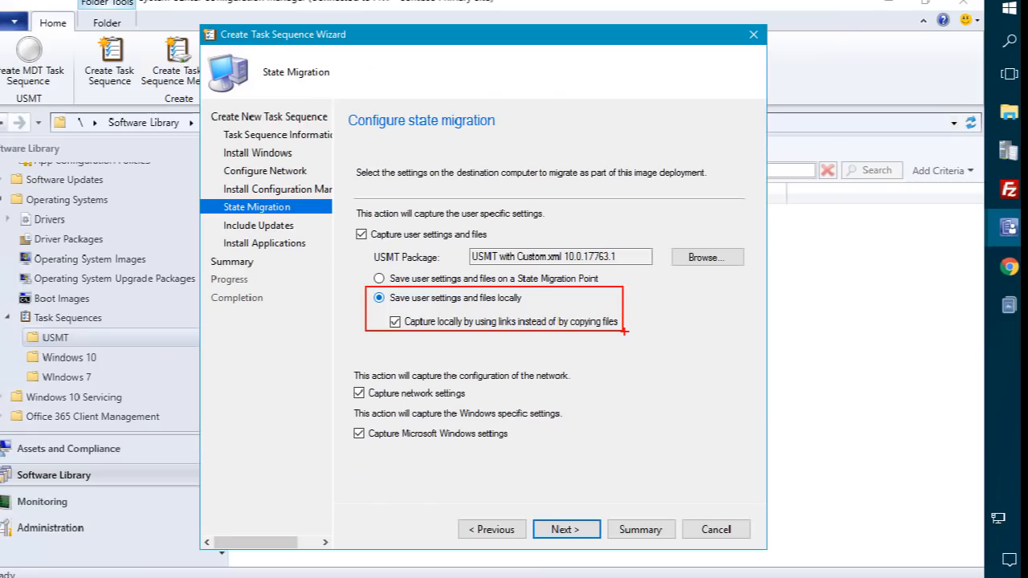
{"action": "left_click", "coordinate": [560, 525]}
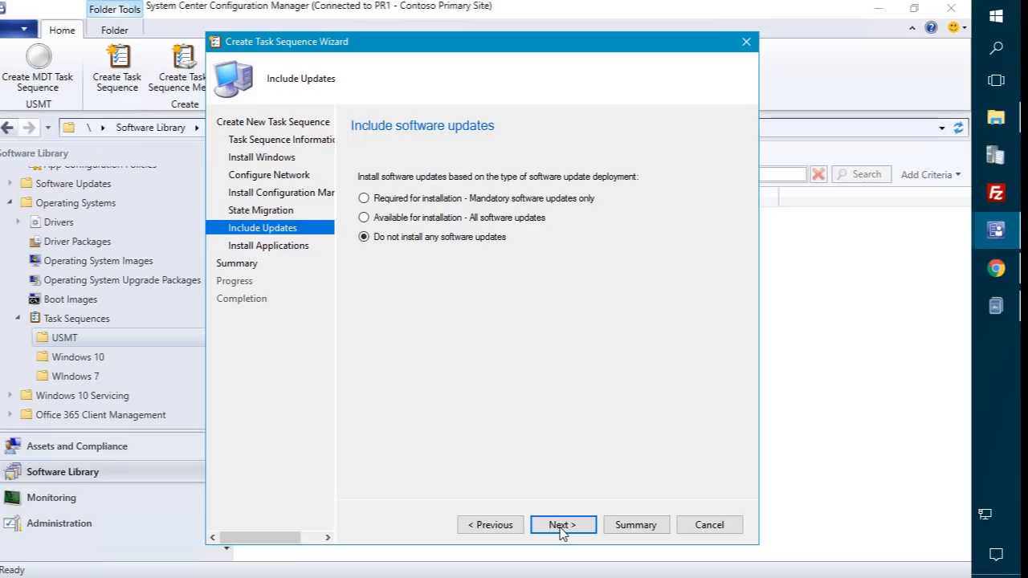
Step: Leave software updates and applications at their defaults, then create the task sequence and close the wizard
{"action": "left_click", "coordinate": [562, 527]}
{"action": "left_click", "coordinate": [561, 526]}
{"action": "left_click", "coordinate": [564, 527]}
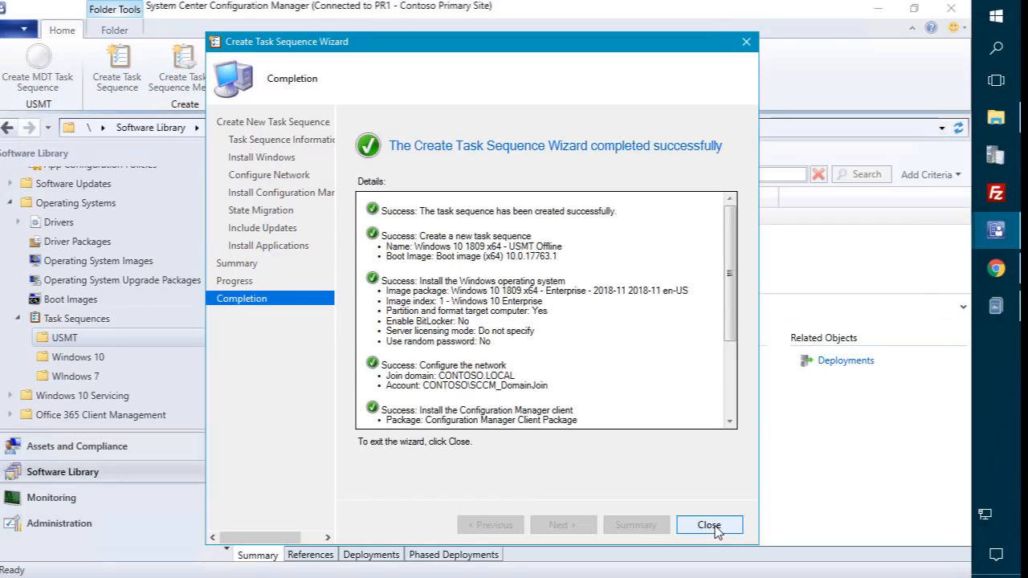
{"action": "left_click", "coordinate": [702, 526]}
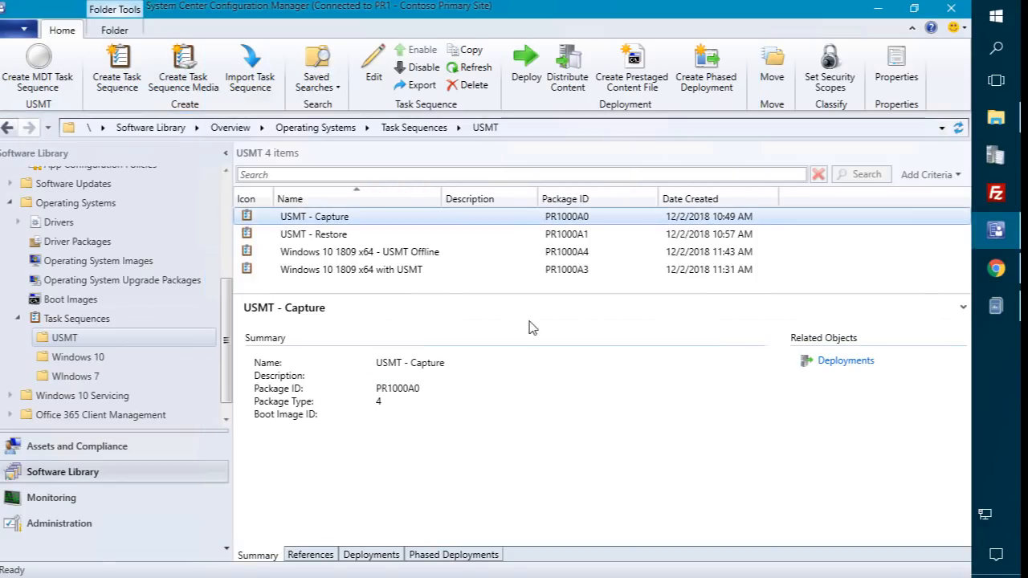
Step: Open the Windows 10 1809 x64 - USMT Offline task sequence for editing and examine its capture steps and the local state location variable
{"action": "right_click", "coordinate": [401, 255]}
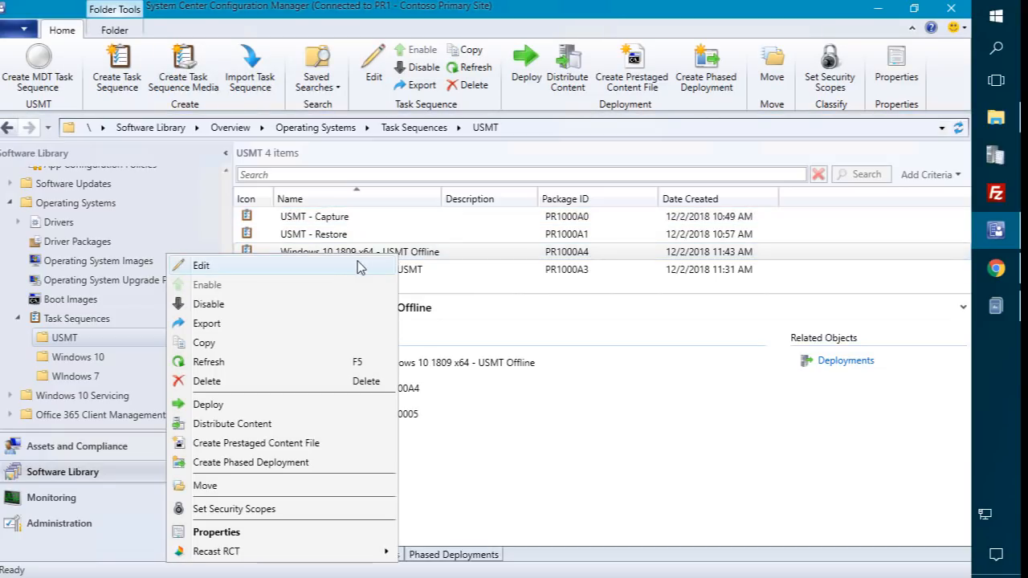
{"action": "left_click", "coordinate": [350, 268]}
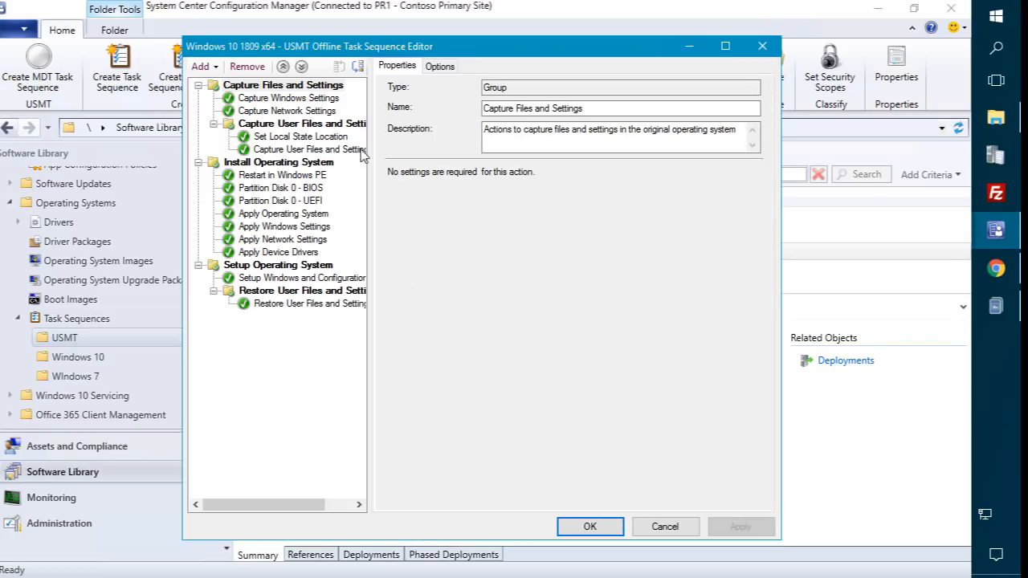
{"action": "left_click", "coordinate": [288, 98]}
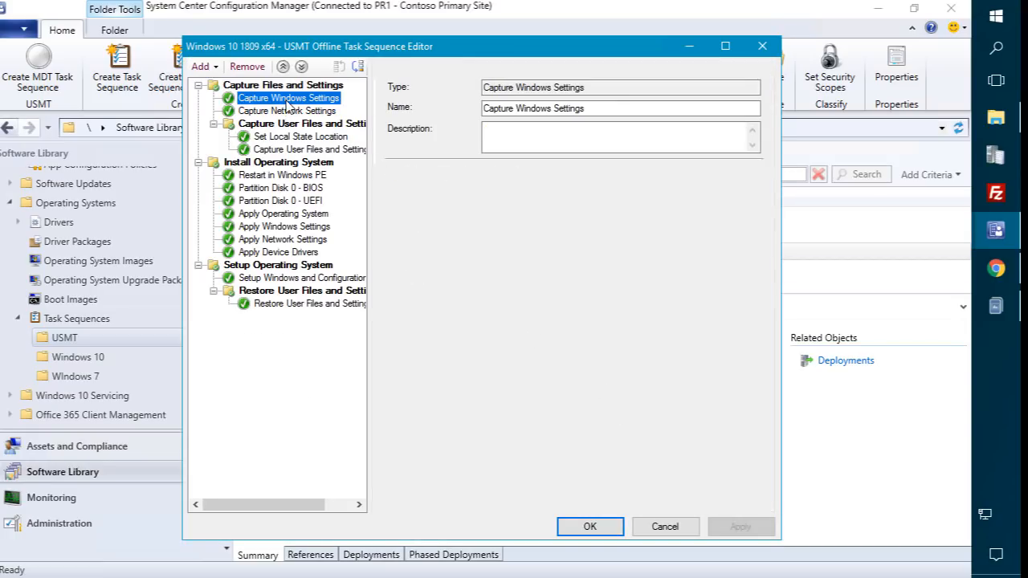
{"action": "left_click", "coordinate": [290, 112]}
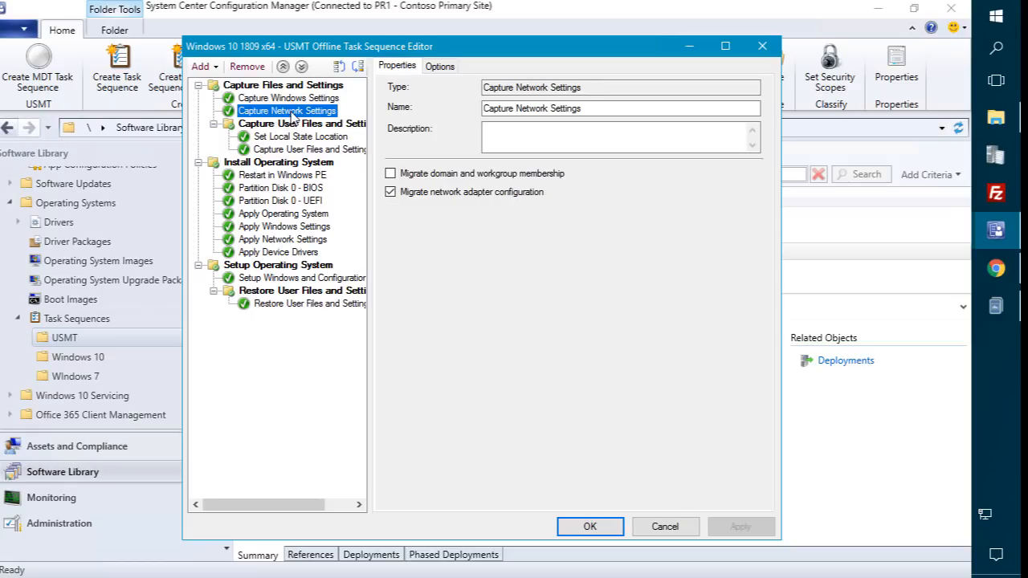
{"action": "left_click", "coordinate": [301, 136]}
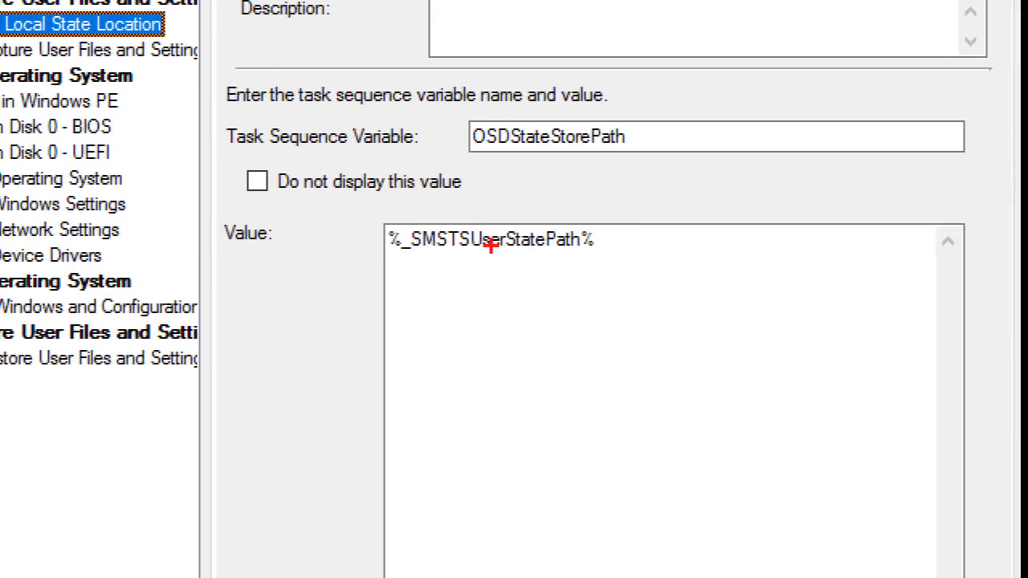
{"action": "left_click_drag", "start_coordinate": [367, 206], "coordinate": [641, 272]}
{"action": "key", "text": "Escape"}
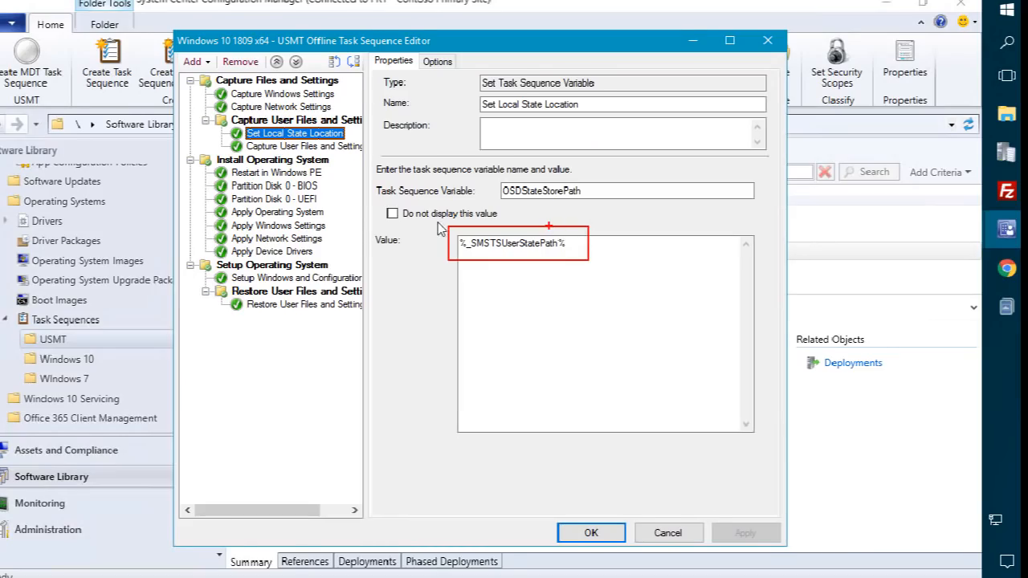
Step: Examine the run conditions of the Partition Disk 0 - BIOS step, especially the one for OSDMigrateUseHardlinks
{"action": "left_click", "coordinate": [302, 191]}
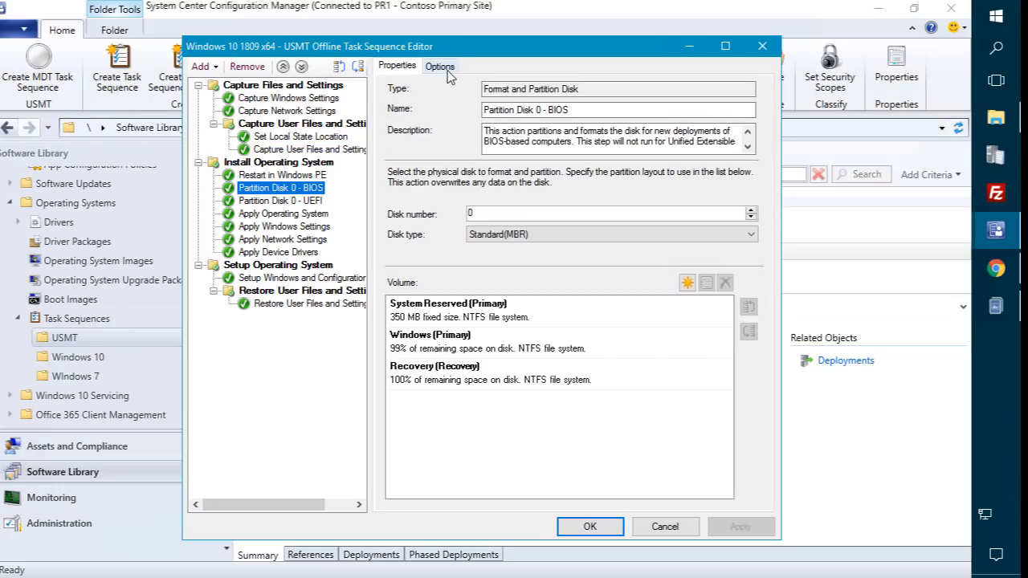
{"action": "left_click", "coordinate": [440, 66]}
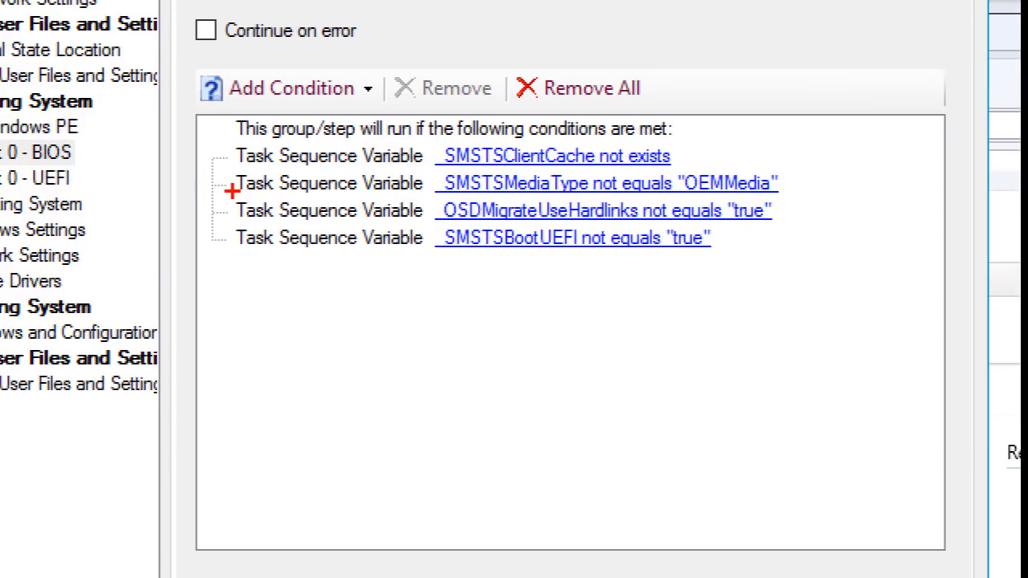
{"action": "mouse_move", "coordinate": [342, 204]}
{"action": "left_mouse_down"}
{"action": "mouse_move", "coordinate": [854, 214]}
{"action": "mouse_move", "coordinate": [840, 227]}
{"action": "left_mouse_up"}
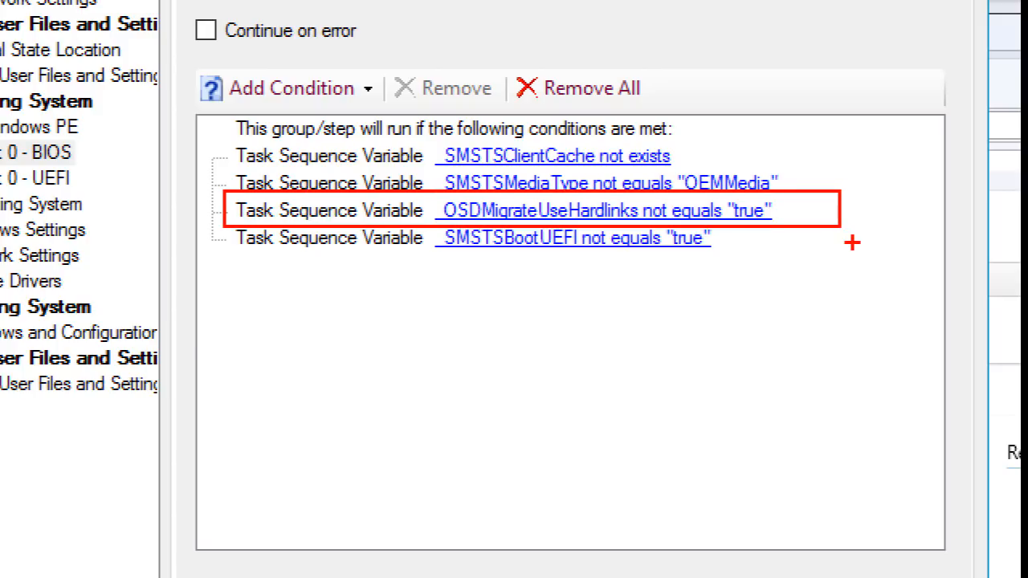
{"action": "key", "text": "Escape"}
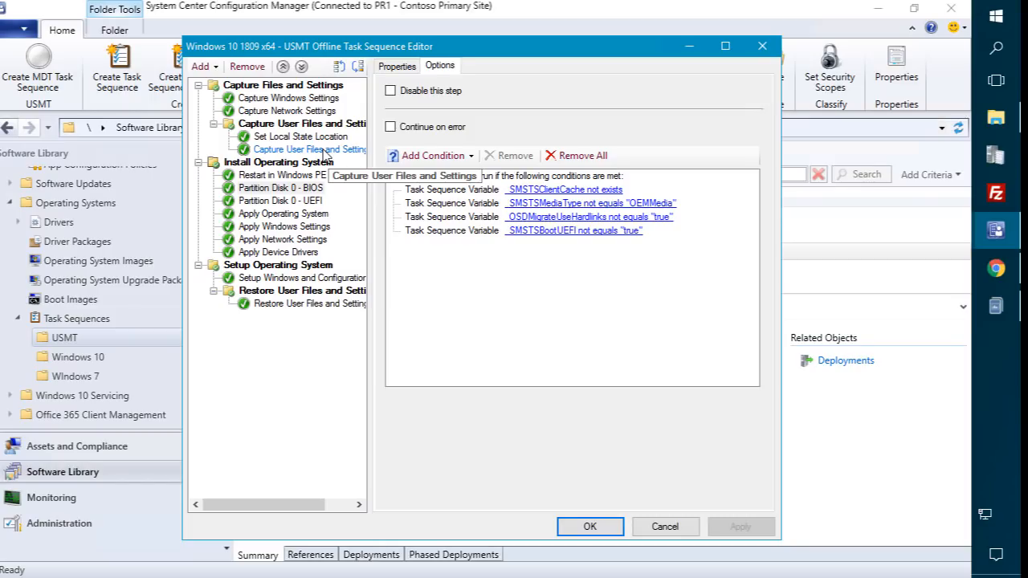
Step: Customize profile capture in the Capture User Files and Settings step with the configuration files Custom.xml, MigApp.xml and MigUser.xml
{"action": "left_click", "coordinate": [323, 150]}
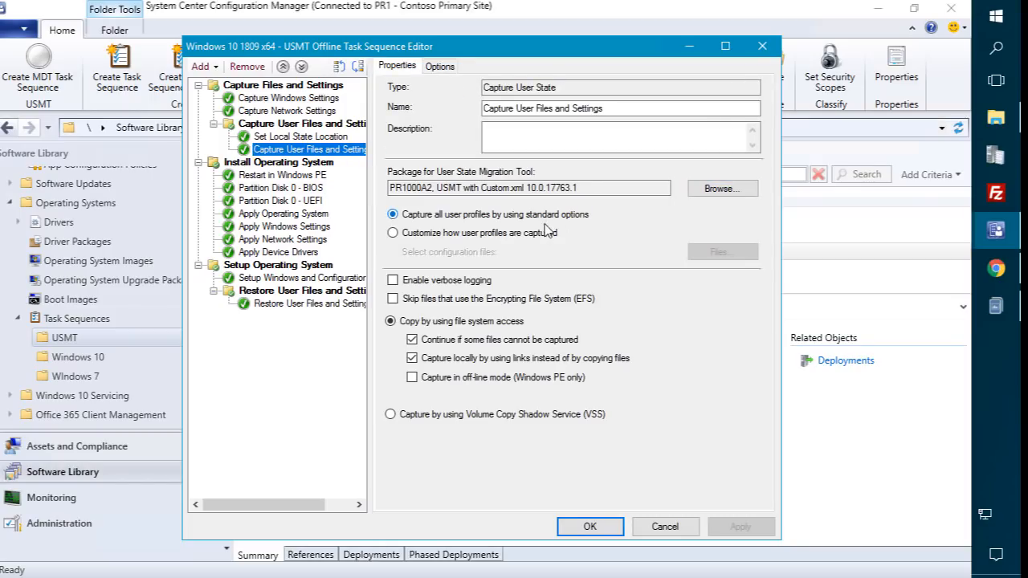
{"action": "left_click", "coordinate": [519, 233]}
{"action": "left_click", "coordinate": [720, 252]}
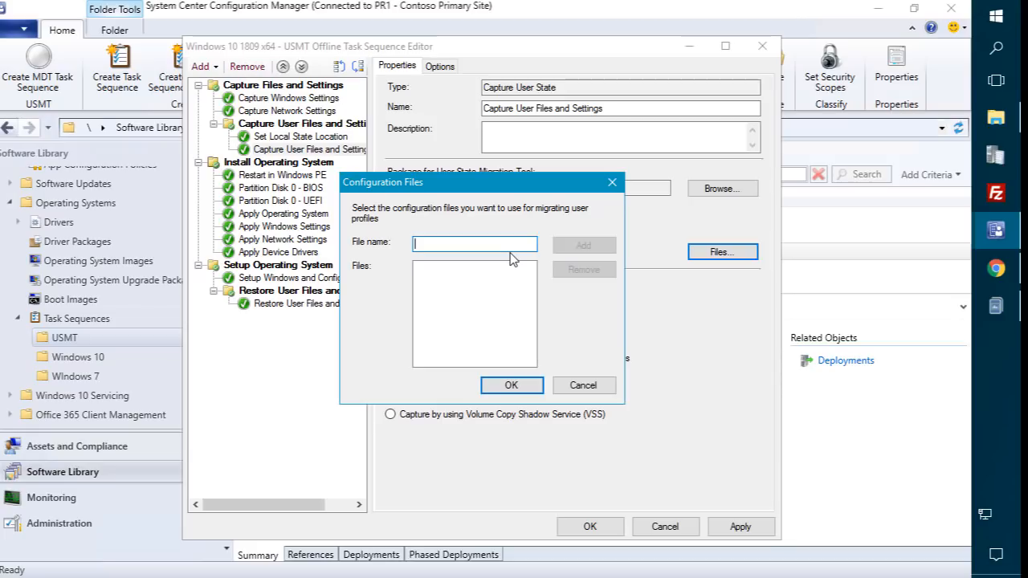
{"action": "type", "text": "Custom.xml"}
{"action": "key", "text": "ctrl+a"}
{"action": "key", "text": "ctrl+c"}
{"action": "left_click", "coordinate": [593, 247]}
{"action": "type", "text": "Mi"}
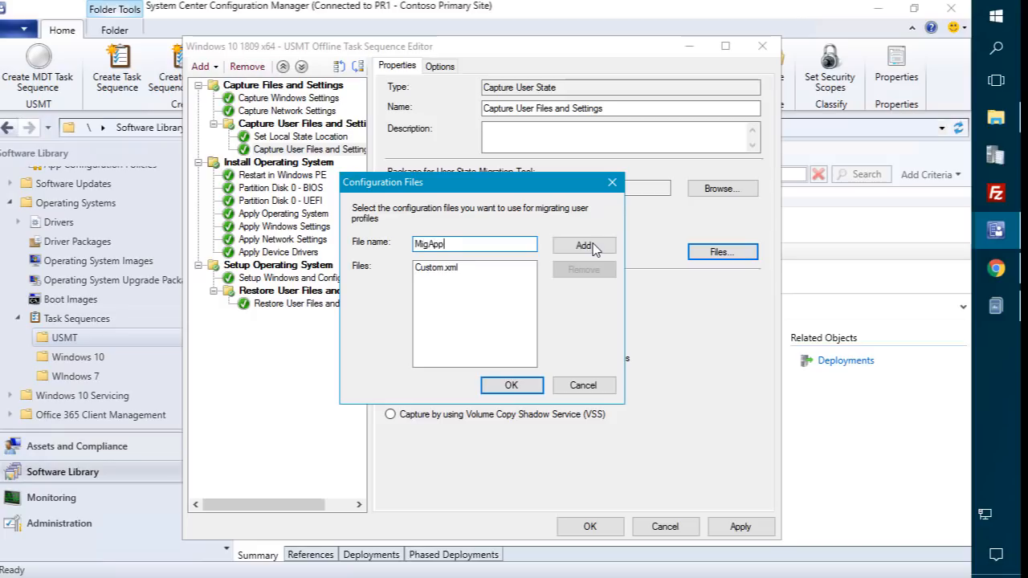
{"action": "type", "text": "gApp.xml"}
{"action": "left_click", "coordinate": [593, 246]}
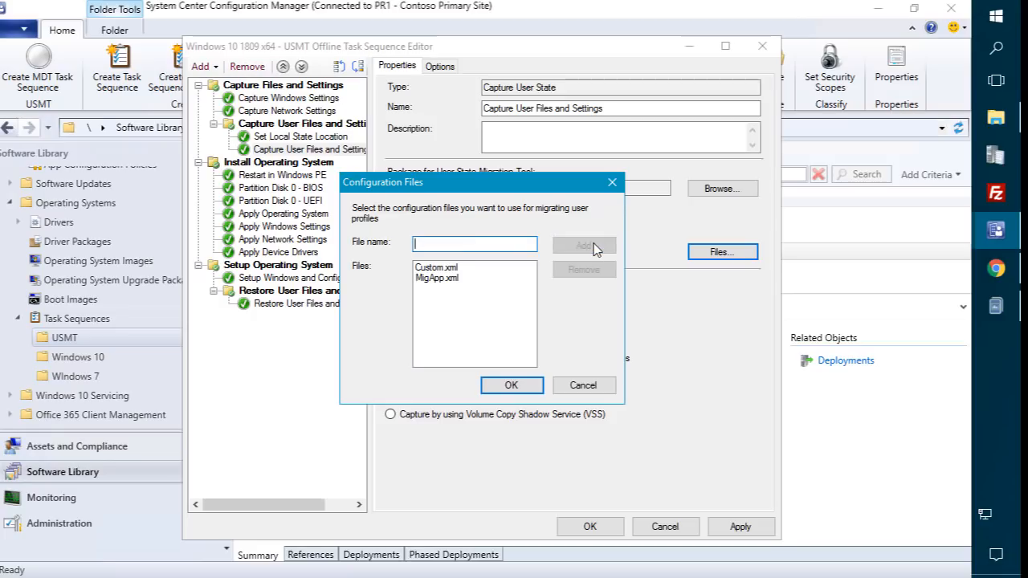
{"action": "type", "text": "MigUser.xml"}
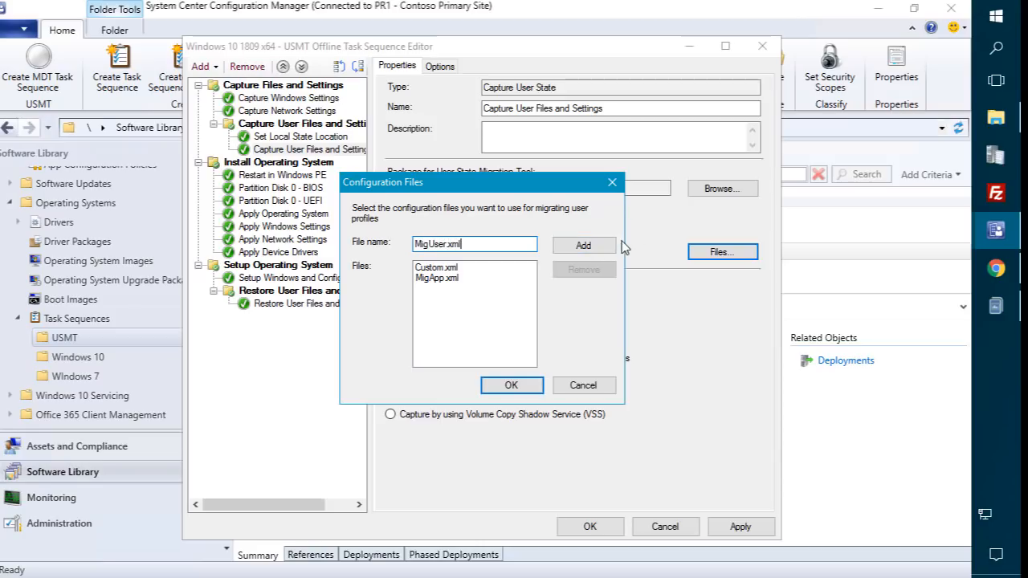
{"action": "left_click", "coordinate": [594, 248]}
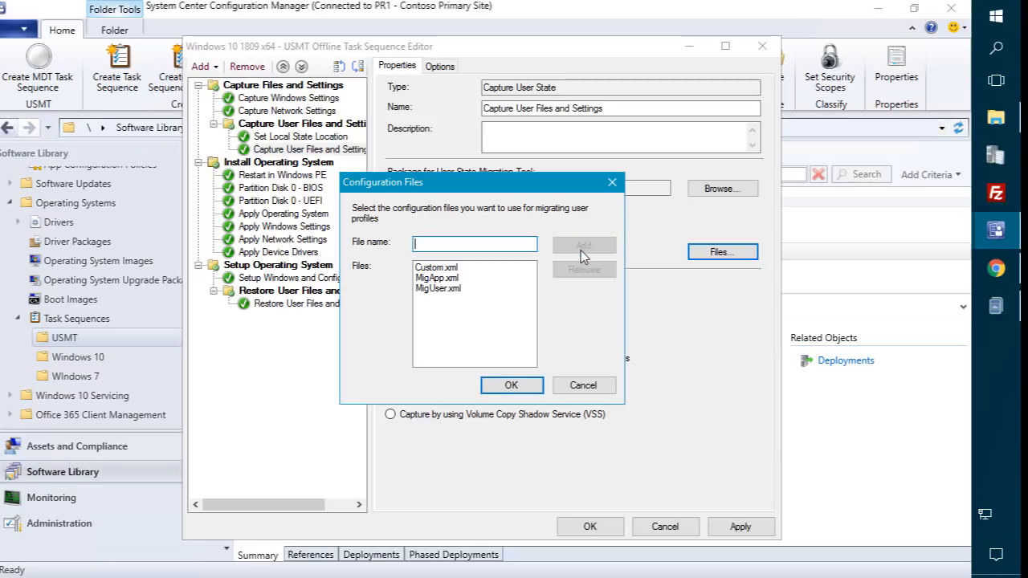
{"action": "left_click", "coordinate": [511, 386]}
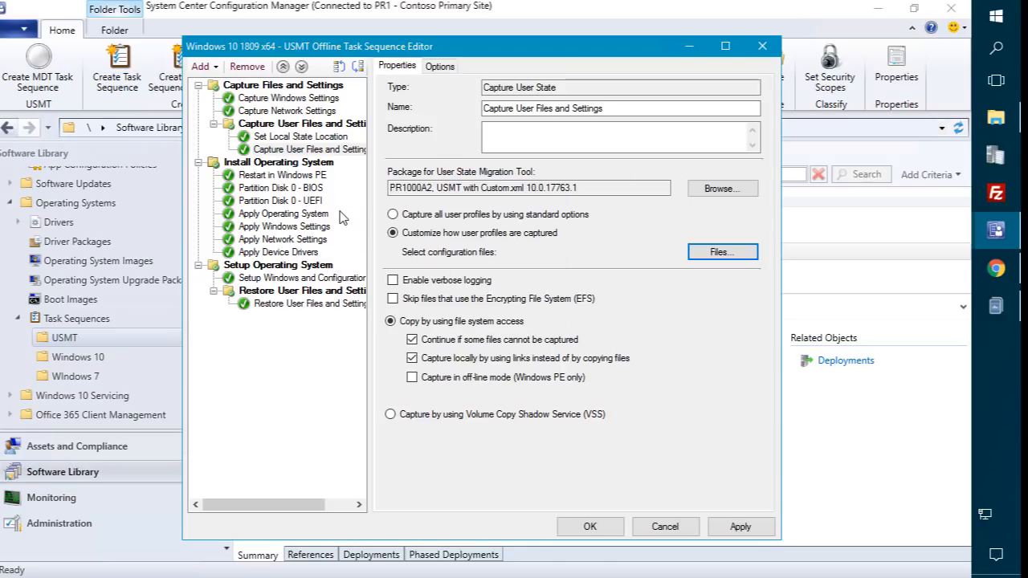
Step: Customize profile restore in the Restore User Files and Settings step with Custom.xml, MigApp.xml and MigUser.xml, and save the task sequence
{"action": "left_click", "coordinate": [297, 303]}
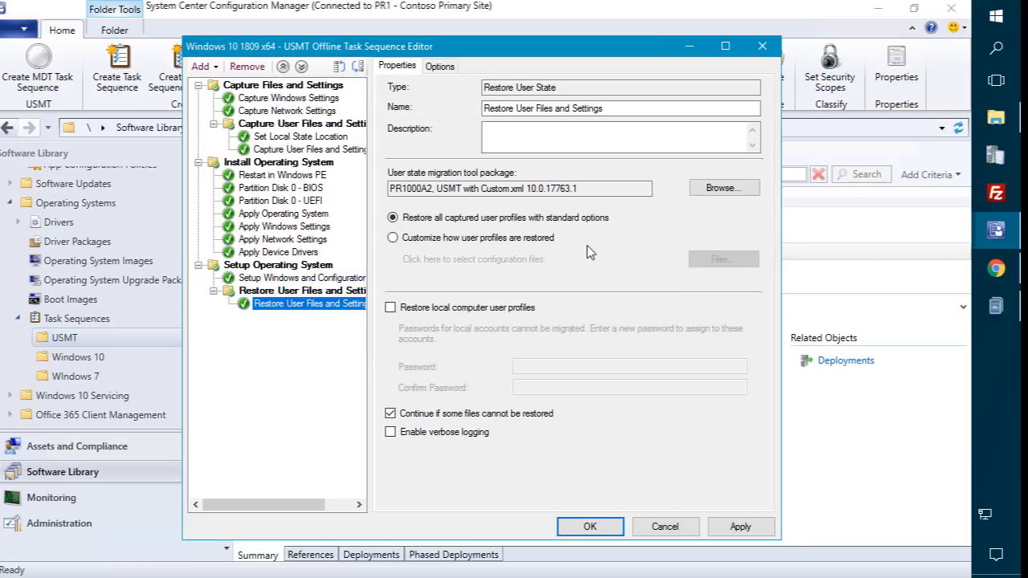
{"action": "left_click", "coordinate": [511, 239]}
{"action": "left_click", "coordinate": [721, 260]}
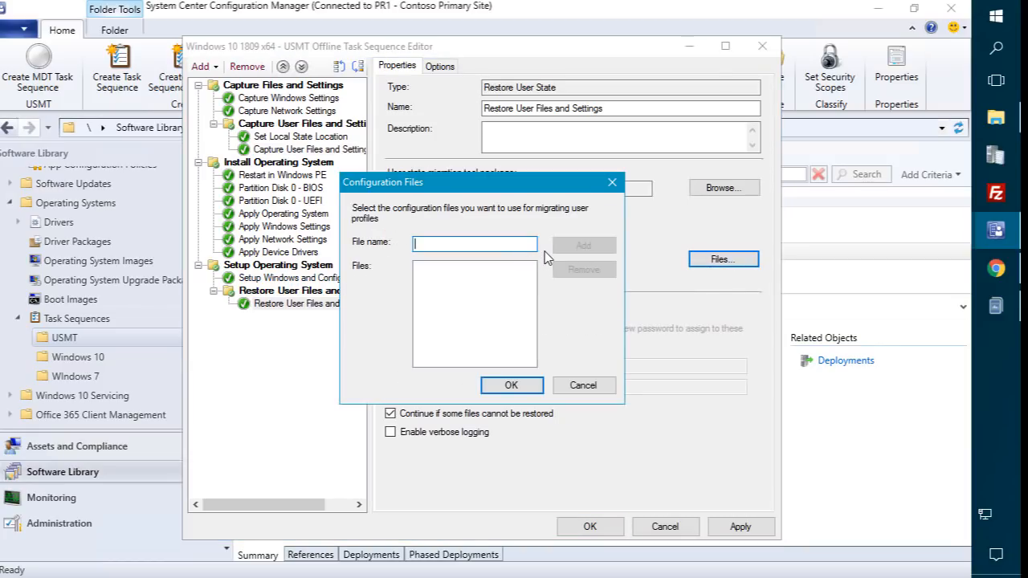
{"action": "key", "text": "ctrl+v"}
{"action": "left_click", "coordinate": [572, 247]}
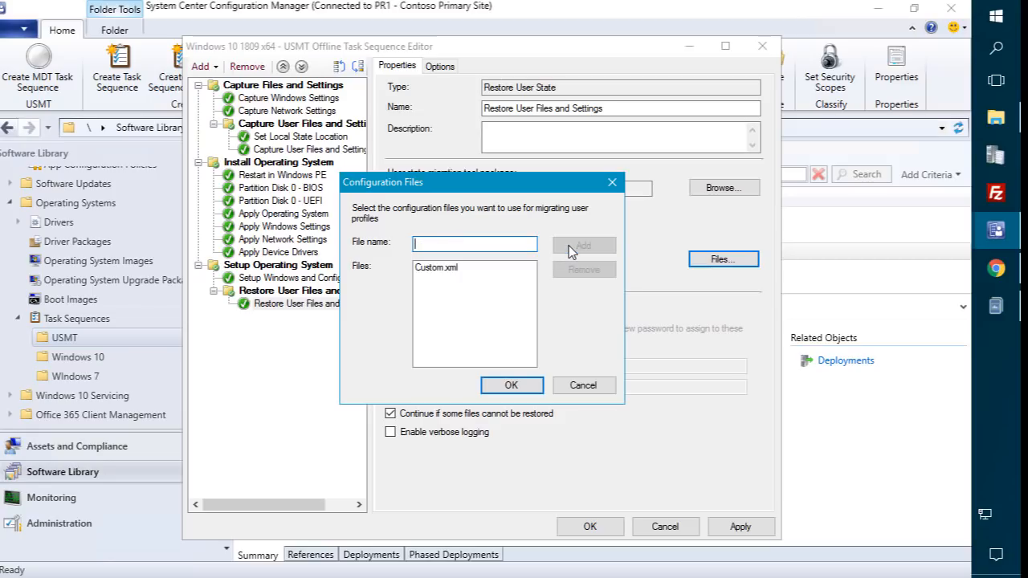
{"action": "type", "text": "MigA"}
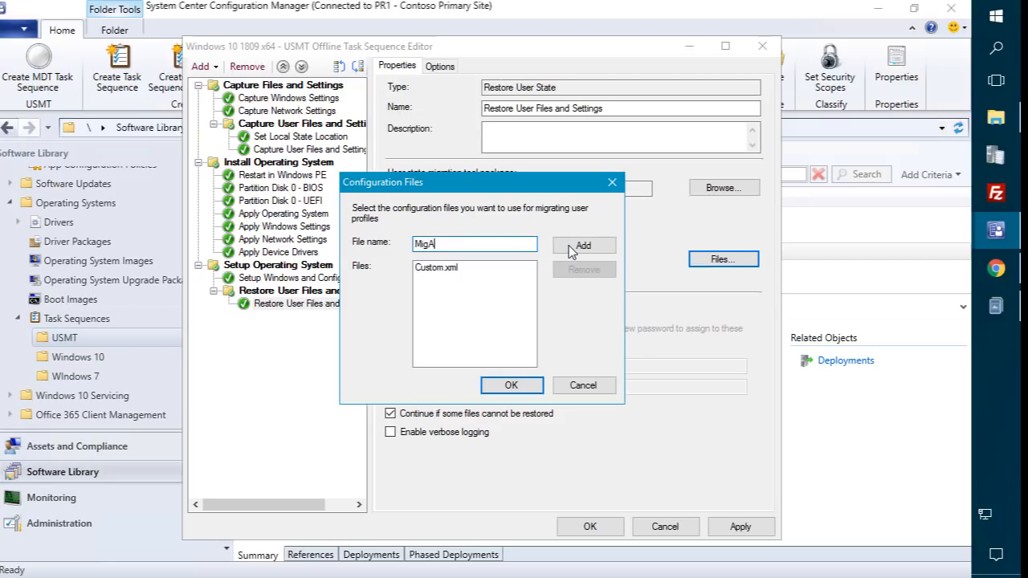
{"action": "type", "text": "pp.xml"}
{"action": "left_click", "coordinate": [572, 249]}
{"action": "type", "text": "MigU"}
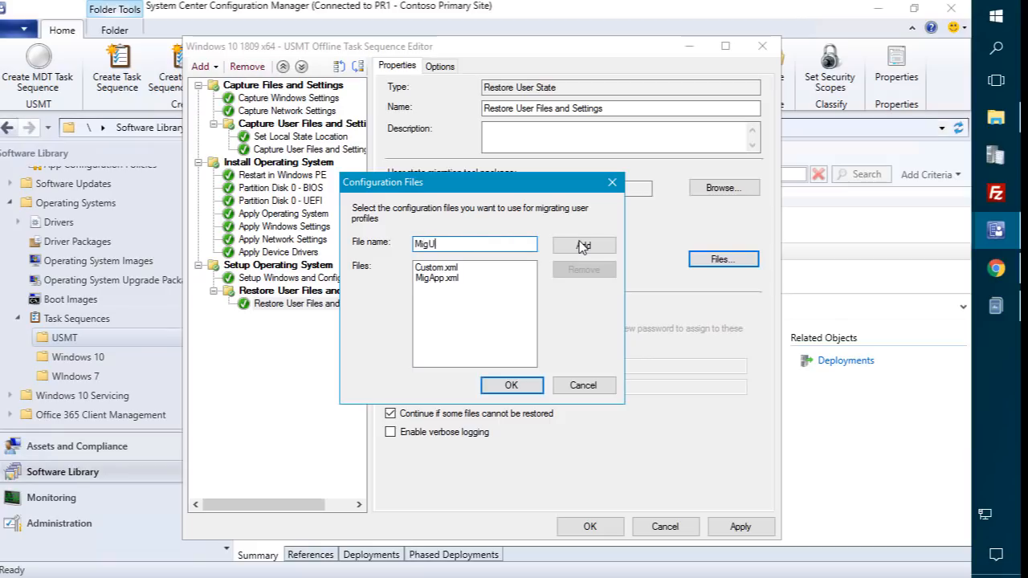
{"action": "type", "text": "ser.xml"}
{"action": "left_click", "coordinate": [583, 247]}
{"action": "left_click", "coordinate": [511, 385]}
{"action": "left_click", "coordinate": [735, 528]}
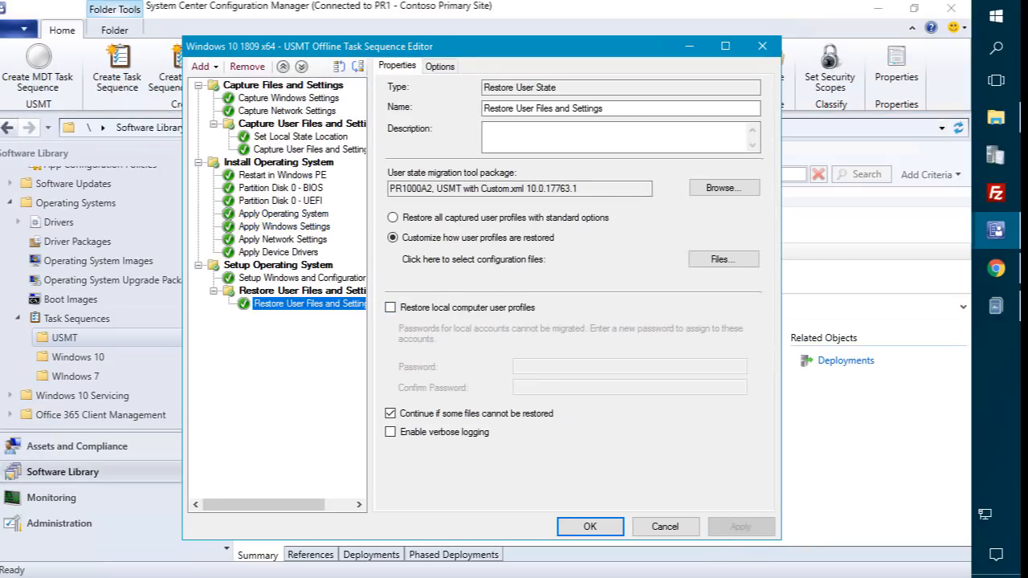
{"action": "left_click", "coordinate": [590, 528]}
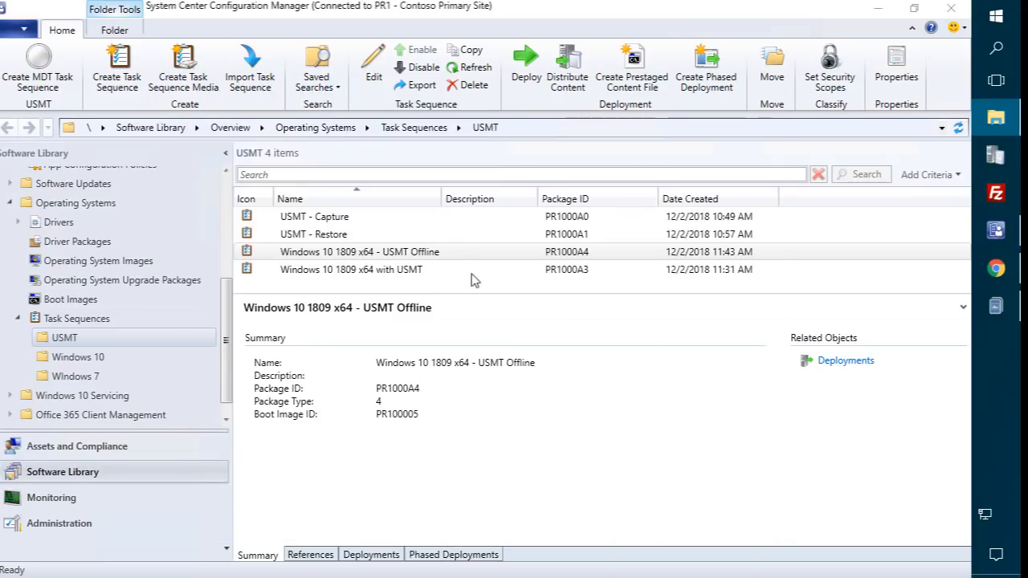
Step: Start deploying the Windows 10 1809 x64 - USMT Offline task sequence to the USMT - Capture collection in the OSD folder
{"action": "left_click", "coordinate": [388, 255]}
{"action": "right_click", "coordinate": [387, 255]}
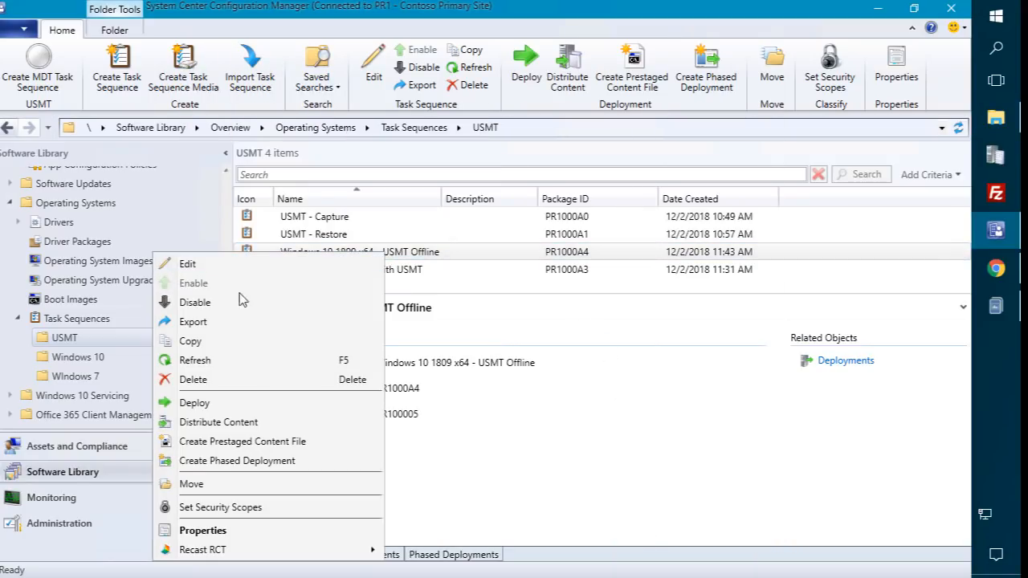
{"action": "left_click", "coordinate": [226, 404]}
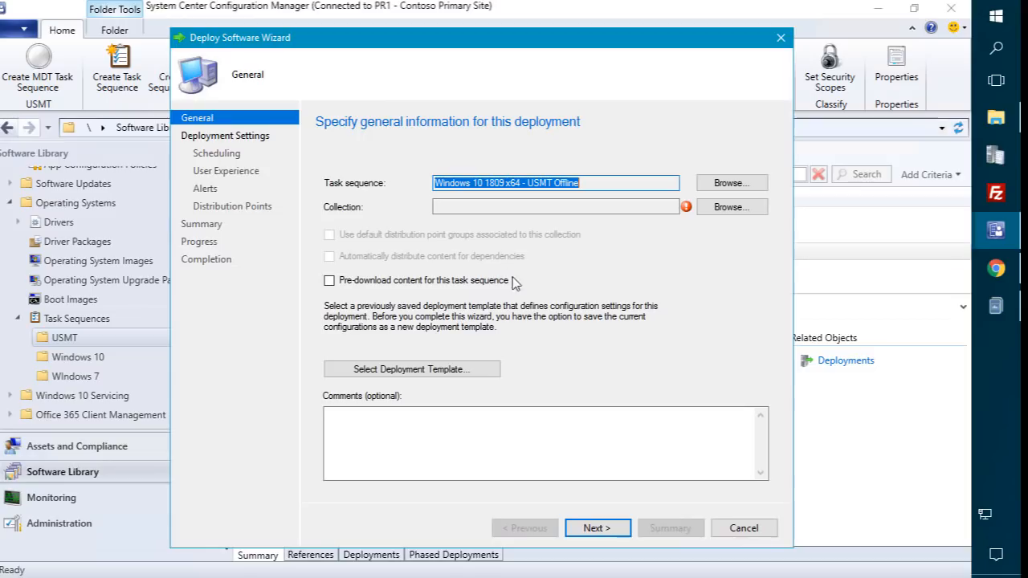
{"action": "left_click", "coordinate": [723, 208]}
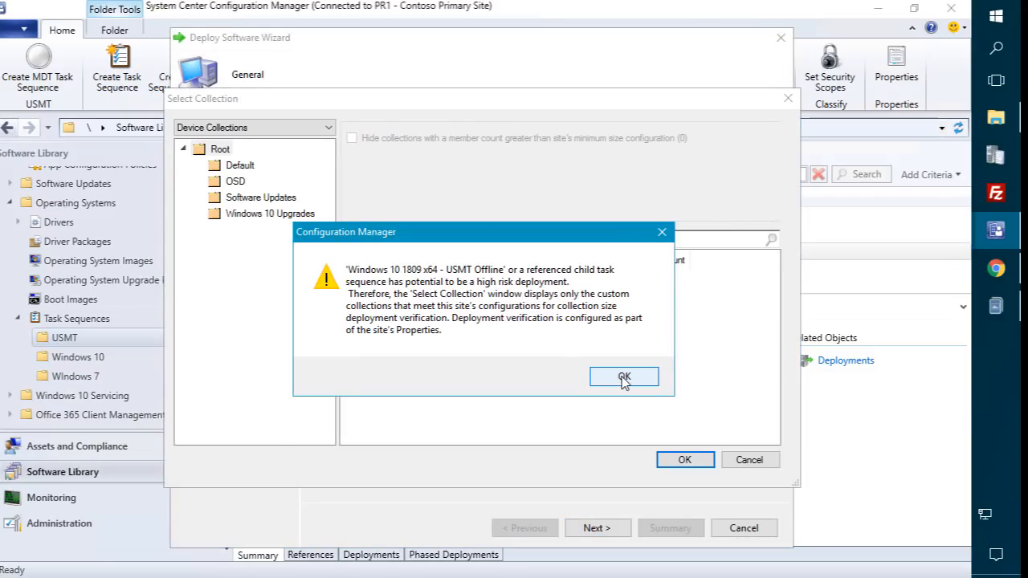
{"action": "left_click", "coordinate": [611, 375]}
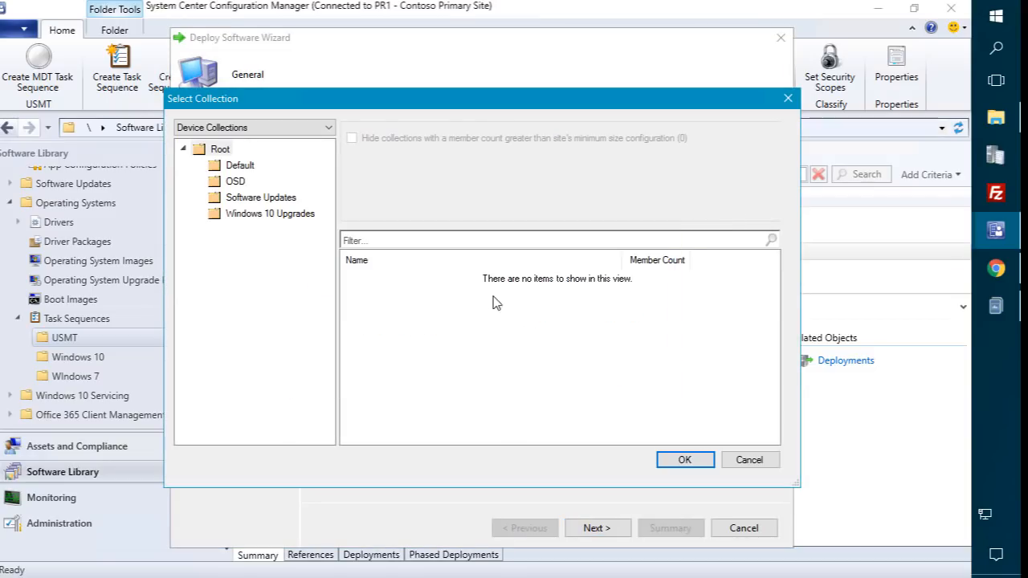
{"action": "left_click", "coordinate": [259, 199]}
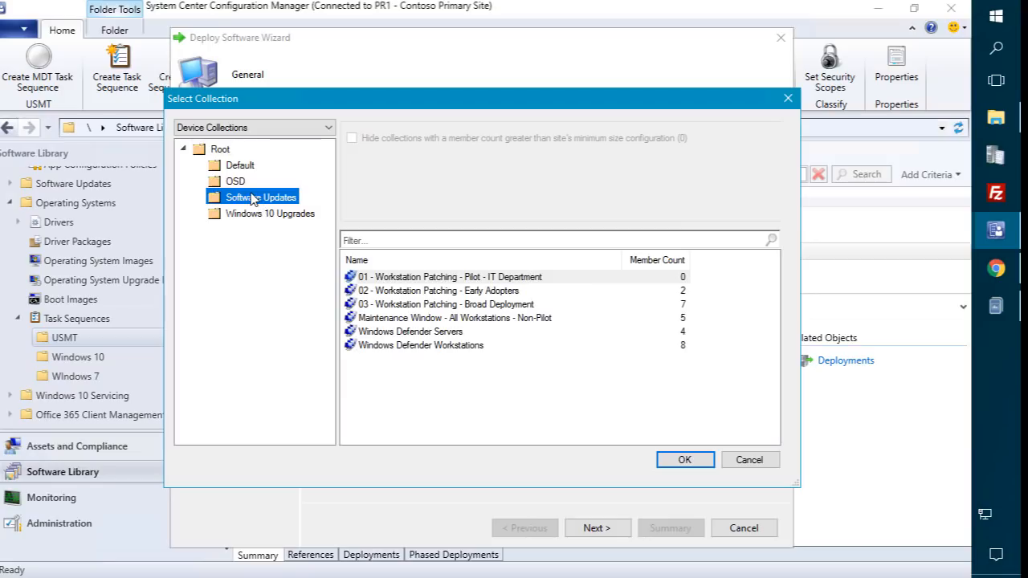
{"action": "left_click", "coordinate": [237, 181]}
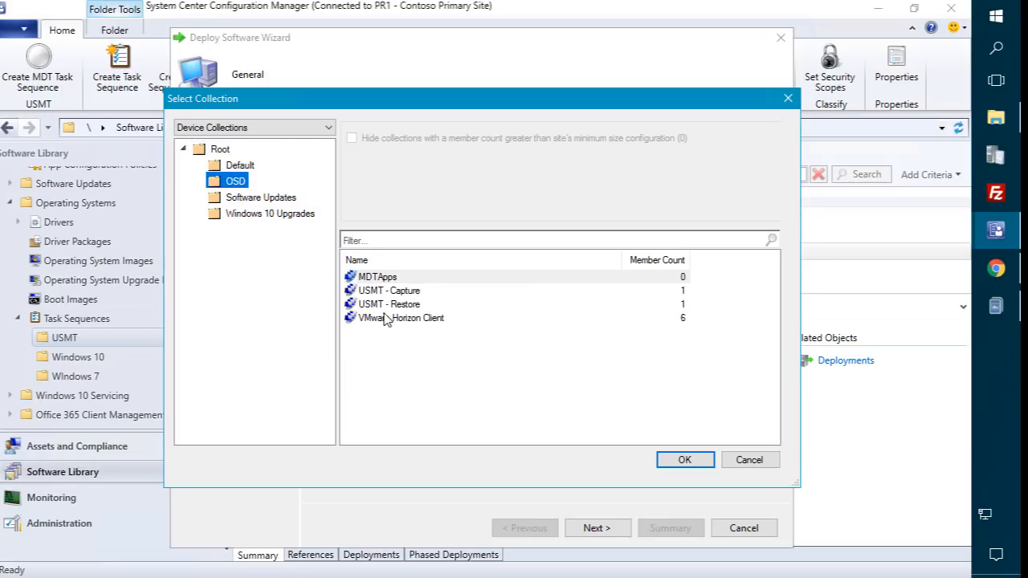
{"action": "double_click", "coordinate": [398, 292]}
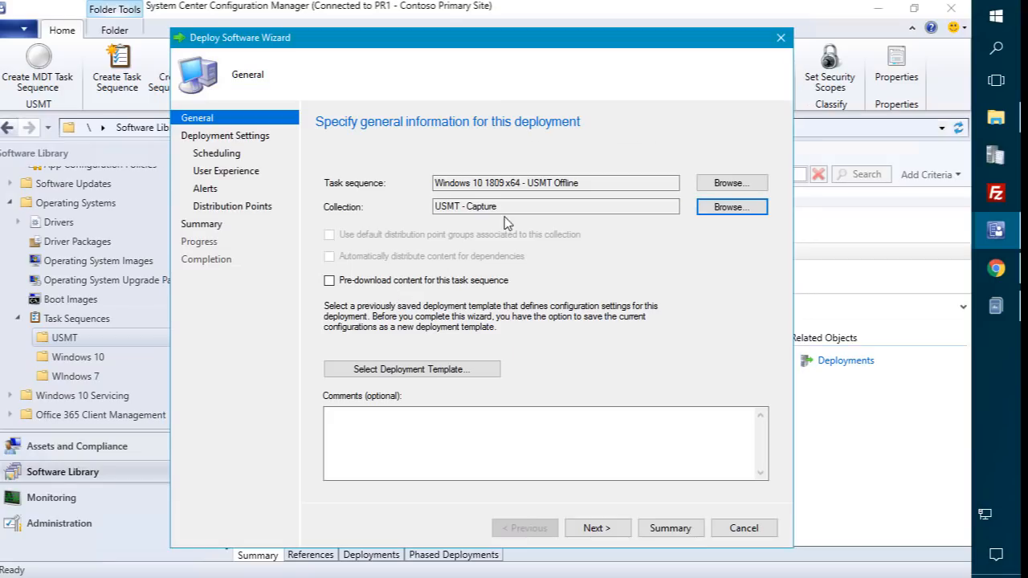
Step: Keep the deployment purpose as Available, choose what it is made available to, and complete the deployment with the remaining default settings
{"action": "left_click", "coordinate": [598, 529]}
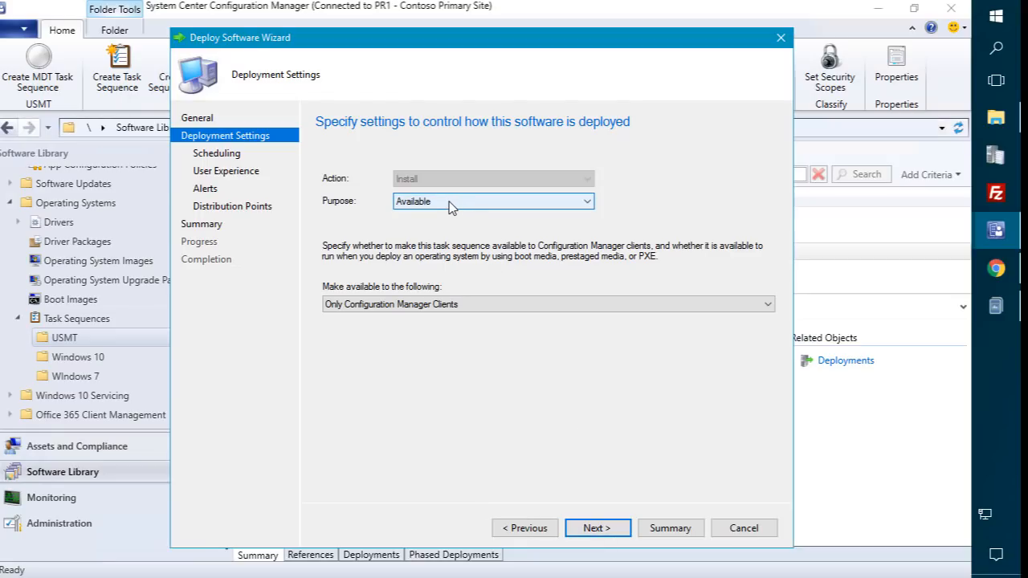
{"action": "left_click", "coordinate": [459, 305]}
{"action": "left_click", "coordinate": [474, 319]}
{"action": "left_click", "coordinate": [615, 532]}
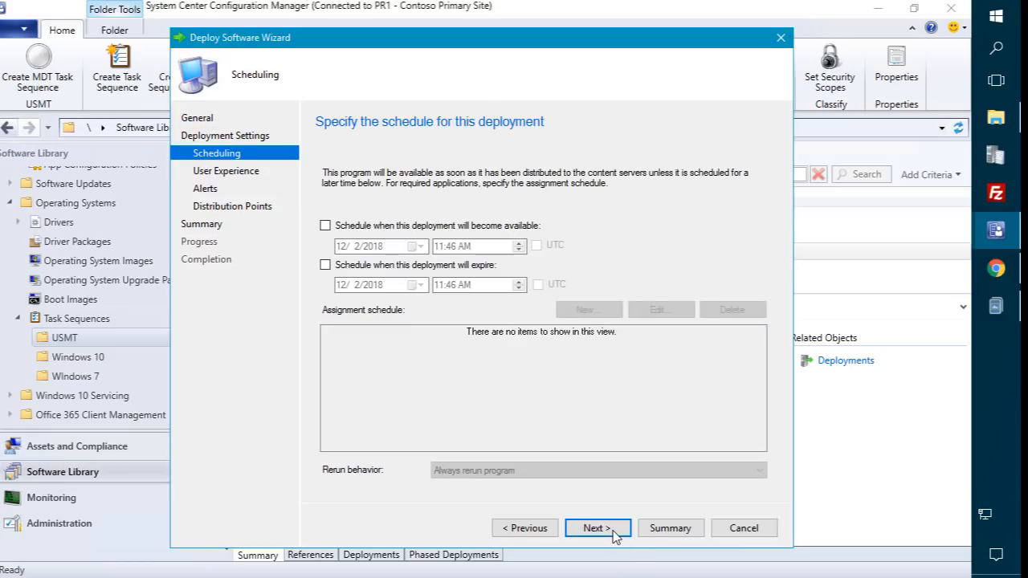
{"action": "left_click", "coordinate": [616, 534]}
{"action": "left_click", "coordinate": [614, 532]}
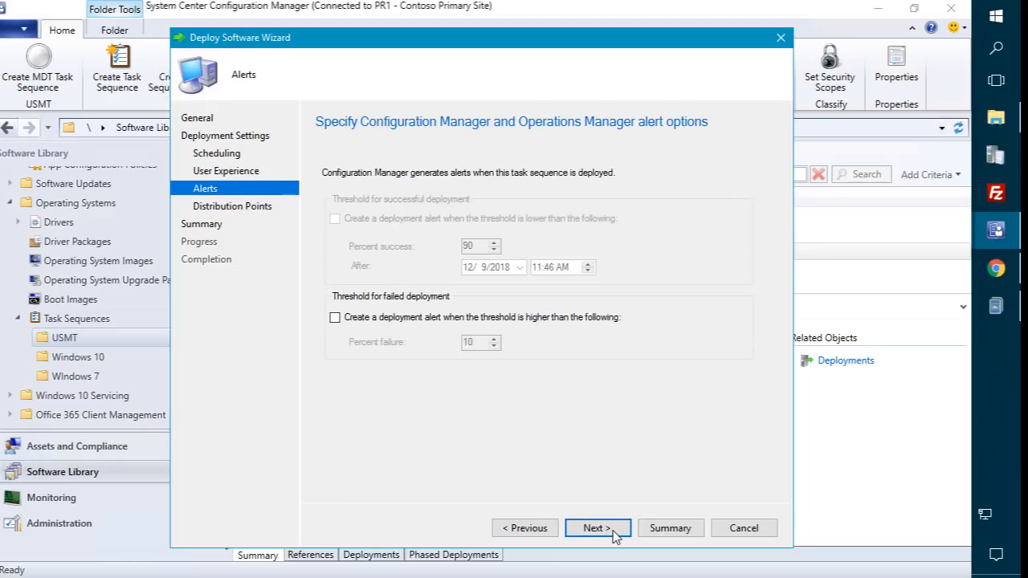
{"action": "left_click", "coordinate": [615, 532]}
{"action": "left_click", "coordinate": [614, 532]}
{"action": "left_click", "coordinate": [615, 532]}
{"action": "left_click", "coordinate": [744, 528]}
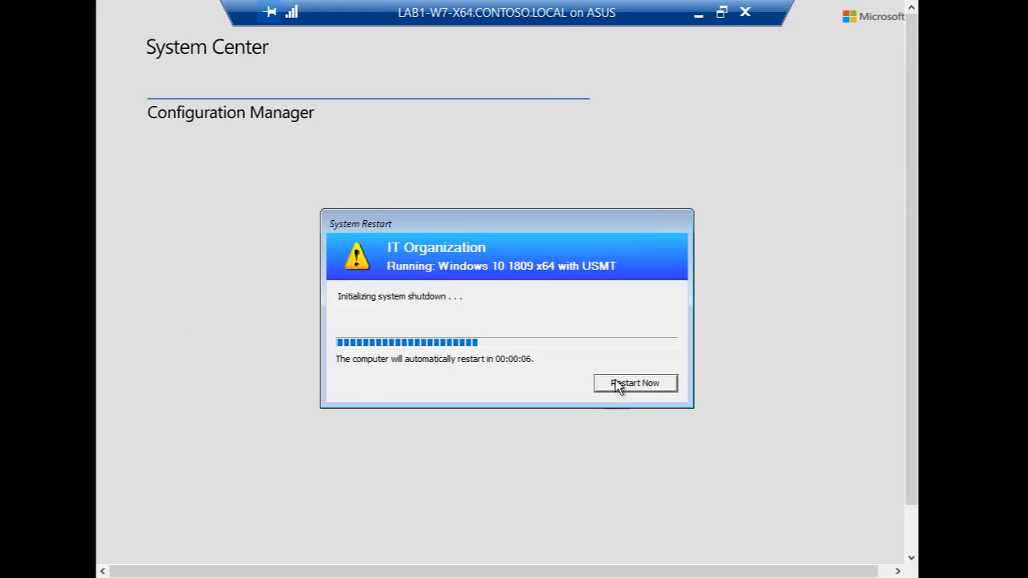
Step: Restart the Windows 7 client immediately to continue the task sequence, and open a remote session to LAB1-W7-X64 once Windows 10 is installed
{"action": "left_click", "coordinate": [615, 382]}
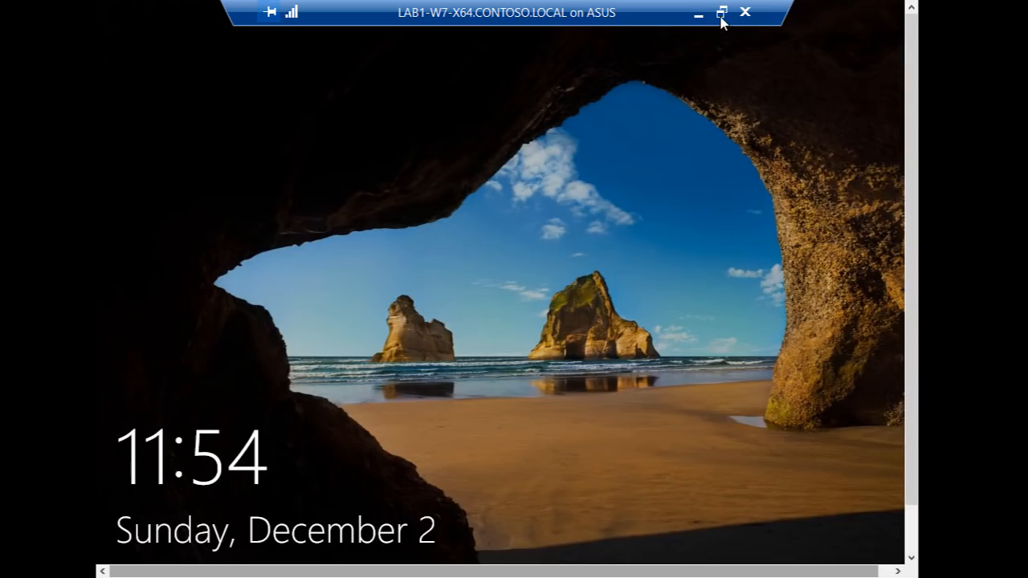
{"action": "left_click", "coordinate": [722, 12]}
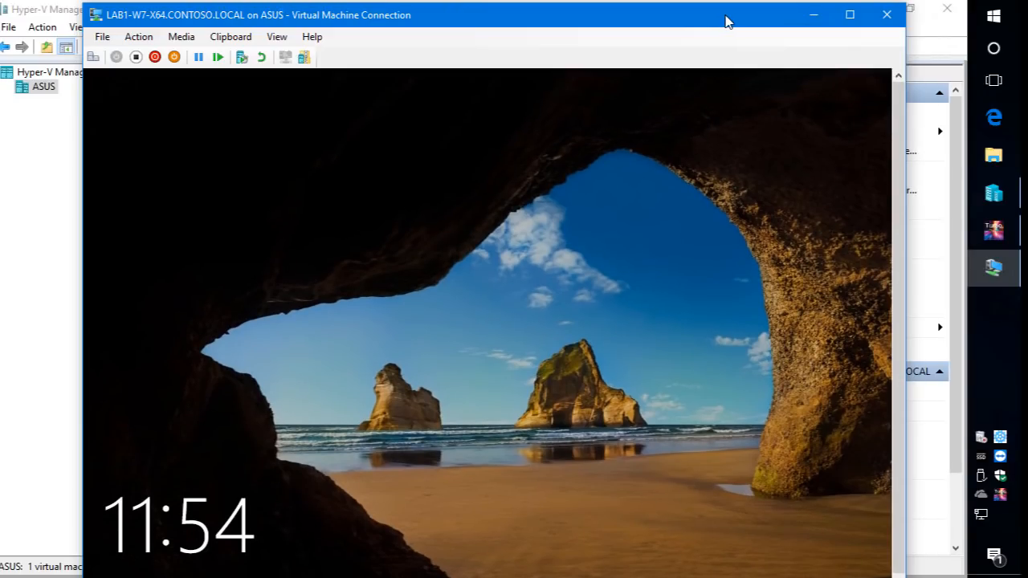
{"action": "left_click", "coordinate": [12, 59]}
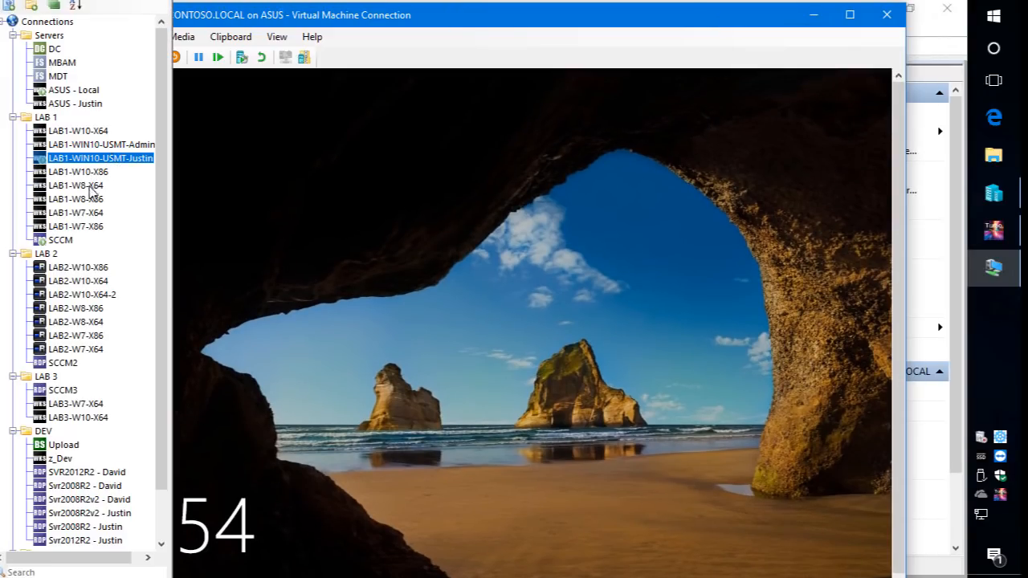
{"action": "right_click", "coordinate": [103, 212]}
{"action": "left_click", "coordinate": [112, 225]}
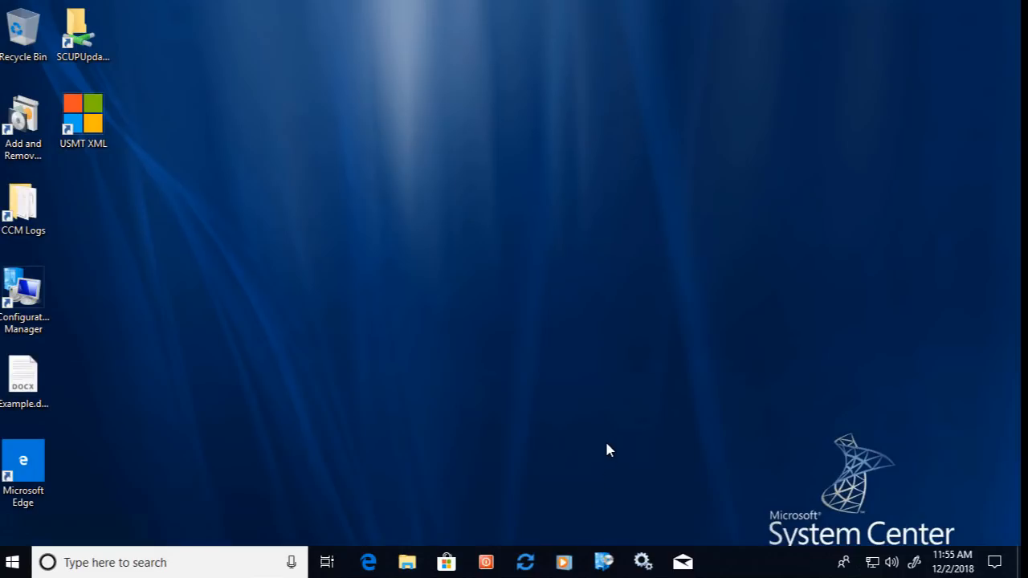
Step: Check the migrated desktop icons on the Windows 10 client and examine the contents of the Documents folder
{"action": "left_click_drag", "start_coordinate": [234, 507], "coordinate": [3, 19]}
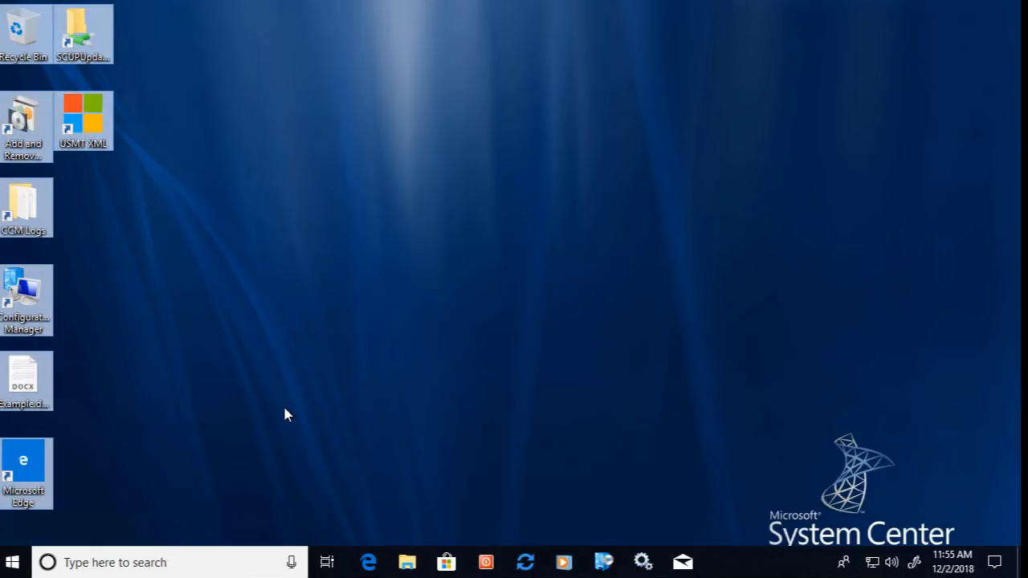
{"action": "left_click", "coordinate": [240, 398]}
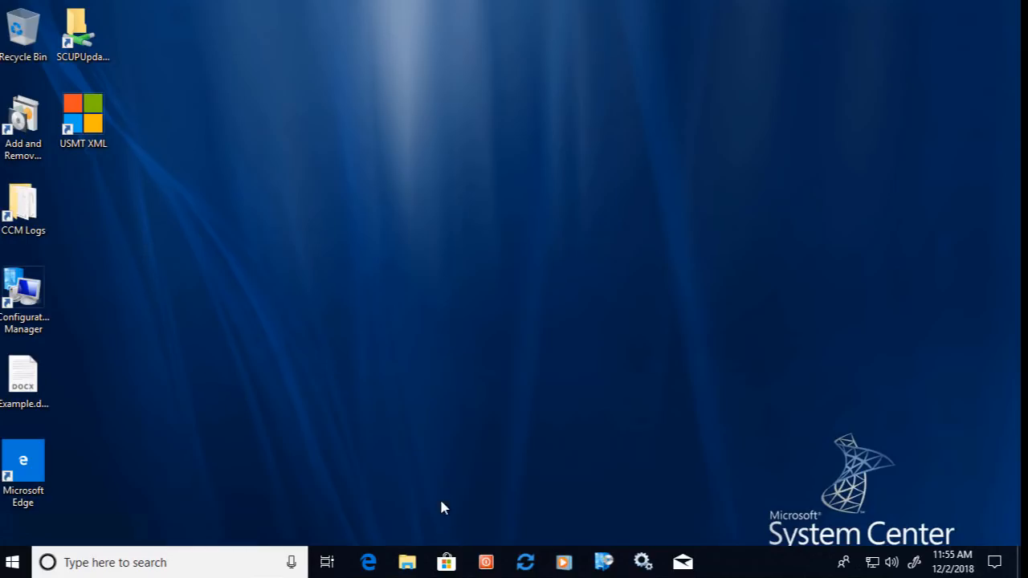
{"action": "left_click", "coordinate": [407, 564]}
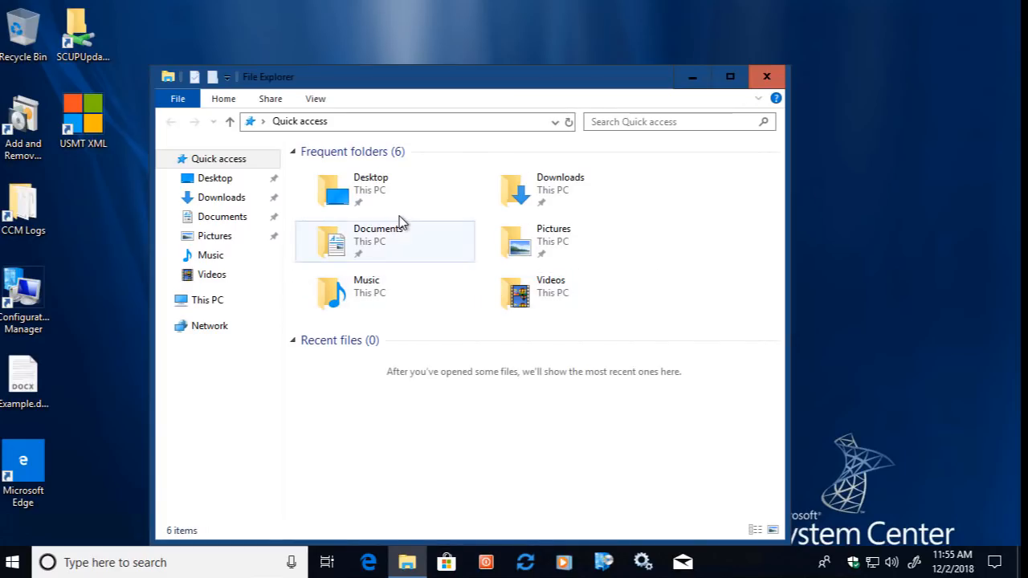
{"action": "double_click", "coordinate": [380, 234]}
Step: Launch PatchMyPC.exe from the Documents folder and open Internet Explorer to check the migrated data
{"action": "left_click", "coordinate": [343, 191]}
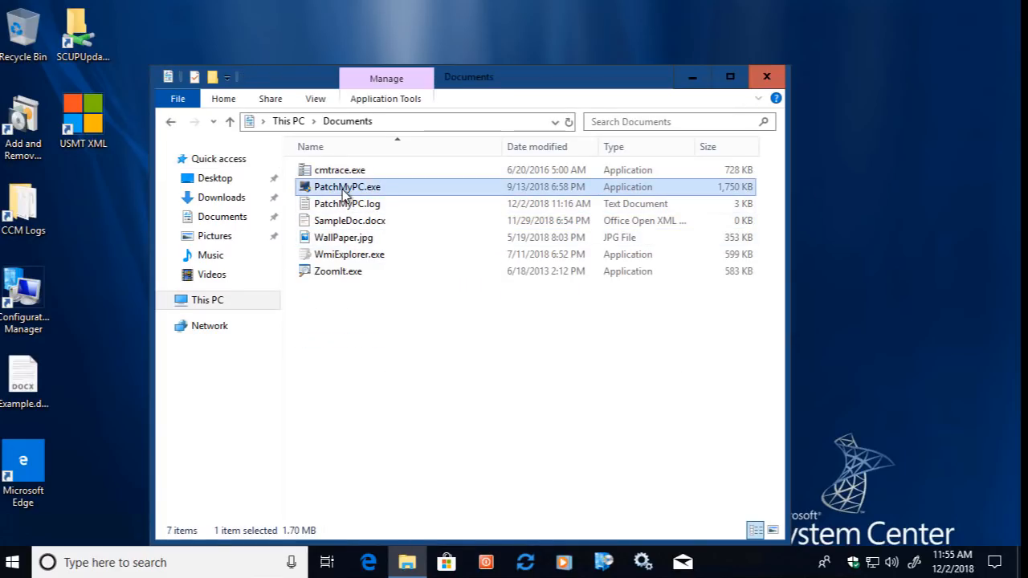
{"action": "double_click", "coordinate": [343, 193]}
{"action": "left_click", "coordinate": [478, 393]}
{"action": "left_click", "coordinate": [14, 563]}
{"action": "type", "text": "i"}
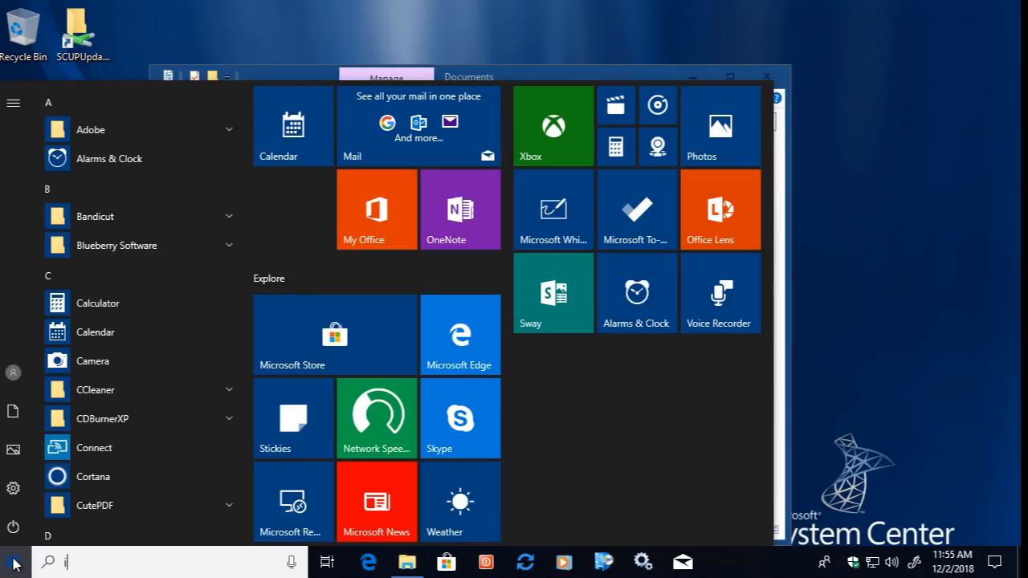
{"action": "type", "text": "nter"}
{"action": "key", "text": "Escape"}
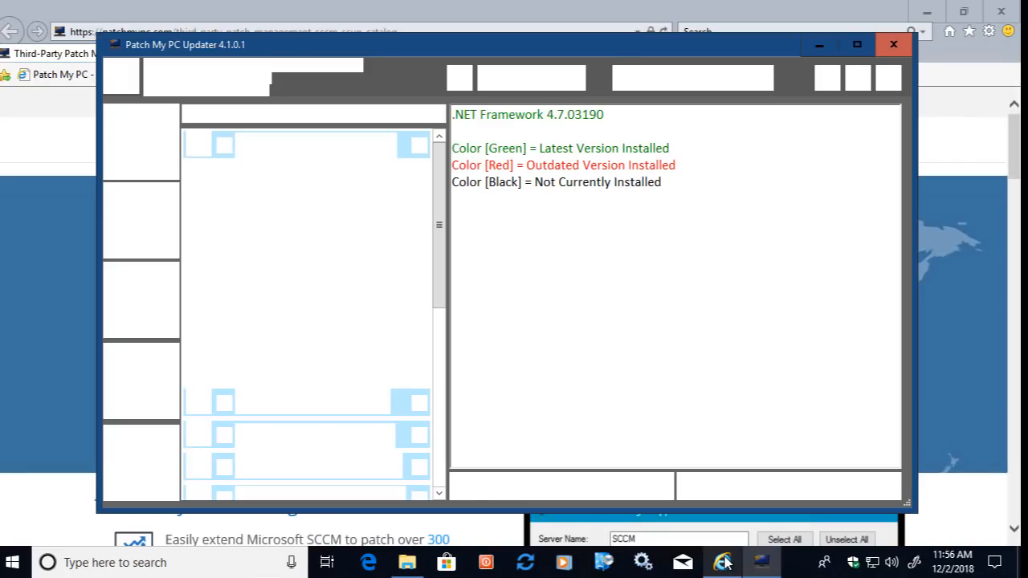
Step: Examine the Patch My PC Updater options and the Internet Explorer favorites, and close both programs and the Documents window
{"action": "left_click", "coordinate": [141, 225]}
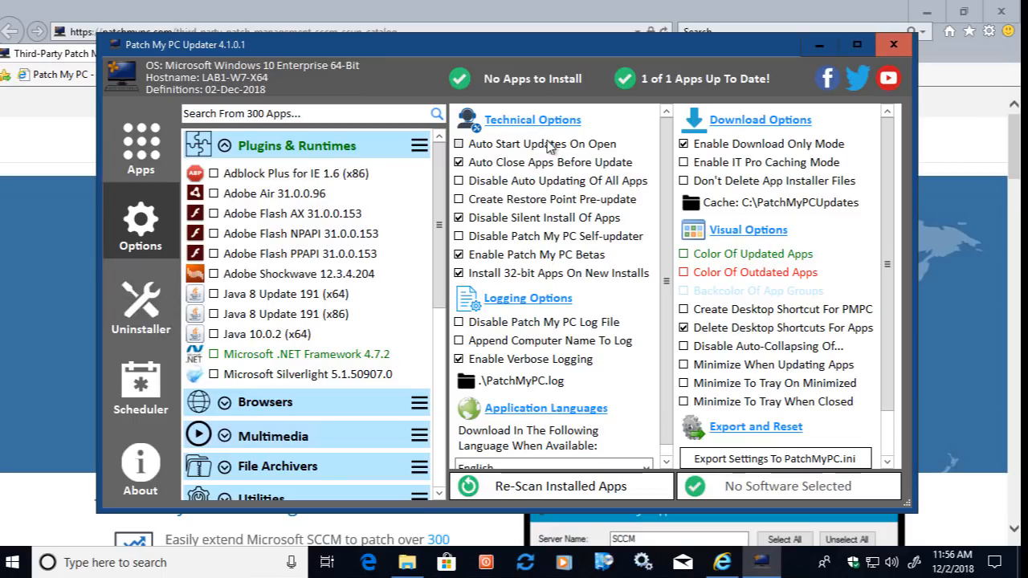
{"action": "left_click", "coordinate": [893, 44]}
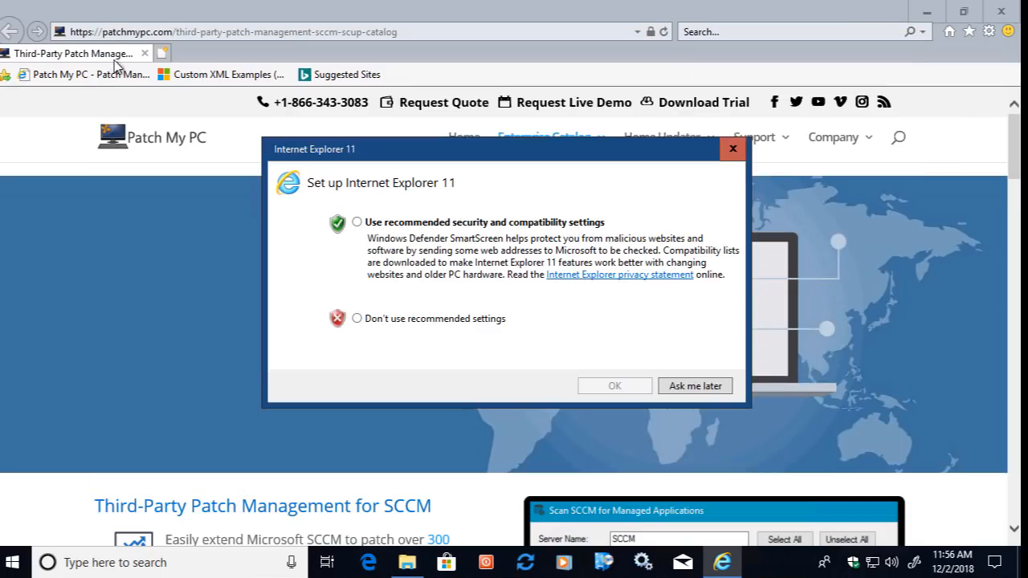
{"action": "left_click", "coordinate": [734, 149]}
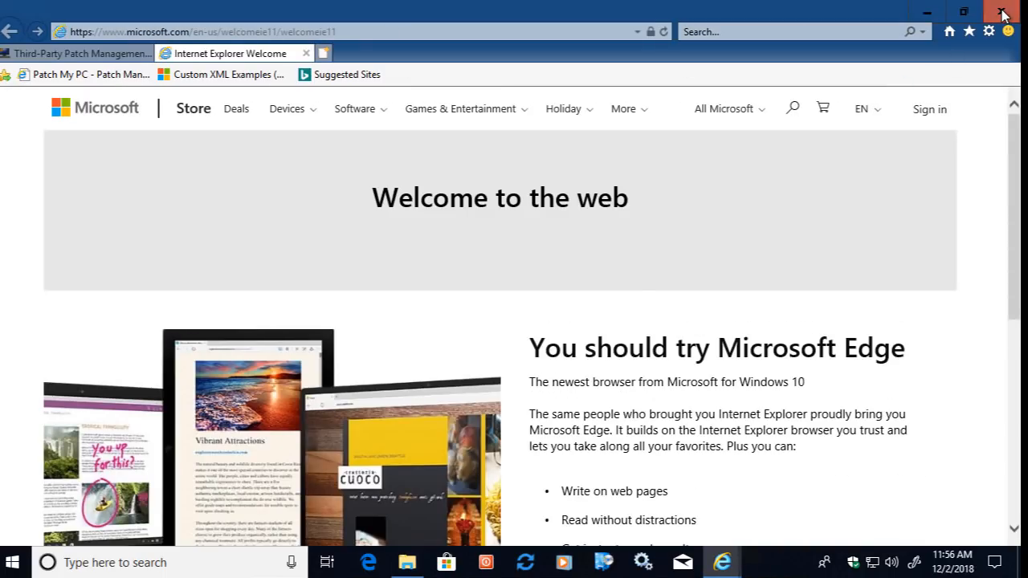
{"action": "left_click", "coordinate": [1002, 12]}
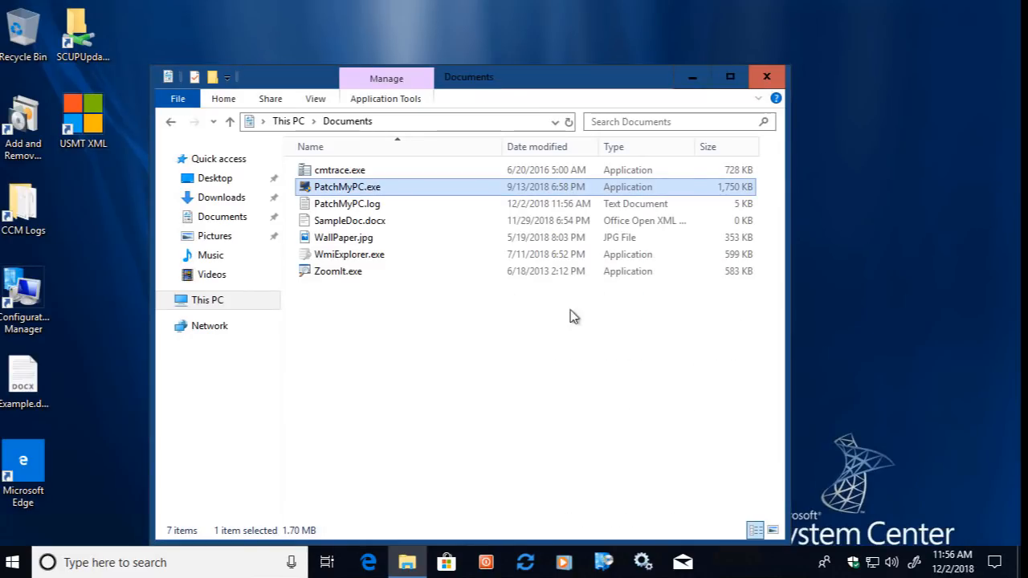
{"action": "left_click", "coordinate": [778, 80]}
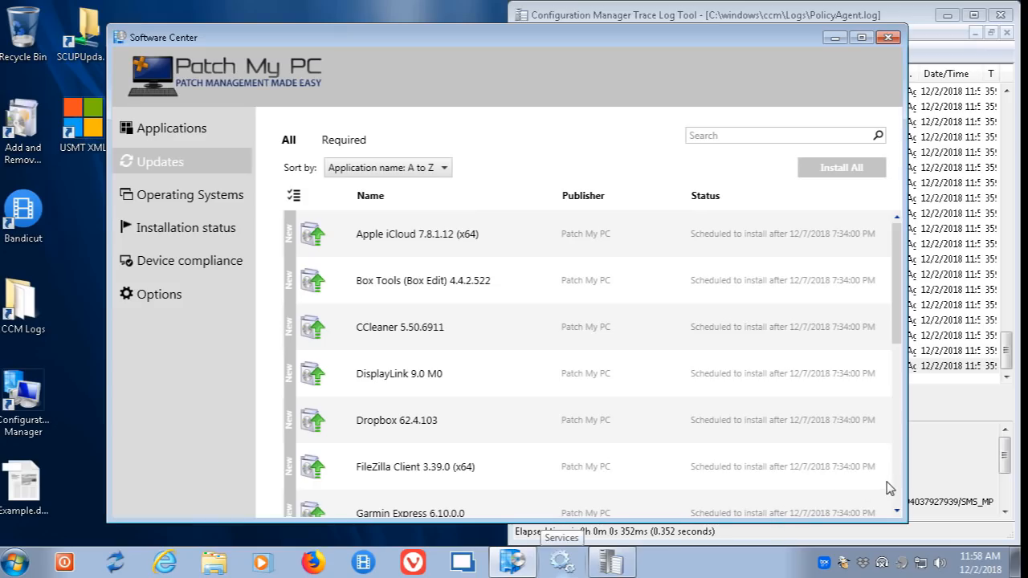
Step: Examine PolicyAgent.log, the client's Configuration Manager properties and the Software Center updates on the Windows 7 machine
{"action": "left_click", "coordinate": [954, 434]}
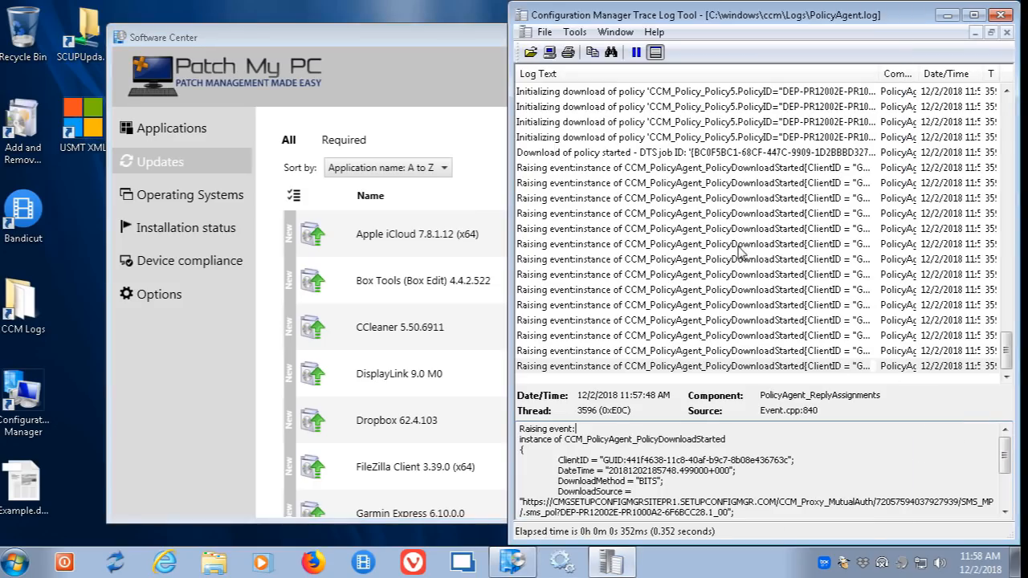
{"action": "left_click", "coordinate": [26, 398]}
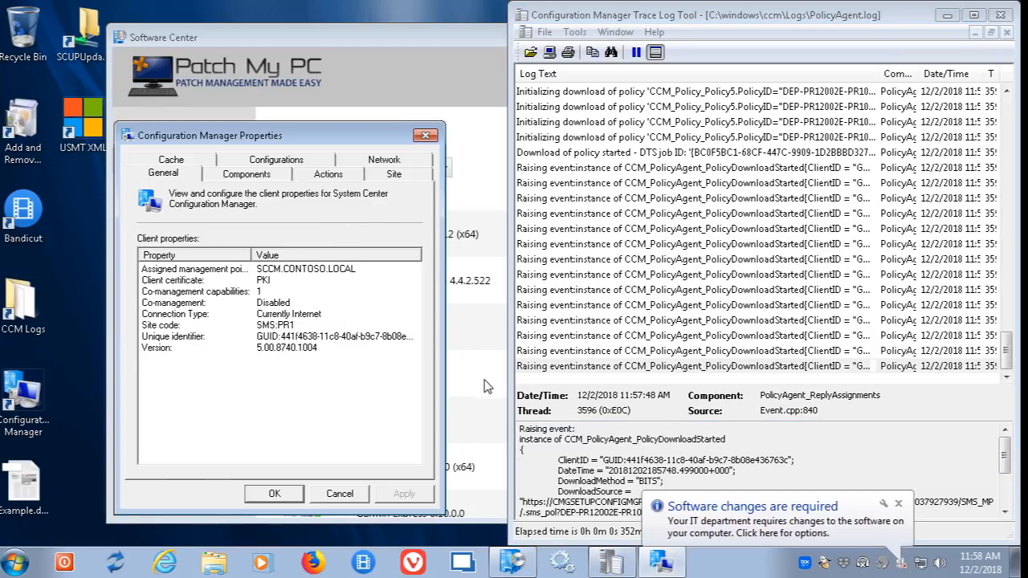
{"action": "left_click", "coordinate": [425, 135]}
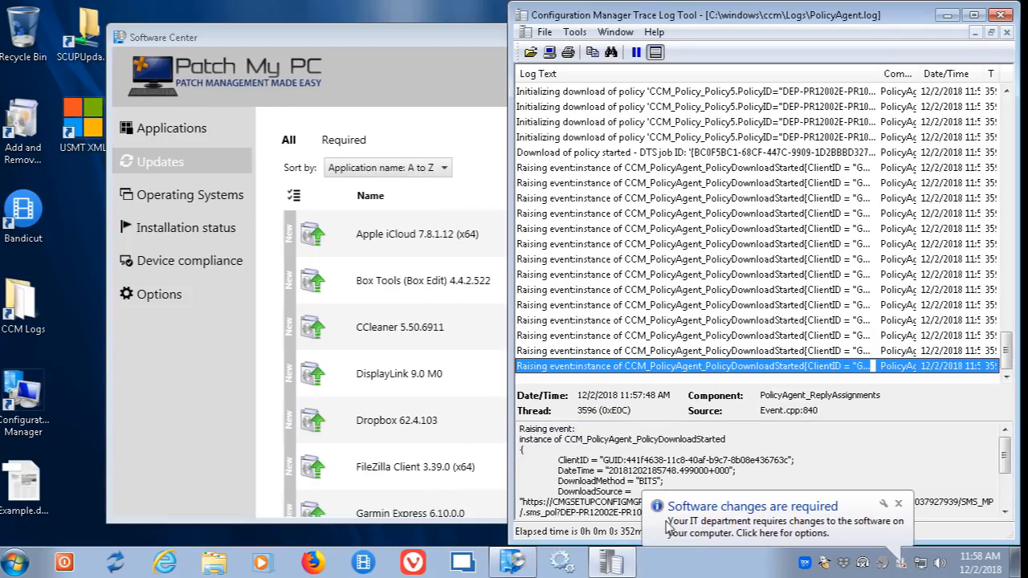
{"action": "left_click", "coordinate": [200, 203]}
{"action": "left_click", "coordinate": [190, 160]}
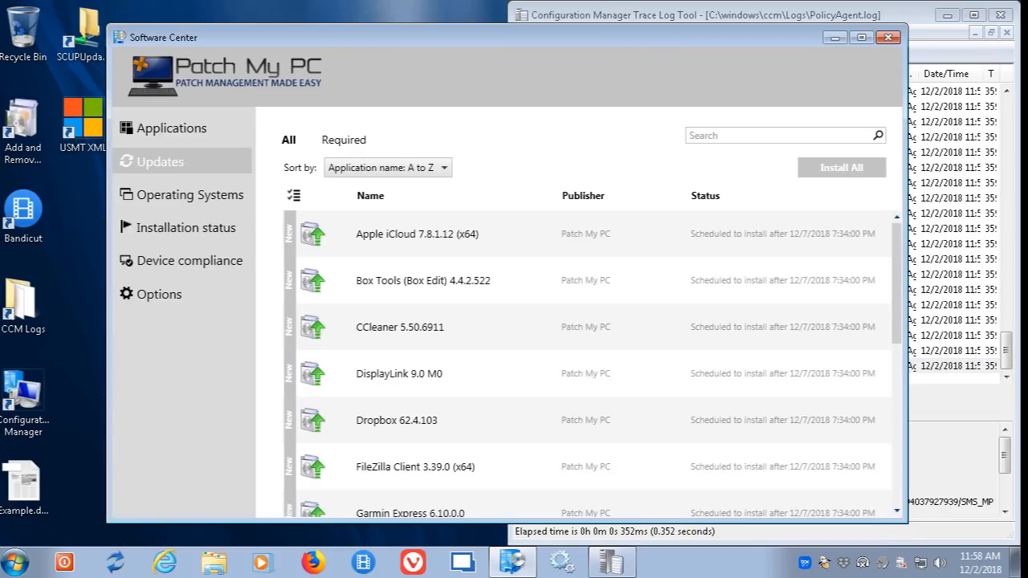
Step: Run the Machine Policy Retrieval & Evaluation Cycle on the client, and view the available operating systems in Software Center
{"action": "double_click", "coordinate": [51, 389]}
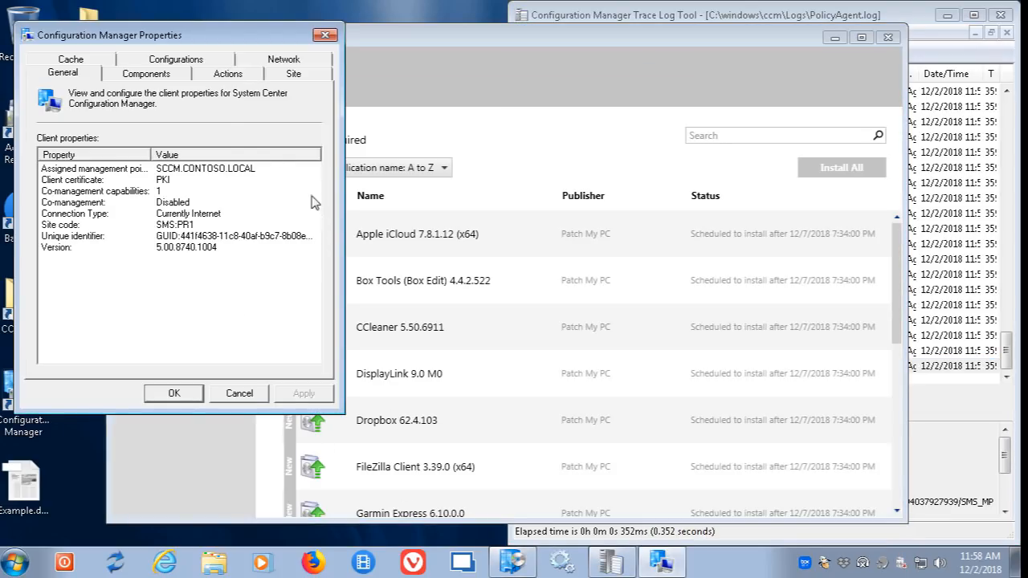
{"action": "left_click", "coordinate": [231, 77]}
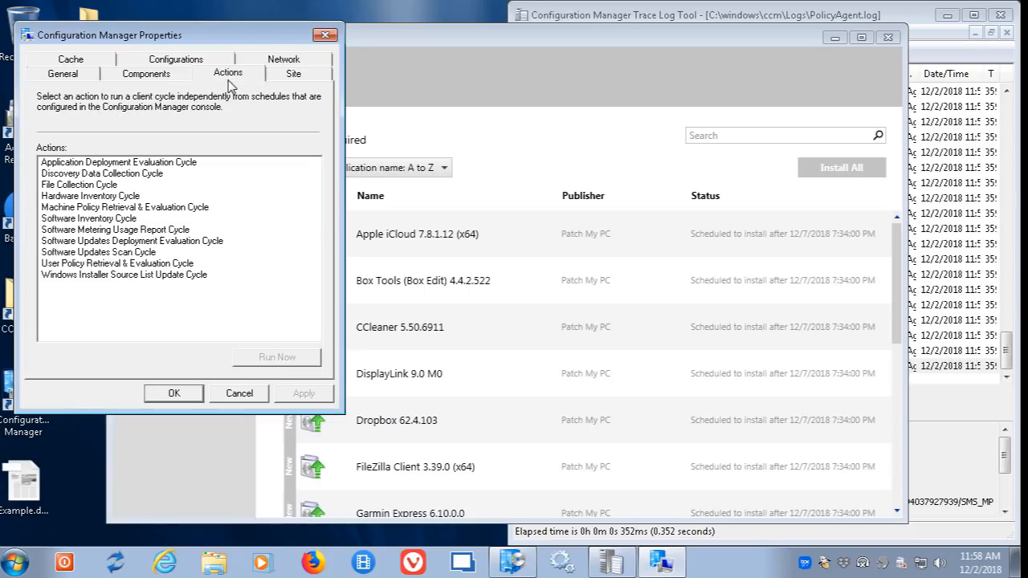
{"action": "left_click", "coordinate": [150, 207]}
{"action": "left_click", "coordinate": [310, 360]}
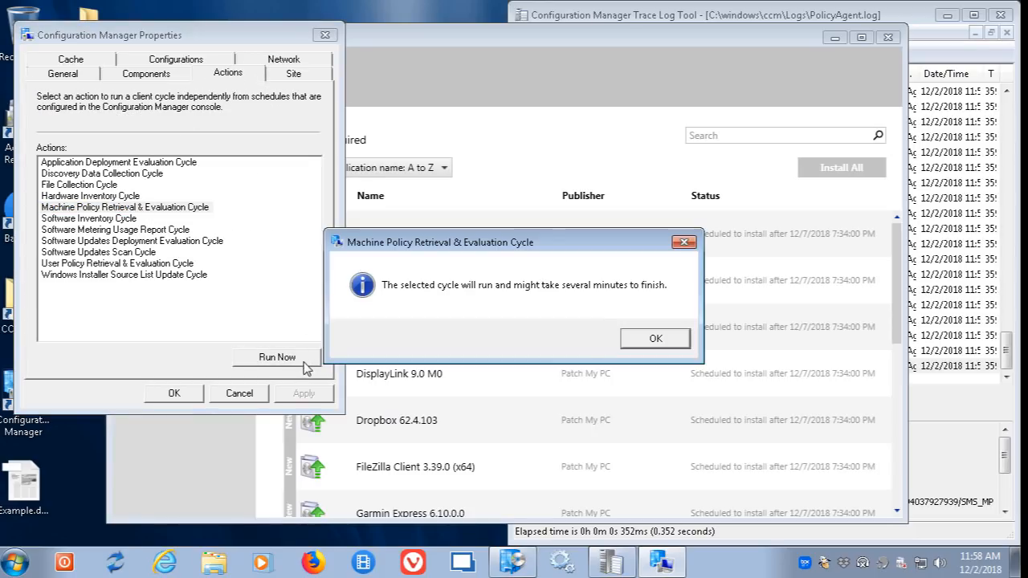
{"action": "key", "text": "Return"}
{"action": "left_click", "coordinate": [962, 452]}
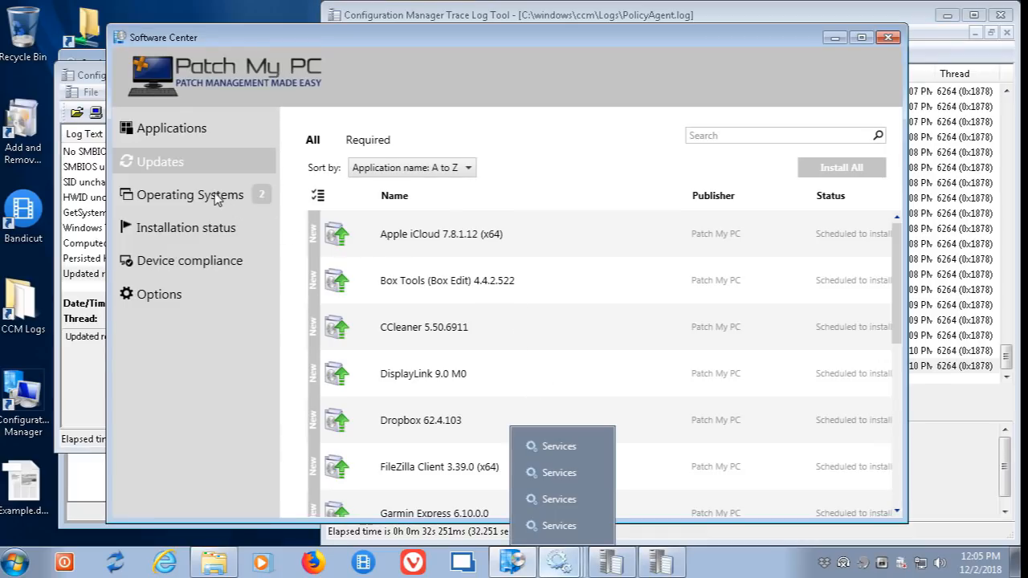
{"action": "left_click", "coordinate": [217, 196]}
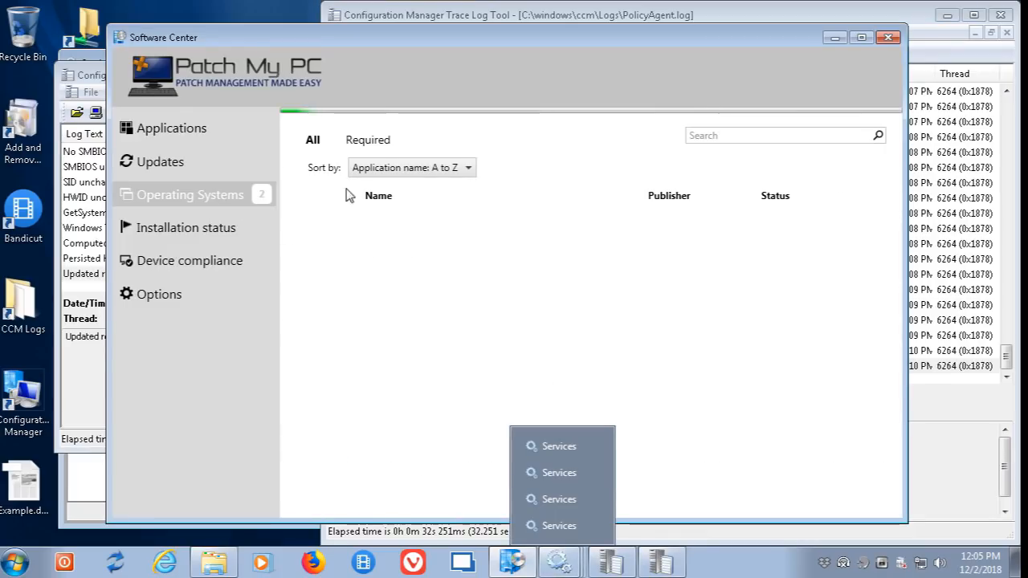
Step: Start the Windows 10 1809 x64 - USMT Offline installation in Software Center and confirm the operating system upgrade
{"action": "left_click", "coordinate": [470, 242]}
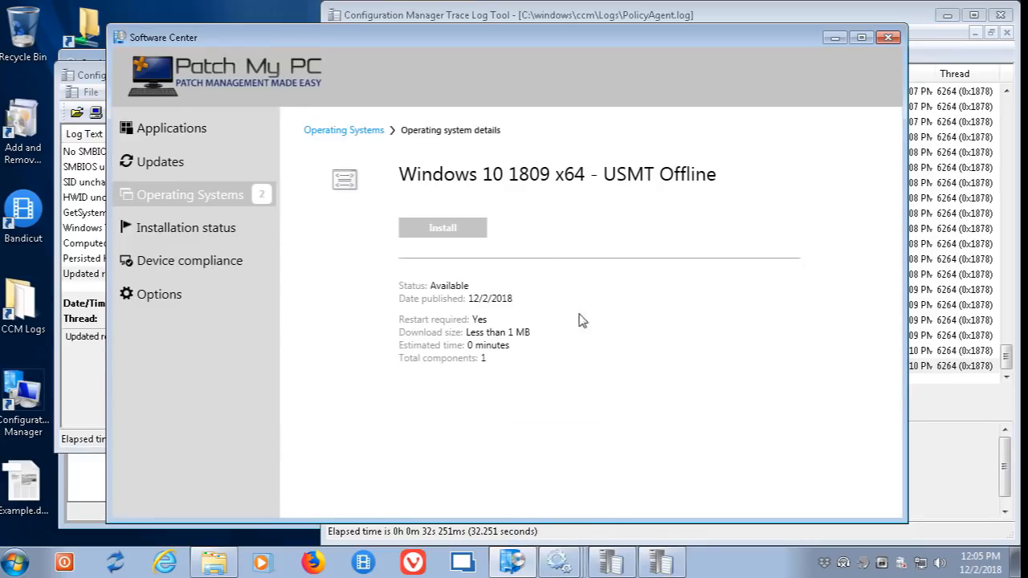
{"action": "left_click", "coordinate": [453, 231]}
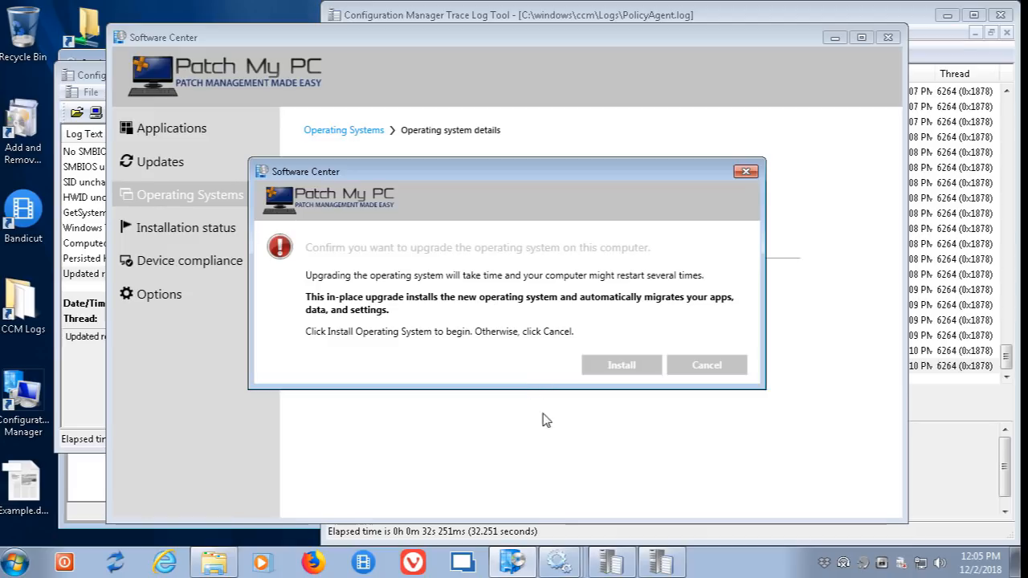
{"action": "left_click", "coordinate": [616, 365]}
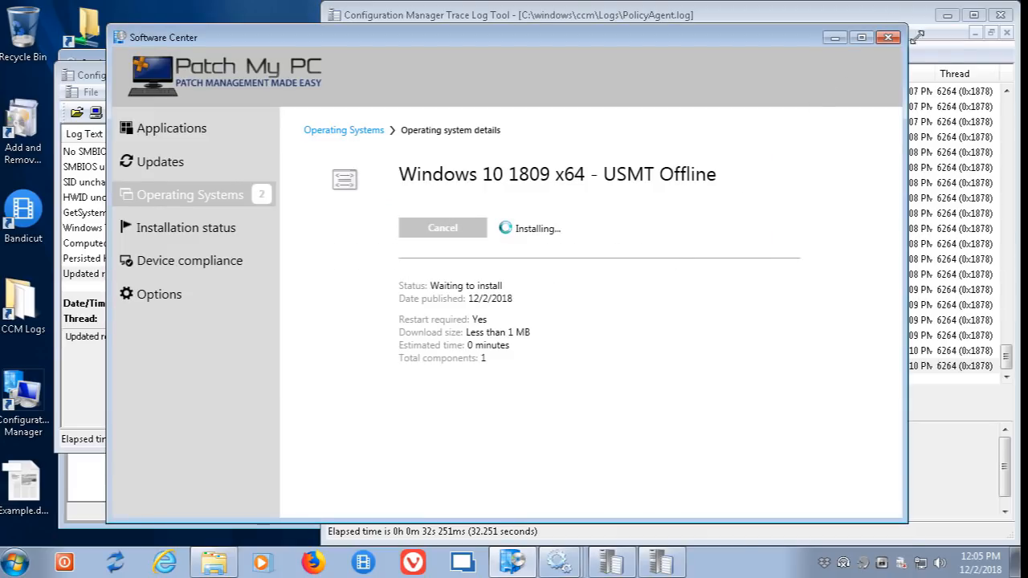
Step: Open smsts.log from the SMSTSLog folder in the CCM Logs and arrange the windows to follow the user state capture
{"action": "left_click", "coordinate": [216, 564]}
{"action": "scroll", "coordinate": [446, 202], "scroll_direction": "up", "scroll_amount": 6}
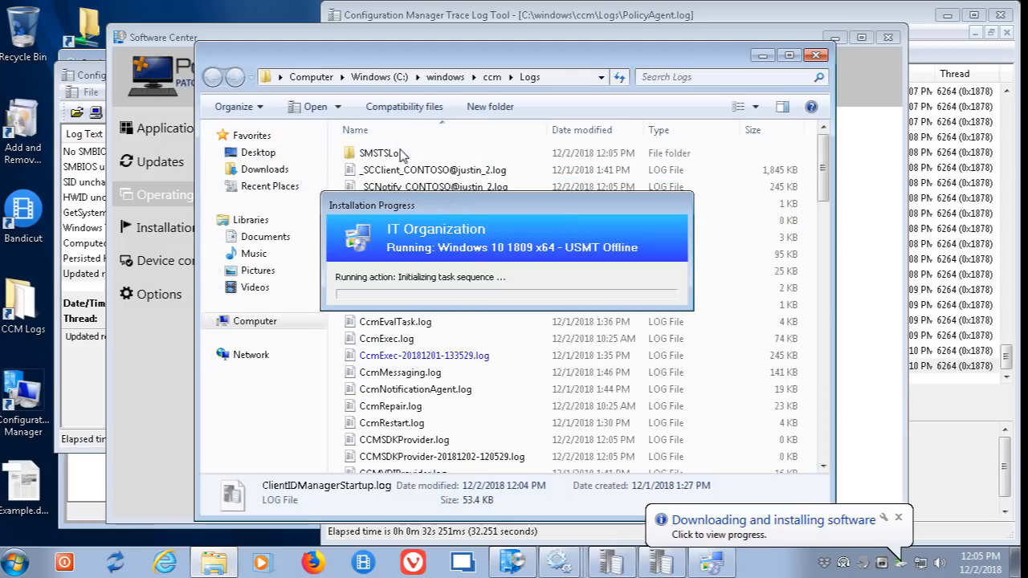
{"action": "double_click", "coordinate": [397, 156]}
{"action": "double_click", "coordinate": [394, 157]}
{"action": "left_click_drag", "start_coordinate": [481, 77], "coordinate": [1020, 153]}
{"action": "left_click_drag", "start_coordinate": [623, 203], "coordinate": [410, 127]}
{"action": "left_click_drag", "start_coordinate": [391, 88], "coordinate": [401, 76]}
{"action": "mouse_move", "coordinate": [612, 562]}
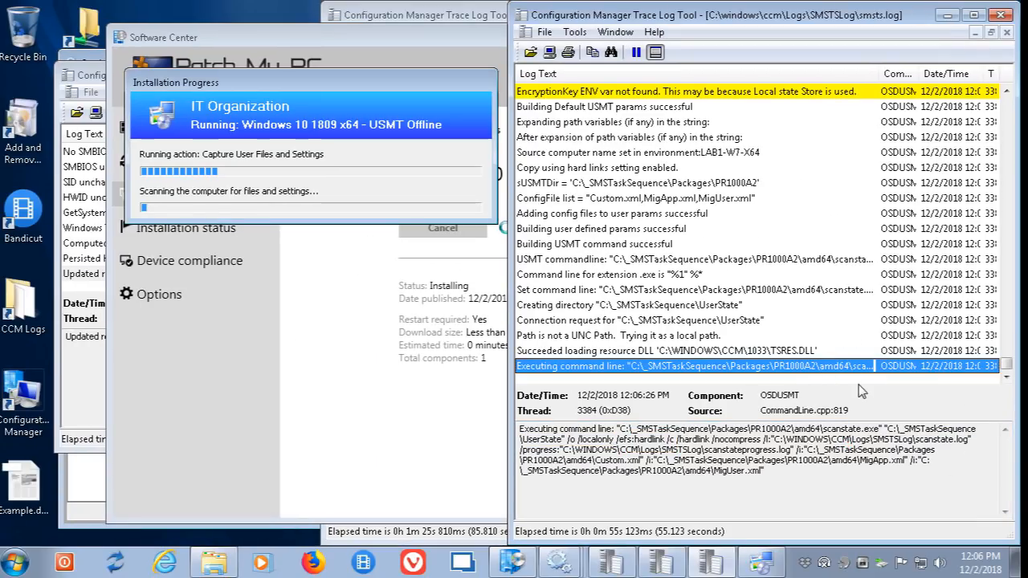
Step: Examine the local state store folder C:\_SMSTaskSequence\UserState\USMT, and close the Explorer window
{"action": "left_click", "coordinate": [214, 563]}
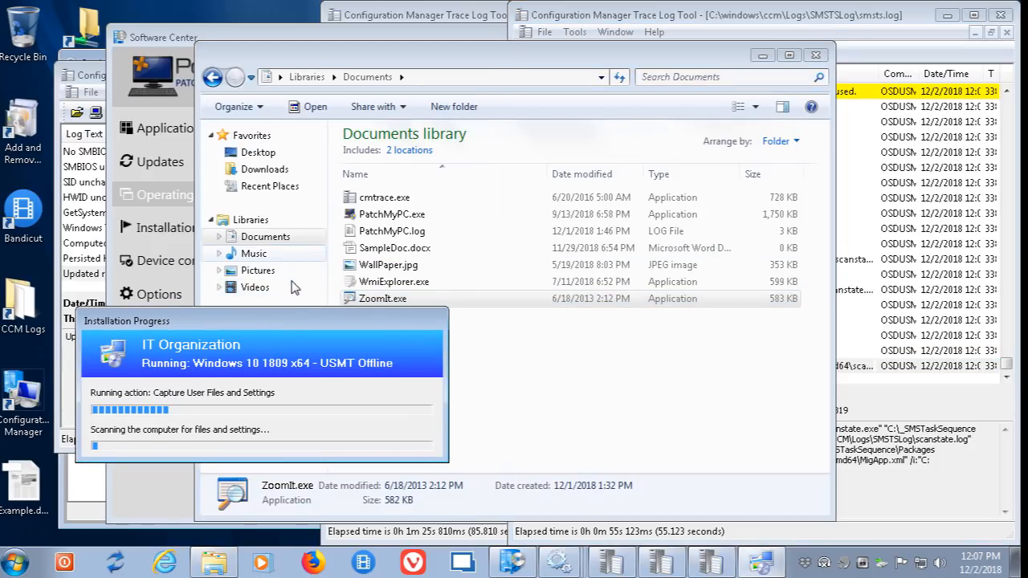
{"action": "left_click", "coordinate": [257, 321]}
{"action": "left_click", "coordinate": [430, 175]}
{"action": "double_click", "coordinate": [430, 175]}
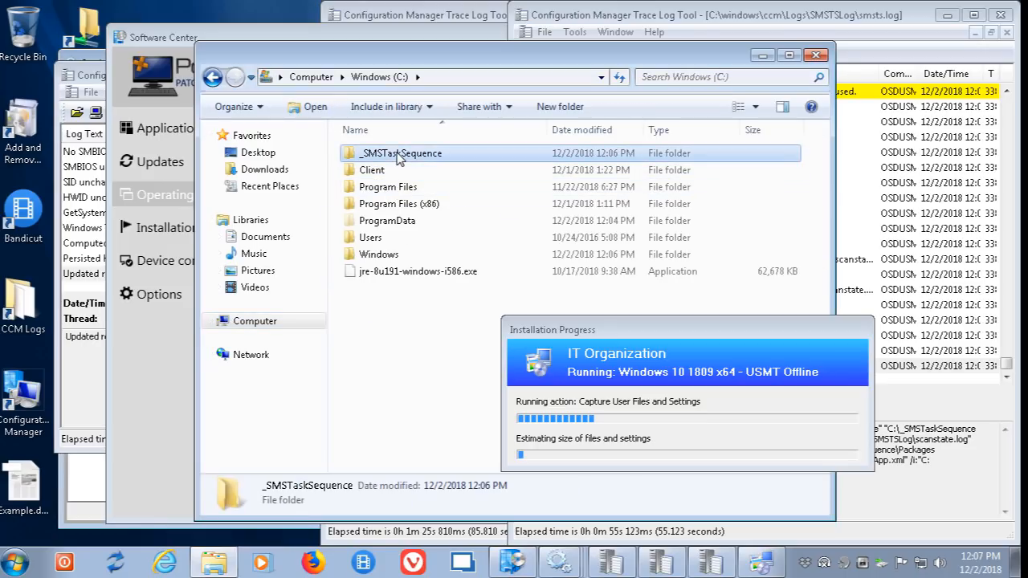
{"action": "double_click", "coordinate": [410, 153]}
{"action": "left_click", "coordinate": [526, 303]}
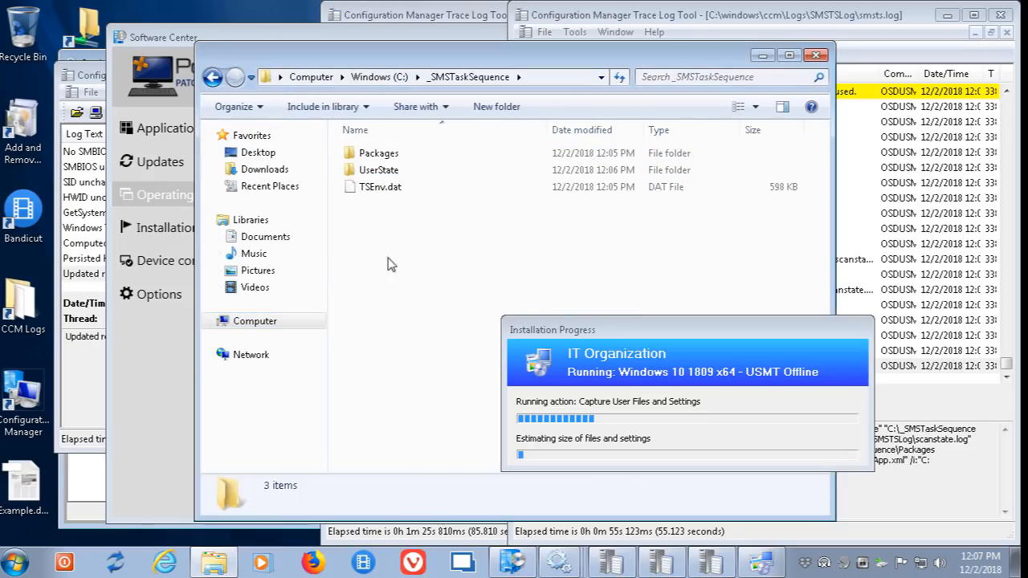
{"action": "double_click", "coordinate": [380, 170]}
{"action": "double_click", "coordinate": [380, 155]}
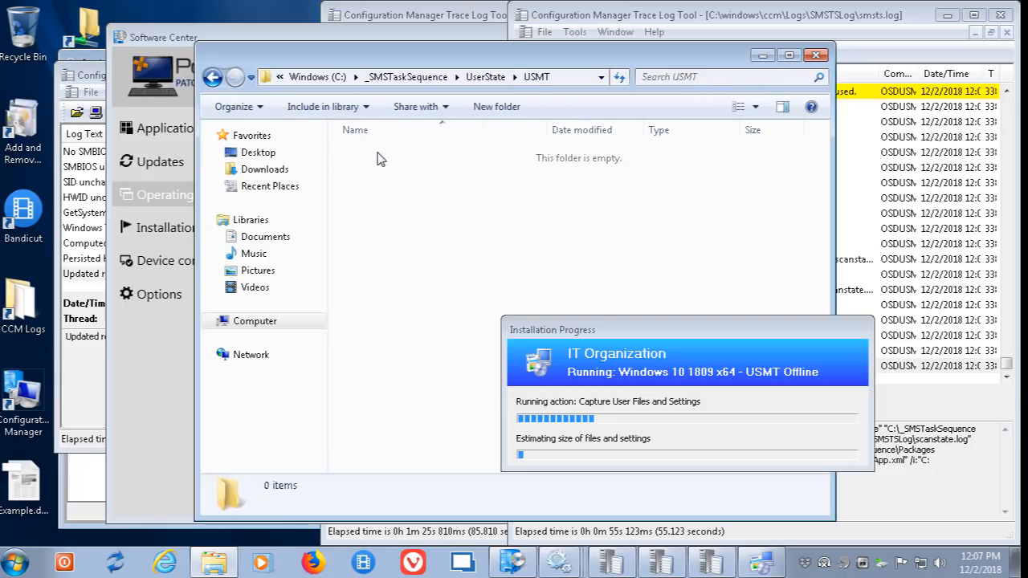
{"action": "left_click", "coordinate": [816, 55]}
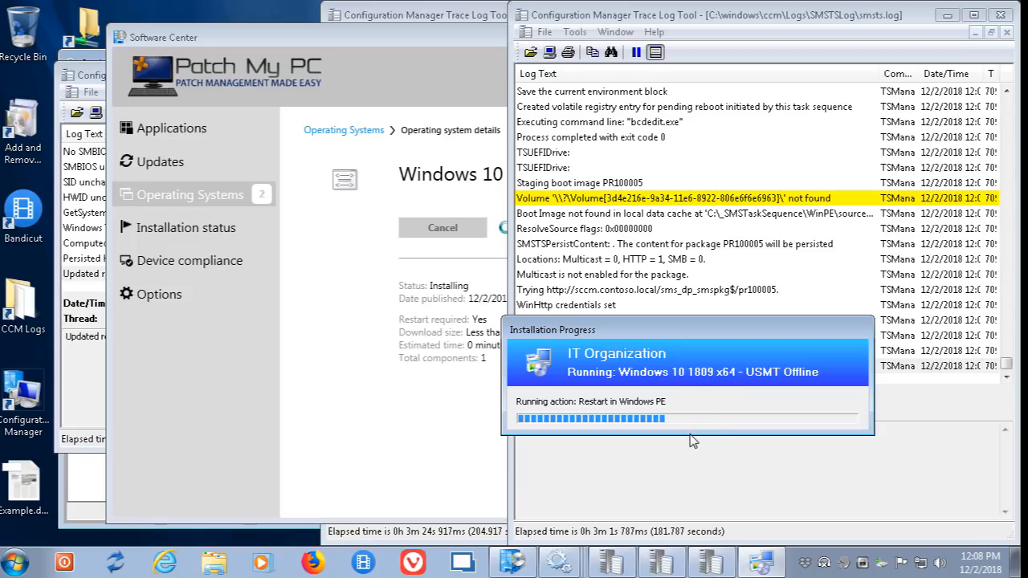
Step: Restart the computer into Windows PE and connect to LAB1-W7-X64.CONTOSO.LOCAL from Hyper-V Manager in full screen mode
{"action": "mouse_move", "coordinate": [762, 562]}
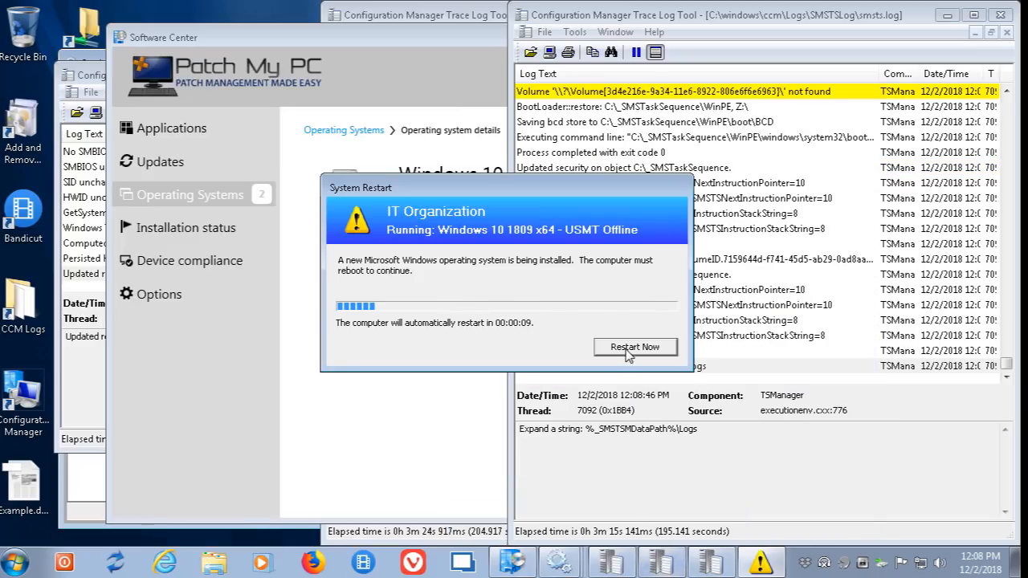
{"action": "left_click", "coordinate": [631, 348]}
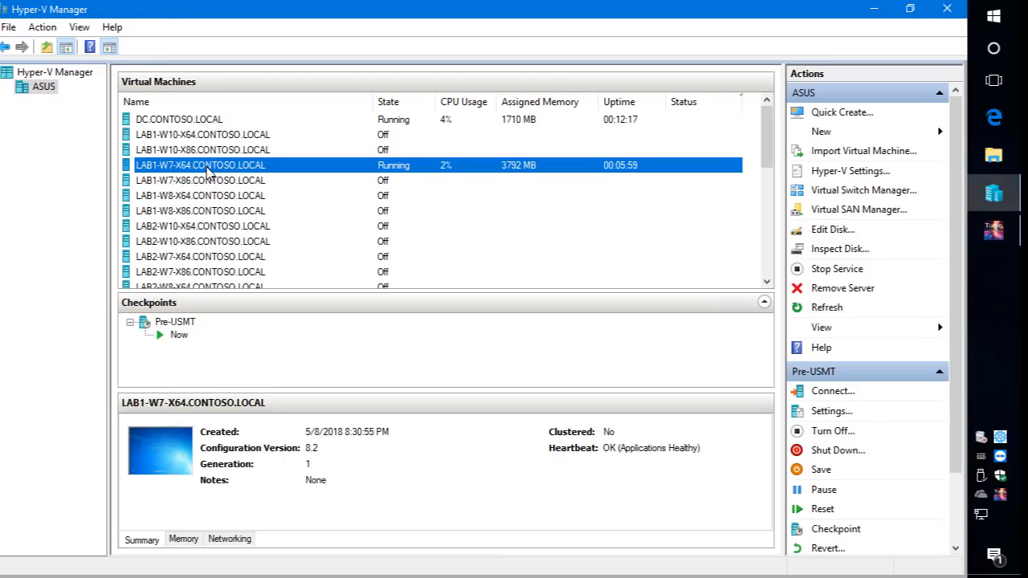
{"action": "double_click", "coordinate": [205, 168]}
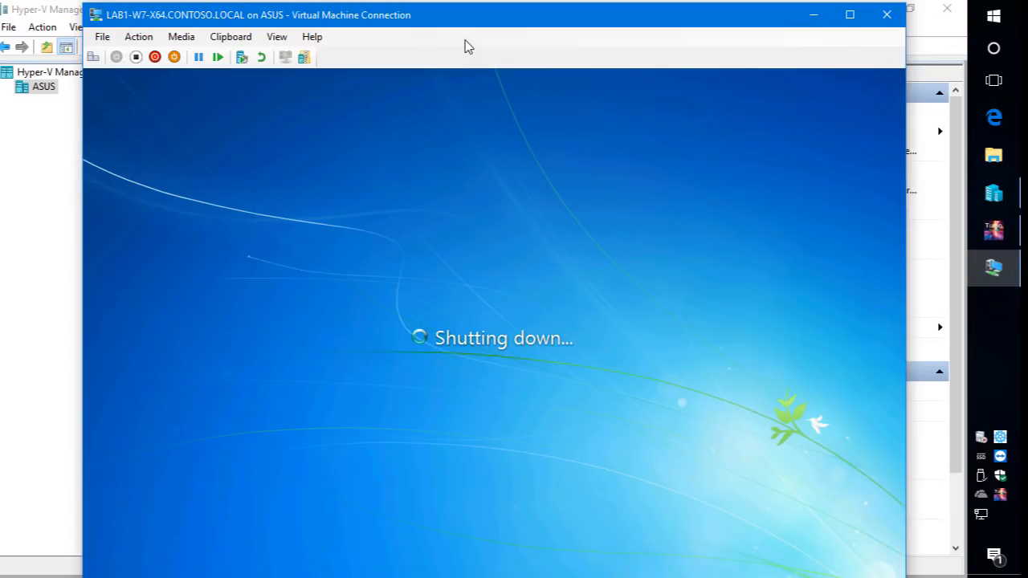
{"action": "left_click", "coordinate": [276, 37]}
{"action": "left_click", "coordinate": [297, 53]}
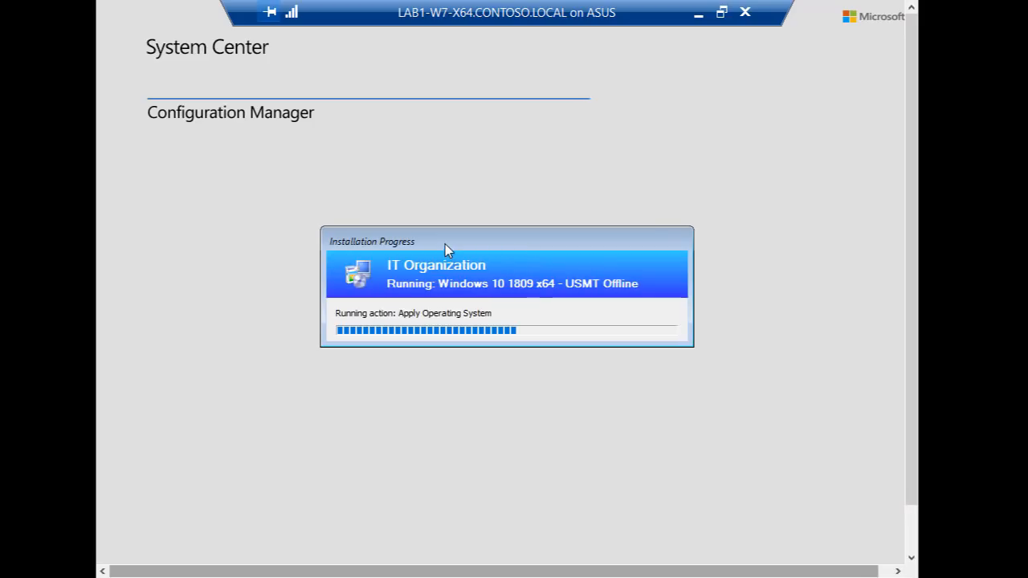
Step: Launch cmtrace from a Windows PE command prompt, keeping the installation progress window clear of its file selection dialog
{"action": "left_click_drag", "start_coordinate": [525, 249], "coordinate": [690, 358]}
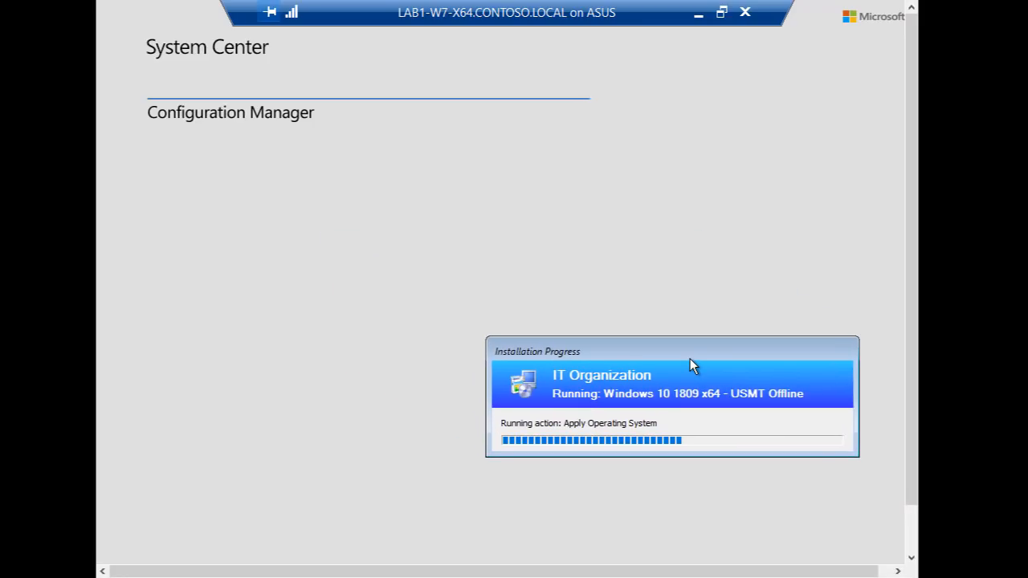
{"action": "key", "text": "F8"}
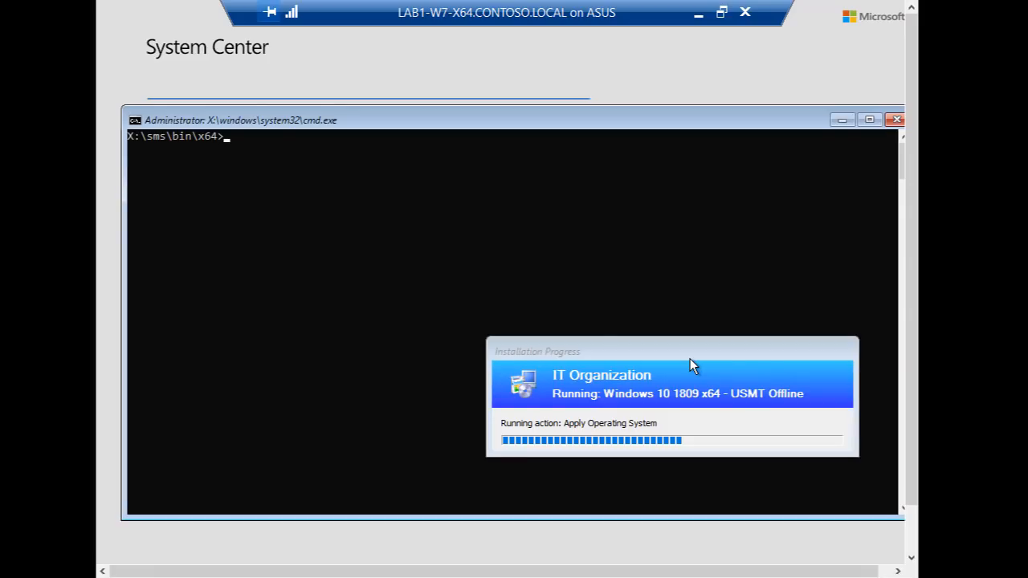
{"action": "type", "text": "cmtrace"}
{"action": "key", "text": "Return"}
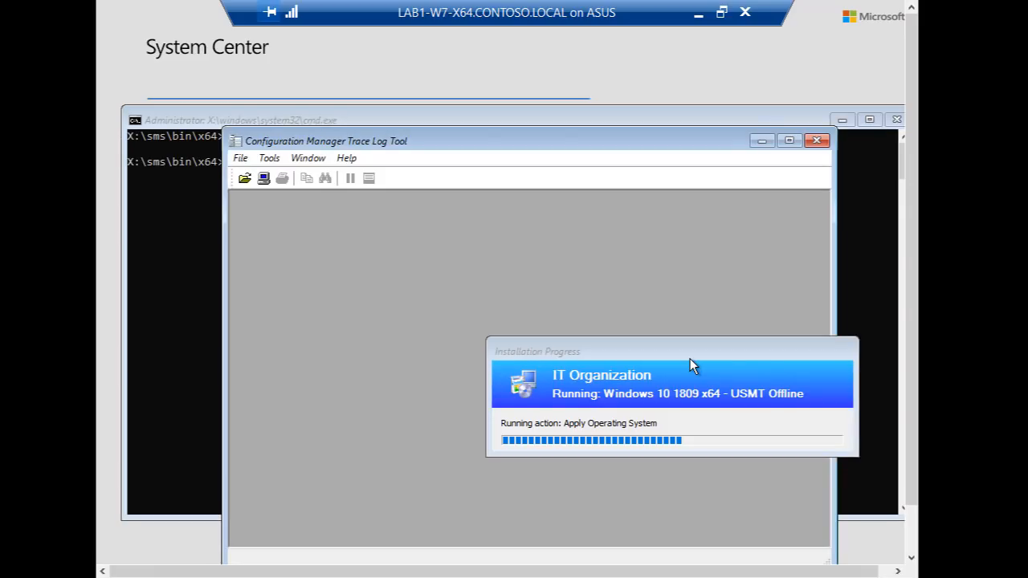
{"action": "left_click_drag", "start_coordinate": [690, 358], "coordinate": [749, 44]}
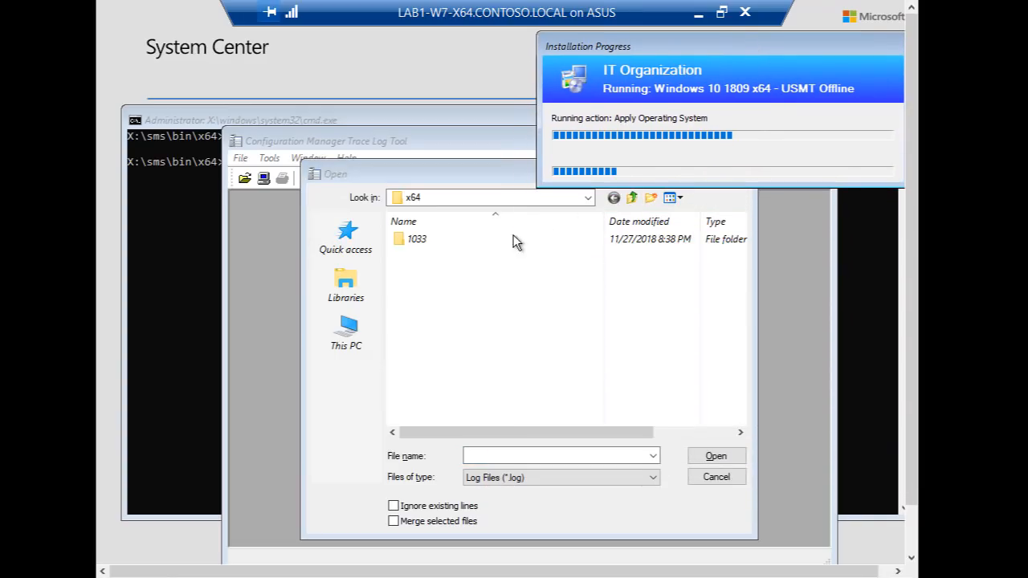
Step: Browse to the Windows (D:) drive, highlight the Windows, Program Files (x86), Program Files and Client folders, and show all file types
{"action": "left_click", "coordinate": [348, 331]}
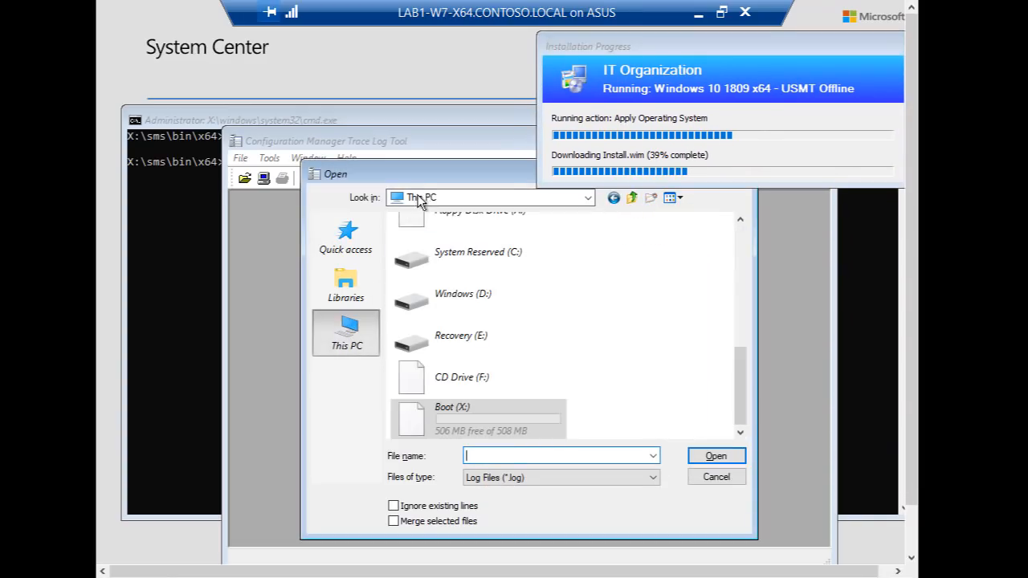
{"action": "left_click_drag", "start_coordinate": [450, 173], "coordinate": [237, 161]}
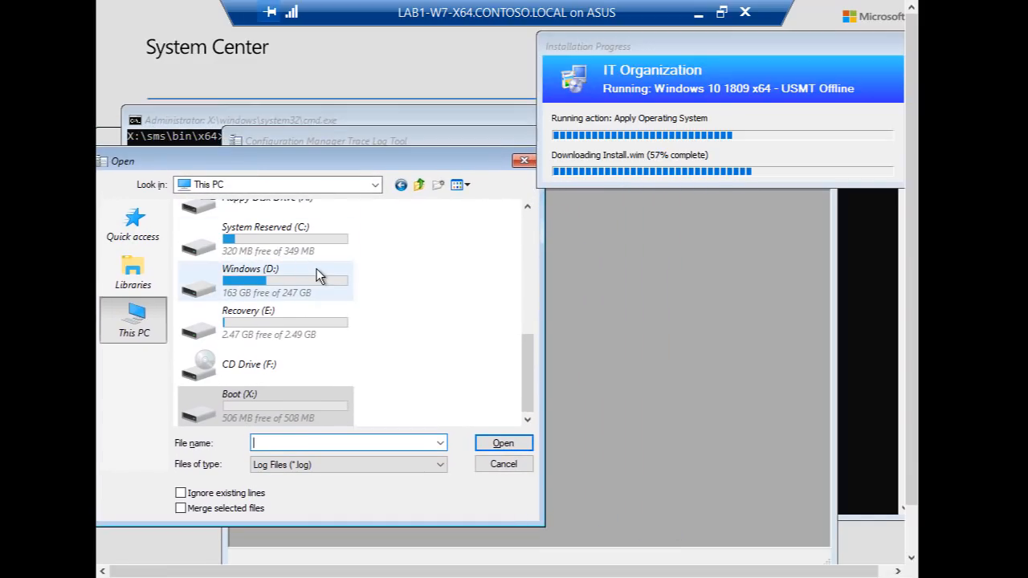
{"action": "scroll", "coordinate": [310, 277], "scroll_direction": "up", "scroll_amount": 3}
{"action": "scroll", "coordinate": [300, 294], "scroll_direction": "down", "scroll_amount": 3}
{"action": "double_click", "coordinate": [297, 287]}
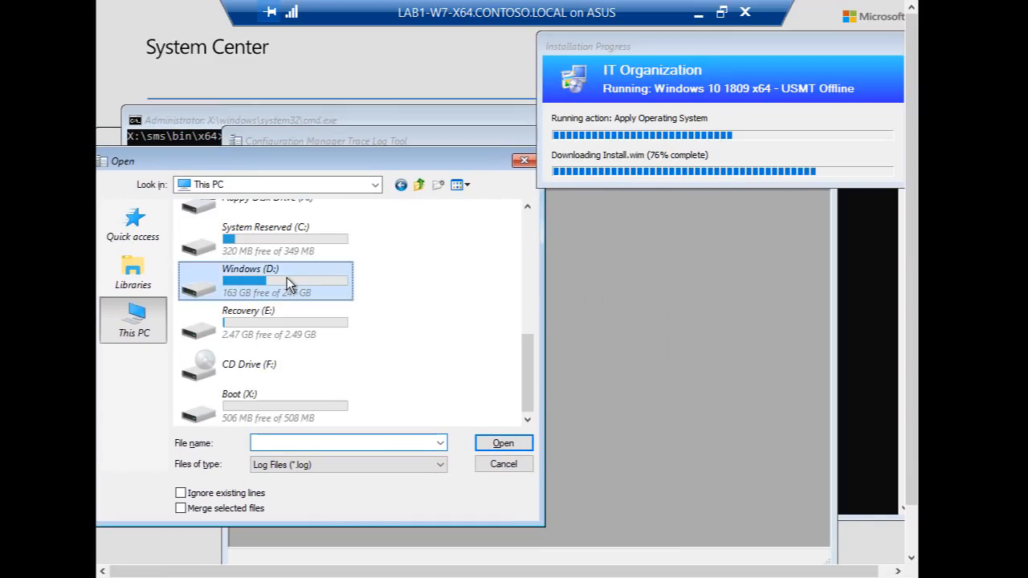
{"action": "left_click", "coordinate": [212, 304]}
{"action": "left_click", "coordinate": [221, 273], "text": "ctrl"}
{"action": "left_click", "coordinate": [215, 257], "text": "ctrl"}
{"action": "left_click", "coordinate": [214, 241], "text": "ctrl"}
{"action": "left_click", "coordinate": [342, 469]}
{"action": "left_click", "coordinate": [297, 500]}
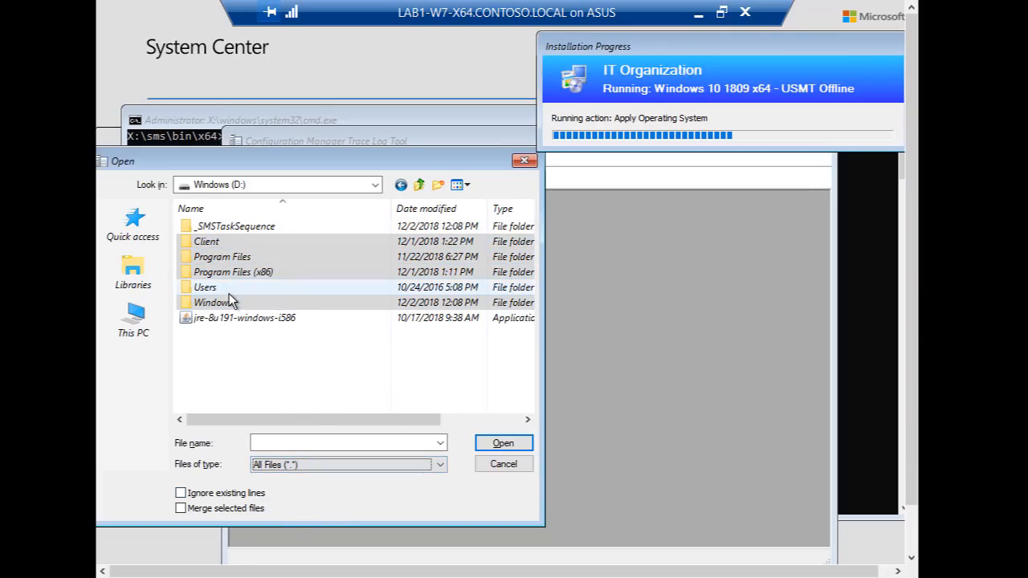
Step: Examine the user's captured Documents in the hard-link store under _SMSTaskSequence\UserState\USMT\File\C$\Users, and return to the profile folder
{"action": "double_click", "coordinate": [224, 229]}
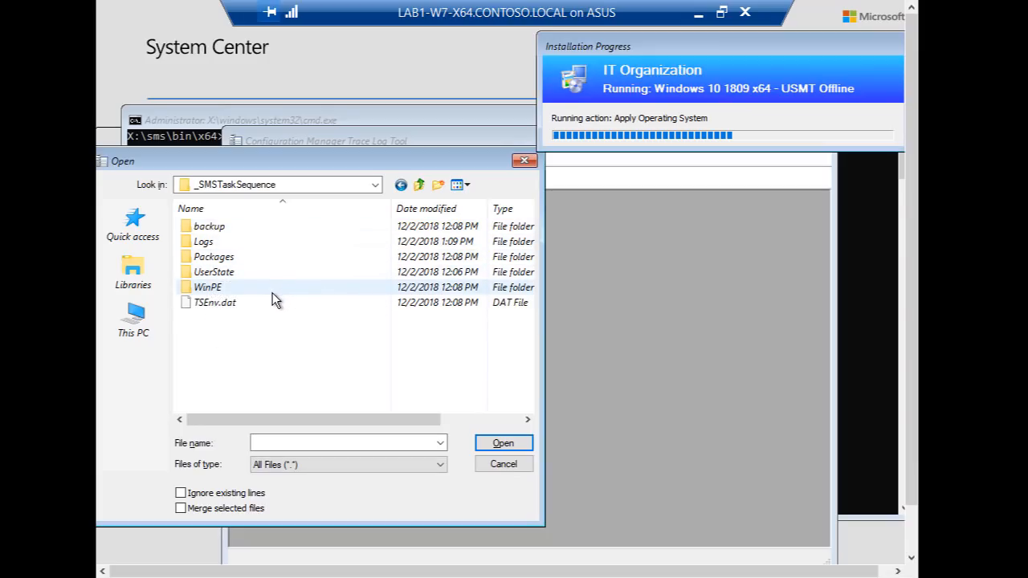
{"action": "double_click", "coordinate": [234, 275]}
{"action": "left_click", "coordinate": [210, 228]}
{"action": "double_click", "coordinate": [213, 226]}
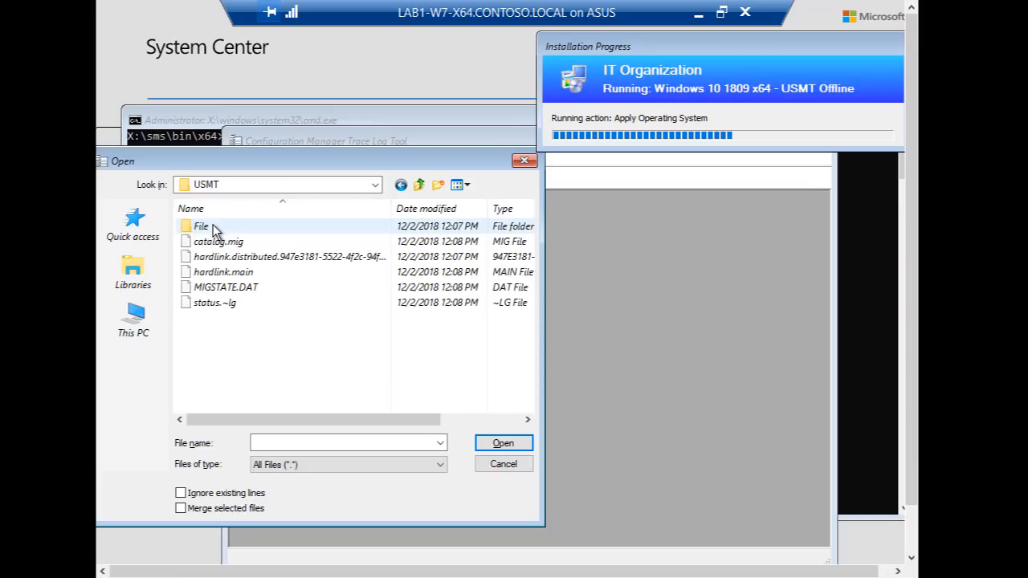
{"action": "double_click", "coordinate": [213, 225]}
{"action": "left_click", "coordinate": [200, 226]}
{"action": "double_click", "coordinate": [200, 226]}
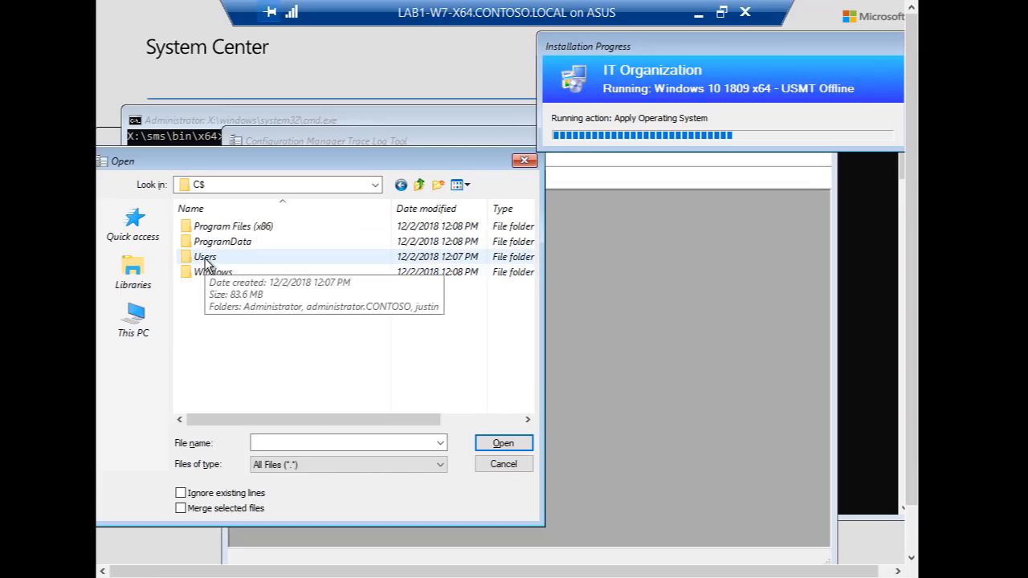
{"action": "double_click", "coordinate": [206, 261]}
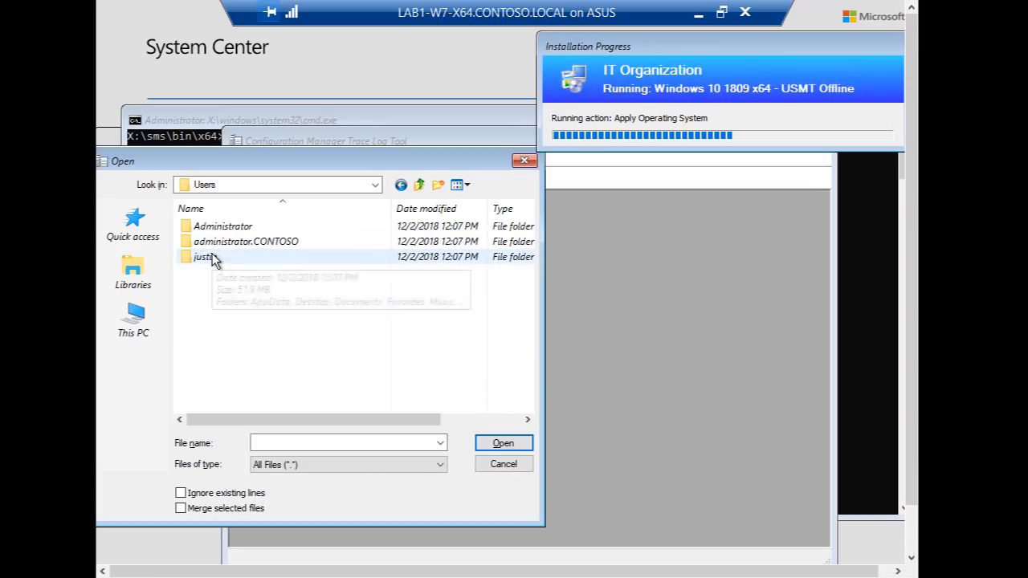
{"action": "double_click", "coordinate": [212, 257]}
{"action": "double_click", "coordinate": [217, 257]}
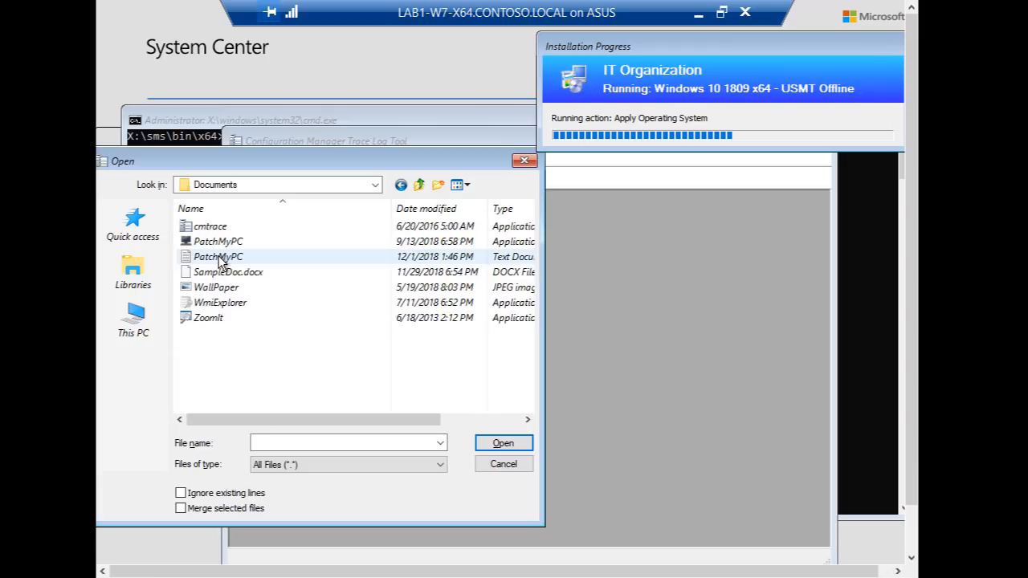
{"action": "left_click", "coordinate": [418, 185]}
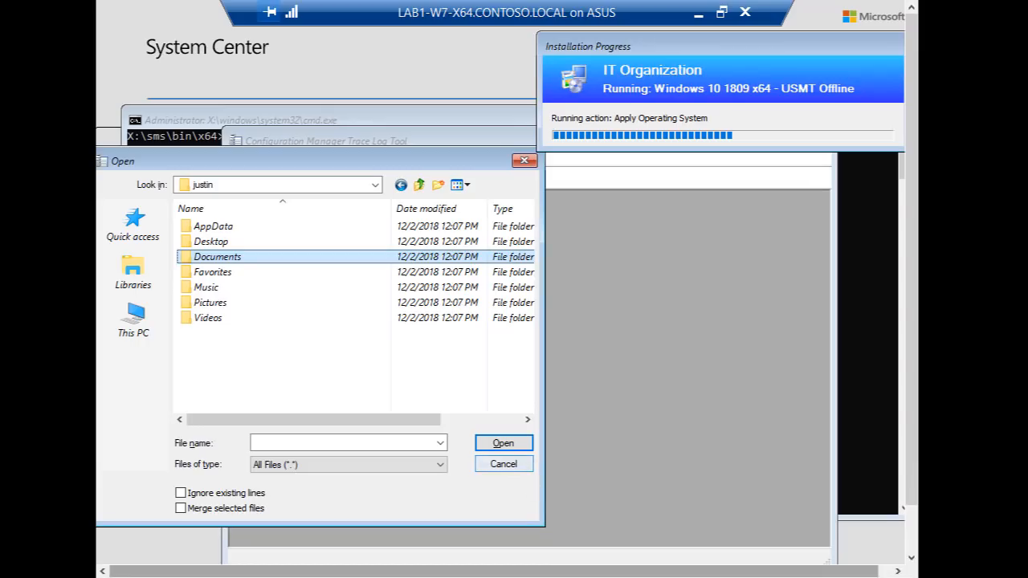
Step: Check the folders and free space on the Windows (D:) drive repeatedly while the task sequence wipes the volume
{"action": "left_click", "coordinate": [147, 334]}
{"action": "left_click_drag", "start_coordinate": [643, 51], "coordinate": [585, 68]}
{"action": "double_click", "coordinate": [289, 400]}
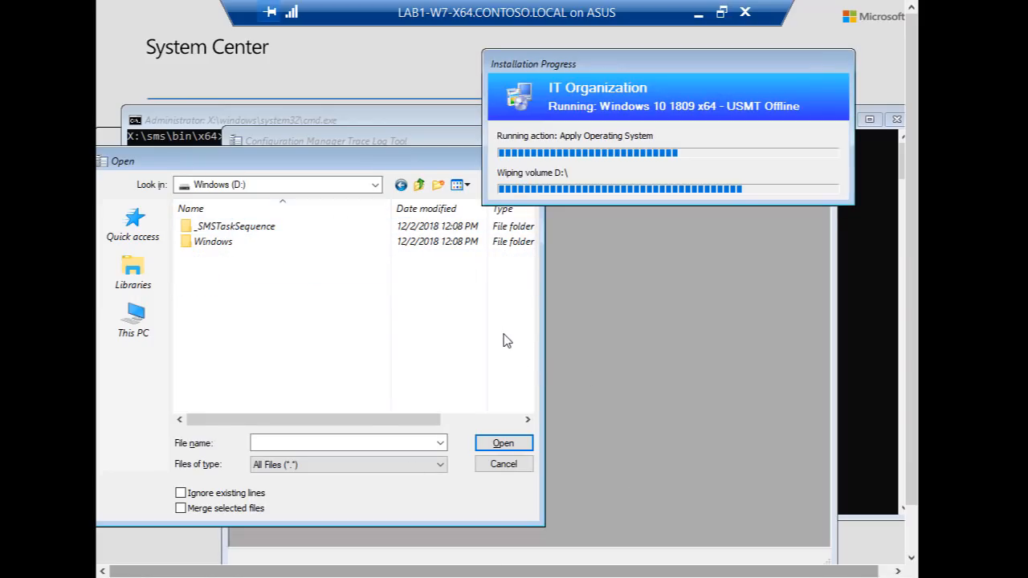
{"action": "left_click", "coordinate": [419, 185]}
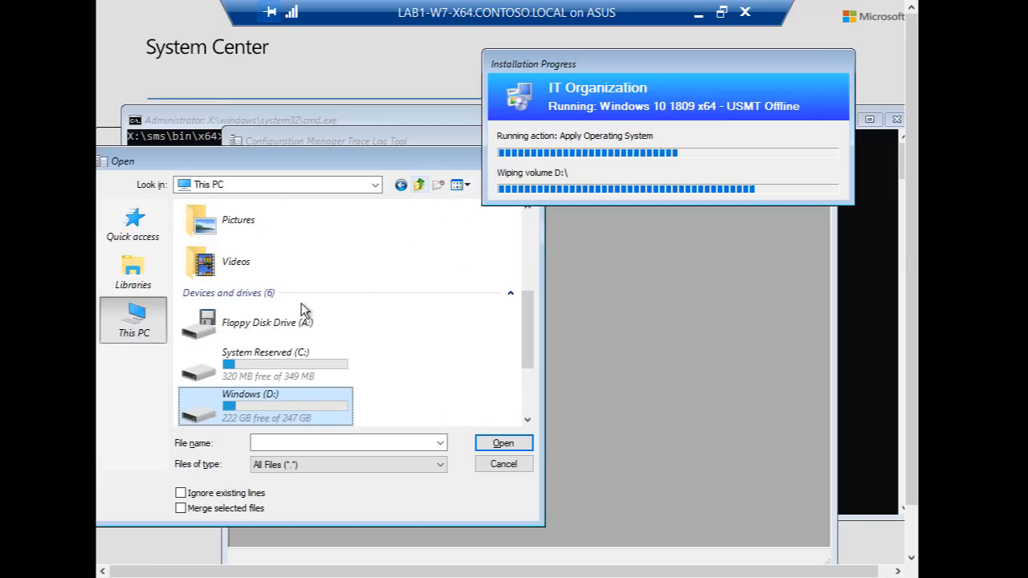
{"action": "double_click", "coordinate": [260, 413]}
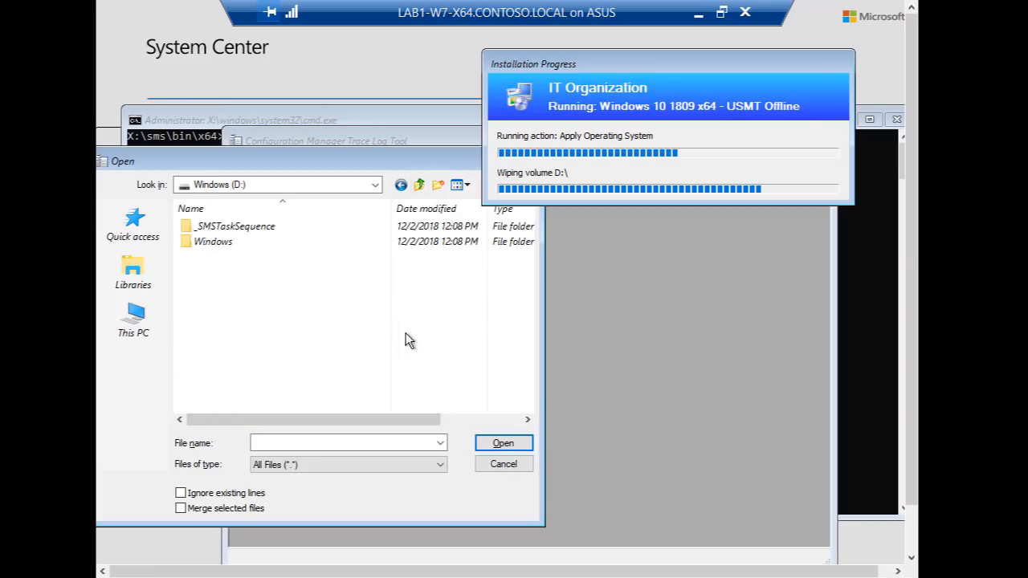
{"action": "left_click", "coordinate": [419, 185]}
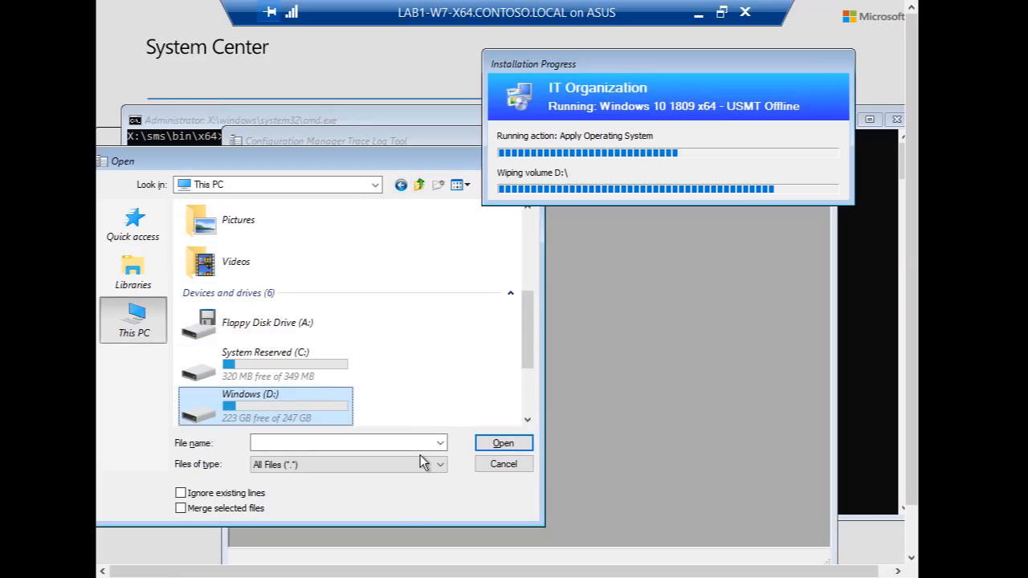
{"action": "double_click", "coordinate": [306, 406]}
{"action": "left_click", "coordinate": [419, 185]}
{"action": "left_click", "coordinate": [420, 184]}
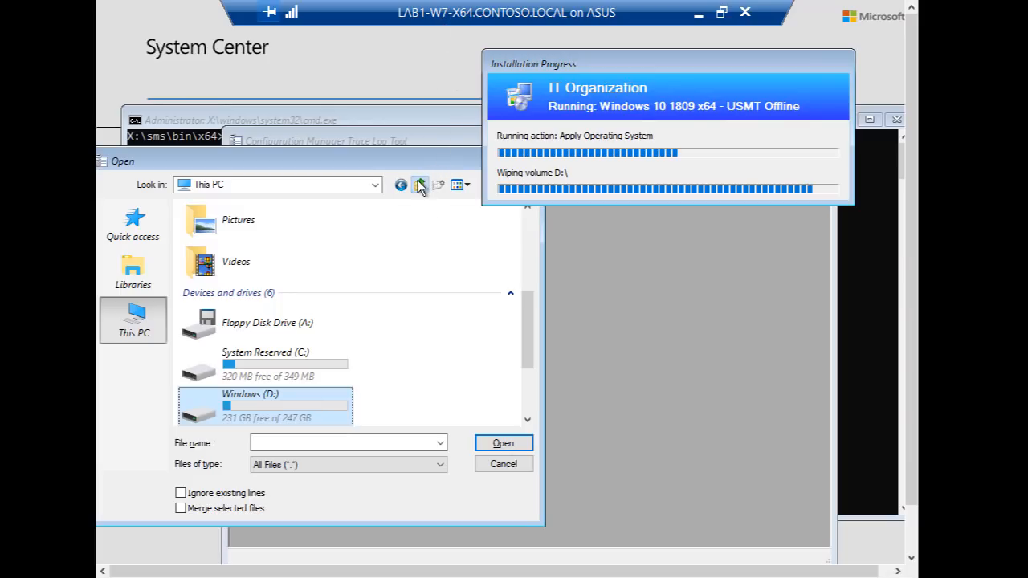
{"action": "double_click", "coordinate": [390, 235]}
{"action": "scroll", "coordinate": [289, 362], "scroll_direction": "down", "scroll_amount": 10}
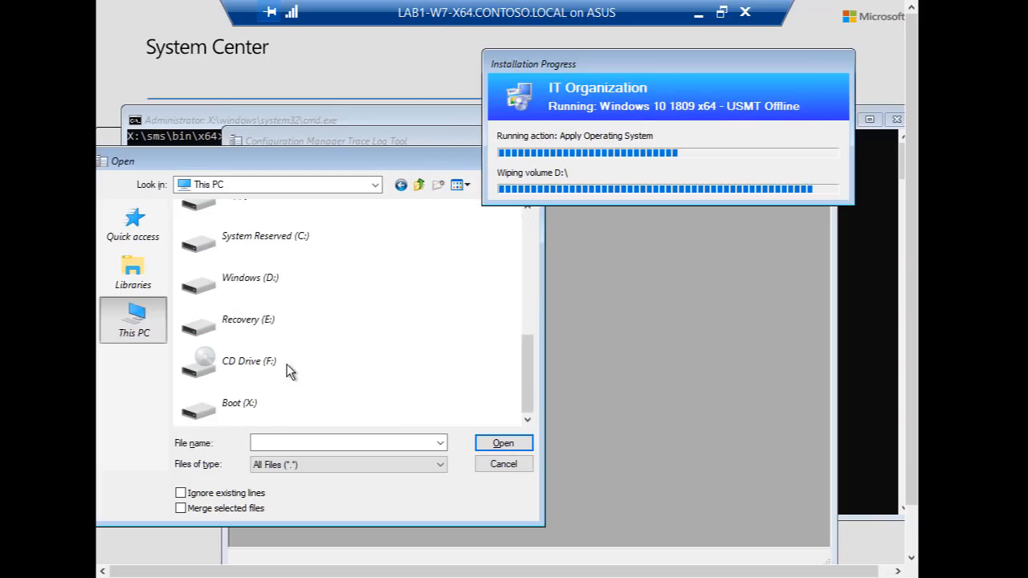
{"action": "double_click", "coordinate": [277, 275]}
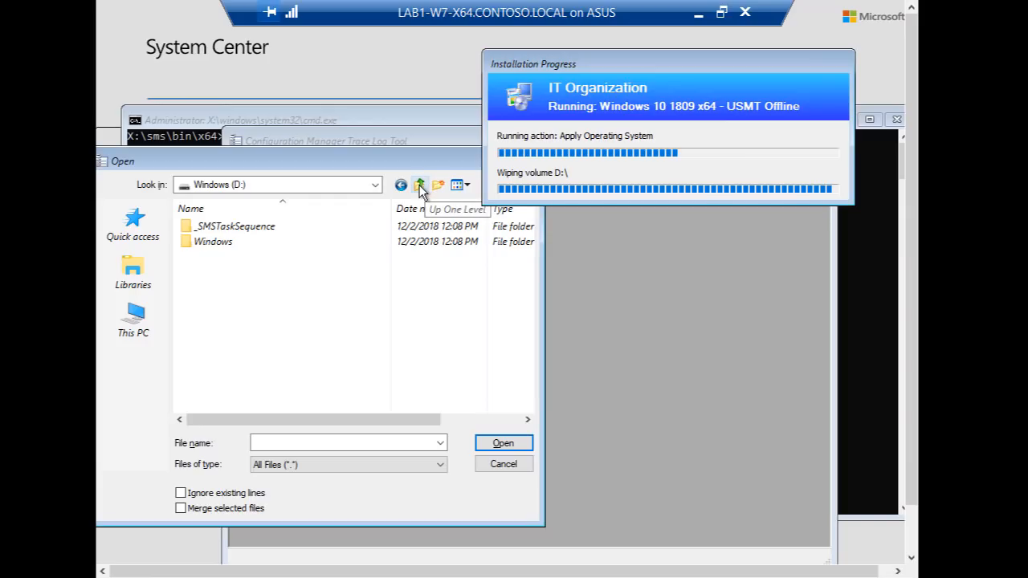
Step: Recheck the root folders and free space of the Windows (D:) drive as the task sequence moves from wiping to applying Install.wim
{"action": "left_click", "coordinate": [419, 186]}
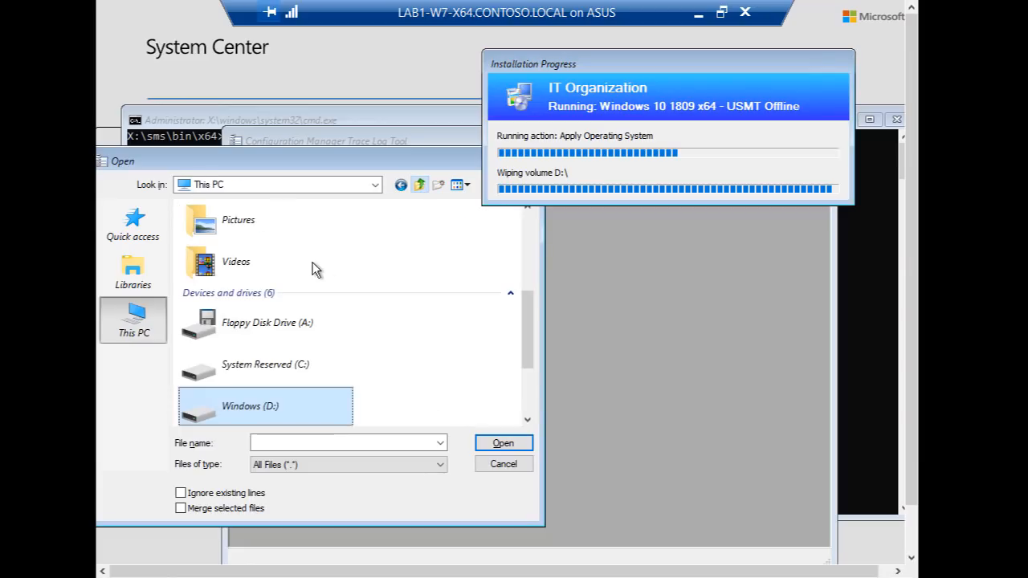
{"action": "double_click", "coordinate": [241, 409]}
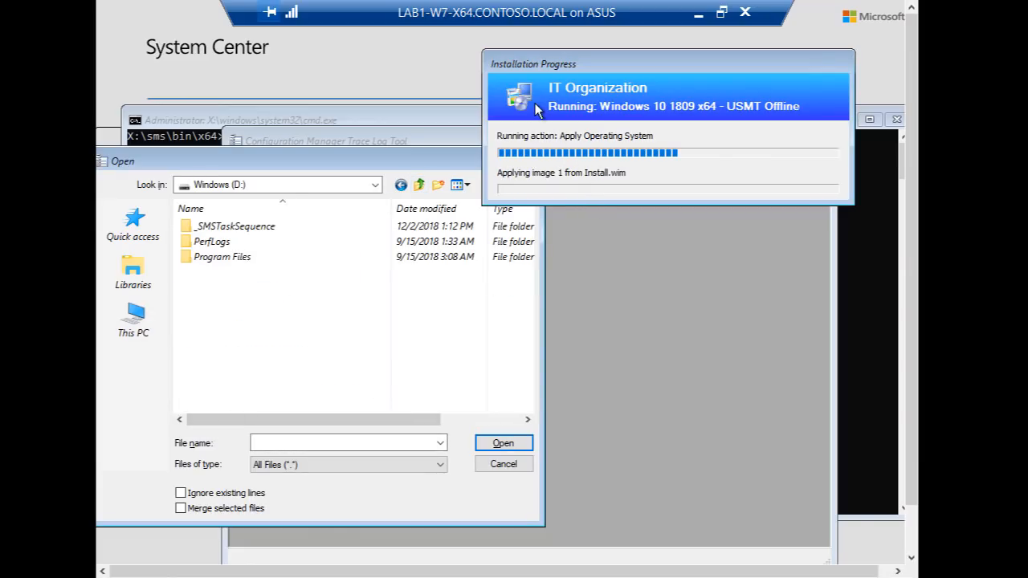
{"action": "left_click", "coordinate": [419, 186]}
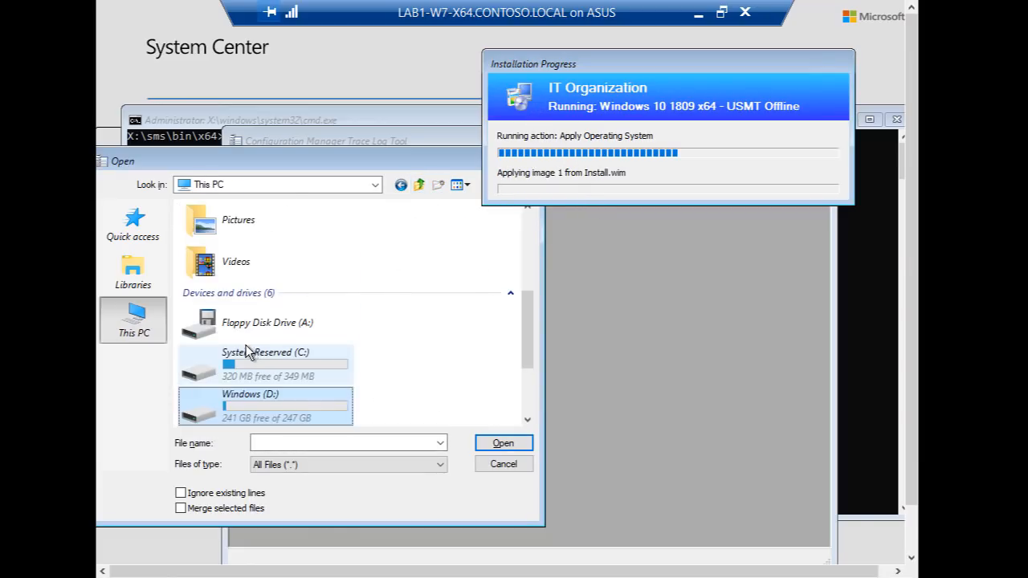
{"action": "double_click", "coordinate": [260, 399]}
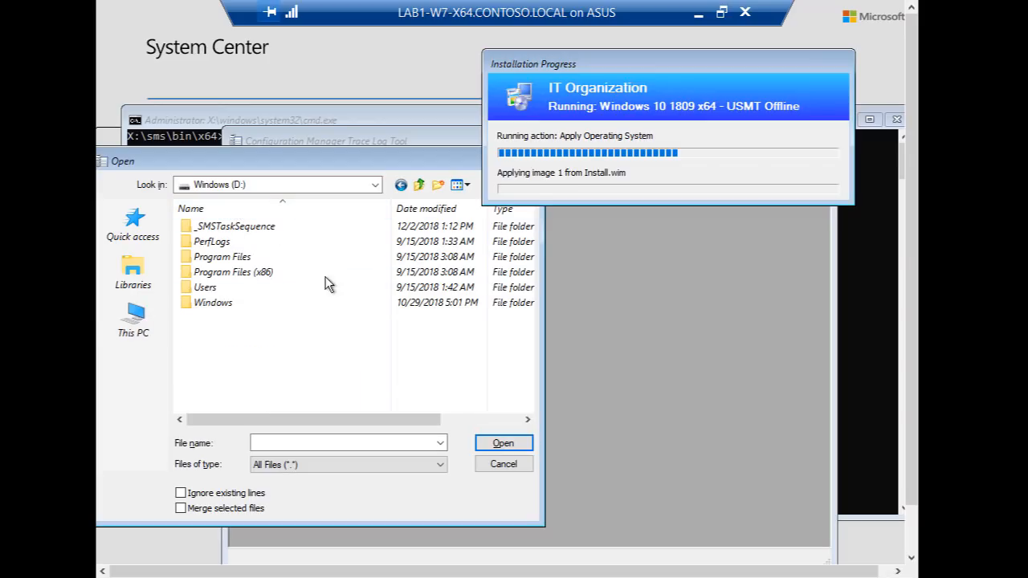
Step: Examine the user's preserved Documents under _SMSTaskSequence\UserState\USMT\File\C$\Users while the image is being applied, and dismiss the file selection dialog
{"action": "double_click", "coordinate": [225, 228]}
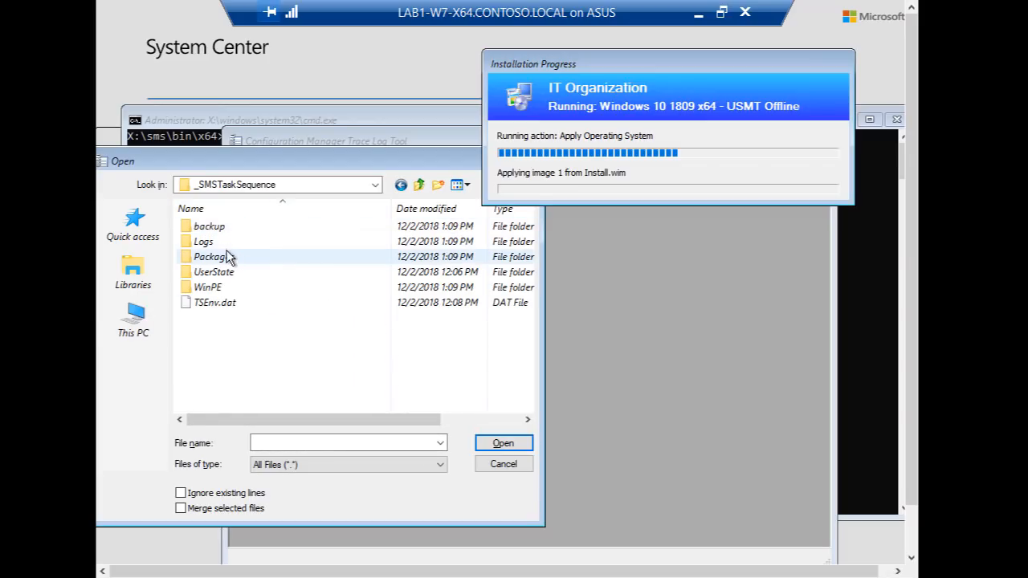
{"action": "double_click", "coordinate": [226, 270]}
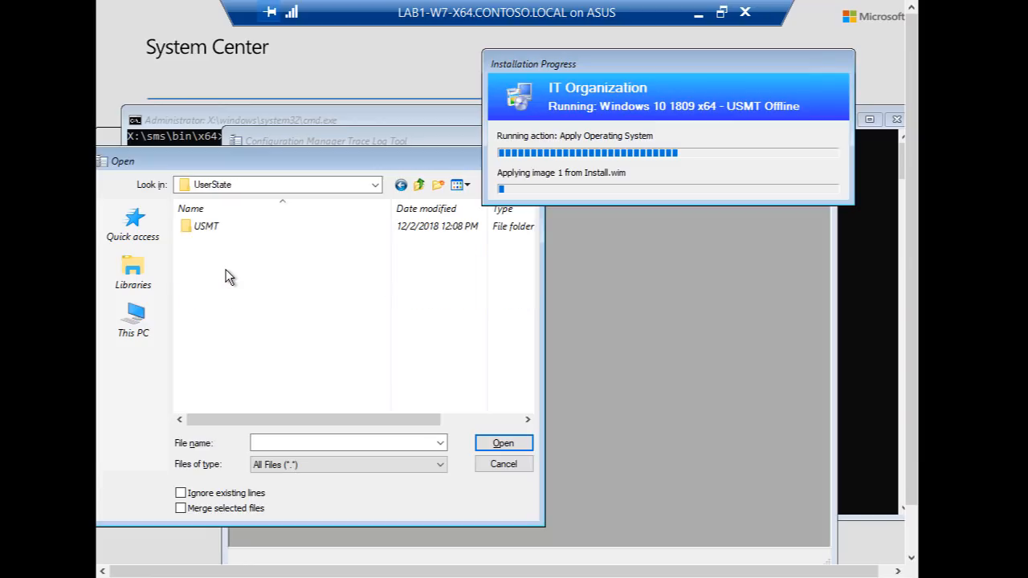
{"action": "double_click", "coordinate": [228, 223]}
{"action": "double_click", "coordinate": [228, 223]}
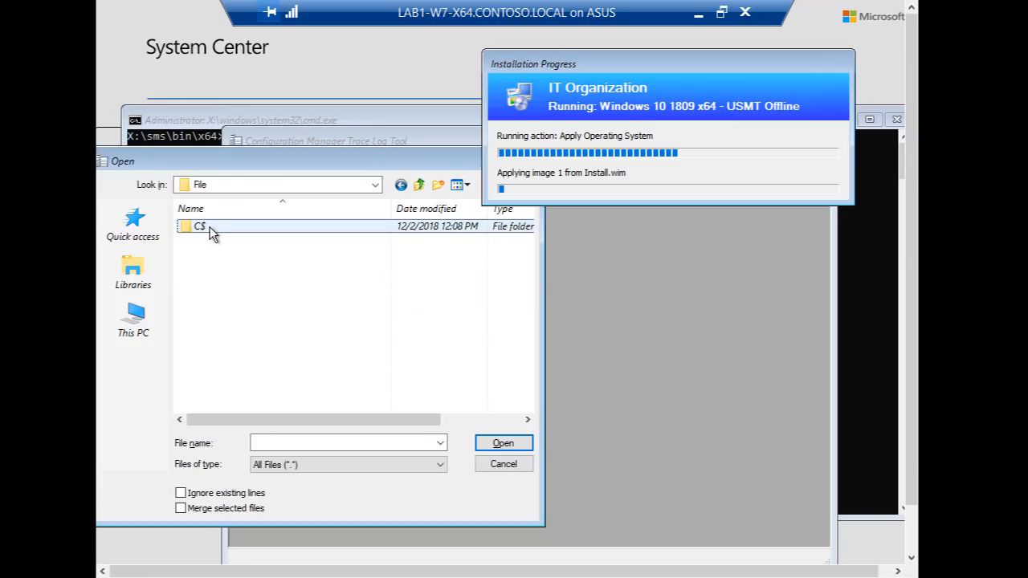
{"action": "double_click", "coordinate": [210, 227]}
{"action": "double_click", "coordinate": [221, 257]}
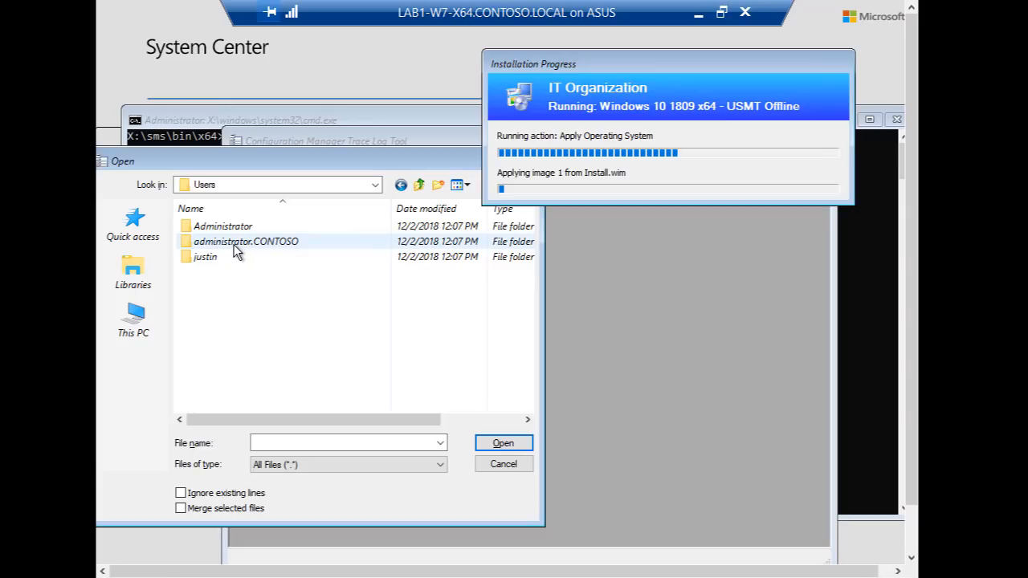
{"action": "double_click", "coordinate": [227, 256]}
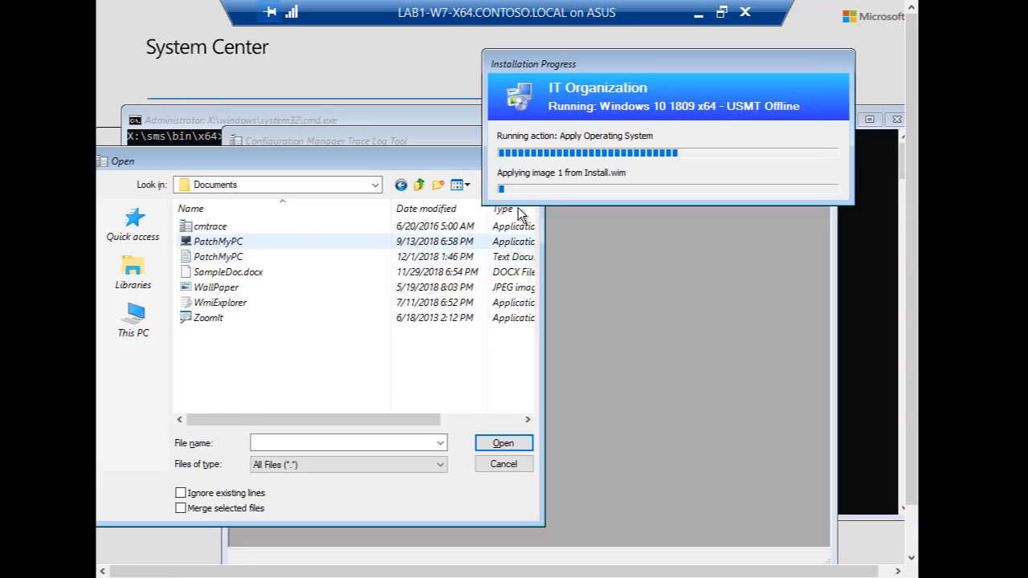
{"action": "left_click", "coordinate": [509, 467]}
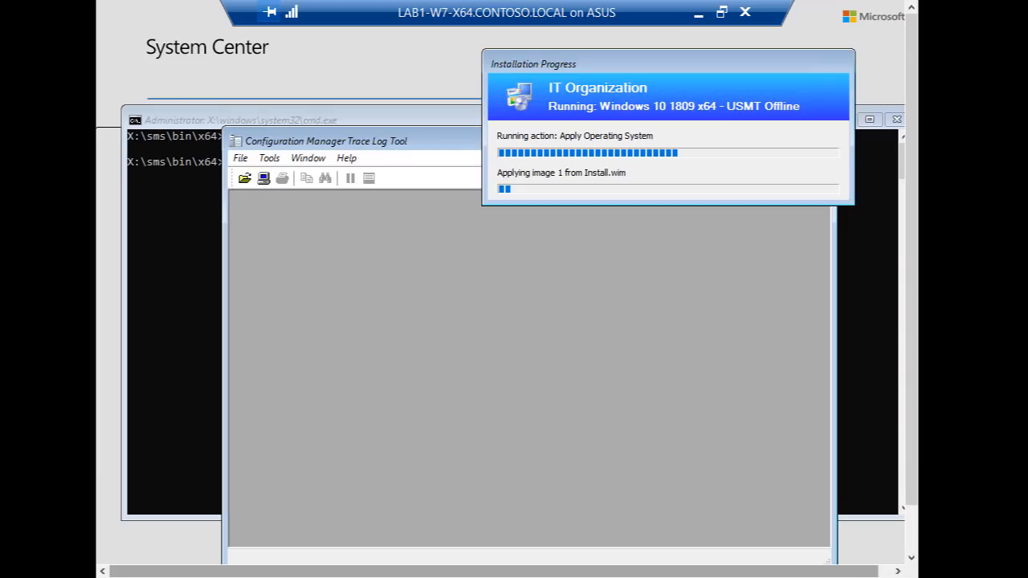